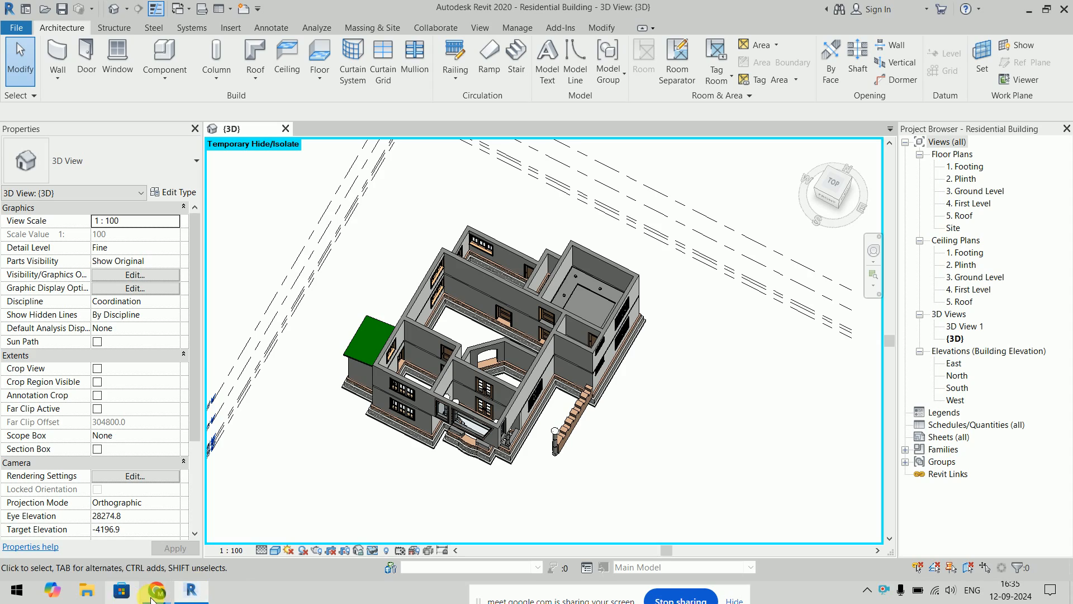
Step: Switch to the Google Meet call in Chrome, admit the waiting participant, and return to Revit
left_click(153, 592)
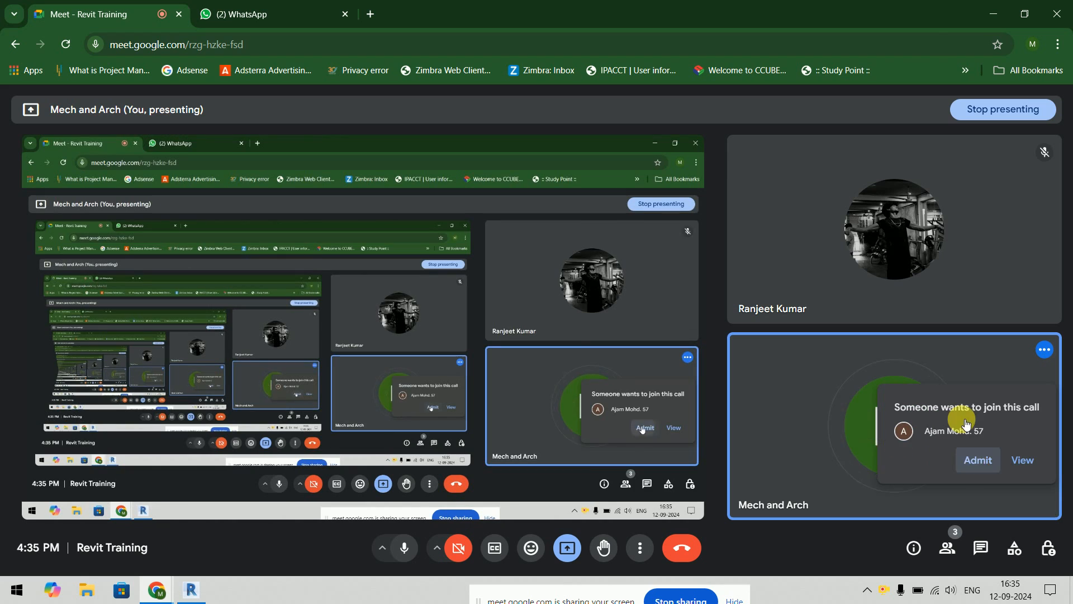
left_click(978, 459)
left_click(993, 14)
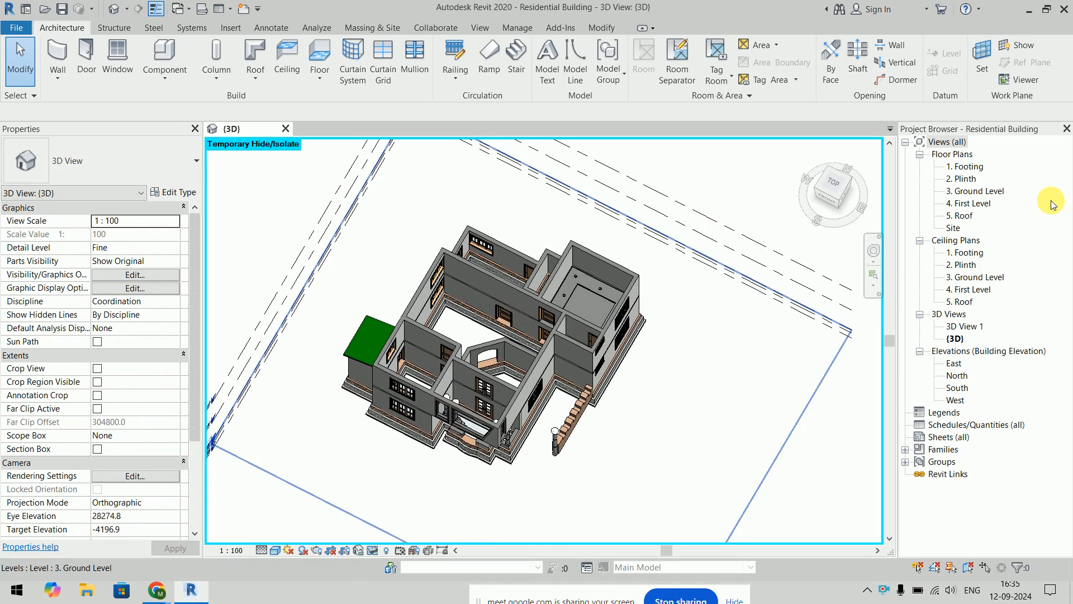
Step: Open the 3. Ground Level floor plan and the South elevation, and examine the Footing Wall's levels and properties below the column
double_click(984, 191)
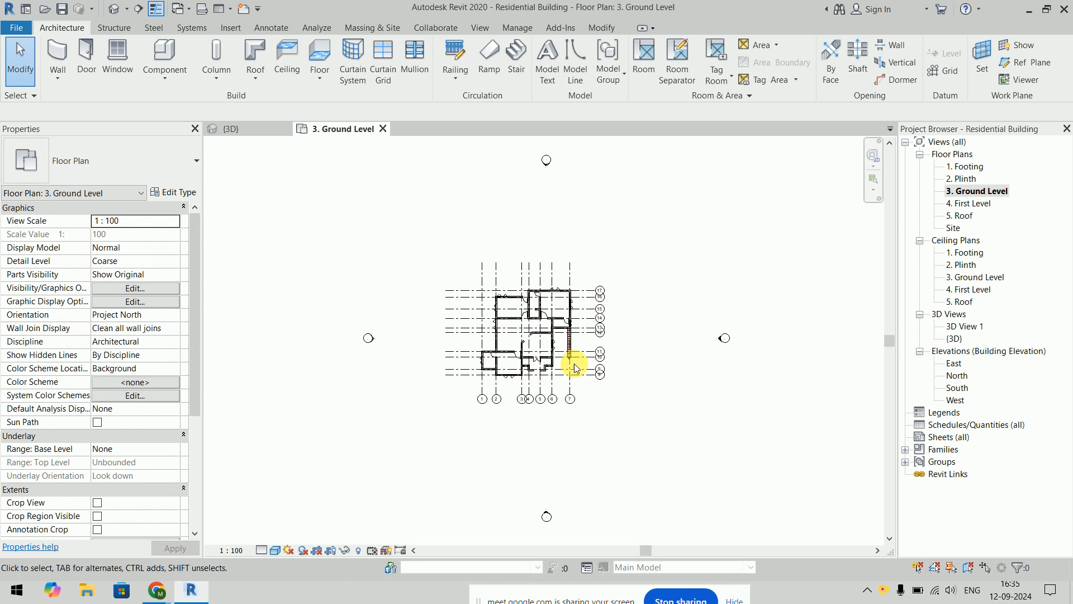
scroll(553, 326, "up", 3)
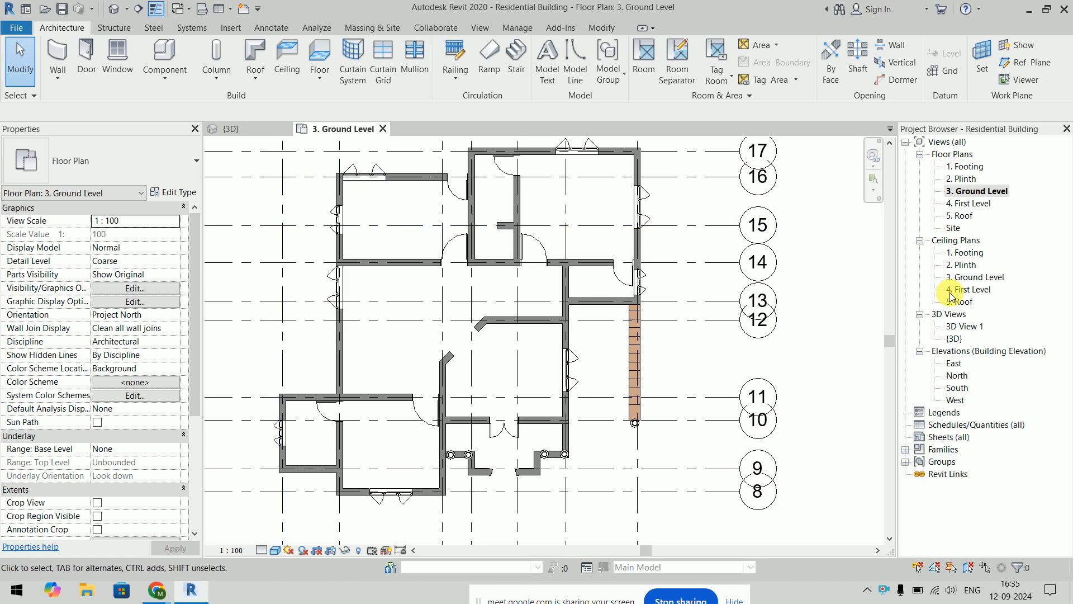
double_click(965, 387)
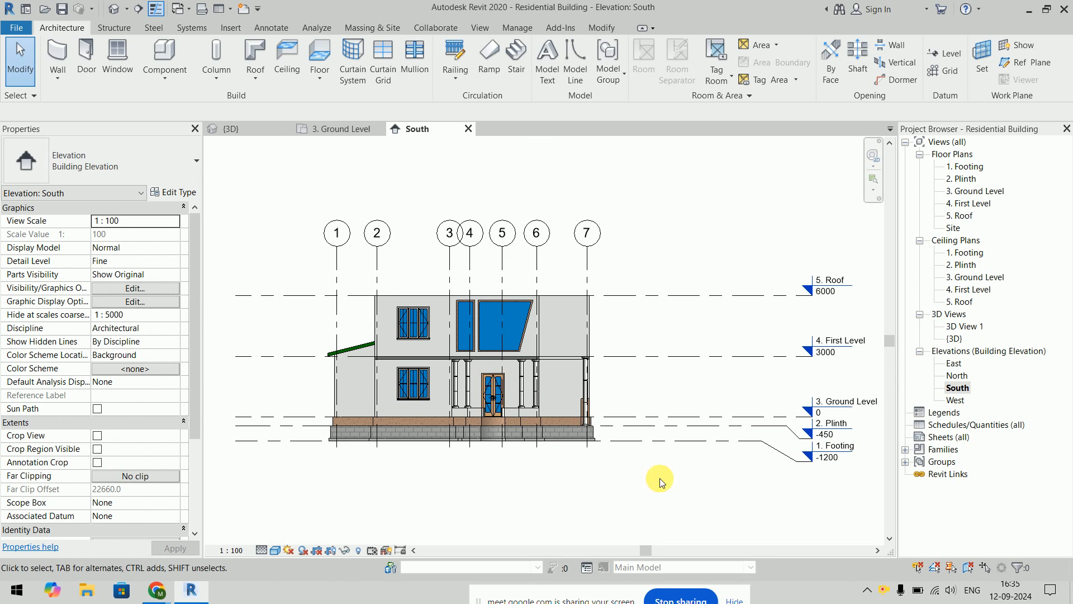
scroll(538, 447, "up", 5)
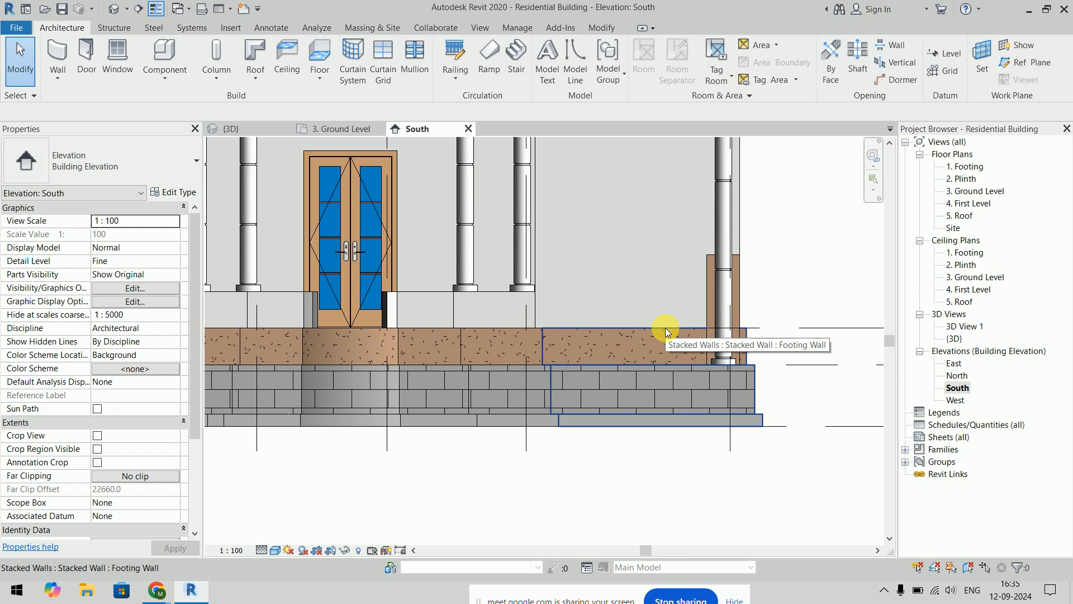
left_click(642, 335)
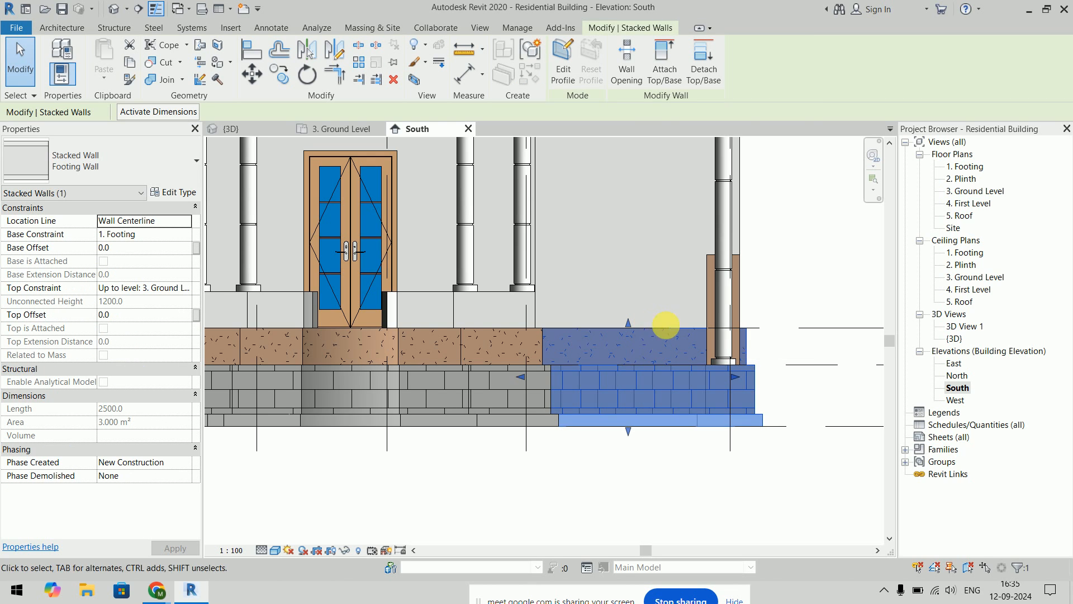
left_click(554, 482)
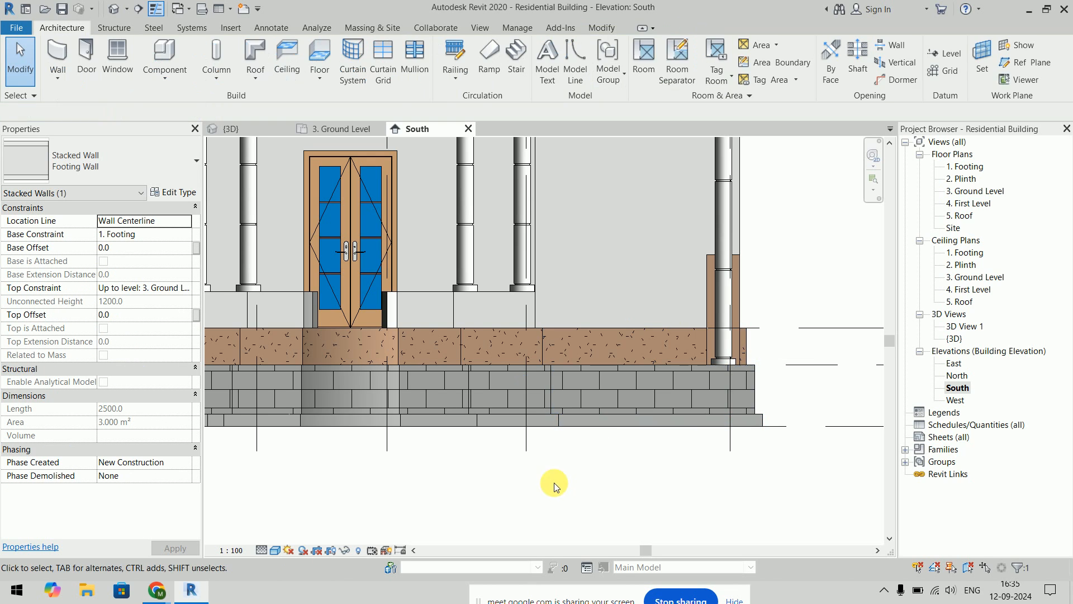
Step: Admit another waiting participant to the Google Meet call and bring the Revit model back up
mouse_move(162, 595)
left_click(128, 552)
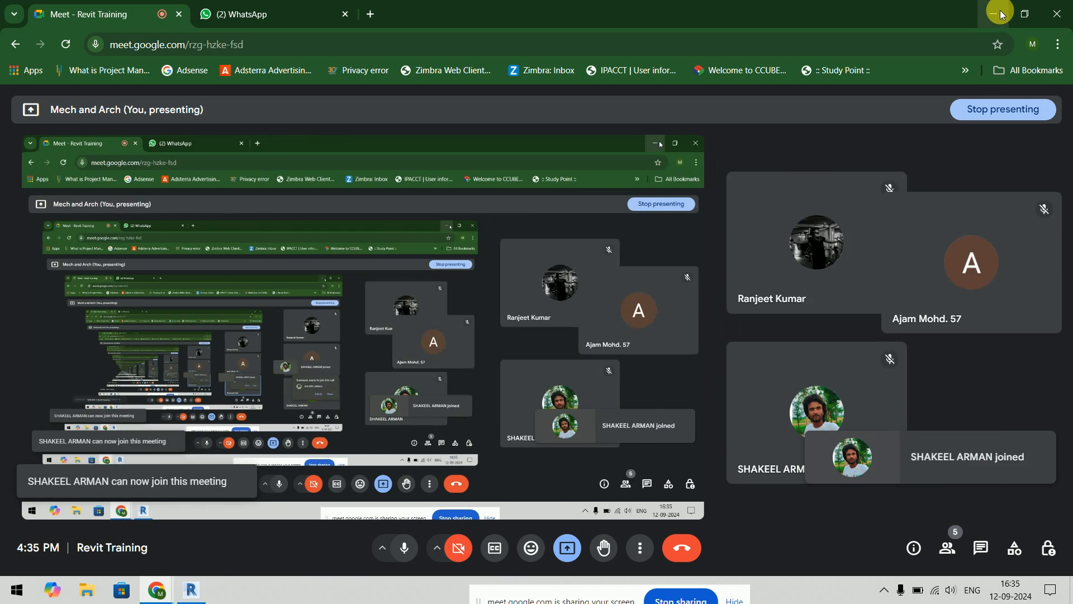
left_click(993, 14)
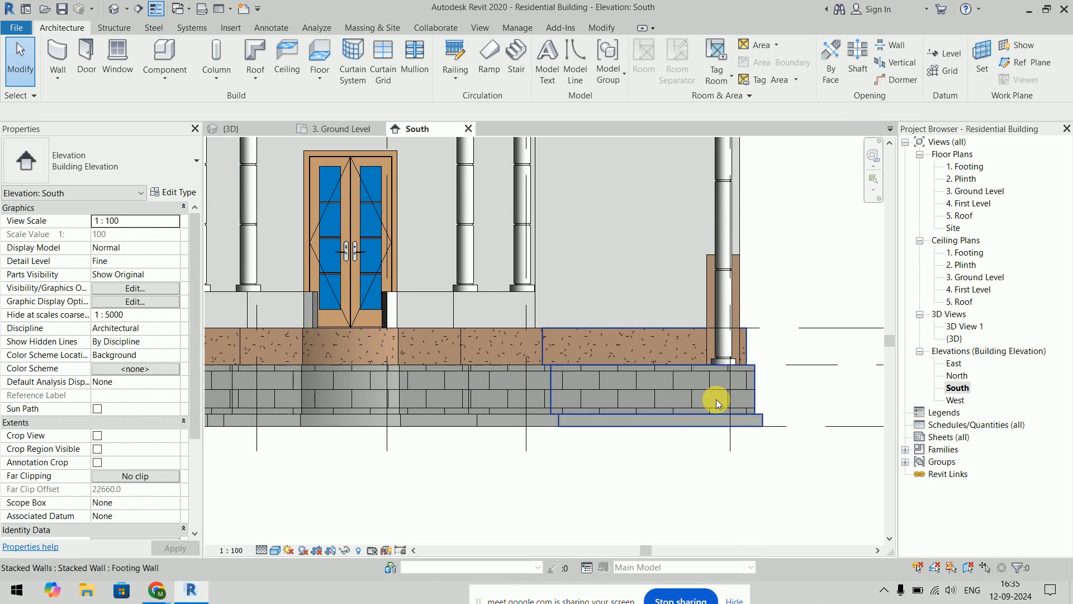
Step: On 3. Ground Level, start a Generic 150mm floor and line its boundary along the upper-left room's west and south inner faces, ending across the door jamb
double_click(982, 192)
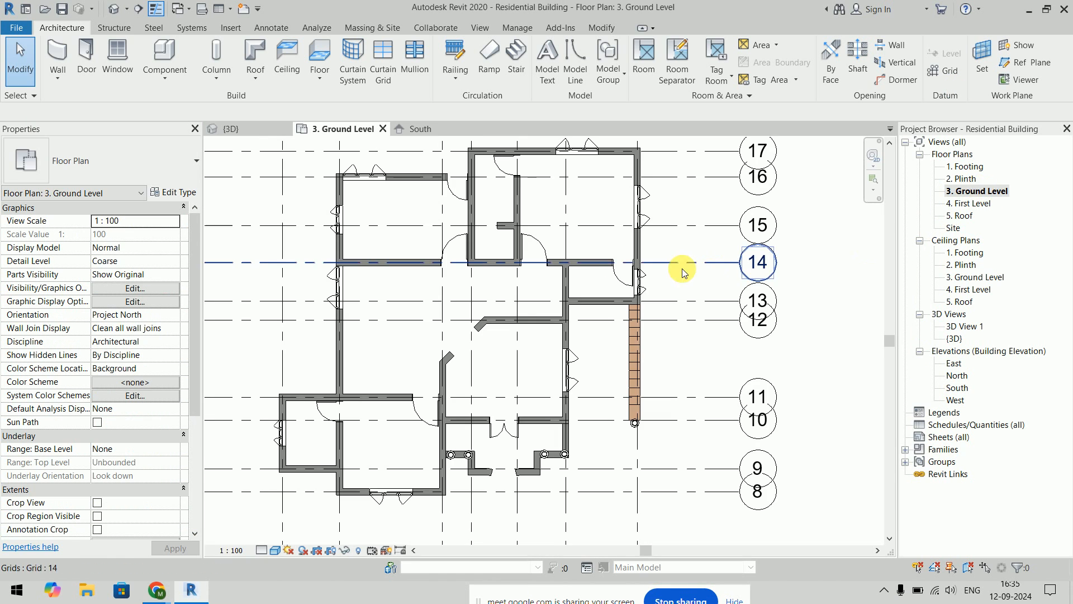
scroll(686, 268, "up", 2)
middle_click_drag(607, 239, 618, 241)
scroll(618, 240, "down", 1)
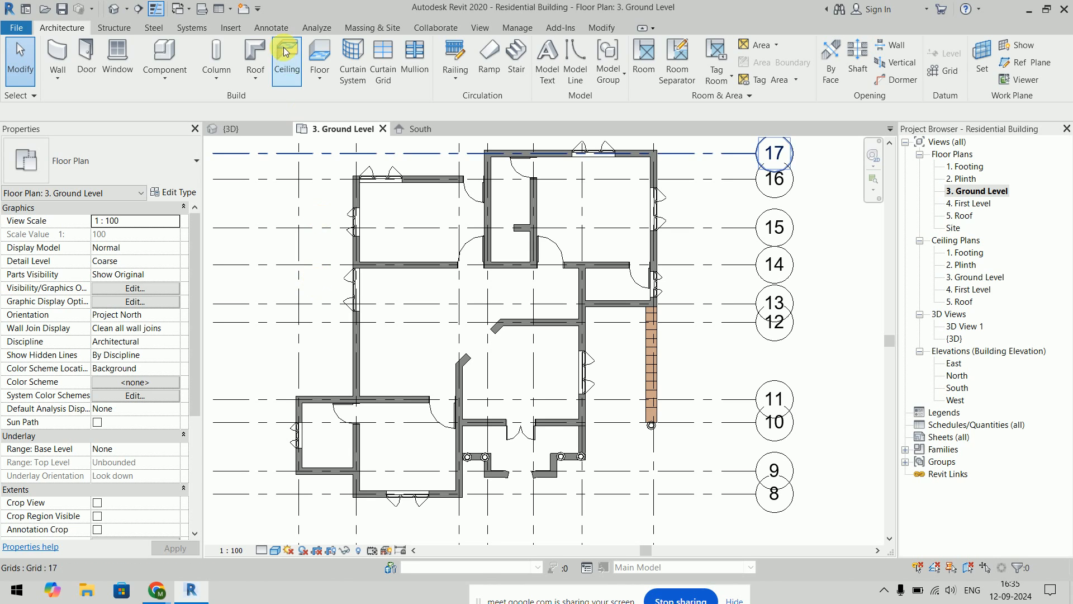
left_click(324, 79)
left_click(345, 103)
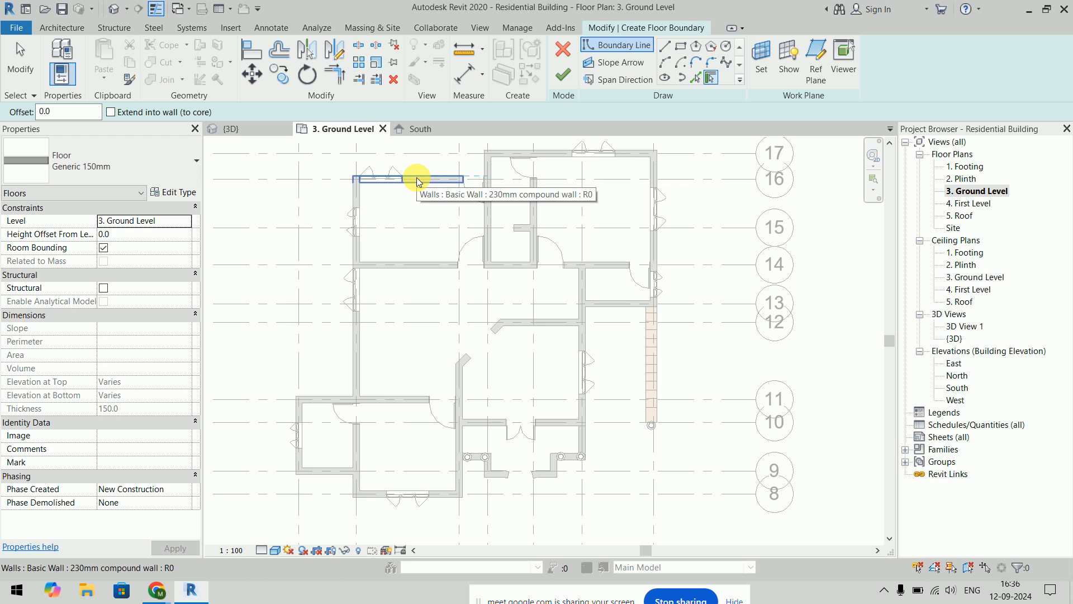
left_click(668, 50)
scroll(414, 193, "up", 4)
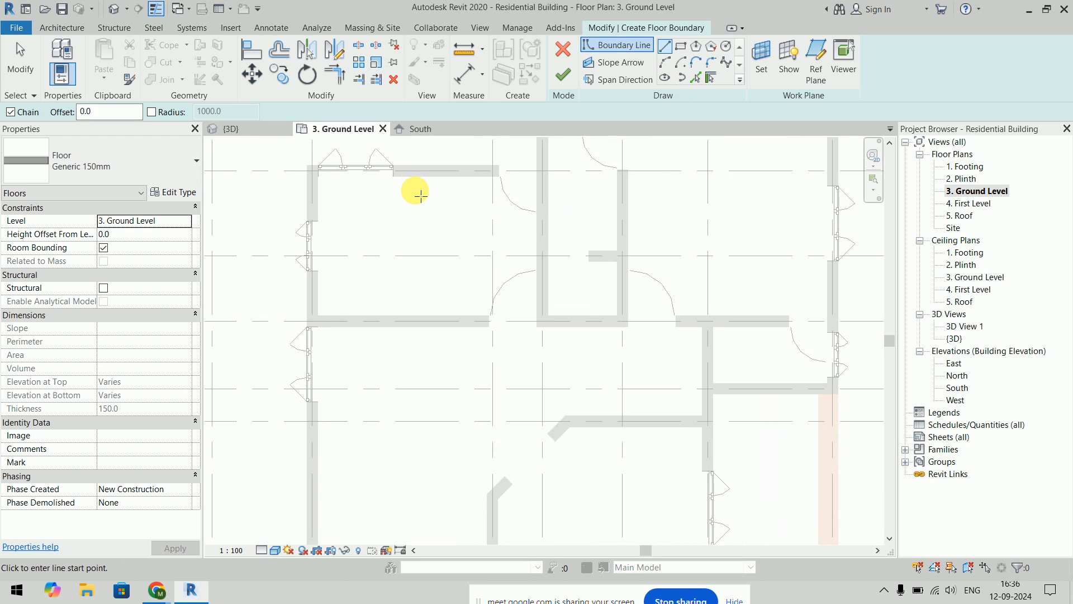
scroll(306, 178, "up", 3)
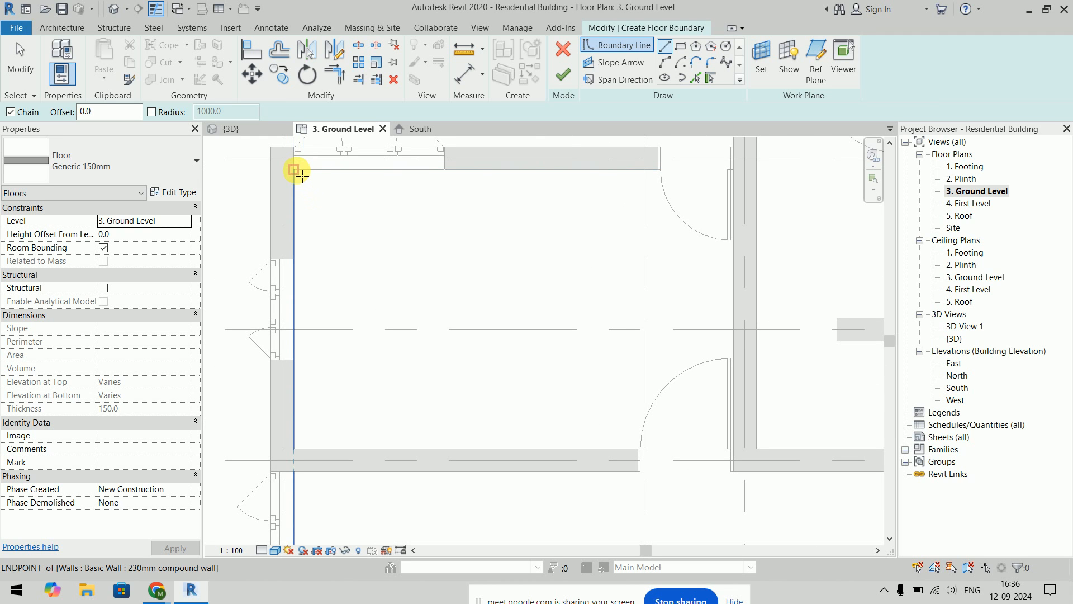
left_click(295, 171)
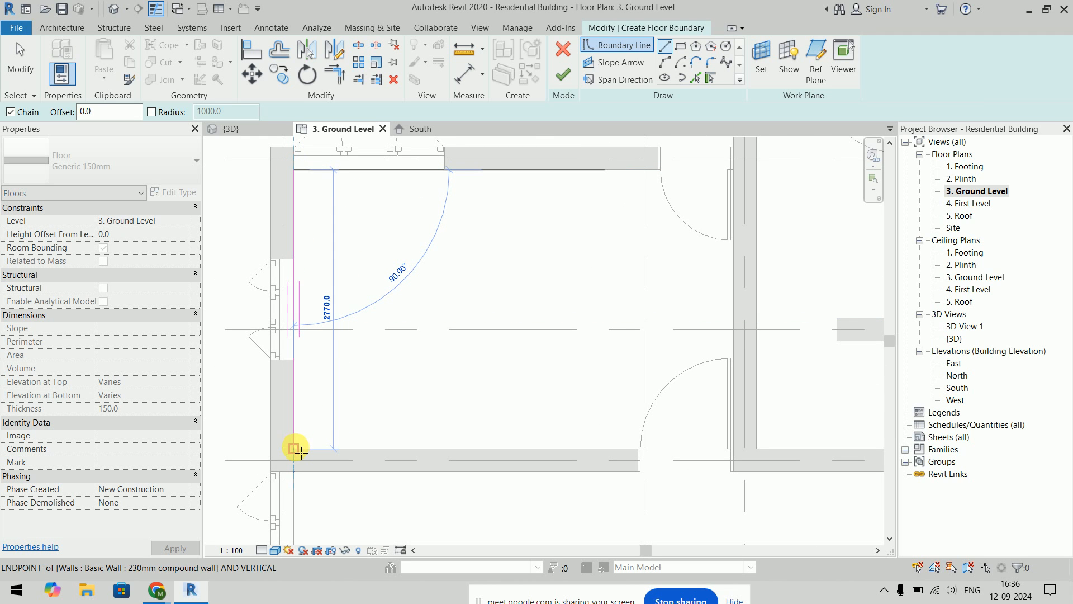
left_click(486, 453)
scroll(636, 448, "up", 2)
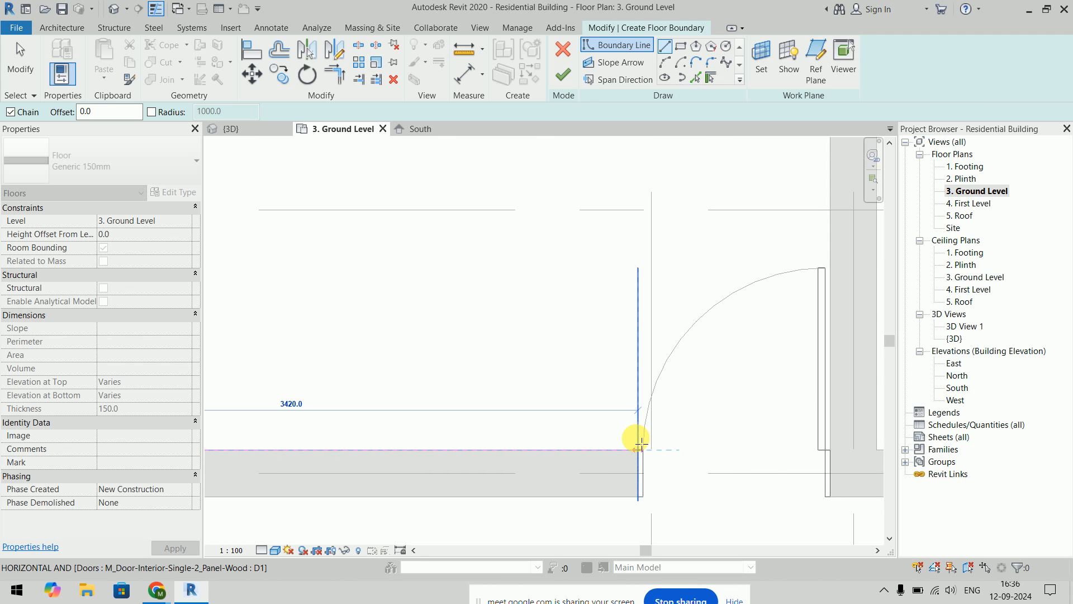
left_click(637, 450)
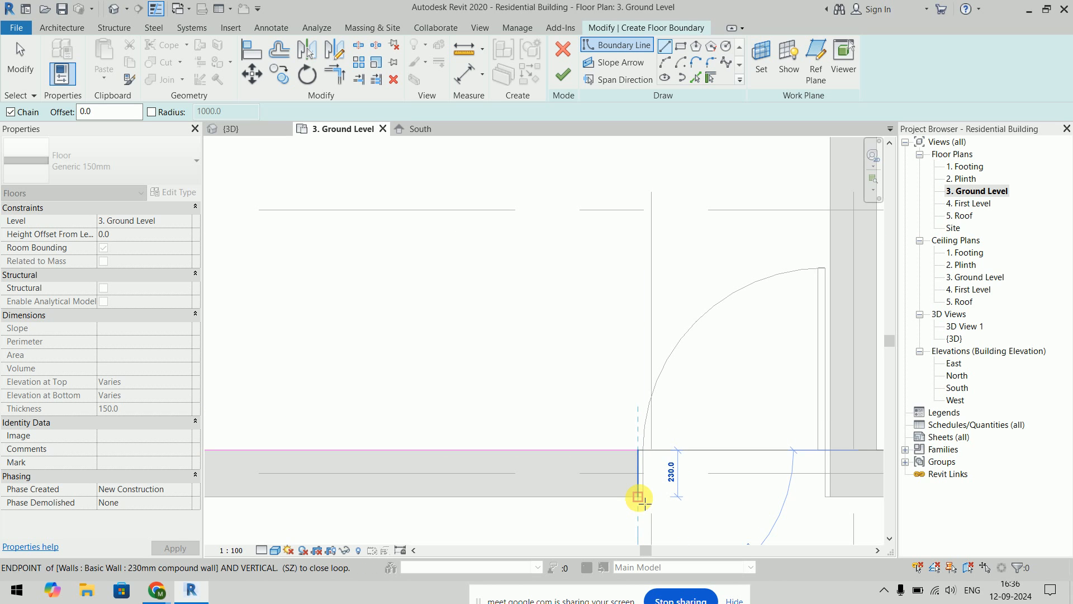
left_click(638, 496)
Step: Continue the floor boundary back along that wall's south face and down the hall's west wall to its lower corner
scroll(471, 335, "down", 3)
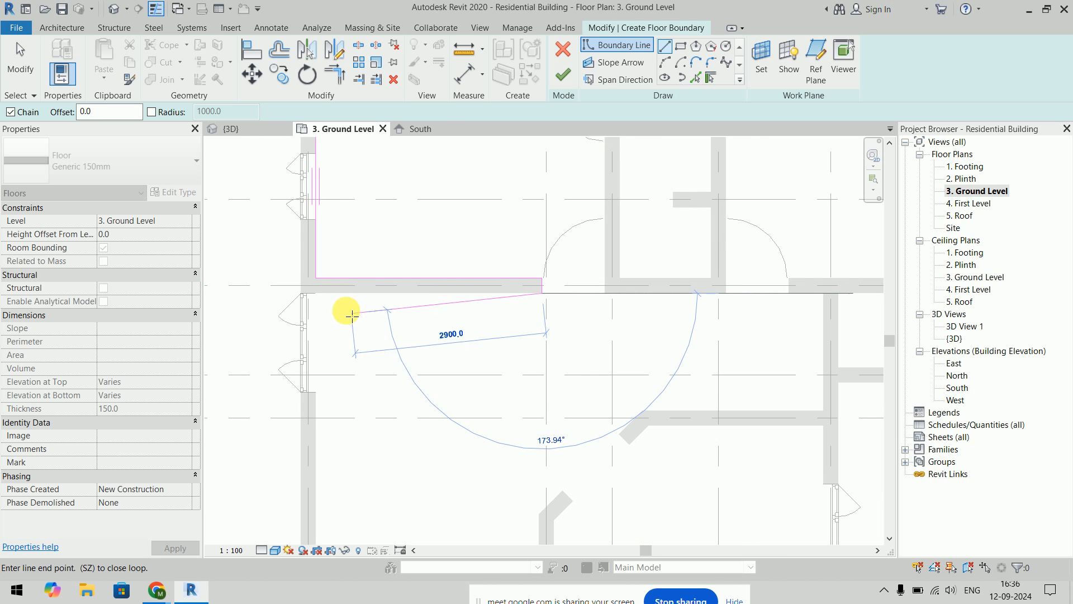
scroll(319, 305, "up", 2)
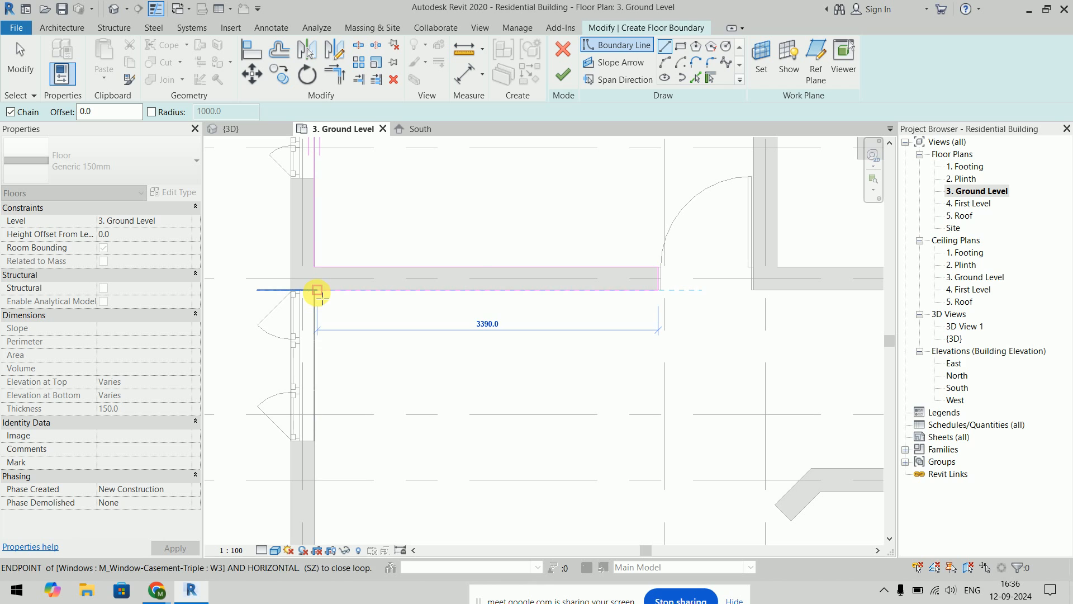
left_click(318, 294)
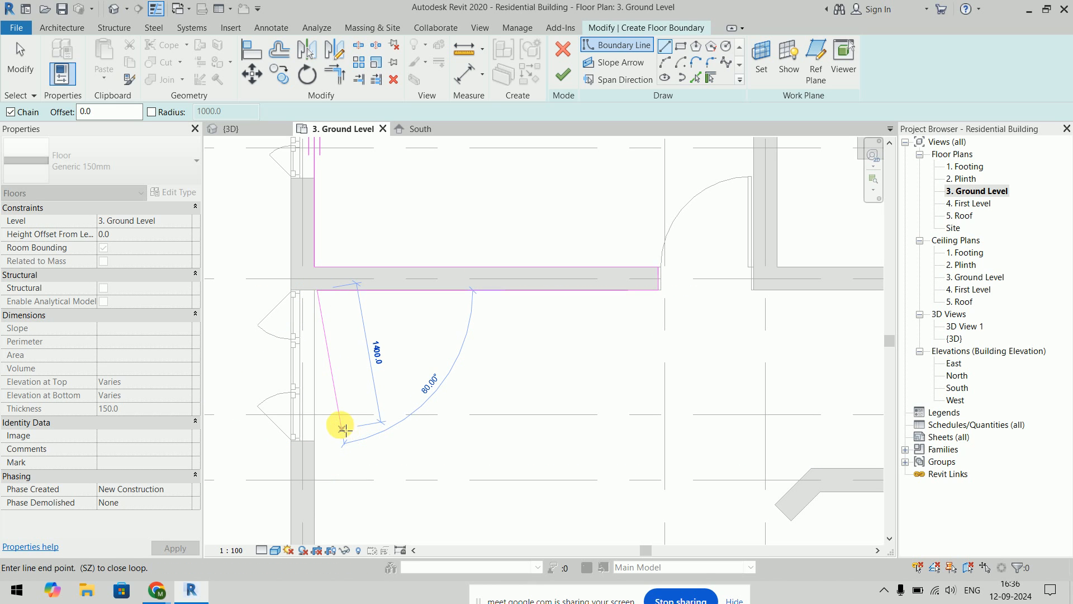
scroll(319, 302, "up", 3)
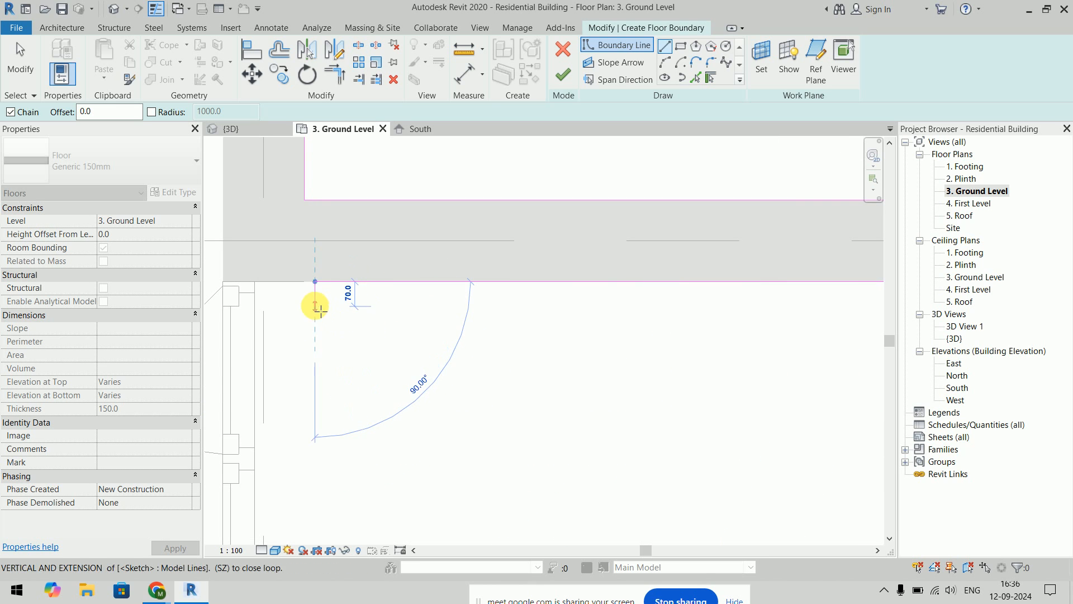
scroll(308, 289, "down", 4)
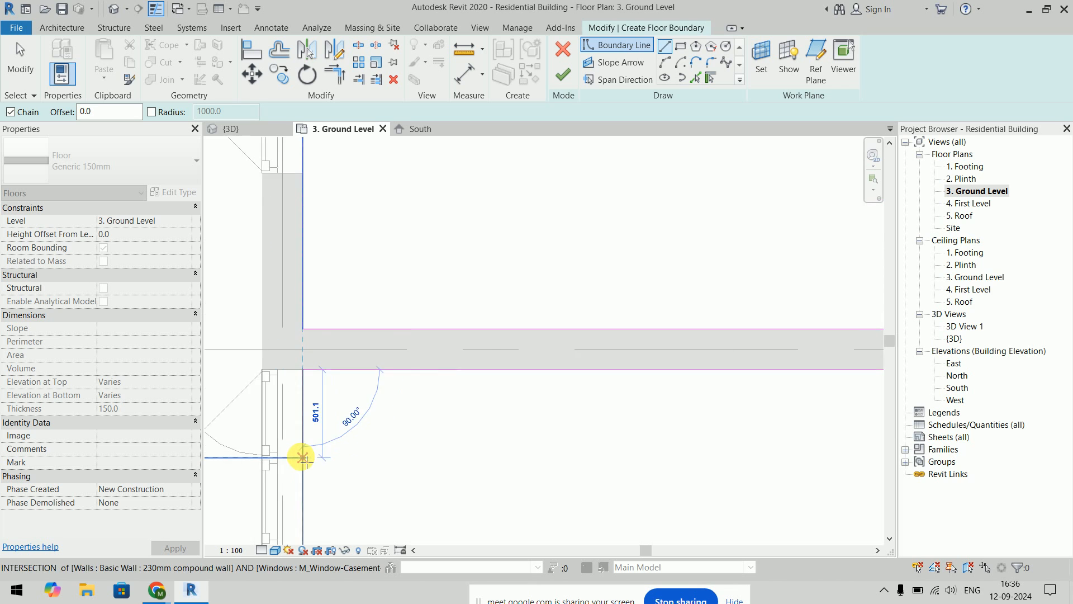
middle_click_drag(317, 475, 329, 188)
middle_click_drag(314, 463, 318, 271)
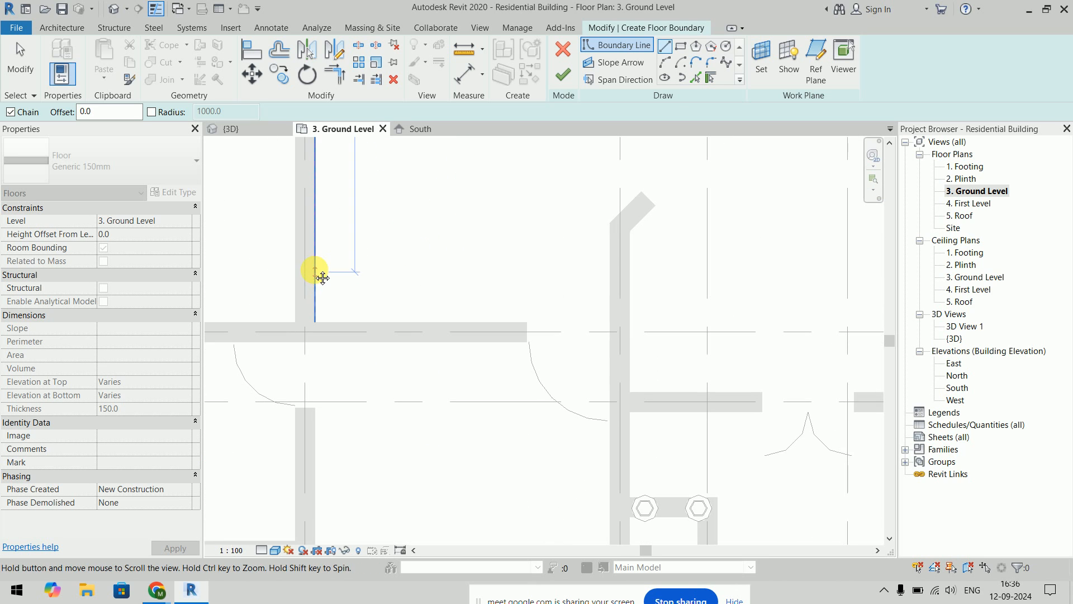
left_click(314, 322)
Step: Continue the boundary along the hall's south wall, around the wall end at the door, and back to the small lower-left room's upper corner
scroll(528, 323, "up", 3)
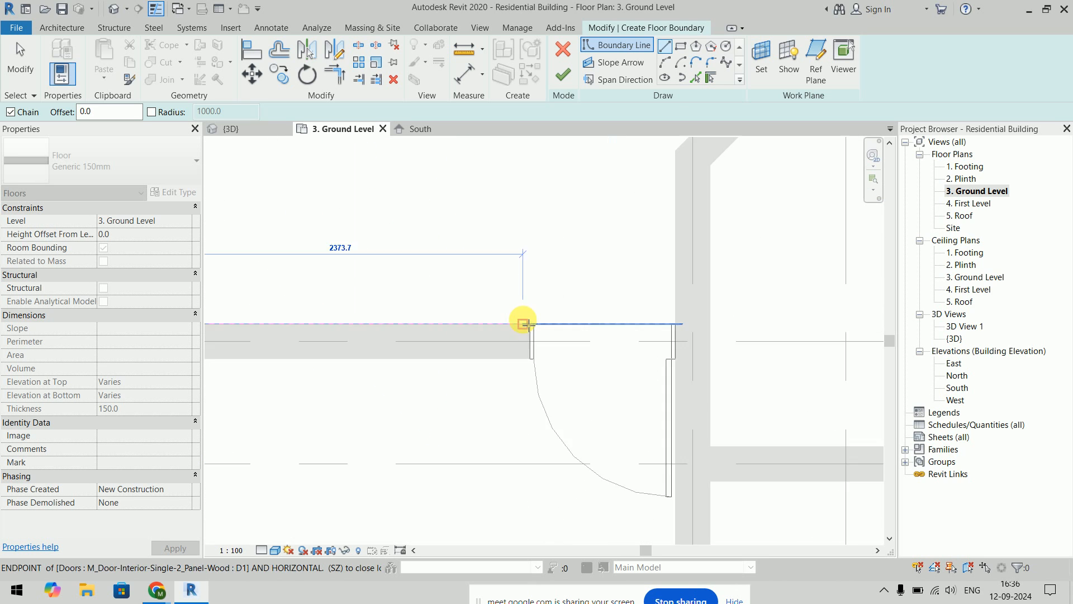
left_click(533, 325)
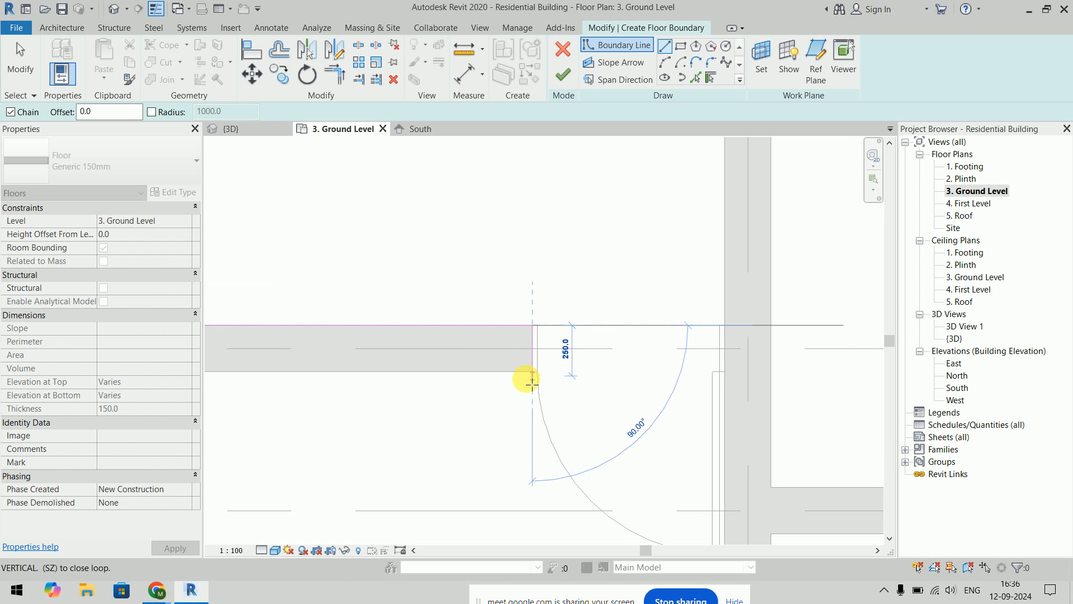
left_click(535, 375)
scroll(475, 408, "down", 4)
scroll(408, 421, "up", 2)
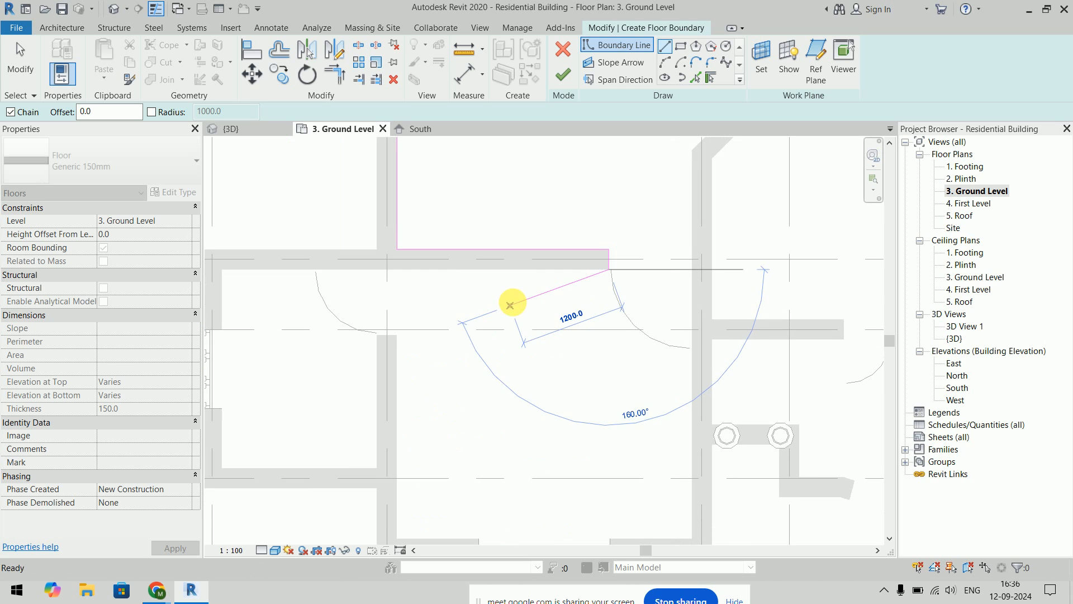
left_click(222, 269)
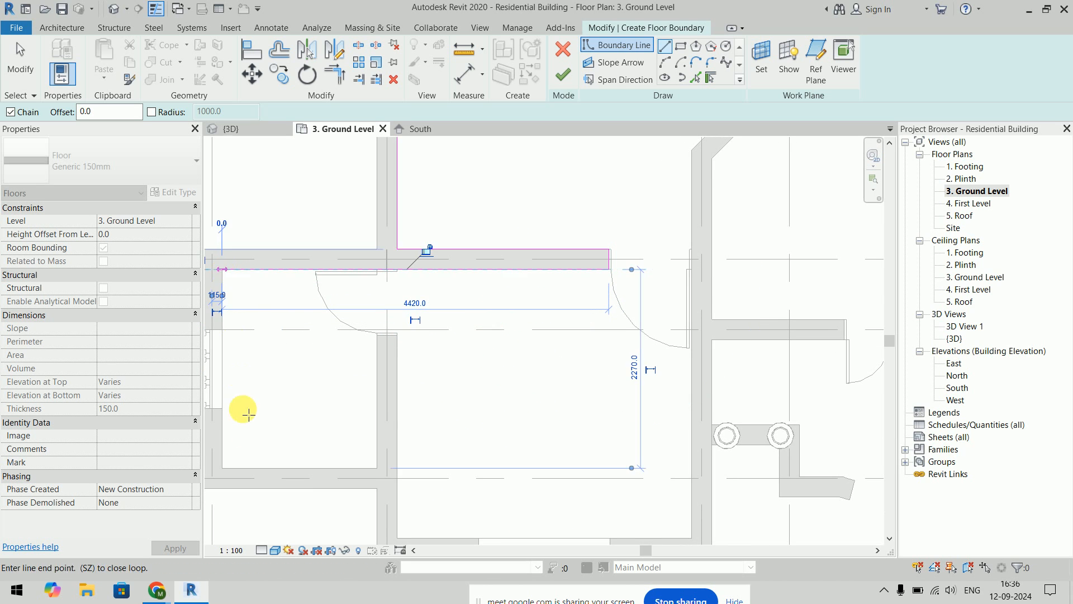
Step: Trace the floor boundary along the small lower-left room's west, south and east walls, rounding the partition's end at the door
left_click(223, 468)
left_click(376, 467)
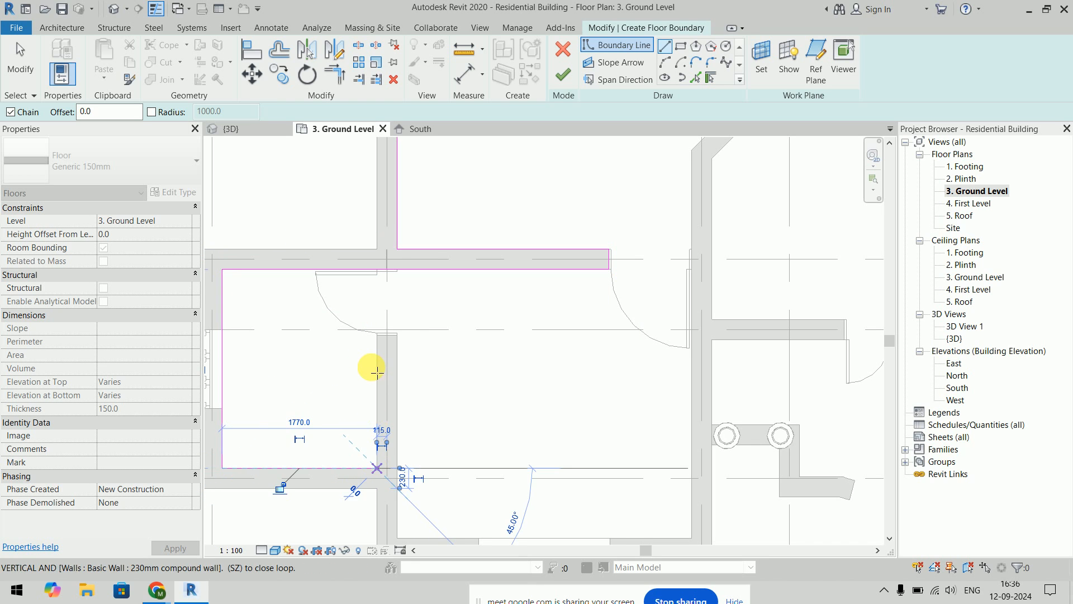
scroll(372, 361, "up", 3)
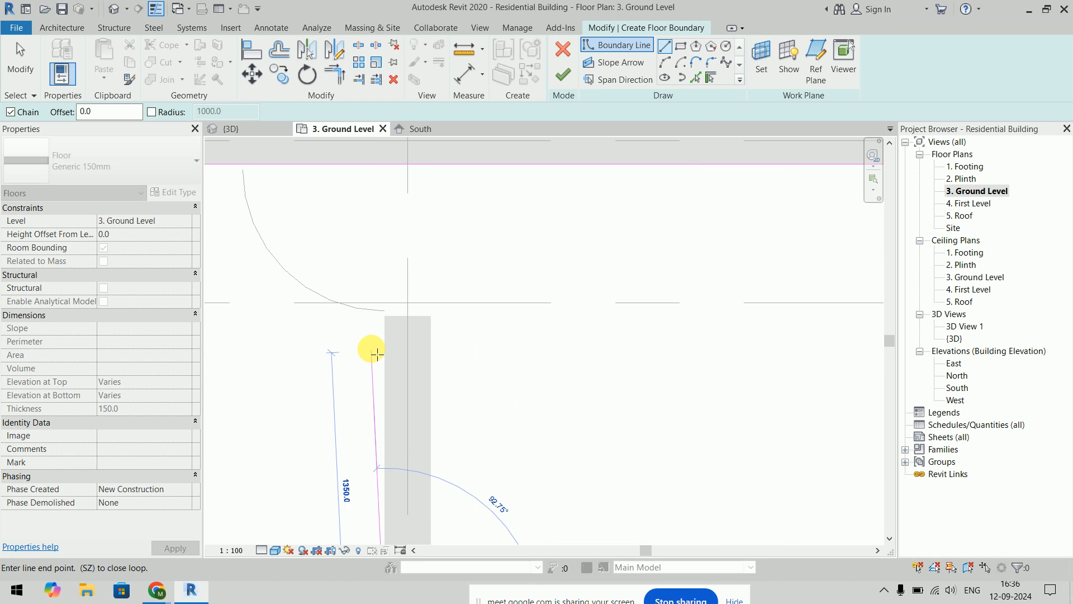
left_click(427, 323)
Step: Extend the floor boundary down the lower room's west wall and along the inner face of its windowed south wall
scroll(442, 419, "down", 5)
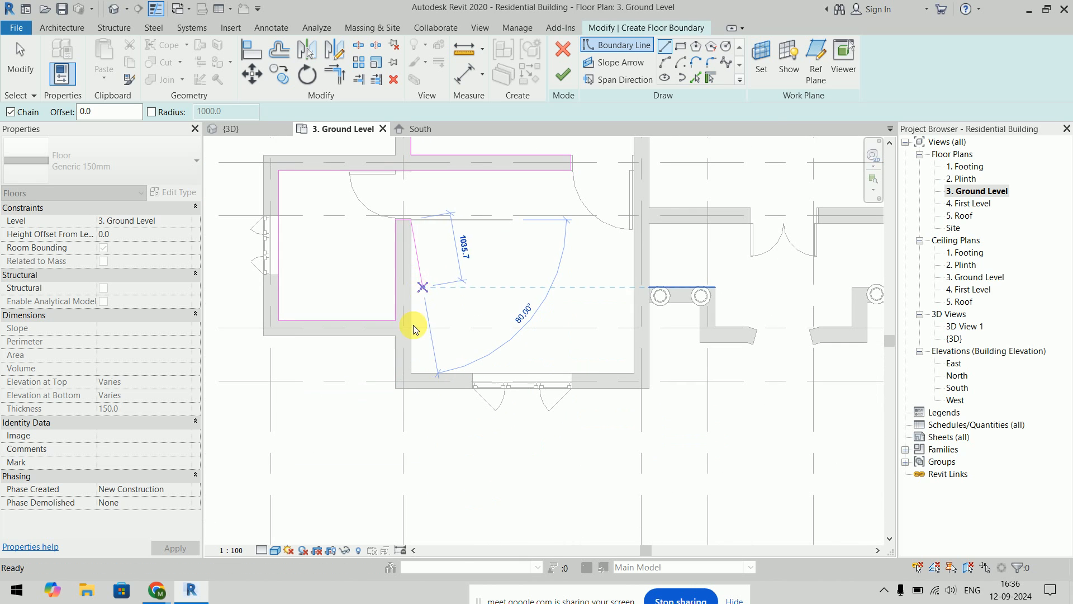
left_click(412, 372)
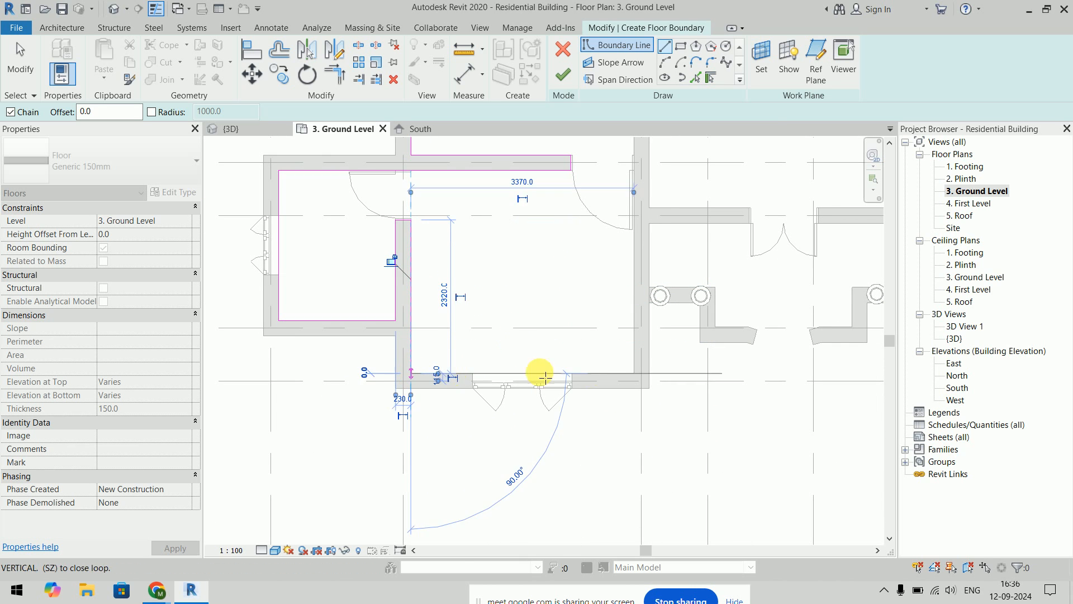
left_click(636, 373)
Step: Continue the boundary up the lower room's east wall, along the 45° angled wall stub, and across its end
middle_click_drag(615, 233, 532, 407)
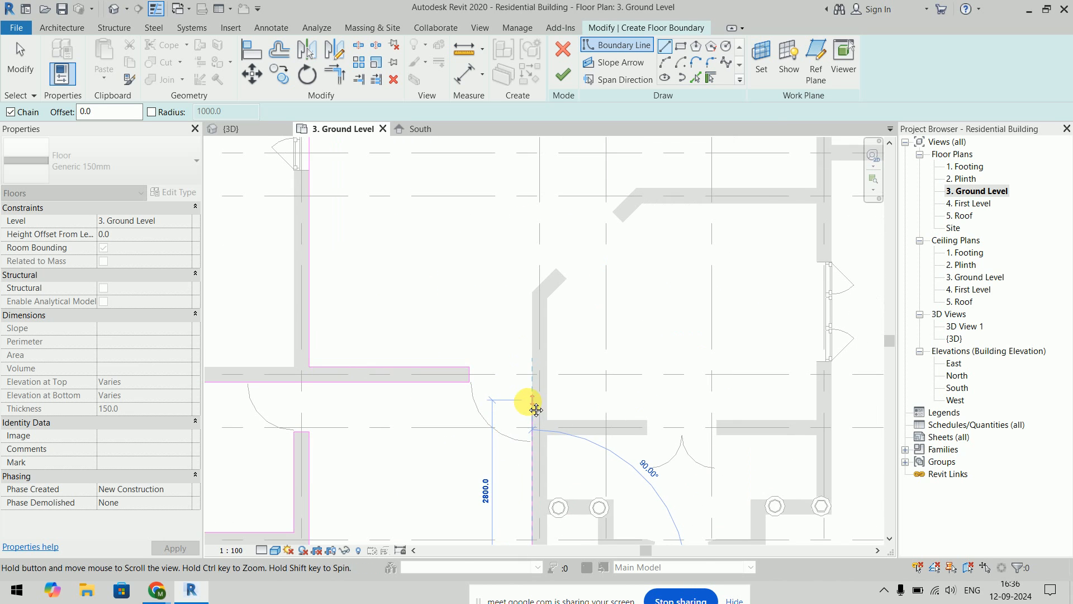
left_click(534, 294)
scroll(534, 291, "up", 3)
left_click(571, 251)
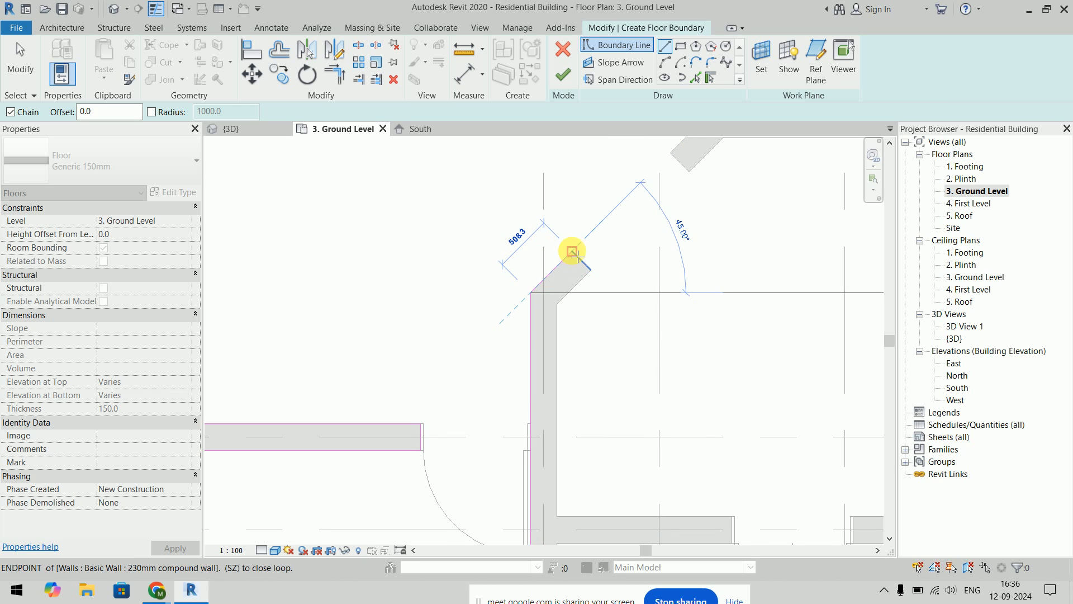
left_click(591, 270)
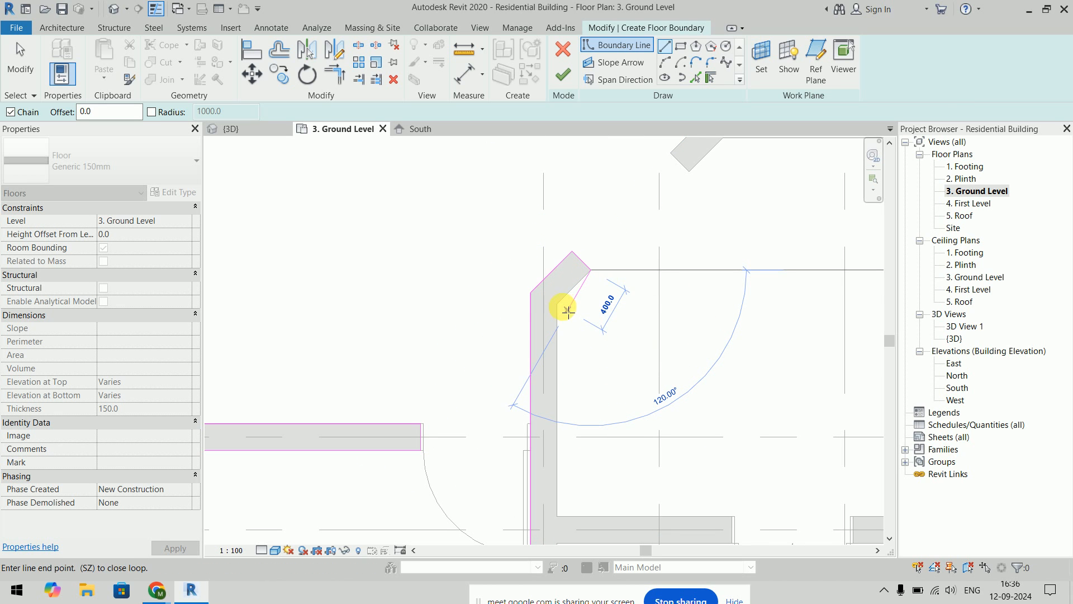
Step: Continue the boundary down the inner faces of the angled stub and its wall, then around the wall end west of the double door
left_click(557, 303)
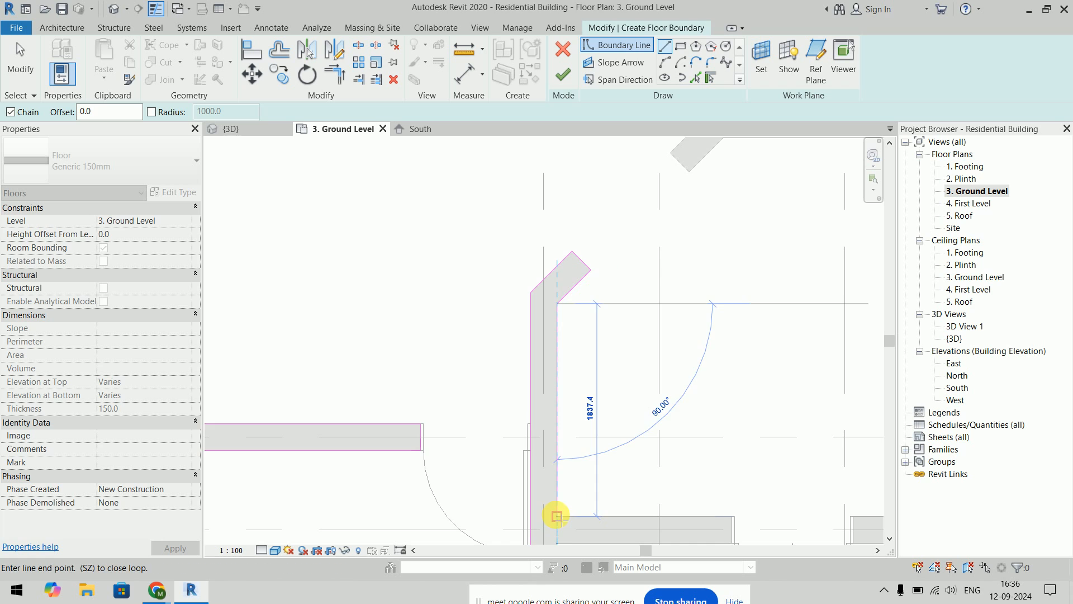
left_click(558, 516)
middle_click_drag(557, 516, 468, 283)
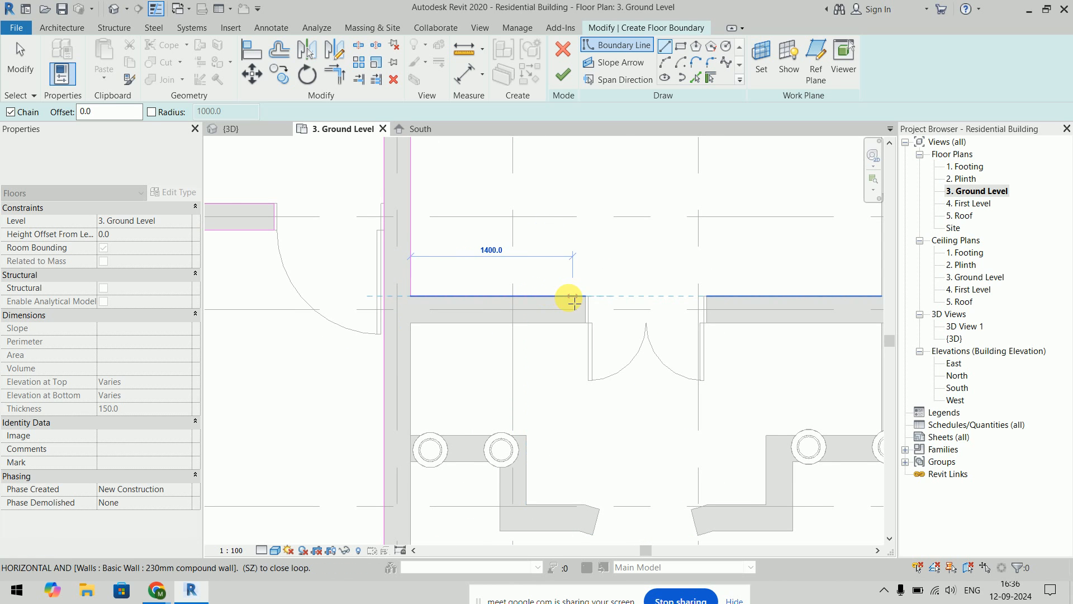
scroll(586, 297, "up", 3)
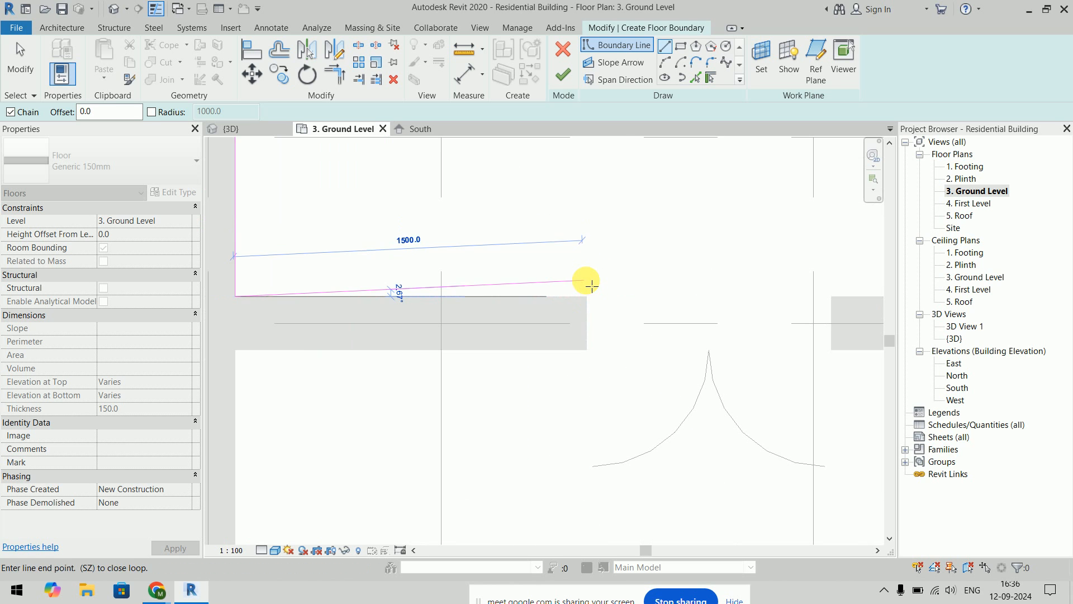
left_click(587, 296)
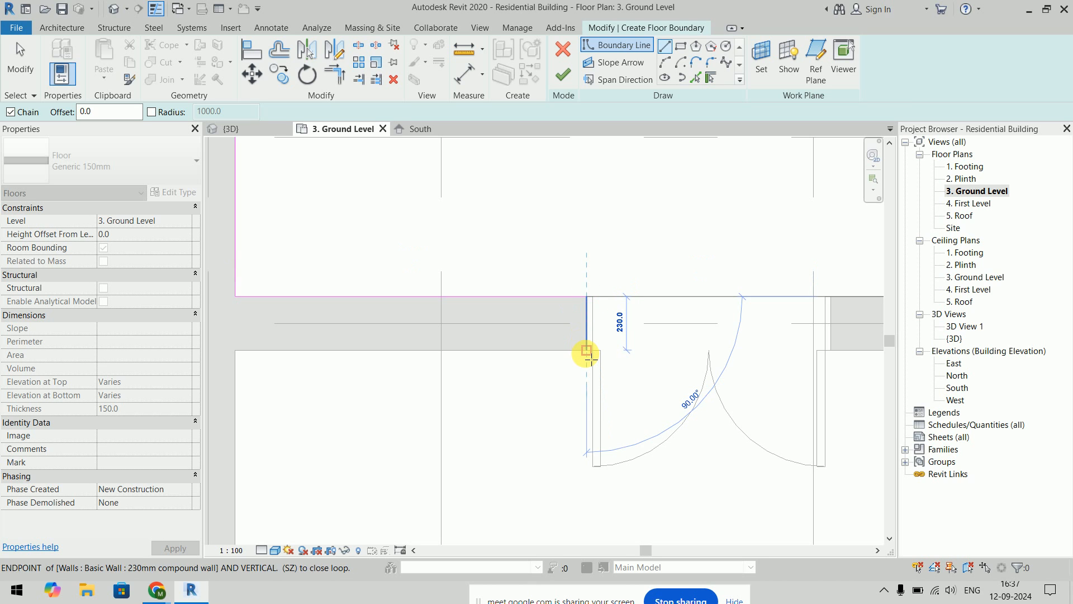
left_click(587, 353)
left_click(238, 354)
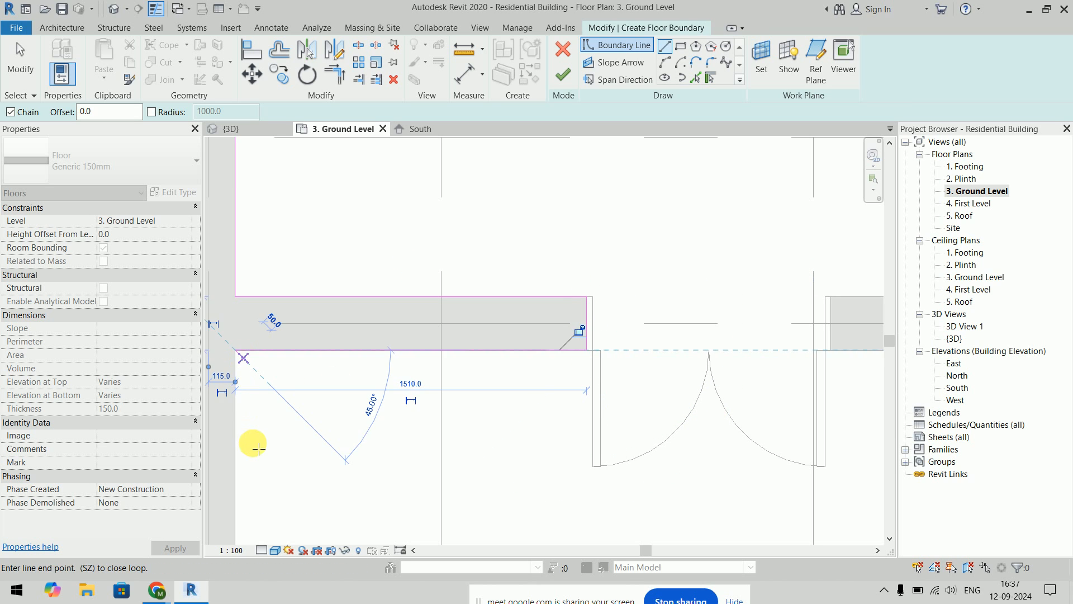
Step: Trace the boundary down the entrance area's west wall, along the wall with the two columns, and down to the recess corner
scroll(271, 449, "down", 2)
middle_click_drag(277, 427, 289, 339)
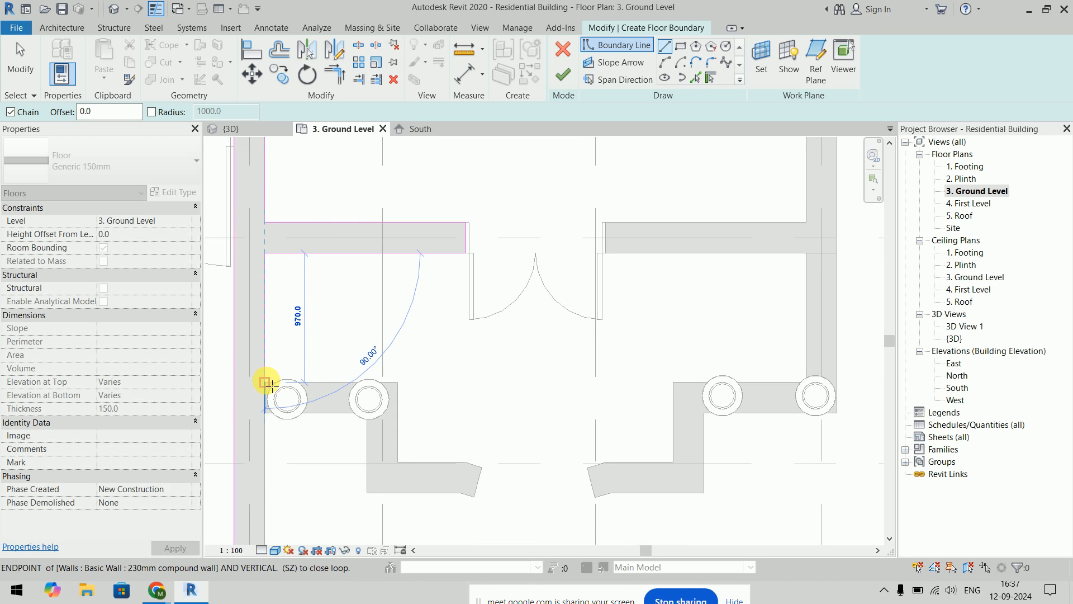
left_click(265, 383)
left_click(398, 382)
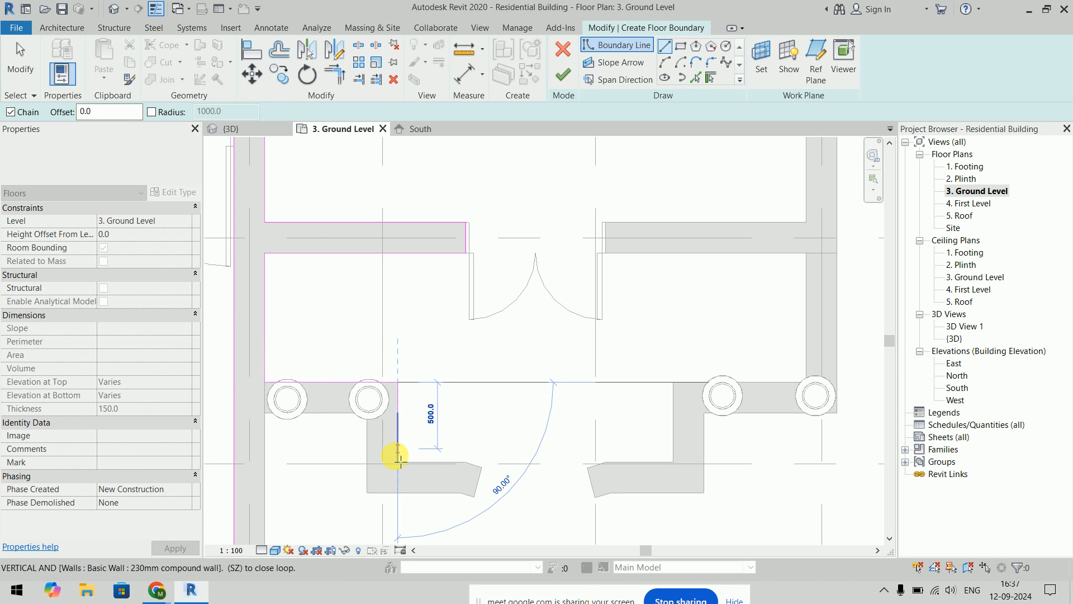
left_click(400, 462)
Step: Continue the boundary along the west recess wall's inner face, its chamfered edge, and across its slanted end
scroll(469, 463, "up", 3)
middle_click_drag(471, 463, 451, 352)
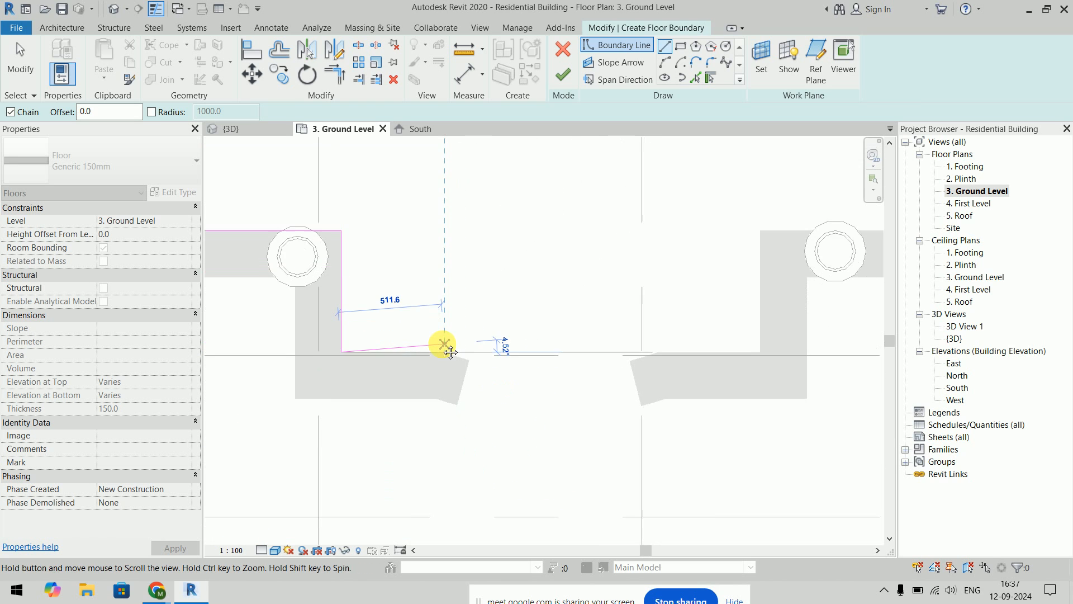
scroll(451, 352, "up", 2)
left_click(442, 355)
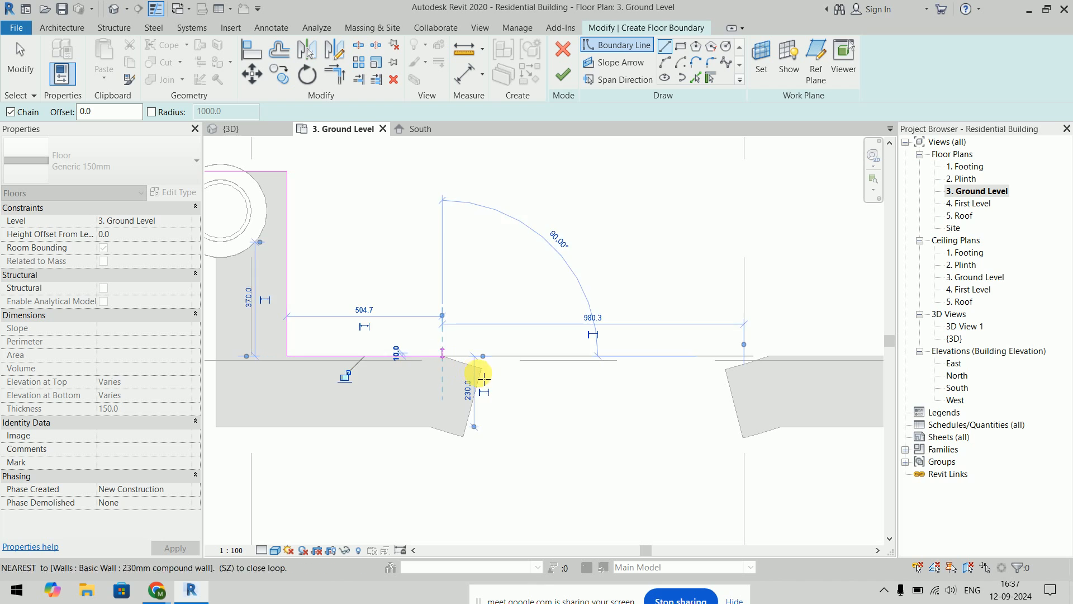
left_click(480, 368)
left_click(463, 436)
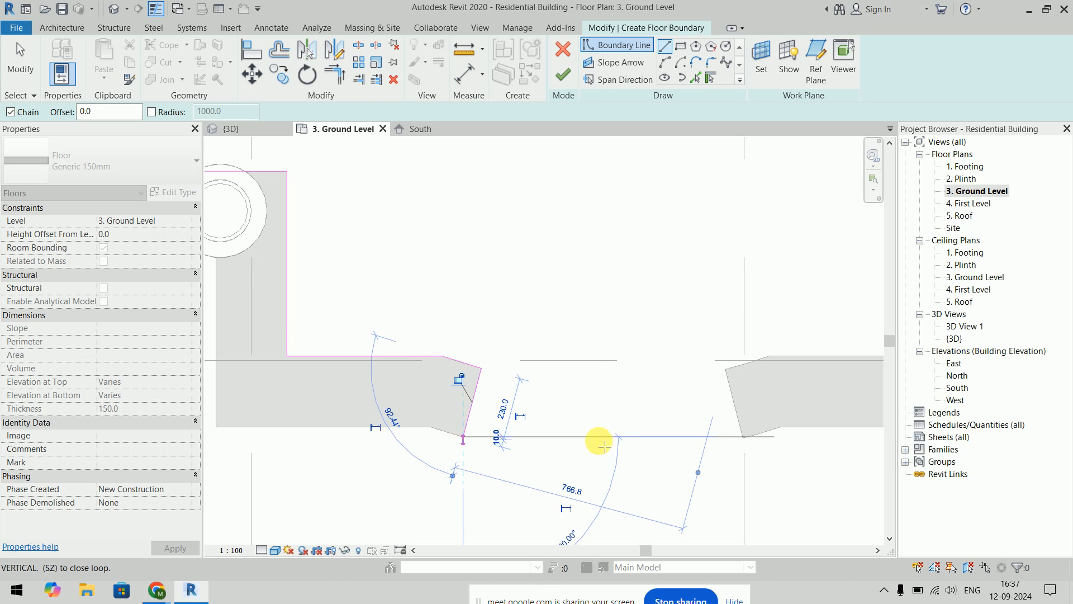
Step: Carry the boundary across the entrance opening, up the opposite wall's slanted end, and along its chamfered edge
scroll(747, 441, "up", 3)
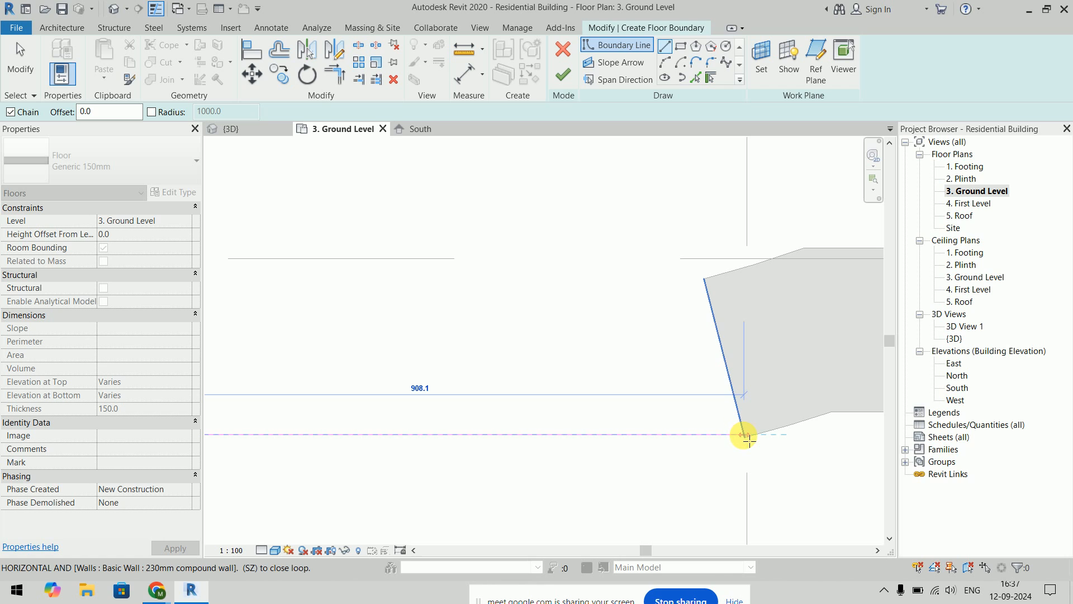
left_click(707, 282)
middle_click_drag(706, 283, 527, 331)
left_click(527, 331)
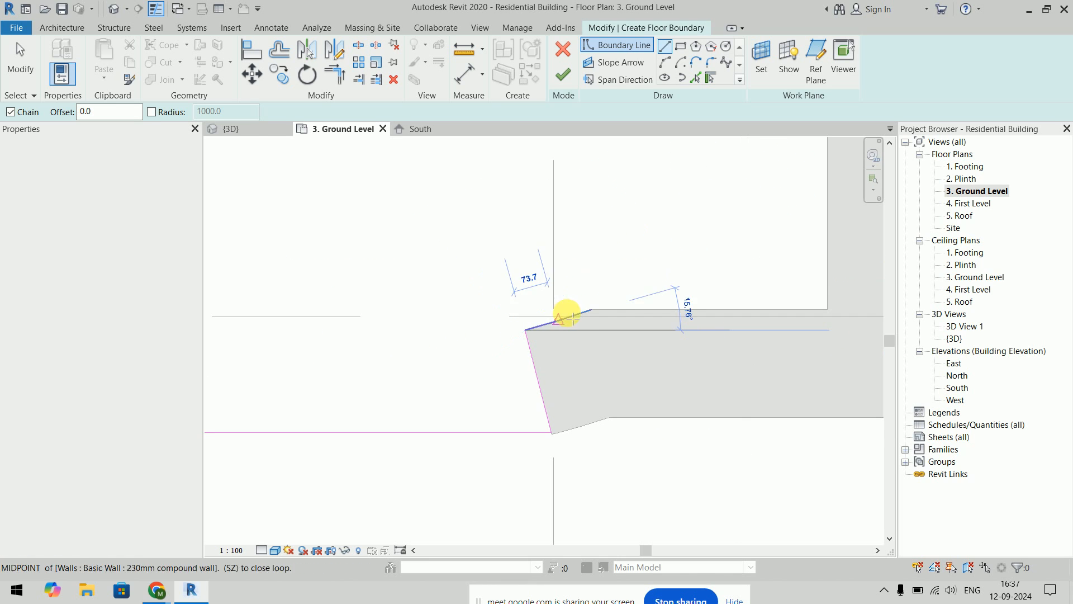
scroll(597, 317, "up", 2)
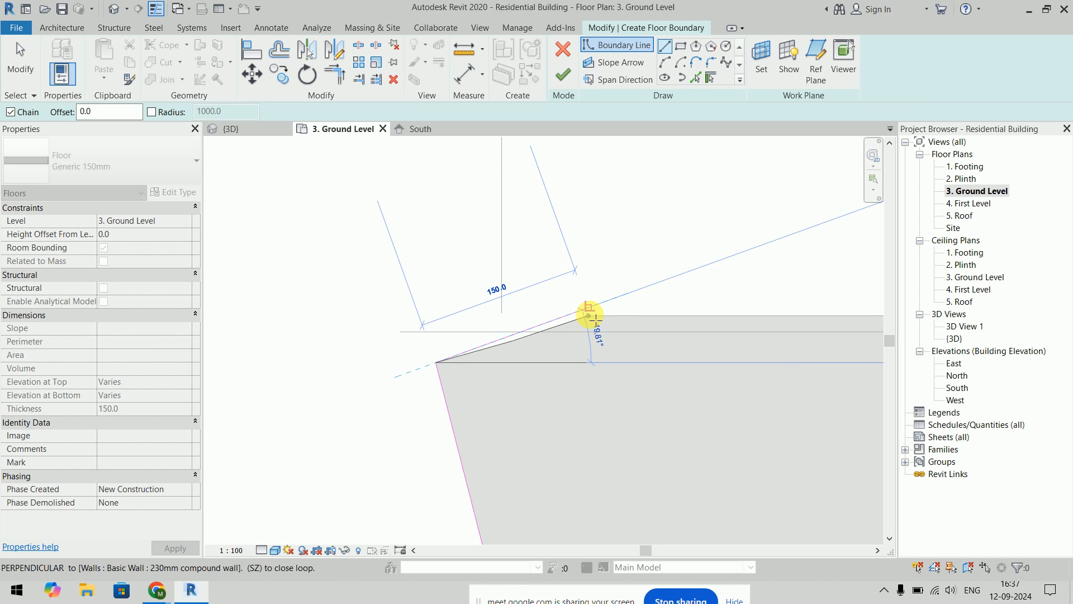
left_click(596, 320)
Step: Continue the boundary along the east recess wall, up its side, and along the two-column wall to the entrance area's east wall
scroll(643, 309, "down", 2)
middle_click_drag(693, 295, 437, 340)
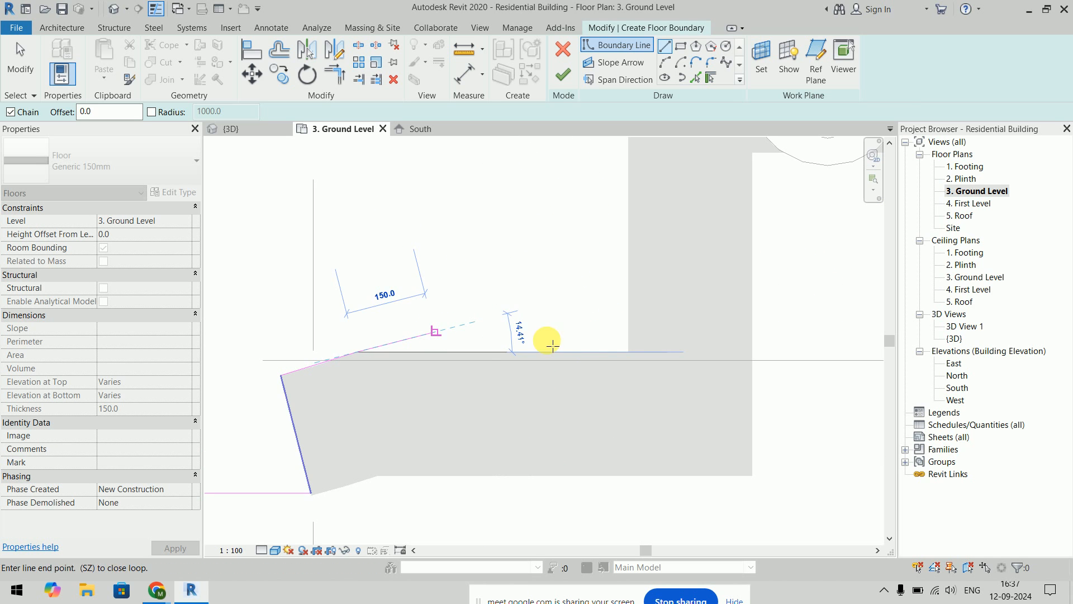
left_click(630, 353)
scroll(615, 313, "down", 2)
middle_click_drag(611, 271, 570, 355)
left_click(692, 338)
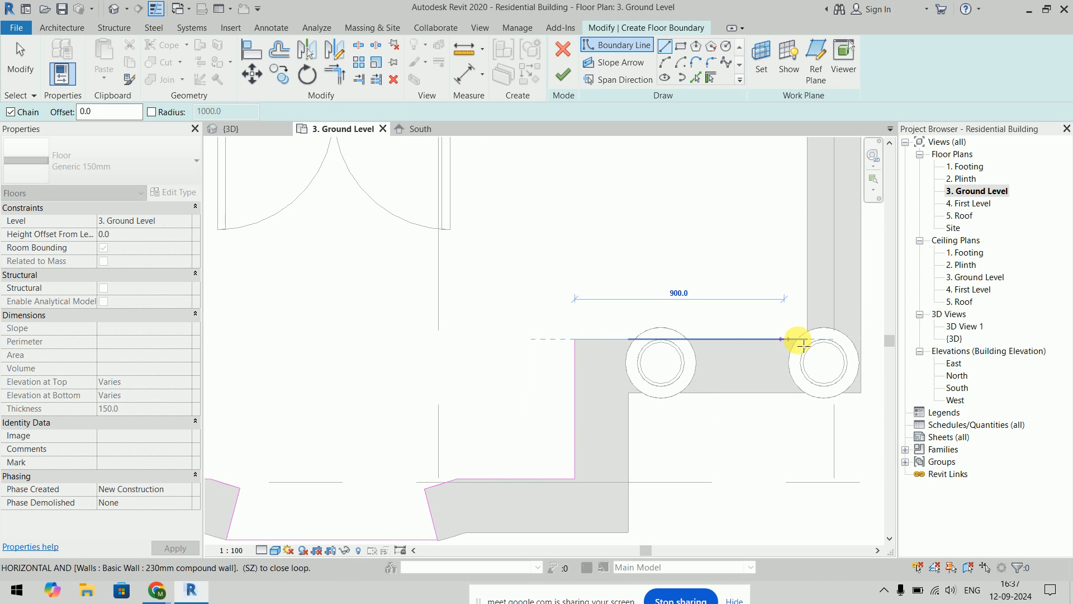
left_click(807, 340)
Step: Extend the boundary up the entrance area's east wall, along the wall below the hall, and around its end at the double door
scroll(783, 242, "down", 2)
middle_click_drag(783, 242, 687, 441)
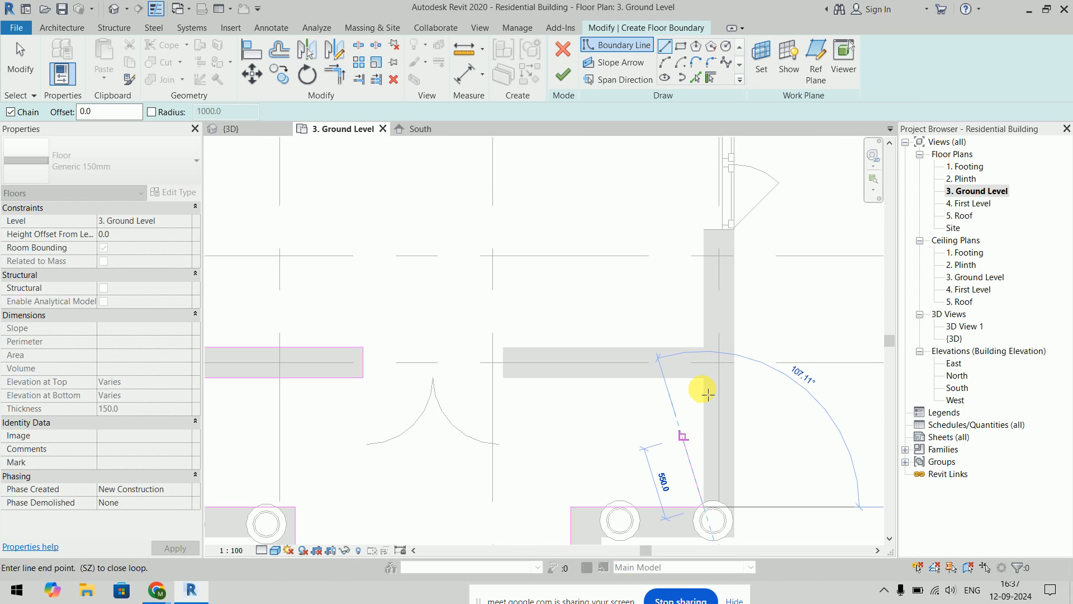
left_click(591, 386)
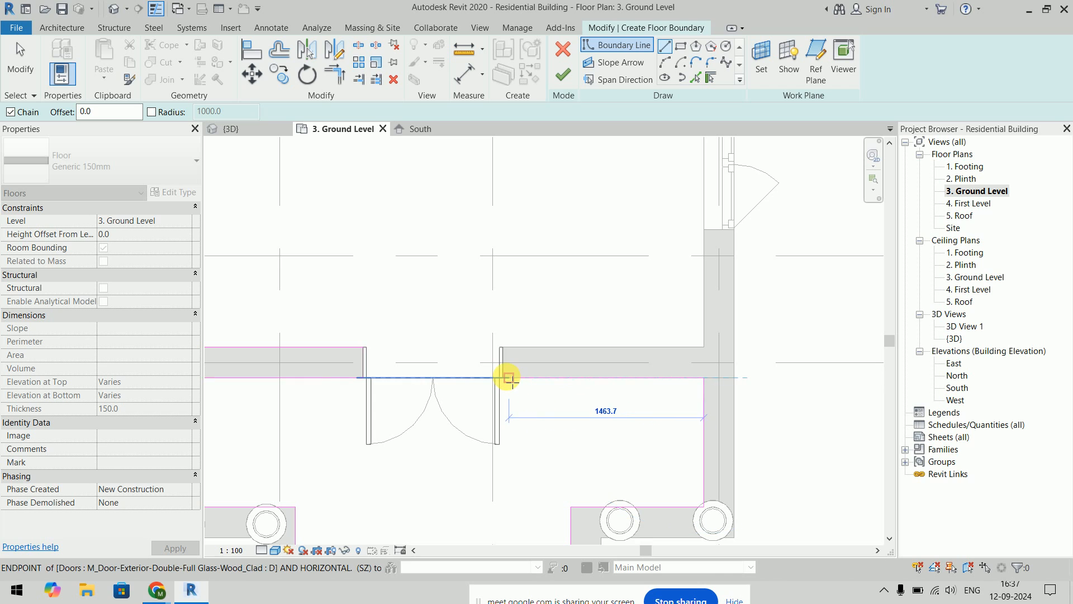
scroll(509, 378, "up", 4)
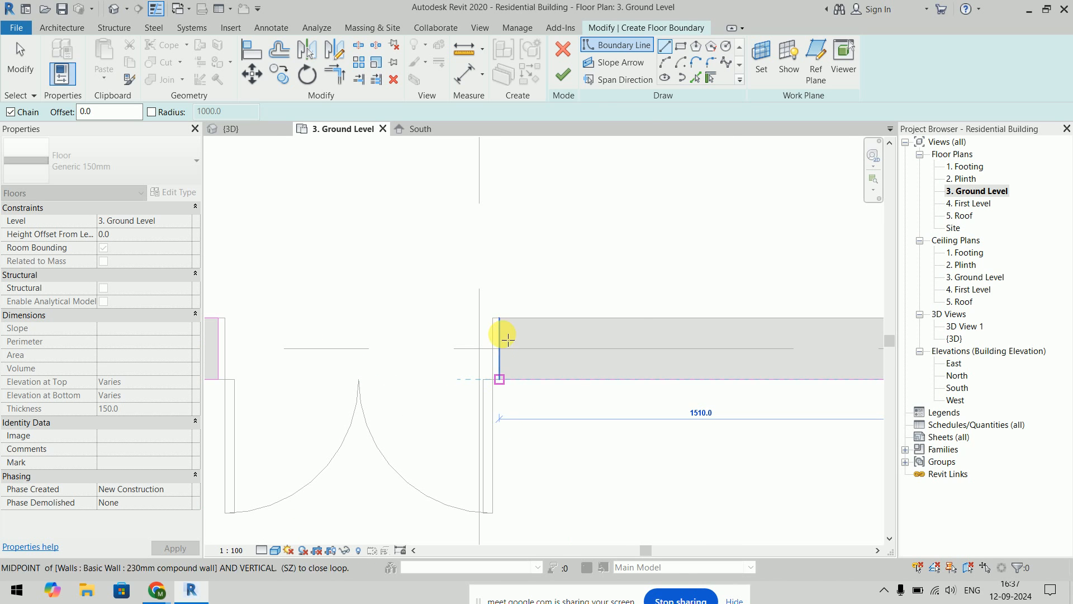
left_click(502, 319)
Step: Continue the boundary along the upper face of the double-door wall and up the windowed east wall to the next cross wall
scroll(635, 294, "down", 2)
middle_click_drag(636, 294, 440, 361)
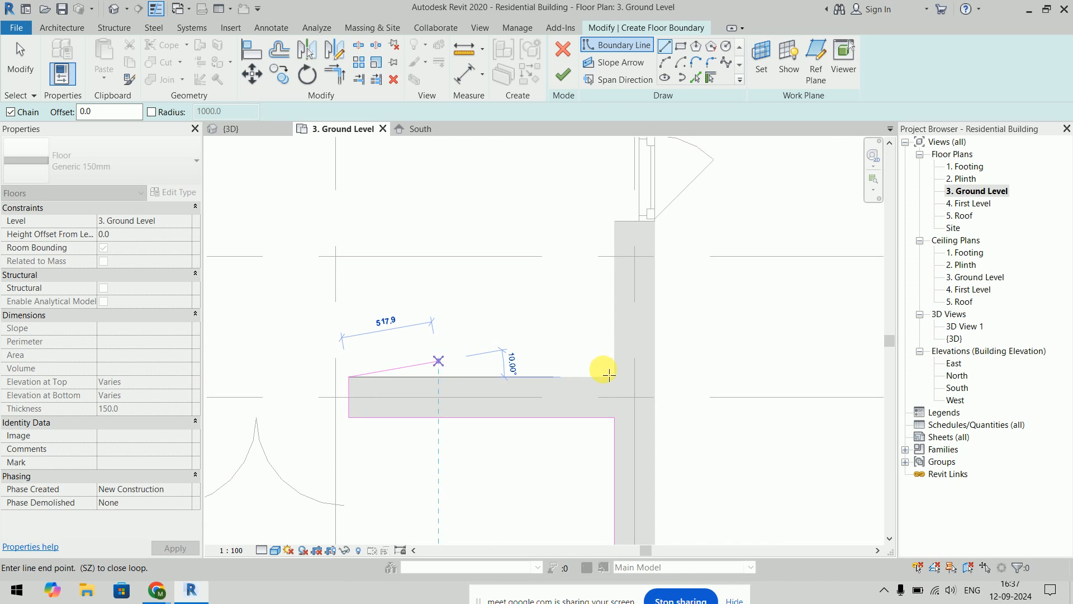
scroll(600, 271, "down", 3)
middle_click_drag(601, 256, 580, 520)
left_click(589, 348)
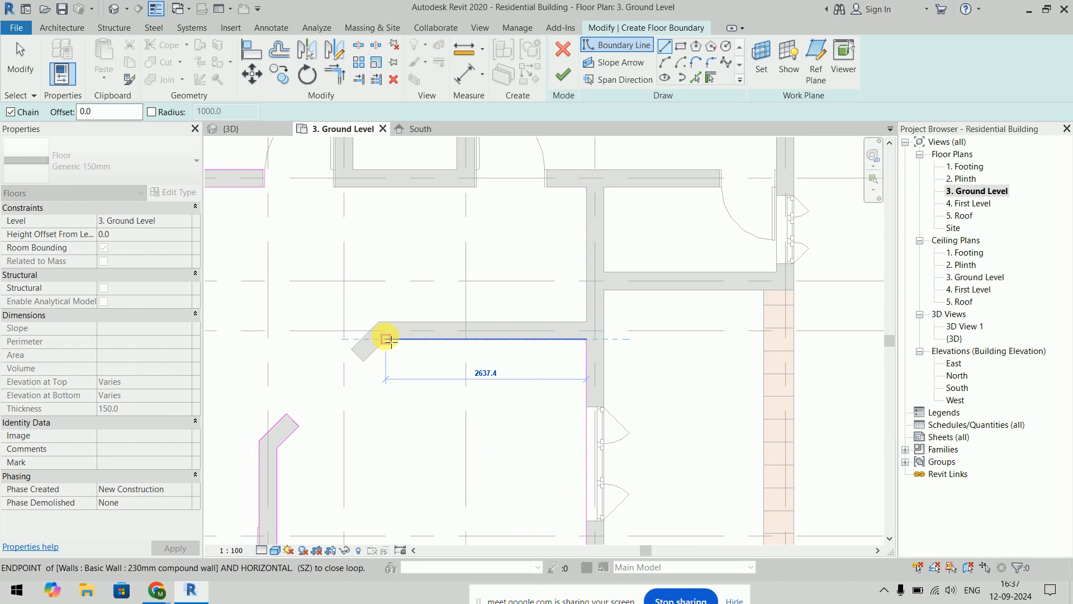
Step: Trace the boundary west along the cross wall's lower face and around its 45° angled stub to the upper corner
scroll(376, 339, "up", 3)
left_click(375, 363)
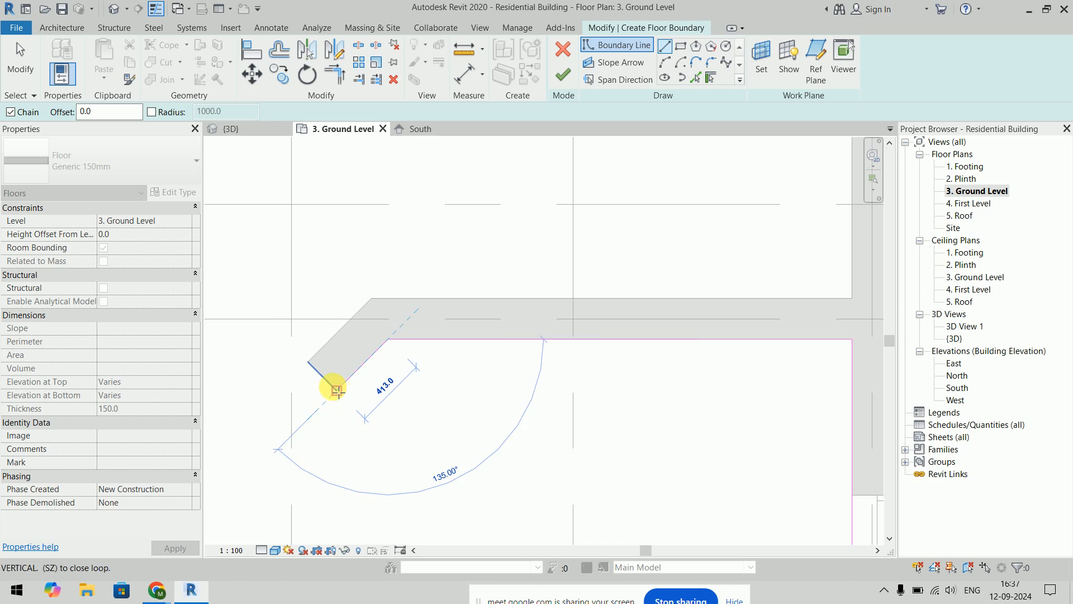
left_click(337, 390)
left_click(341, 319)
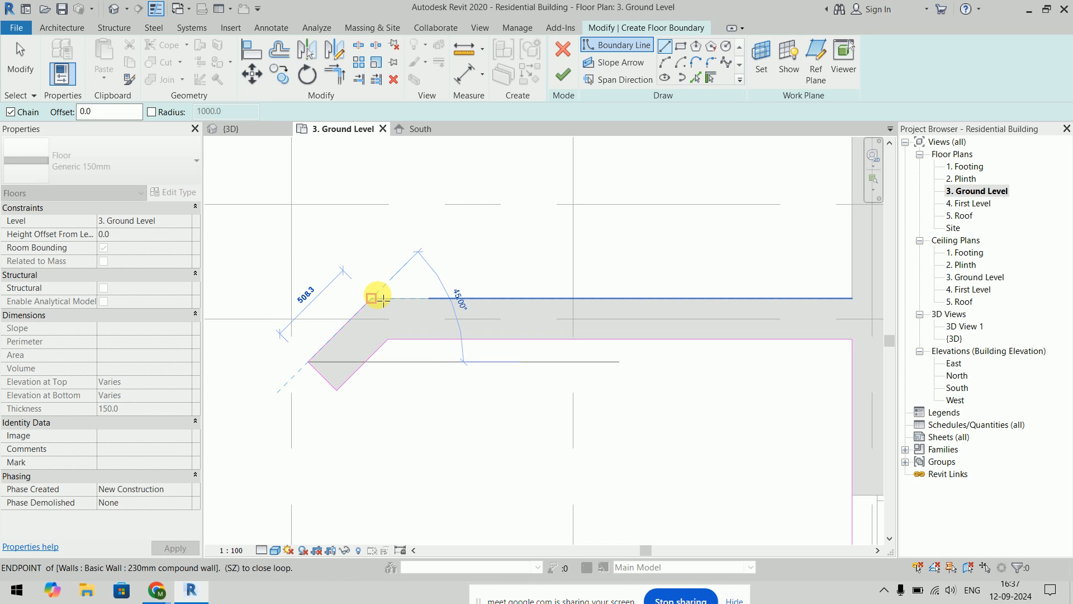
left_click(371, 299)
Step: Continue the boundary along the cross wall's upper face, up the east wall, and around the wall end at the bedroom door
left_click(854, 299)
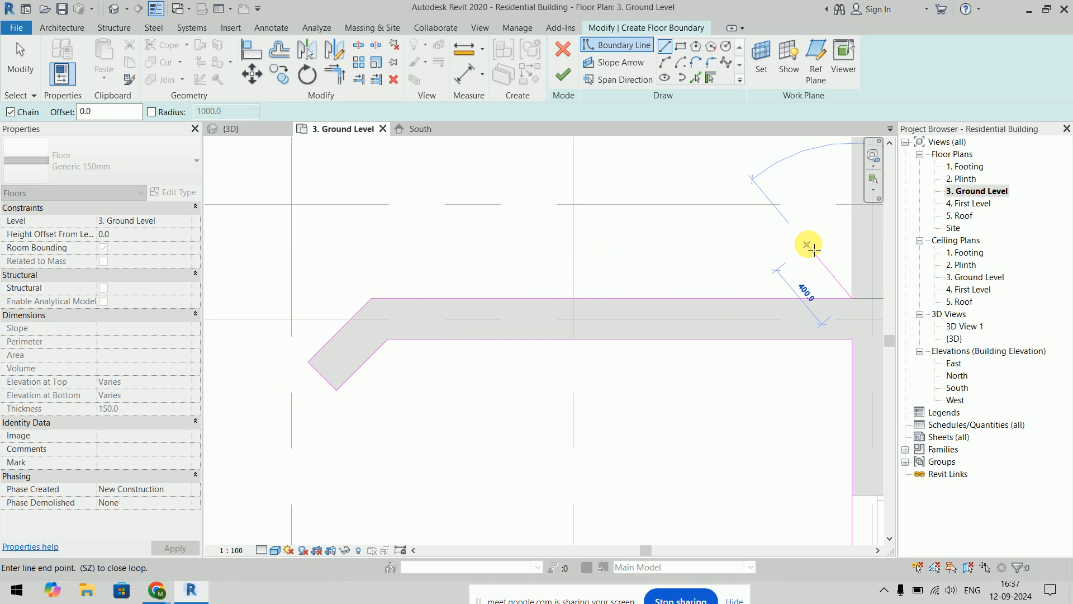
scroll(783, 363, "down", 3)
scroll(774, 371, "up", 4)
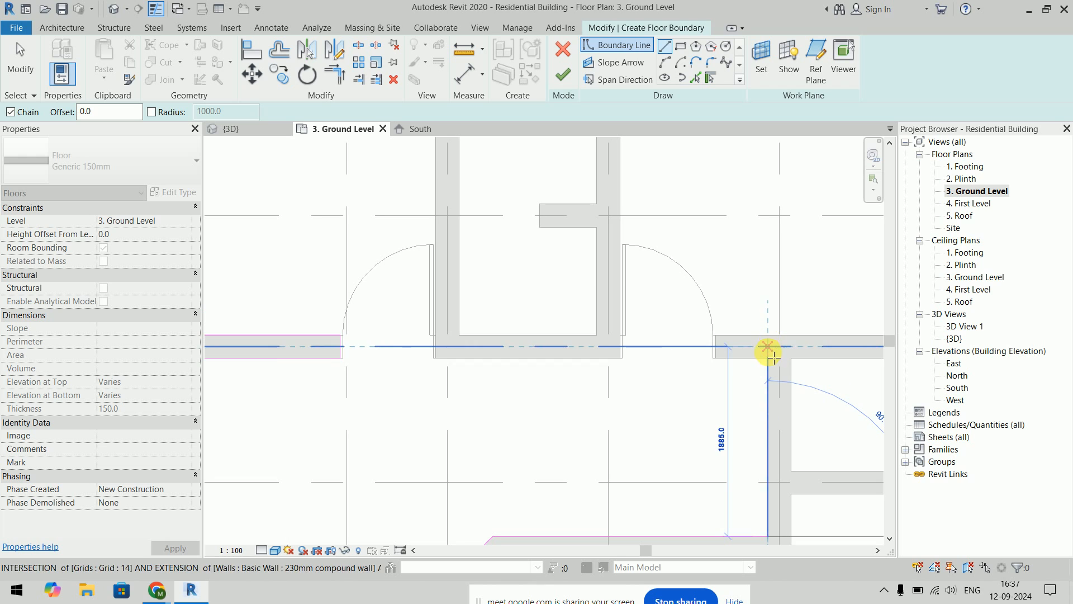
left_click(767, 358)
scroll(707, 364, "up", 3)
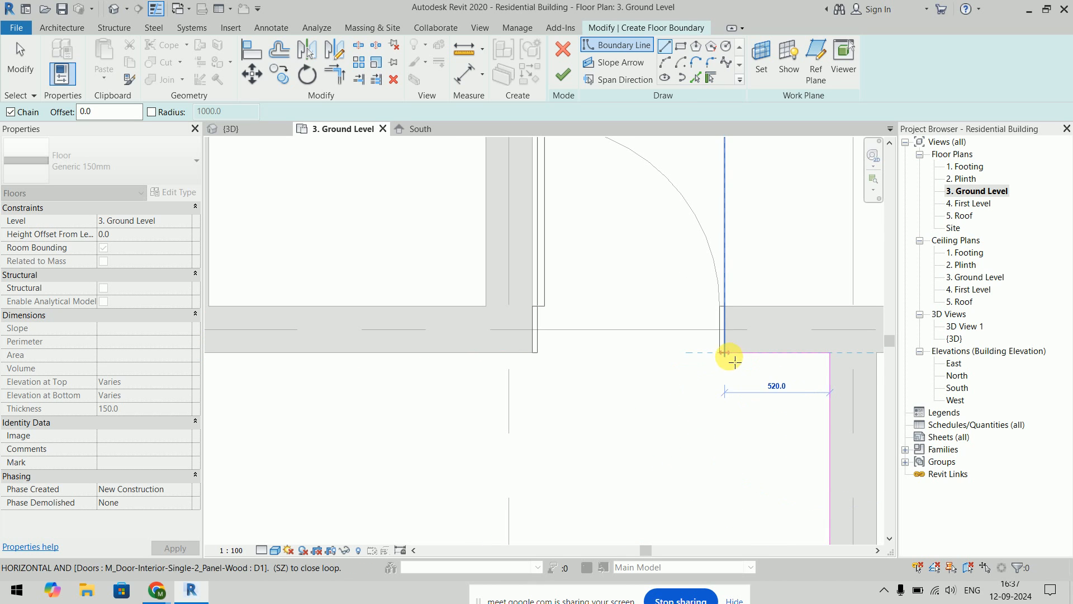
left_click(726, 307)
Step: Trace the boundary along the bedroom's south wall, around its end at the small room's door, and back along its lower face
scroll(727, 305, "down", 3)
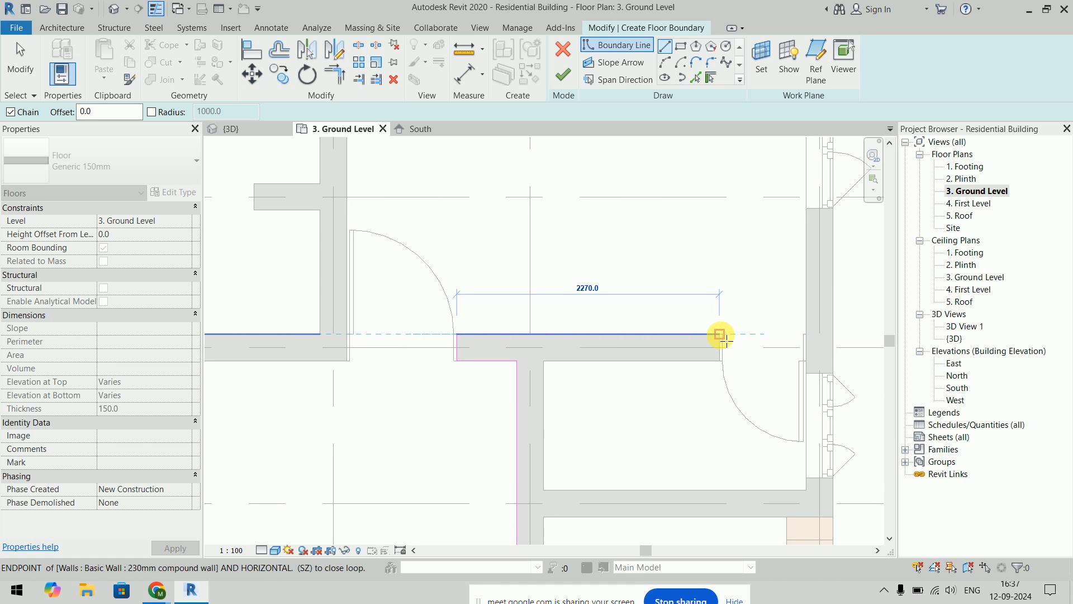
scroll(718, 328, "up", 3)
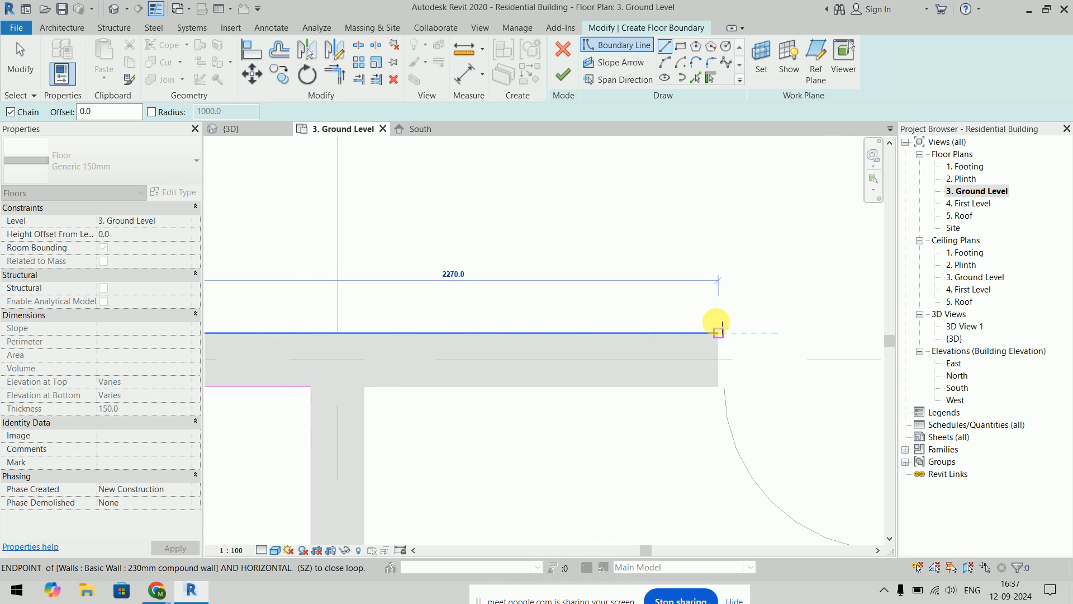
left_click(721, 384)
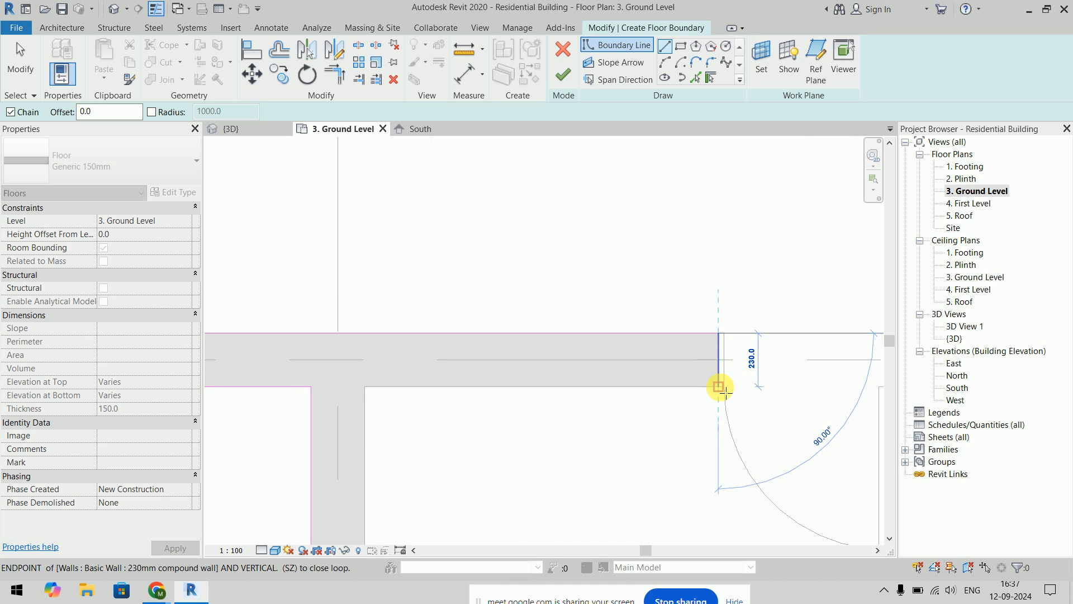
left_click(366, 387)
Step: Continue the boundary down the small east room's west wall and along its south wall to the outer wall corner
middle_click_drag(378, 475, 361, 353)
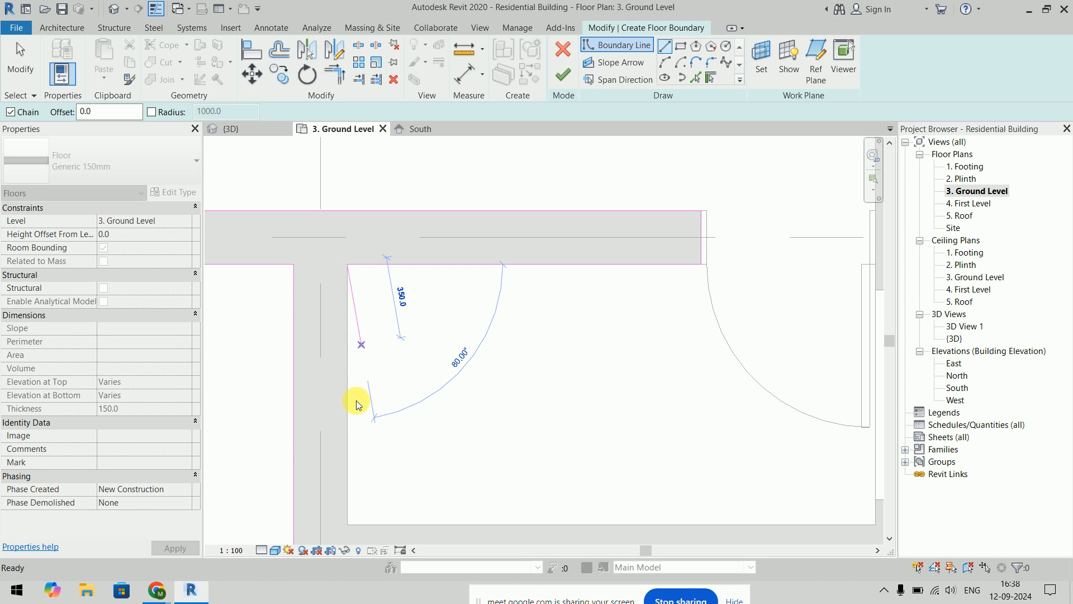
left_click(347, 525)
scroll(487, 478, "down", 2)
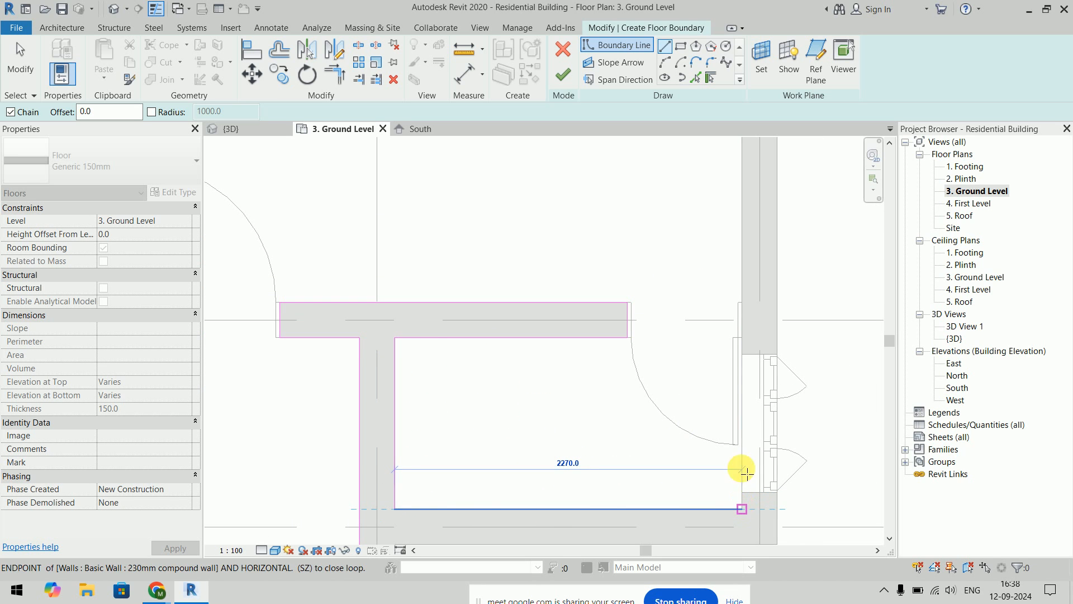
left_click(742, 508)
Step: Extend the boundary up the windowed east wall and along the bedroom's north wall to the door beside the partition
scroll(724, 287, "down", 2)
middle_click_drag(723, 274, 730, 349)
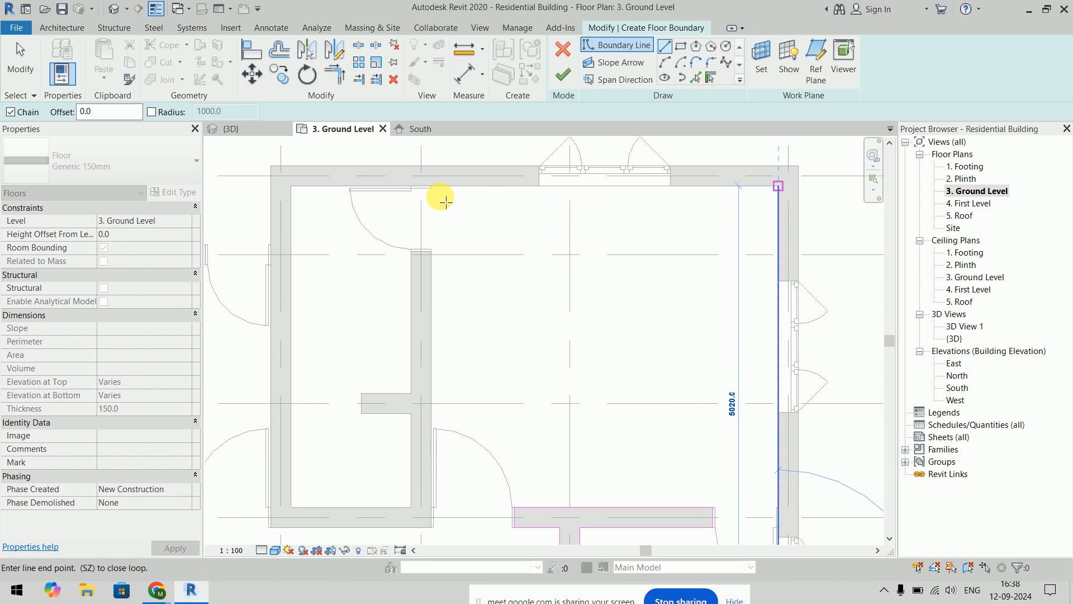
scroll(441, 193, "up", 2)
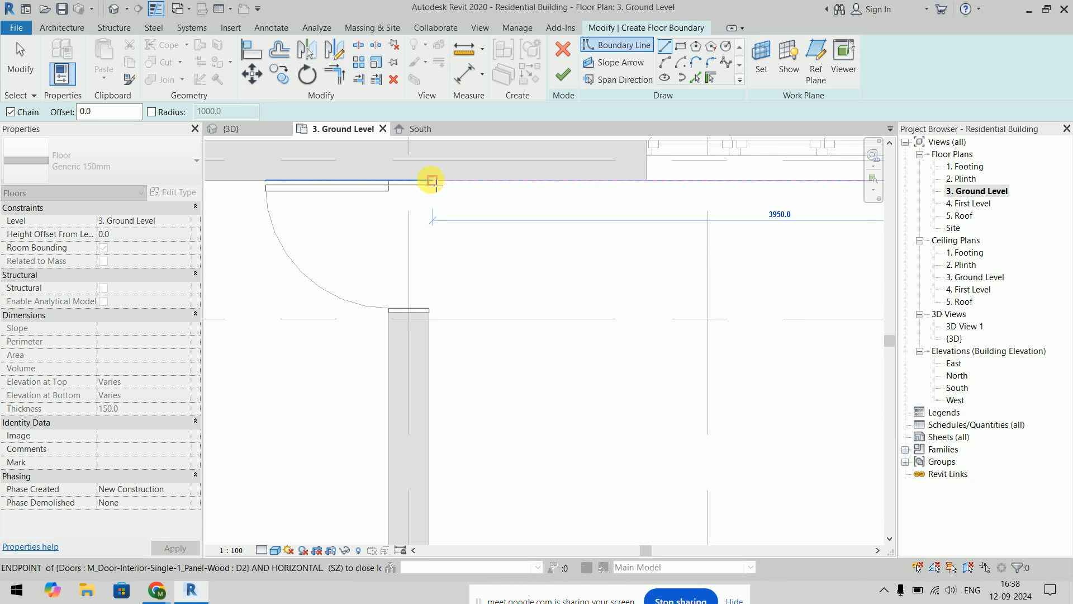
left_click(430, 180)
Step: Continue the boundary past the partition door along the north wall's inner face, 1600 mm to the narrow room's corner
scroll(428, 196, "up", 3)
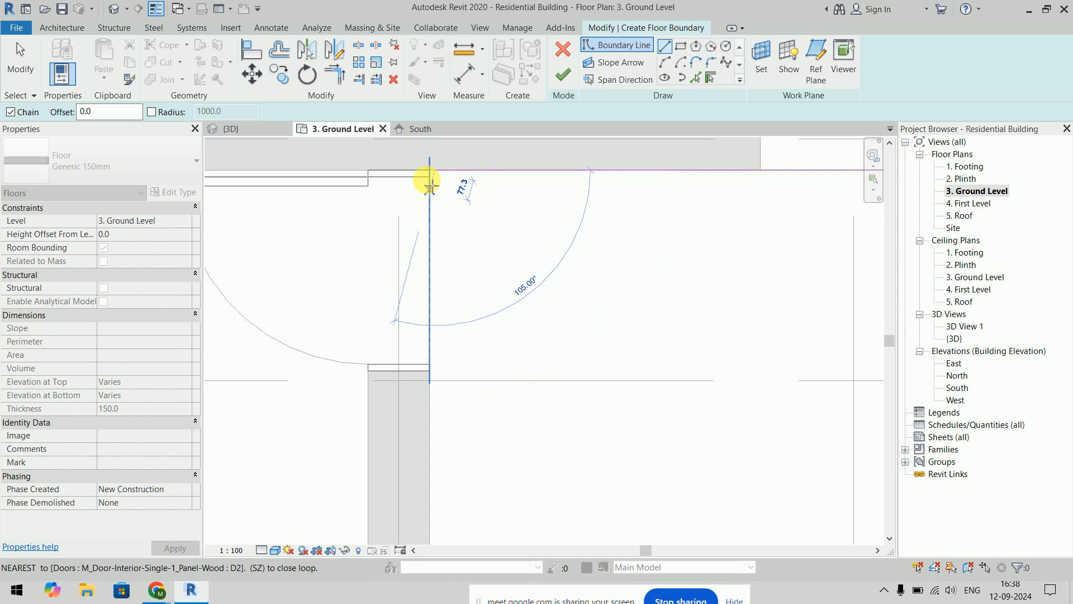
middle_click_drag(440, 258, 440, 275)
scroll(442, 280, "up", 2)
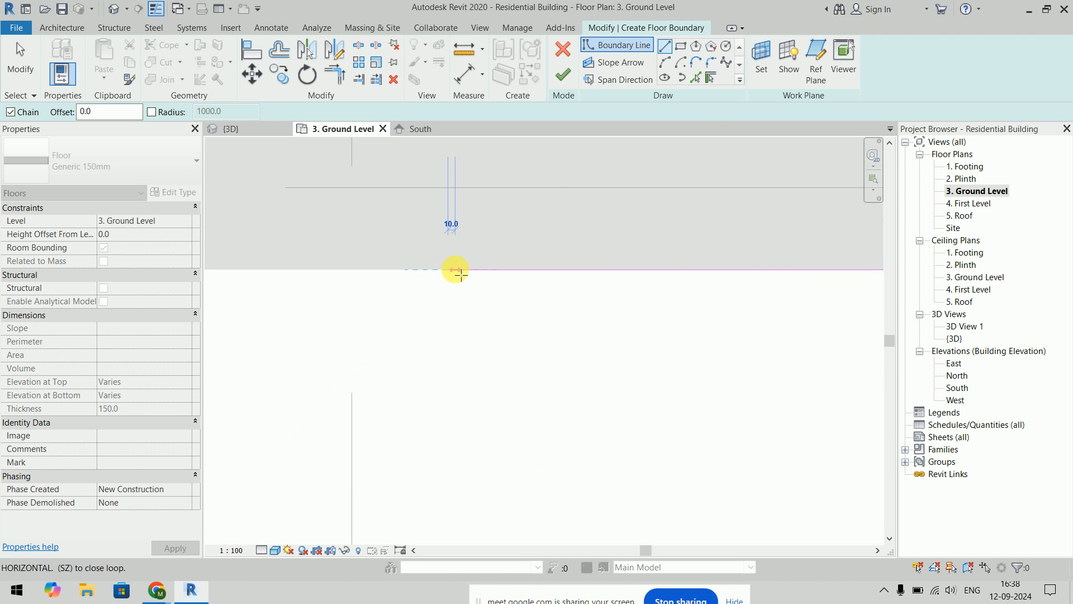
left_click(441, 295)
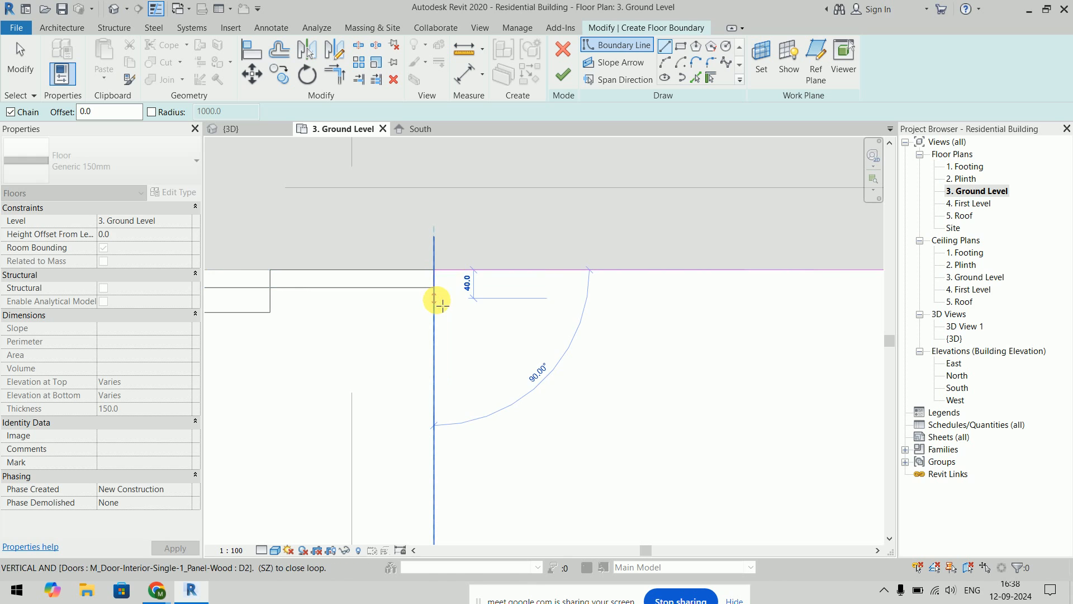
scroll(440, 298, "down", 3)
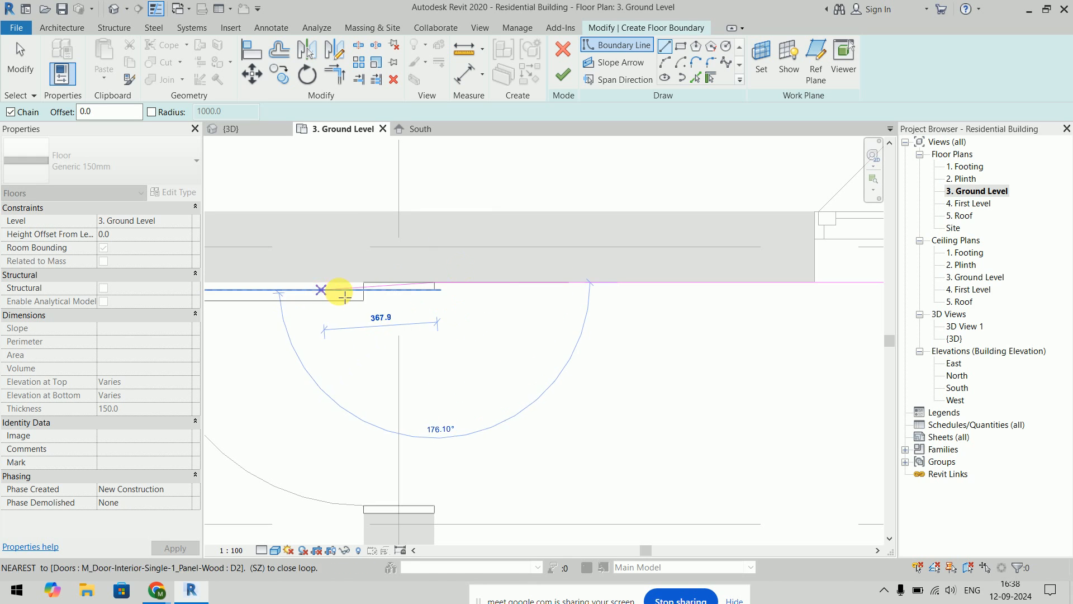
middle_click_drag(329, 298, 622, 270)
scroll(550, 272, "down", 2)
scroll(372, 259, "down", 2)
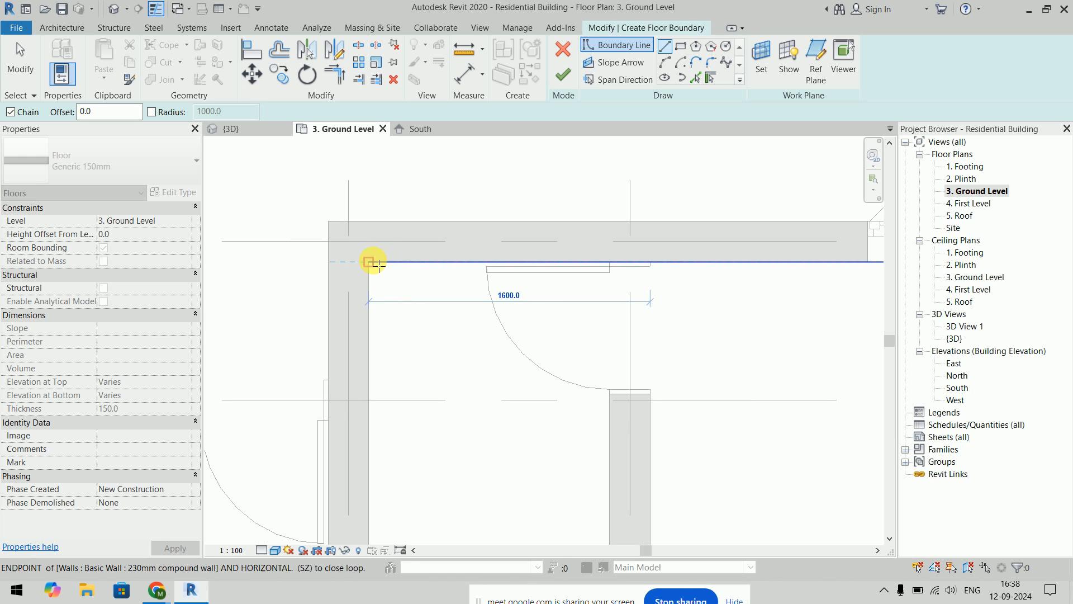
Step: Trace the boundary 3670 mm down the narrow room's west wall and 1370 mm along its south wall
mouse_move(383, 347)
middle_mouse_down()
mouse_move(397, 406)
mouse_move(397, 250)
middle_mouse_up()
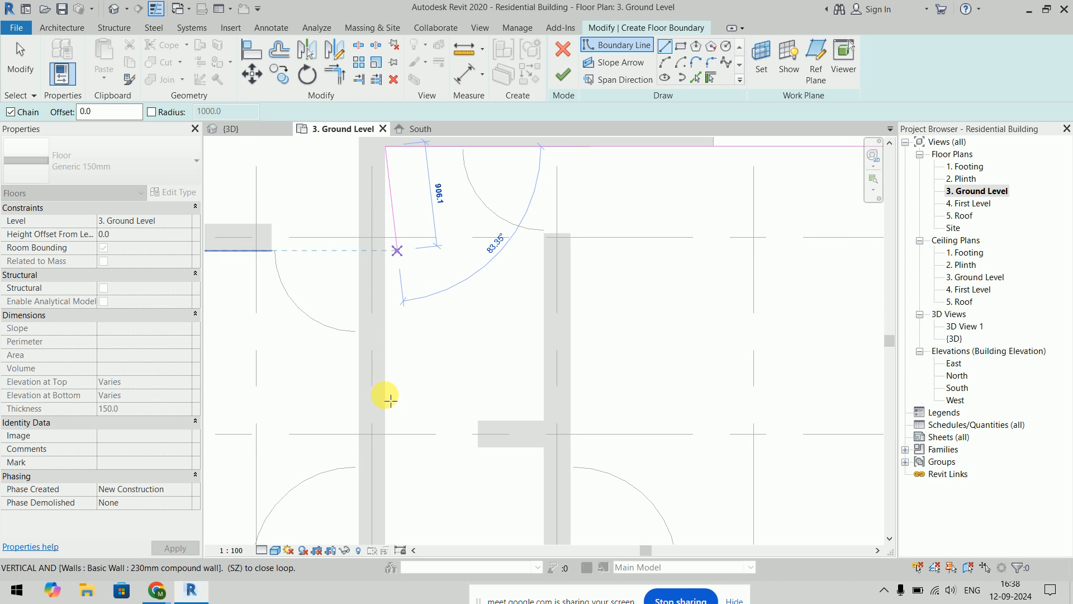
middle_click_drag(394, 479, 373, 296)
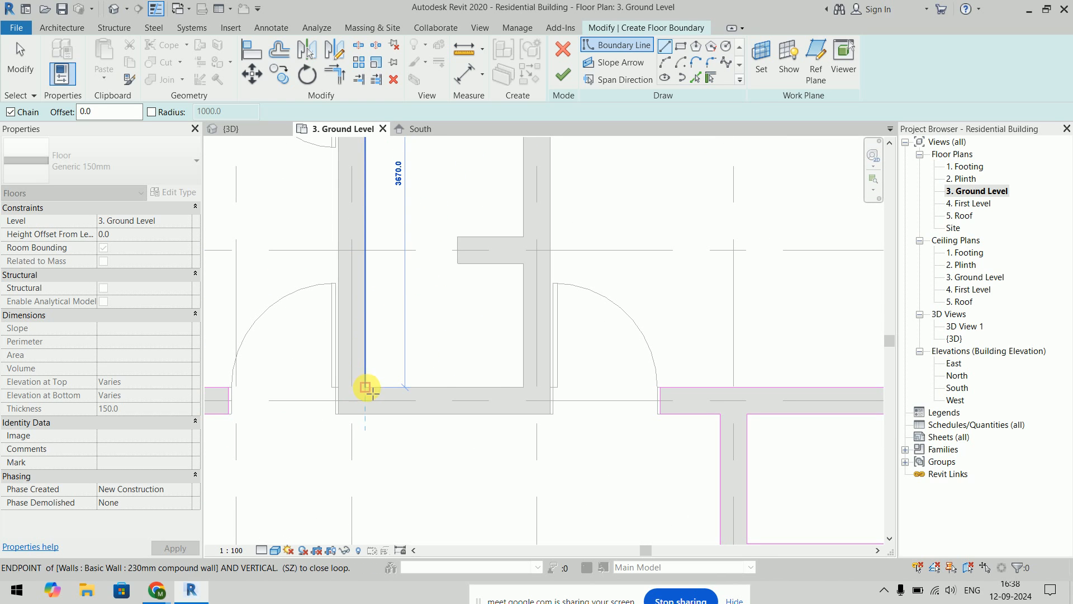
left_click(367, 387)
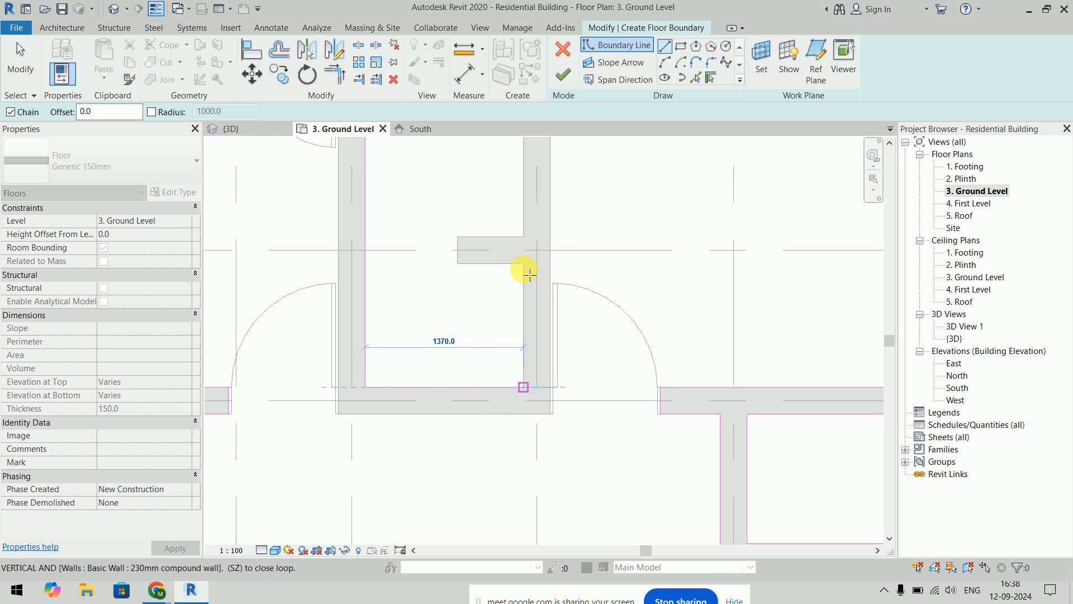
Step: Continue the boundary up the narrow room's east wall and around the 570 mm stub wall
left_click(523, 271)
left_click(523, 263)
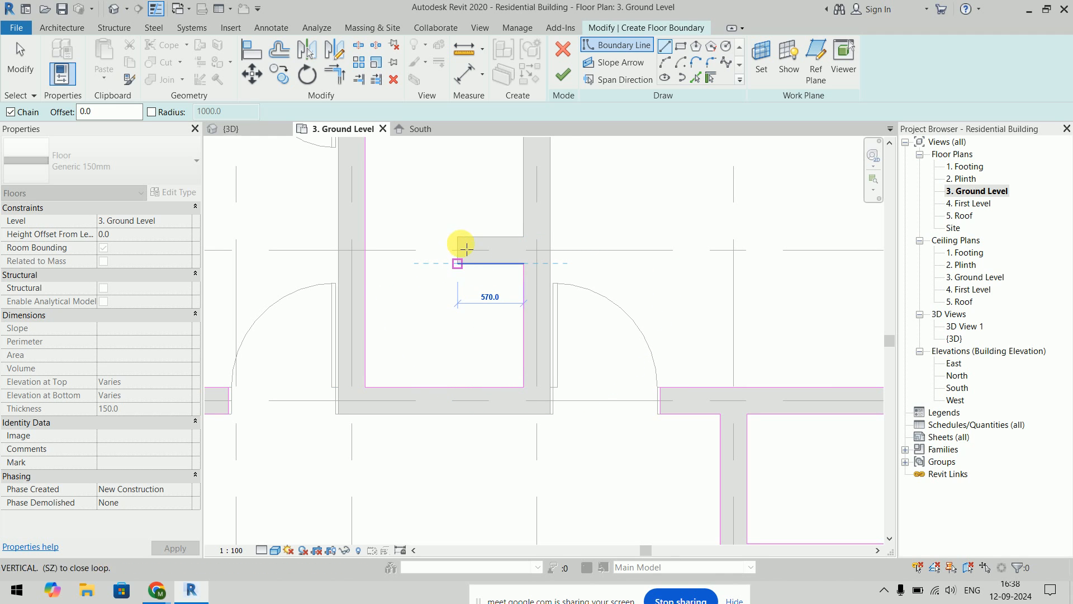
left_click(466, 249)
left_click(519, 240)
left_click(518, 233)
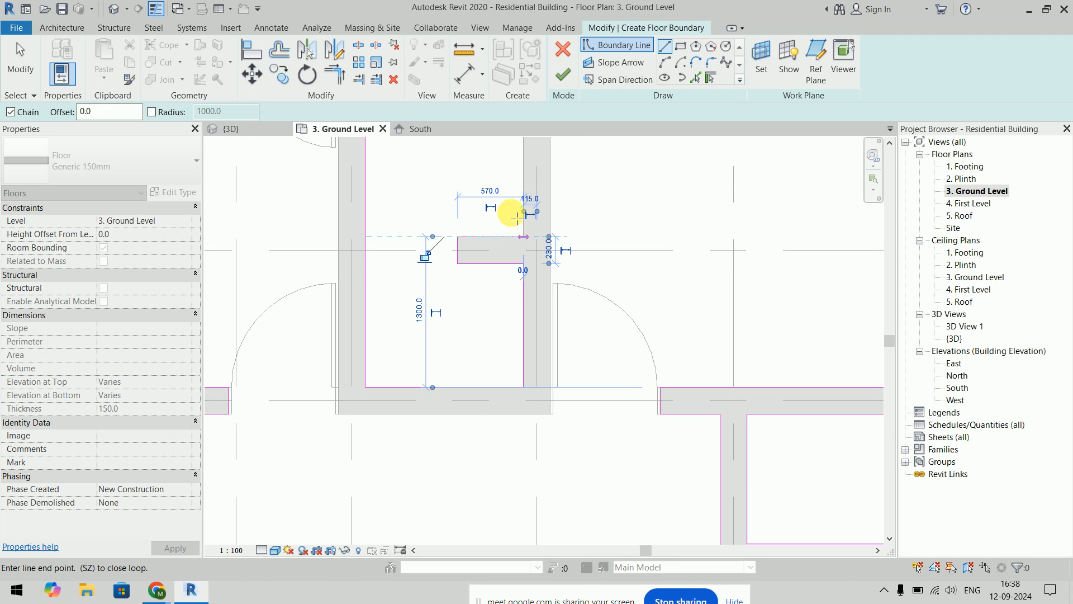
Step: Extend the boundary up the partition, across its end at the door, and down its east face to the lower bedroom door
middle_click_drag(513, 211, 479, 318)
scroll(486, 157, "up", 3)
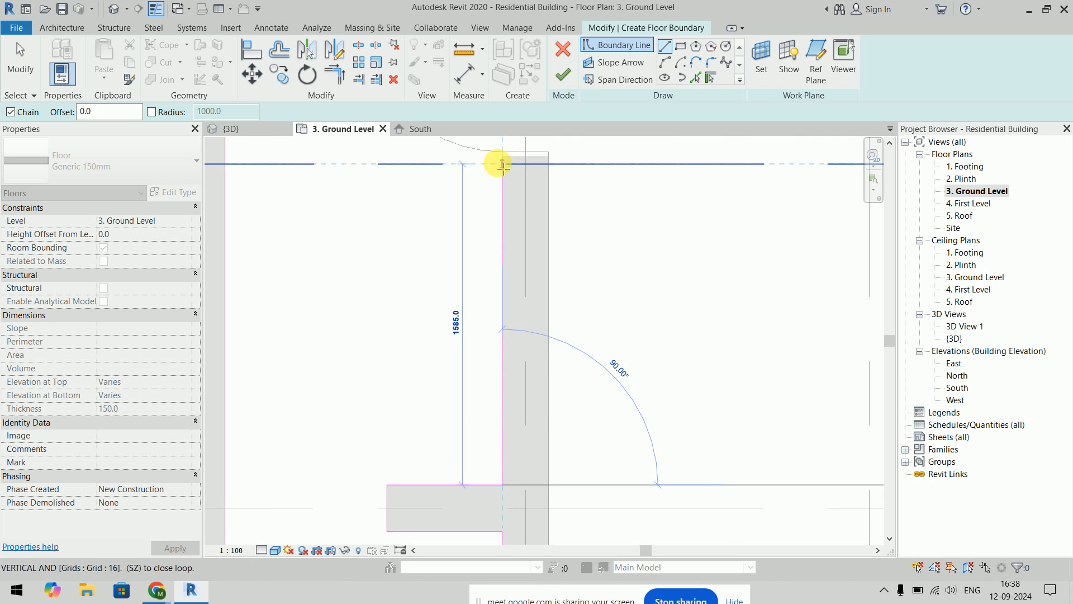
left_click(541, 161)
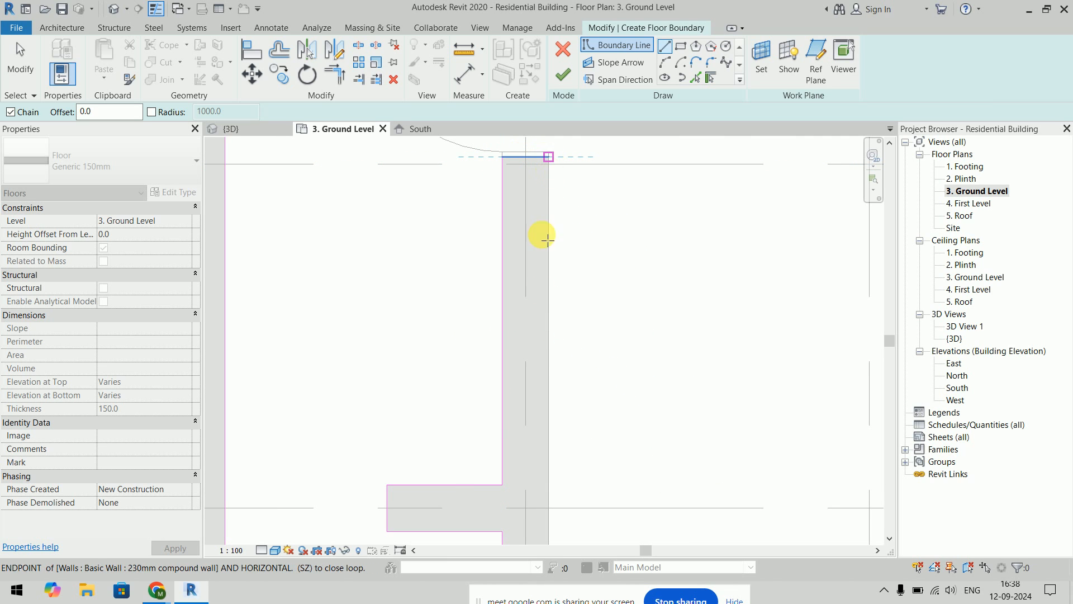
scroll(566, 385, "down", 3)
middle_click_drag(546, 407, 562, 180)
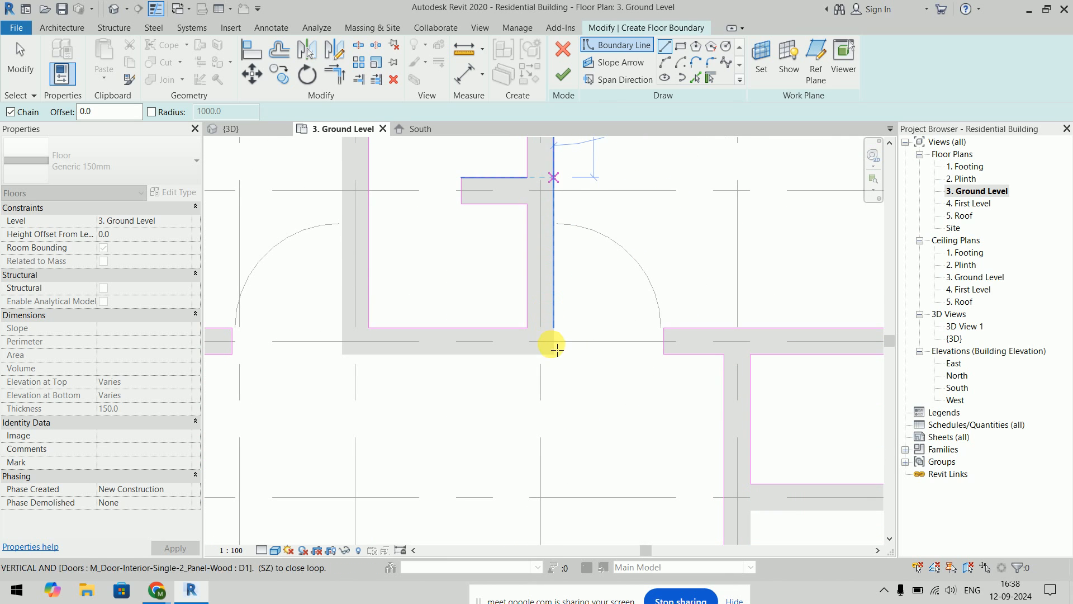
scroll(554, 357, "up", 3)
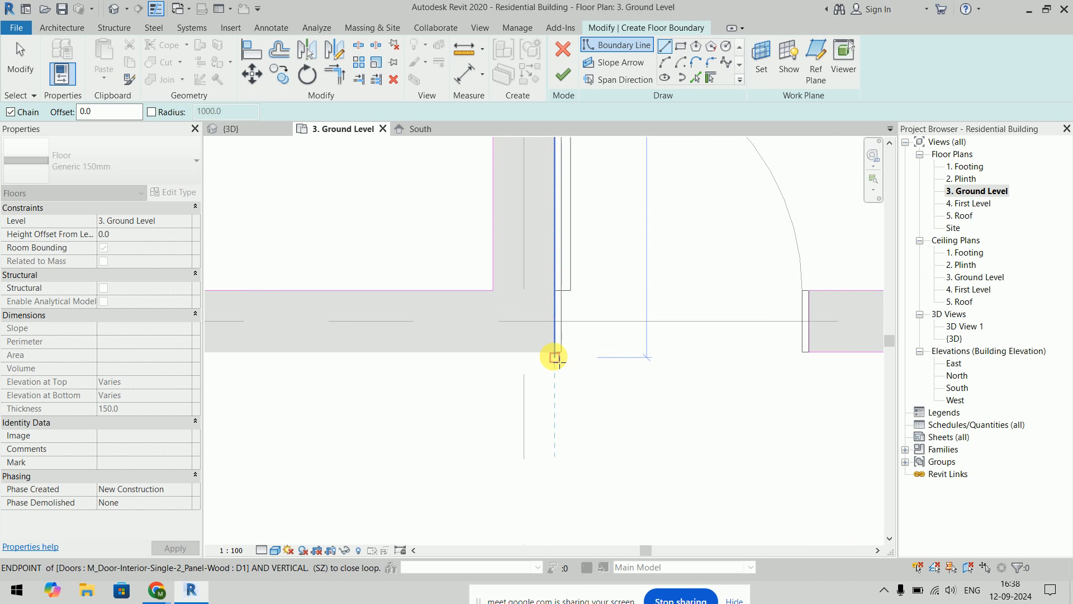
left_click(554, 357)
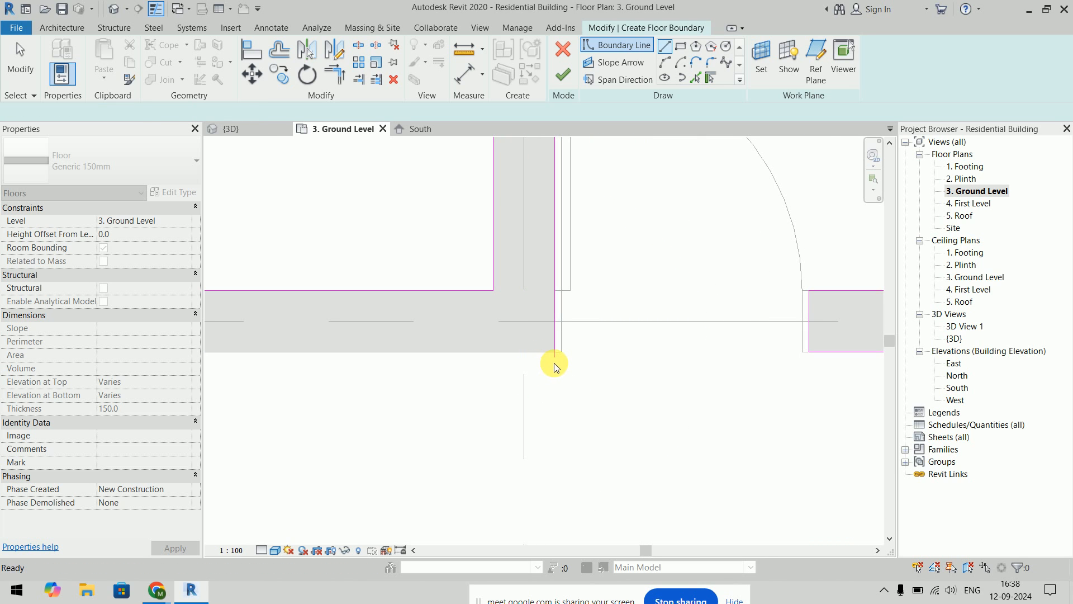
Step: Draw a 1830 mm boundary line along the lower face of the narrow room's south wall to its west end
scroll(553, 363, "up", 2)
scroll(479, 354, "down", 2)
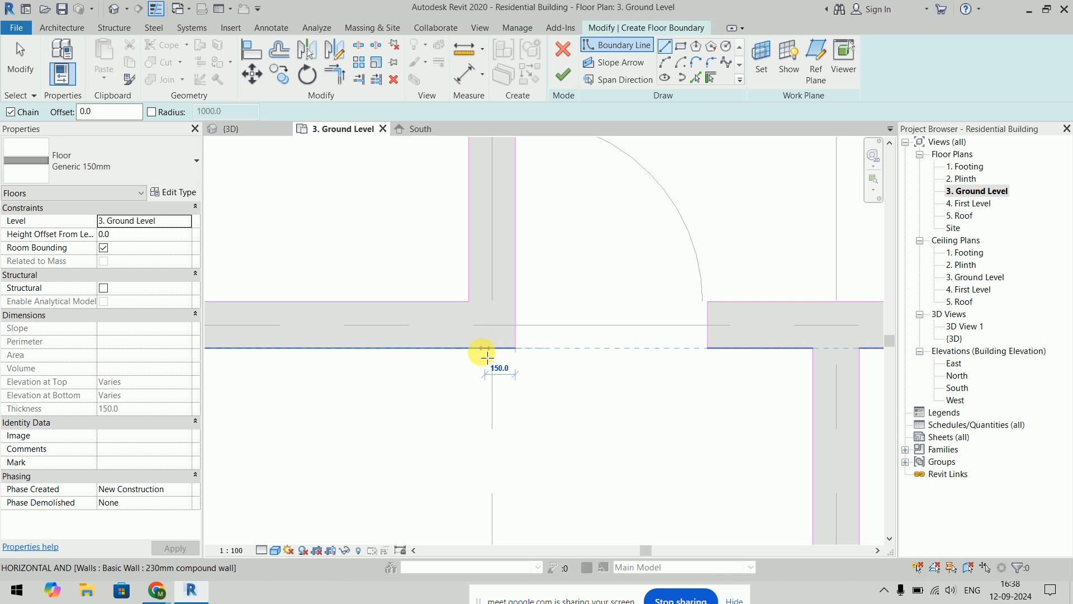
scroll(383, 355, "down", 1)
left_click(366, 349)
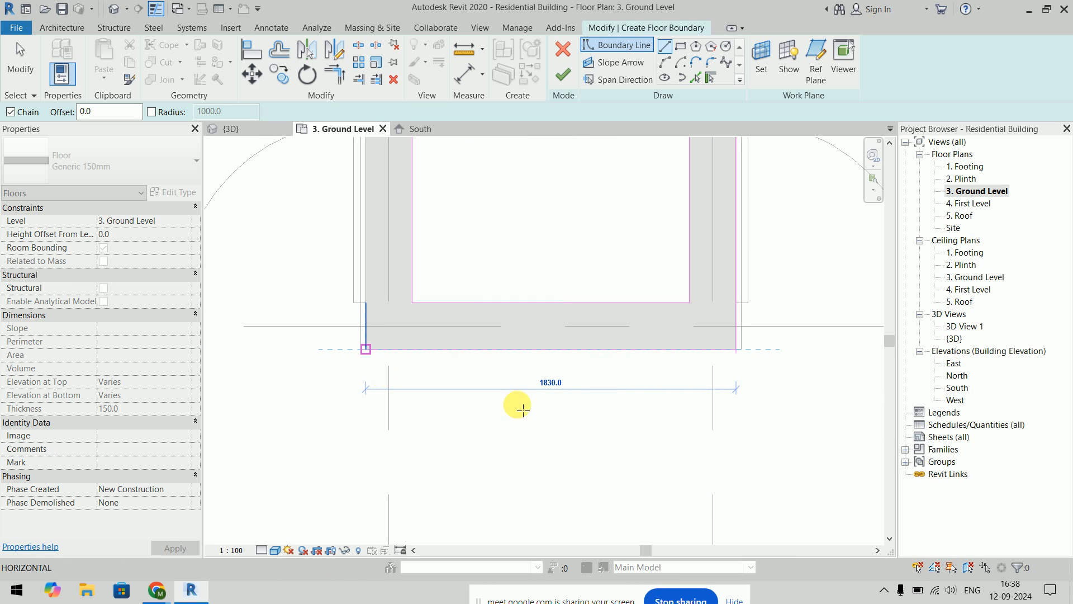
Step: Trim the overshooting vertical boundary line to a clean corner with the line along the narrow room's south wall
scroll(747, 390, "up", 3)
scroll(636, 362, "down", 1)
scroll(632, 357, "up", 2)
key("Escape")
key("Escape")
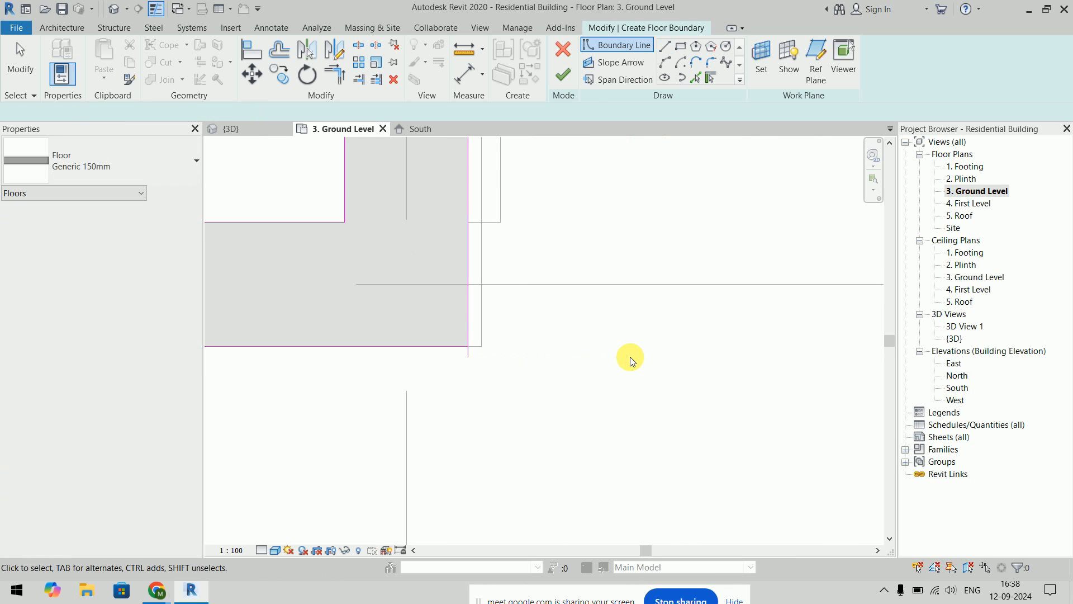
key("t")
key("r")
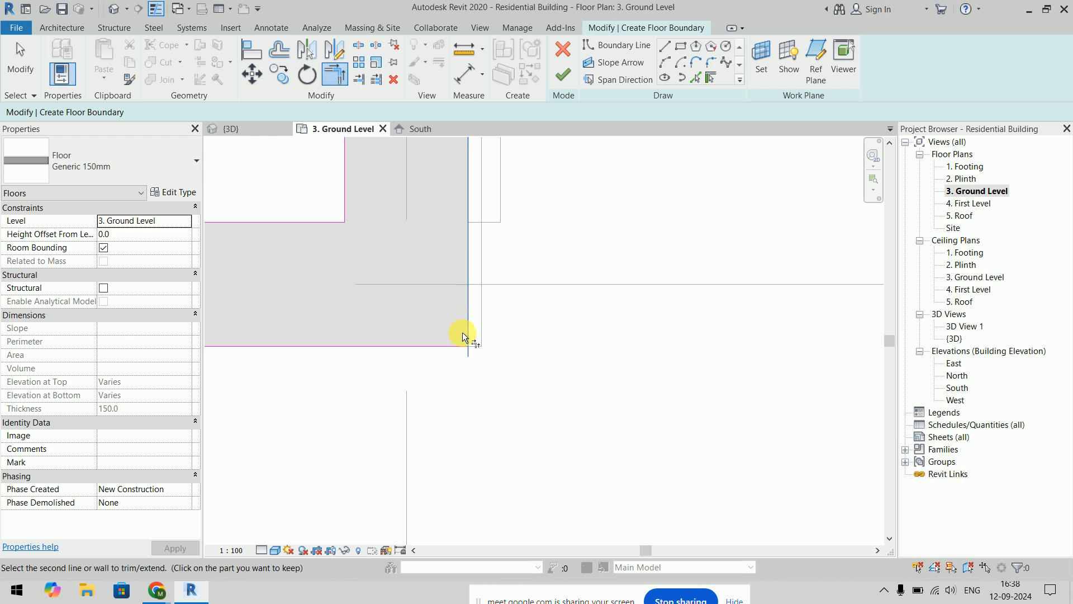
scroll(531, 386, "down", 3)
Step: Draw the boundary from the south wall's west end up the wall's west face to the northwest room's exterior door
left_click(657, 48)
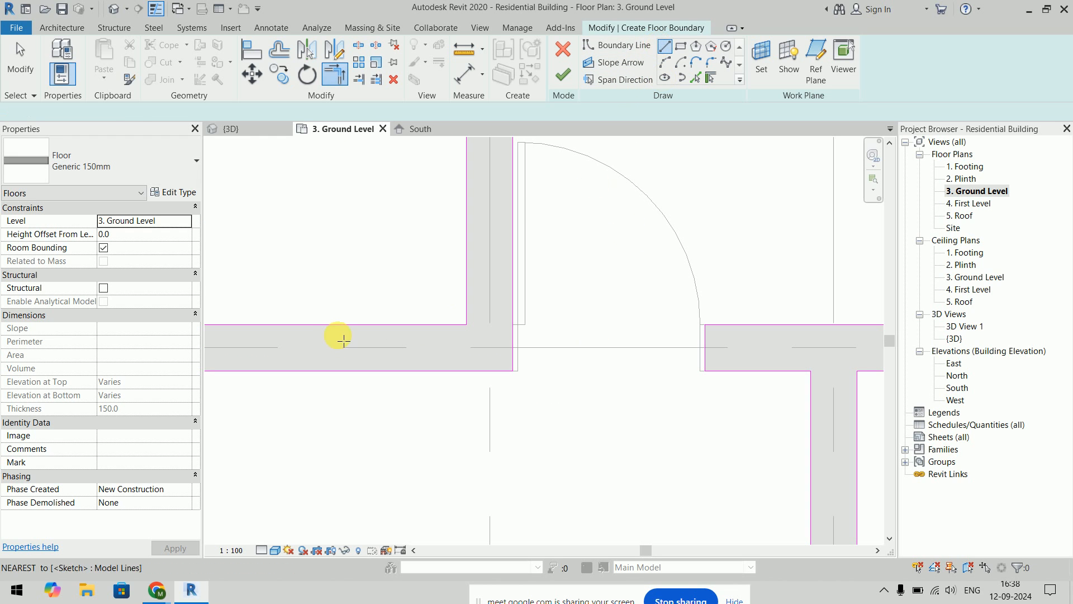
mouse_move(343, 335)
middle_mouse_down()
mouse_move(642, 388)
mouse_move(611, 451)
middle_mouse_up()
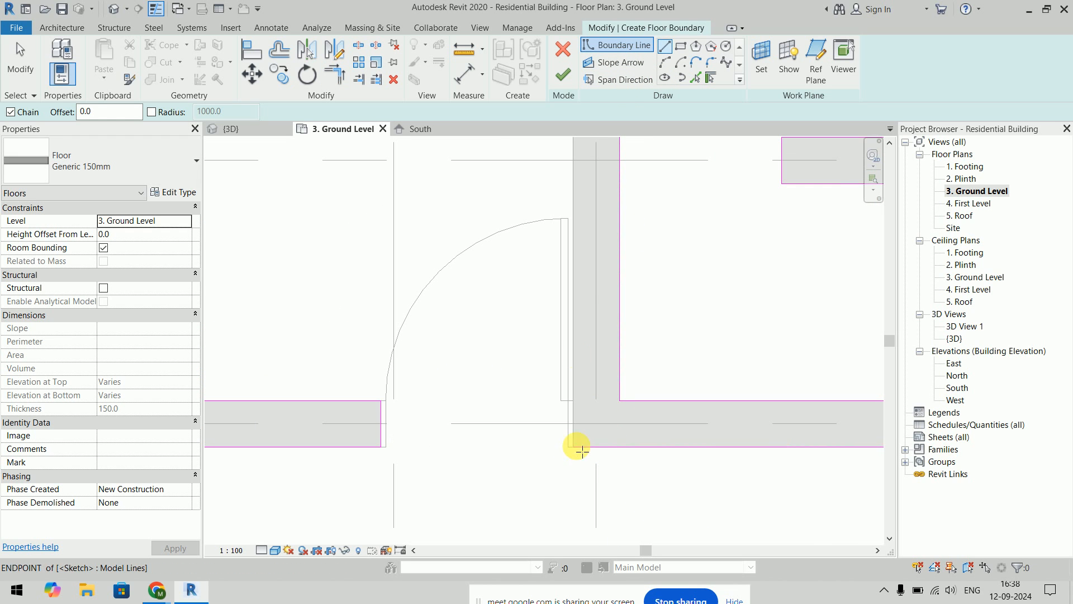
left_click(579, 450)
middle_click_drag(575, 188, 652, 361)
scroll(633, 233, "down", 1)
middle_click_drag(632, 233, 677, 410)
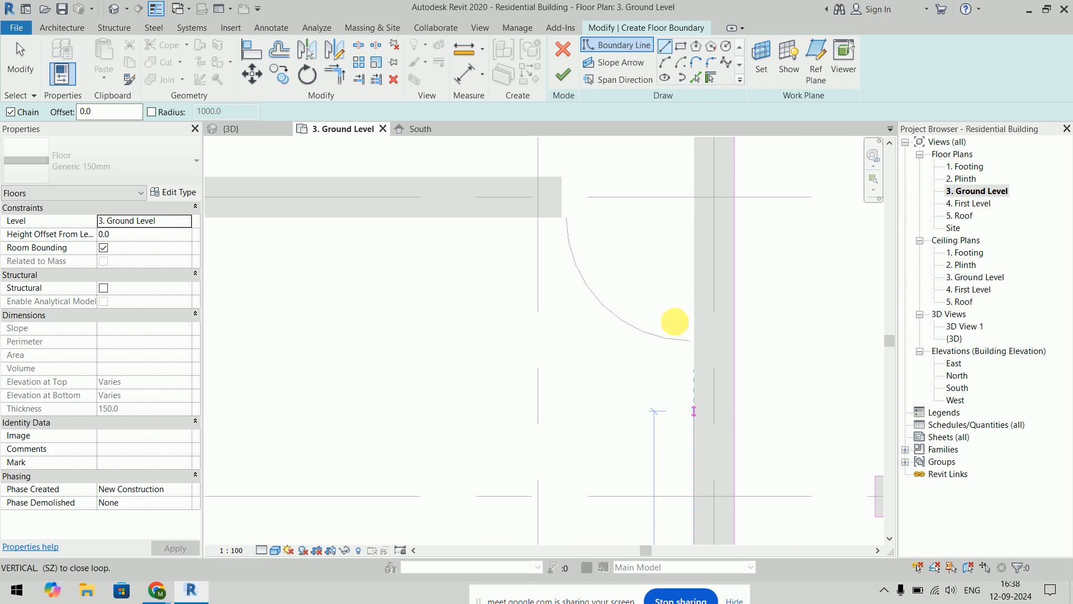
scroll(675, 308, "down", 2)
middle_click_drag(672, 250, 712, 390)
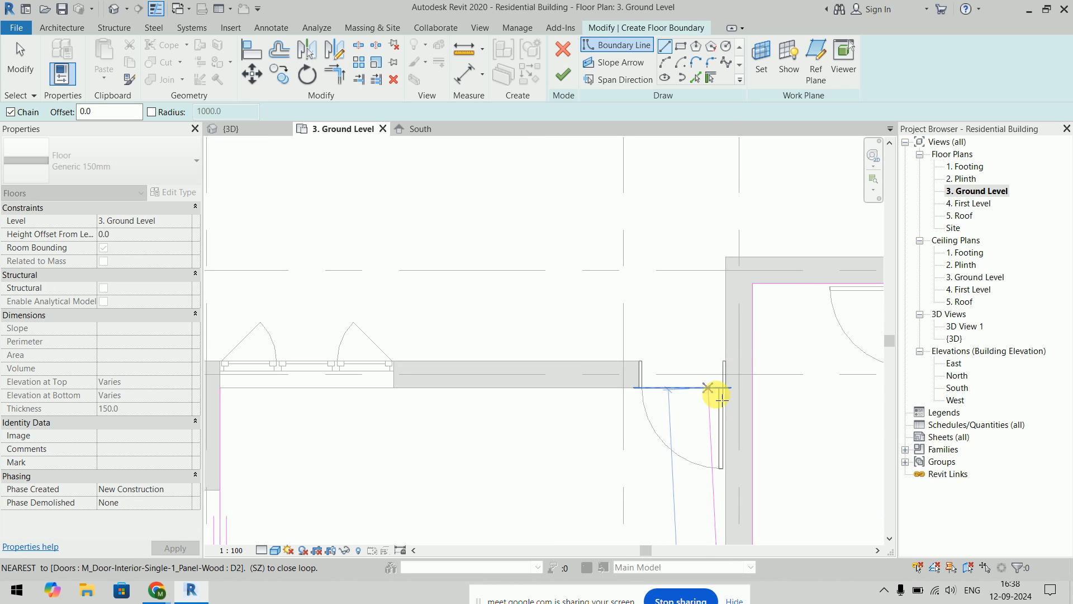
scroll(721, 397, "up", 3)
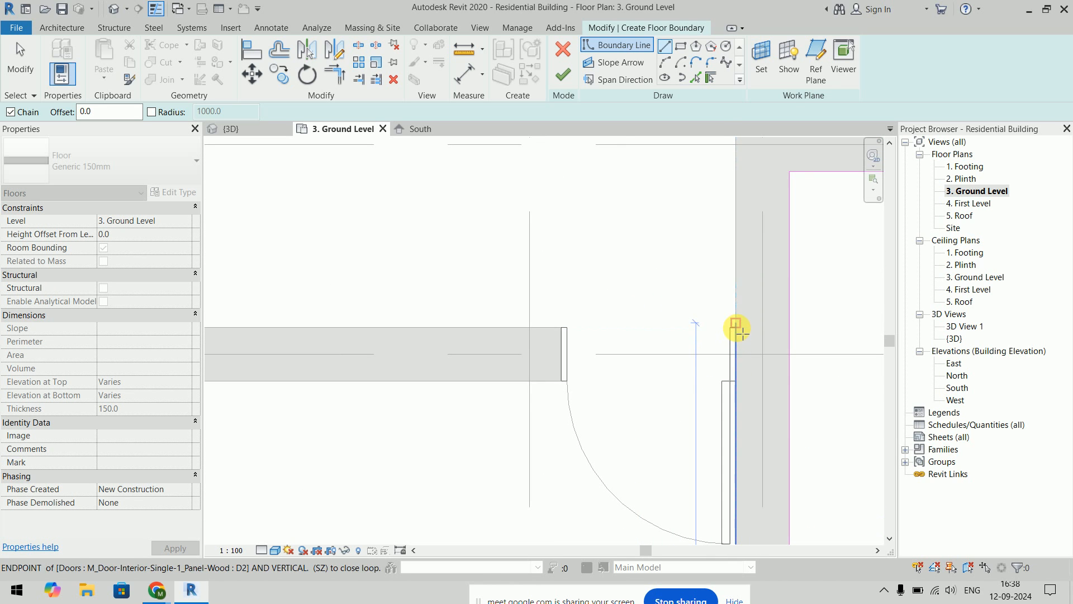
scroll(741, 333, "up", 2)
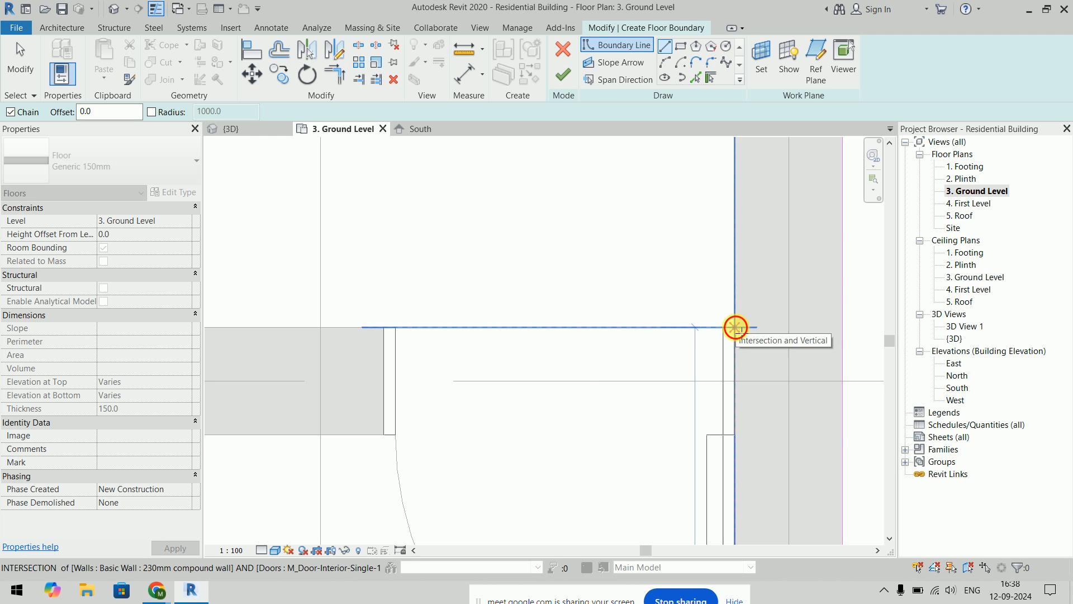
left_click(736, 327)
Step: Carry the boundary 750 mm across the door opening, around the wall end, and along the windowed north wall to the starting corner
left_click(383, 327)
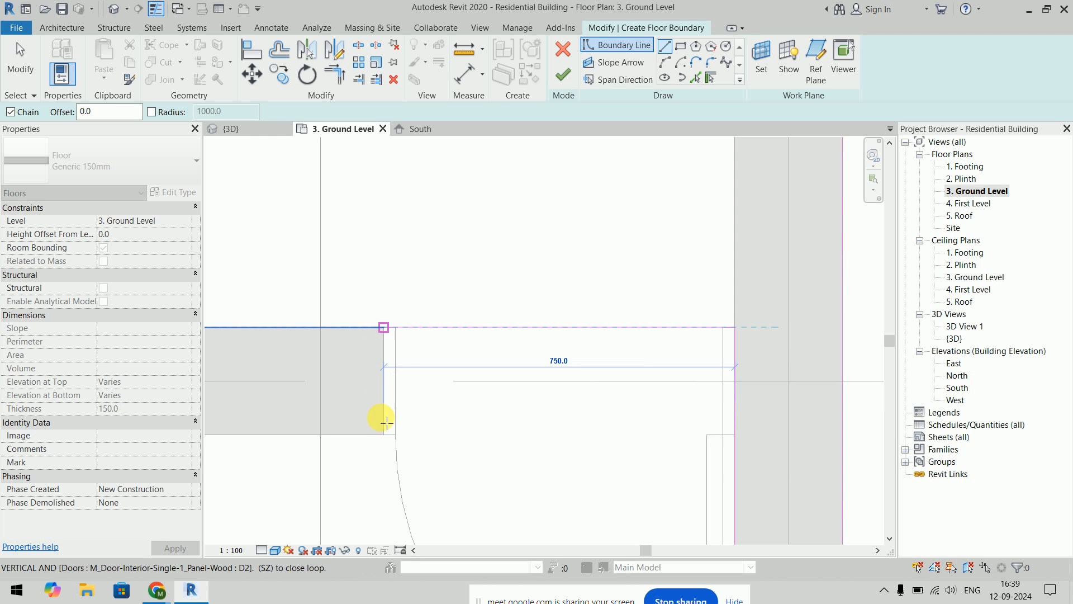
left_click(383, 434)
scroll(358, 471, "down", 3)
middle_click_drag(358, 482, 666, 354)
scroll(666, 354, "down", 2)
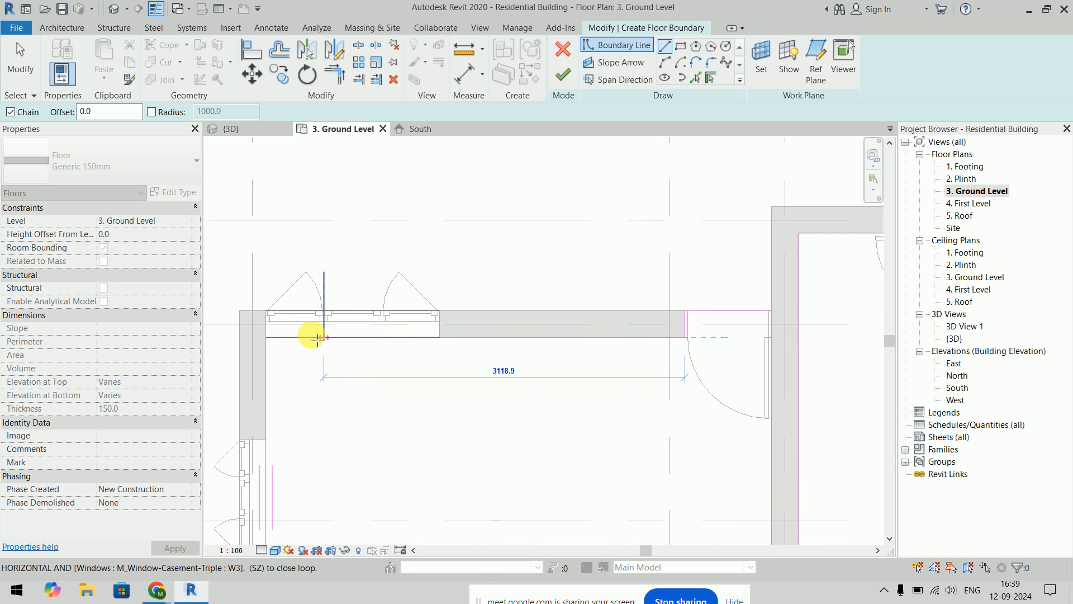
scroll(313, 337, "up", 3)
left_click(247, 338)
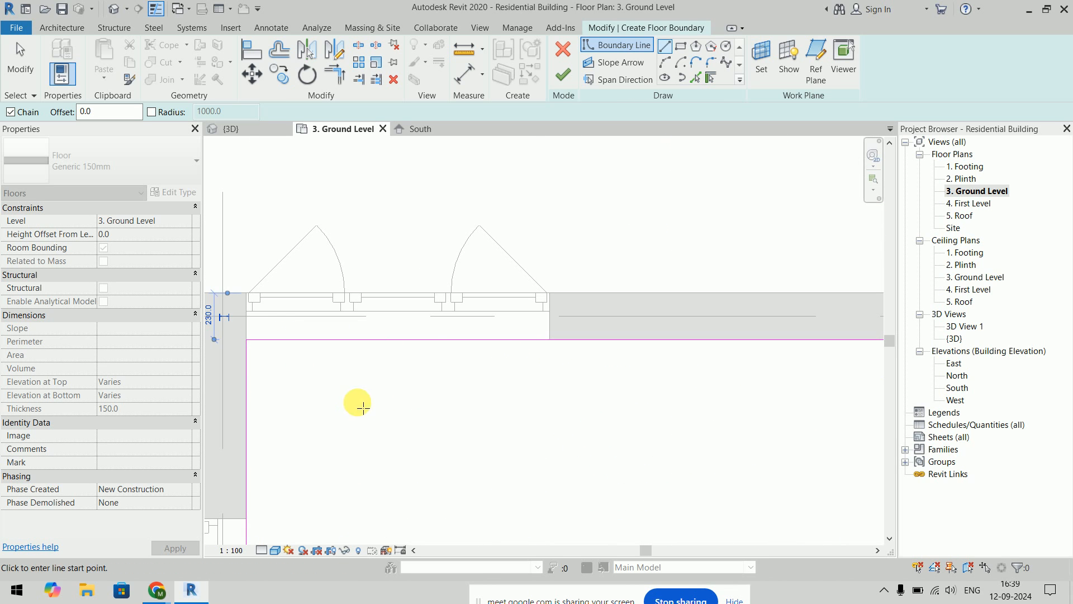
scroll(363, 408, "down", 5)
middle_click_drag(479, 419, 692, 360)
key("Escape")
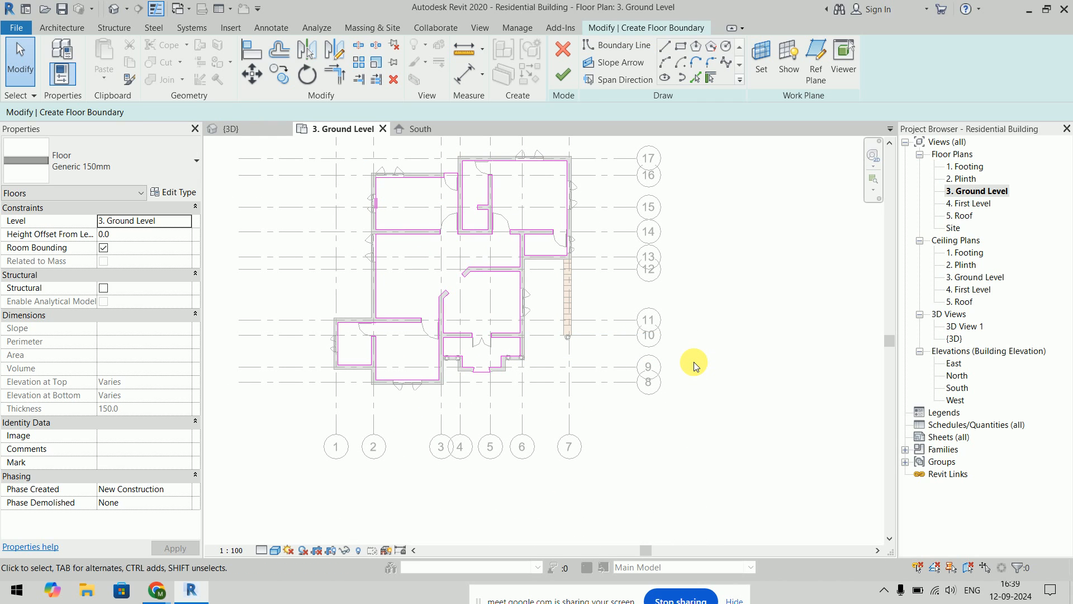
Step: Delete the two short slanted boundary lines and the straight line spanning the front bay opening
scroll(504, 360, "up", 8)
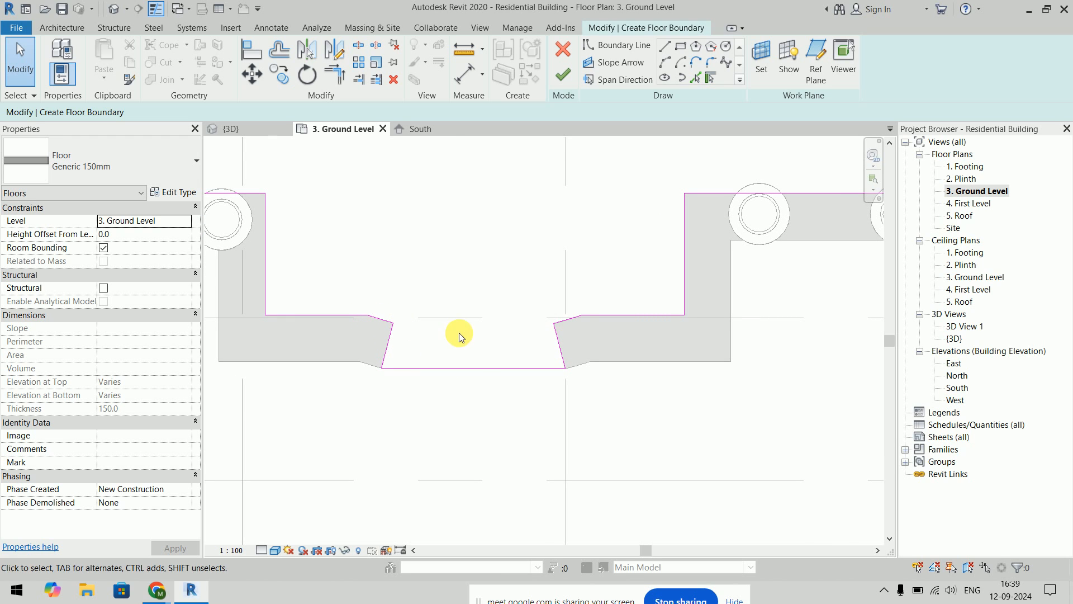
left_click(379, 325)
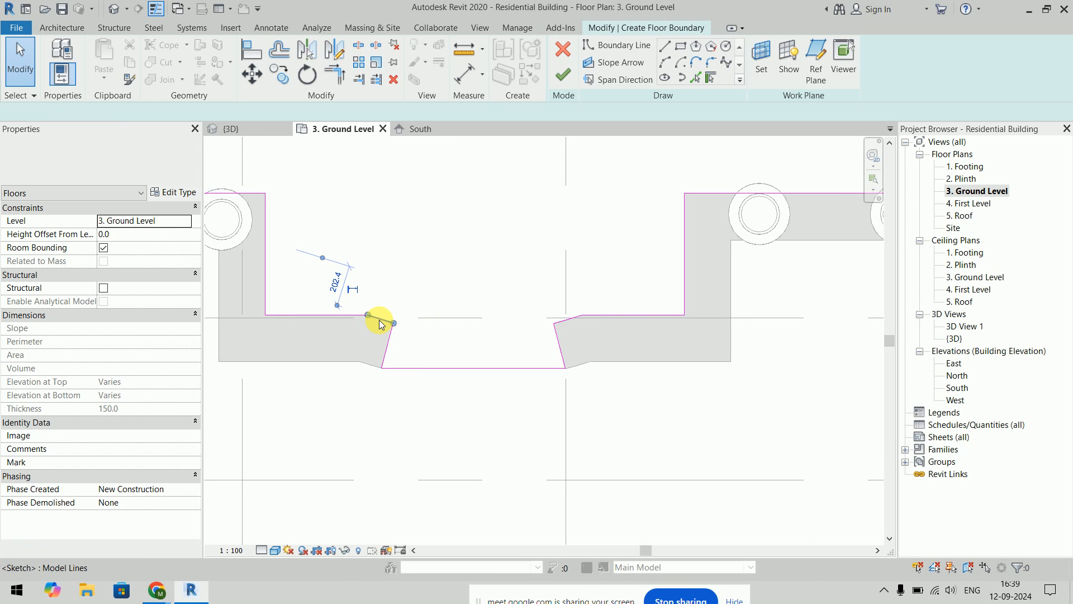
key("Delete")
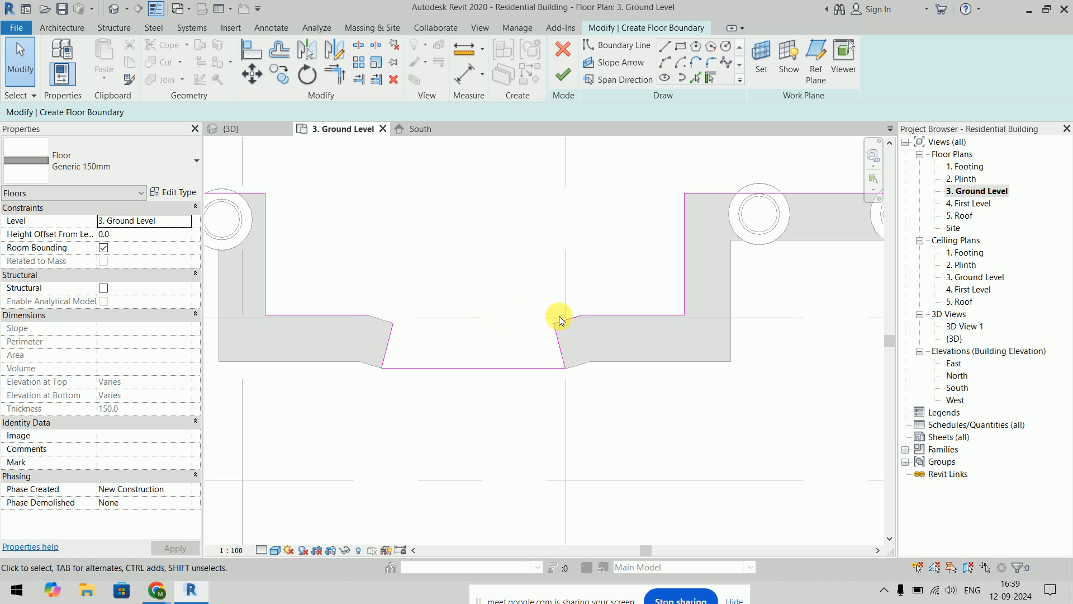
left_click(560, 320)
key("Delete")
left_click(532, 372)
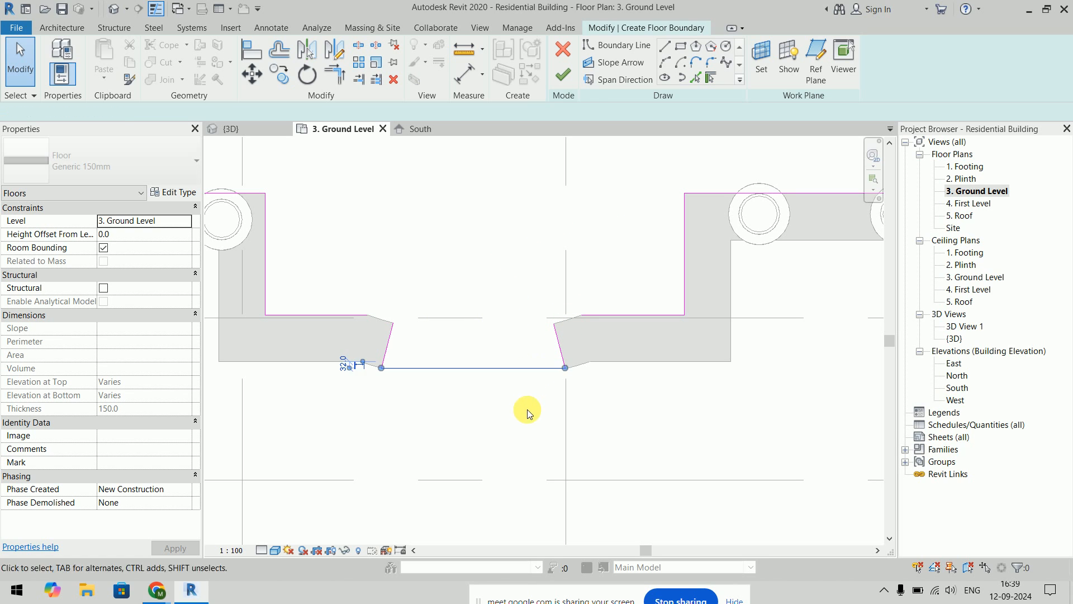
key("Delete")
Step: Draw a three-point boundary arc about 1061 mm wide across the front bay opening, between the inner corners of the two wall ends
left_click(665, 62)
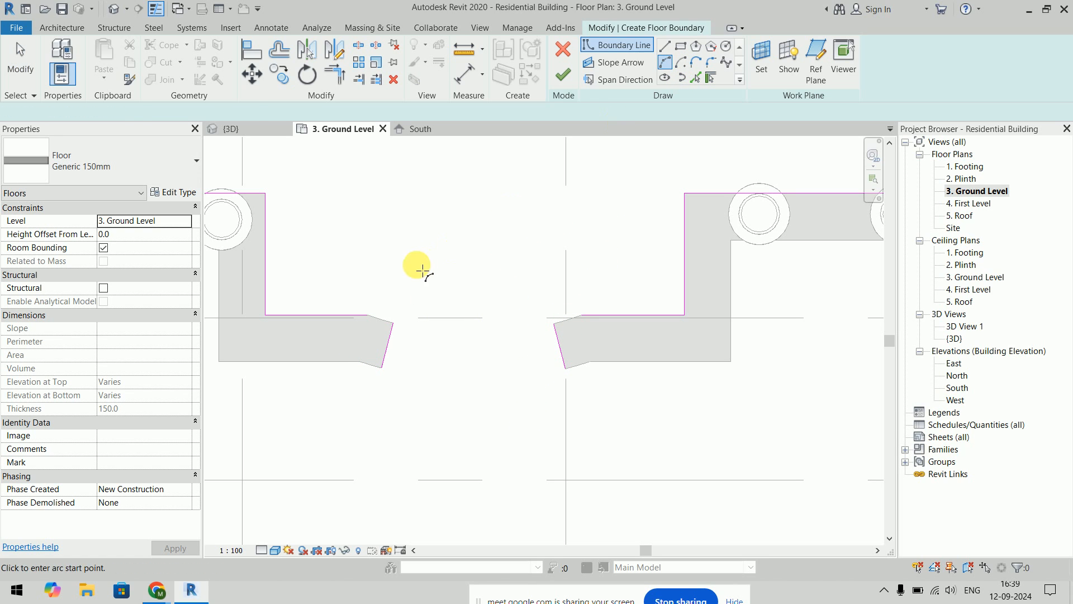
left_click(367, 314)
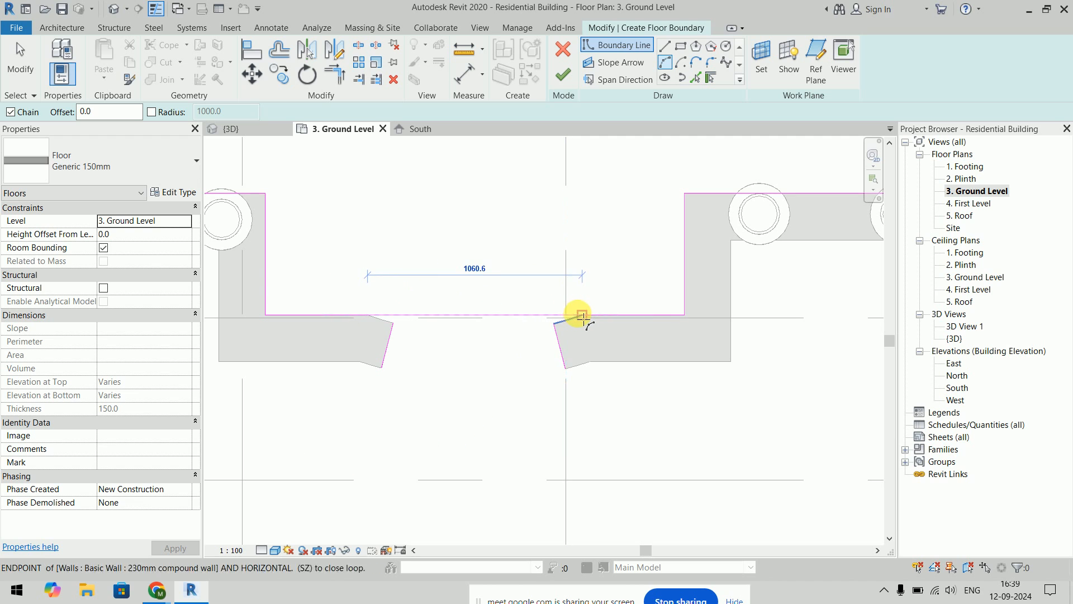
left_click(580, 315)
left_click(465, 333)
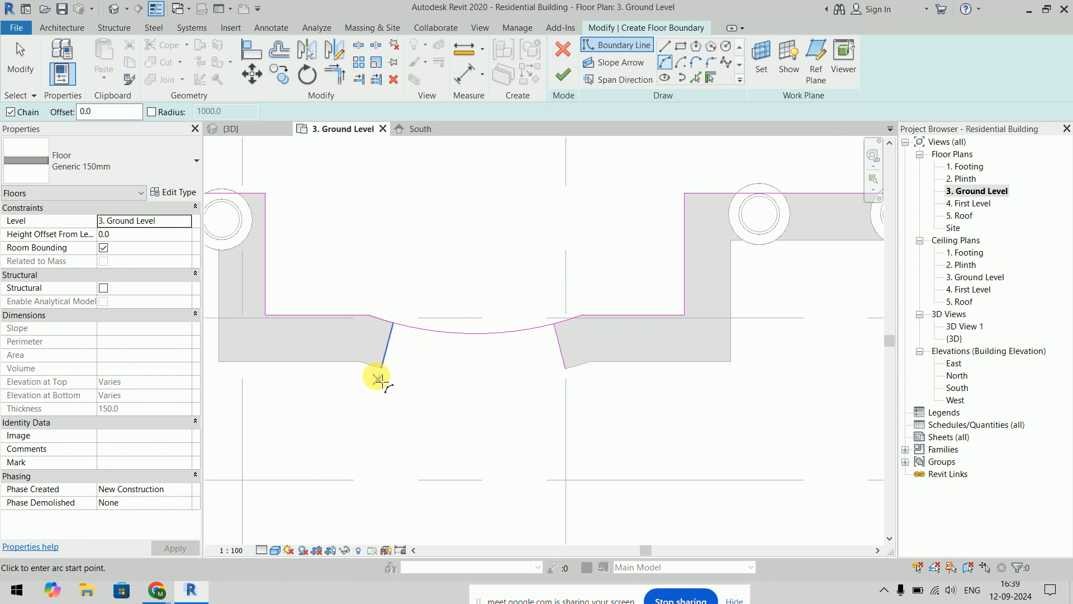
Step: Draw a second boundary arc across the front bay opening, between the outer corners of the two wall ends
left_click(382, 369)
key("Escape")
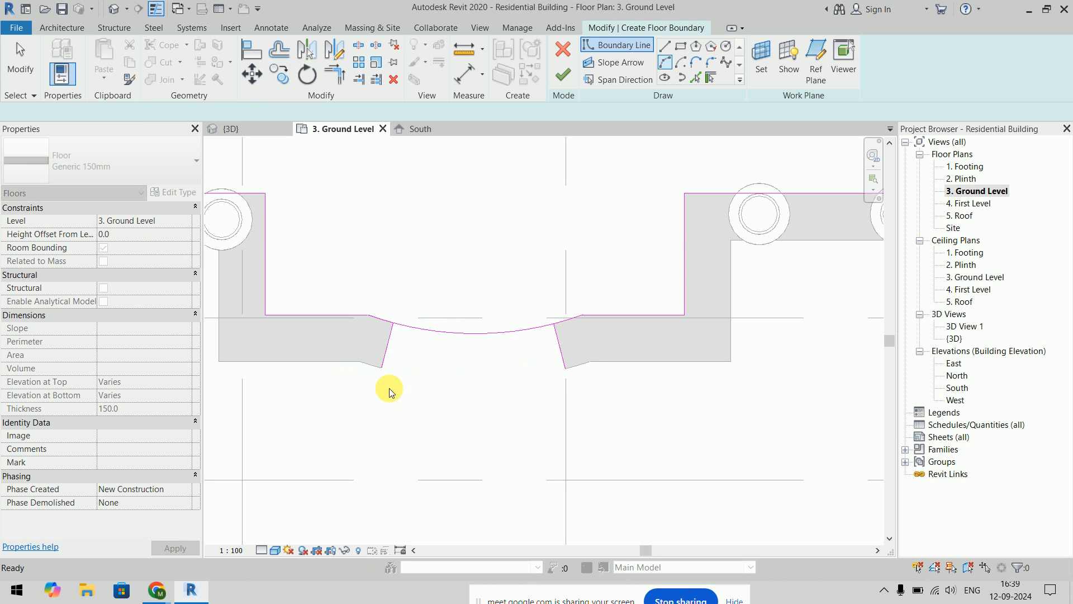
left_click(360, 363)
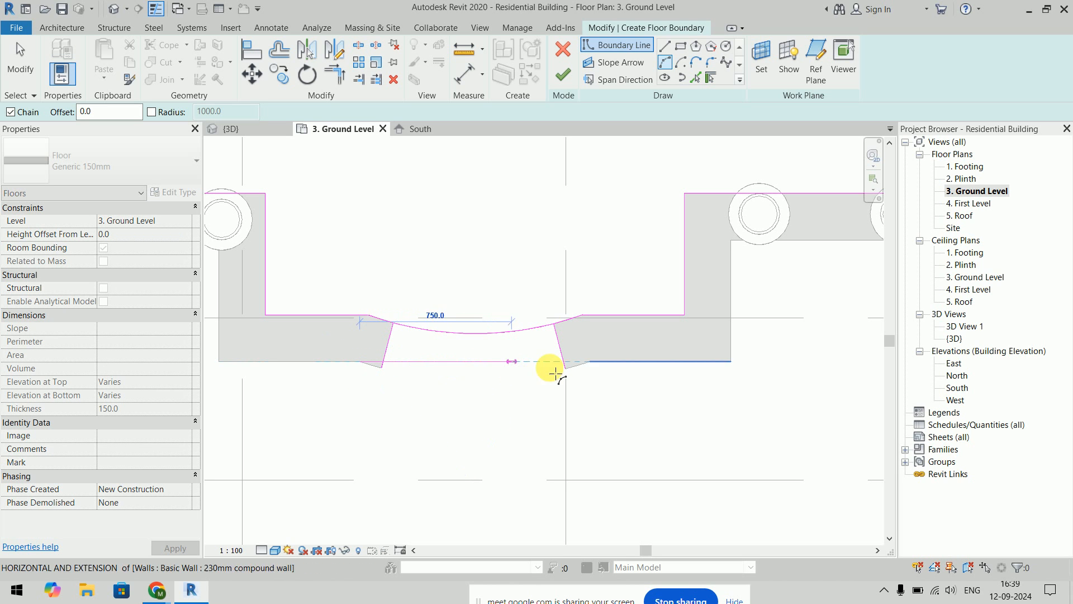
left_click(589, 363)
left_click(528, 373)
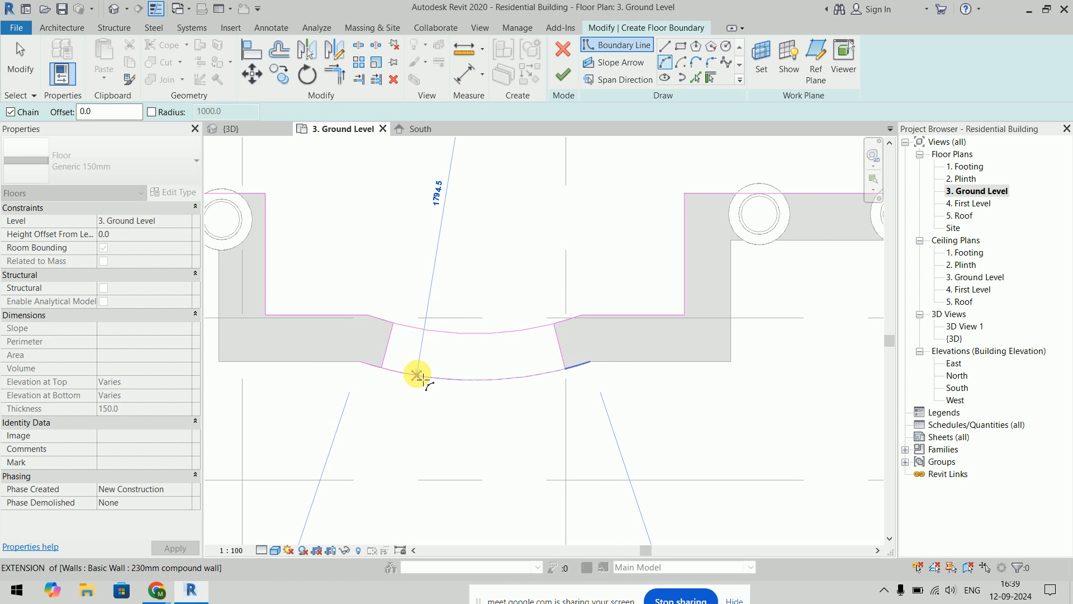
key("Escape")
key("Escape")
Step: Try to trim the unsplit inner arc to the slanted boundary line at the bay opening's west side
key("t")
key("r")
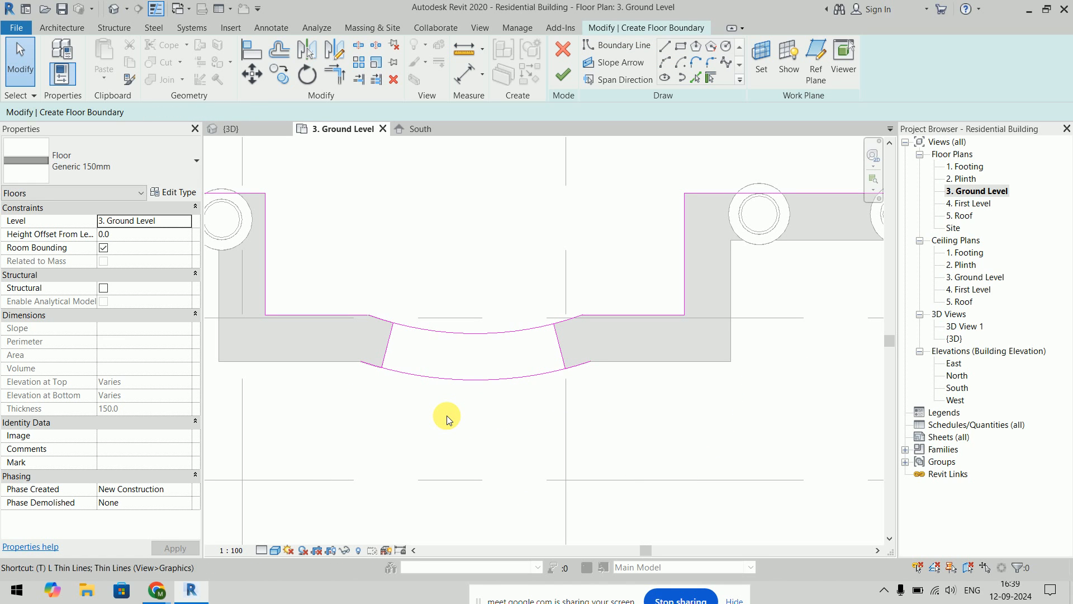
scroll(421, 359, "up", 2)
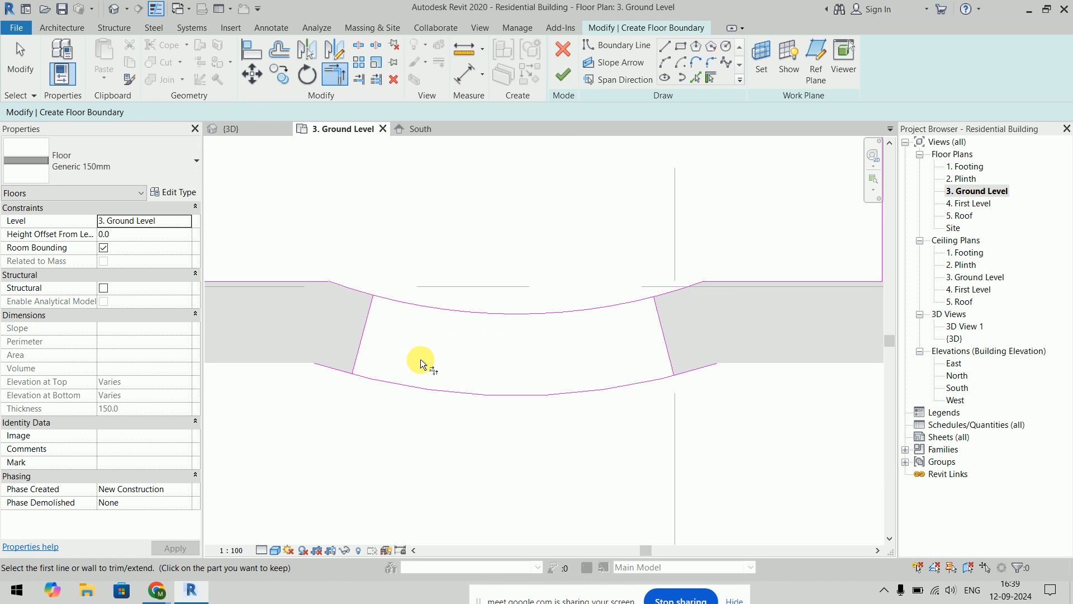
left_click(407, 306)
left_click(371, 311)
key("ctrl+z")
left_click(354, 289)
left_click(367, 311)
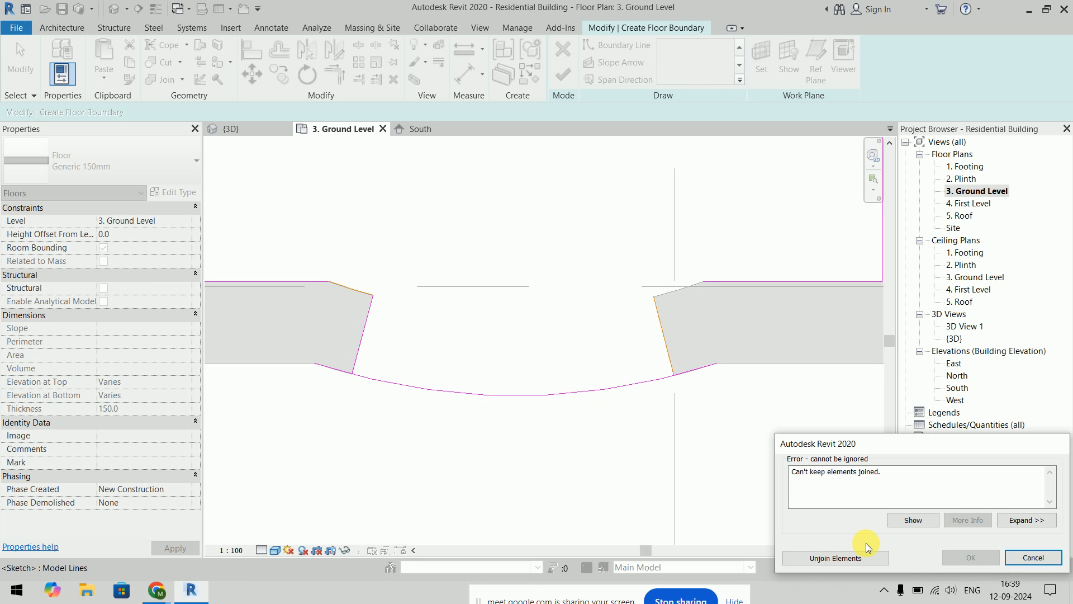
left_click(836, 557)
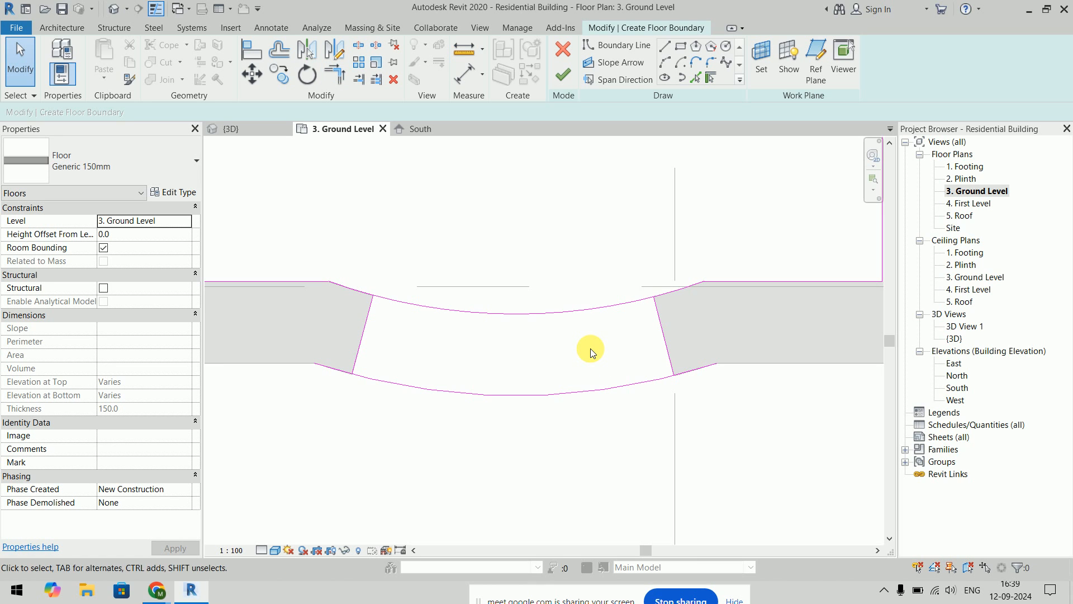
Step: Split the inner boundary arc near its midpoint
key("s")
key("l")
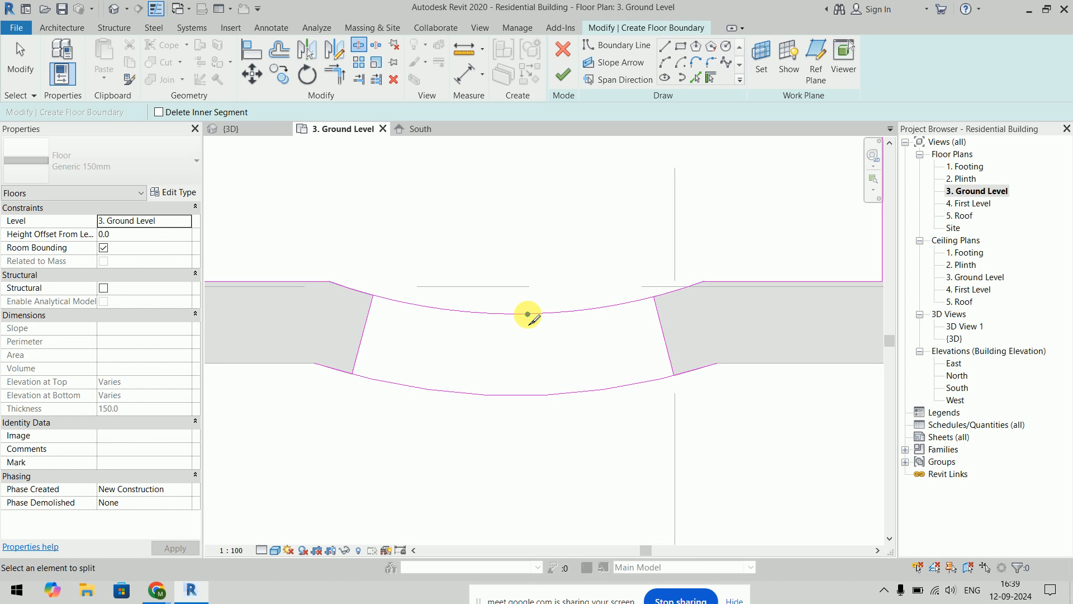
left_click(528, 314)
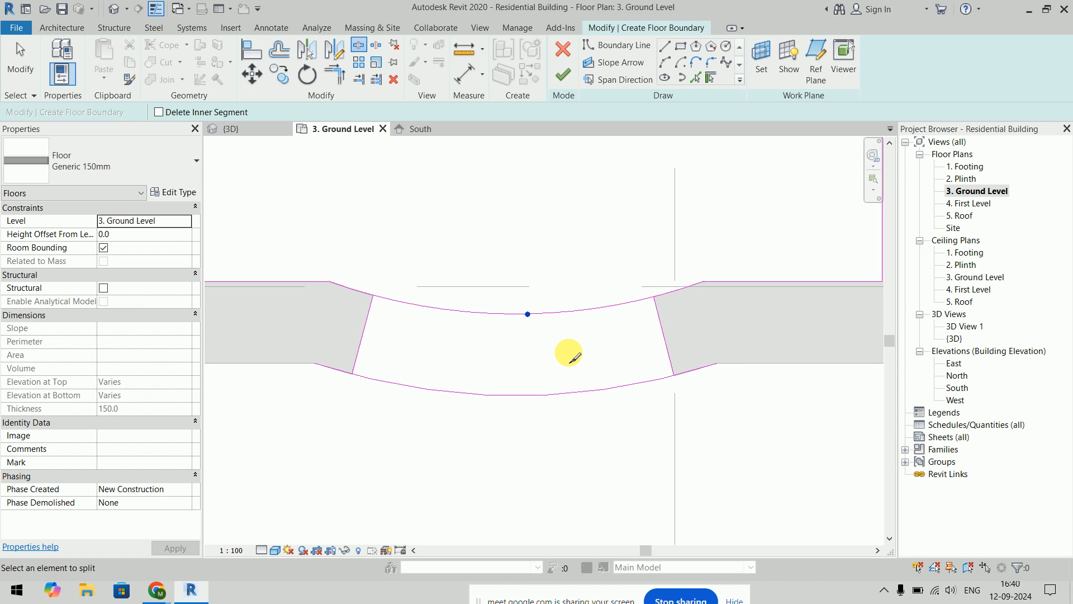
key("Escape")
Step: Trim both halves of the inner arc to the slanted lines at the bay opening's sides, keeping the short pieces along the walls
key("t")
key("r")
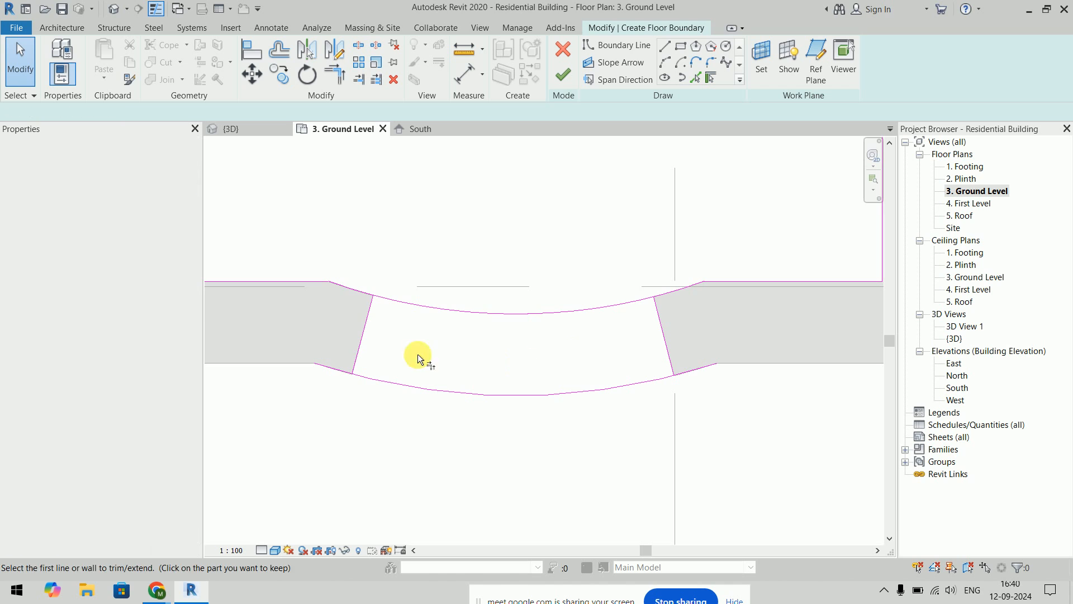
left_click(351, 291)
left_click(363, 309)
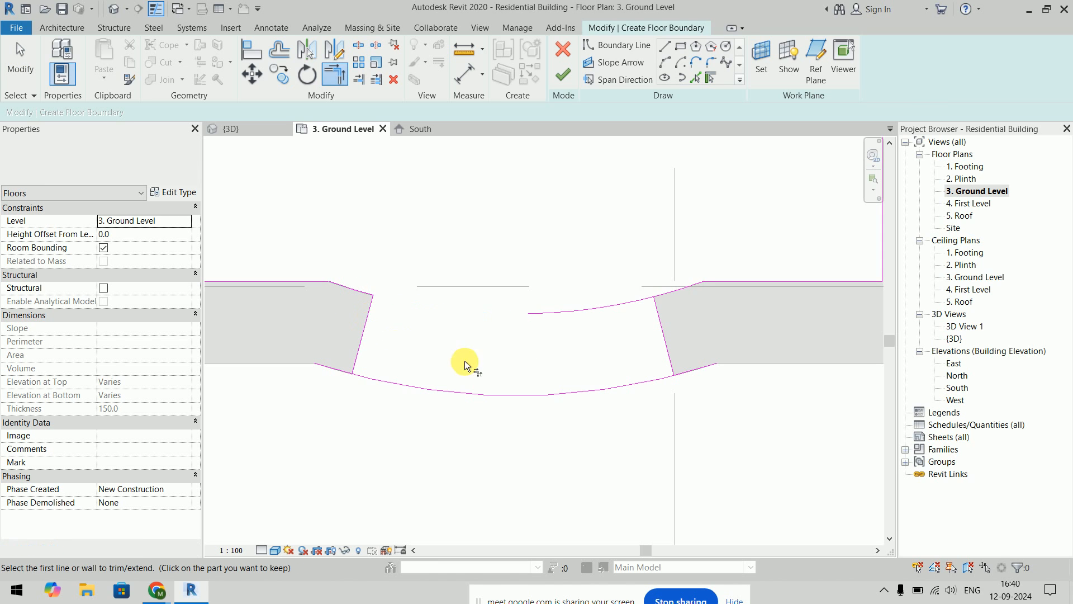
left_click(679, 289)
left_click(661, 320)
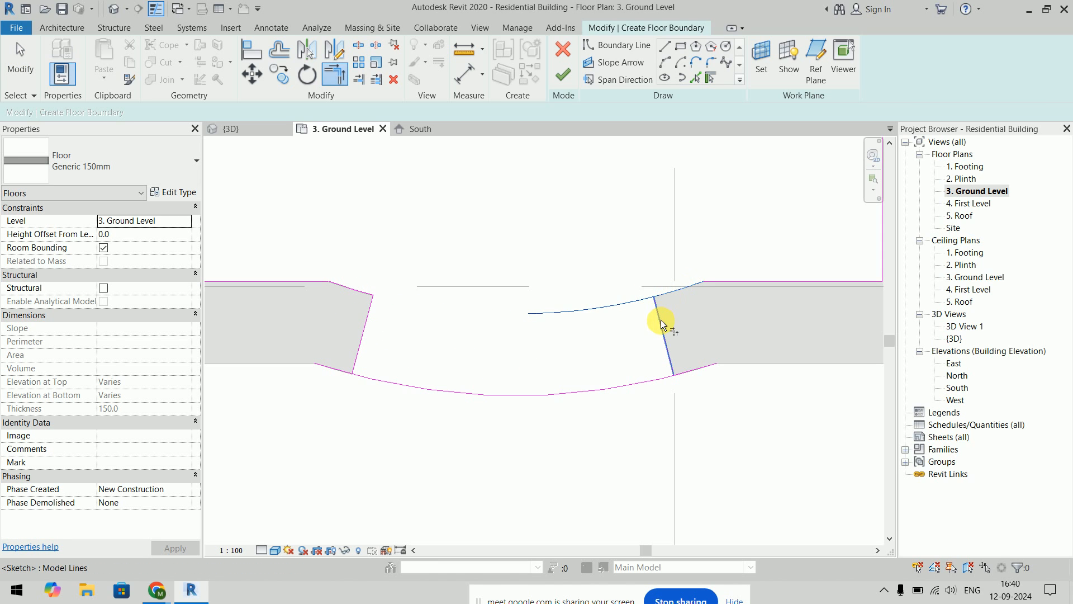
Step: Trim both ends of the outer arc to the slanted side lines, keeping the arc portion that spans the bay opening
left_click(667, 353)
left_click(662, 378)
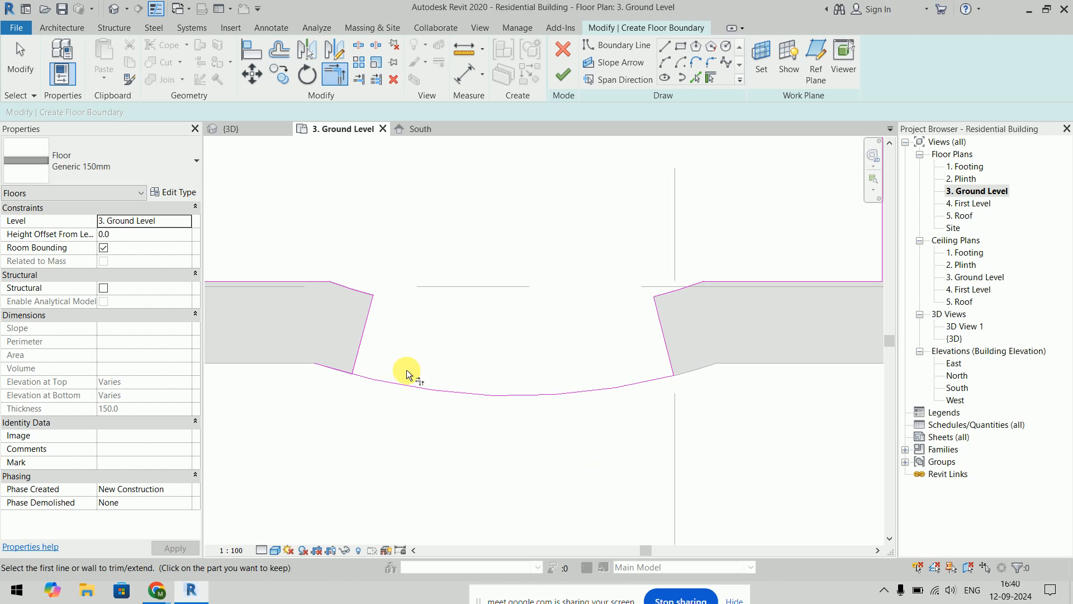
left_click(363, 331)
left_click(398, 380)
left_click(406, 395)
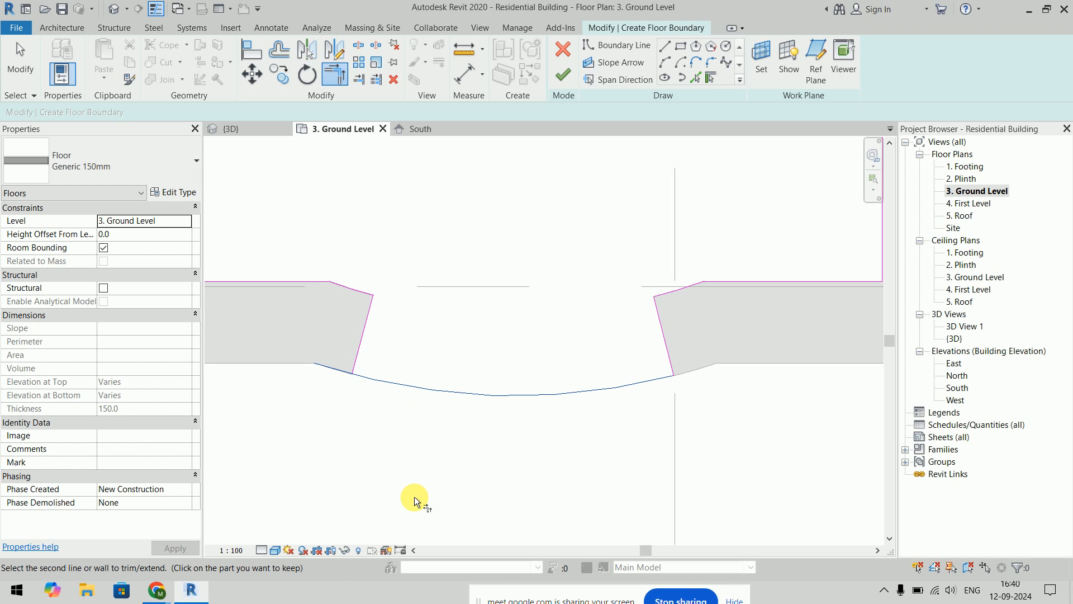
key("Escape")
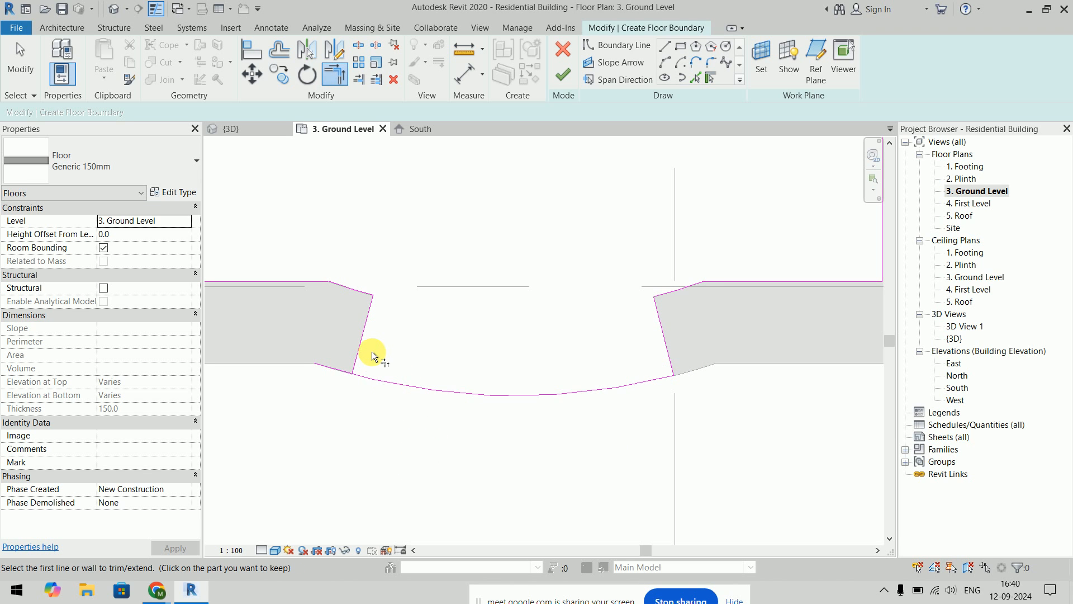
scroll(369, 353, "up", 2)
left_click(355, 343)
left_click(365, 392)
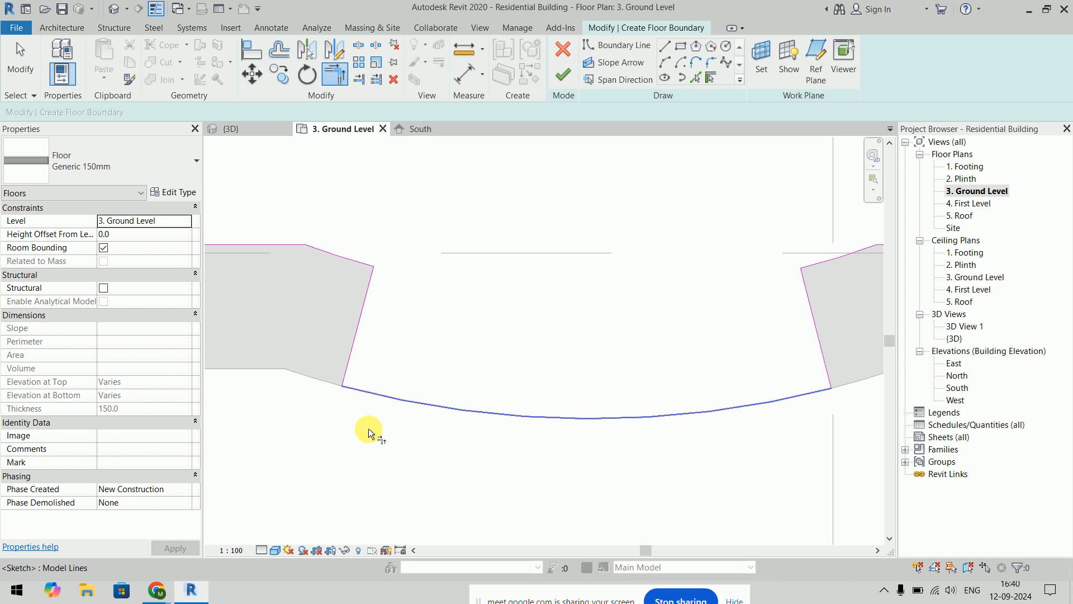
key("Escape")
Step: Duplicate the Generic 150mm floor type as Generic 150mm 2
scroll(363, 431, "down", 4)
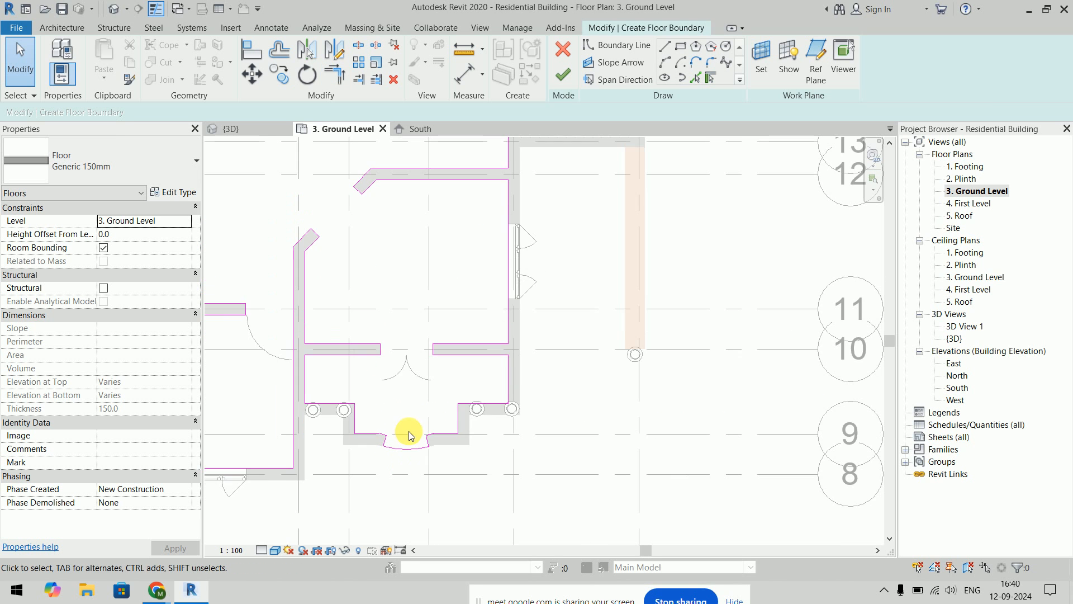
middle_click_drag(408, 391, 585, 428)
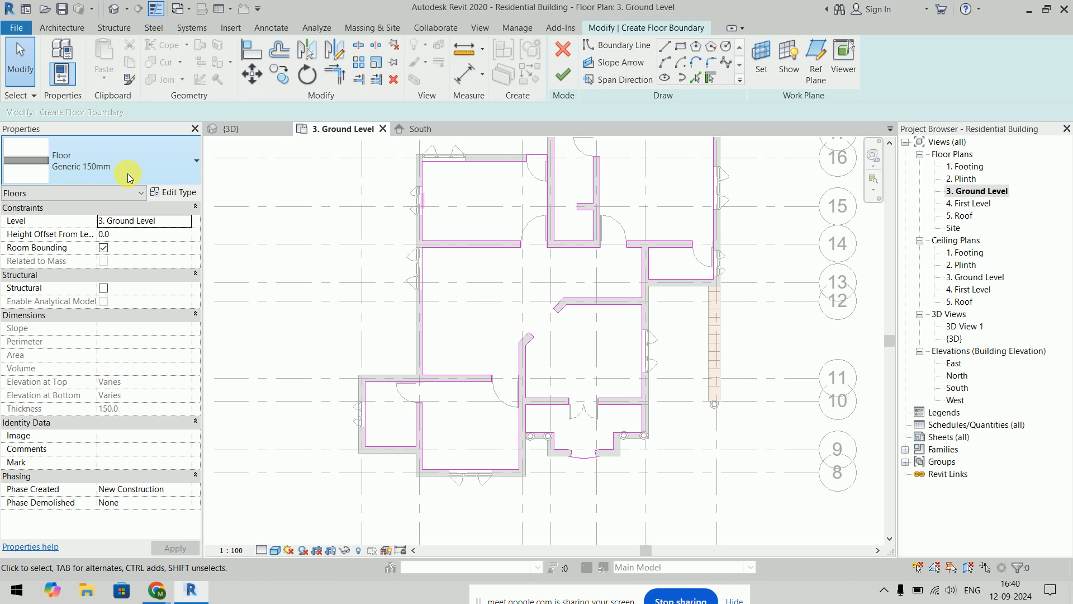
left_click(180, 193)
left_click(890, 87)
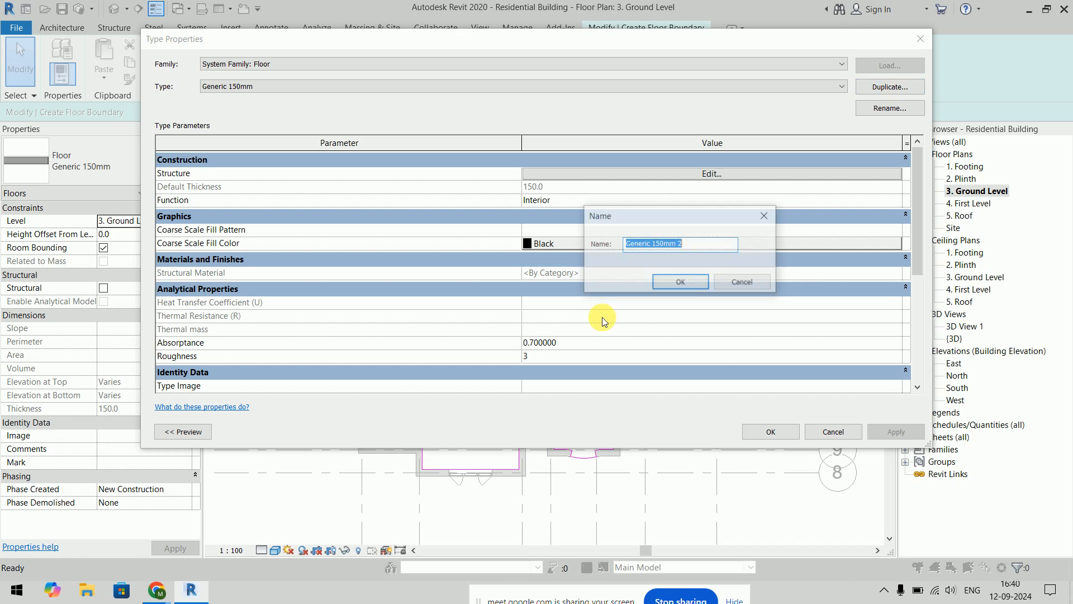
left_click(694, 284)
Step: Insert a new layer in the floor type's structure and move it above the upper core boundary
left_click(693, 175)
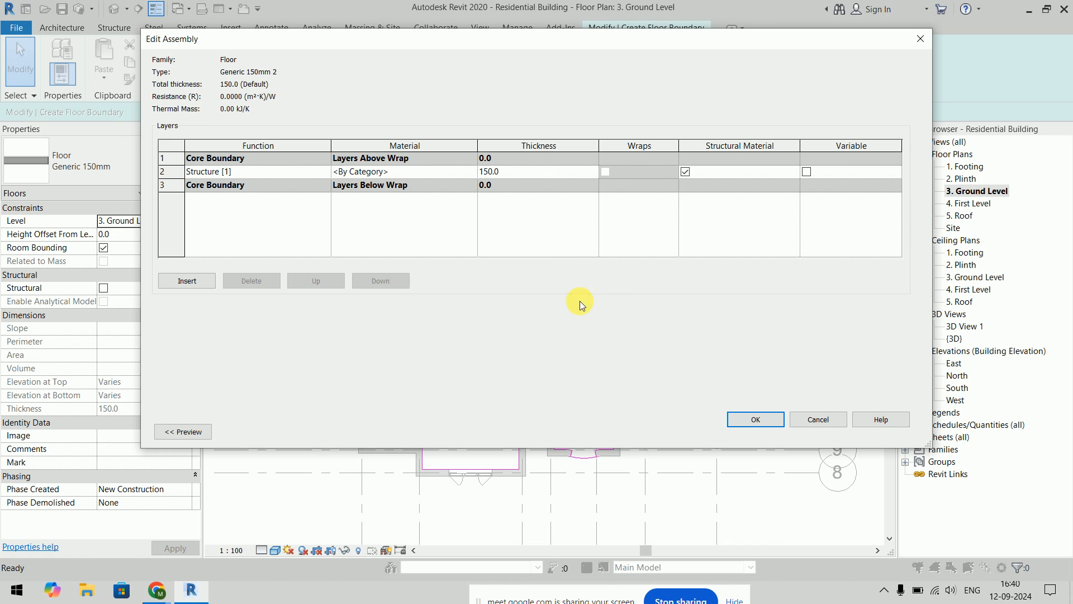
left_click(169, 280)
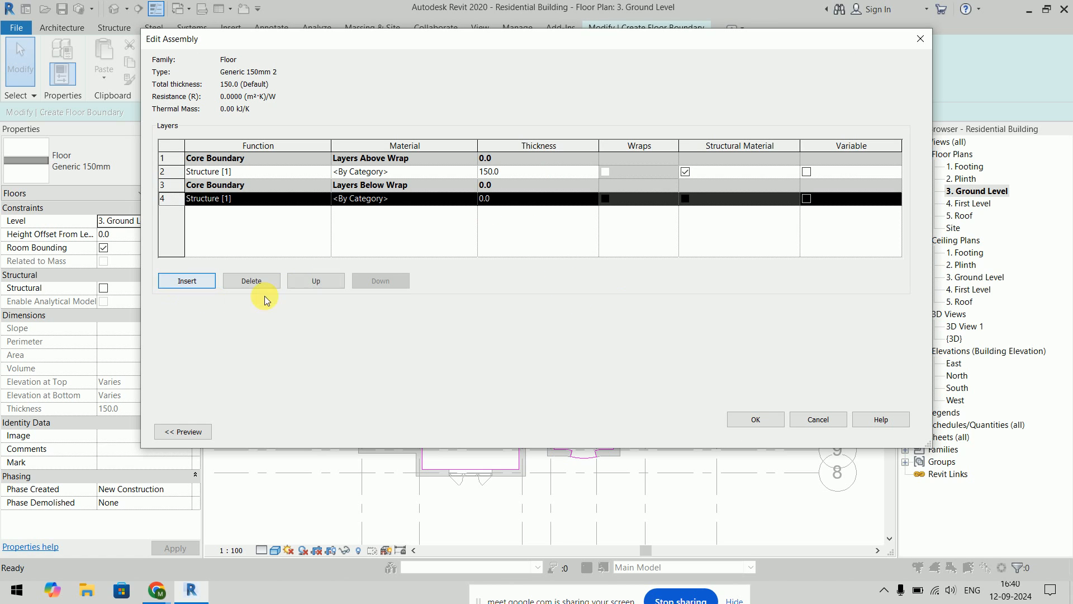
left_click(305, 281)
left_click(306, 280)
left_click(305, 280)
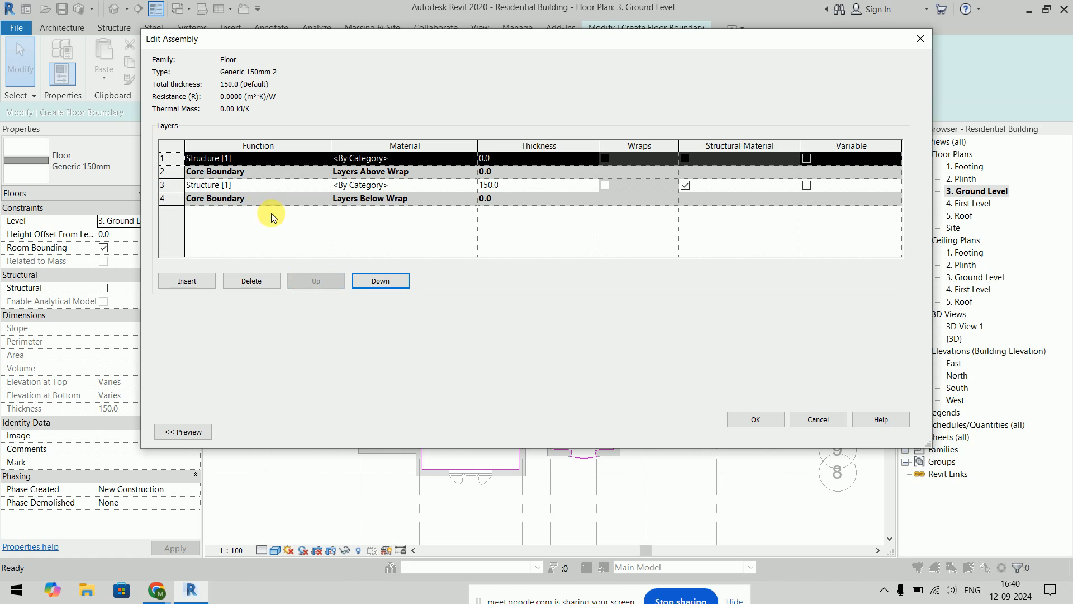
Step: Set the core structure layer to 142 mm thick and the top layer to 8 mm with the function Finish 1 [4]
left_click(539, 191)
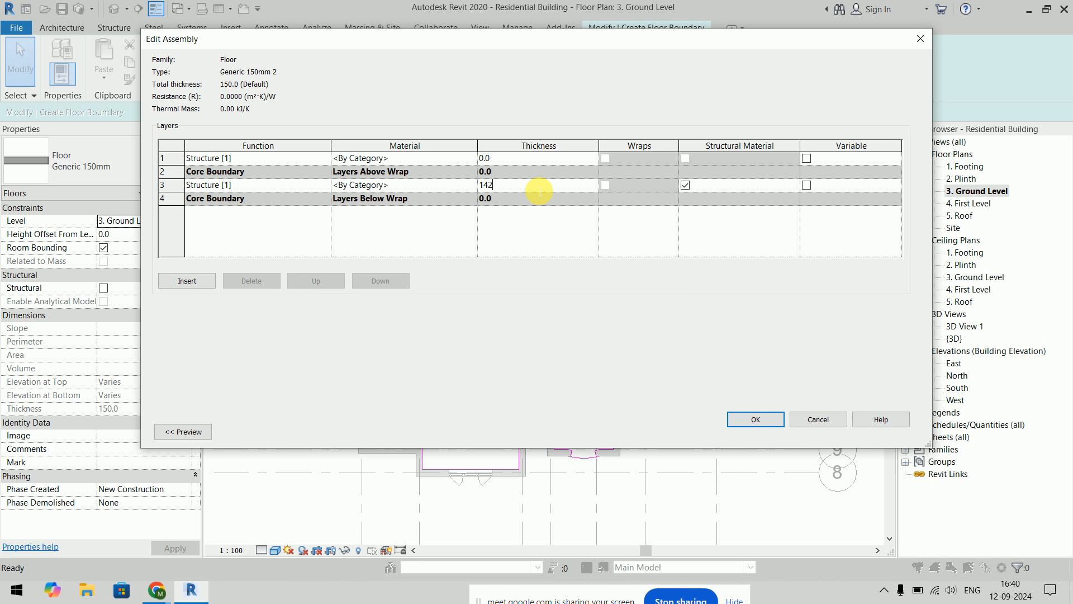
left_click(536, 163)
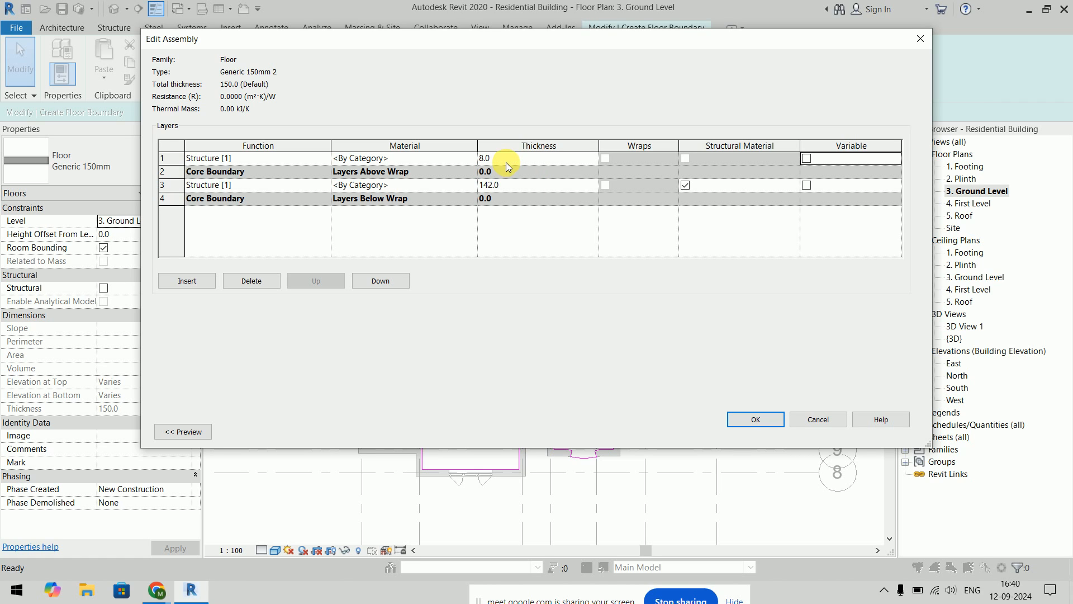
left_click(330, 159)
left_click(330, 159)
left_click(261, 204)
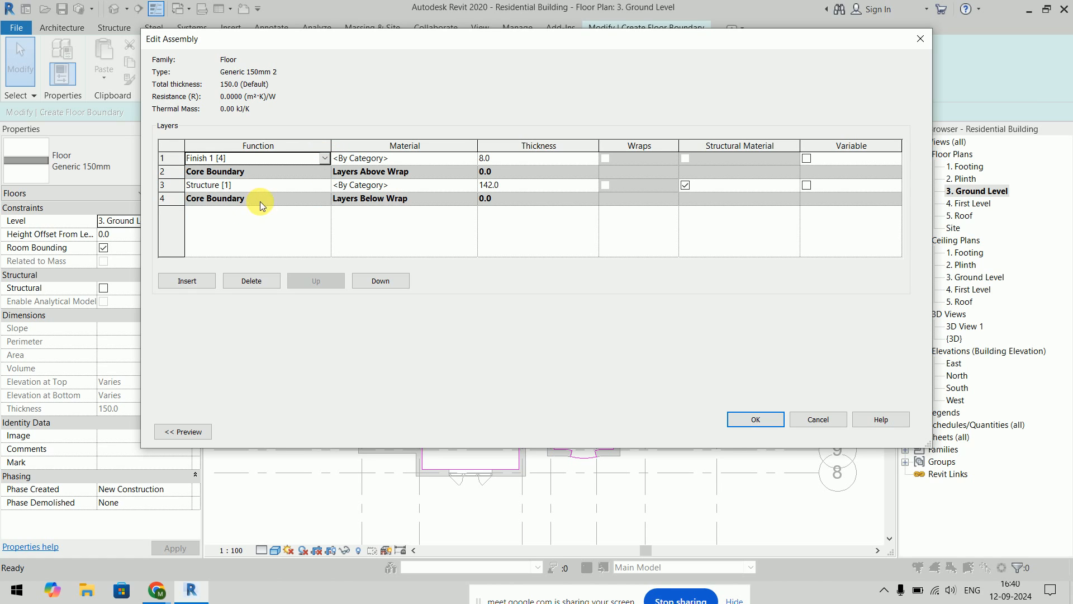
Step: Assign Oak Flooring as the top finish layer's material and accept the floor type changes
left_click(468, 158)
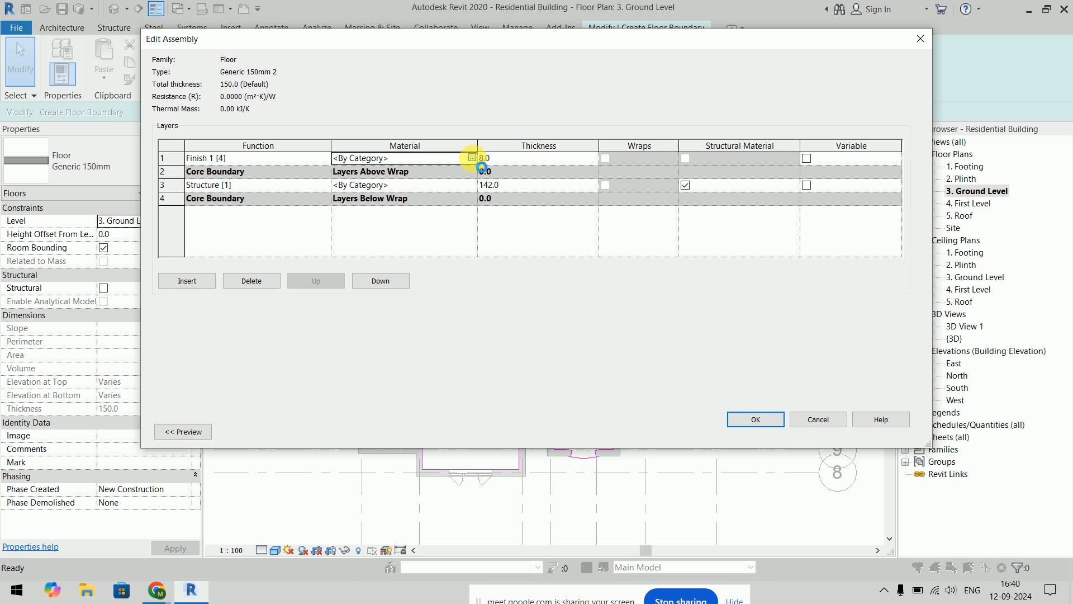
left_click(472, 157)
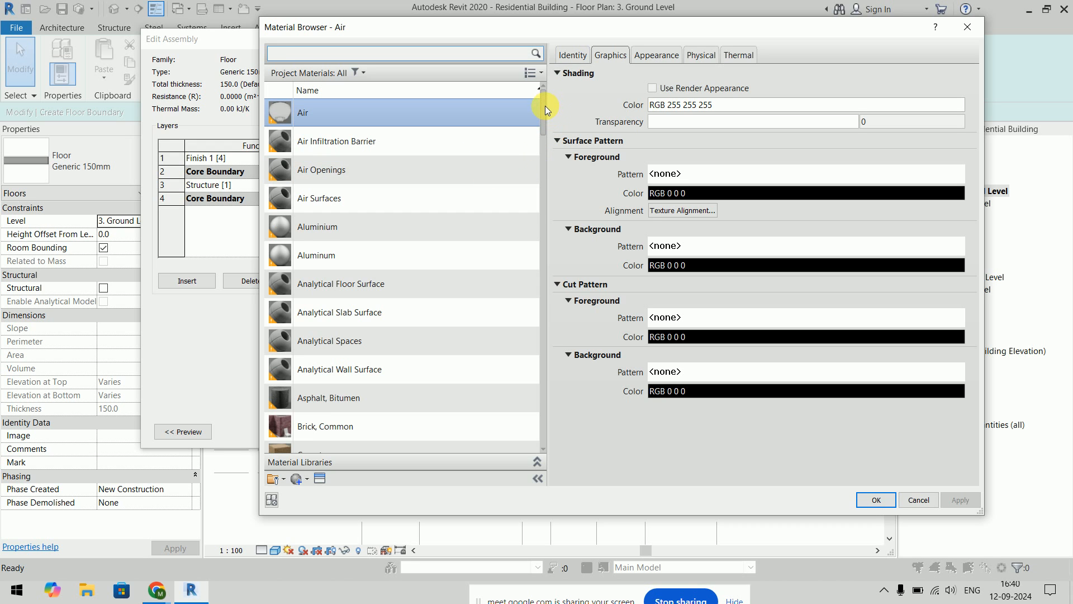
left_click_drag(545, 106, 528, 307)
double_click(351, 198)
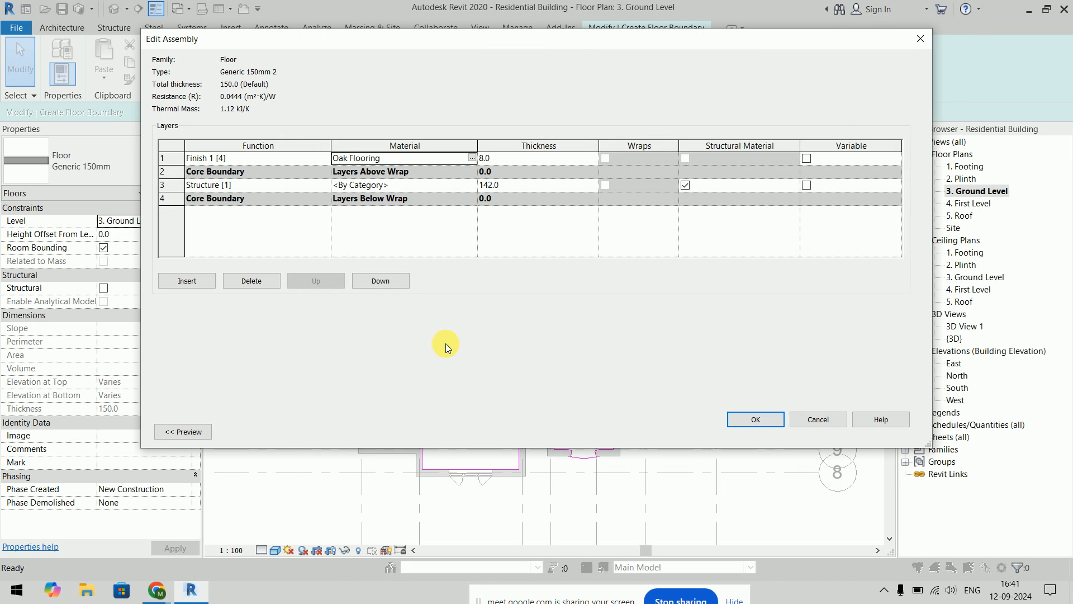
left_click(763, 419)
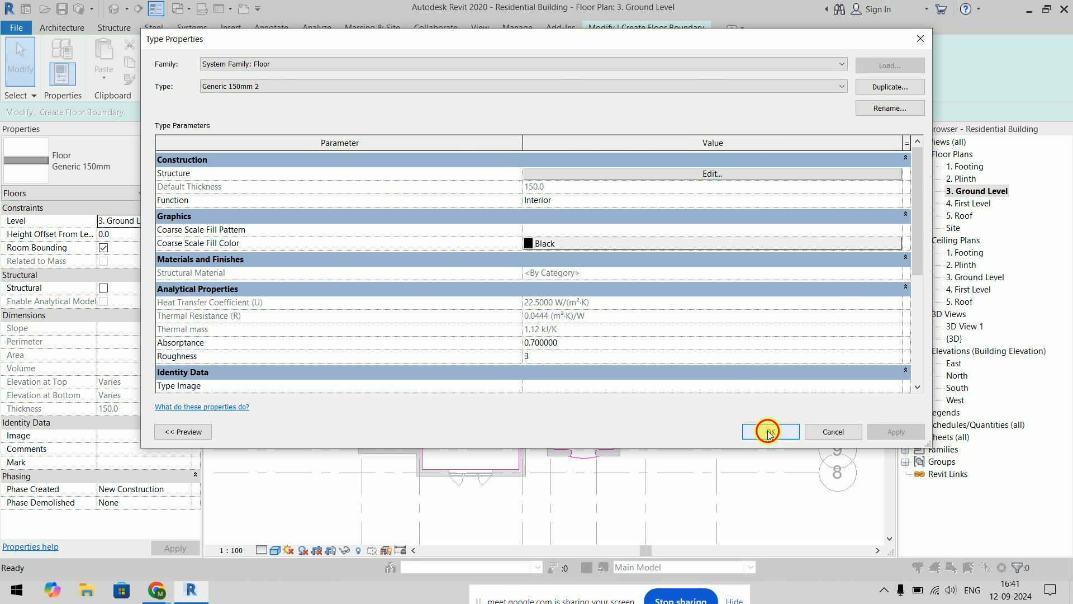
left_click(765, 429)
Step: Finish the floor boundary sketch and decline attaching the walls to the floor's bottom
scroll(620, 316, "down", 2)
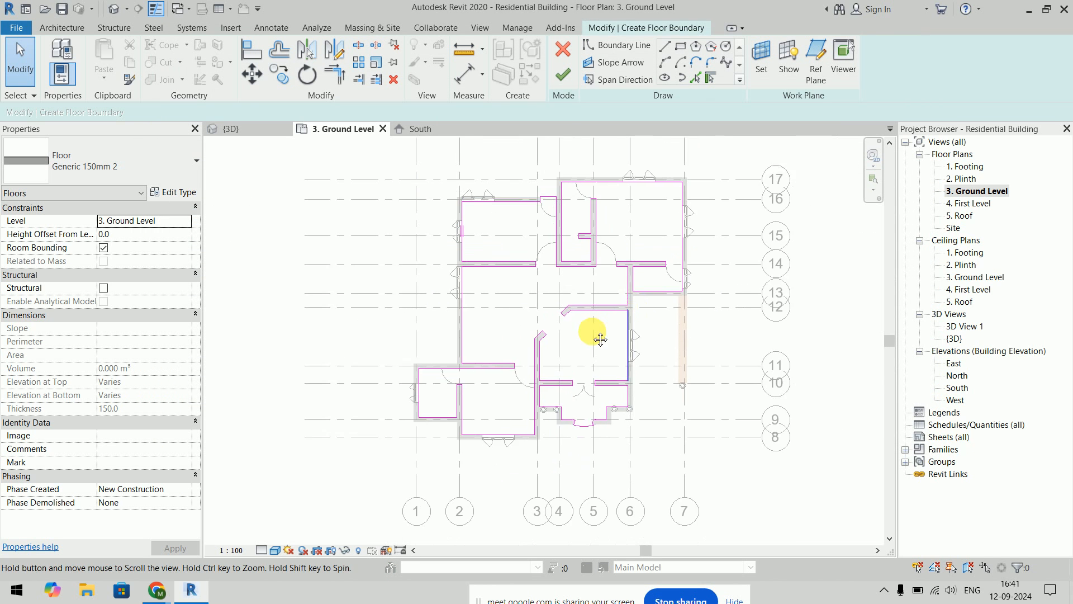
left_click(569, 80)
scroll(727, 347, "up", 3)
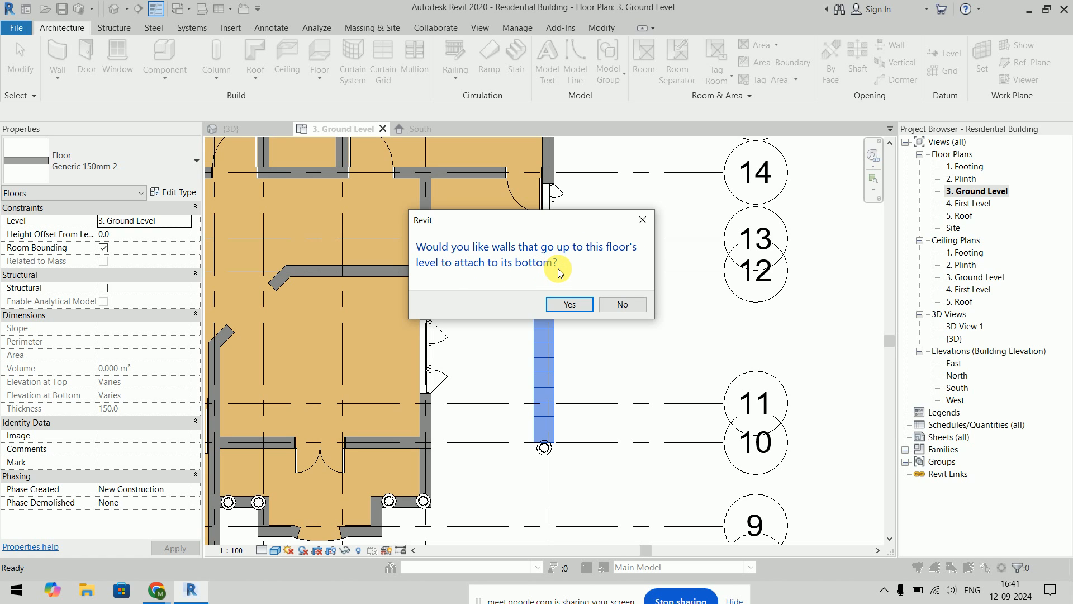
left_click(618, 306)
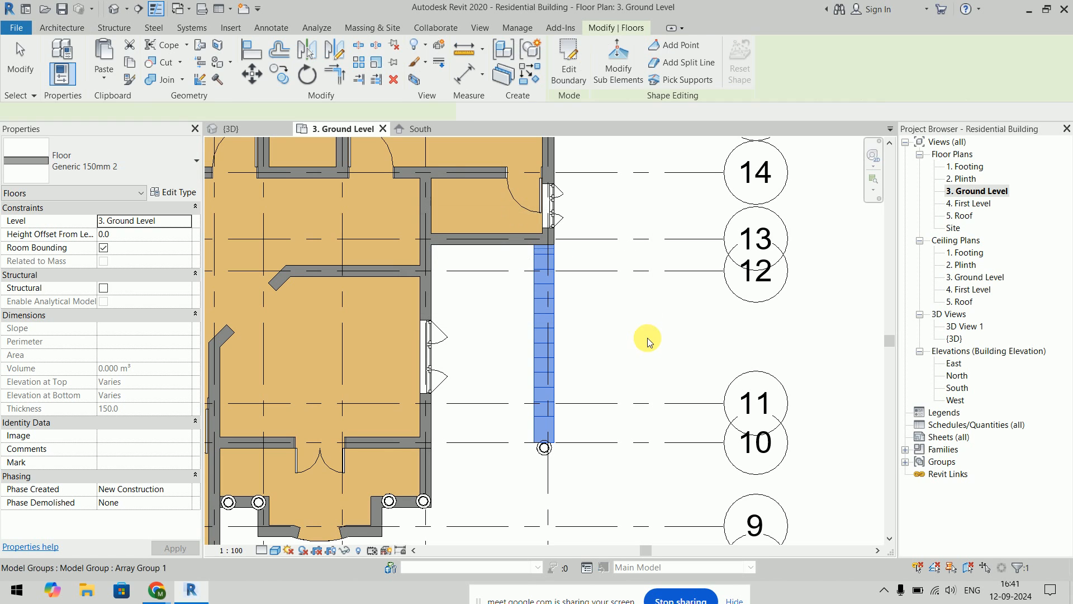
Step: Switch to Google Meet, admit the waiting participant to the call, and return to Revit
scroll(648, 338, "down", 3)
left_click(399, 499)
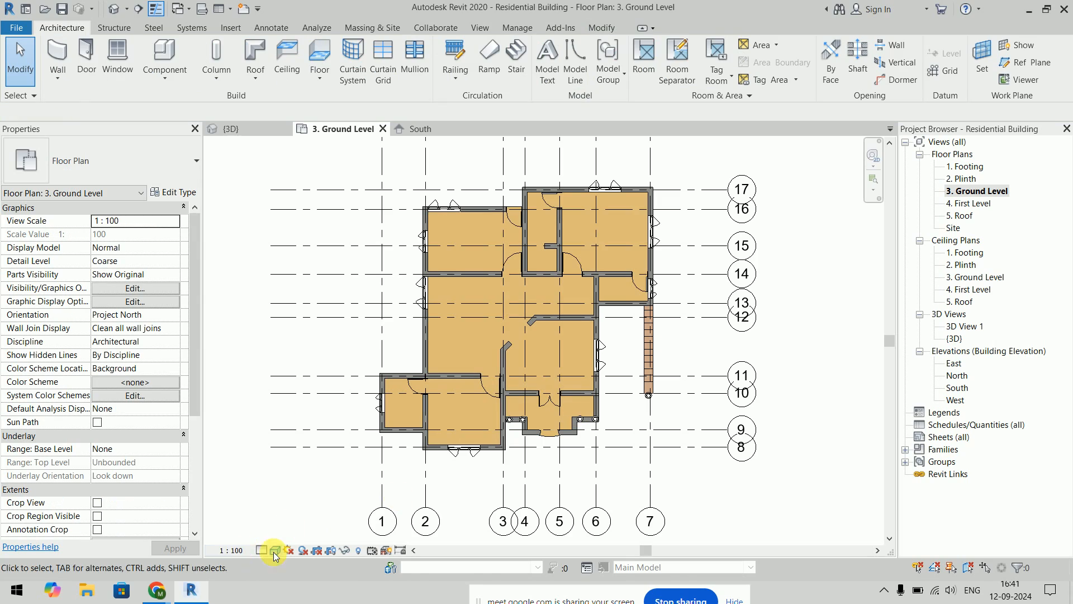
mouse_move(157, 597)
left_click(143, 548)
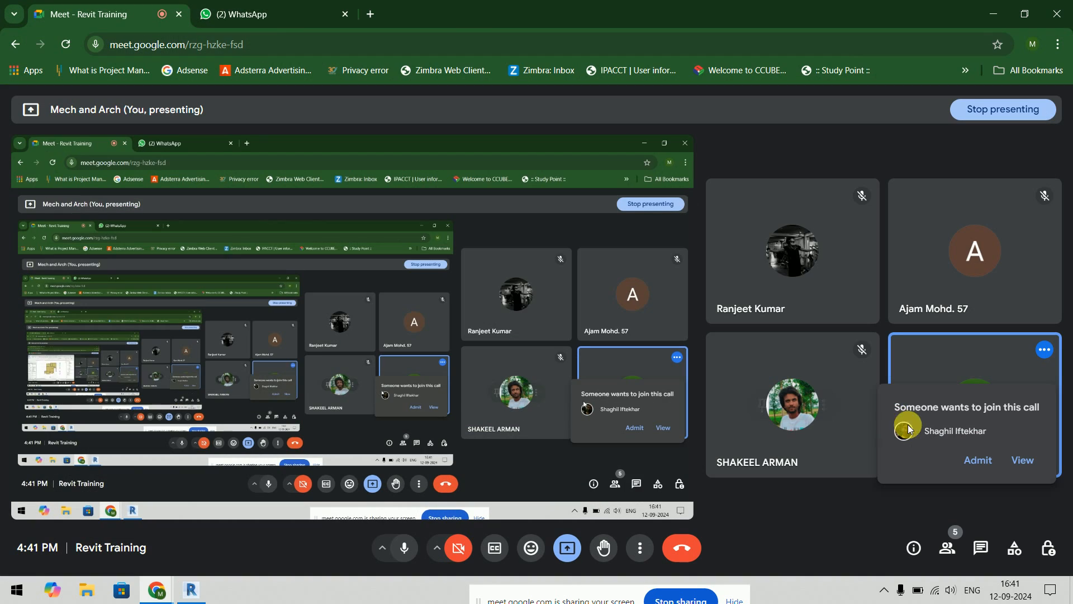
left_click(979, 462)
left_click(990, 12)
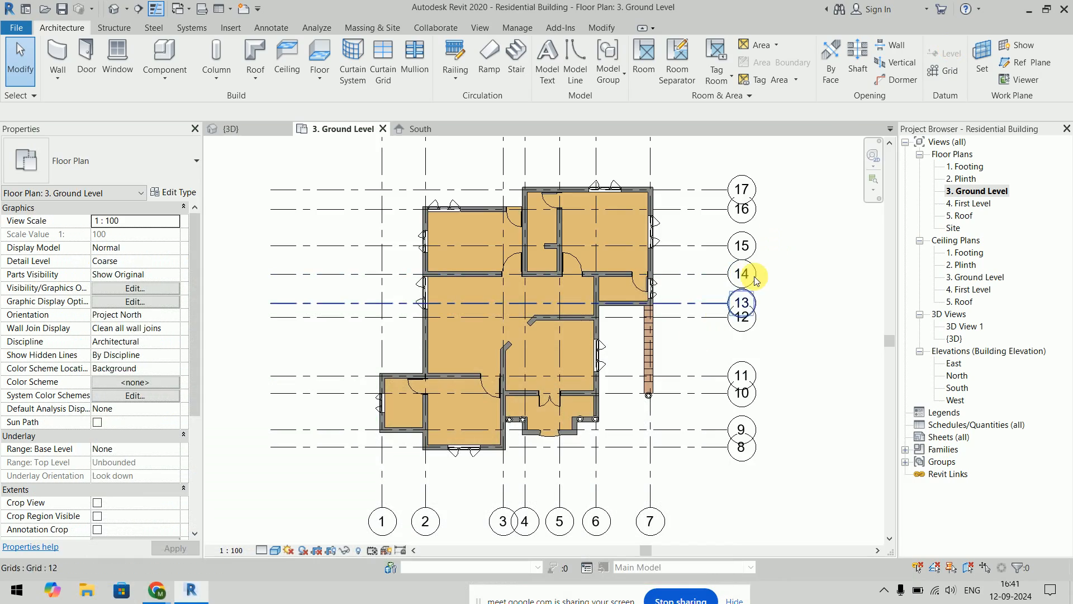
Step: Open the {3D} view and set its visual style to Realistic
left_click(231, 128)
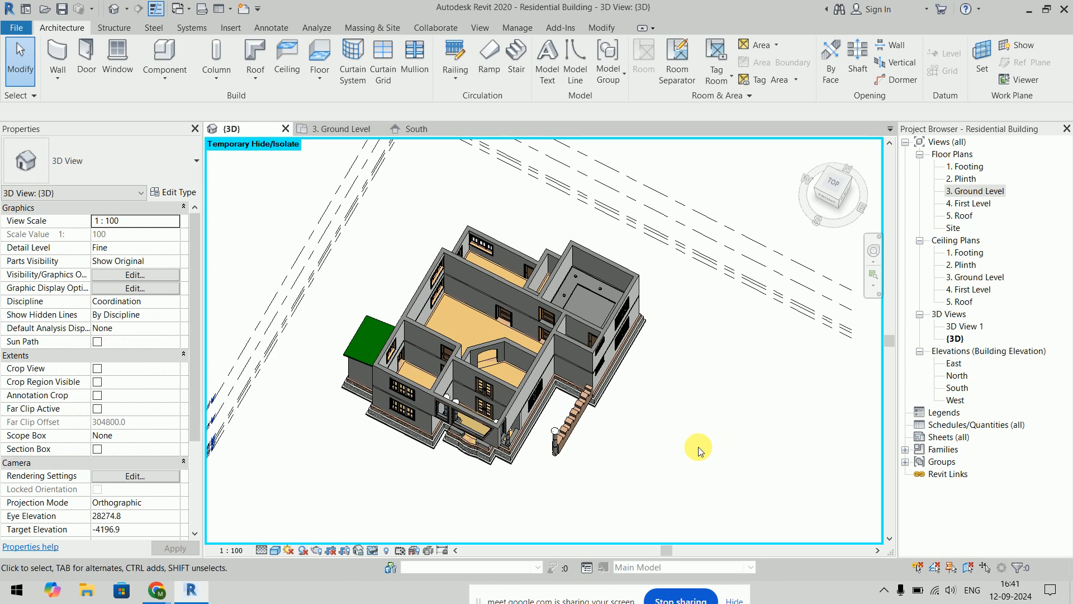
middle_click_drag(653, 328, 678, 458, "shift")
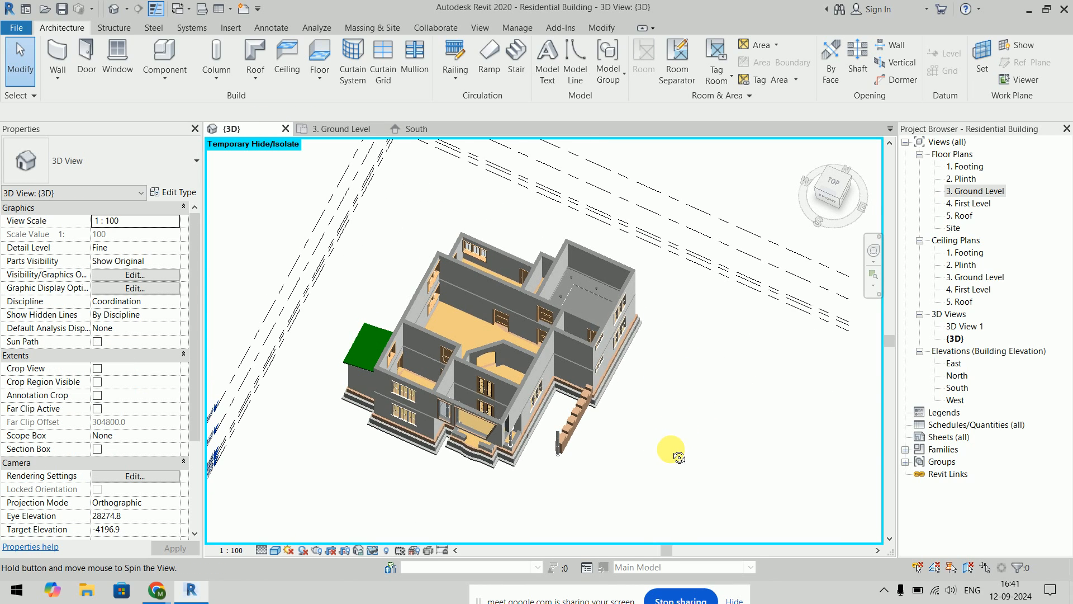
left_click(275, 551)
left_click(300, 521)
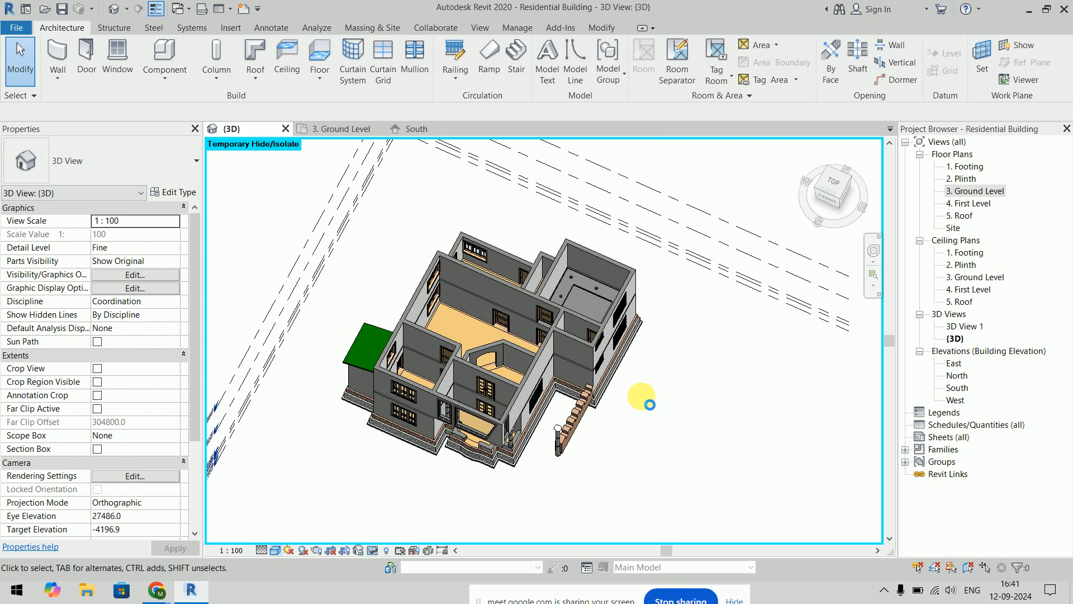
Step: Set the oak-finished ground-level floor's Height Offset From Level to 8 mm
scroll(462, 408, "up", 6)
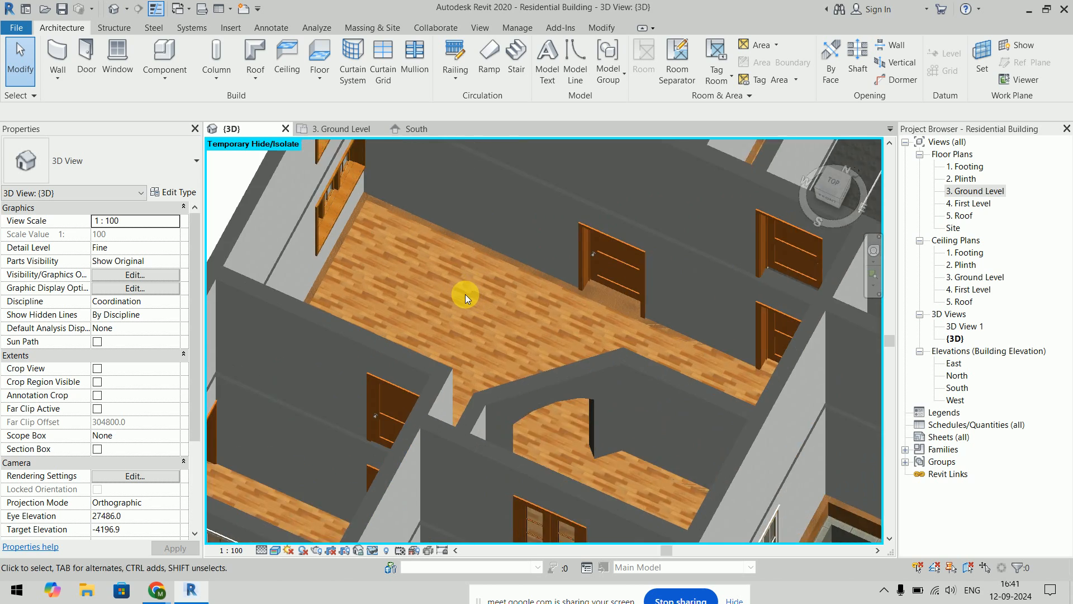
middle_click_drag(476, 283, 438, 438)
scroll(482, 380, "up", 2)
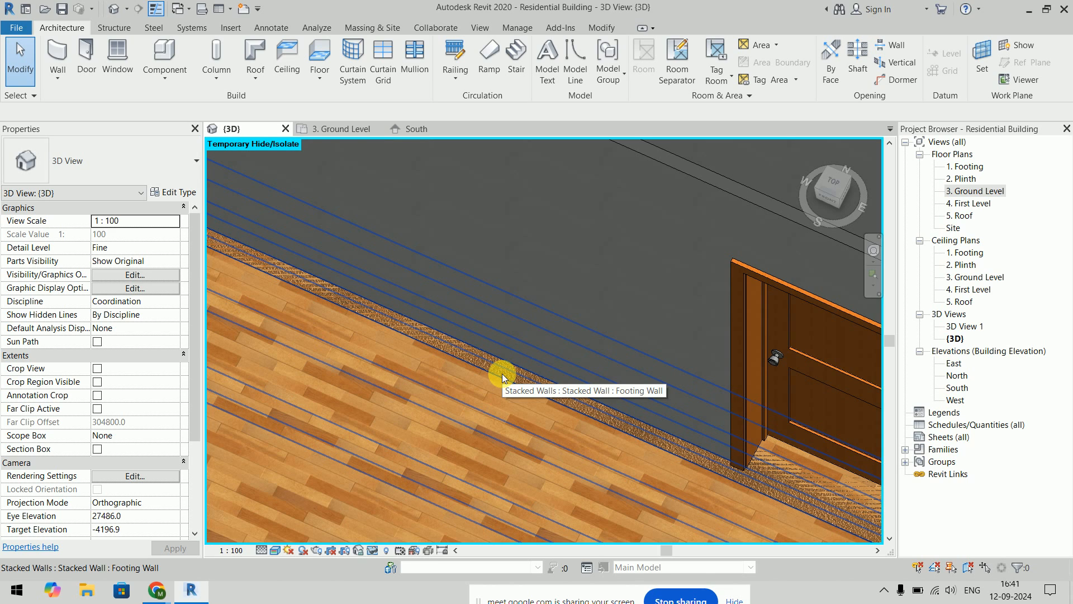
scroll(502, 374, "down", 3)
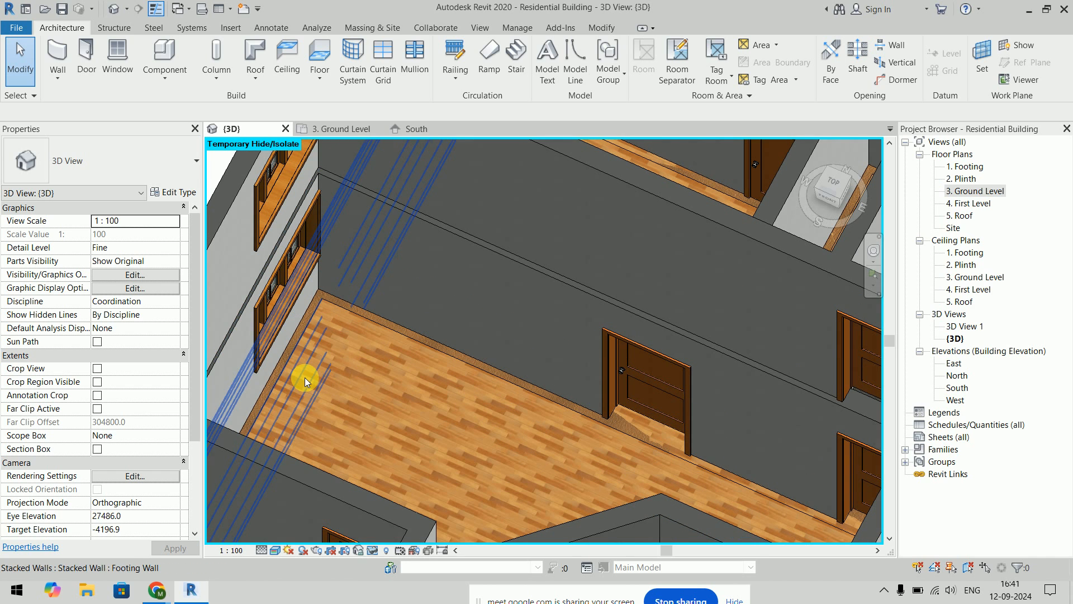
scroll(304, 377, "down", 10)
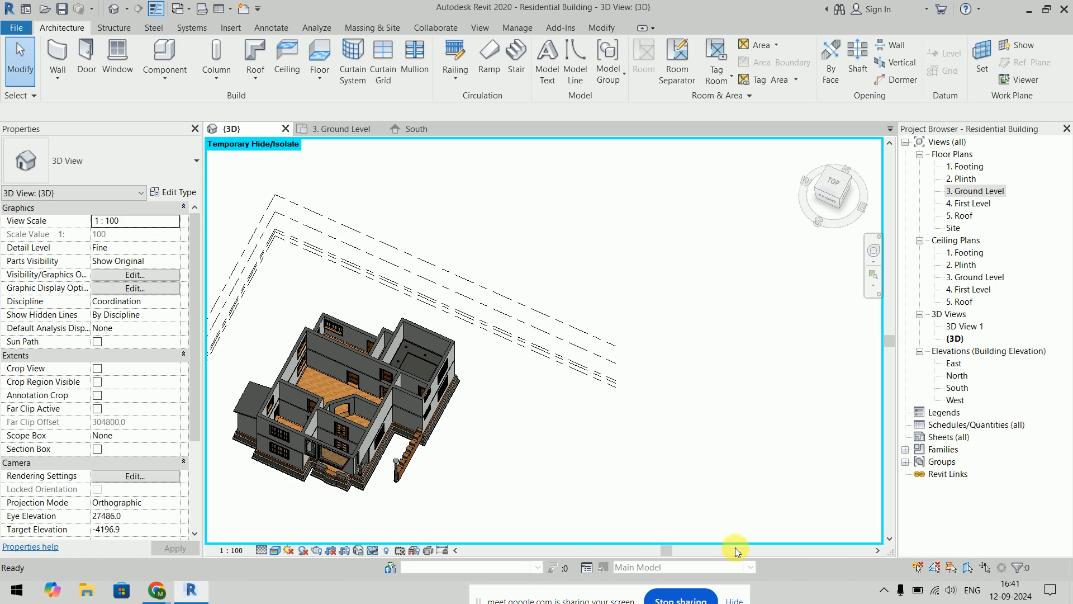
left_click(330, 385)
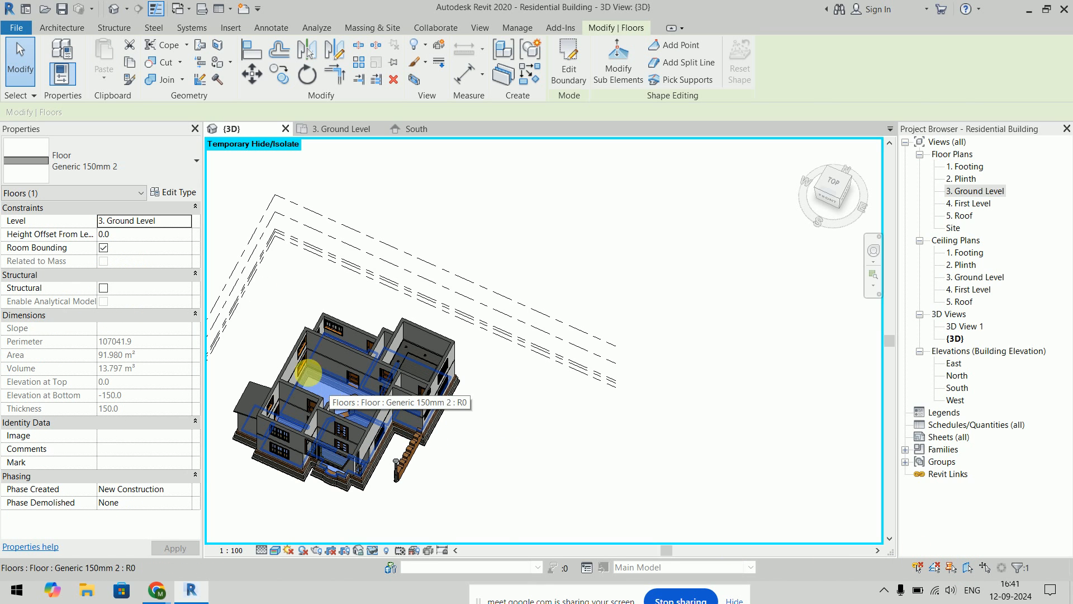
type("8.0")
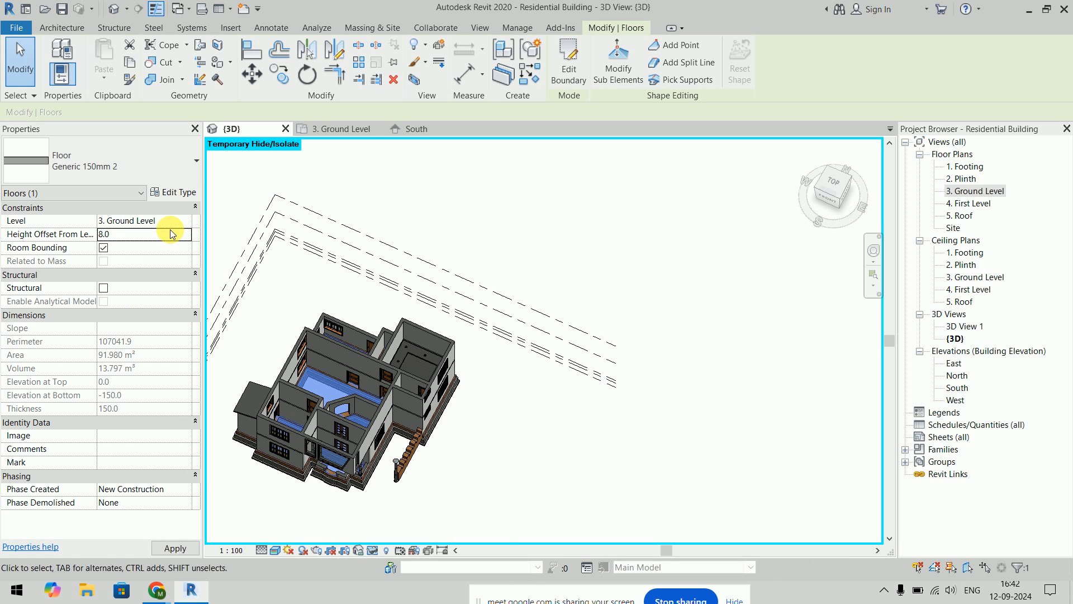
left_click(637, 408)
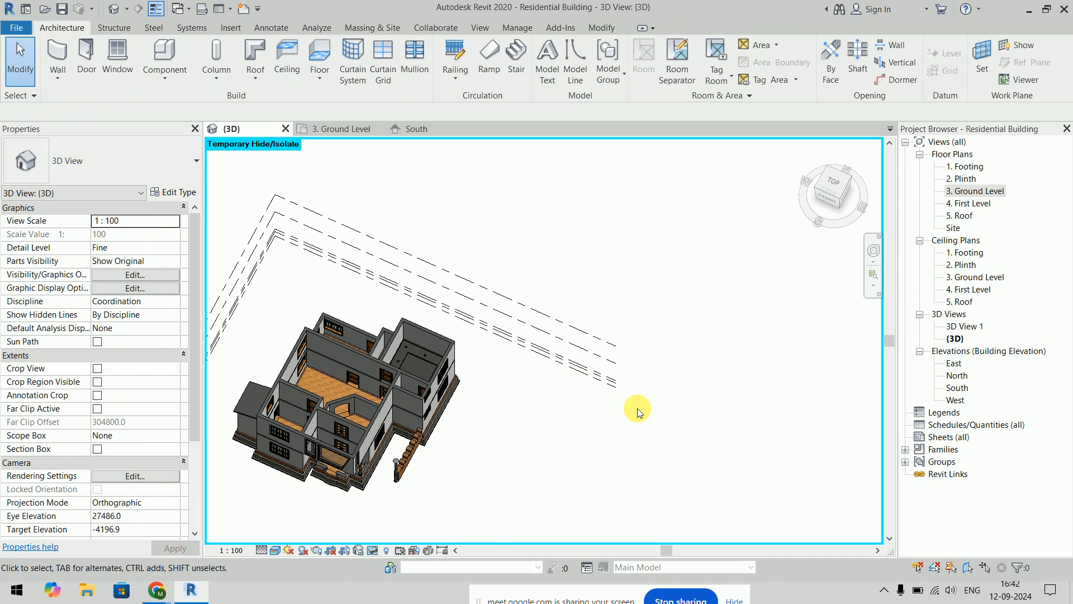
Step: Examine the raised floor at the wall edges in 3D and below the entrance door in the South elevation
scroll(320, 395, "up", 6)
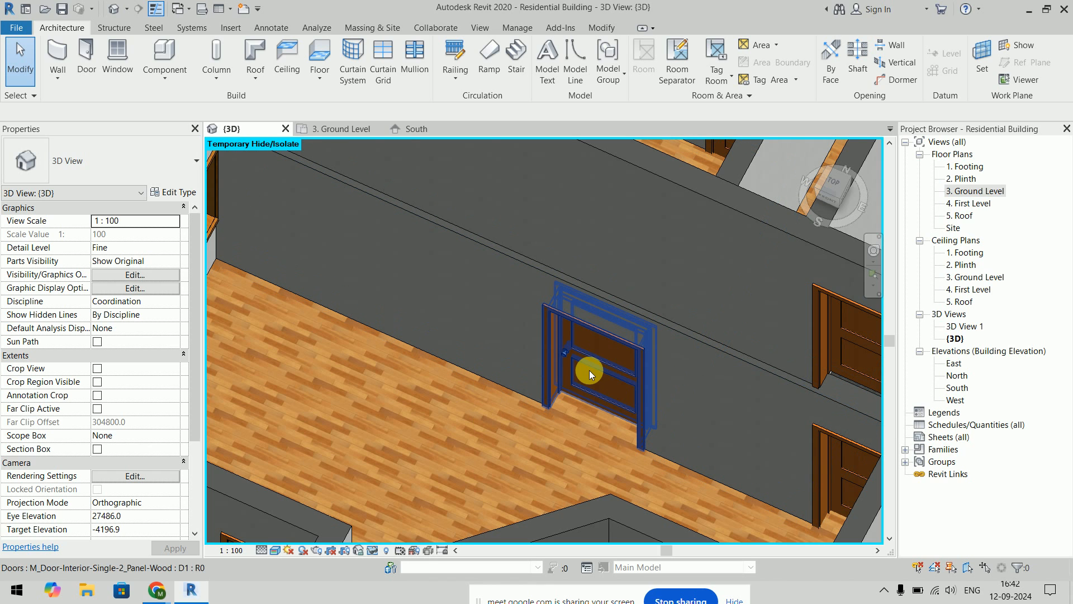
left_click(444, 135)
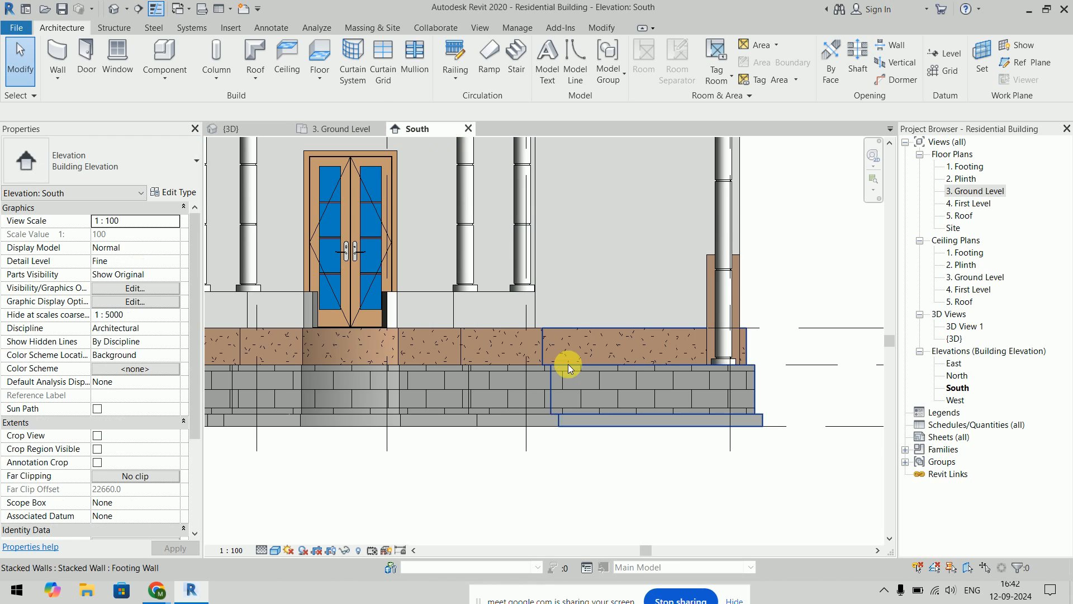
scroll(448, 368, "up", 4)
scroll(526, 364, "up", 5)
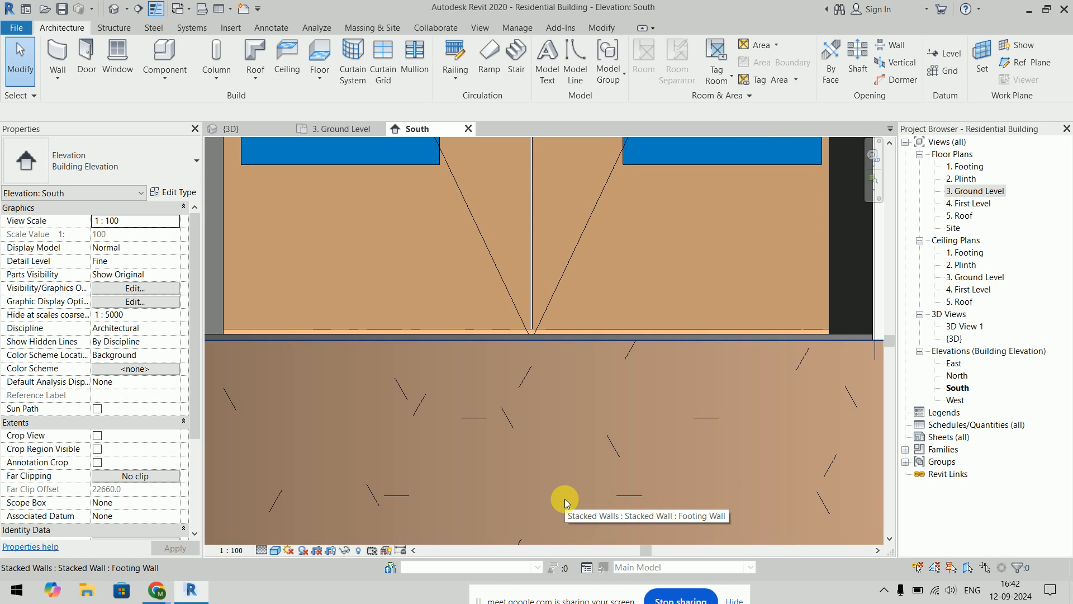
left_click(600, 332)
middle_click_drag(448, 312, 485, 309)
scroll(492, 307, "up", 4)
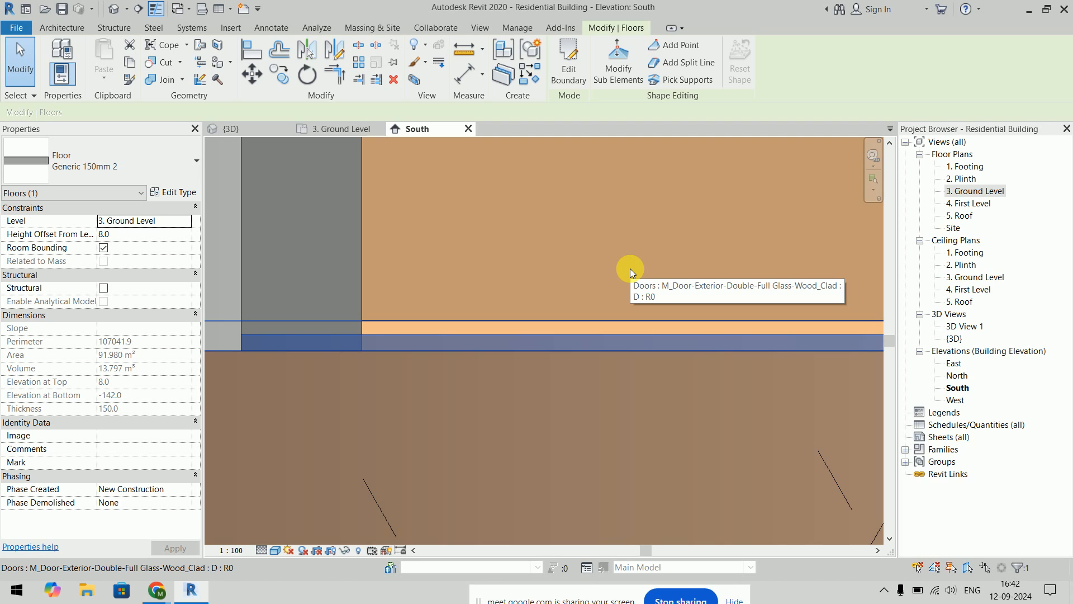
scroll(632, 284, "down", 5)
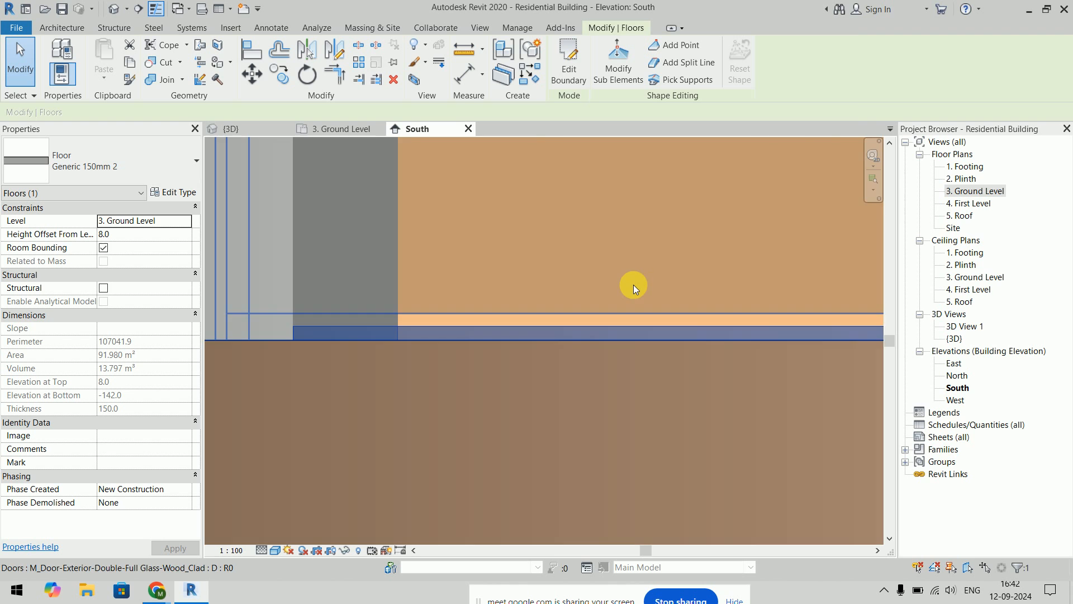
scroll(639, 310, "down", 8)
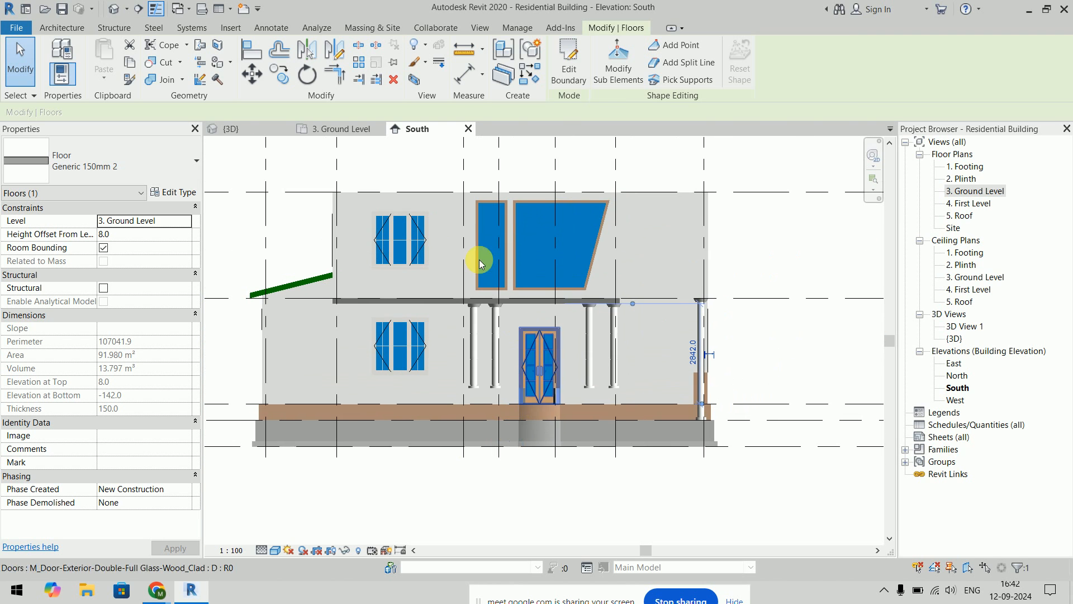
Step: Return to the {3D} view, reset its temporary hide/isolate, and turn on the section box
scroll(771, 331, "down", 8)
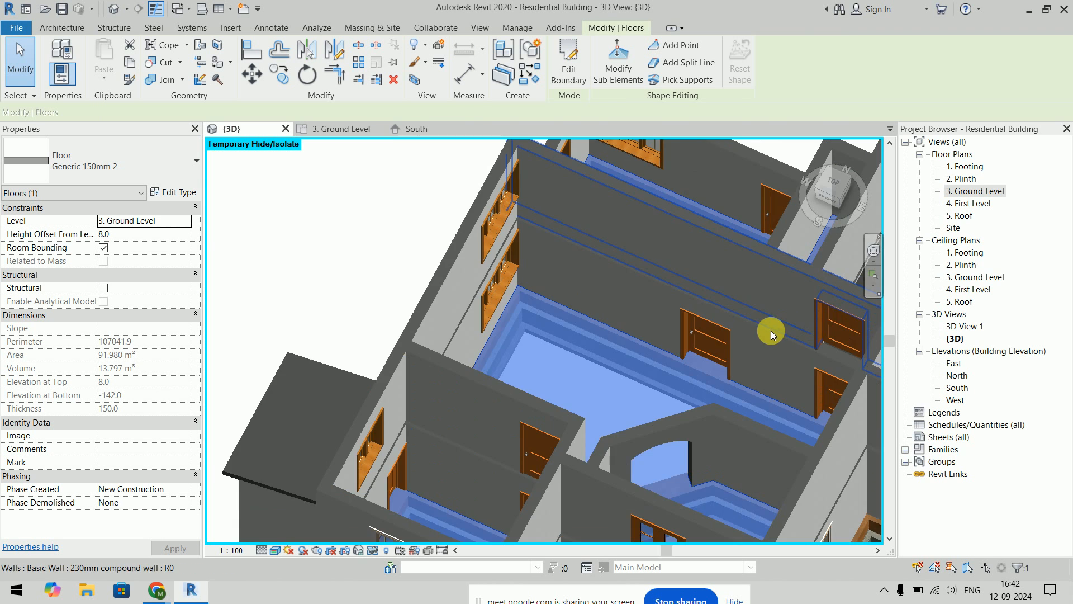
middle_click_drag(760, 333, 637, 406)
left_click(647, 445)
middle_click_drag(646, 446, 655, 303, "shift")
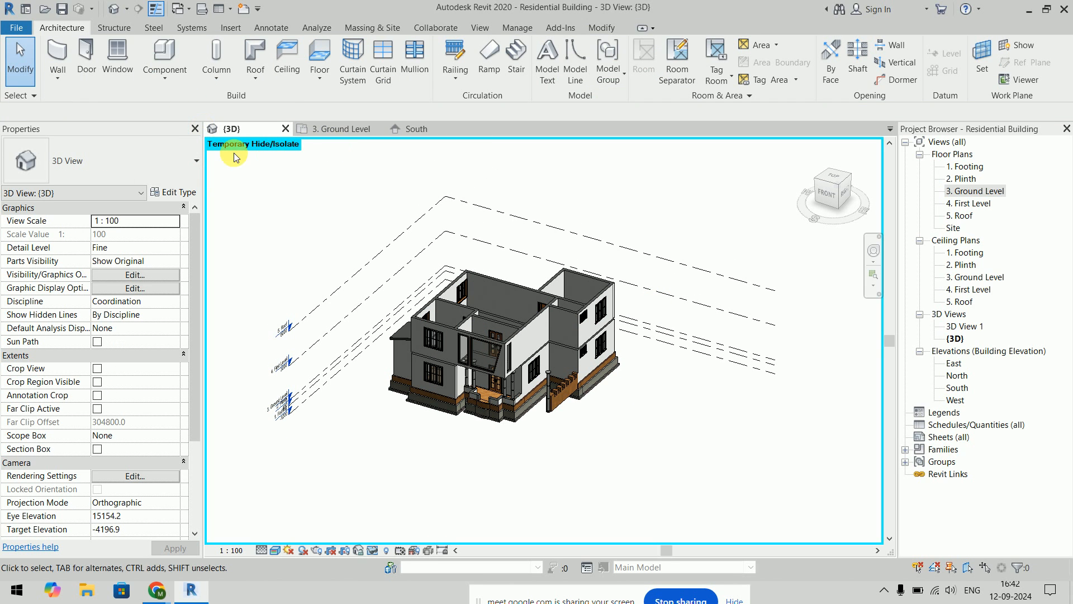
scroll(160, 311, "down", 3)
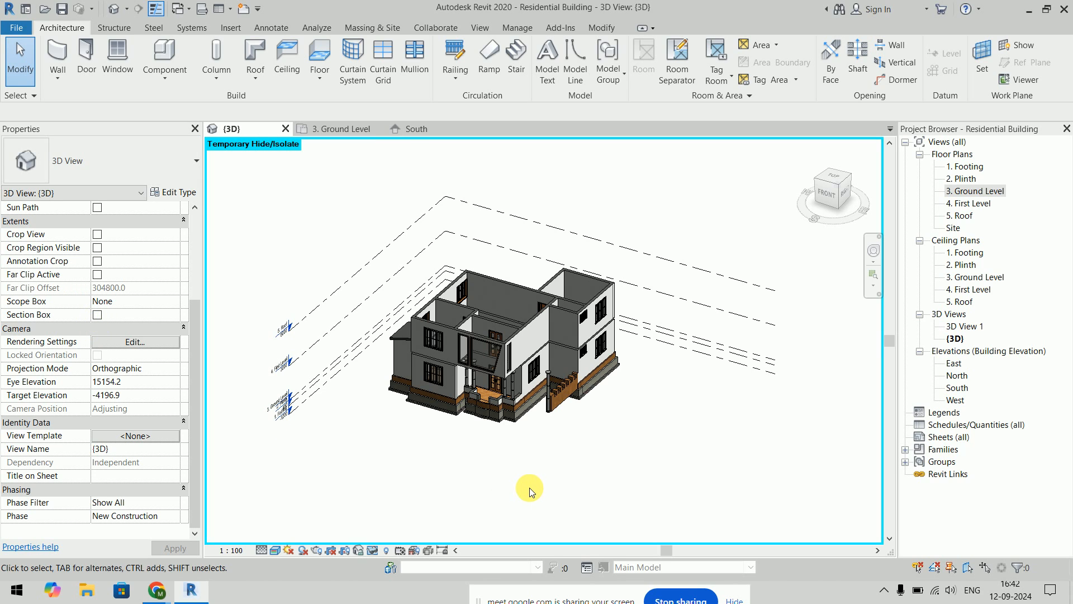
key("h")
key("r")
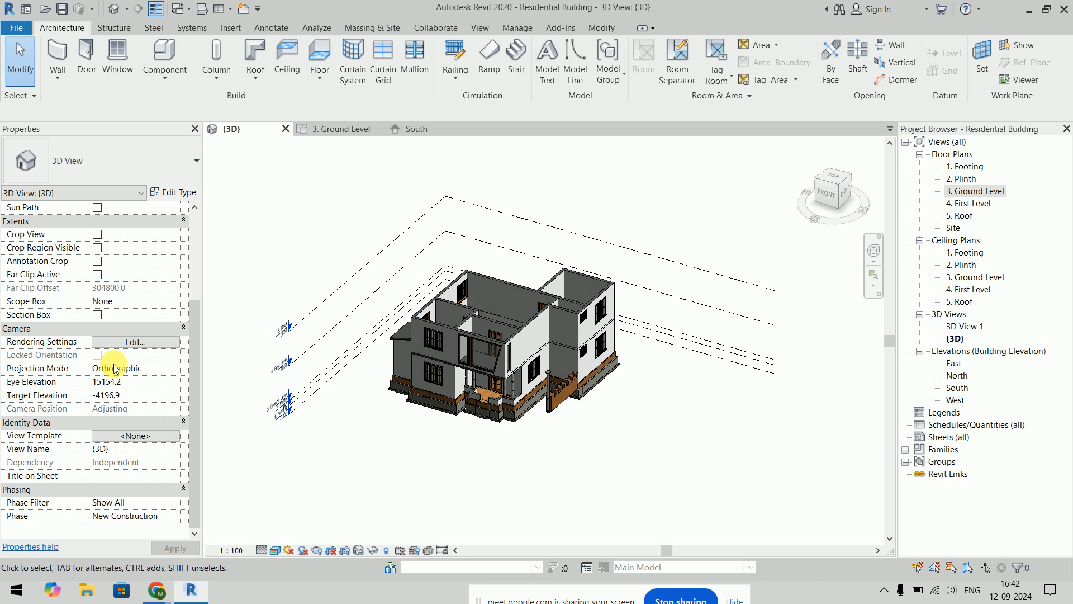
left_click(100, 316)
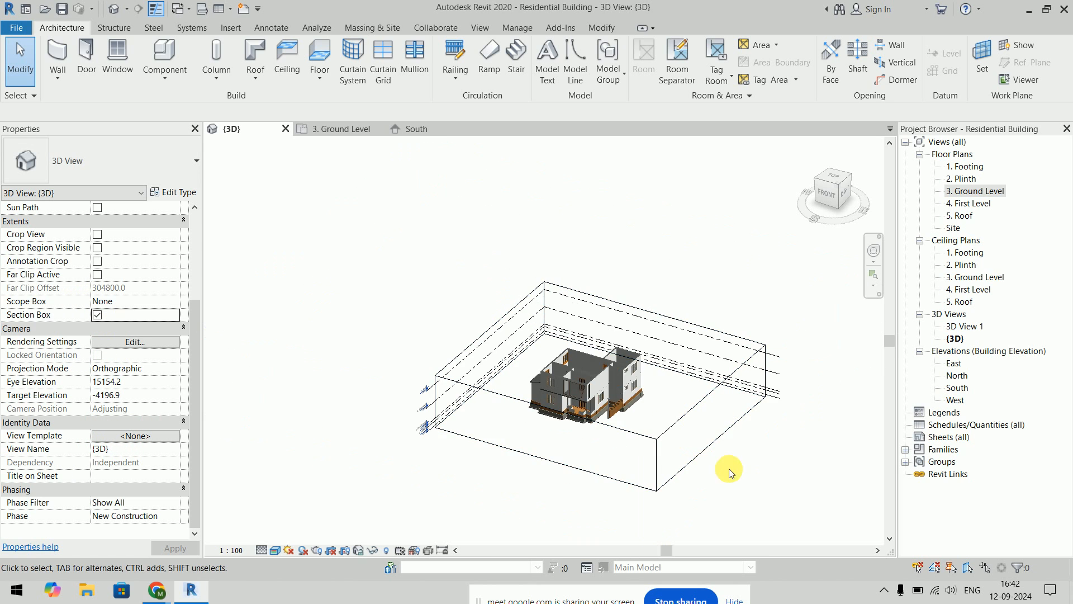
Step: Pull the sides of the section box in so that it fits more closely around the building
scroll(678, 377, "up", 2)
left_click(665, 362)
scroll(688, 382, "up", 3)
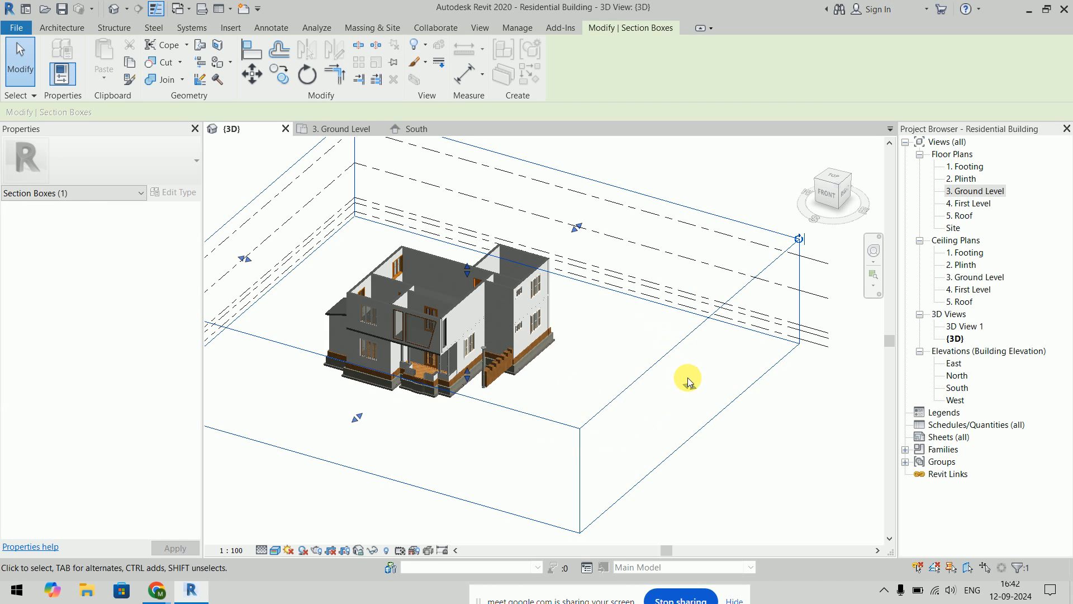
left_click_drag(688, 382, 561, 342)
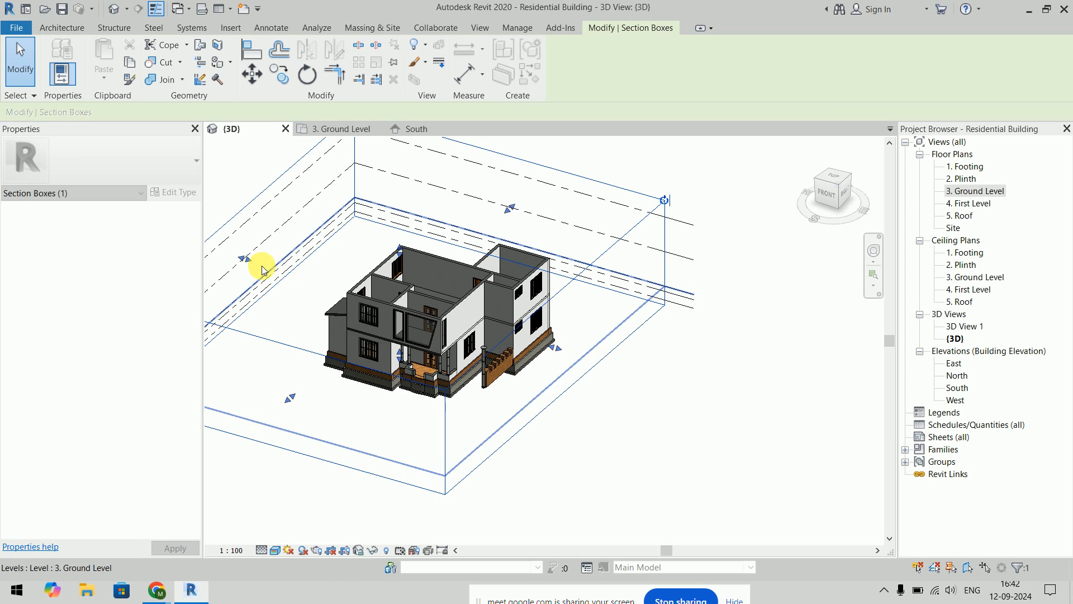
left_click_drag(247, 259, 331, 425)
left_click_drag(383, 365, 407, 353)
middle_click_drag(647, 407, 642, 290, "shift")
left_click_drag(642, 290, 522, 313)
middle_click_drag(462, 438, 656, 442, "shift")
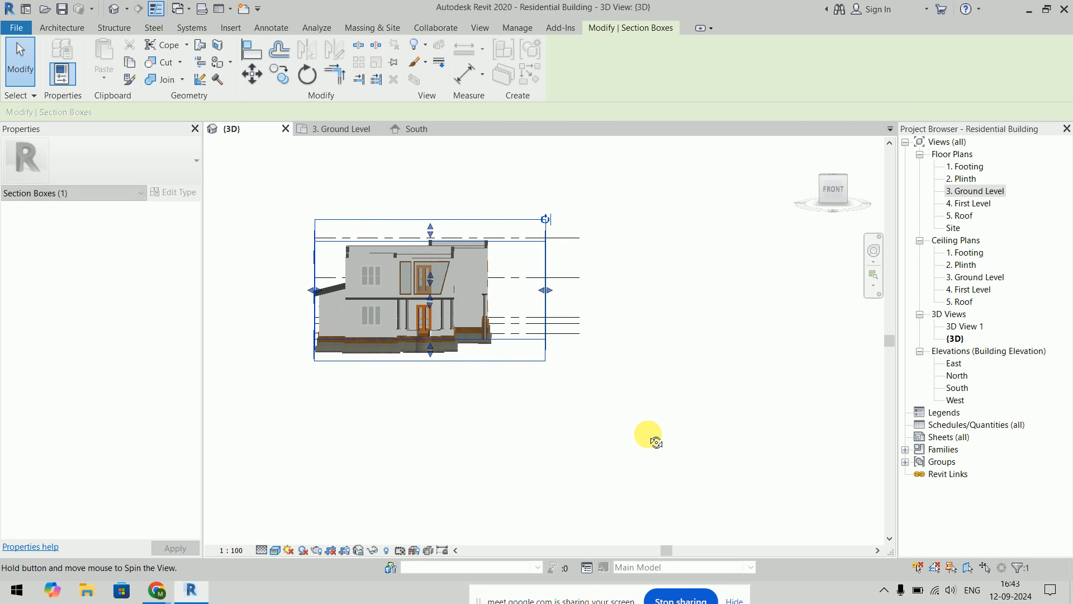
middle_click_drag(568, 333, 546, 290, "shift")
left_click_drag(546, 291, 506, 290)
Step: Lower the section box's top to cut through the ground-level walls, and view the exposed oak floor from above
left_click_drag(408, 229, 412, 284)
middle_click_drag(484, 431, 409, 292, "shift")
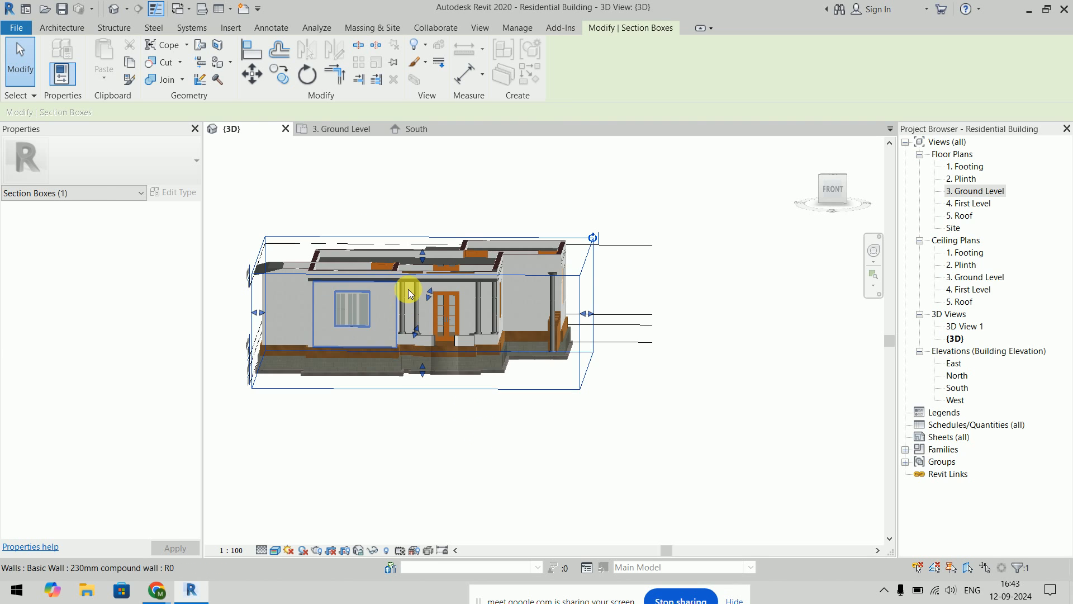
left_click_drag(425, 250, 425, 279)
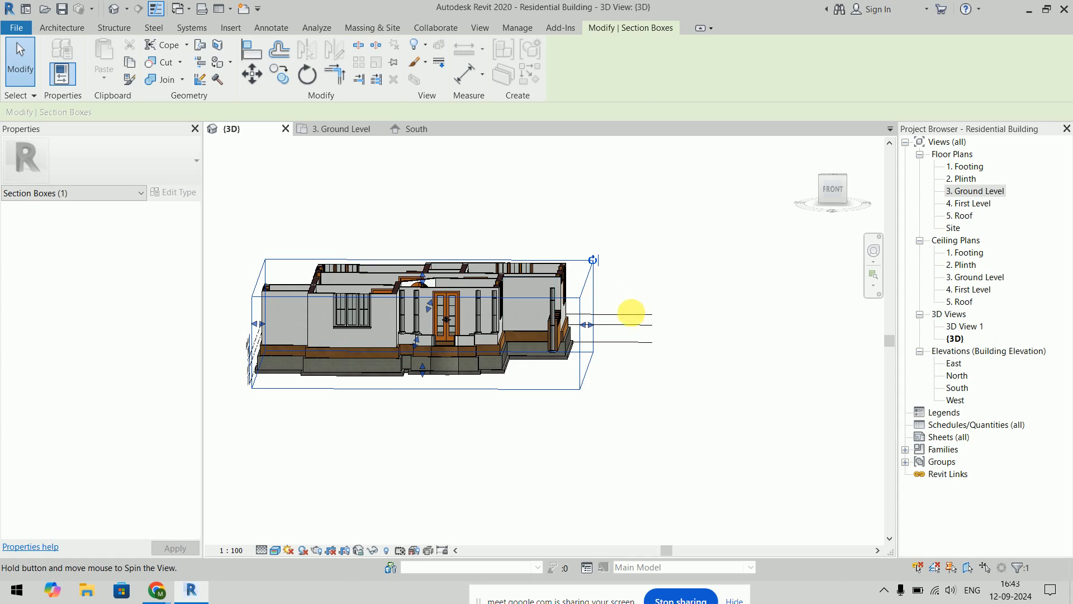
middle_click_drag(629, 312, 591, 498, "shift")
left_click(661, 407)
middle_click_drag(689, 361, 694, 453, "shift")
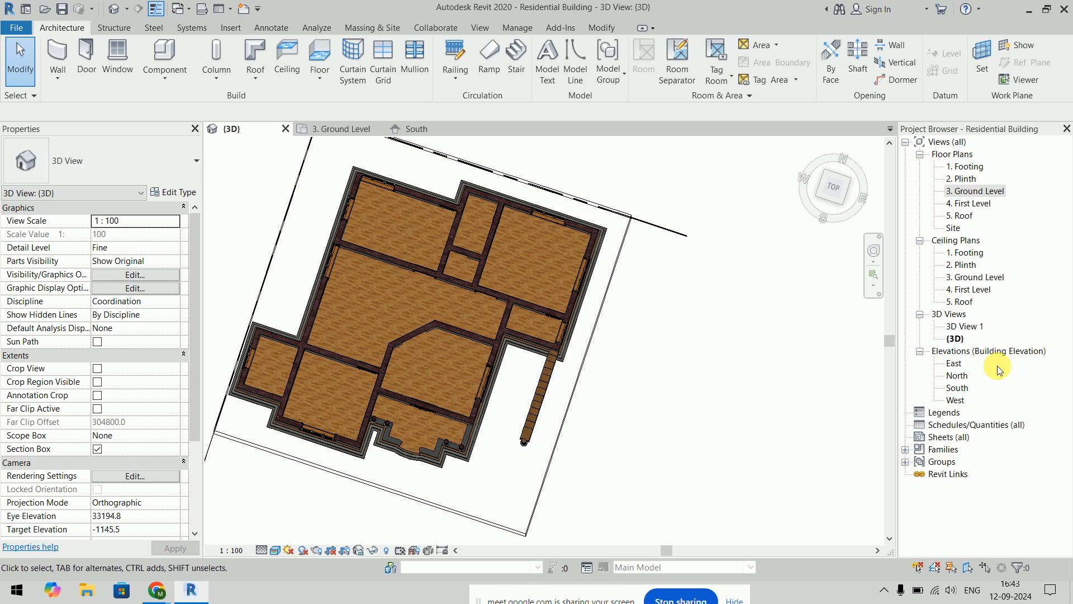
Step: Open the 3. Ground Level floor plan
double_click(974, 193)
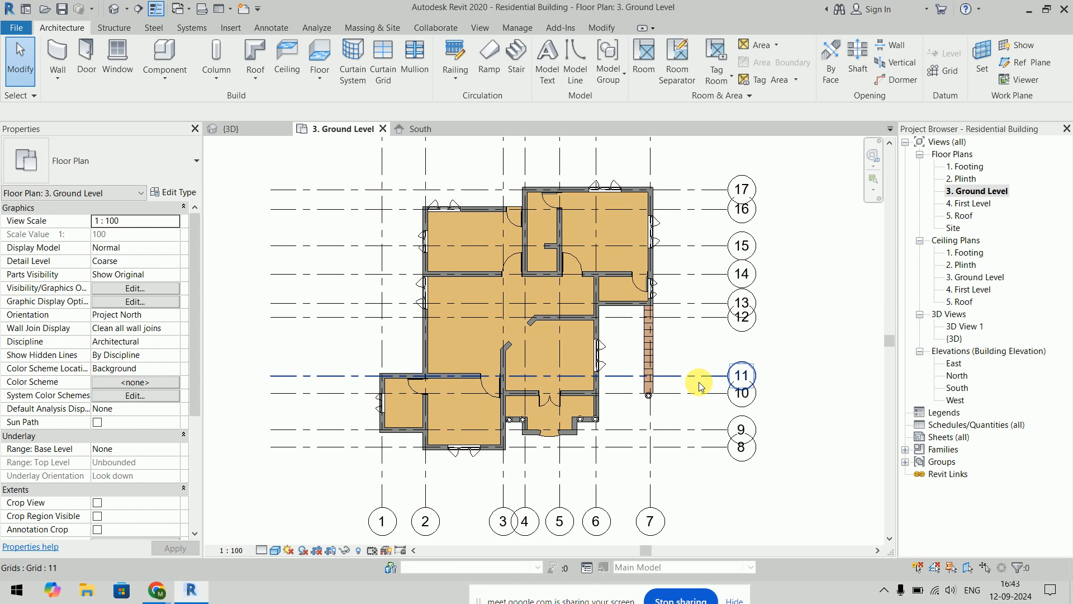
scroll(810, 173, "up", 3)
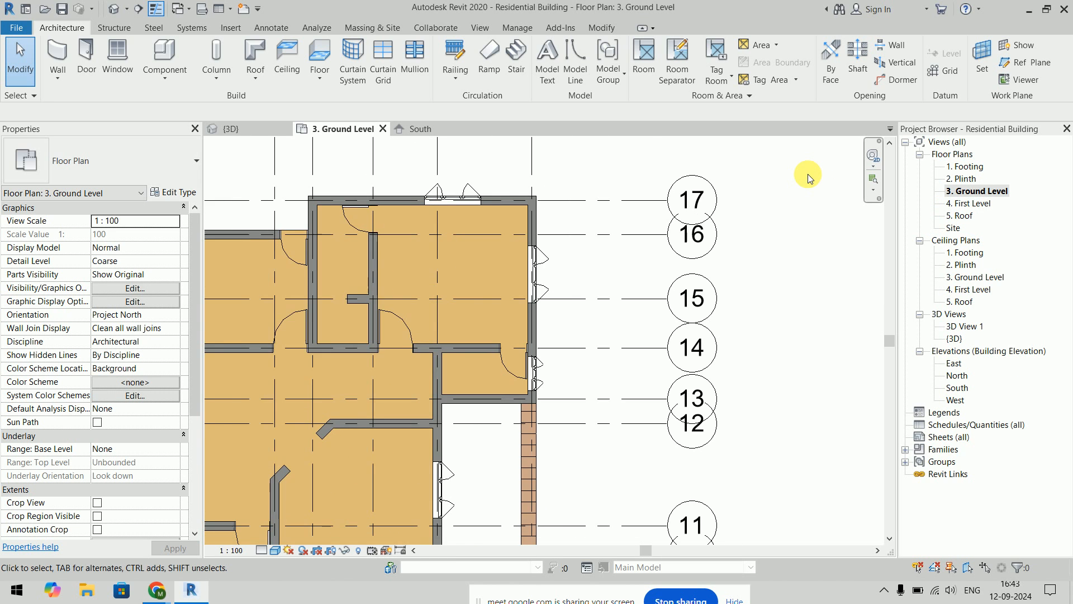
scroll(810, 172, "down", 3)
scroll(810, 173, "up", 1)
Step: Switch to File Explorer and open RevitArchitectureWorkbook.pdf from the Lectures Data folder
left_click(86, 590)
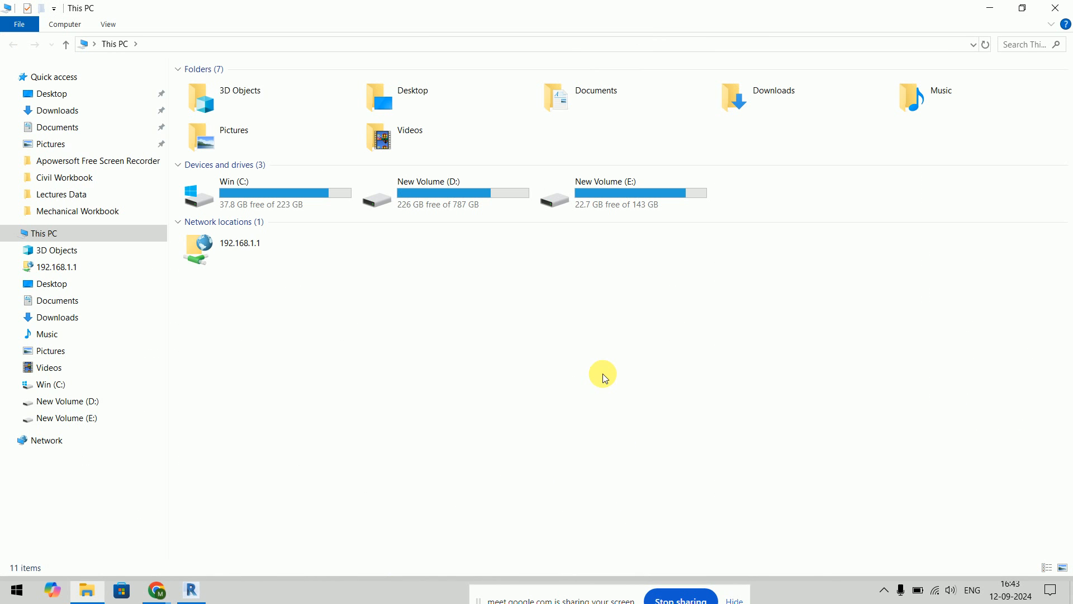
left_click(61, 194)
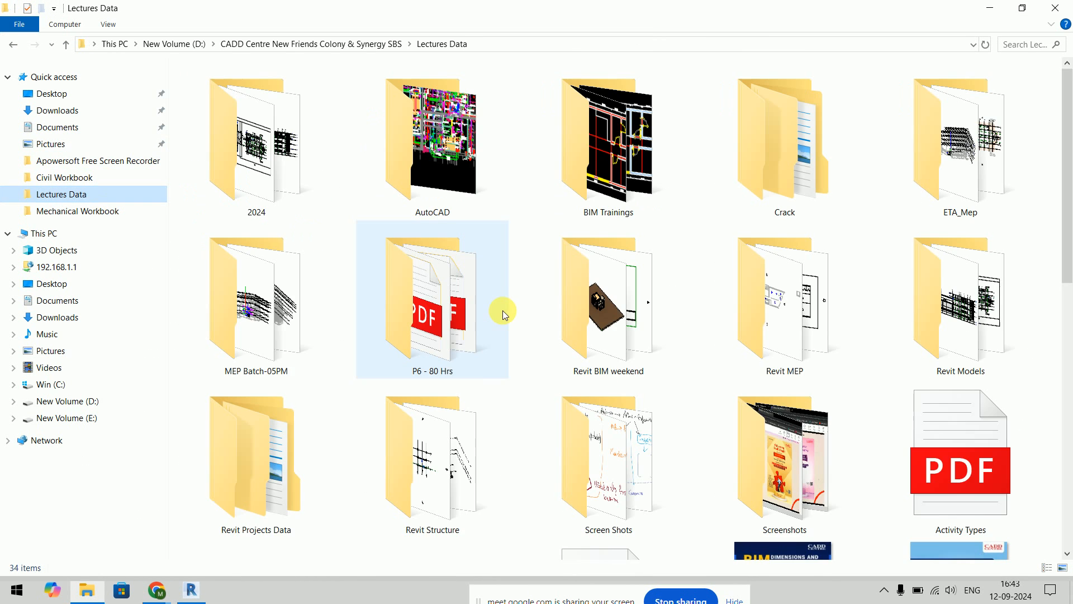
scroll(502, 313, "down", 10)
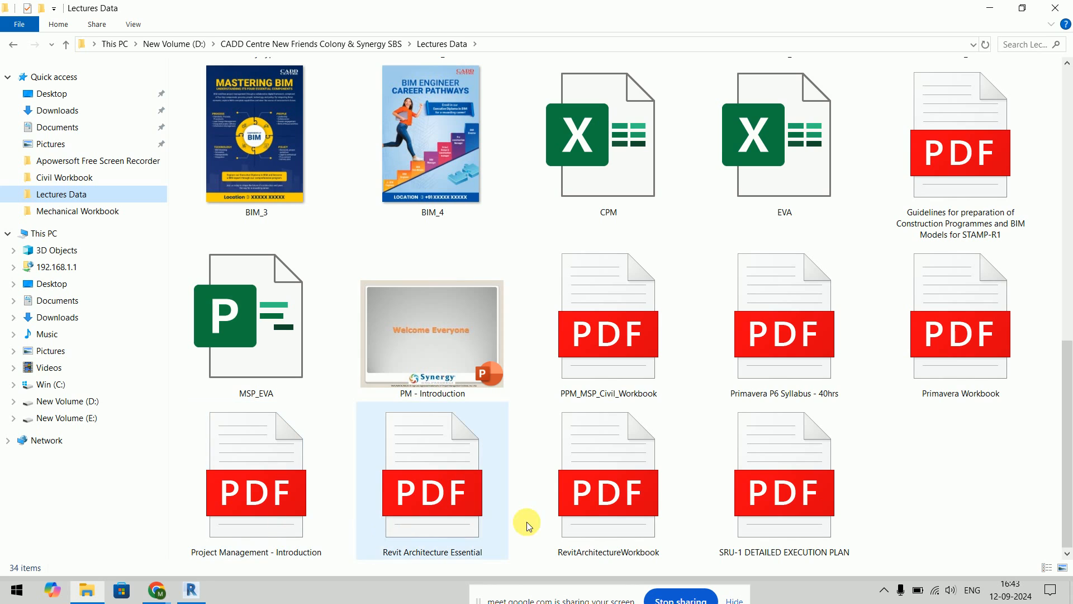
left_click(587, 518)
double_click(588, 517)
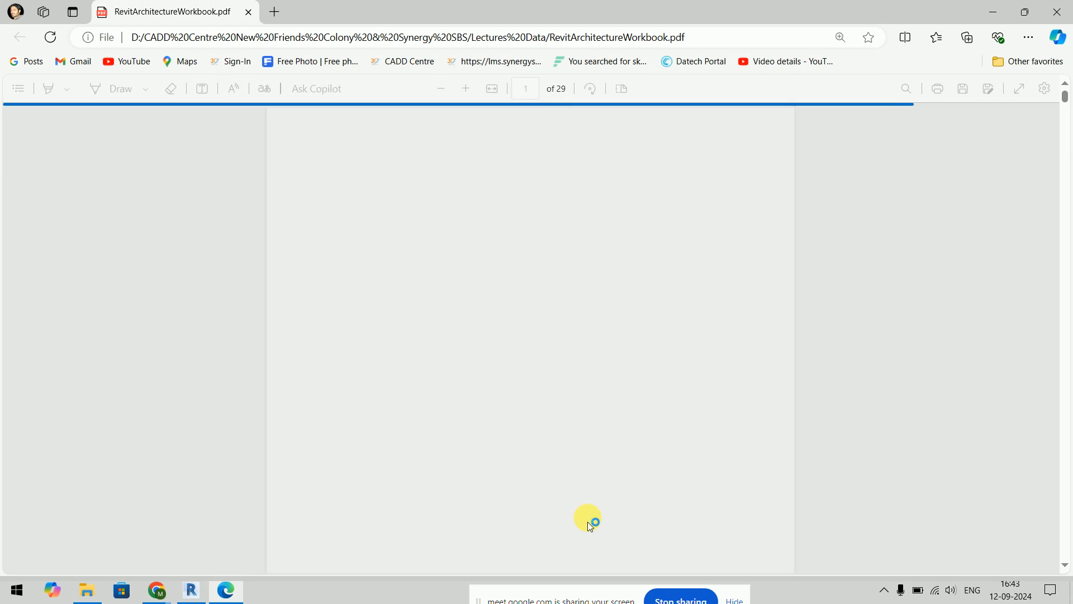
Step: Find the ground-floor furniture layout on page 9 of the workbook and examine the furniture in each room
scroll(642, 373, "down", 20)
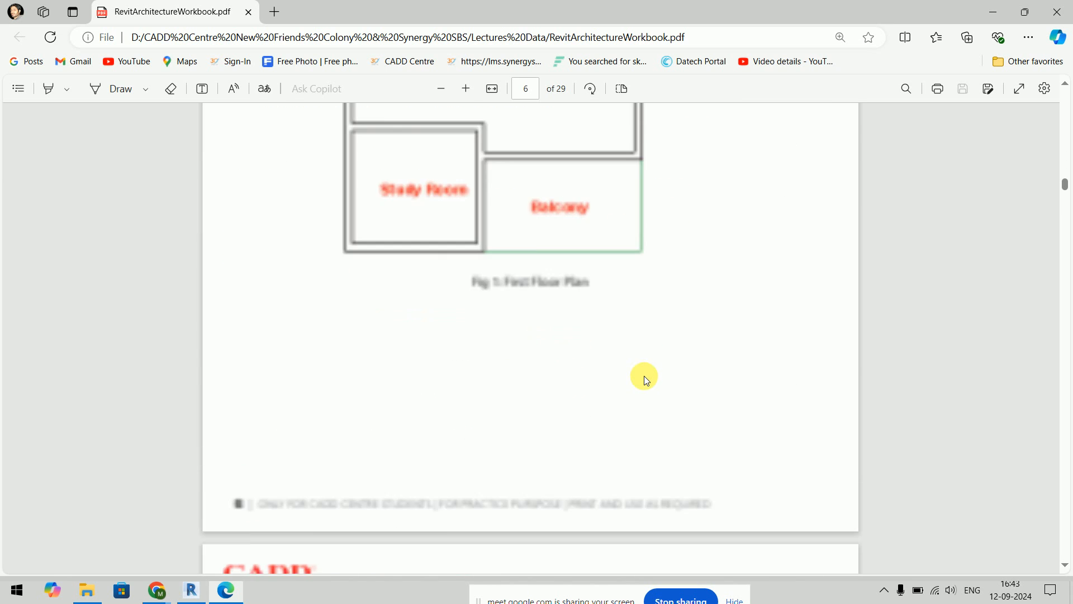
scroll(645, 377, "down", 10)
scroll(646, 376, "up", 4)
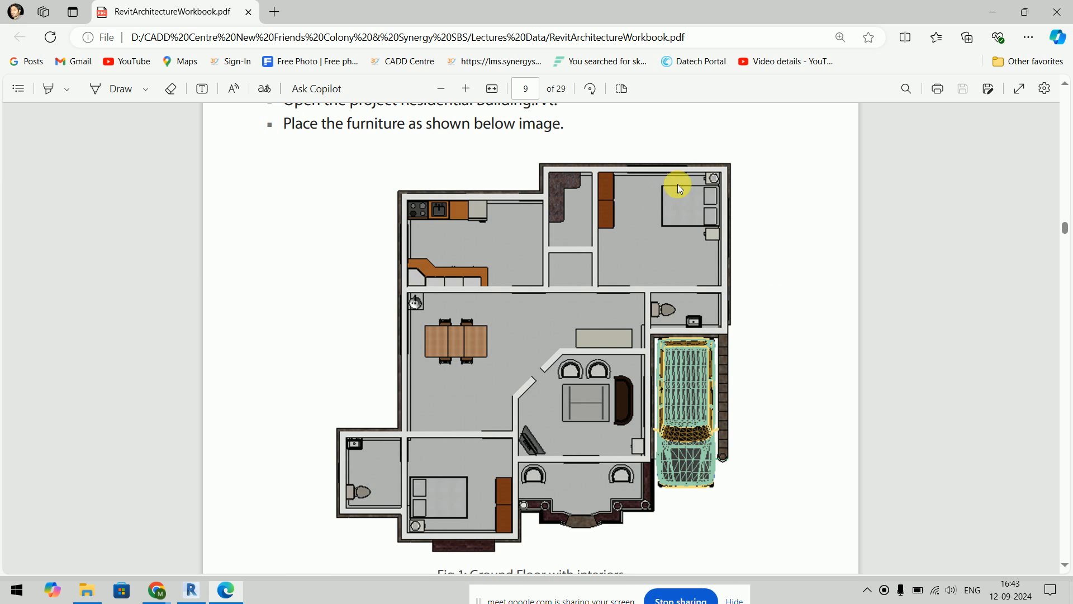
scroll(764, 170, "up", 5)
scroll(767, 201, "down", 4)
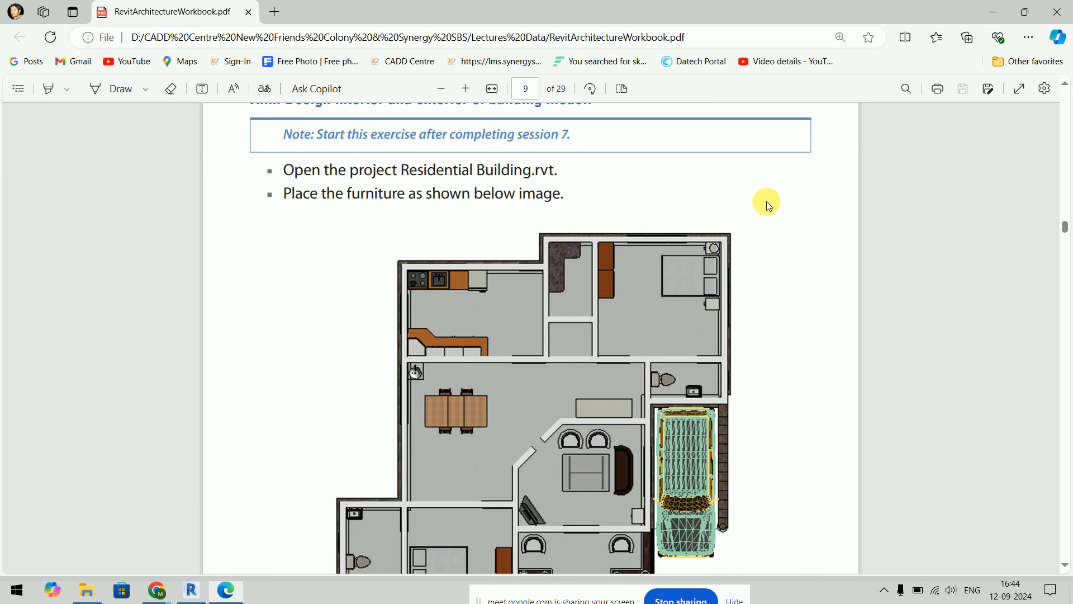
scroll(794, 256, "up", 3, "ctrl")
scroll(793, 256, "down", 2)
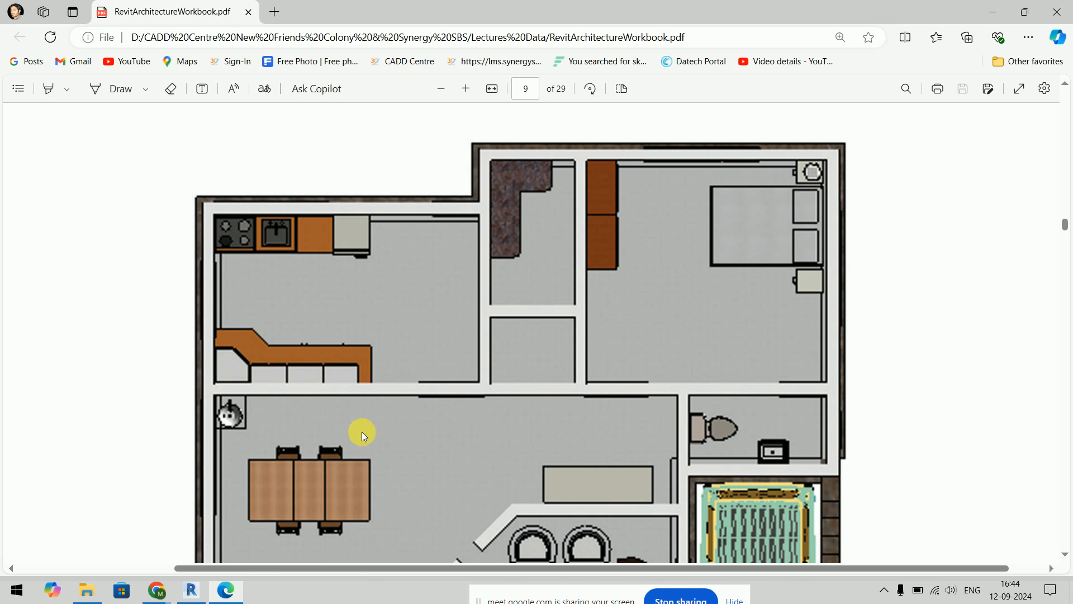
Step: Switch back to Revit's ground-level plan, start placing a component, and open the family library for loading
left_click(214, 598)
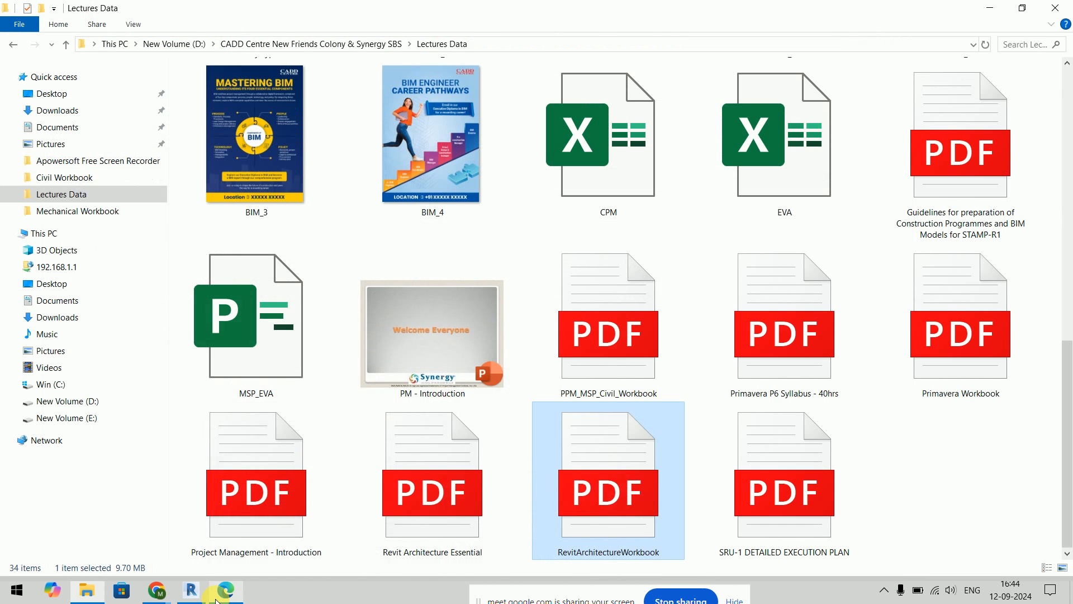
left_click(190, 589)
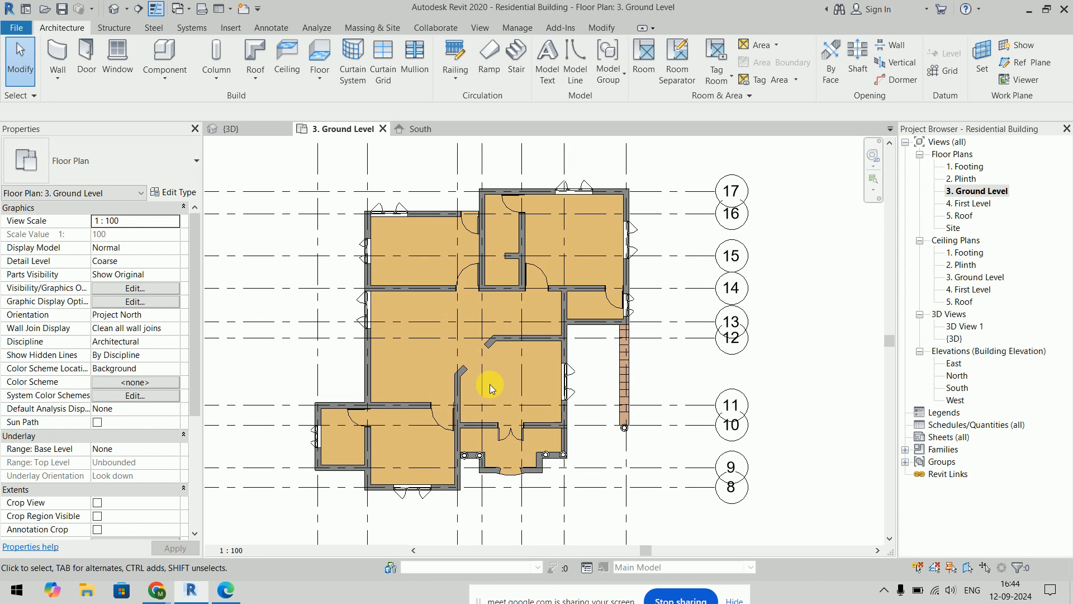
left_click(163, 71)
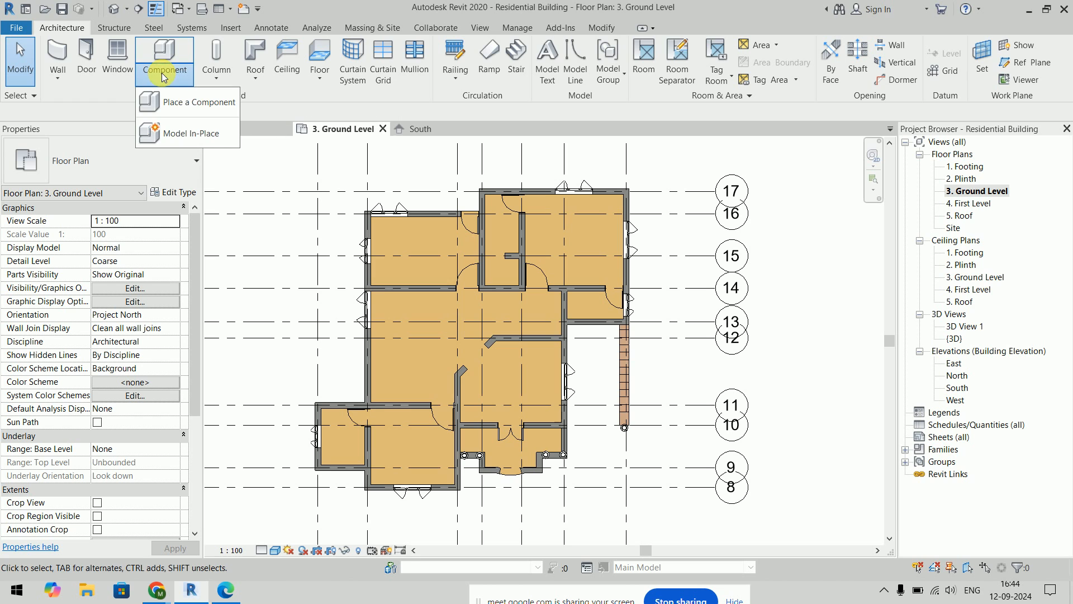
left_click(188, 104)
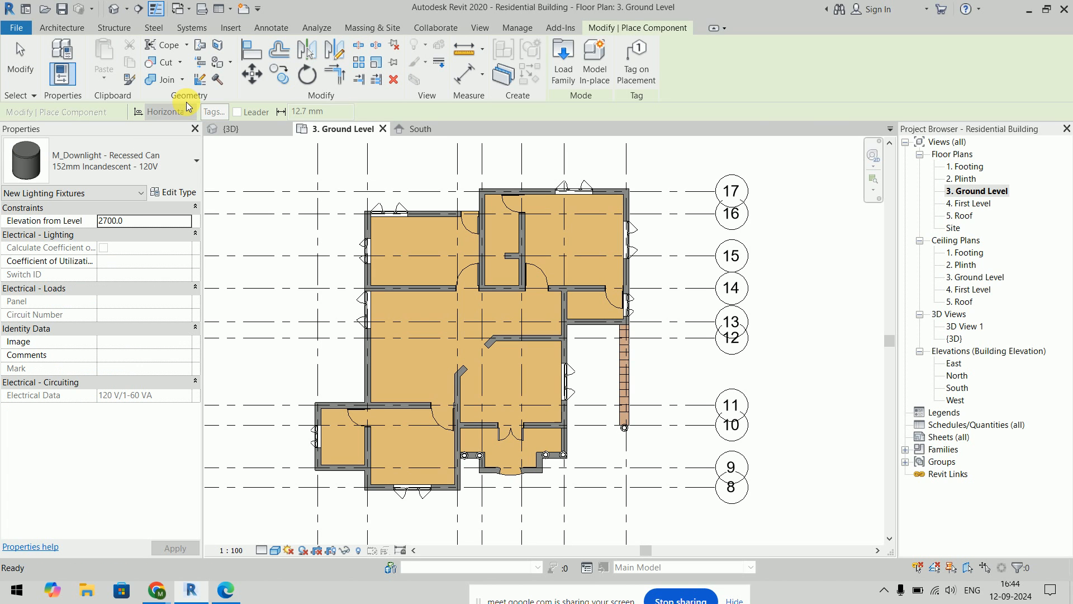
left_click(562, 56)
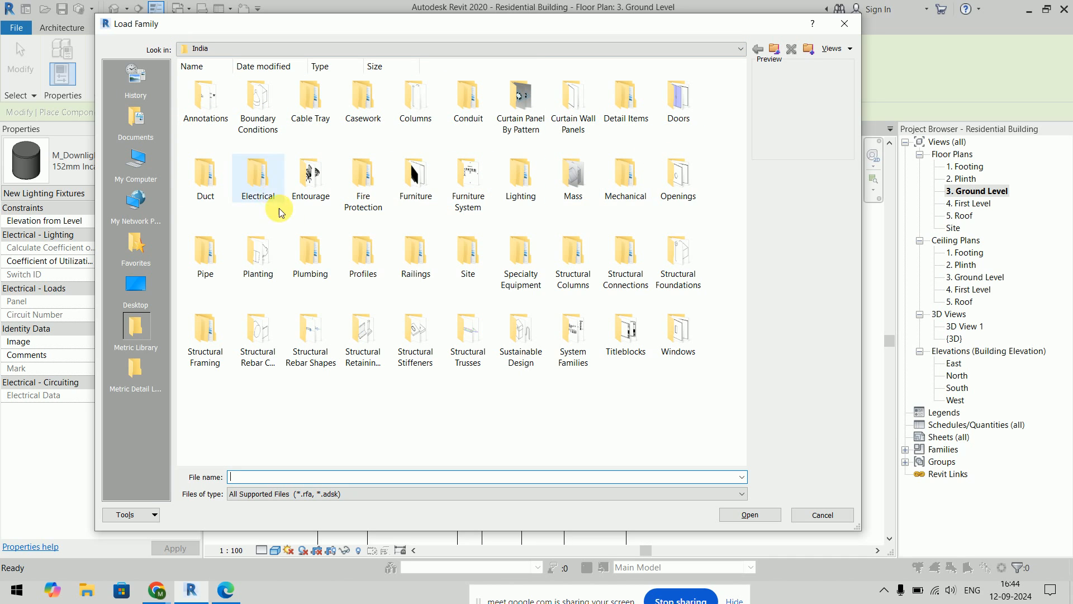
Step: Look through the bed families in the India library's Furniture folder and go back up to the Libraries folder
double_click(421, 193)
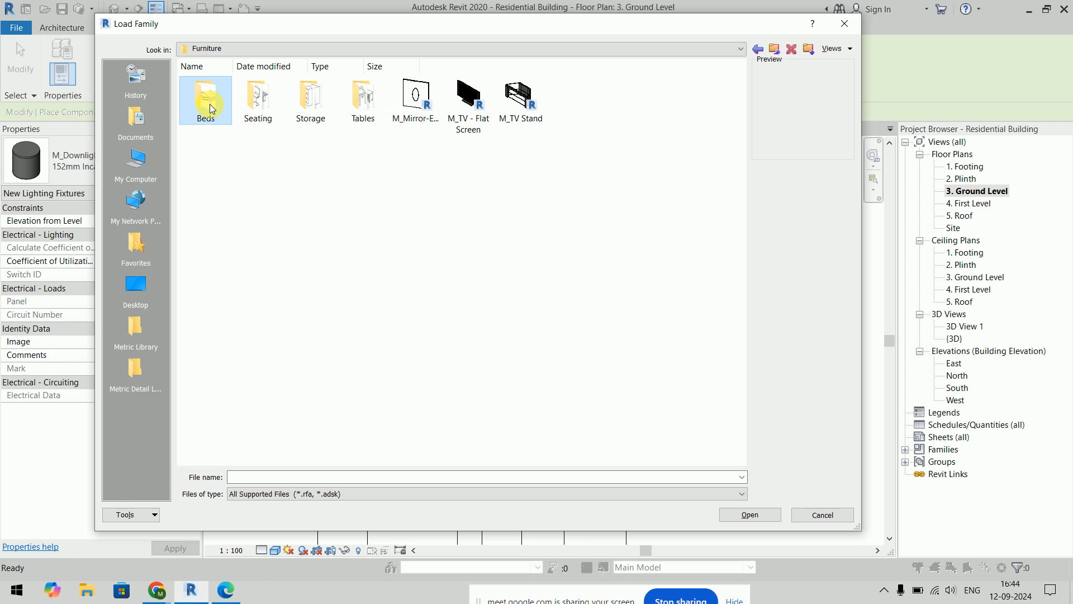
double_click(209, 104)
right_click(296, 184)
mouse_move(330, 194)
left_click(467, 212)
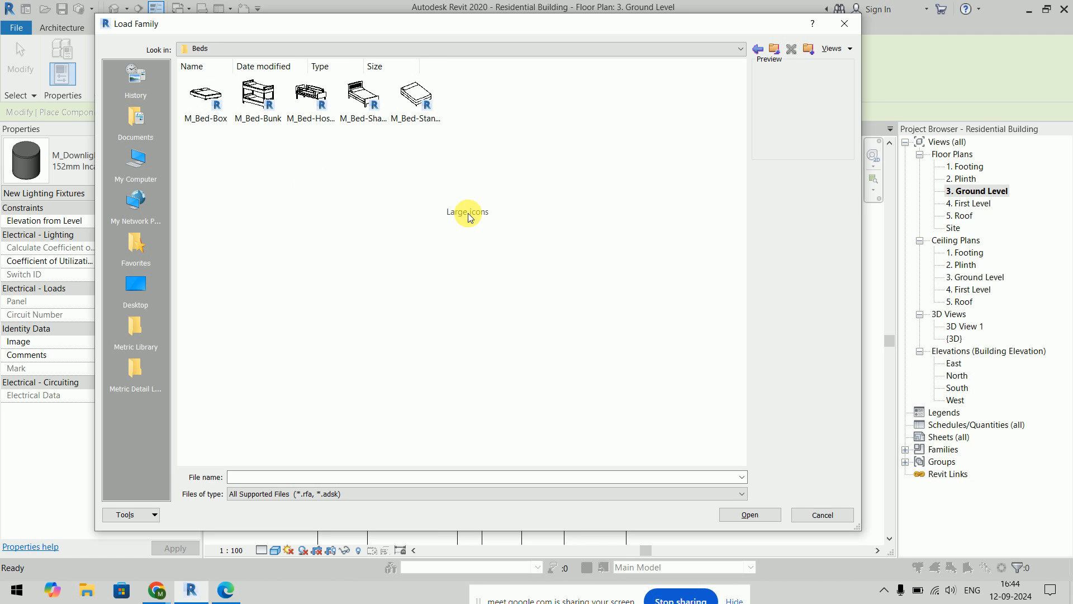
left_click(774, 50)
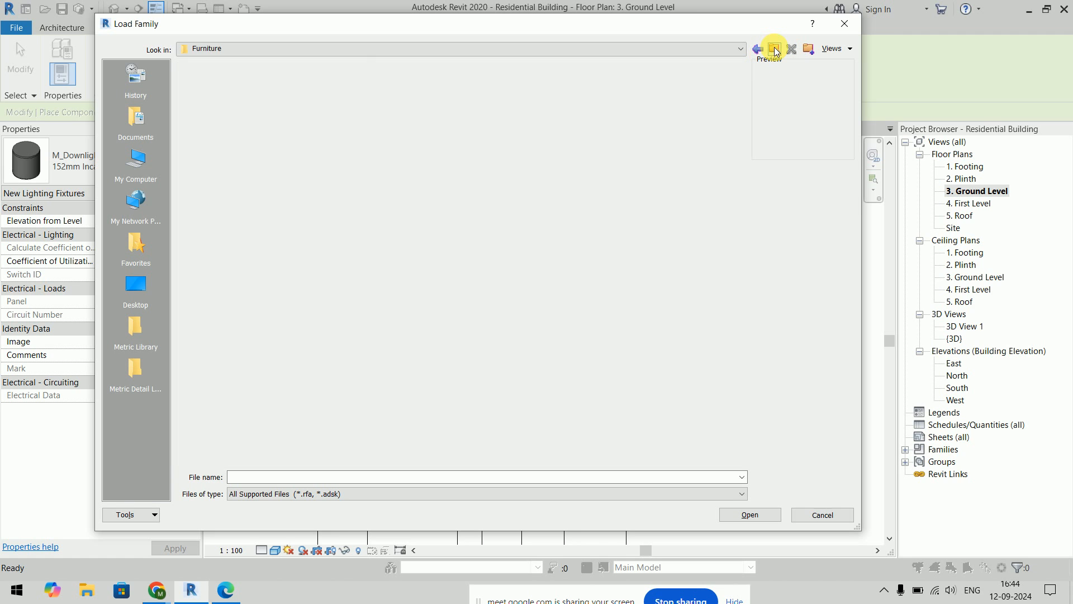
left_click(774, 49)
left_click(774, 49)
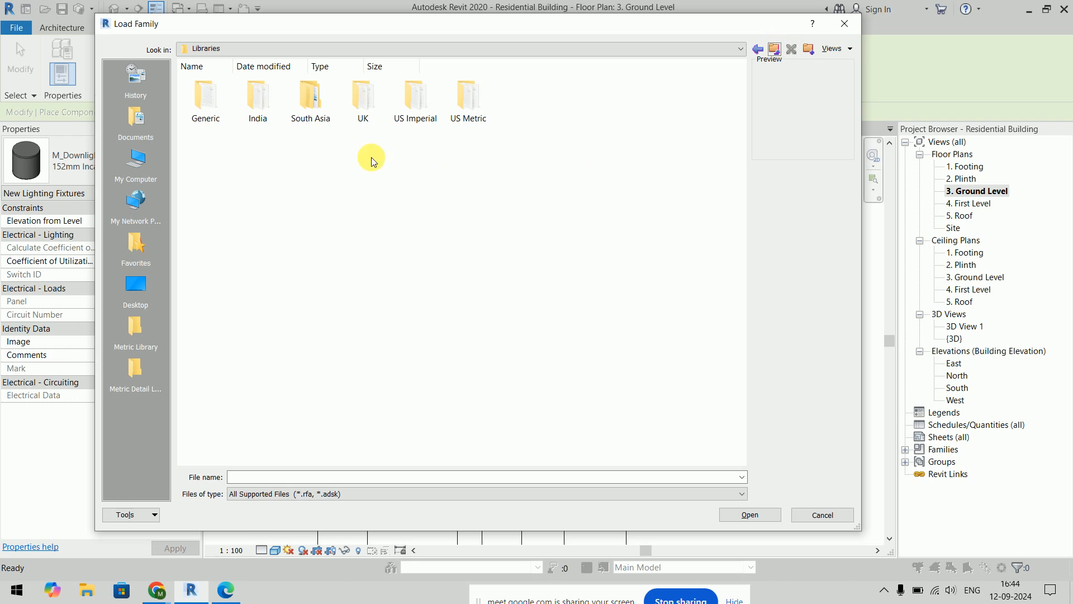
Step: Load the double bed family Furniture_Bed_3 from the UK library's Furniture > Beds folder
double_click(357, 109)
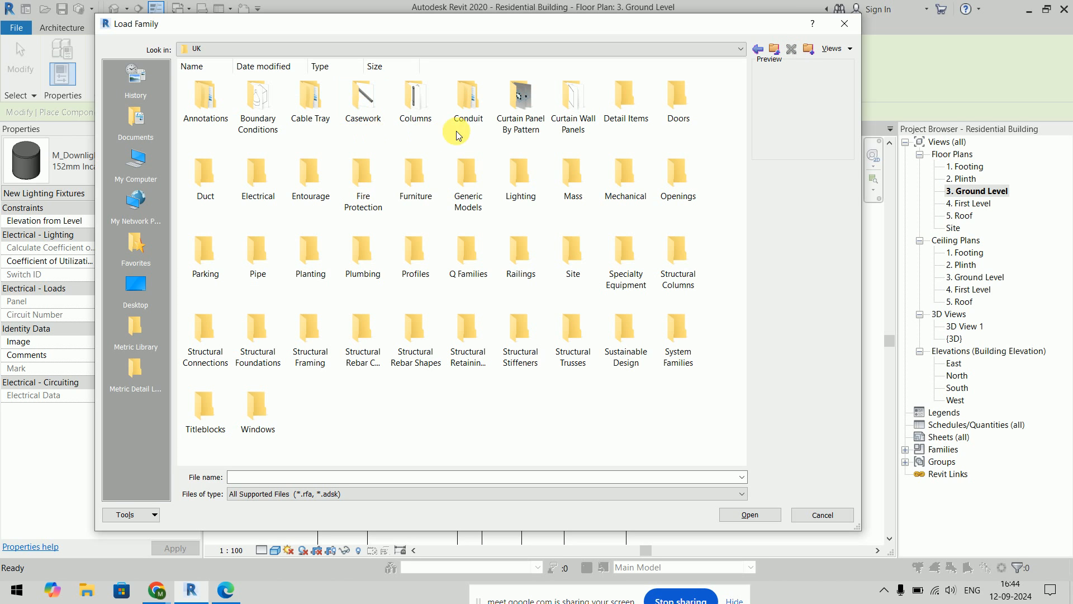
double_click(415, 179)
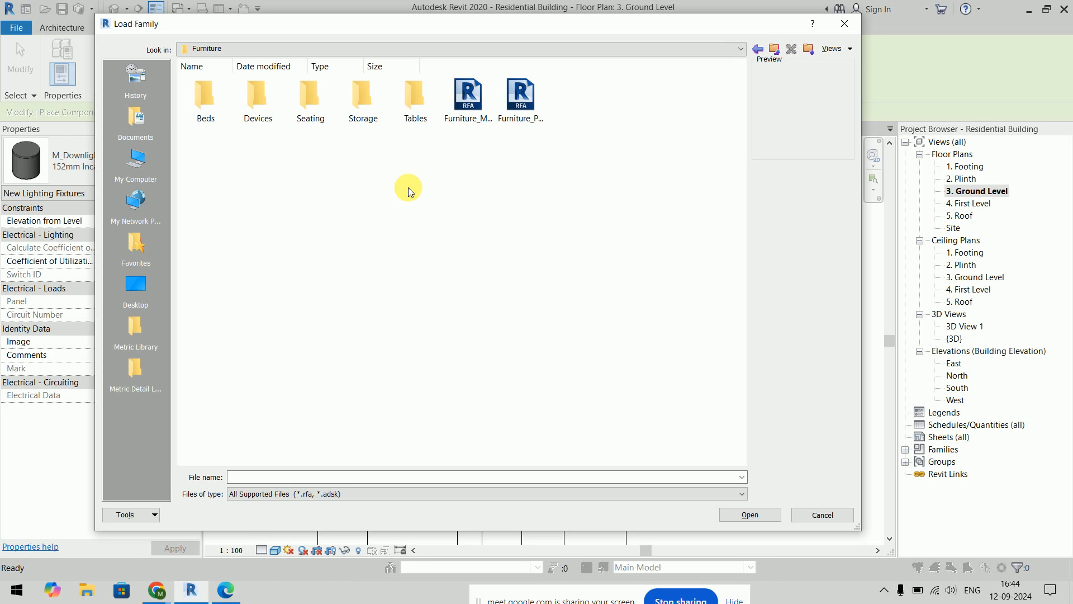
double_click(197, 105)
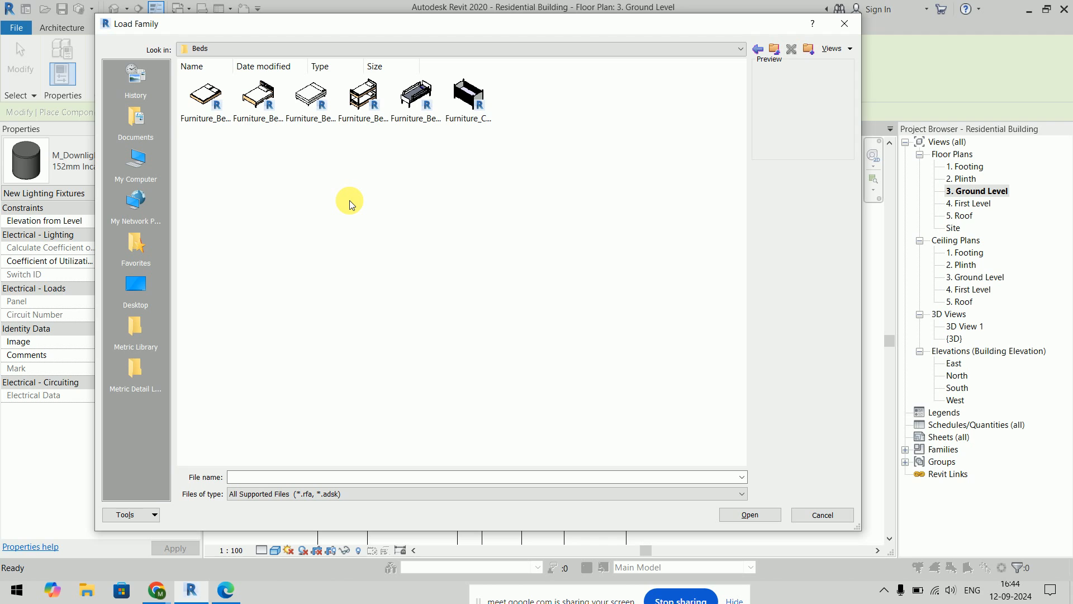
left_click(311, 97)
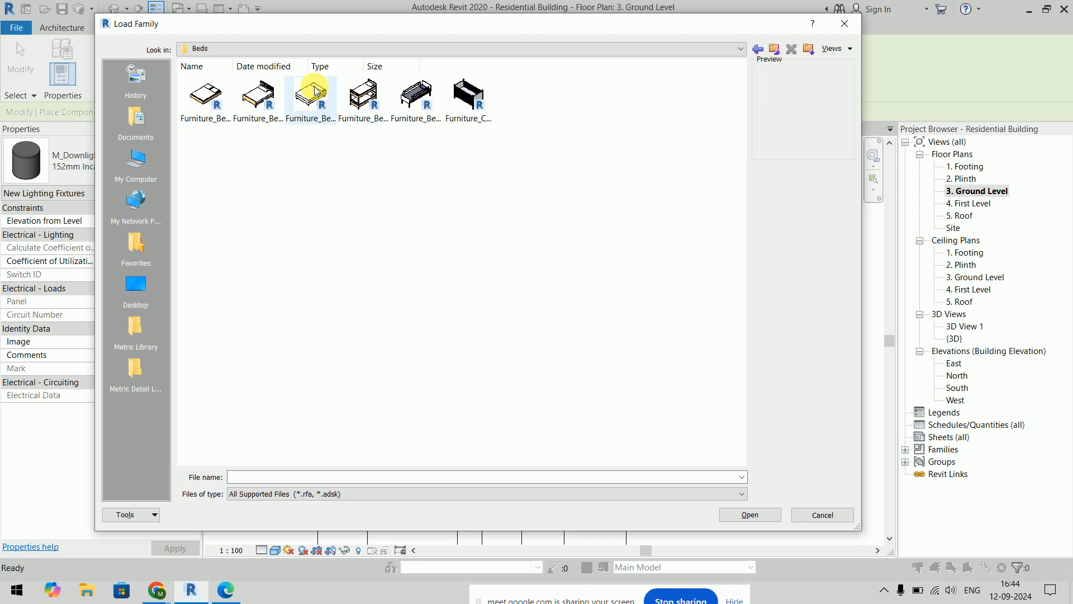
left_click(749, 514)
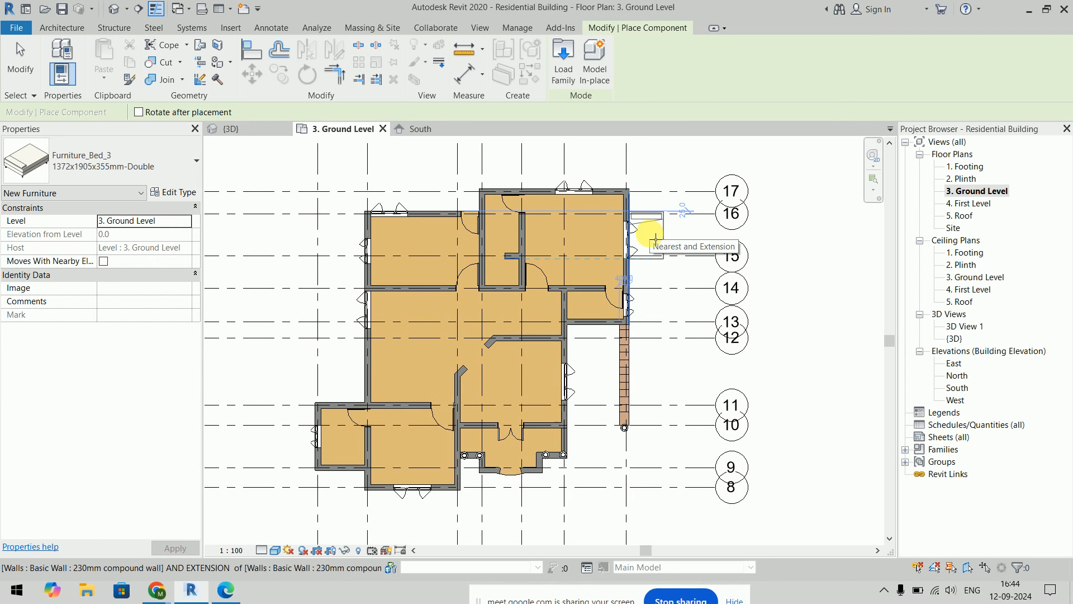
Step: Place the 1372x1905x355mm-Double bed in the upper-right bedroom, rotated so its pillow end meets the exterior window wall
scroll(576, 229, "up", 5)
middle_click_drag(591, 231, 507, 298)
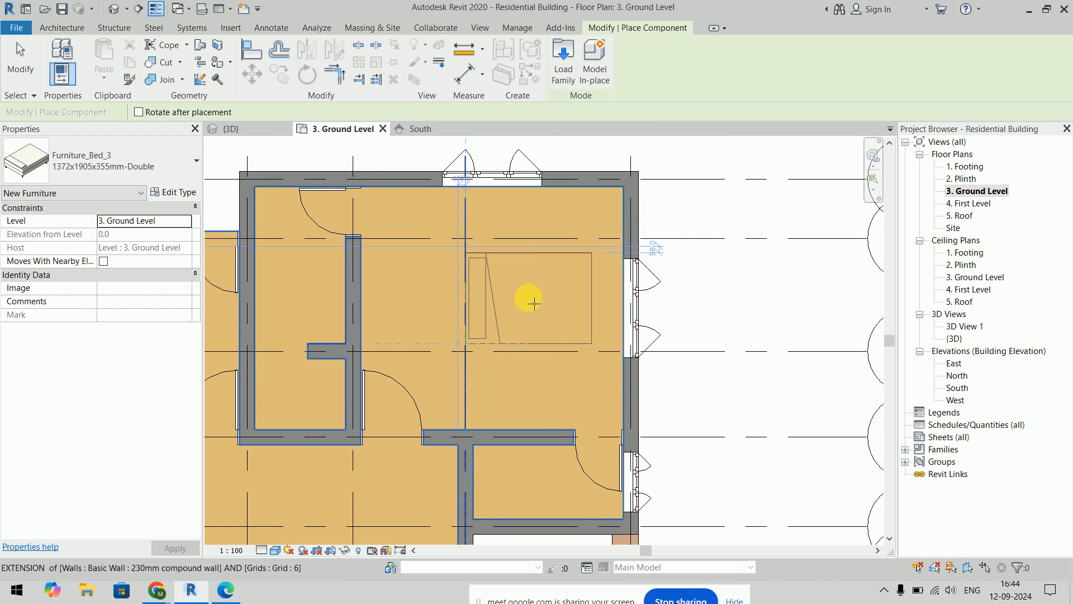
key("space")
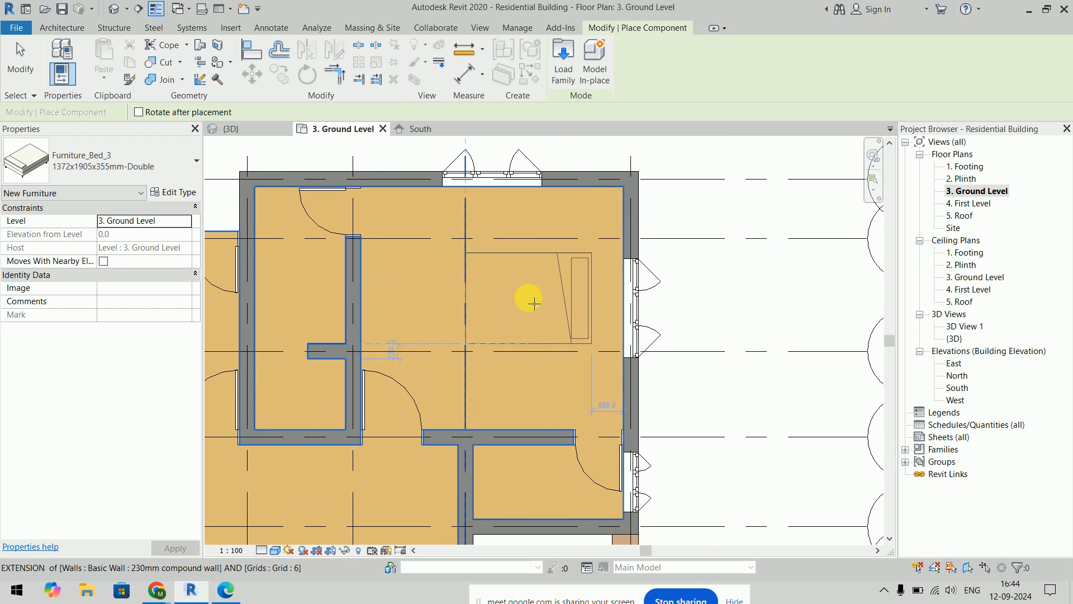
scroll(534, 303, "up", 3)
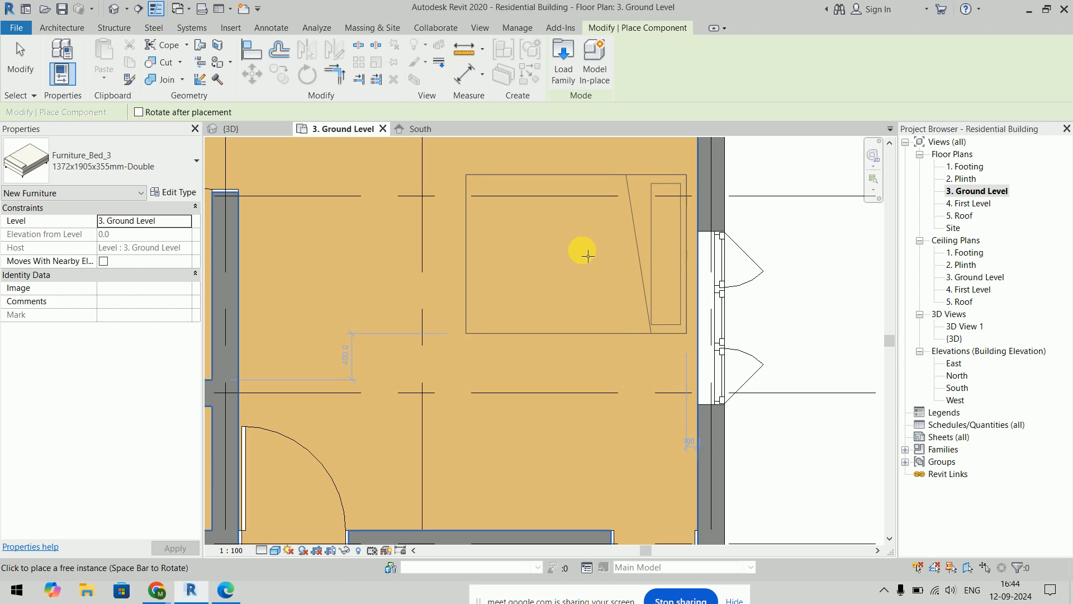
left_click(575, 352)
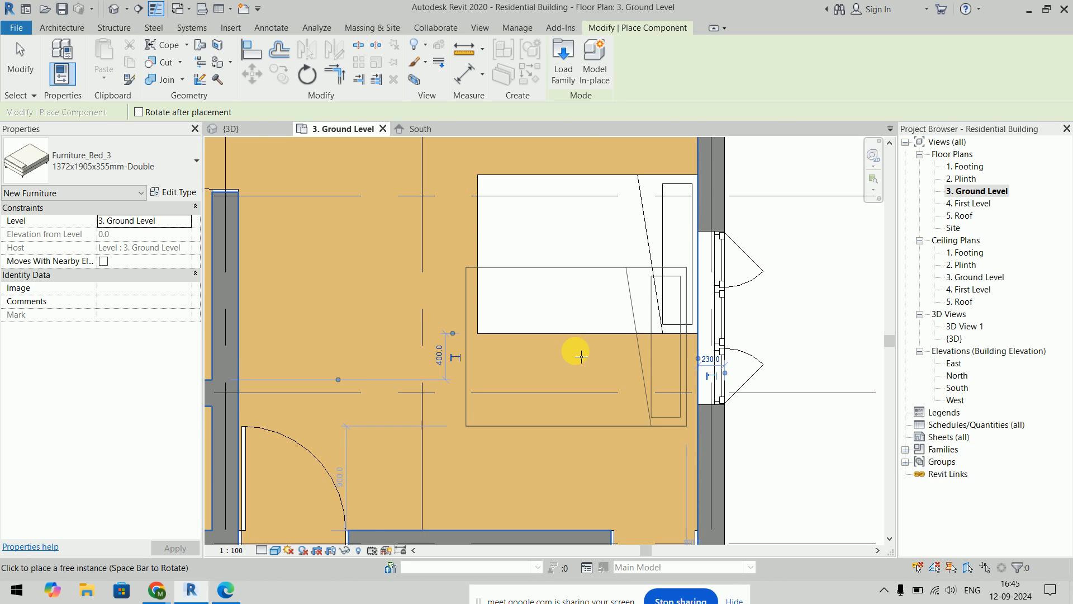
scroll(575, 352, "down", 3)
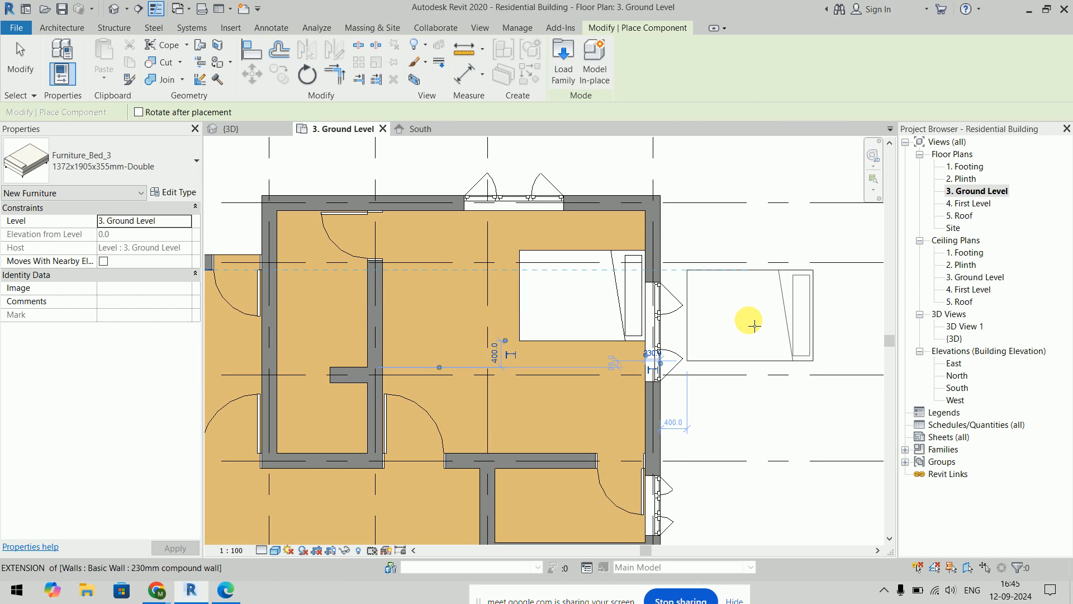
key("Escape")
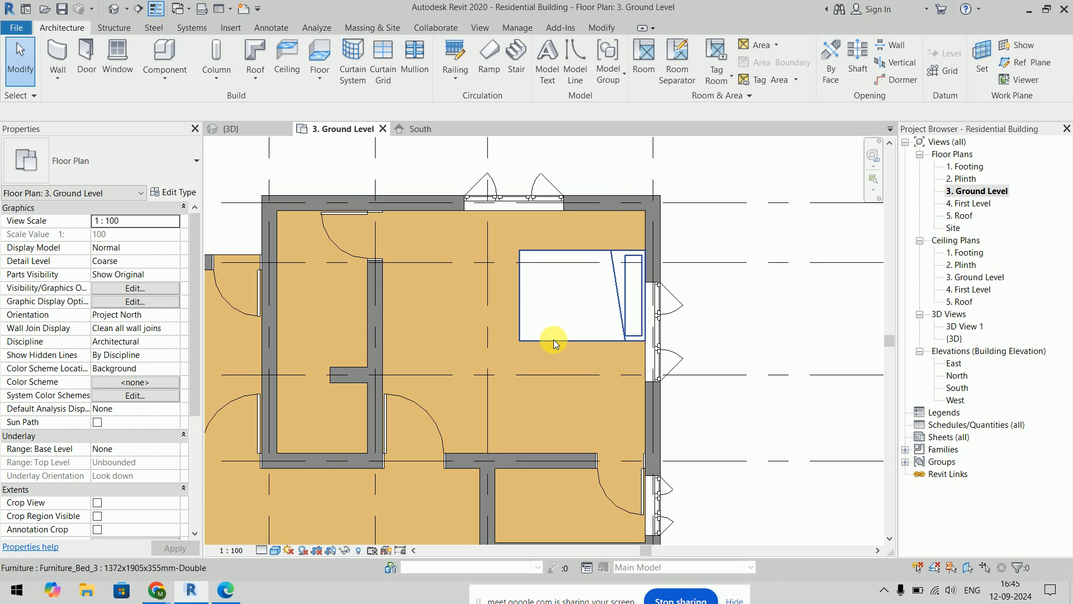
Step: Load the end table family Furniture_Table_End from the library's Furniture > Tables folder, previewing several other tables first
left_click(161, 50)
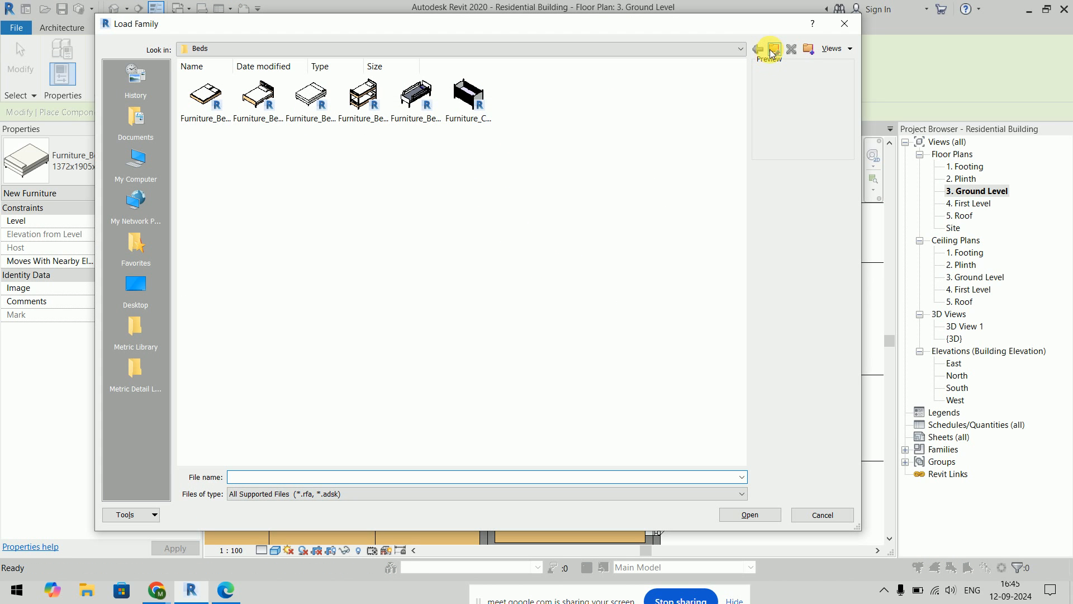
left_click(773, 52)
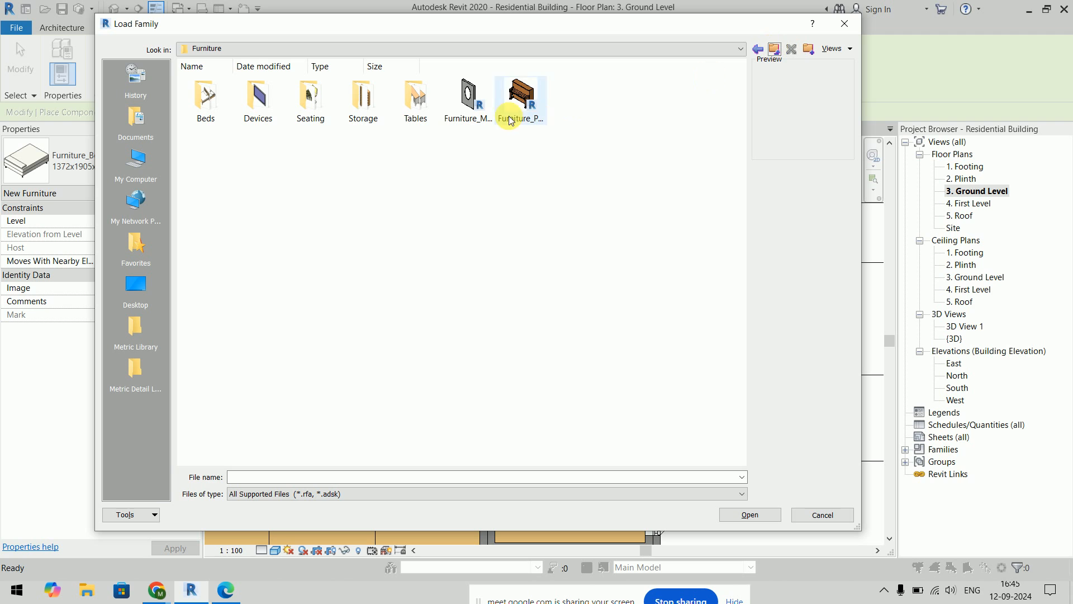
double_click(420, 111)
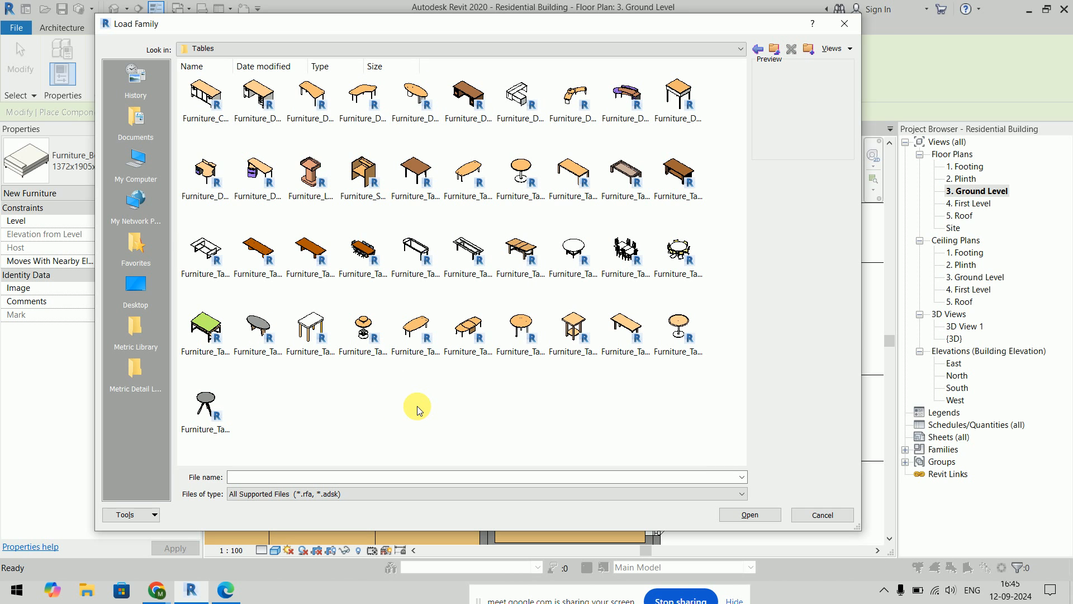
left_click(679, 115)
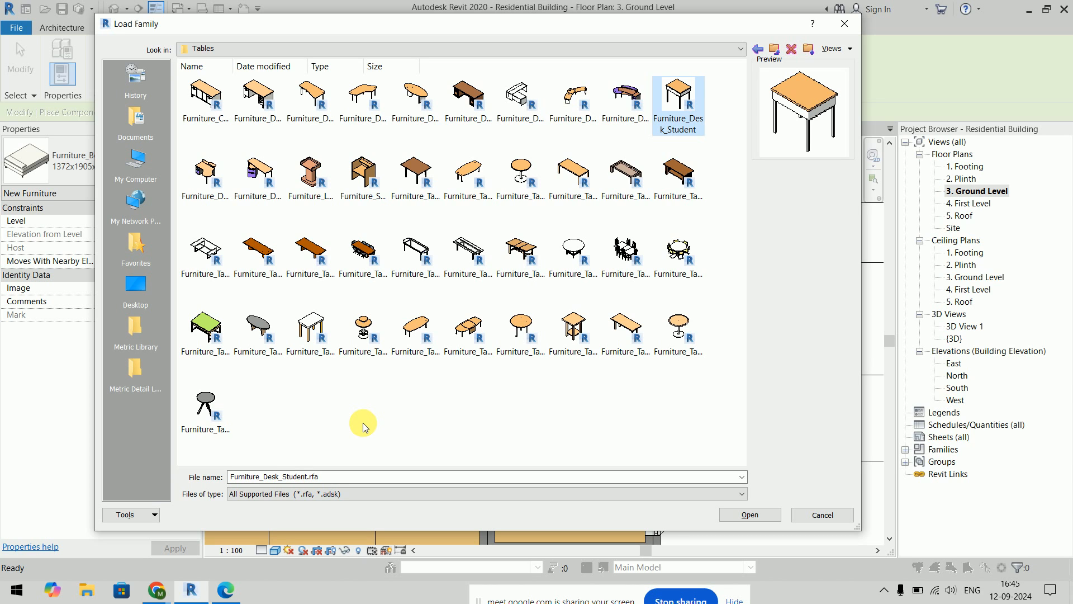
left_click(414, 189)
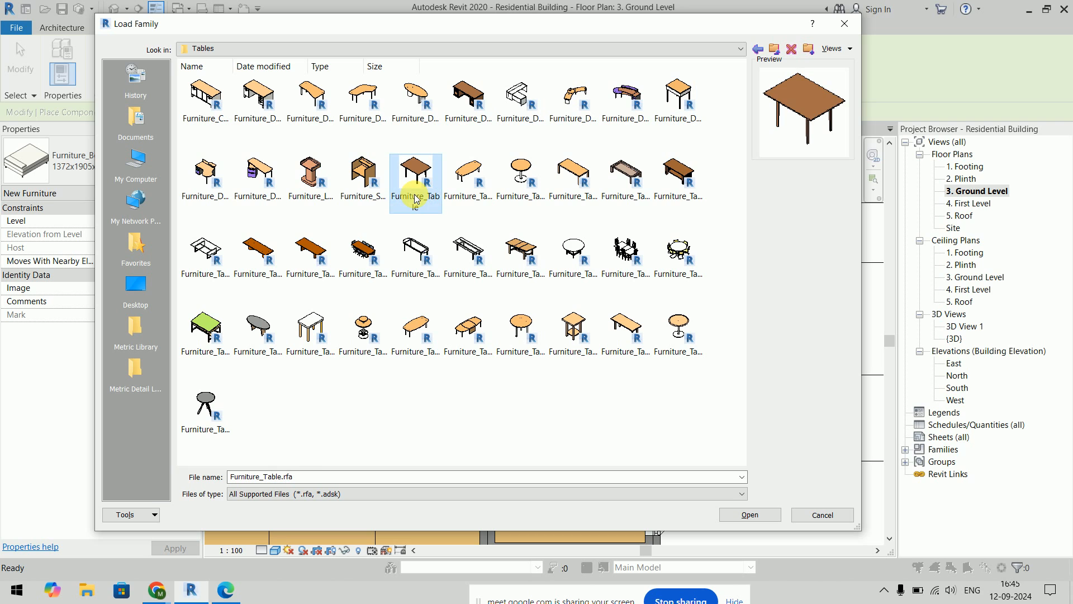
left_click(528, 200)
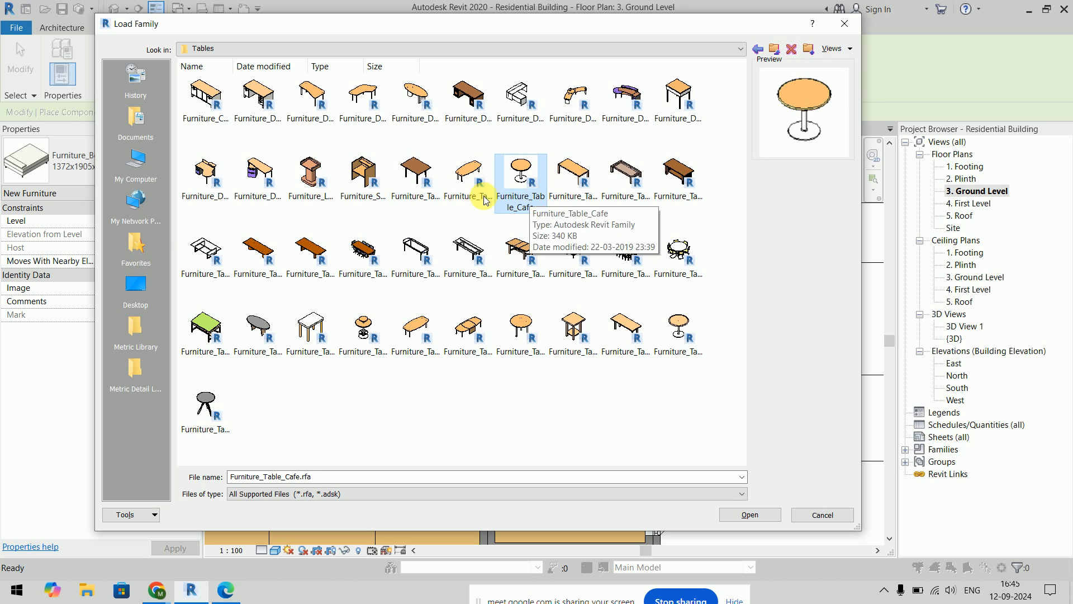
left_click(469, 177)
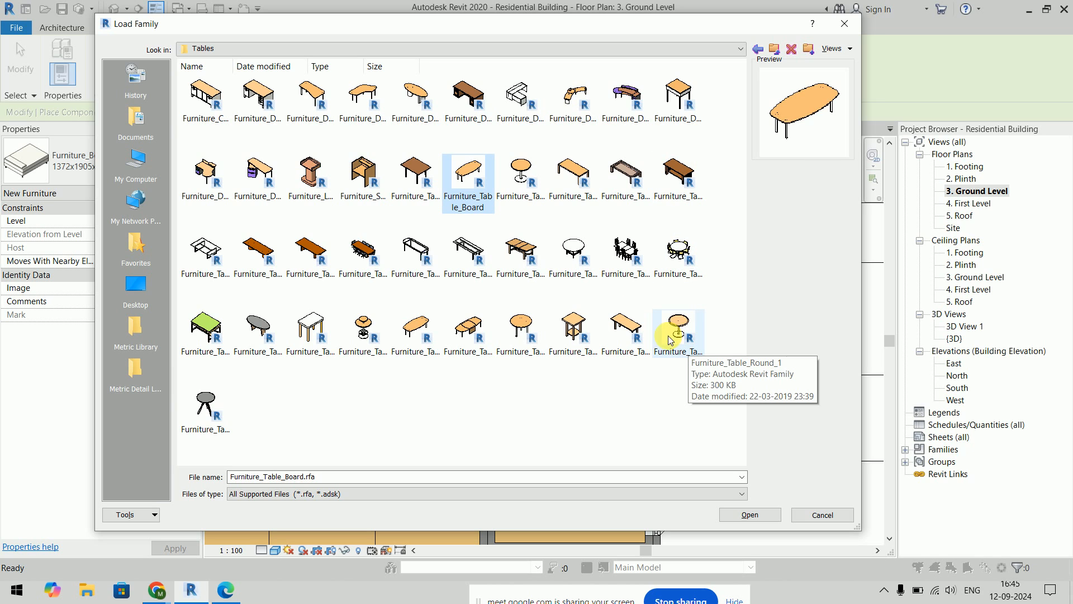
left_click(310, 337)
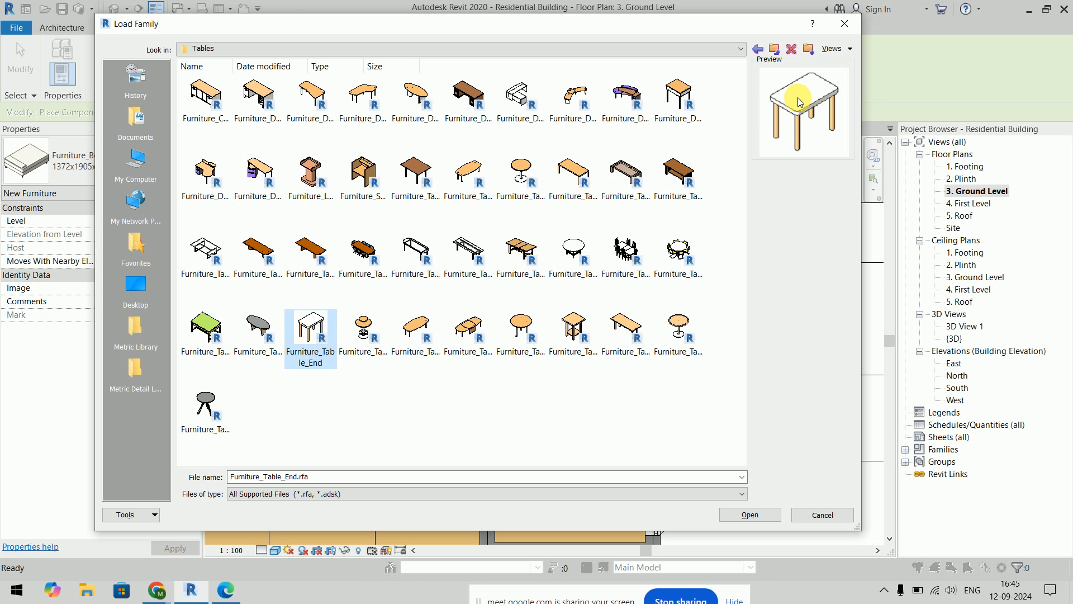
left_click(741, 511)
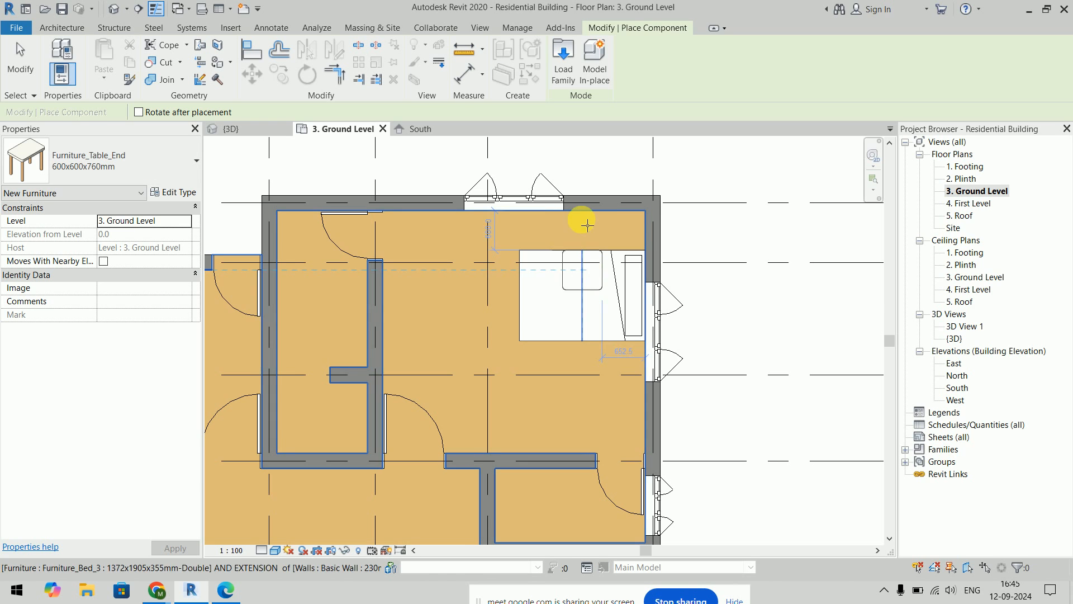
Step: Place the 600x600x760mm end table in the bedroom's upper-right corner, against both walls beside the bed's pillow end
left_click(171, 161)
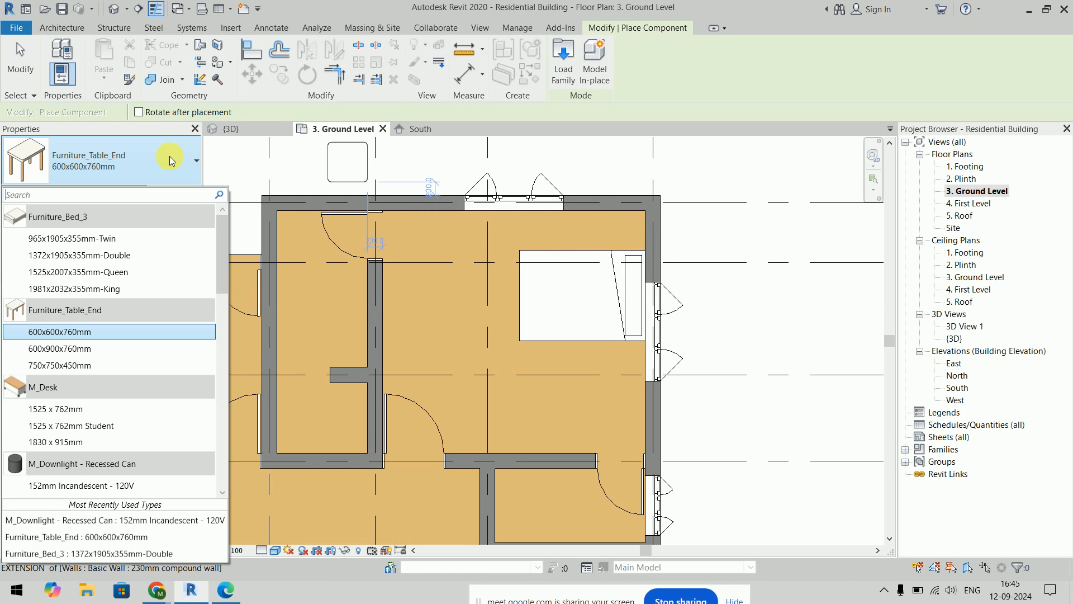
left_click(171, 161)
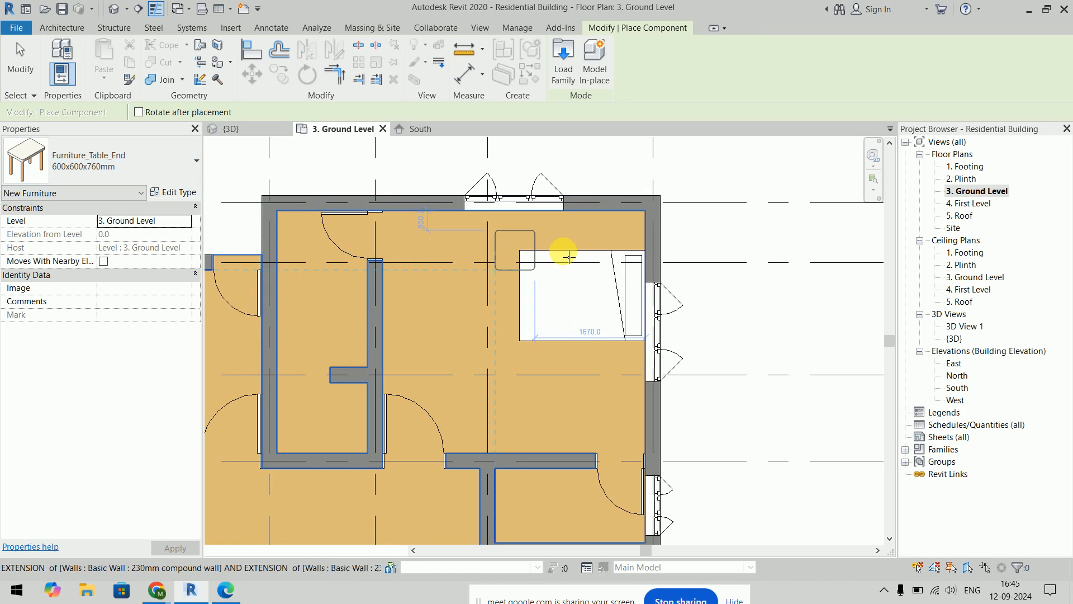
scroll(617, 247, "up", 4)
scroll(627, 228, "up", 2)
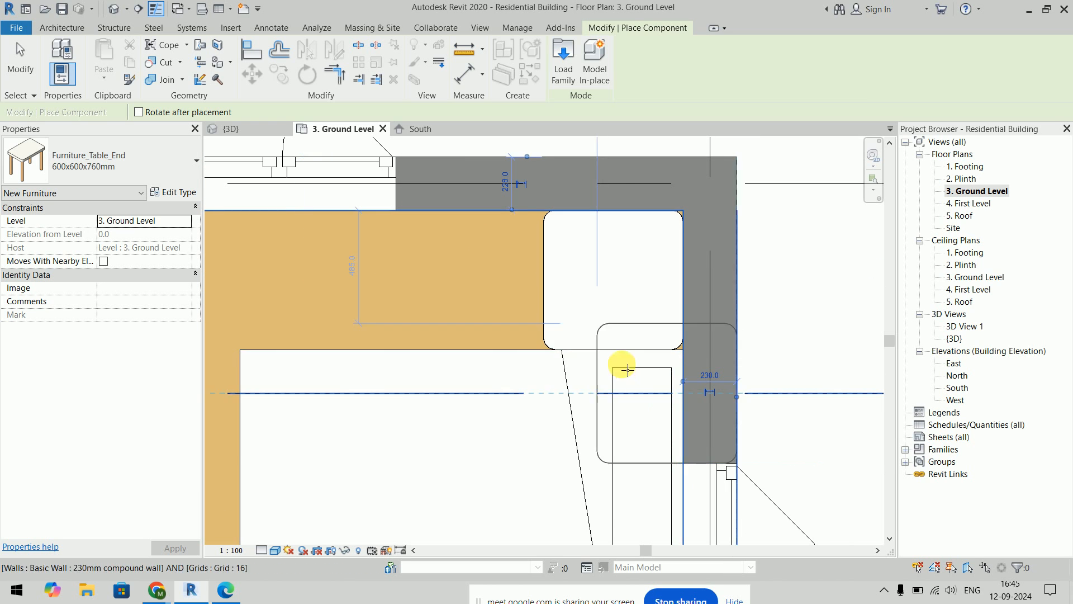
key("Escape")
key("Escape")
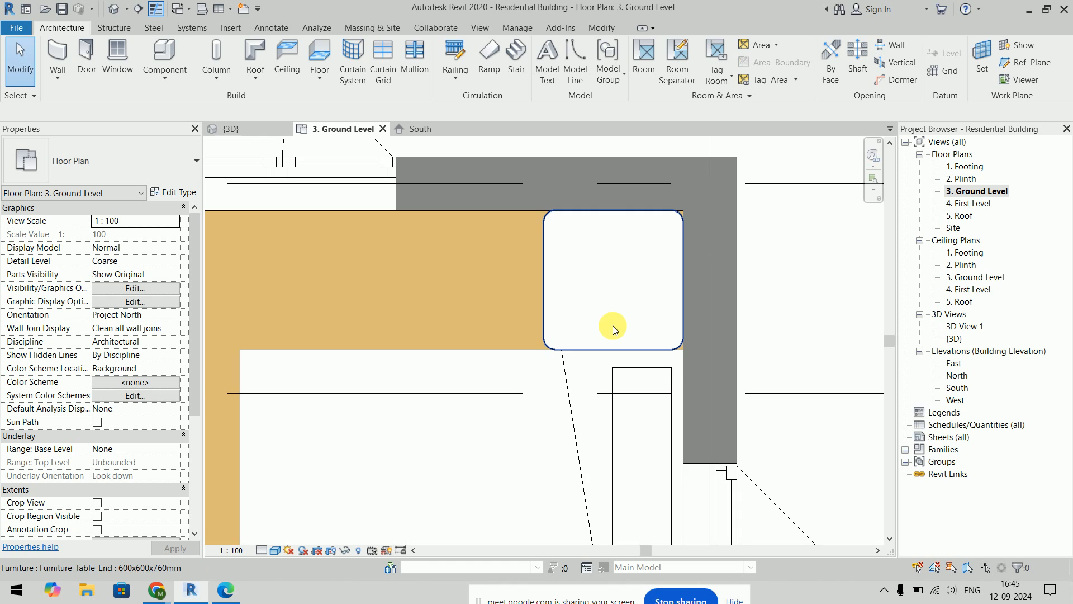
Step: Check the bedside table layout in the workbook plan and nudge the bed about 30 mm down, away from the end table
scroll(611, 327, "down", 4)
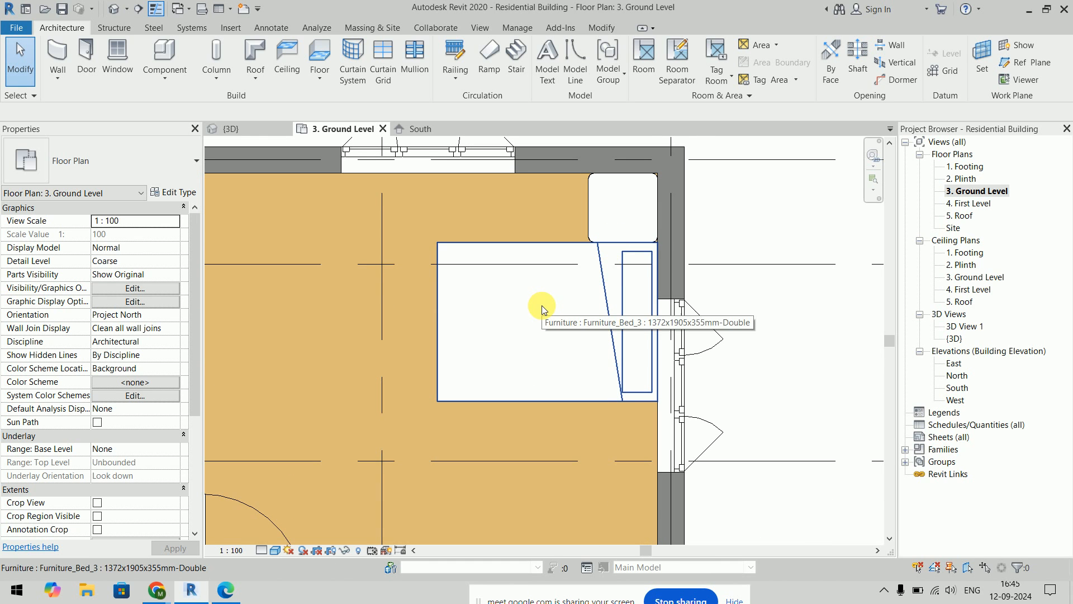
key("alt+Tab")
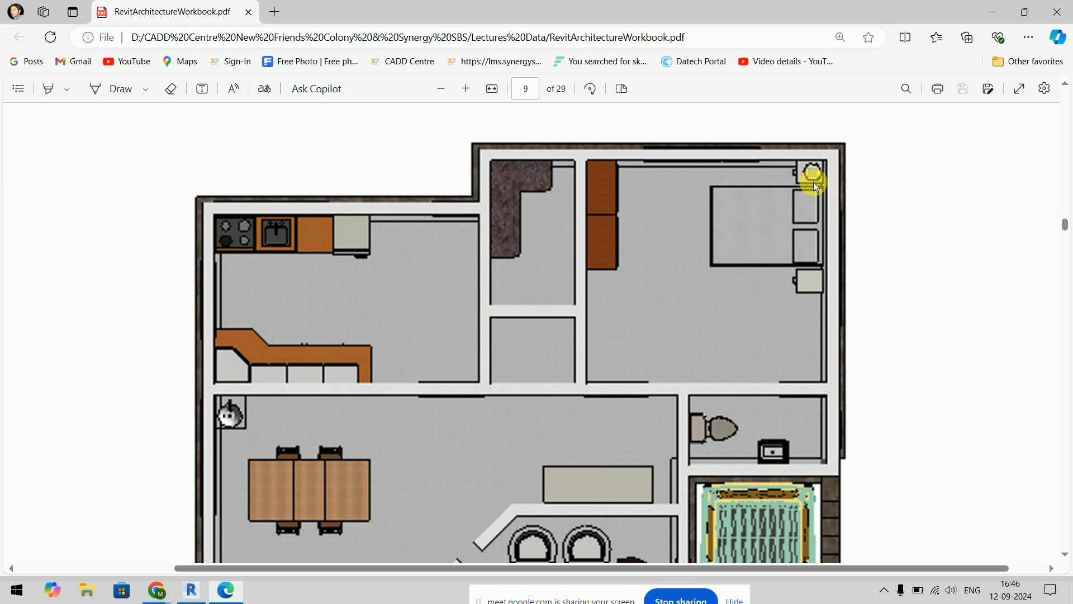
key("alt+Tab")
left_click(569, 267)
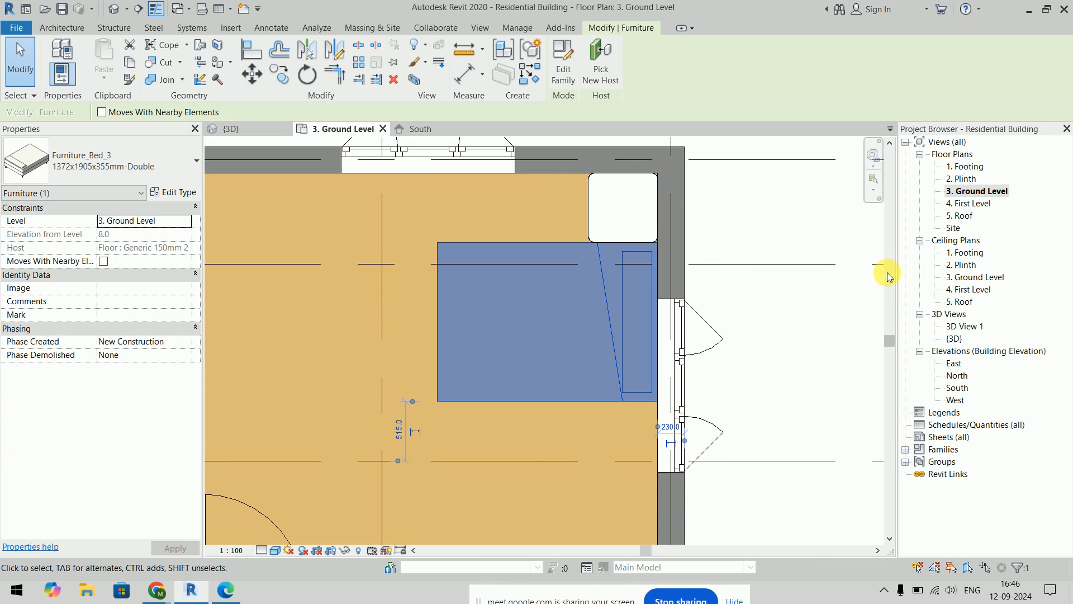
key("Down")
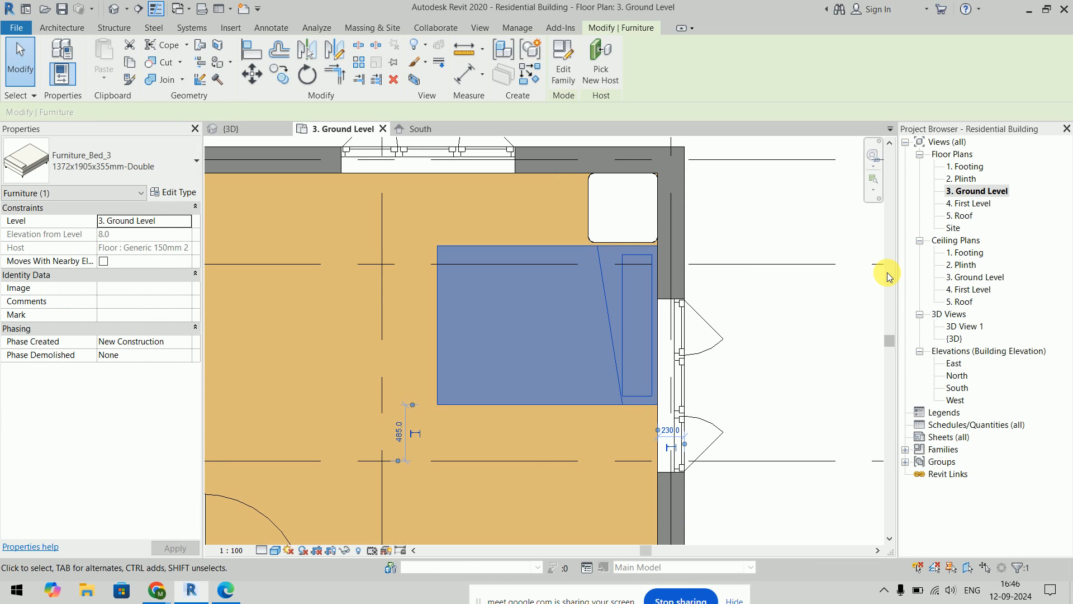
key("Down")
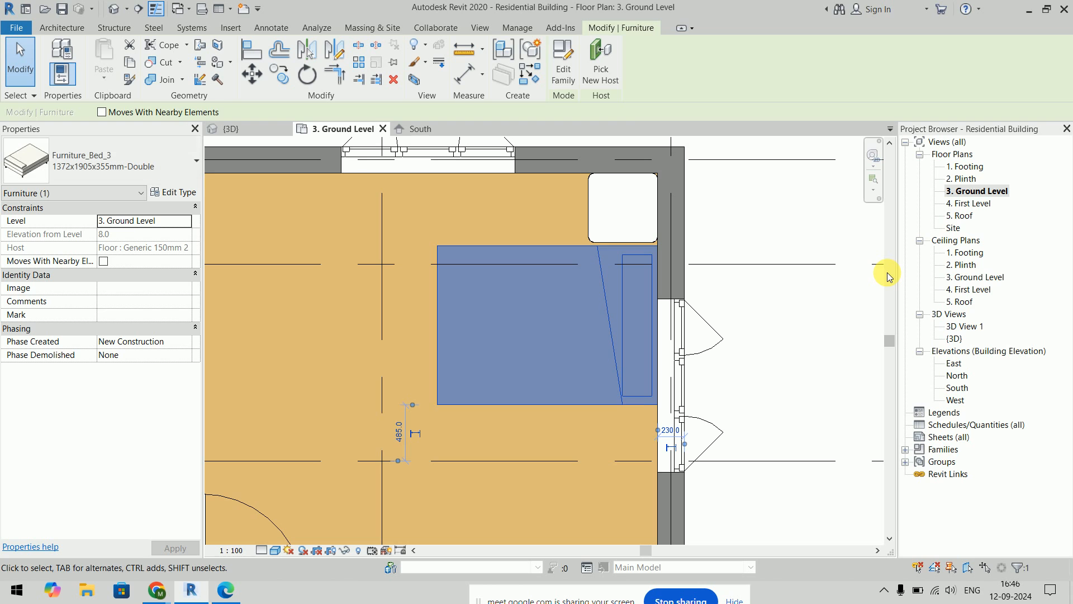
left_click(800, 218)
Step: Mirror a copy of the end table to the bed's other side, using a drawn horizontal axis through the bed's middle
left_click(598, 205)
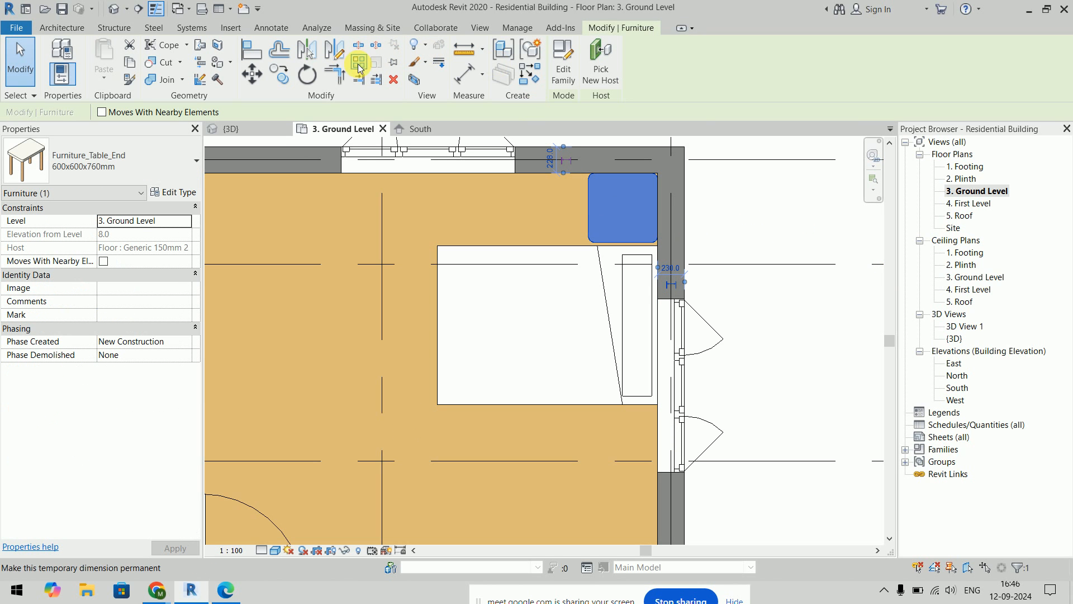
left_click(334, 53)
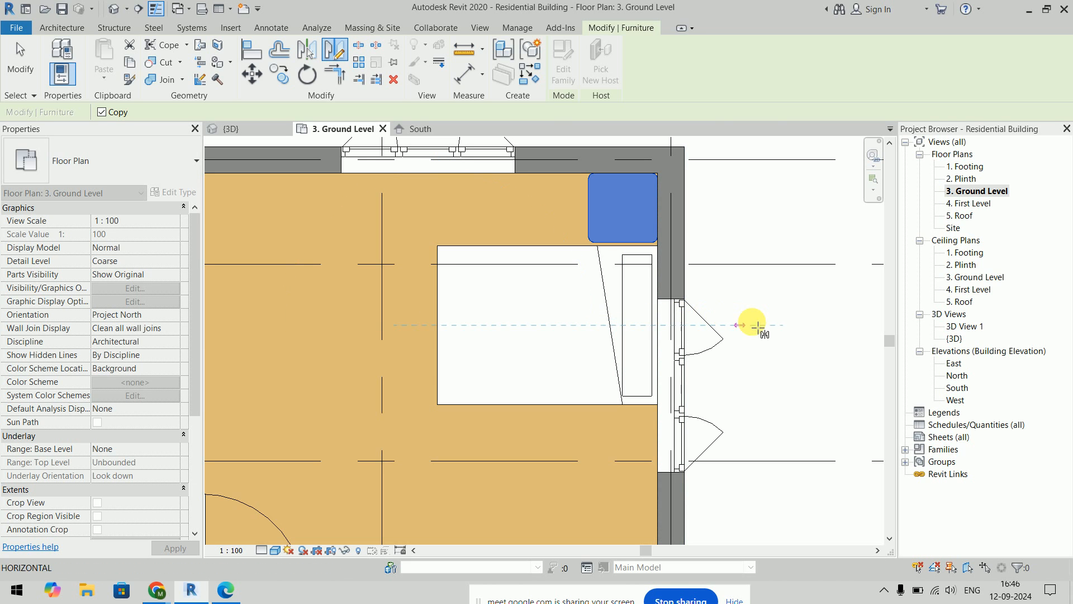
left_click(772, 385)
left_click(758, 358)
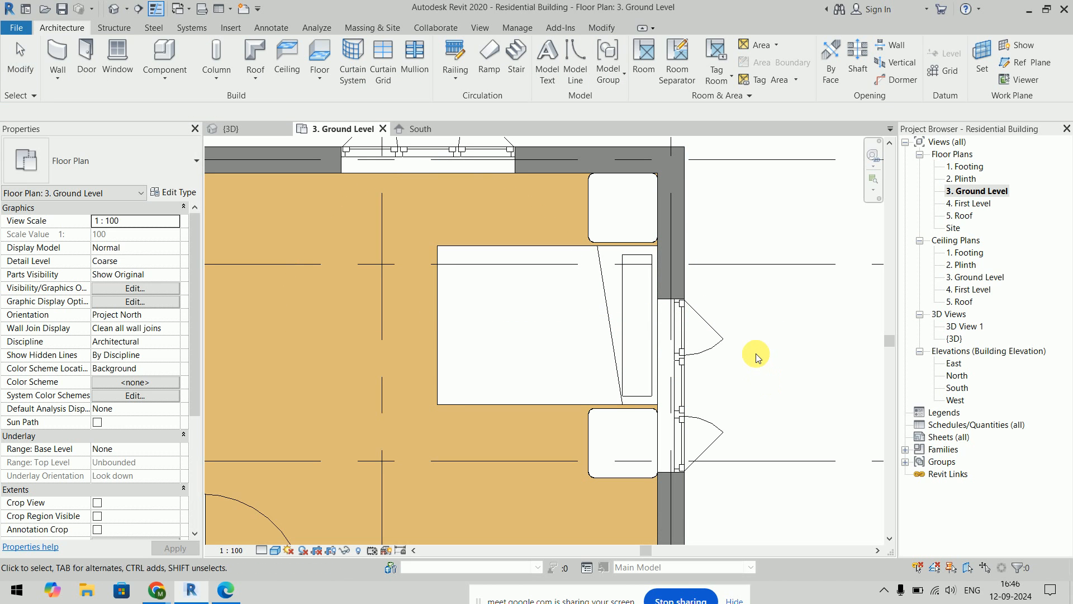
scroll(752, 344, "down", 2)
middle_click_drag(751, 343, 677, 316)
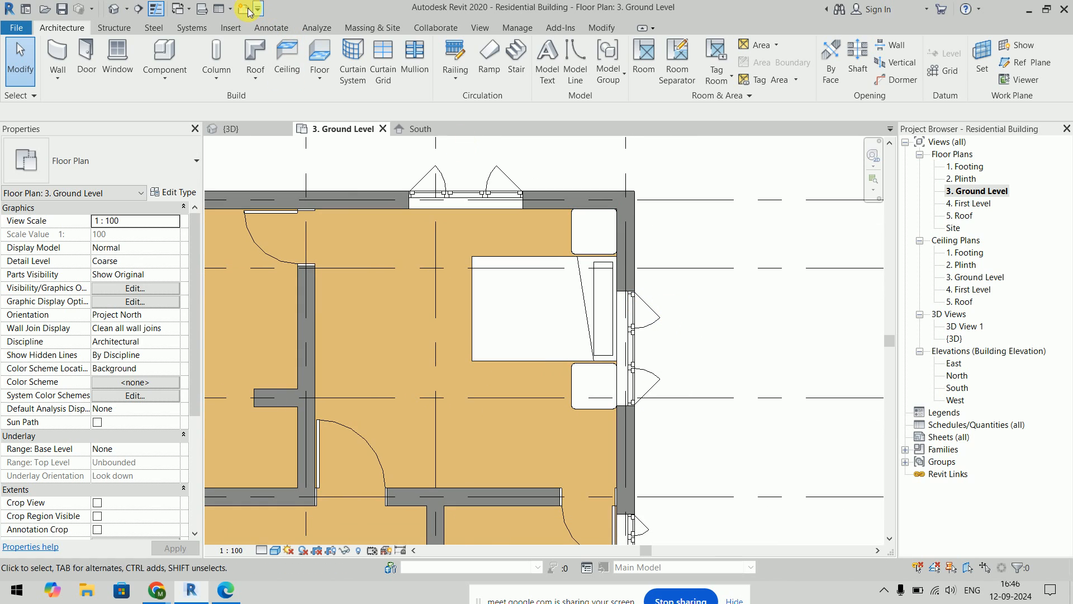
left_click(139, 8)
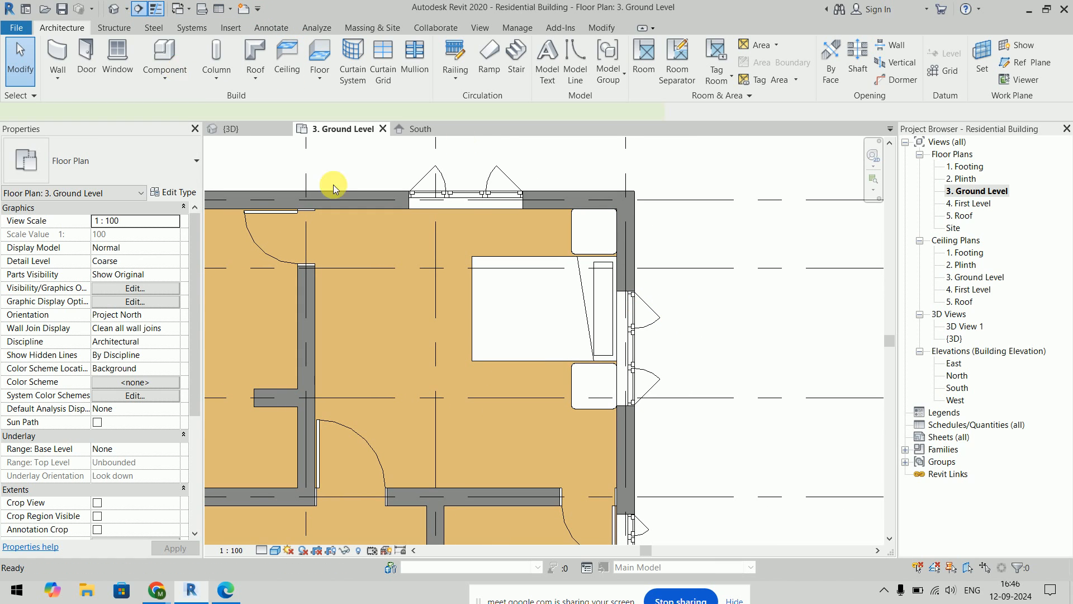
left_click(470, 162)
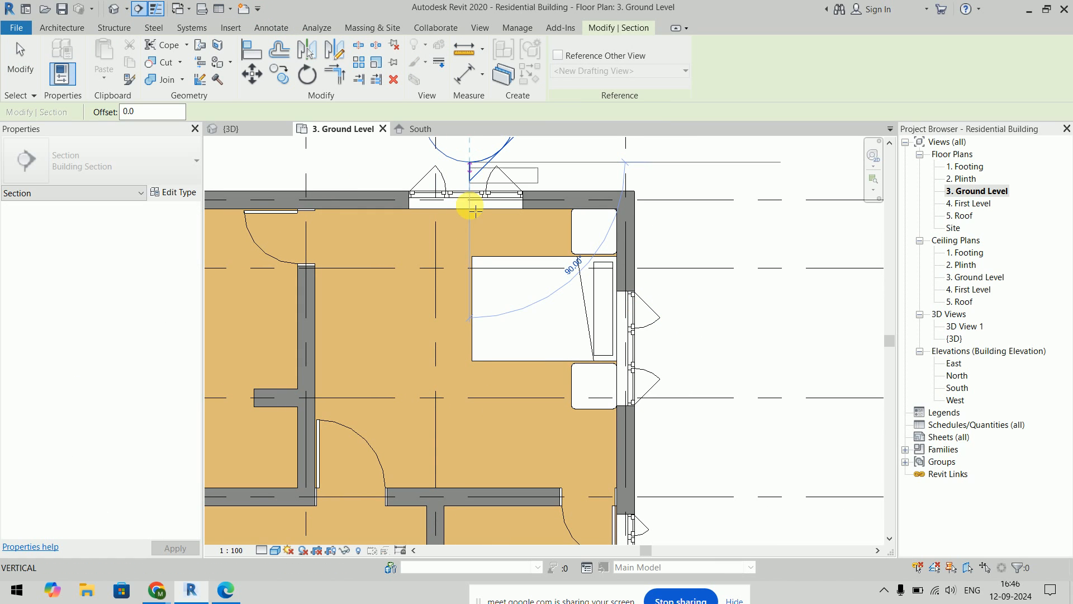
left_click(459, 527)
key("ctrl+z")
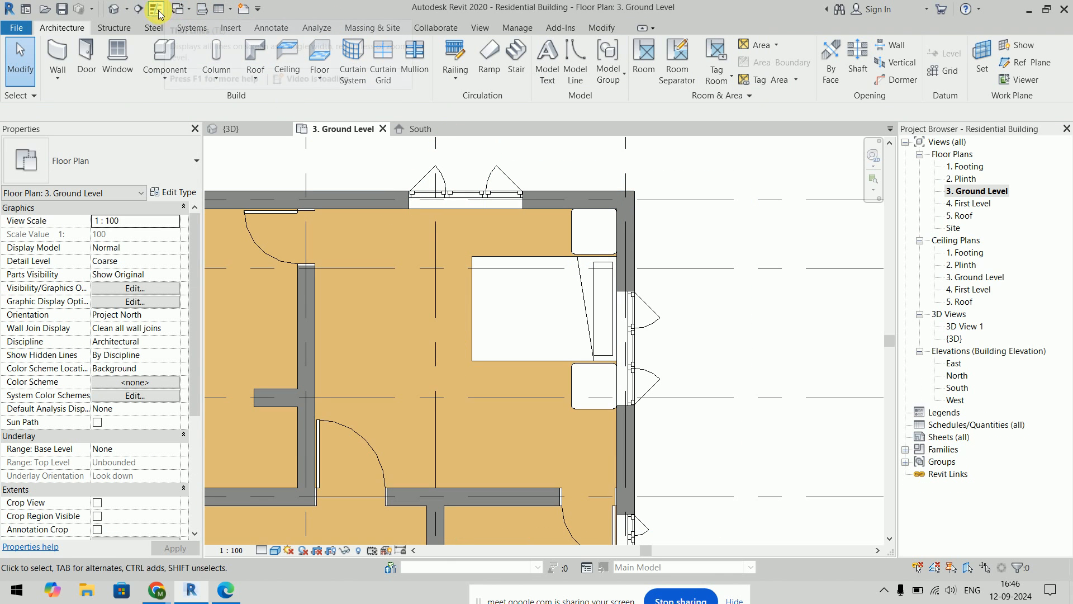
Step: Draw a vertical building section through the upper-right bedroom just past the foot of the bed, looking toward the bed
left_click(139, 9)
scroll(464, 190, "down", 2)
left_click(454, 162)
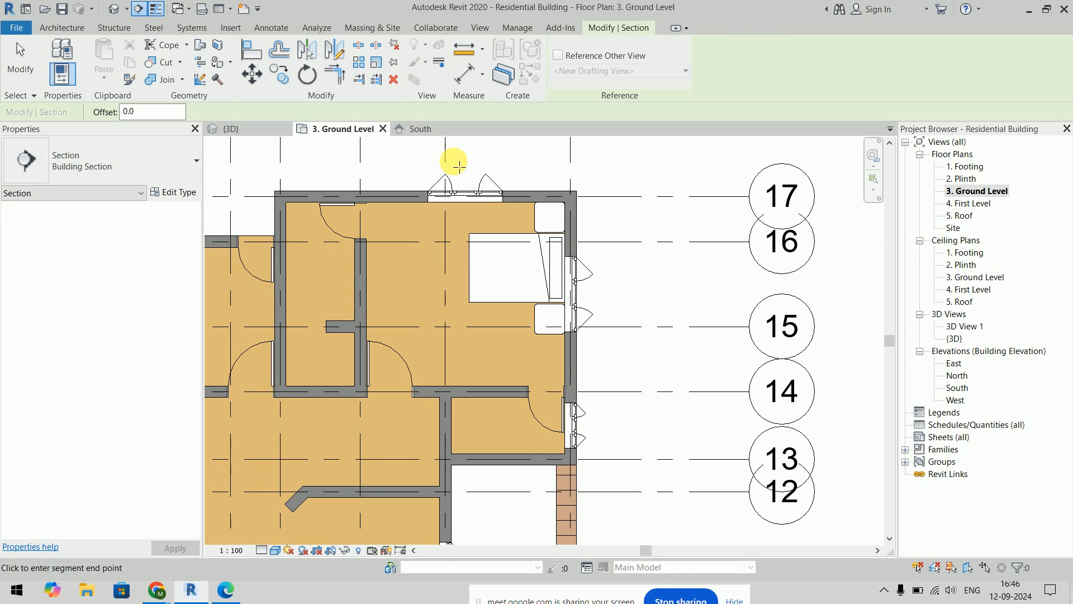
left_click(456, 363)
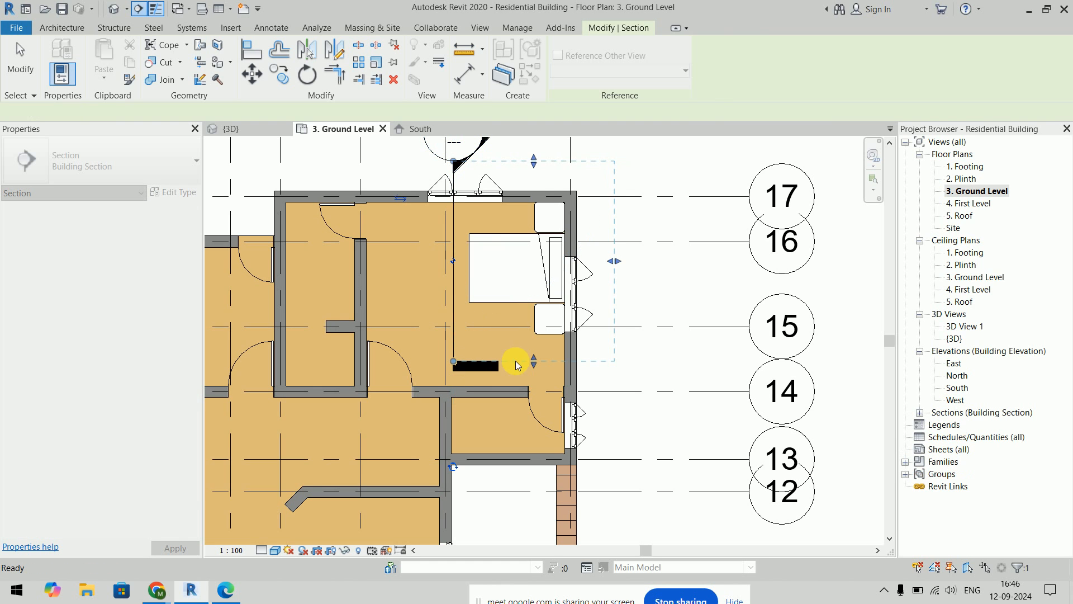
key("Escape")
left_click(656, 283)
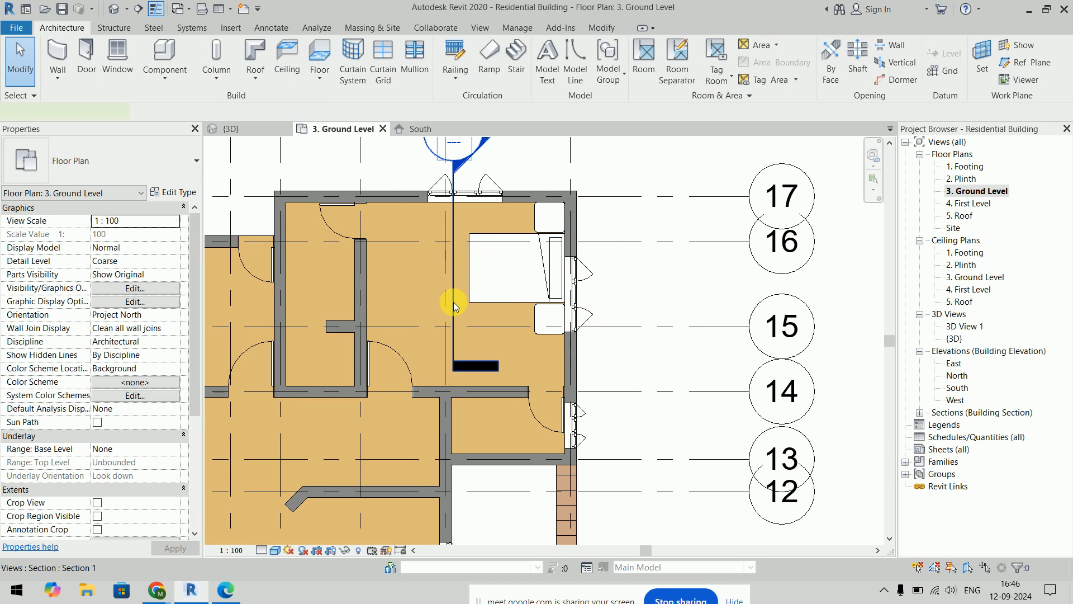
Step: Open the new bedroom section's view and set its visual style to Shaded
right_click(454, 302)
left_click(473, 330)
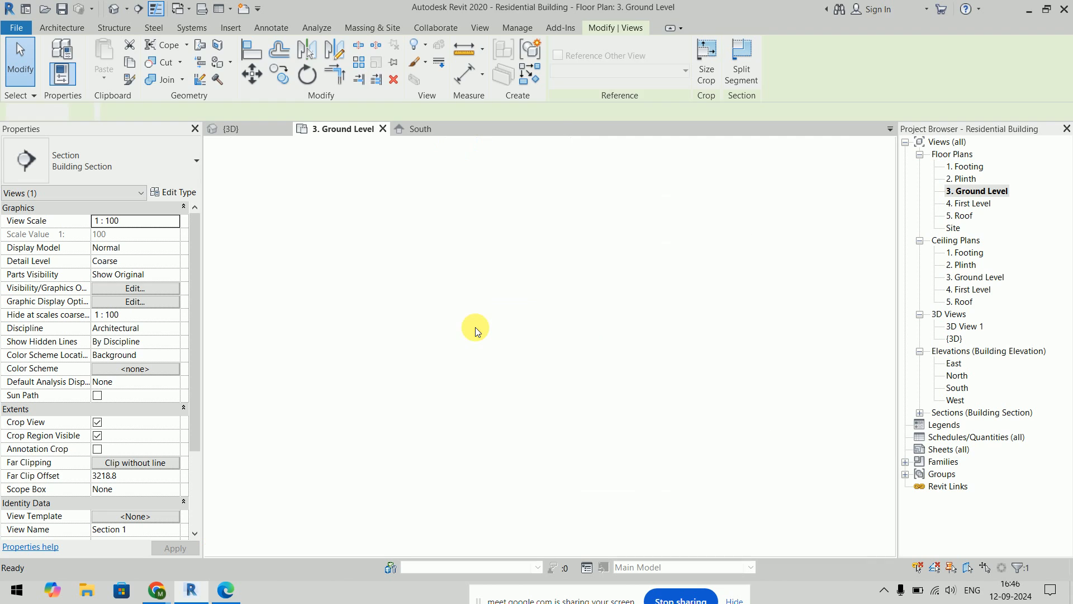
left_click(275, 550)
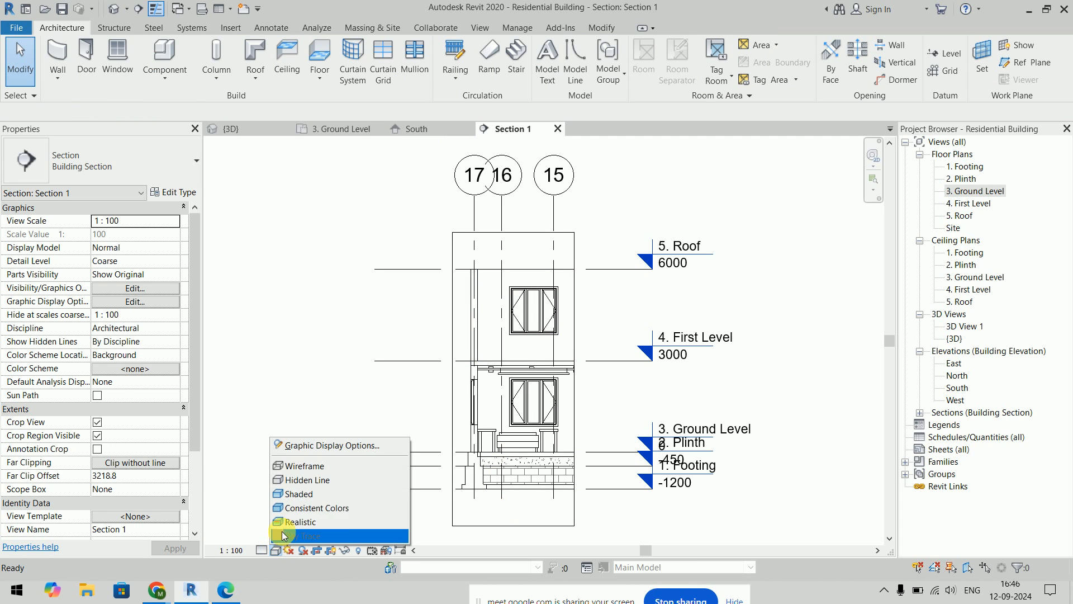
left_click(296, 493)
scroll(500, 508, "up", 5)
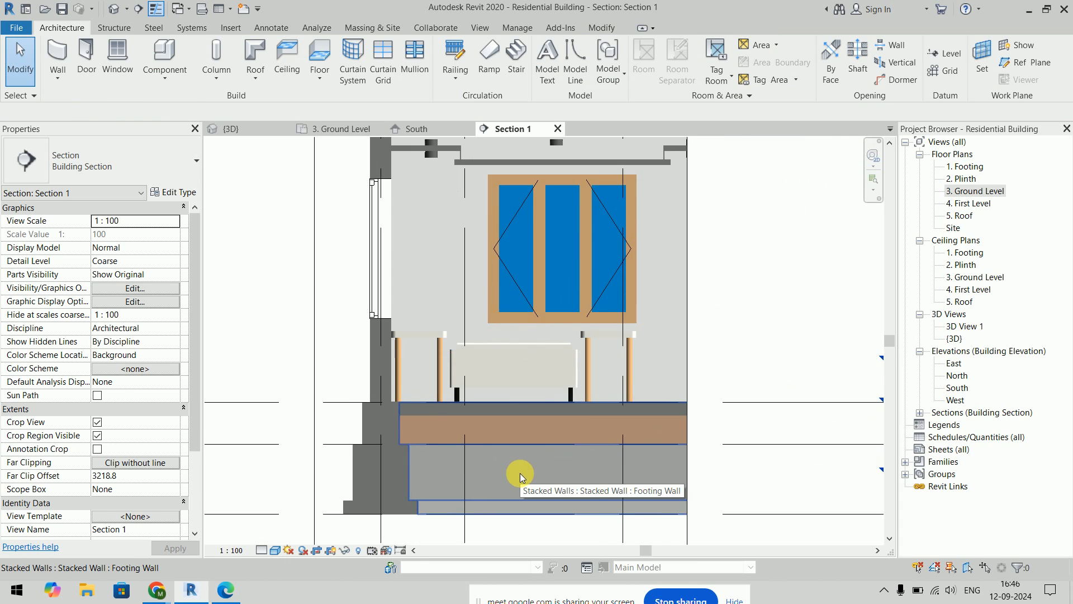
middle_click_drag(519, 430, 466, 443)
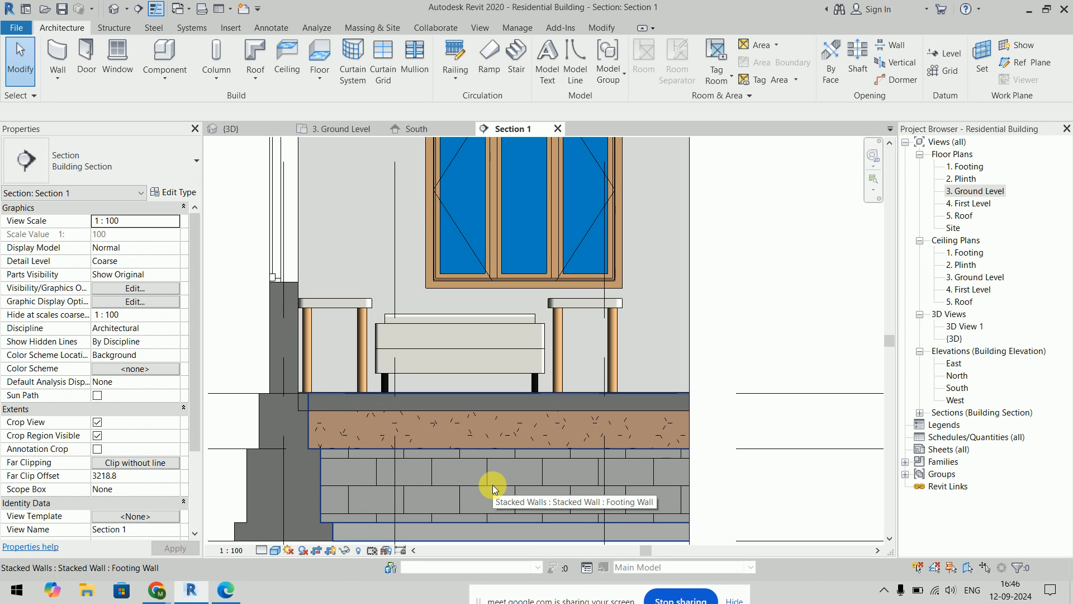
Step: Measure the height from the ground level line to the top of the bed's base with an aligned dimension
key("d")
key("i")
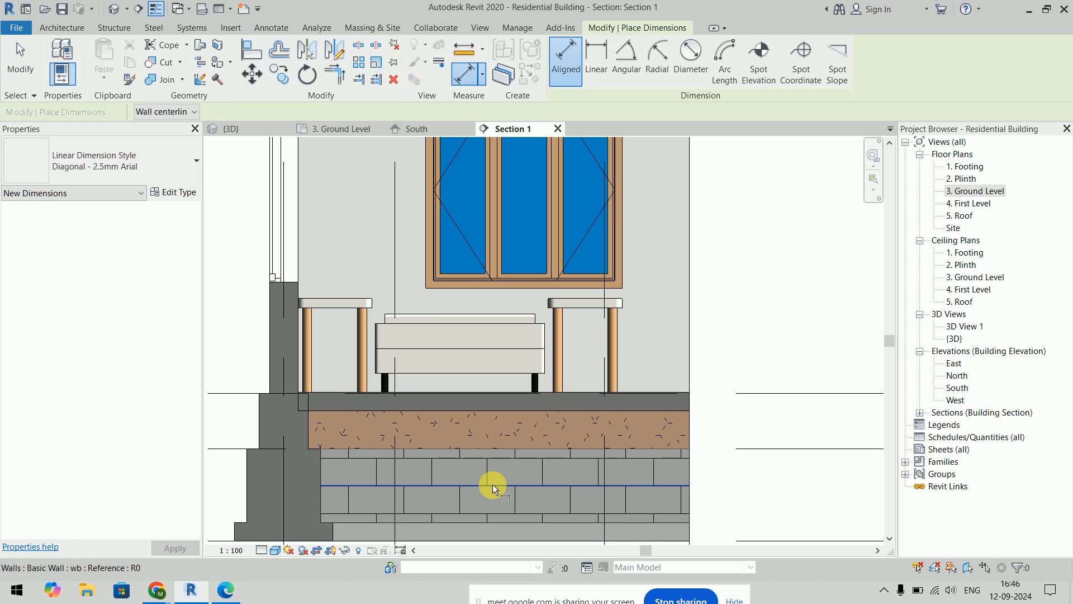
scroll(680, 394, "down", 2)
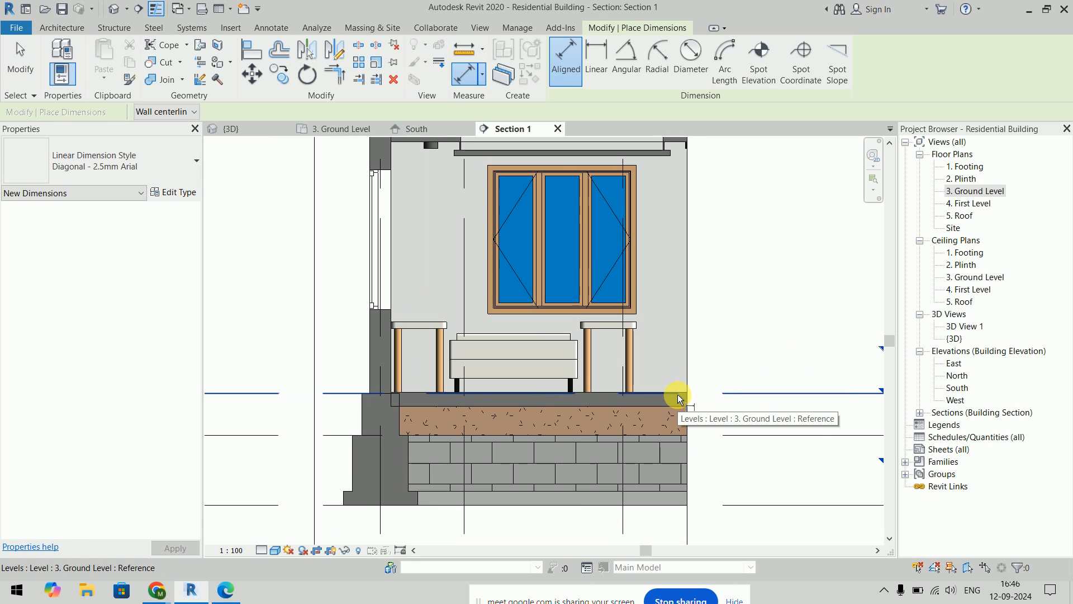
left_click(679, 399)
scroll(542, 362, "up", 3)
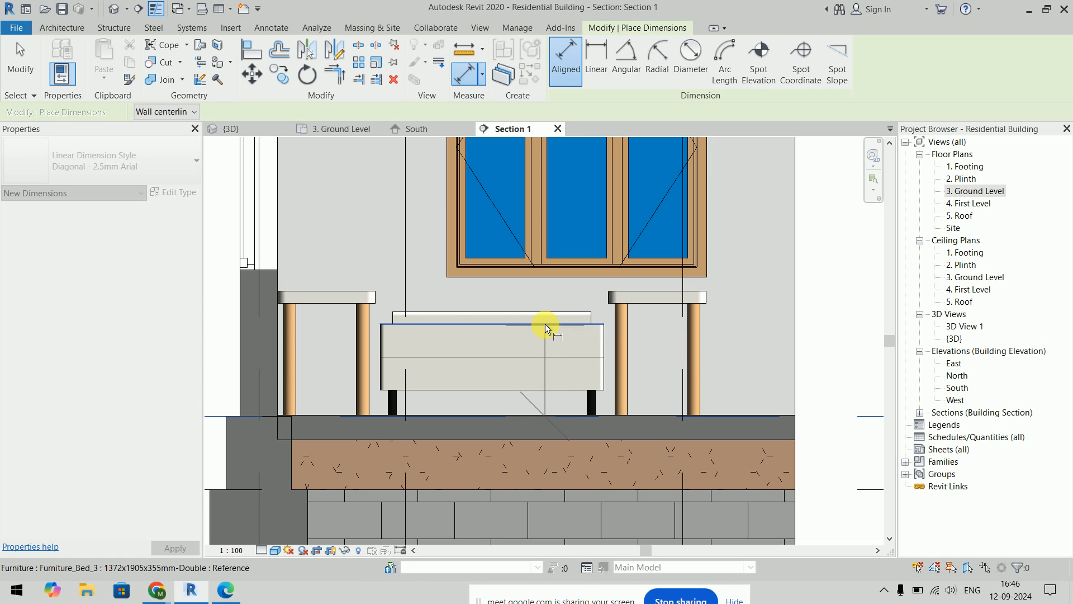
left_click(547, 324)
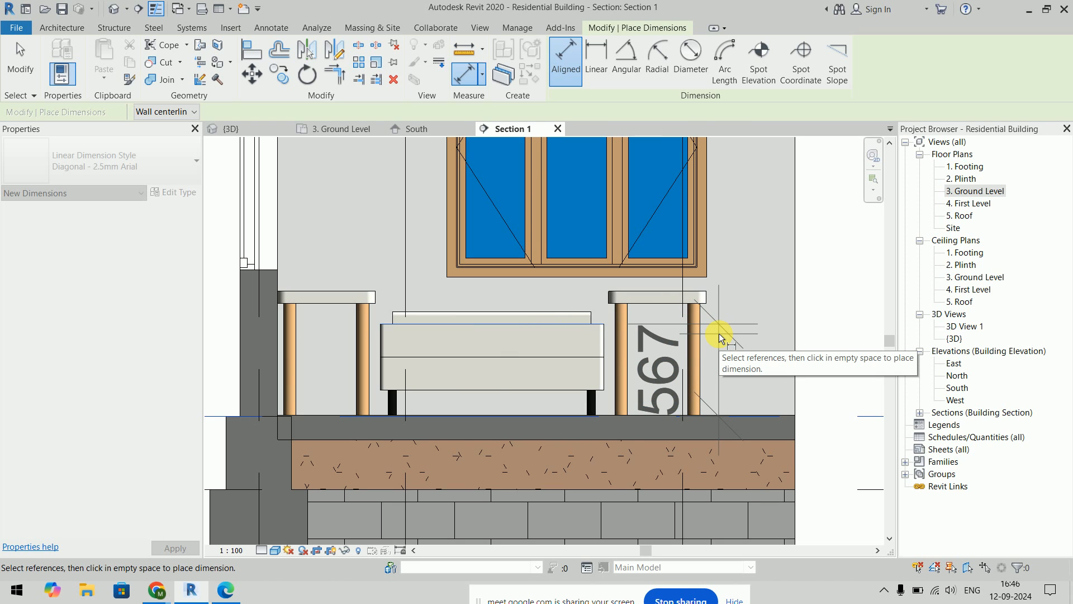
scroll(719, 333, "down", 2)
key("Escape")
key("Escape")
Step: Duplicate the type of both end tables beside the bed as 600x600x560 and set its height to 560 mm
left_click(614, 323)
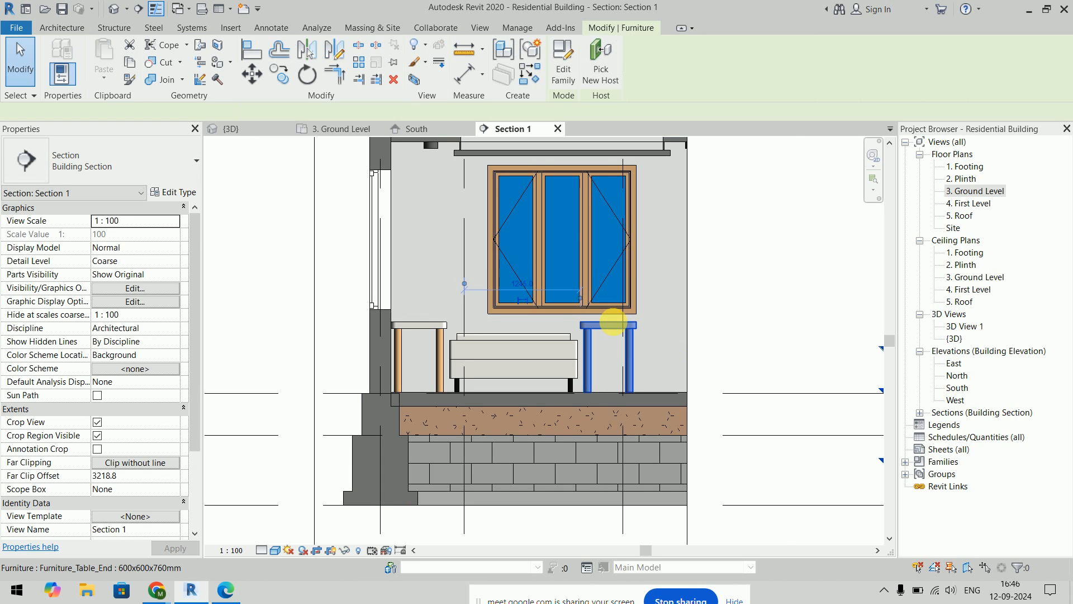
left_click(429, 328, "ctrl")
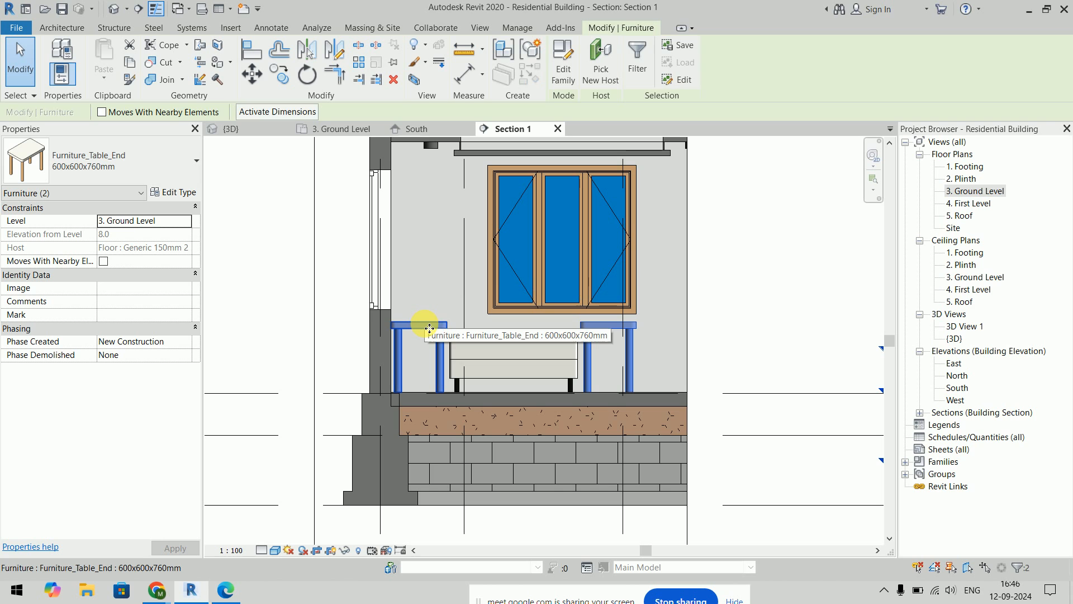
left_click(174, 192)
left_click(877, 88)
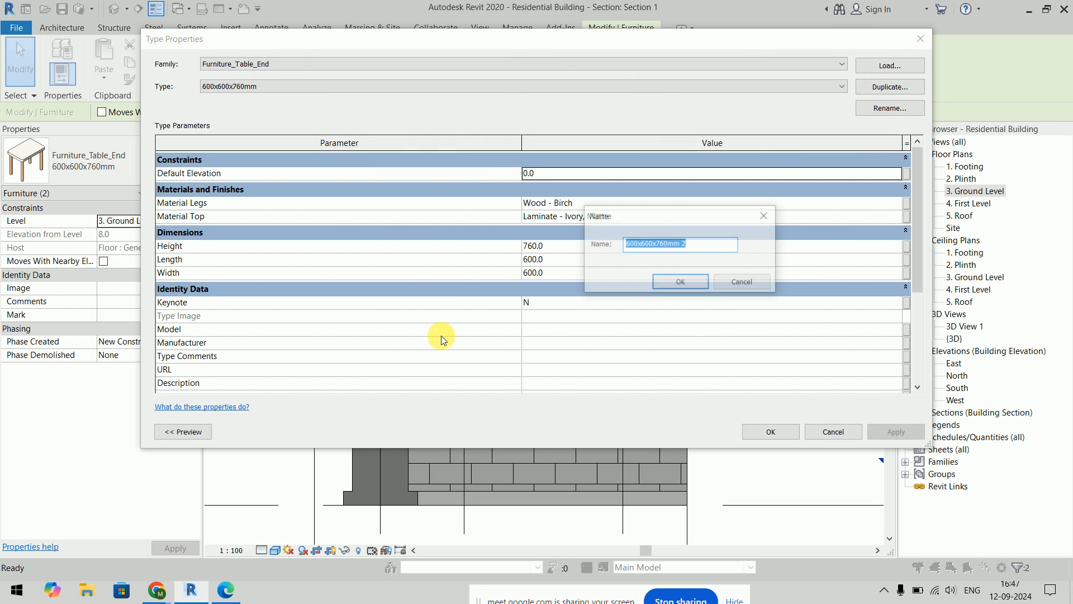
left_click(690, 244)
left_click_drag(691, 244, 676, 244)
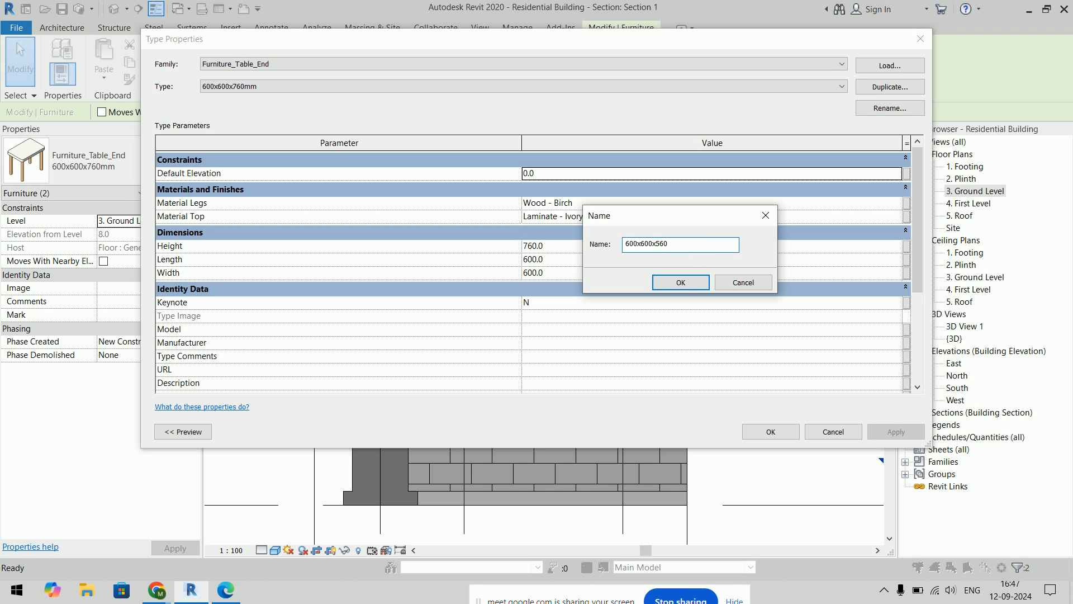
left_click(669, 283)
left_click(589, 247)
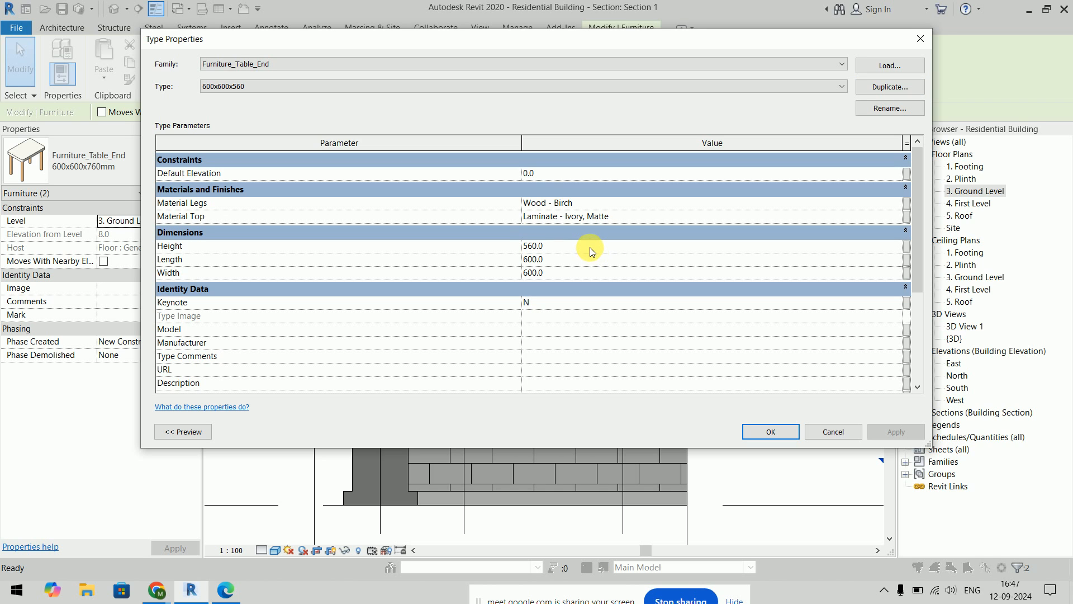
left_click(773, 431)
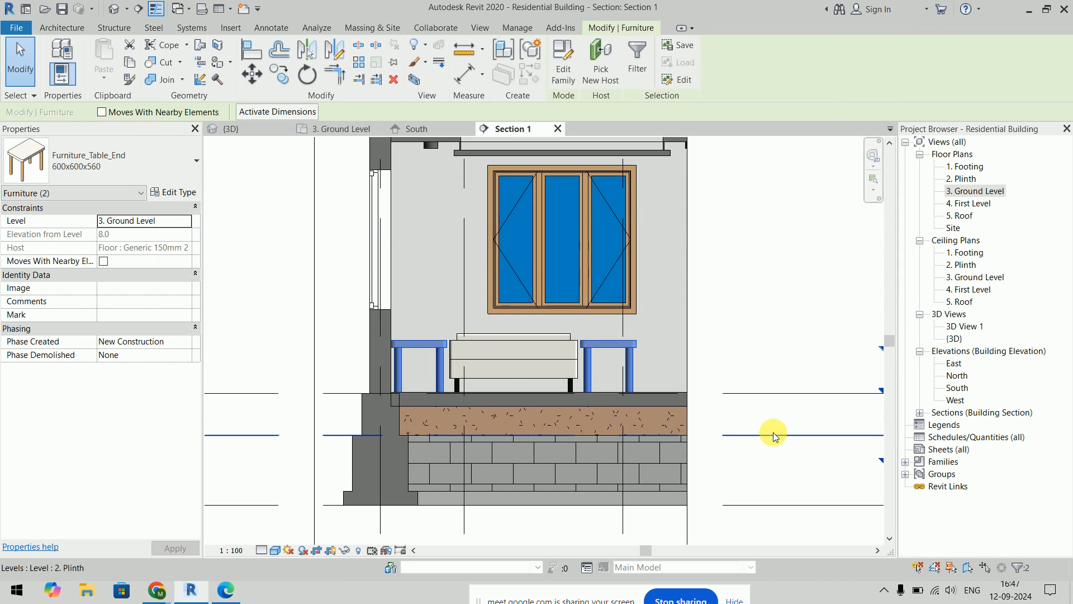
left_click(781, 308)
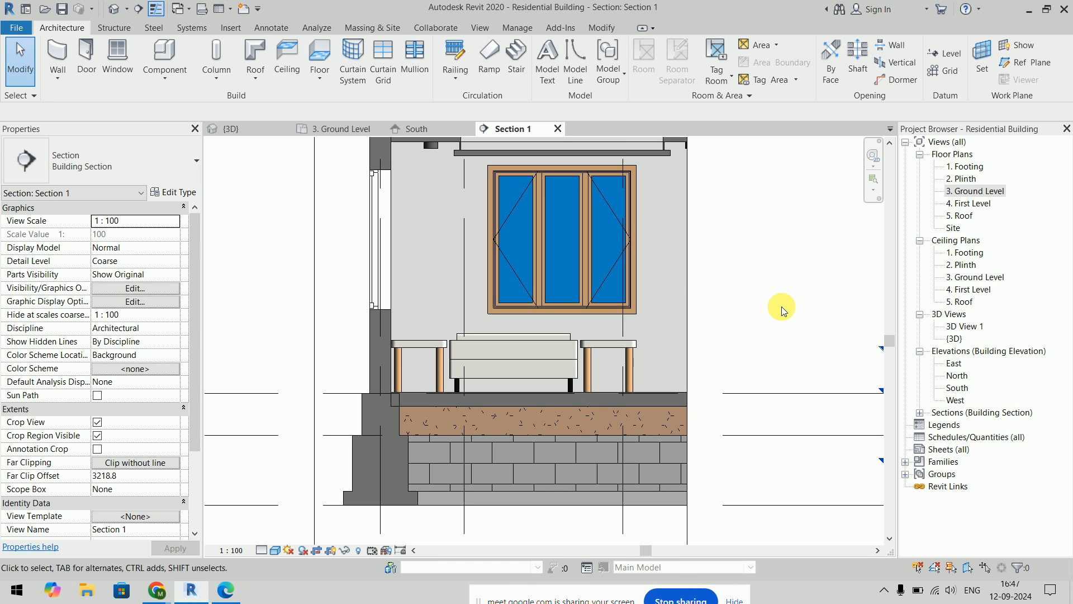
Step: Review the dimensions in the type properties of the end table beside the bed, changing nothing
left_click(626, 358)
left_click(171, 191)
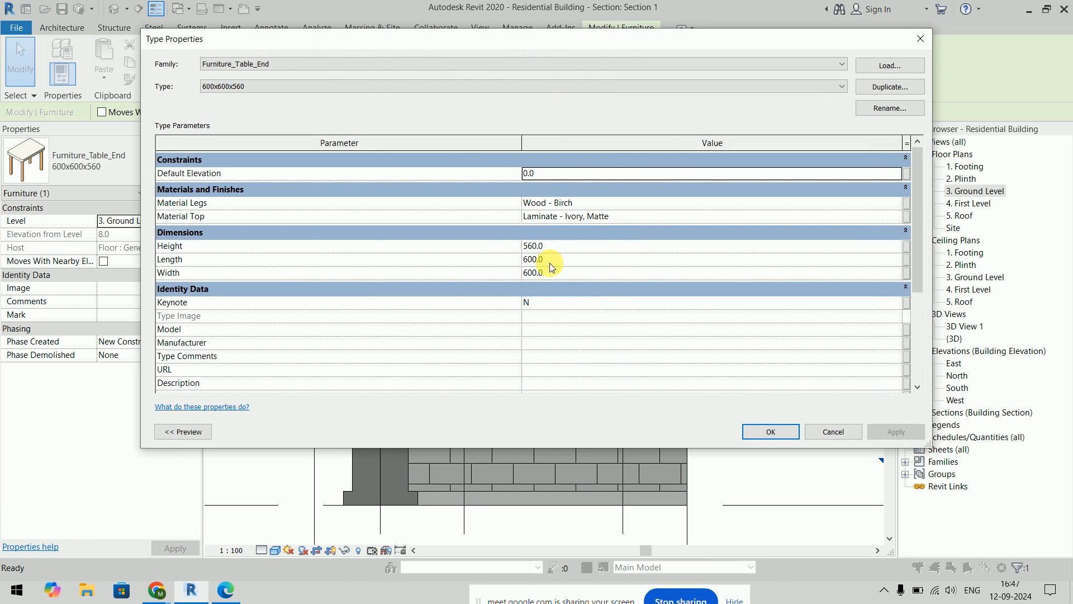
left_click(841, 431)
left_click(747, 263)
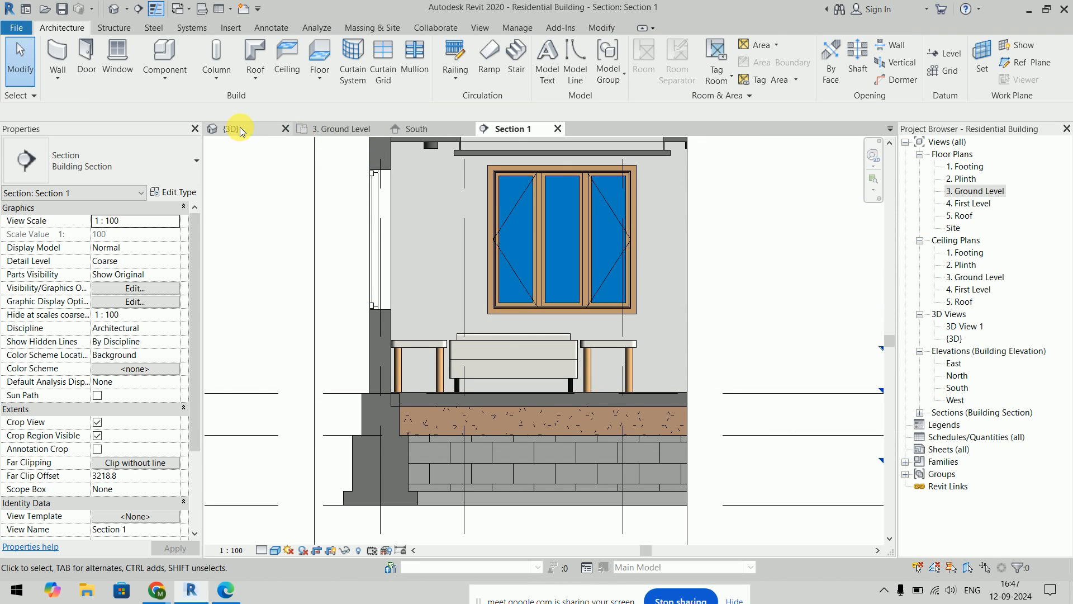
Step: Return to the 3. Ground Level plan and check the bedroom's remaining furniture in the workbook layout
left_click(350, 128)
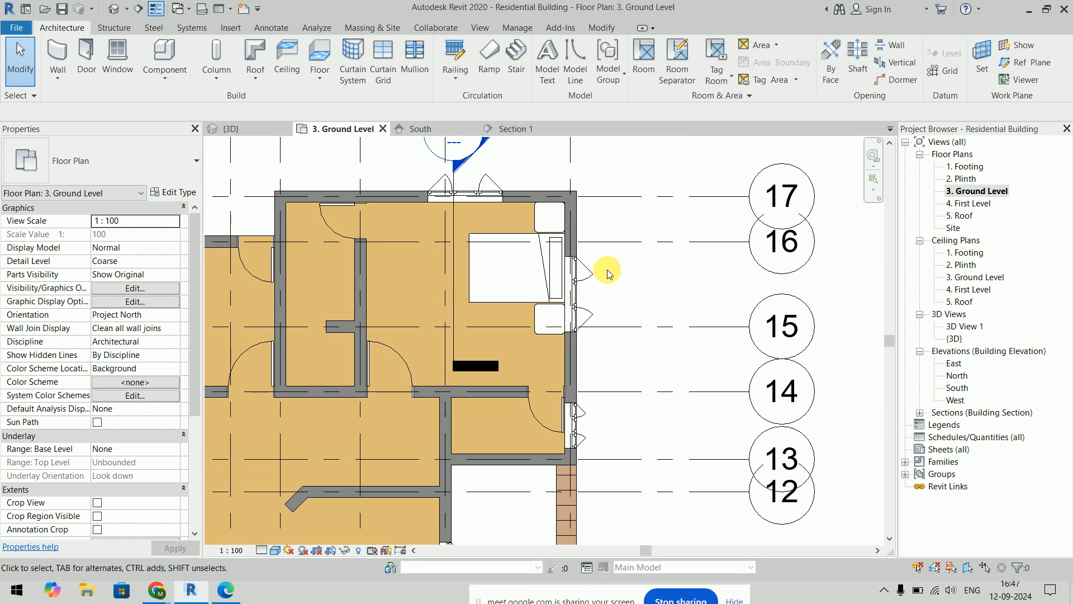
key("alt+Tab")
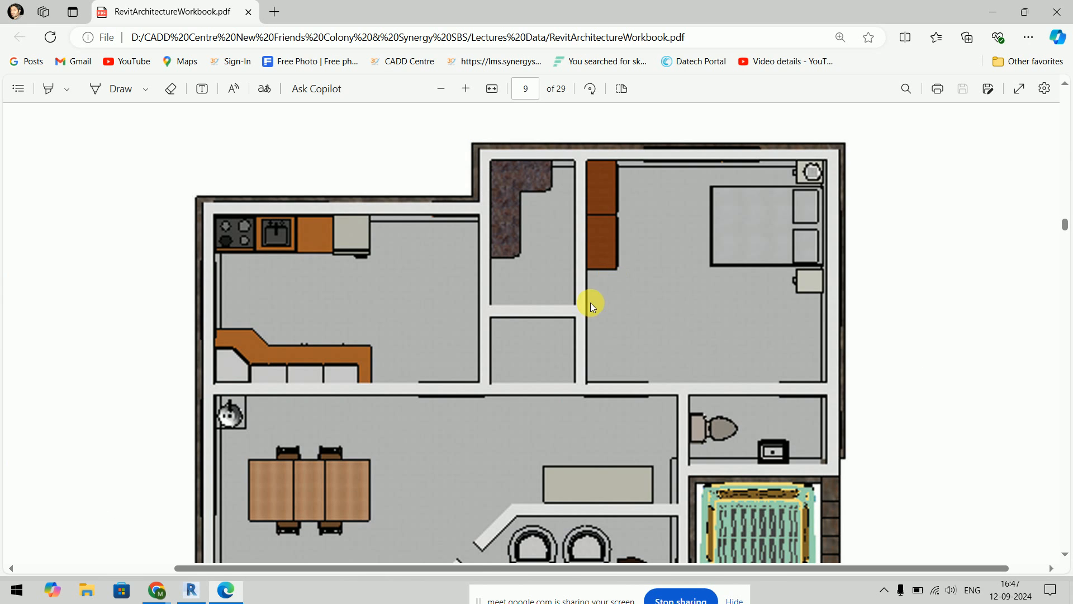
key("alt+Tab")
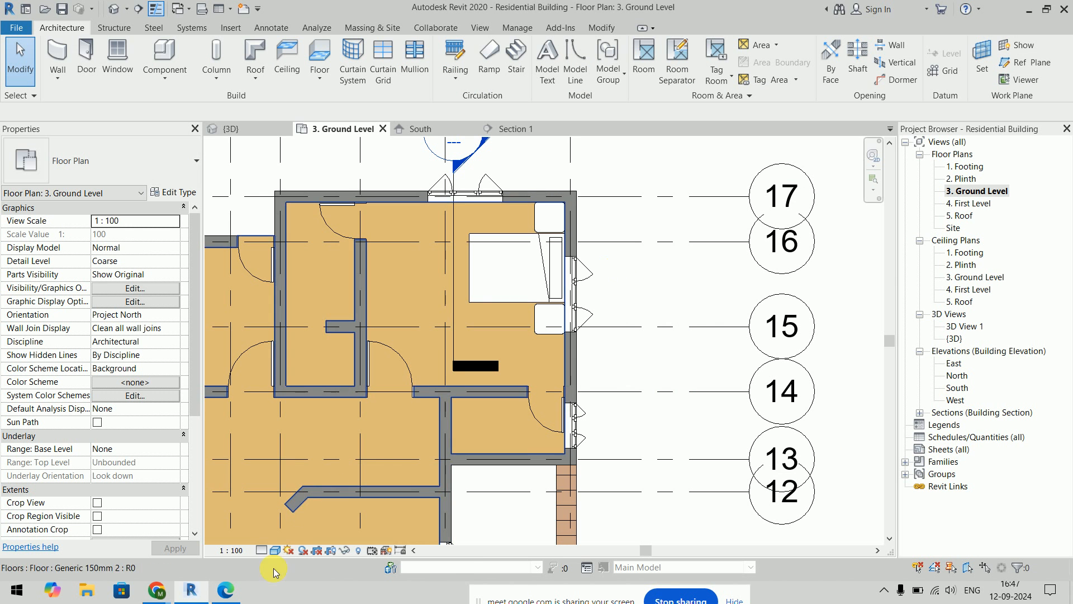
Step: Switch to the Edge browser and search Google in a new tab for "revit 2023 content"
left_click(246, 589)
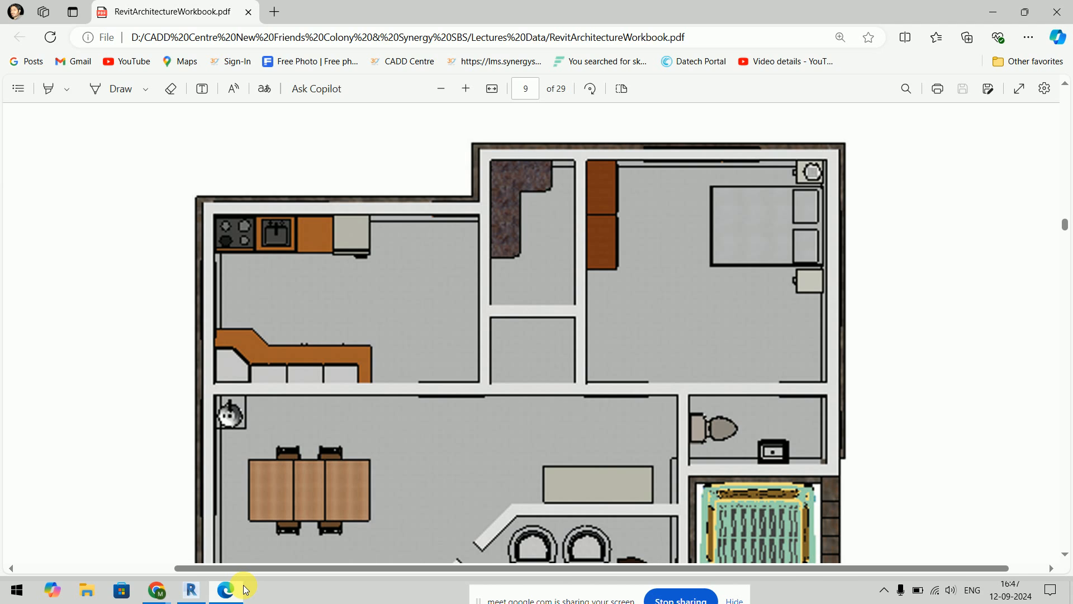
left_click(274, 11)
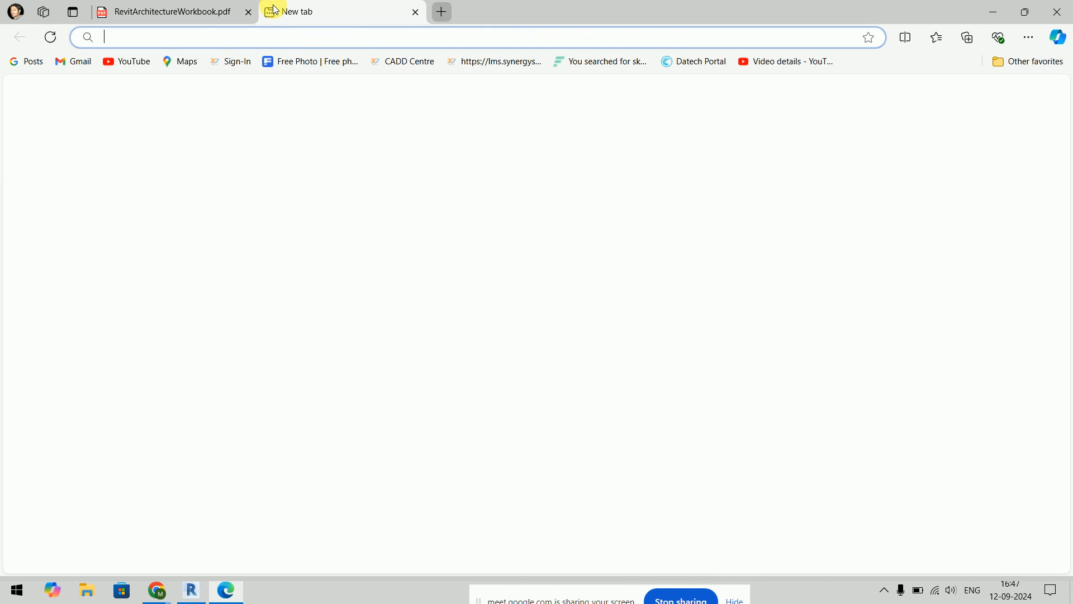
type("google.com")
key("Return")
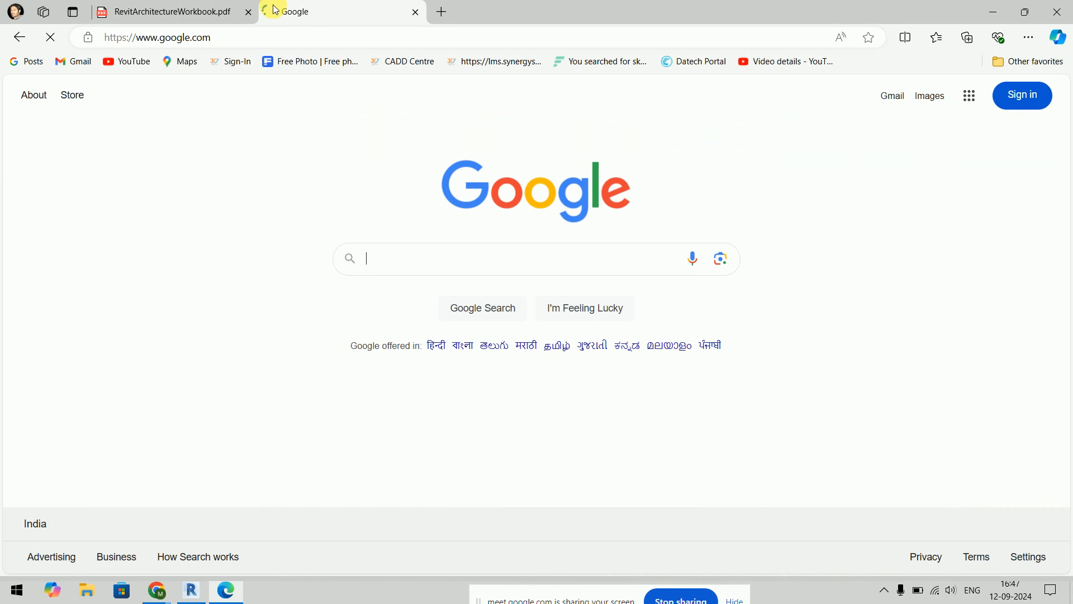
type("revit 2")
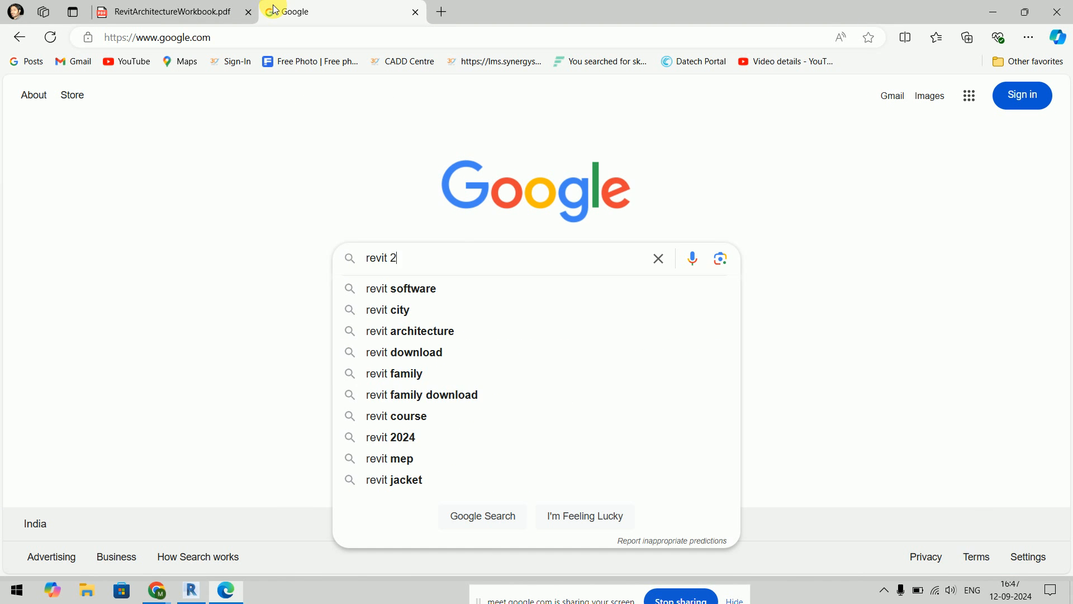
type("023 content")
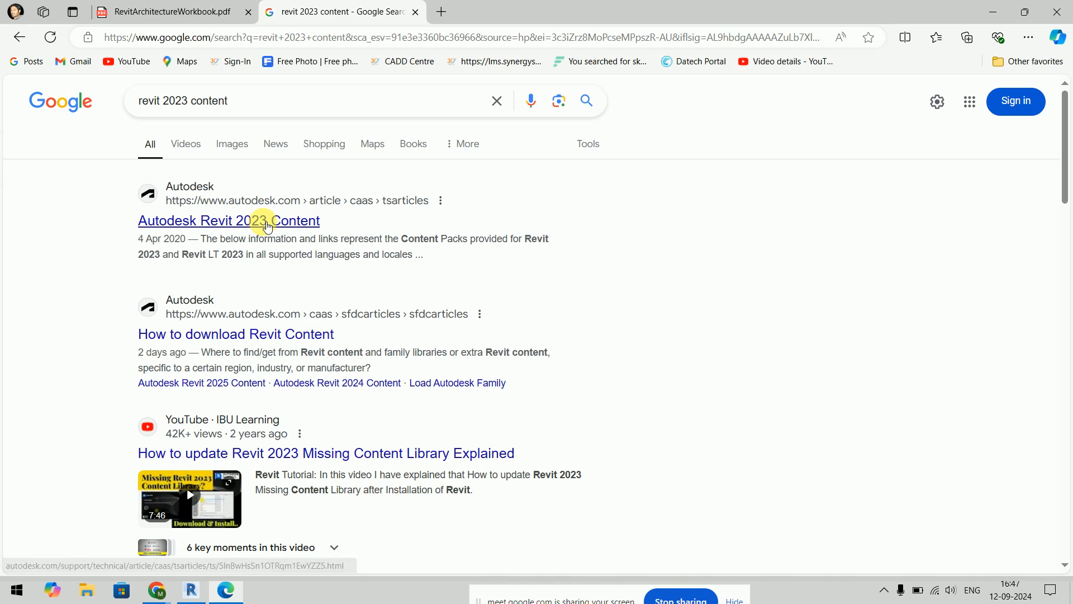
Step: Open Autodesk's Revit 2023 Content page and locate the UK English family library pack and its download link
left_click(288, 224)
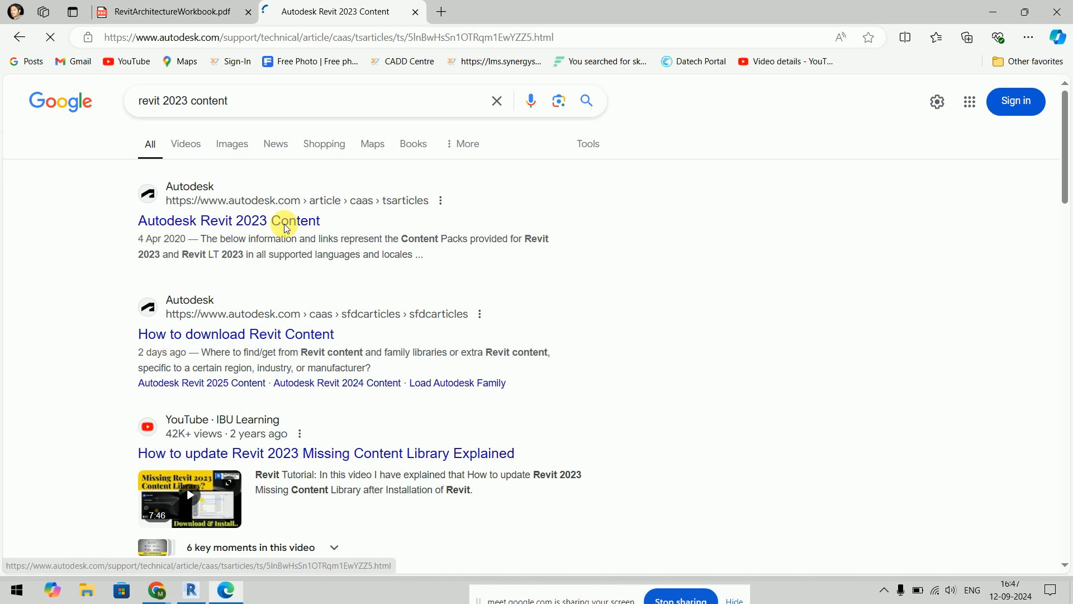
scroll(574, 239, "down", 5)
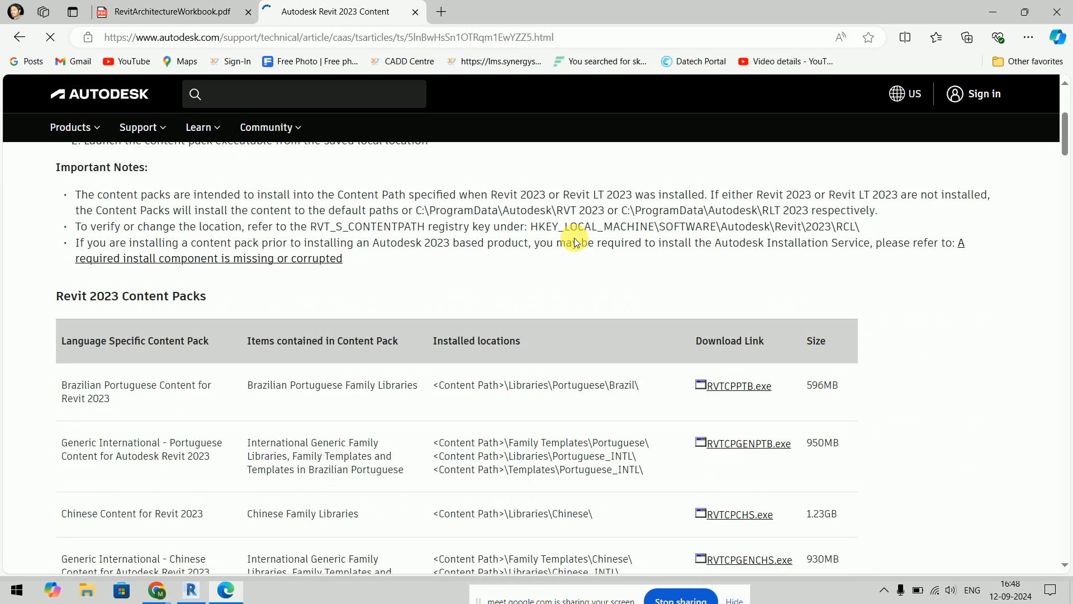
scroll(575, 239, "down", 3)
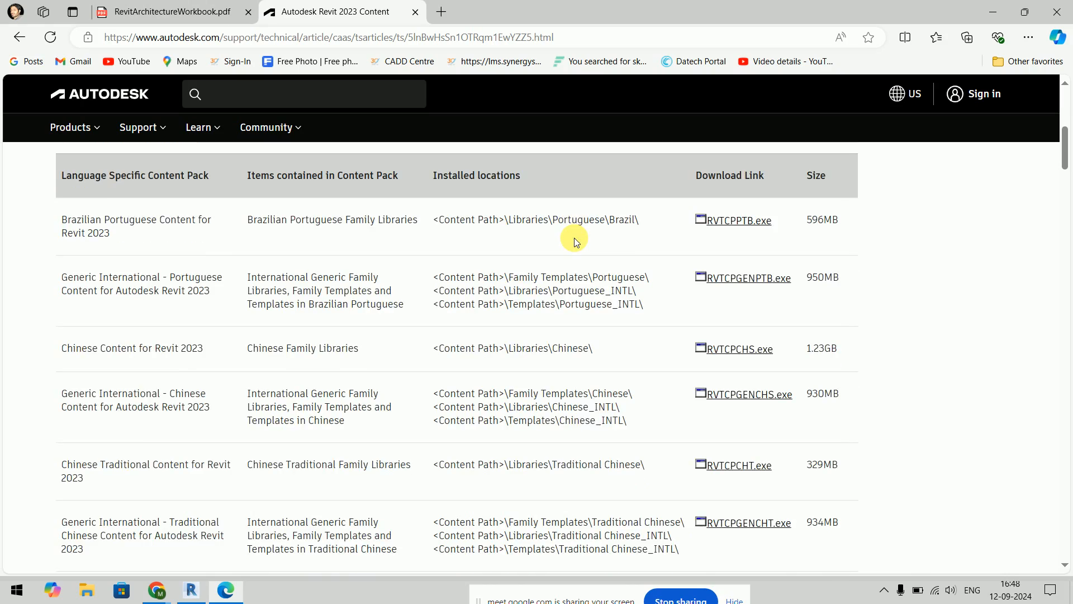
scroll(575, 238, "down", 9)
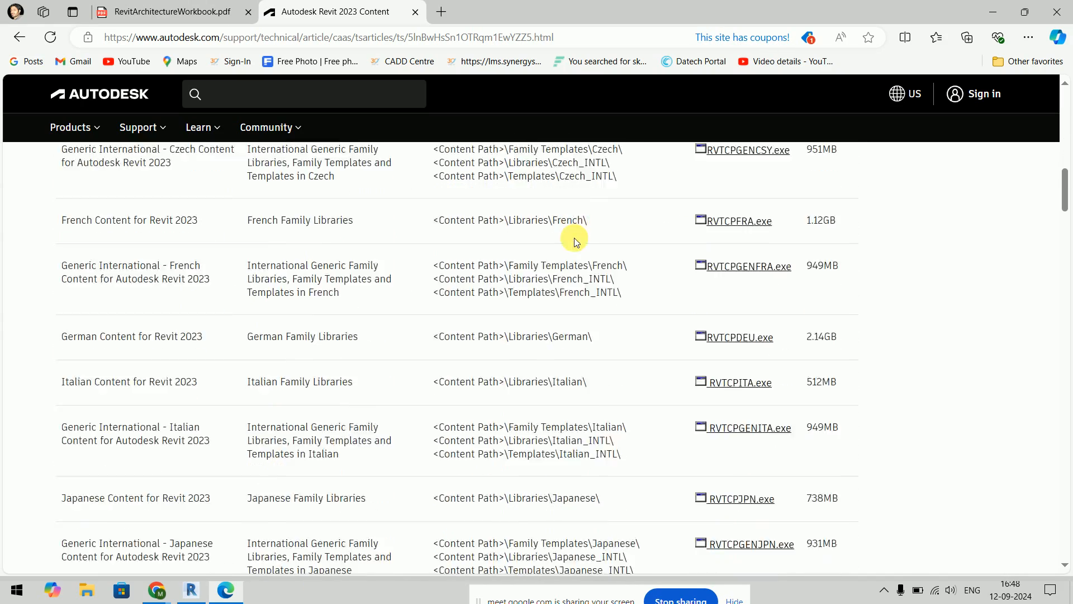
scroll(574, 239, "down", 11)
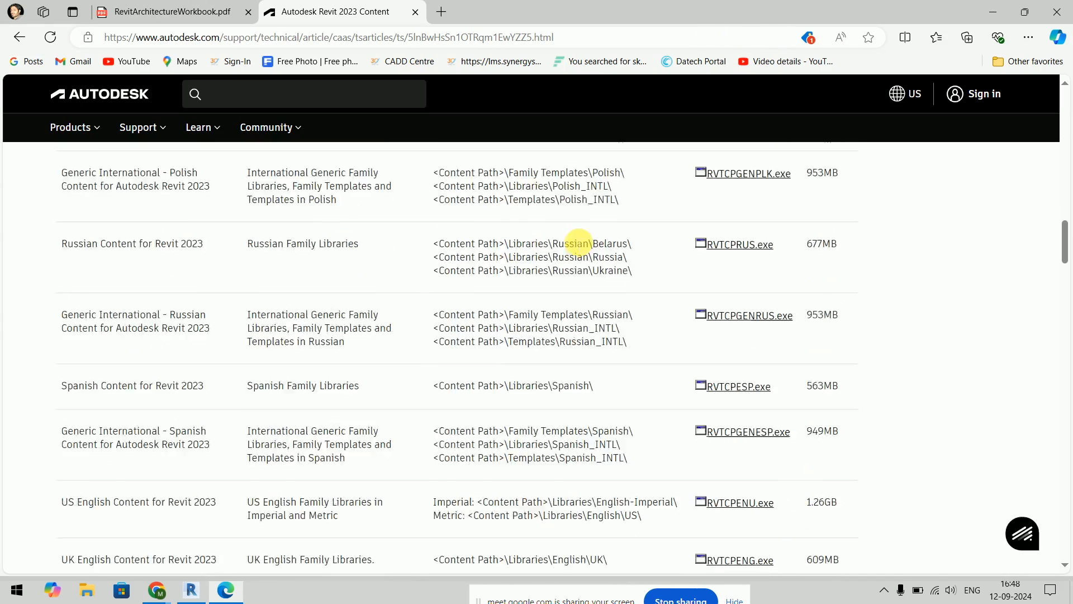
scroll(576, 240, "down", 3)
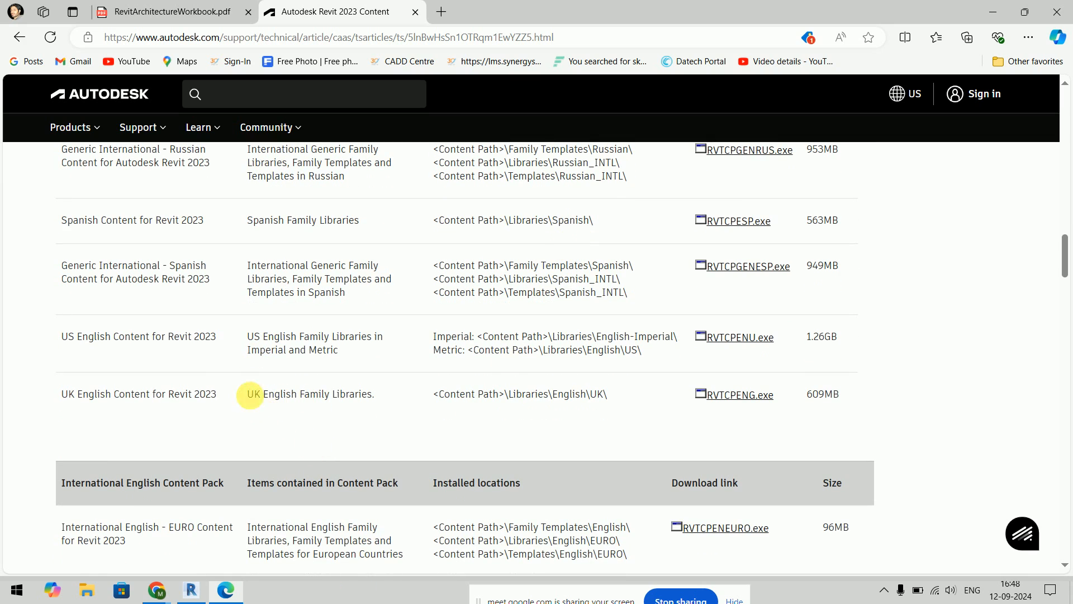
left_click_drag(248, 394, 385, 399)
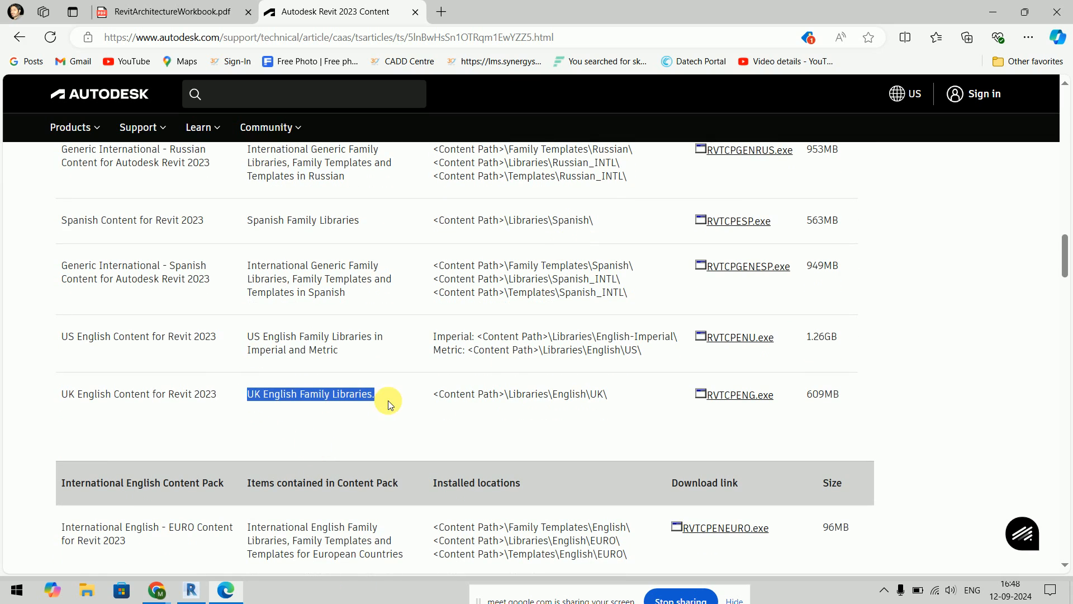
left_click(938, 391)
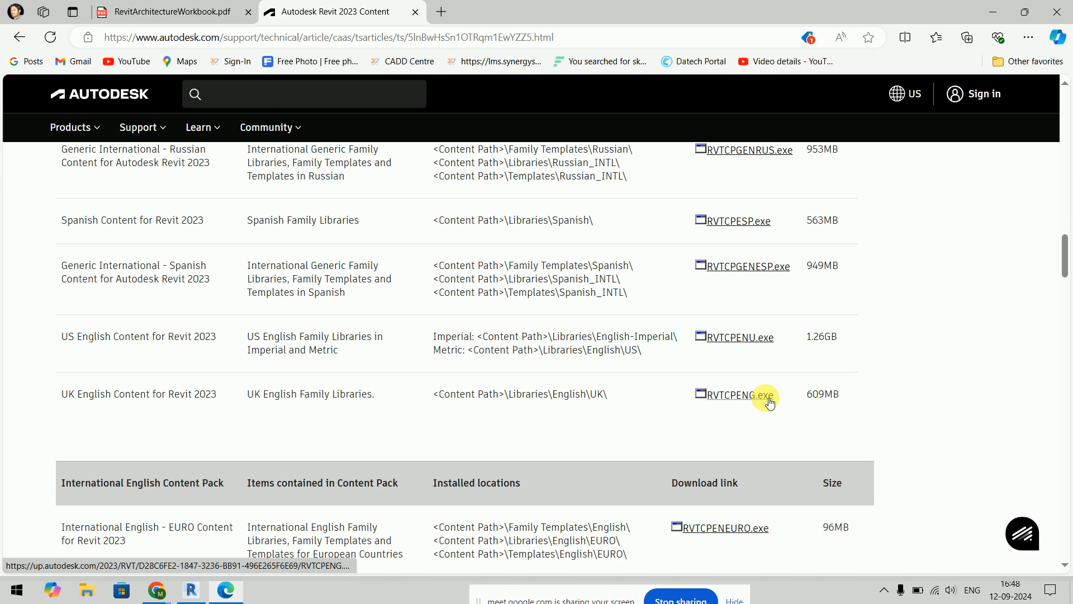
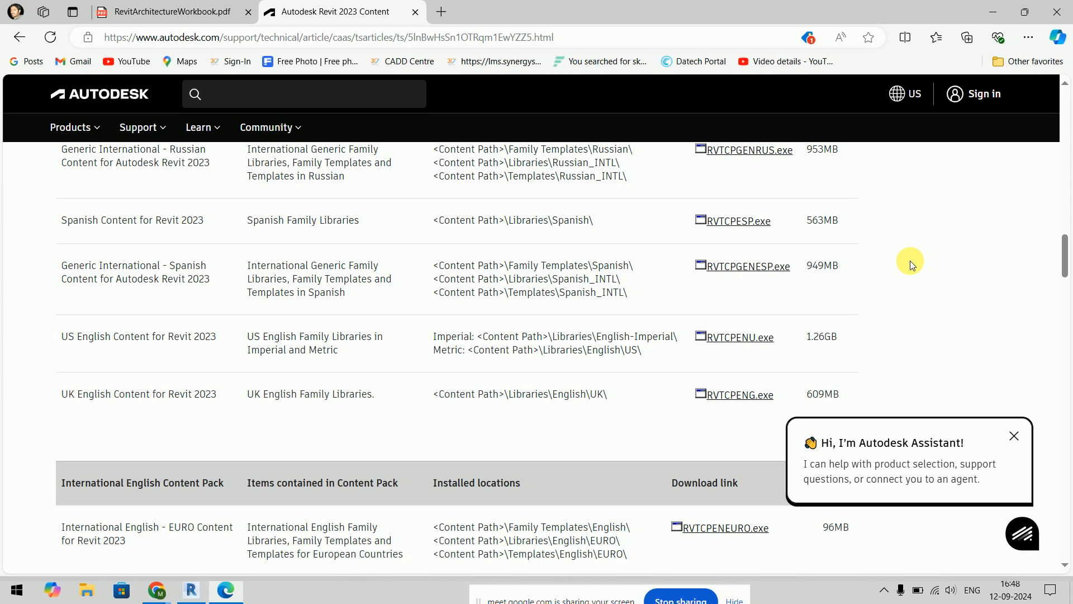
left_click(1014, 436)
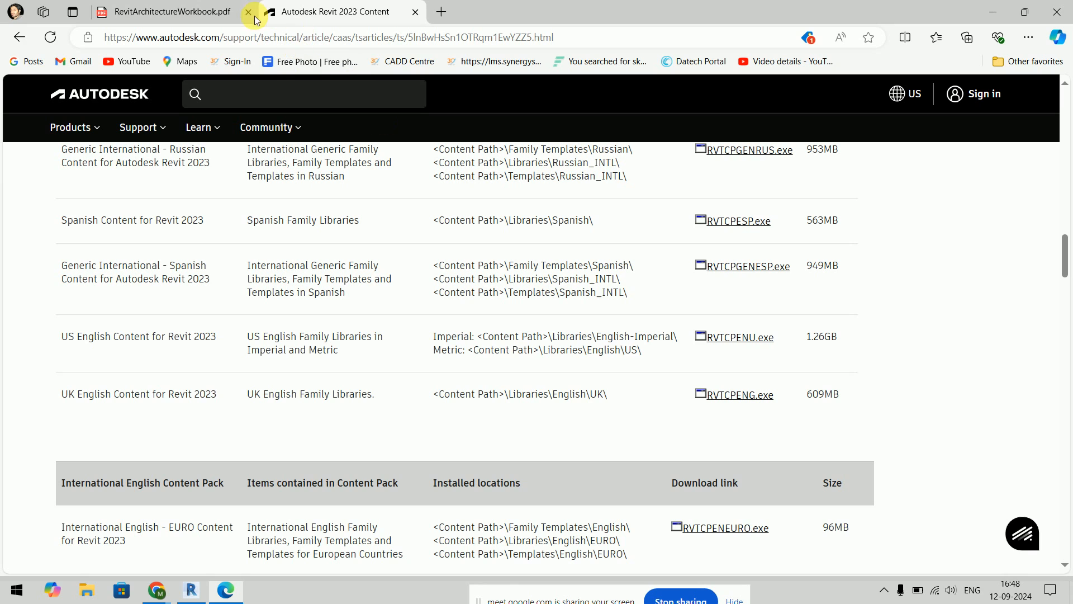
Step: Change the web search to "revit 2021 content" and browse the library downloads on Autodesk's Revit 2021 Content page
left_click(27, 33)
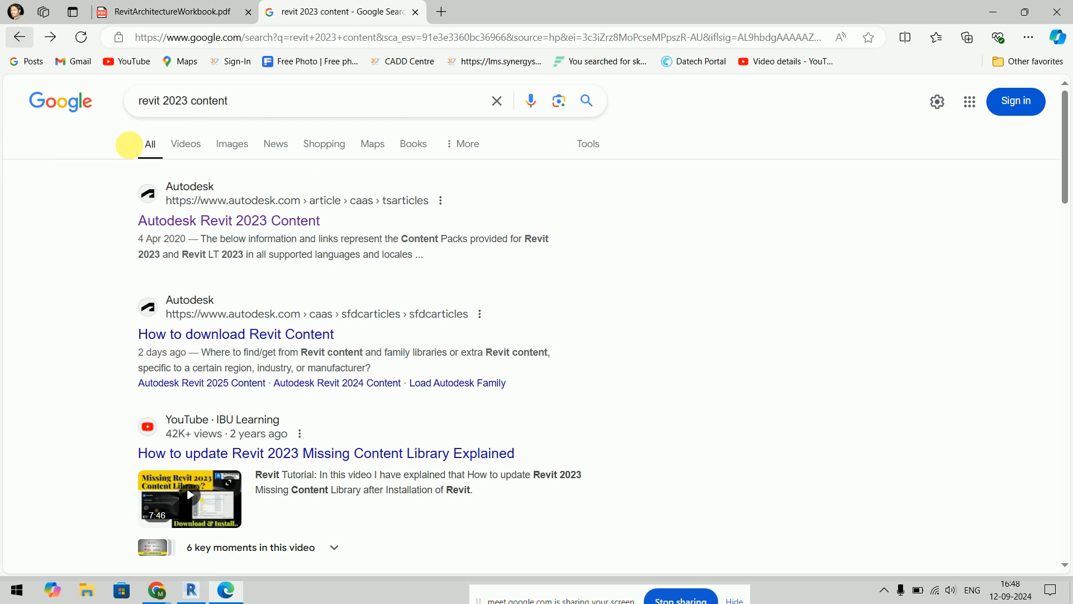
left_click(188, 101)
key("BackSpace")
type("1")
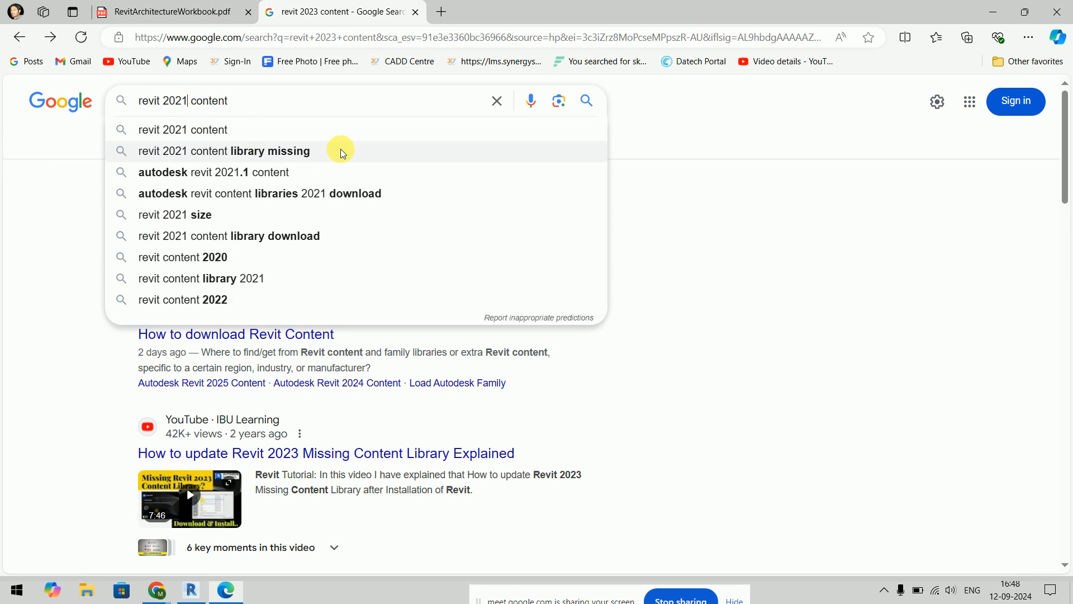
left_click(295, 127)
left_click(285, 216)
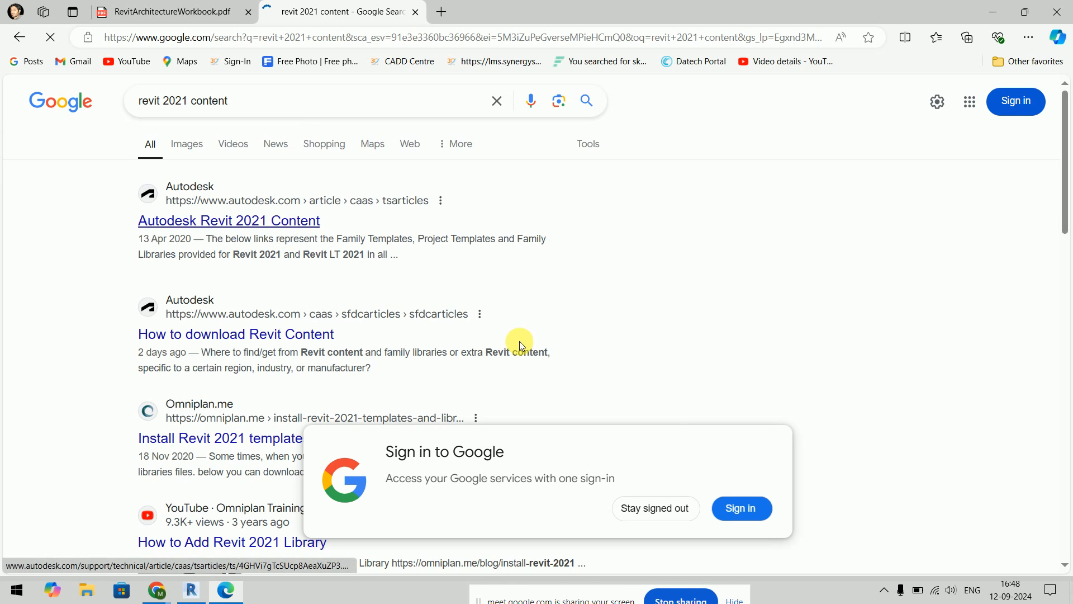
scroll(772, 280, "down", 12)
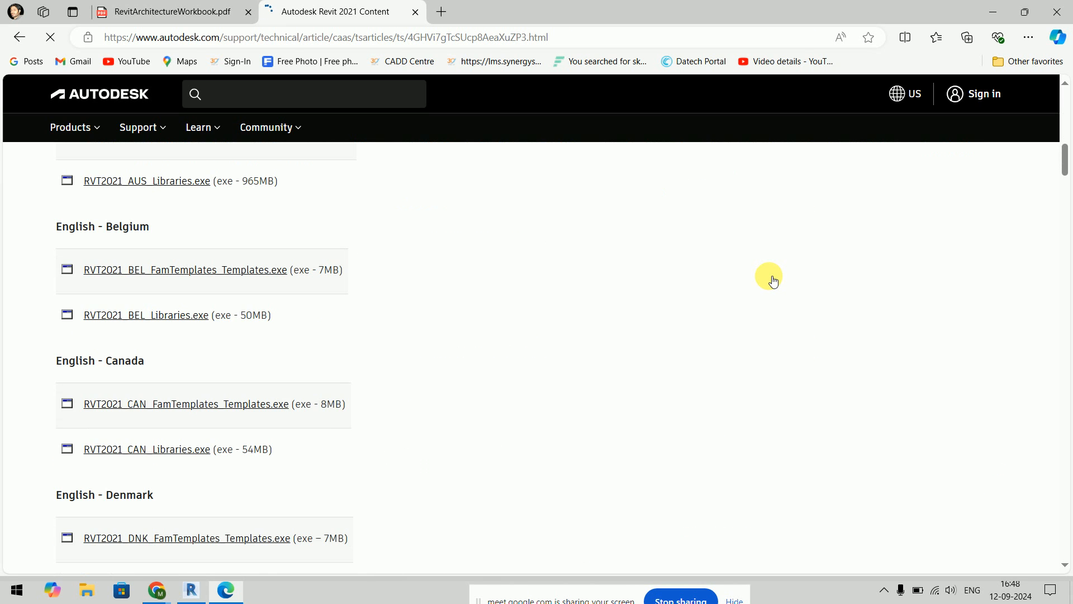
Step: Download the UK English library pack RVT2021_ENG_Libraries.exe from the Revit 2021 Content page
scroll(769, 278, "up", 7)
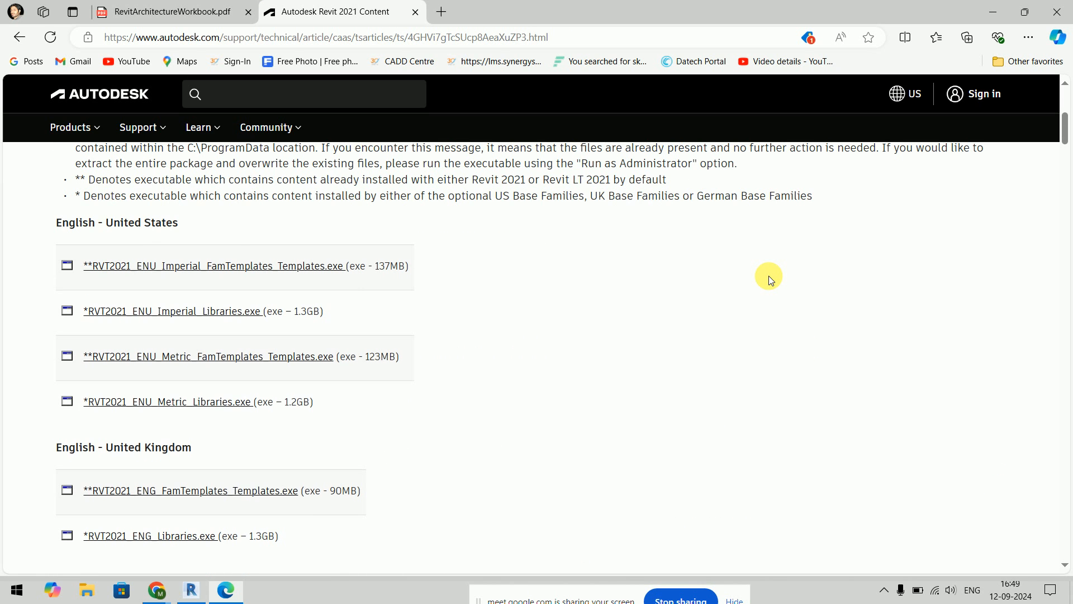
scroll(252, 361, "down", 2)
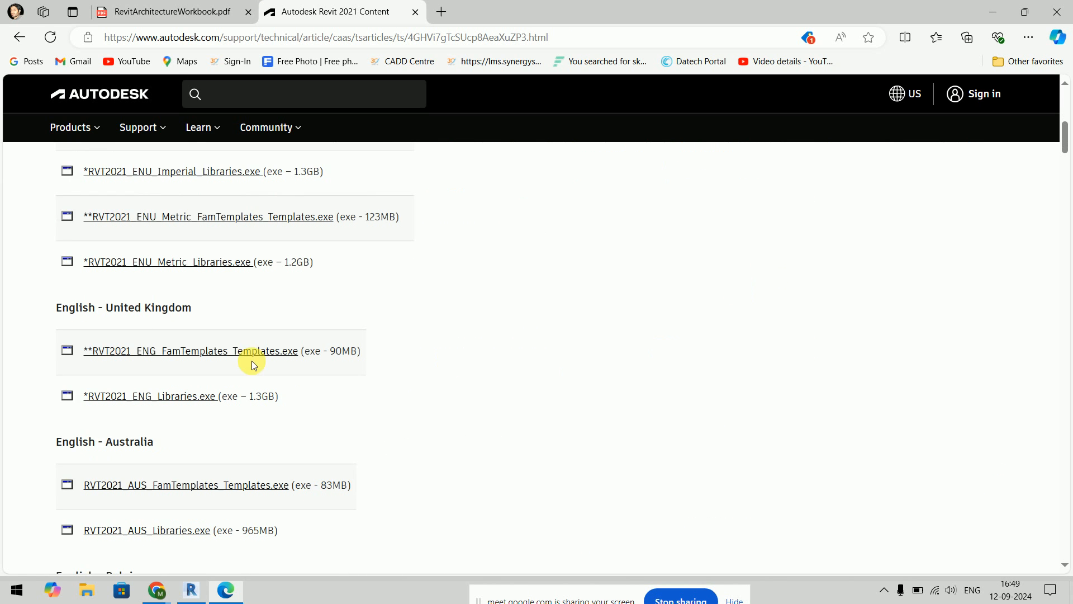
right_click(159, 395)
left_click(212, 190)
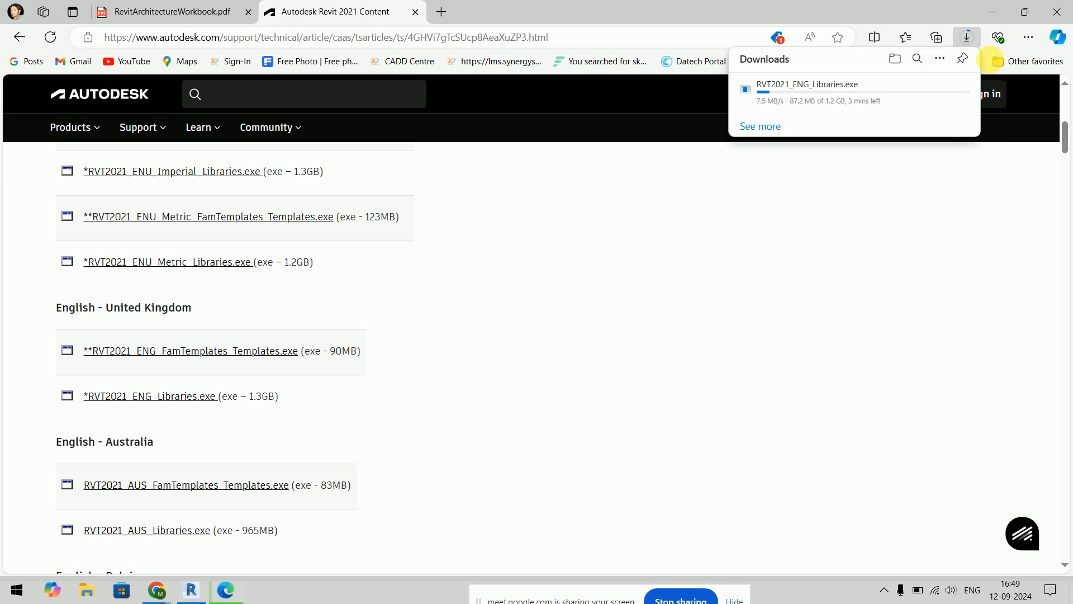
Step: Switch to Revit and delete the section line running through the bedroom in the ground level plan
key("alt+Tab")
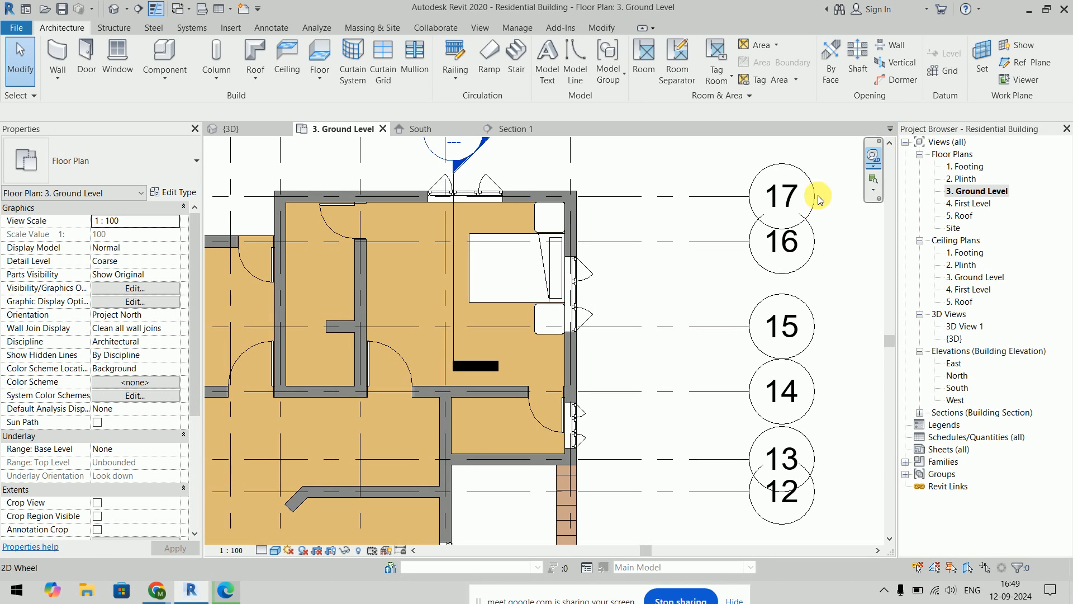
middle_click_drag(678, 284, 709, 304)
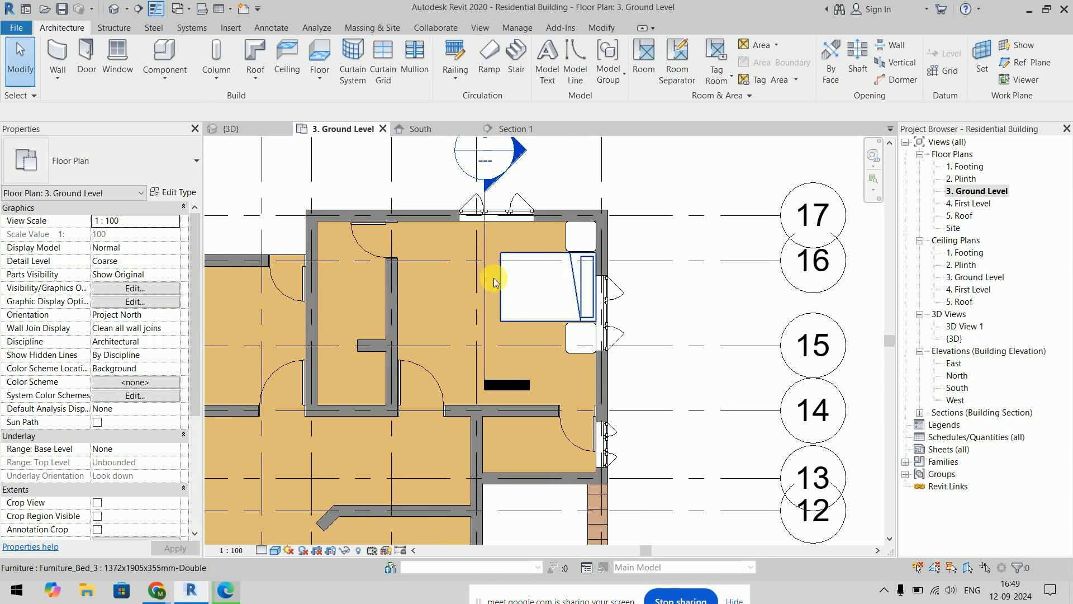
left_click(484, 283)
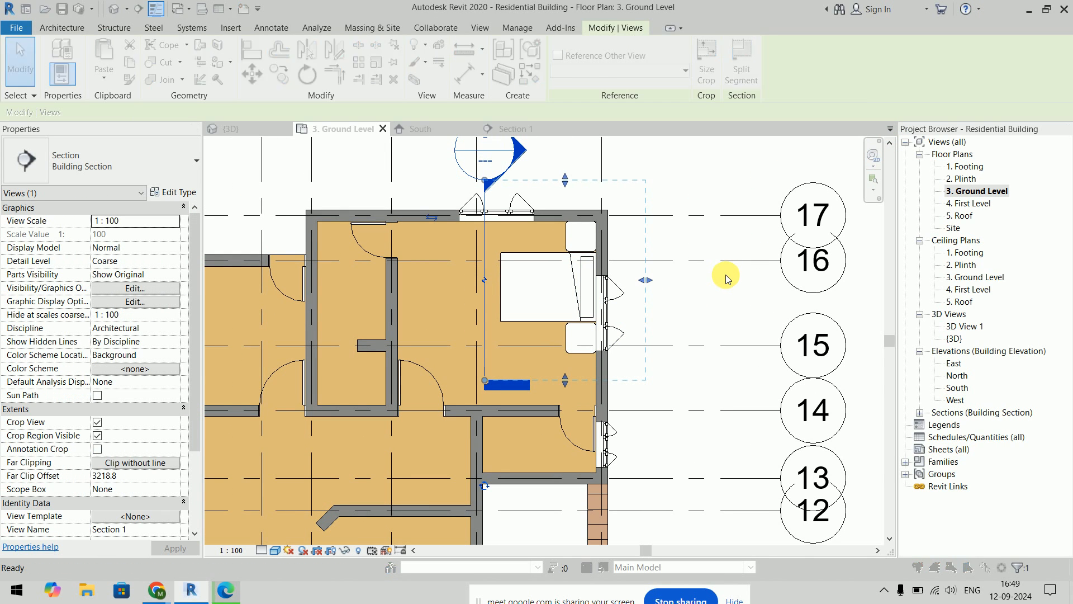
key("Delete")
left_click(609, 338)
middle_click_drag(706, 277, 725, 303)
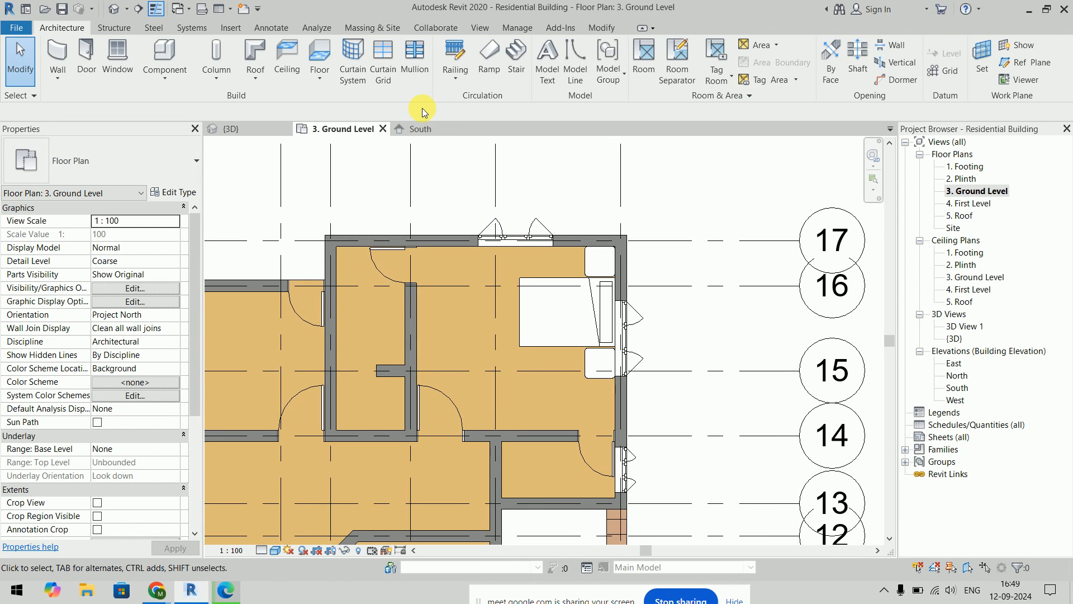
Step: Load the Furniture_Wardrobe family from the library's Furniture Storage folder as a component
left_click(159, 49)
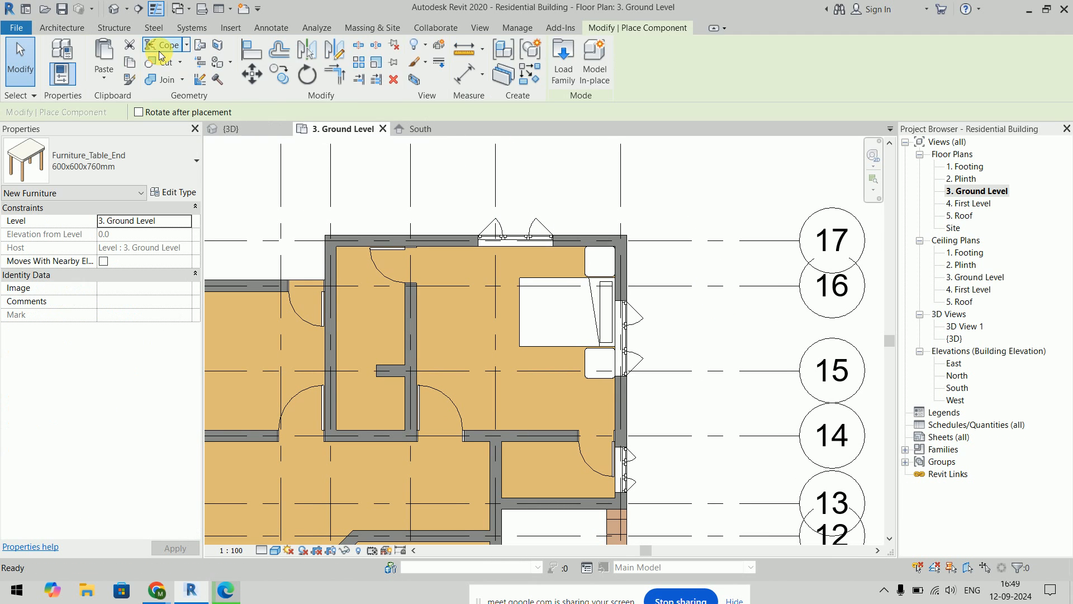
left_click(563, 62)
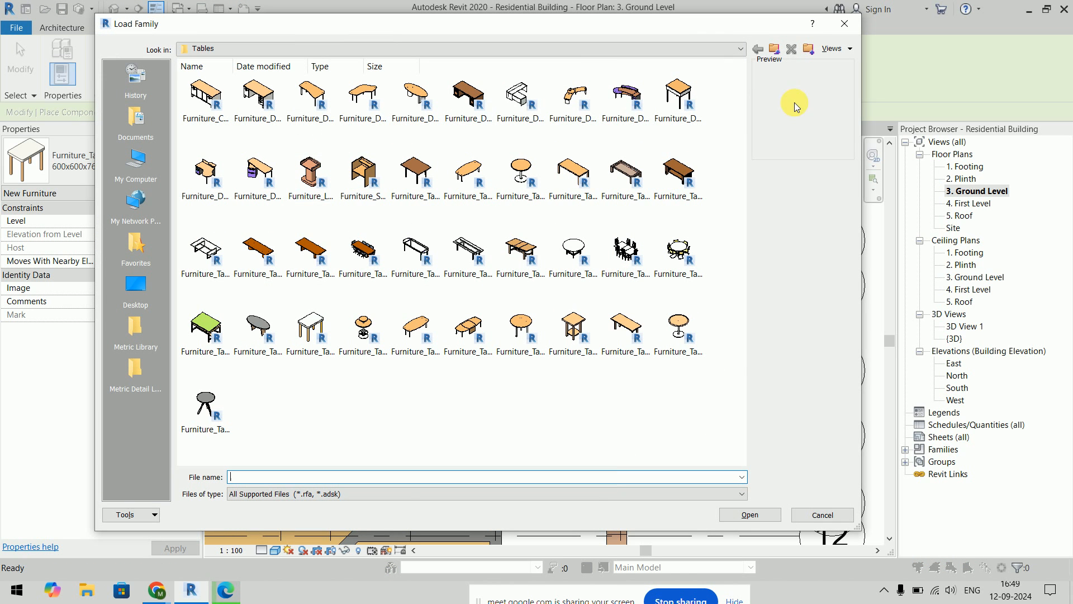
left_click(774, 49)
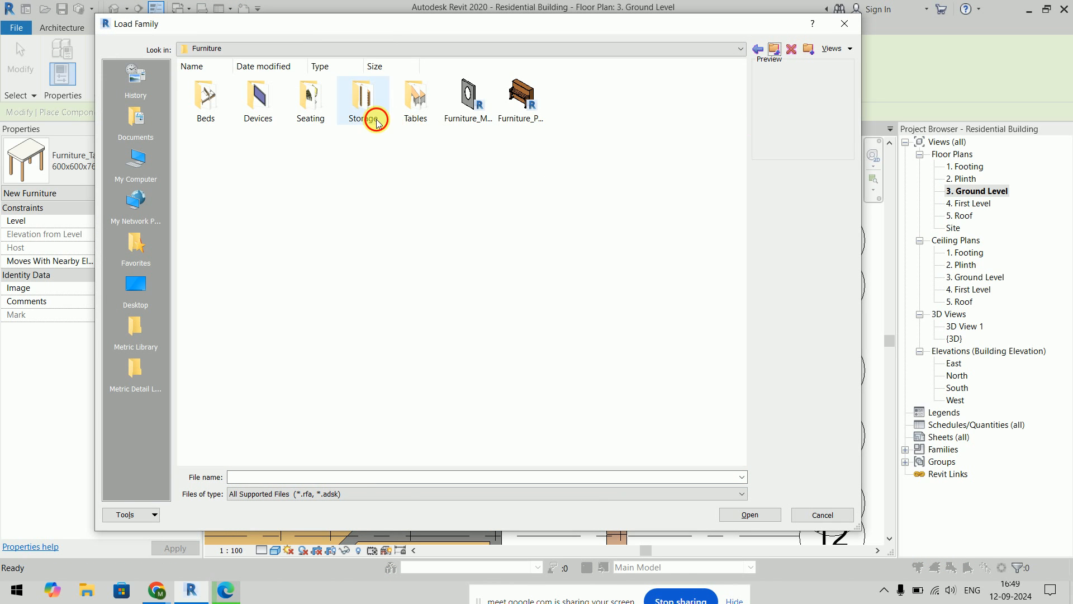
double_click(366, 104)
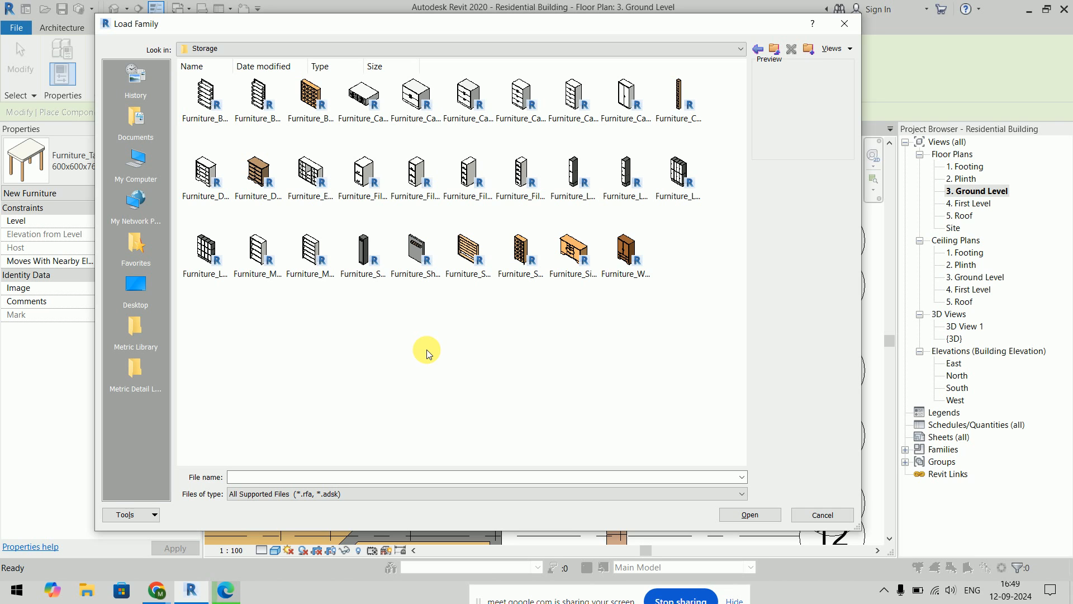
left_click(625, 254)
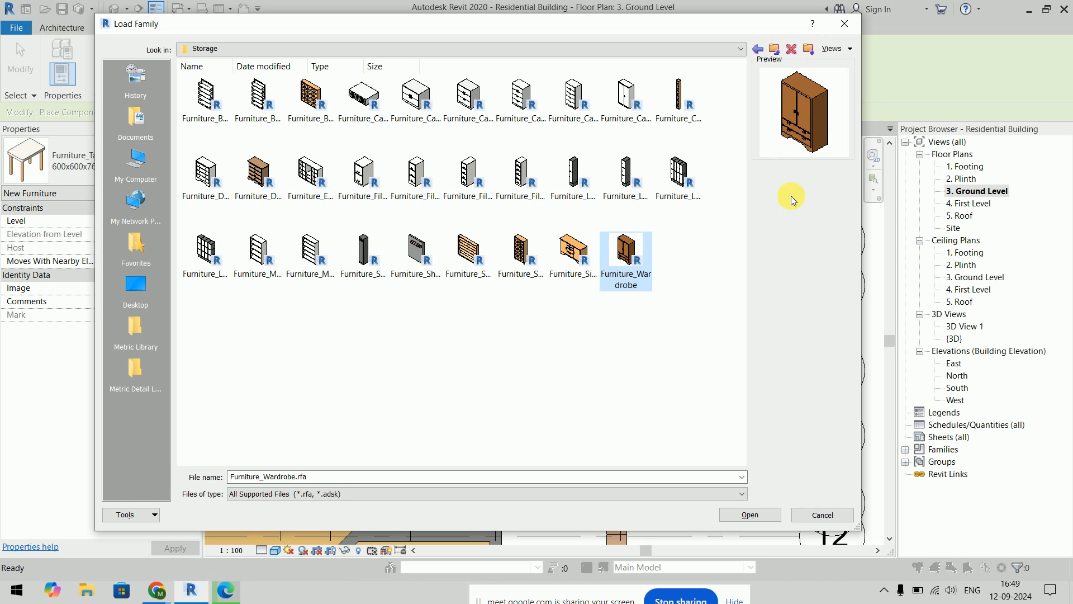
left_click(750, 514)
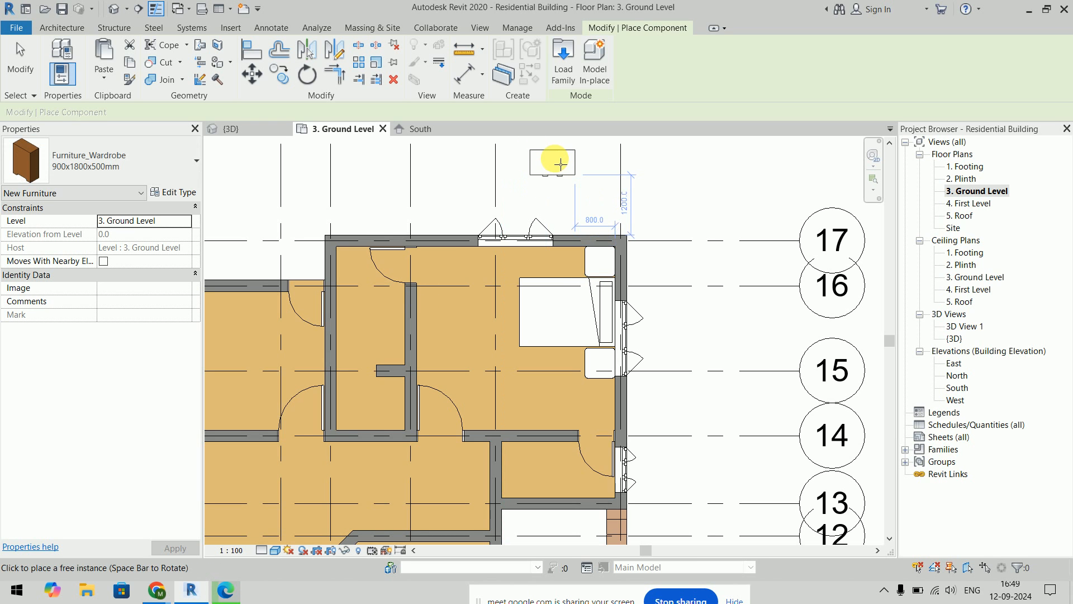
Step: Place two 900x1800x500mm wardrobes end to end against the bedroom's inner partition wall, with their doors facing the bed
scroll(445, 323, "up", 2)
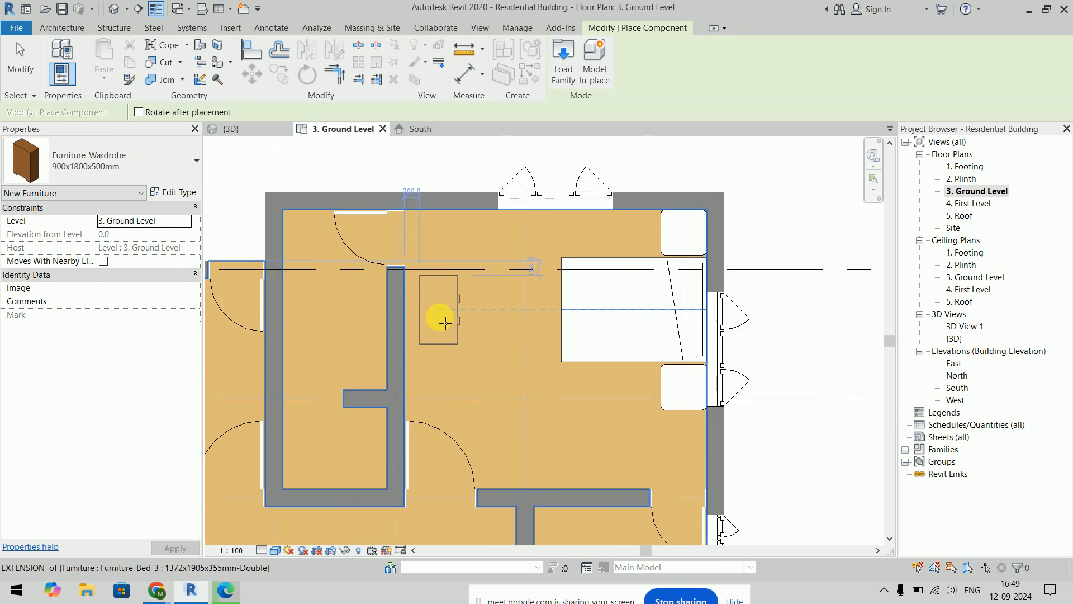
scroll(445, 323, "up", 2)
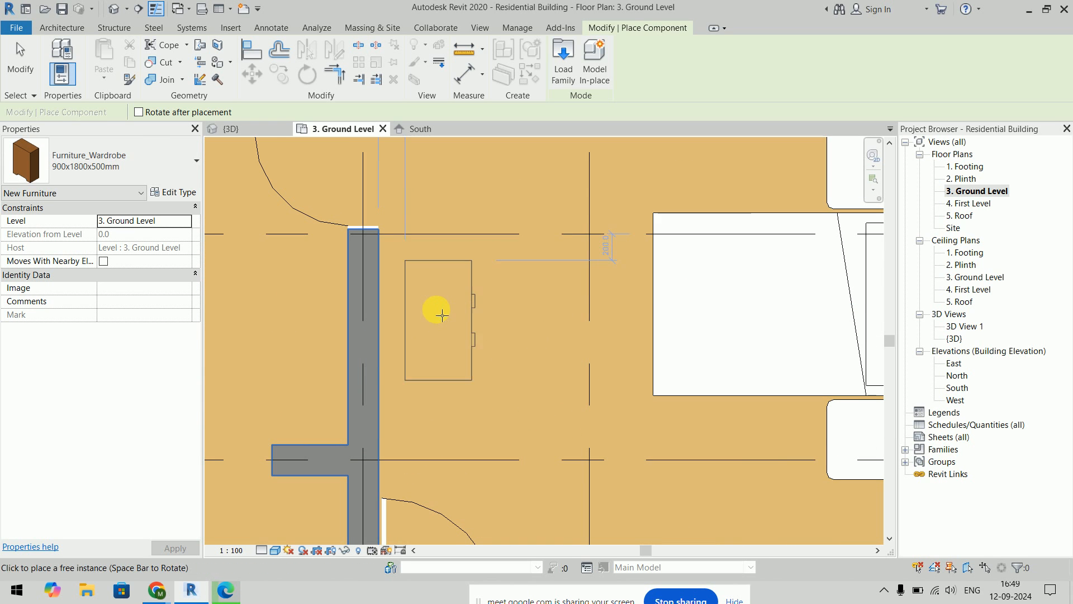
left_click(419, 293)
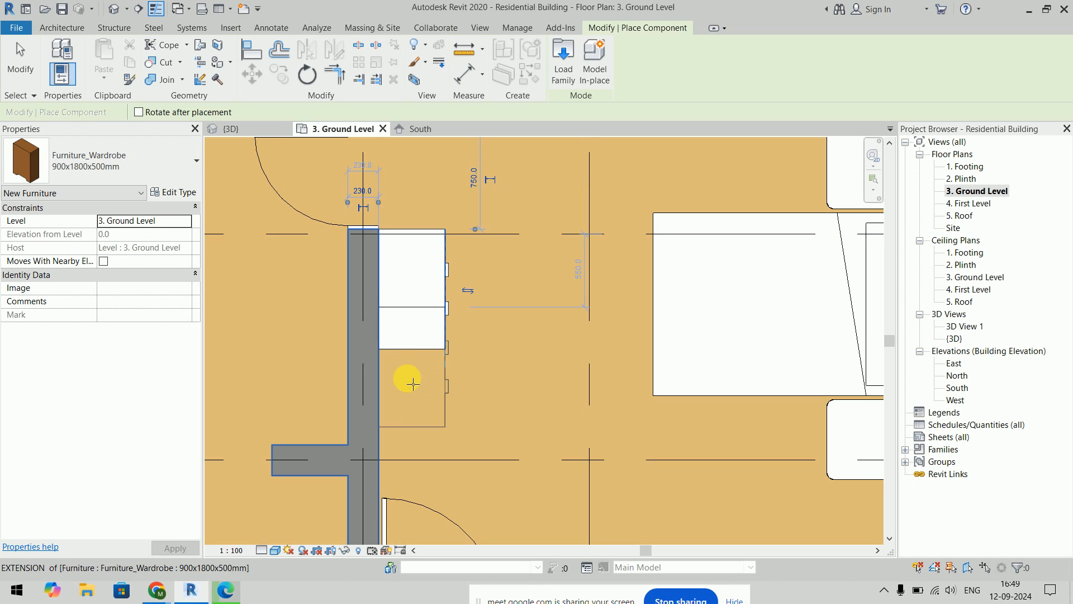
left_click(412, 417)
scroll(512, 285, "down", 2)
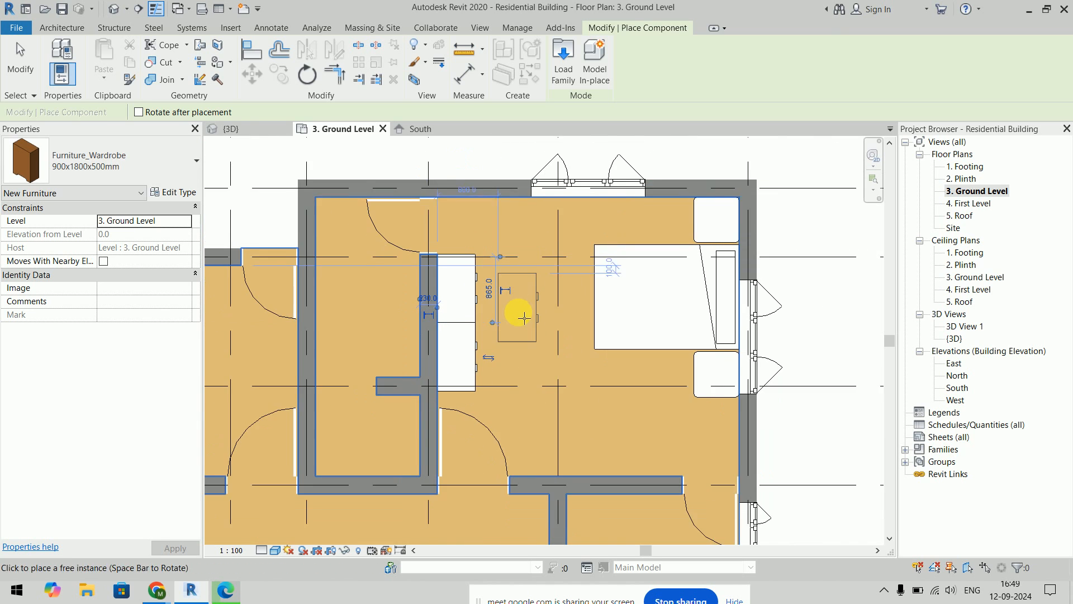
middle_click_drag(540, 346, 532, 287)
key("Escape")
key("Escape")
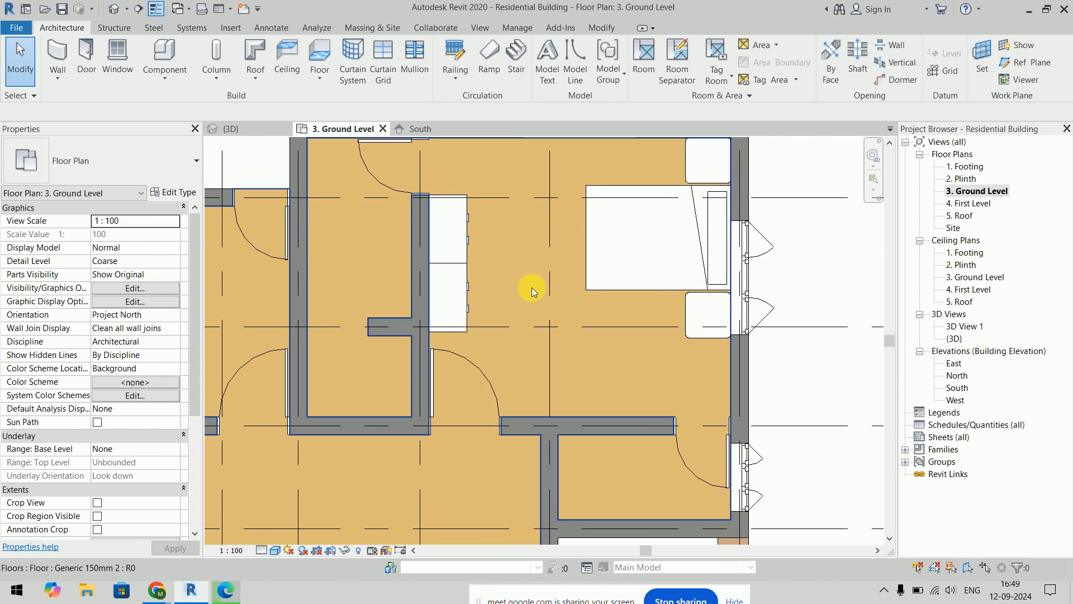
scroll(532, 287, "down", 4)
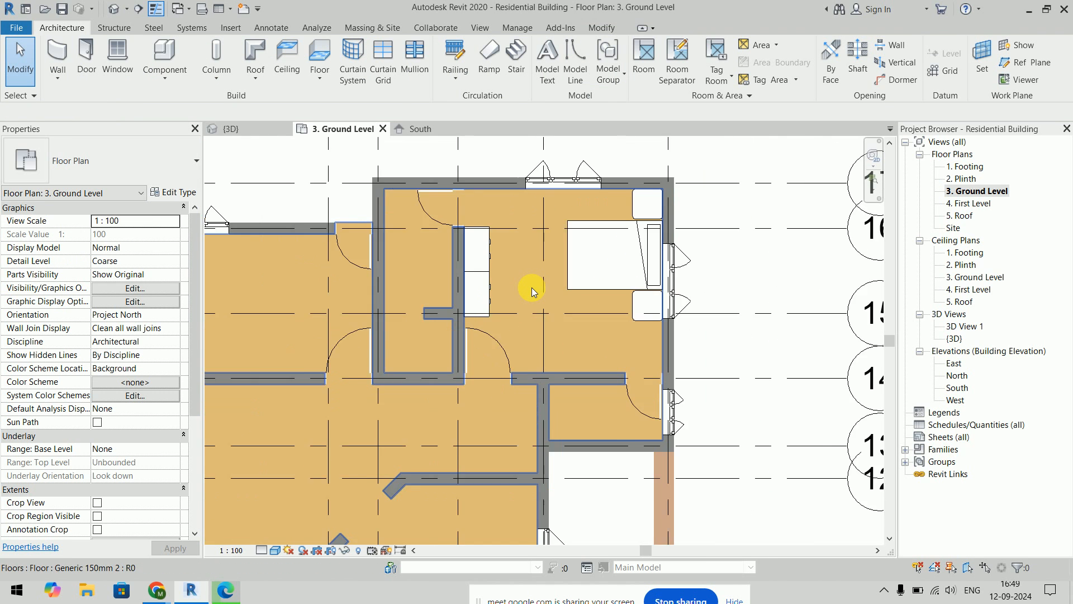
Step: Switch to Edge, close the Revit 2021 Content page and check the library download's progress beside the workbook layout
key("alt+Tab")
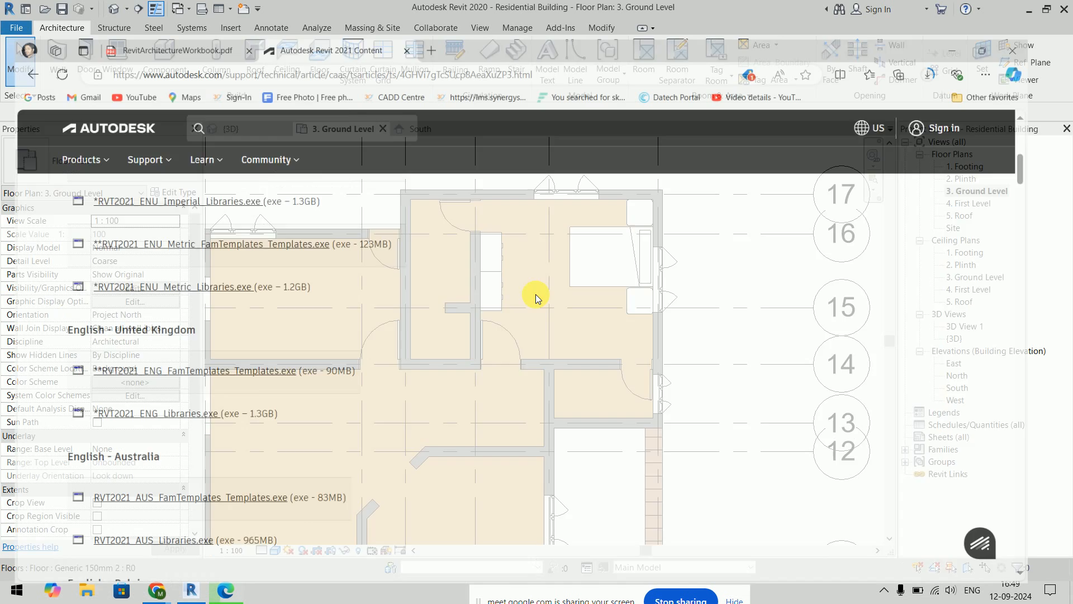
left_click(415, 12)
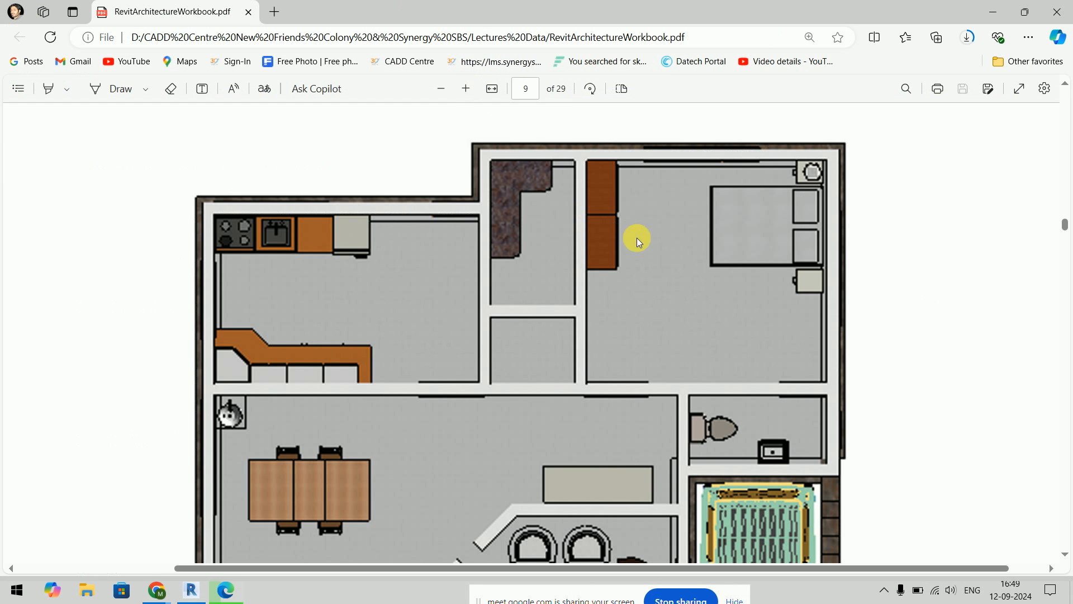
left_click(970, 36)
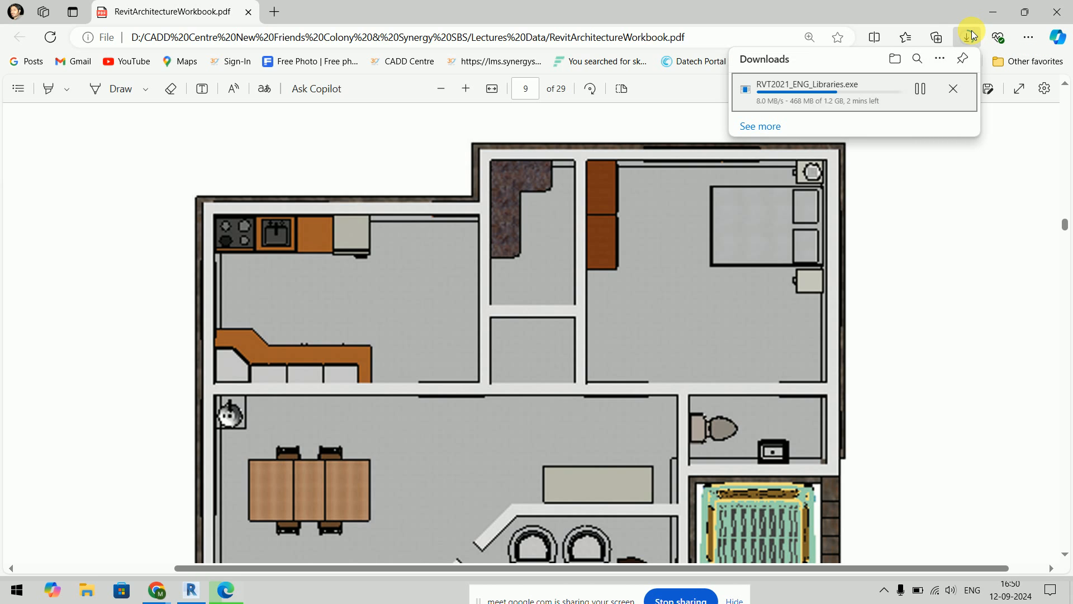
left_click(892, 298)
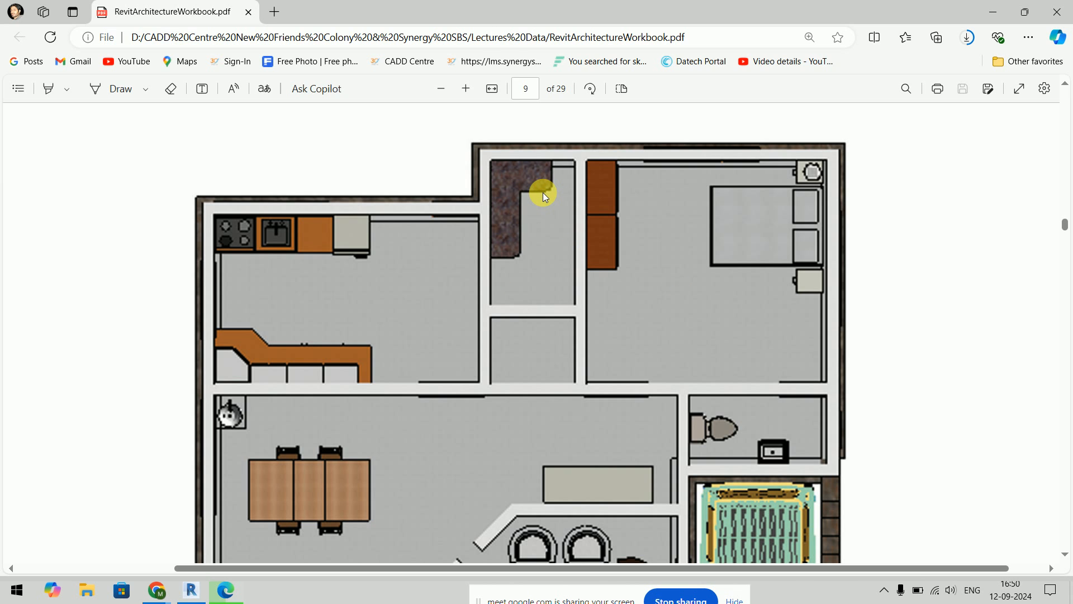
Step: Return to Revit and look through the Furniture library's Seating and Tables folders for another component family to load
key("alt+Tab")
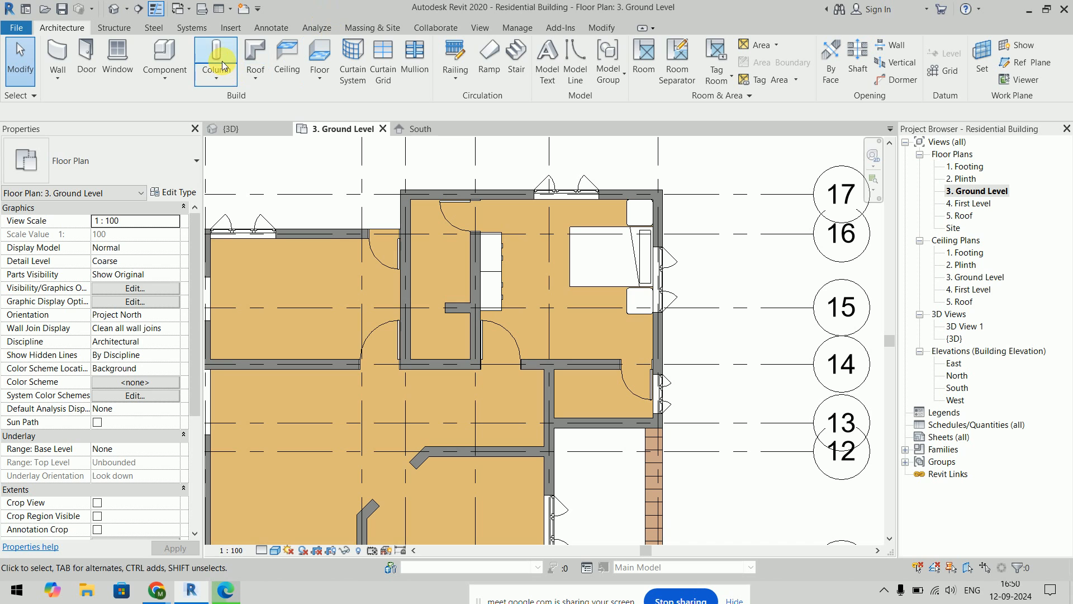
left_click(164, 56)
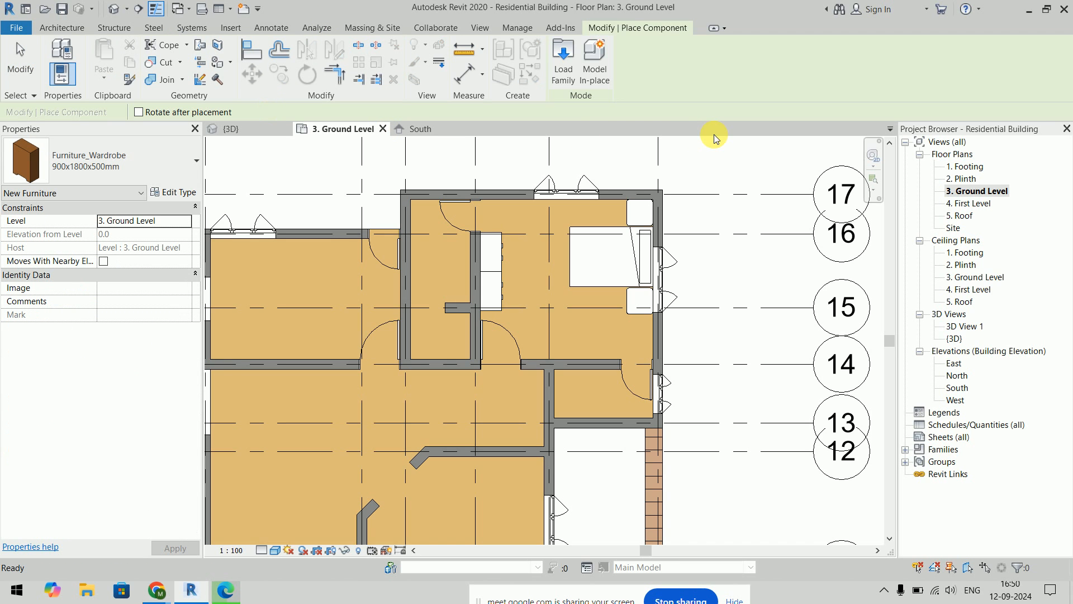
left_click(563, 61)
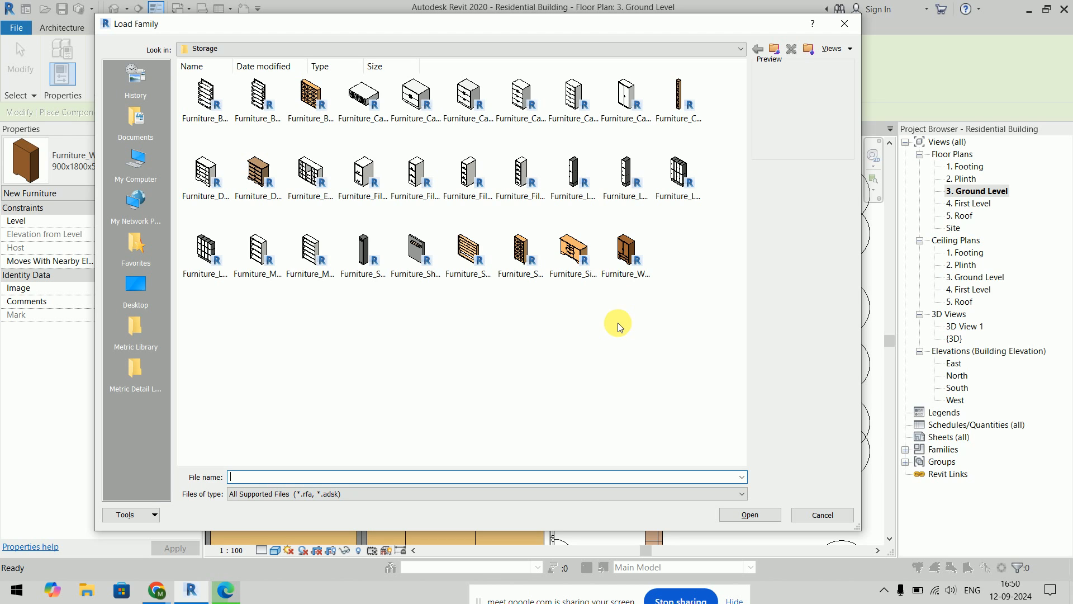
left_click(774, 49)
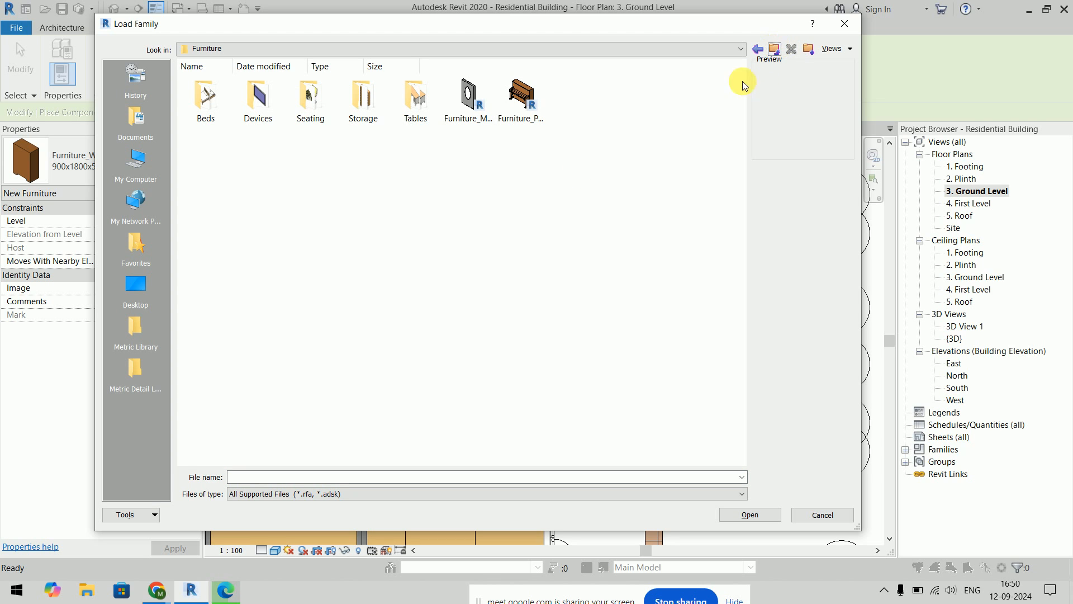
double_click(312, 99)
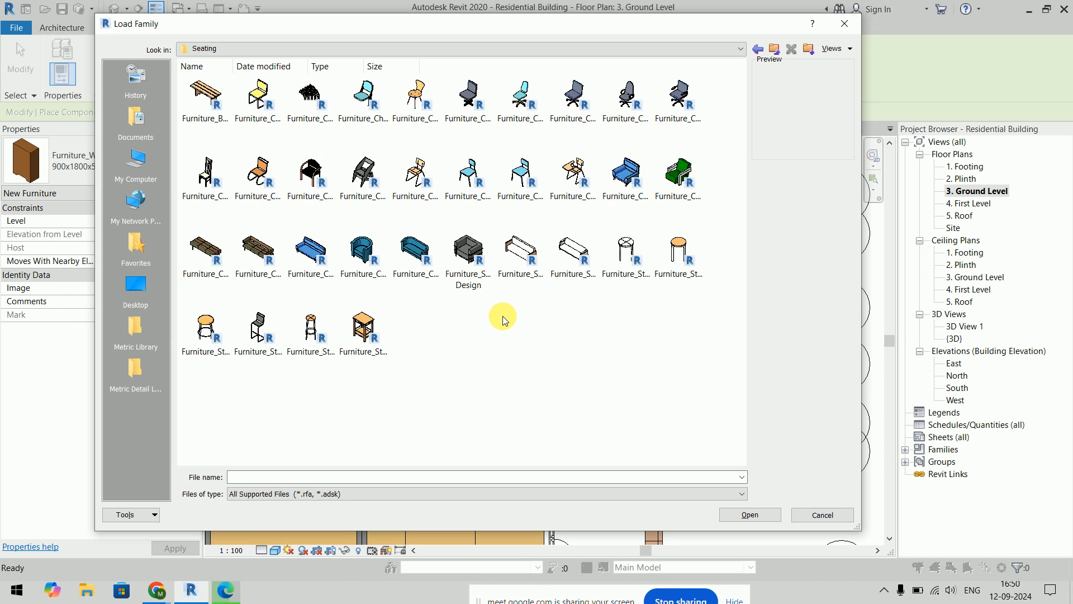
left_click(774, 49)
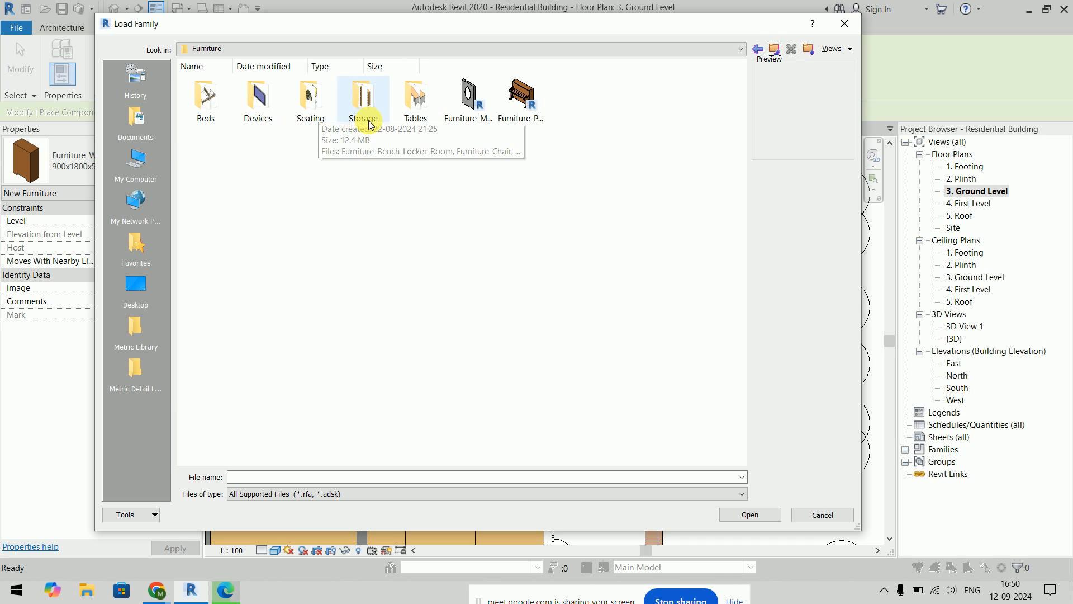
double_click(416, 112)
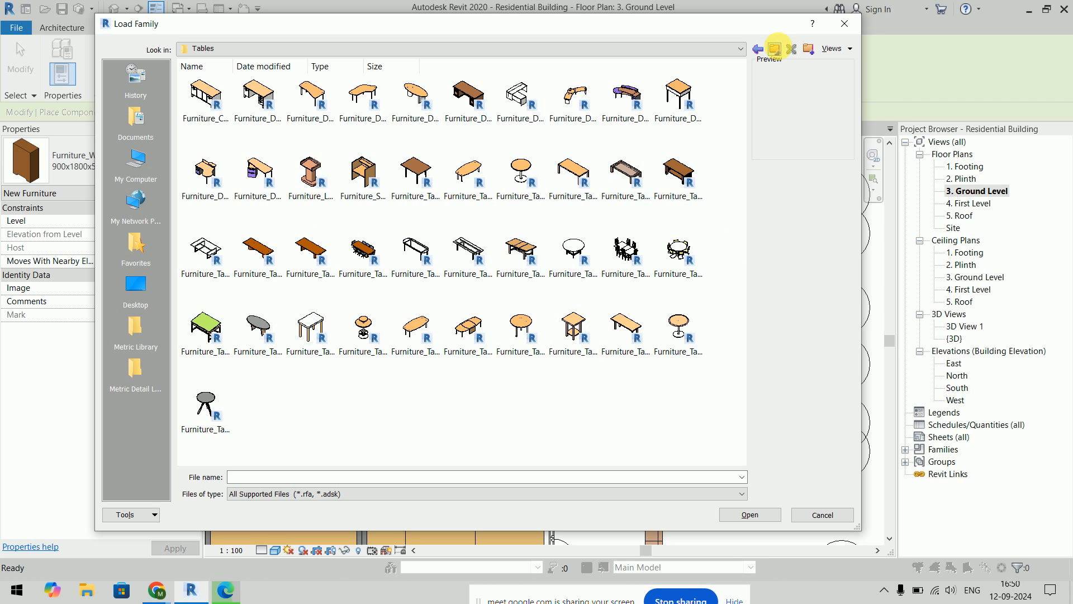
left_click(775, 48)
left_click(774, 48)
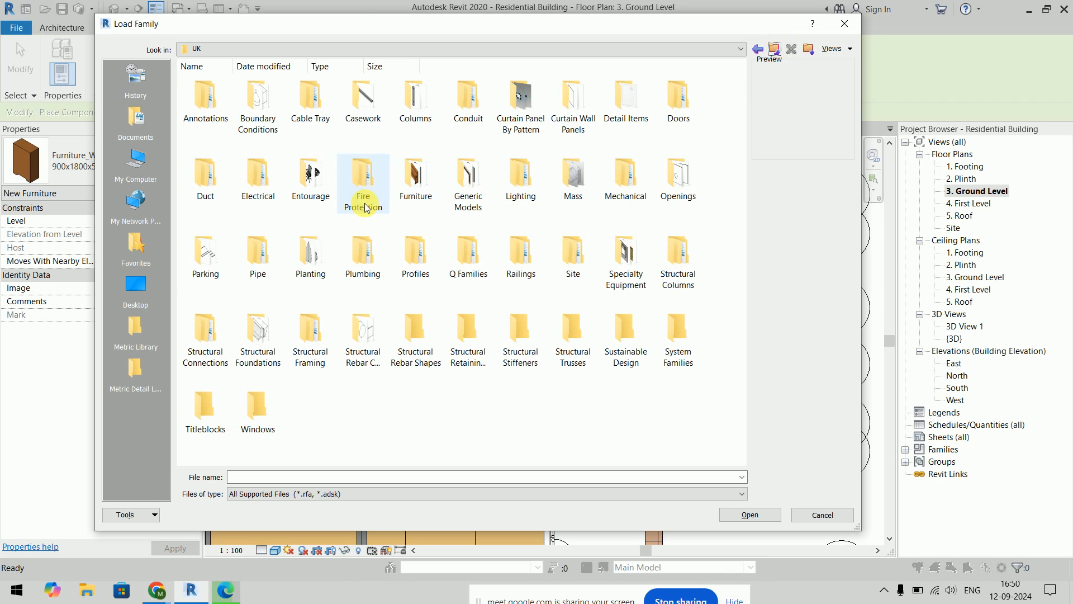
double_click(420, 200)
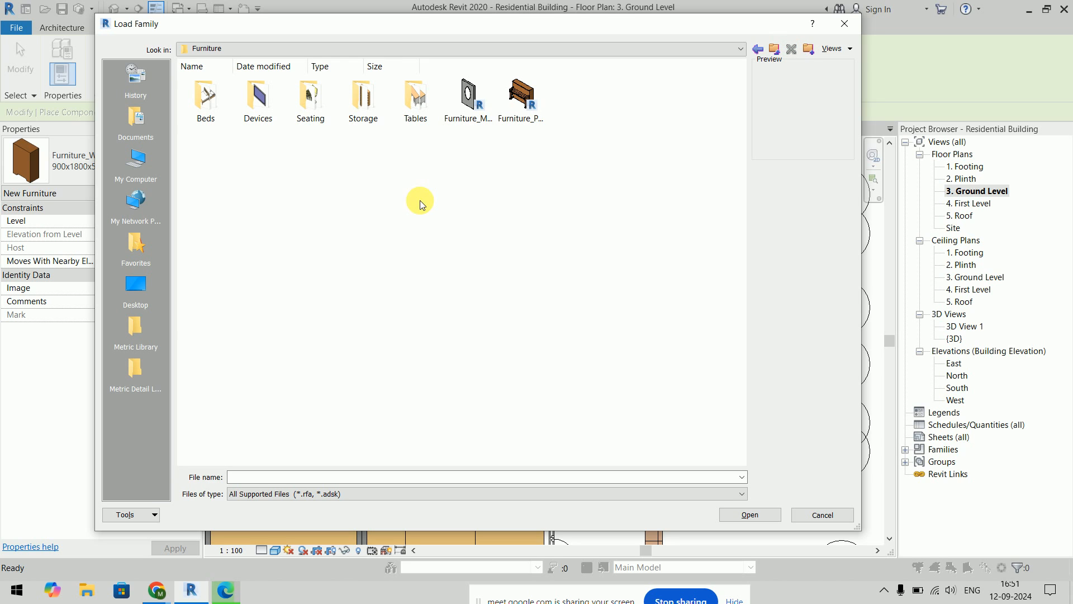
Step: Look through the library's Generic Models folder with large icons, including Barriers and Domestic Features, and leave without loading a family
left_click(775, 49)
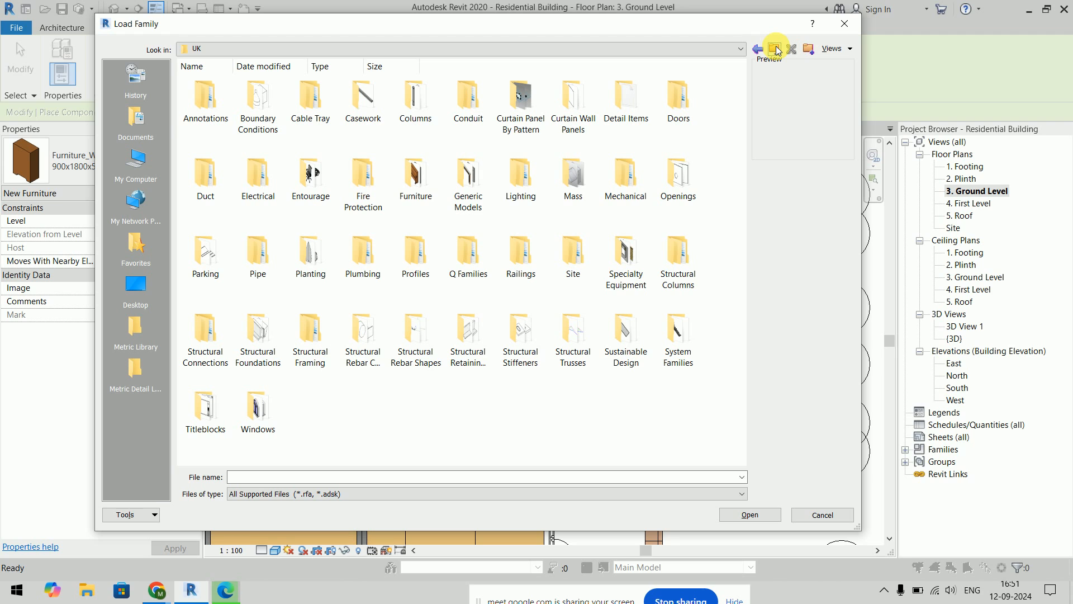
double_click(465, 193)
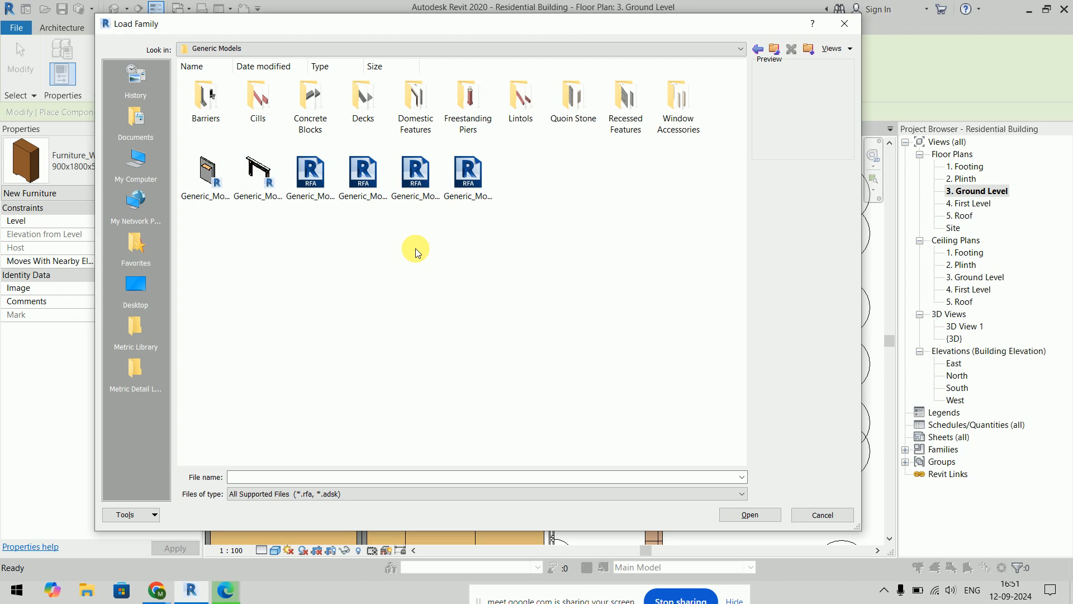
right_click(420, 249)
mouse_move(504, 259)
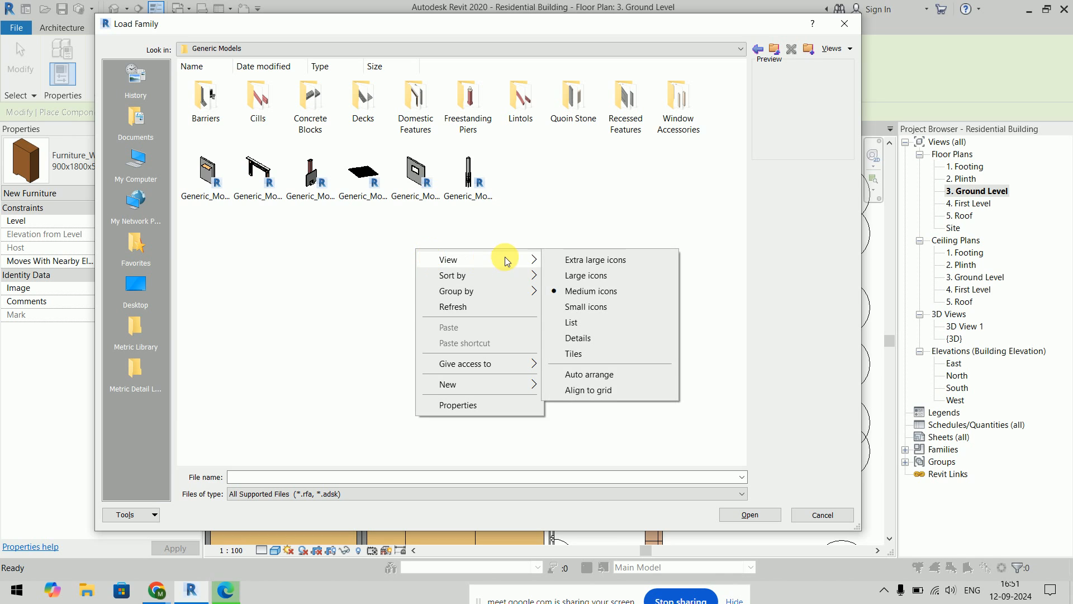
left_click(566, 278)
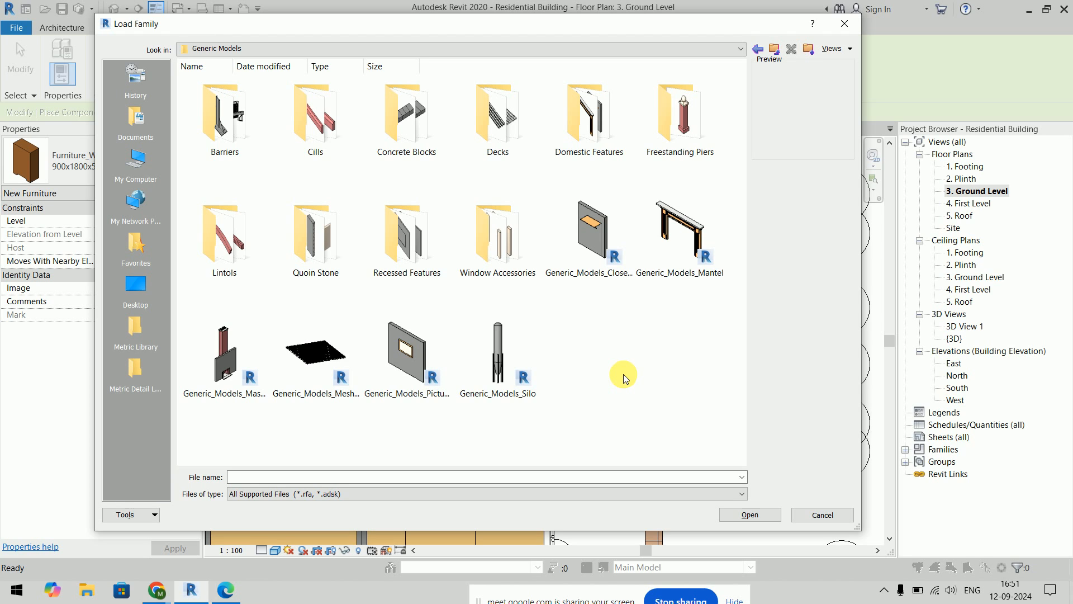
double_click(227, 147)
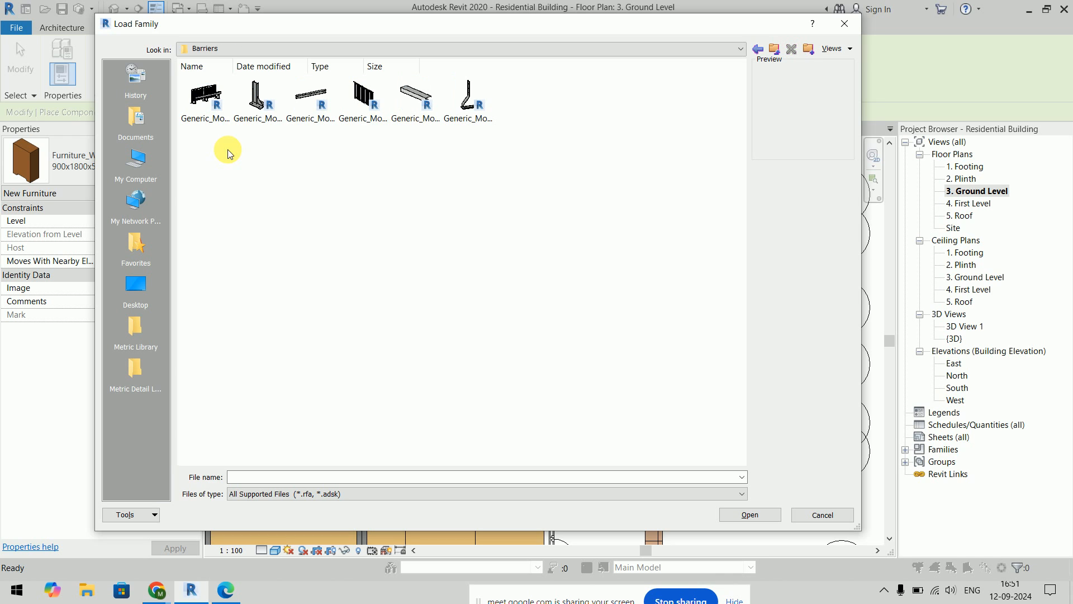
left_click(774, 49)
double_click(408, 111)
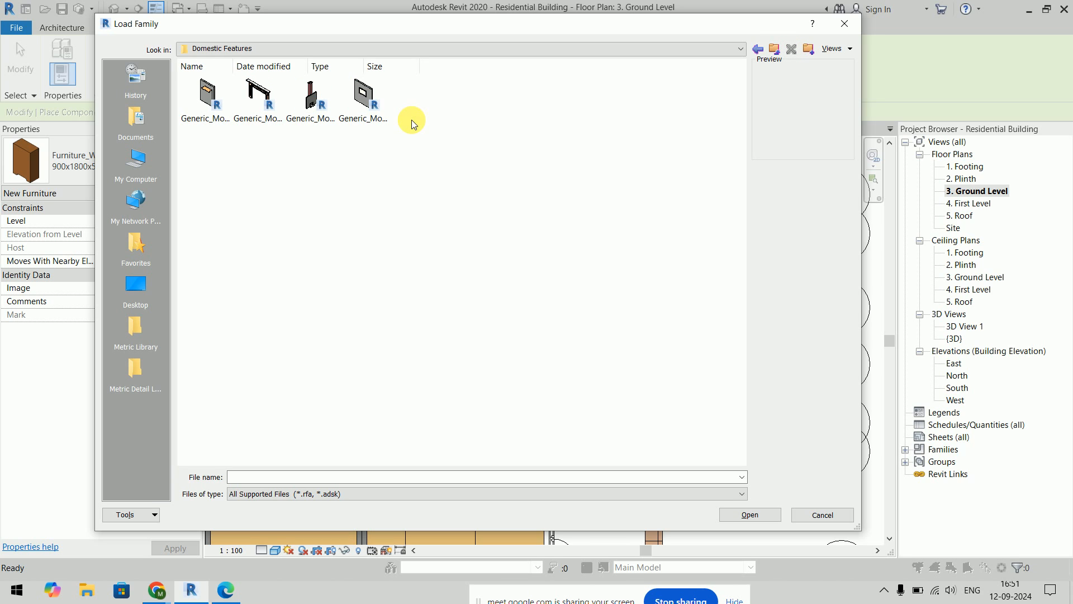
left_click(261, 109)
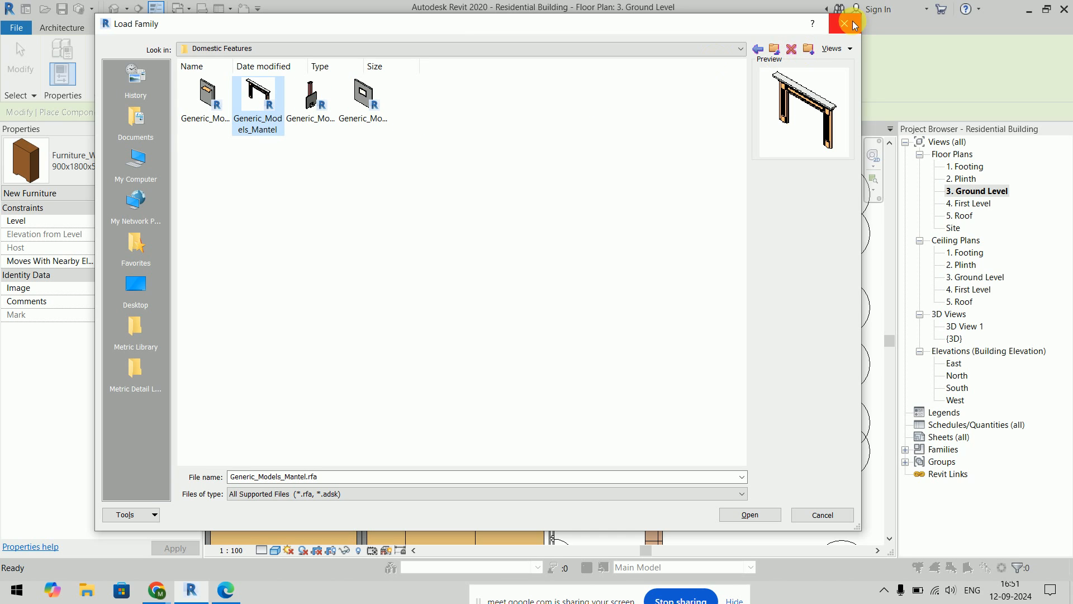
left_click(811, 515)
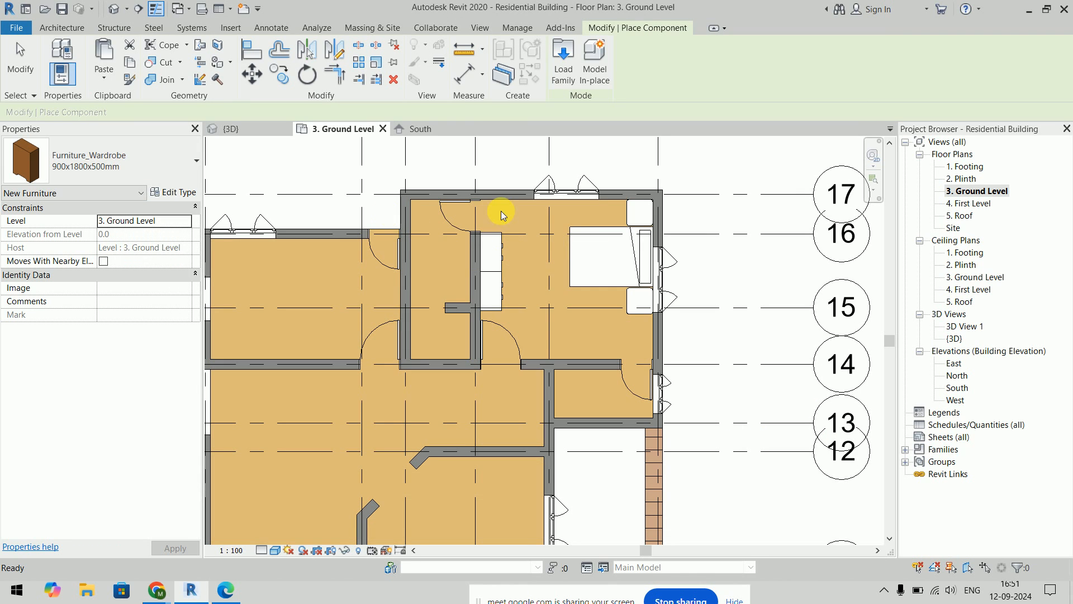
Step: Place a 900x1800x500mm wardrobe in the narrow room beside the bedroom, against the partition and the short wall stub, with its doors facing away from the partition
scroll(447, 215, "up", 3)
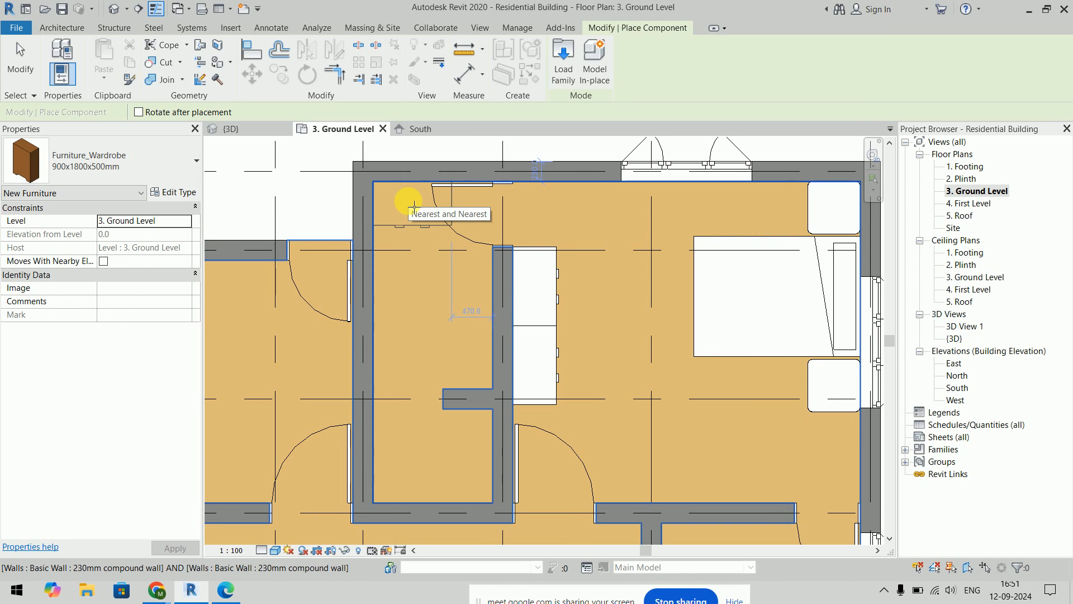
key("space")
key("space")
key("space")
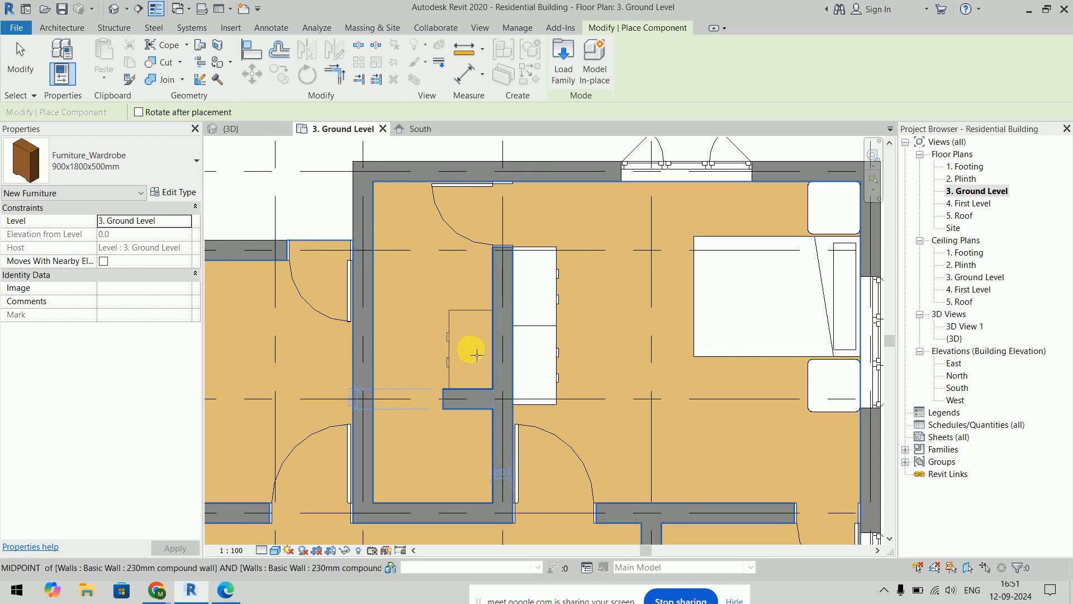
left_click(476, 355)
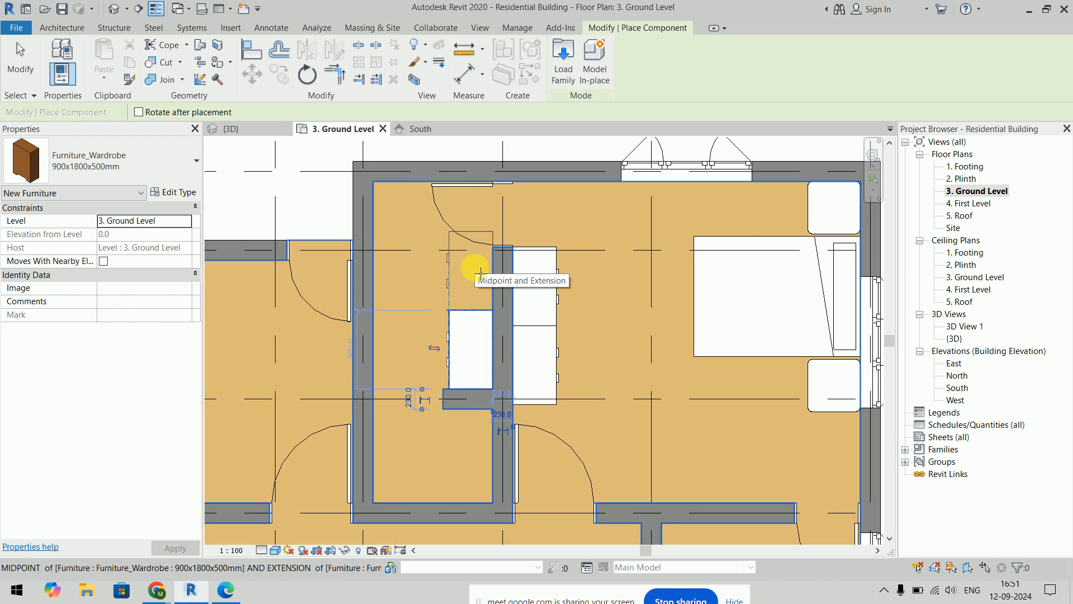
key("Escape")
key("Escape")
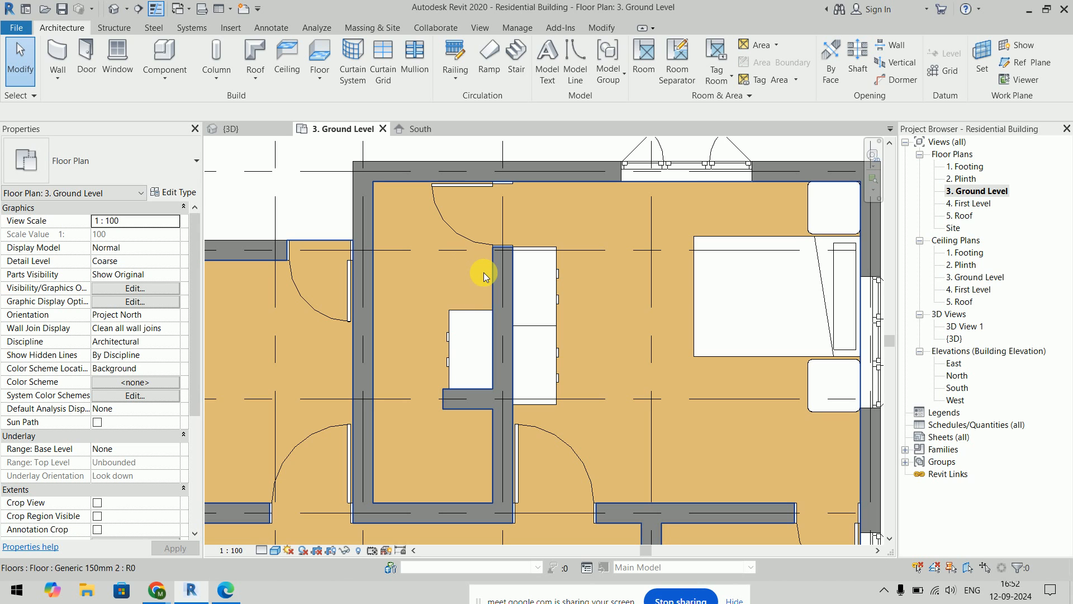
left_click(478, 317)
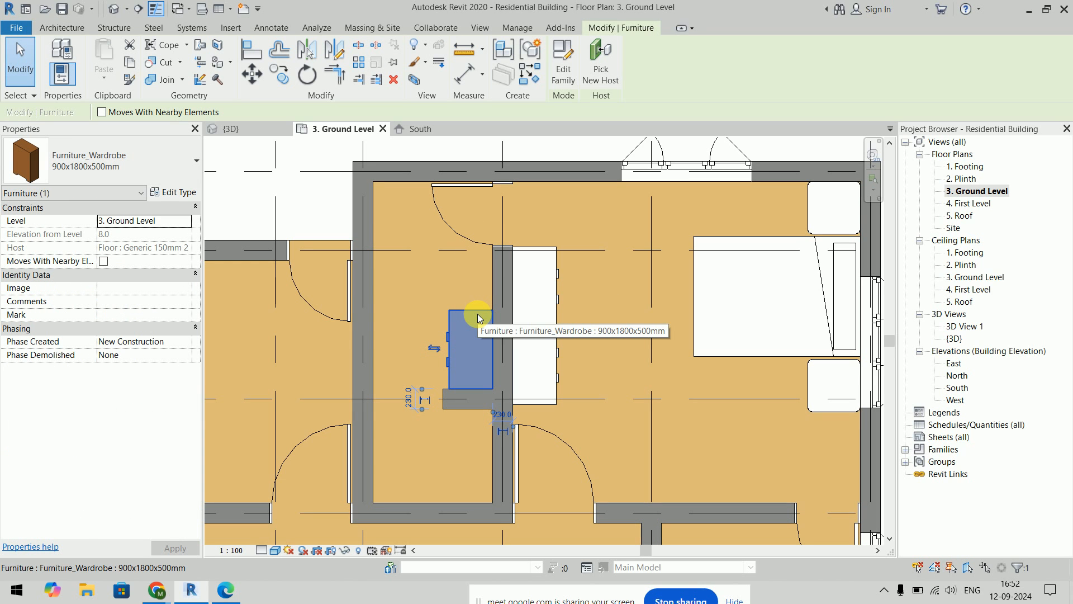
key("Escape")
key("d")
key("i")
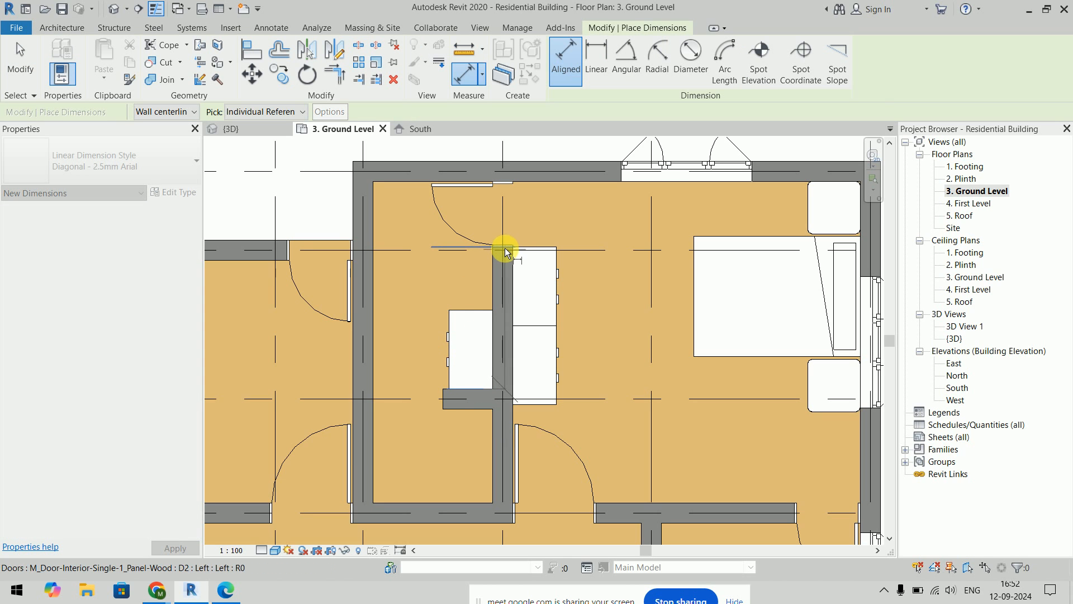
left_click(505, 247)
key("Escape")
key("Escape")
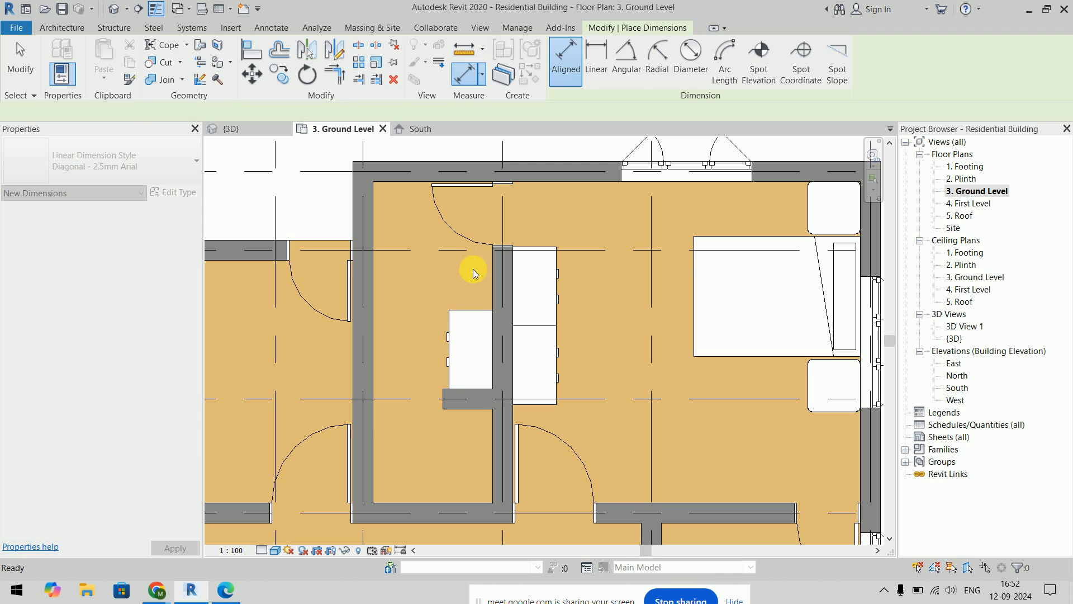
Step: Duplicate the narrow room's wardrobe type as 900x1800x1600mm 2 and set the new type's width to 1600
left_click(472, 320)
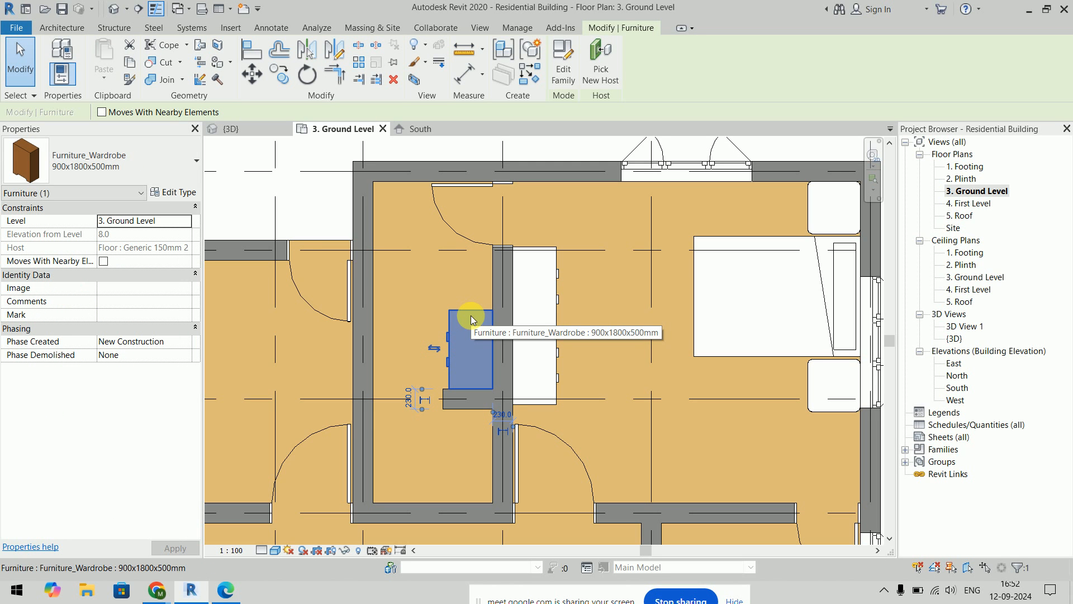
left_click(185, 192)
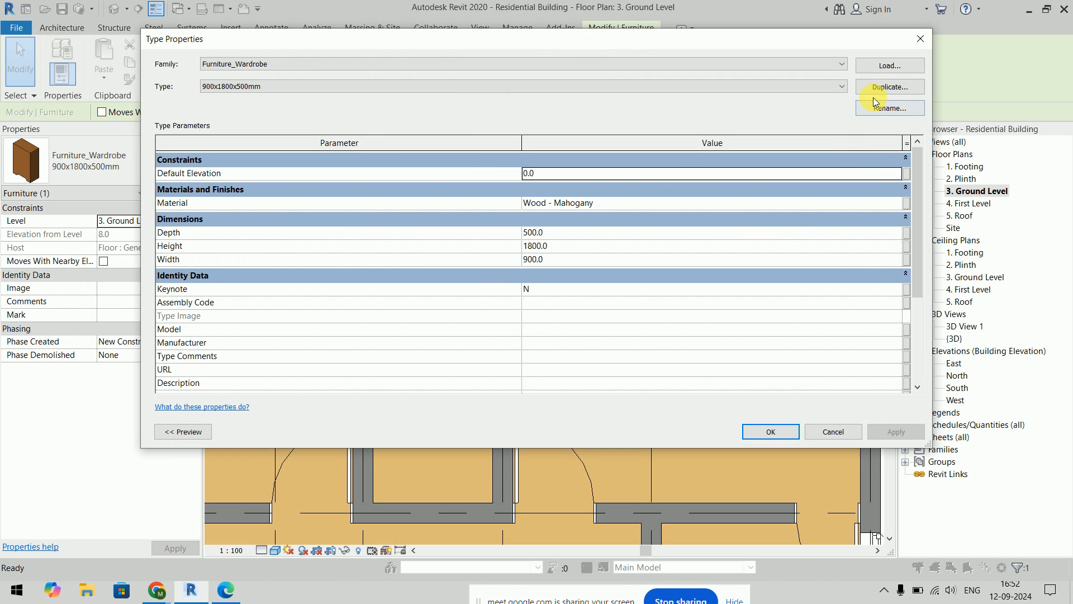
left_click(882, 84)
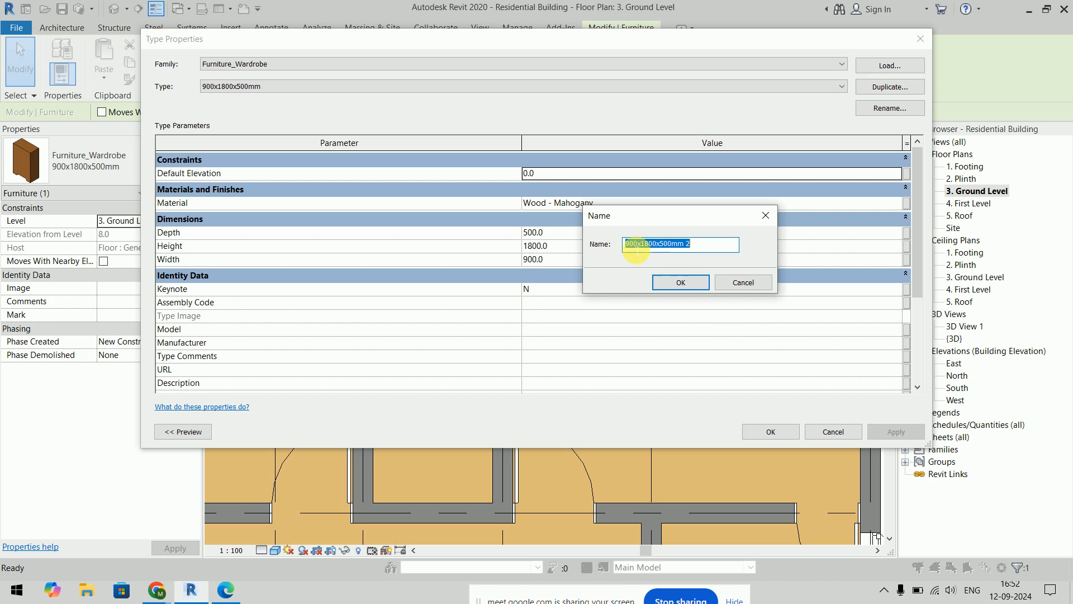
left_click(633, 245)
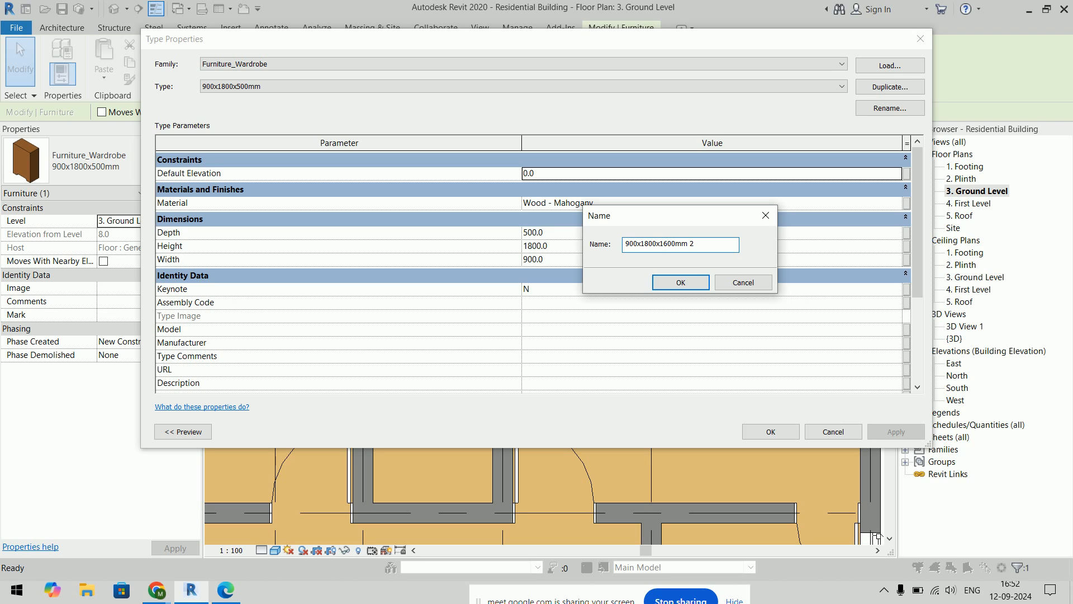
left_click(682, 284)
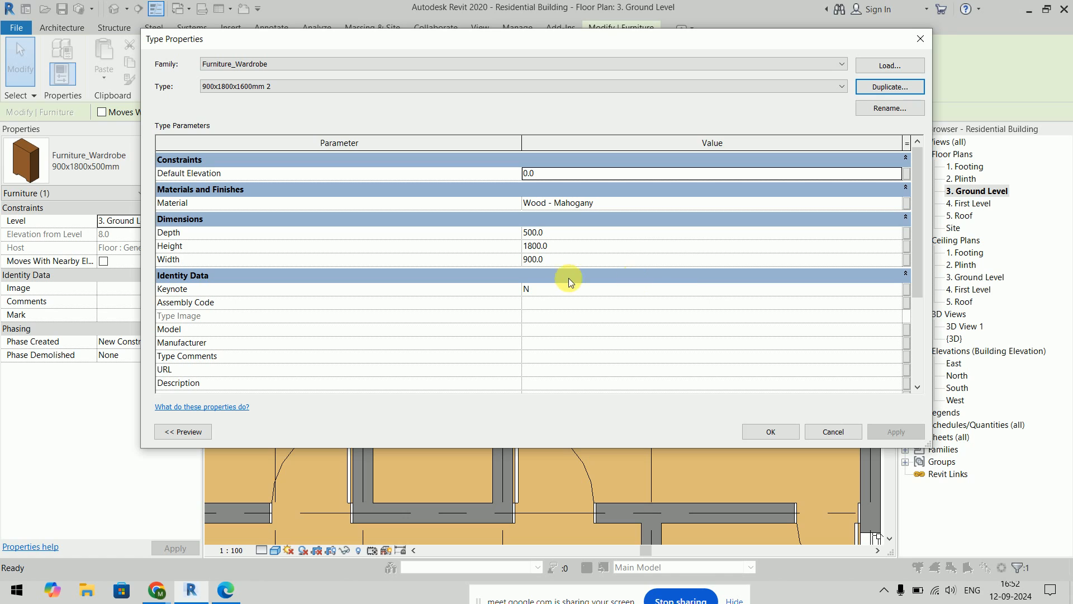
left_click(549, 260)
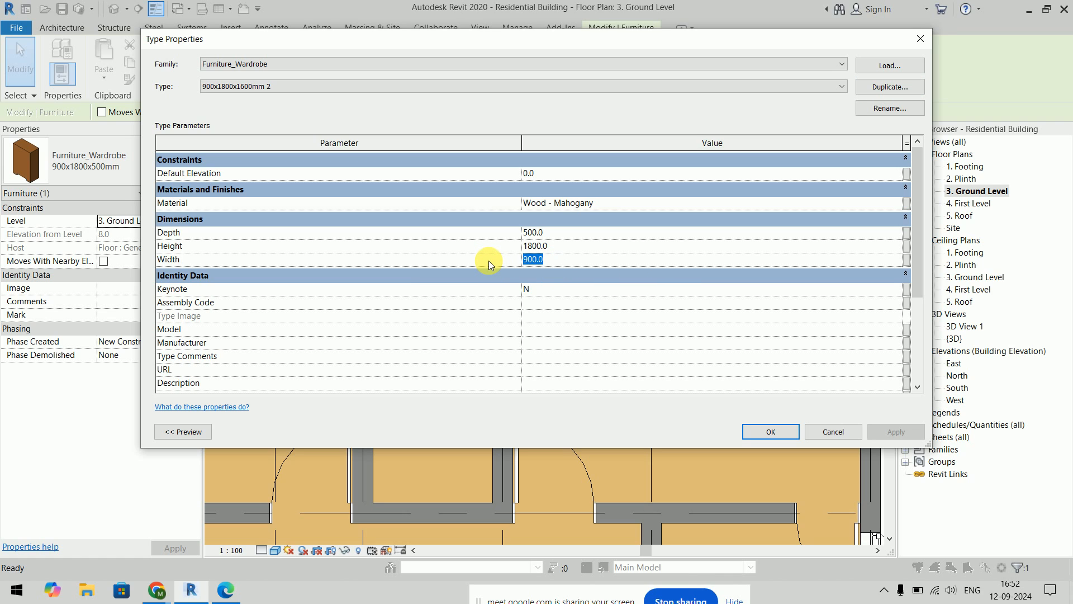
type("1600.0")
left_click(785, 437)
key("Escape")
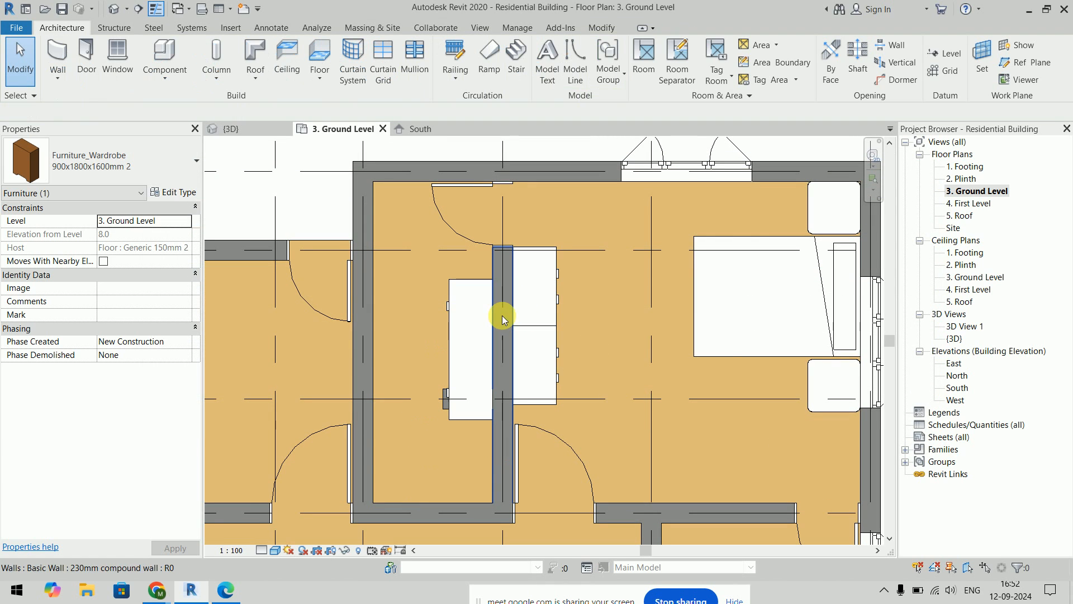
Step: Show the plan in Fine detail and Wireframe, and align the widened wardrobe's lower edge with the upper face of the short wall stub
key("a")
key("l")
scroll(442, 358, "up", 3)
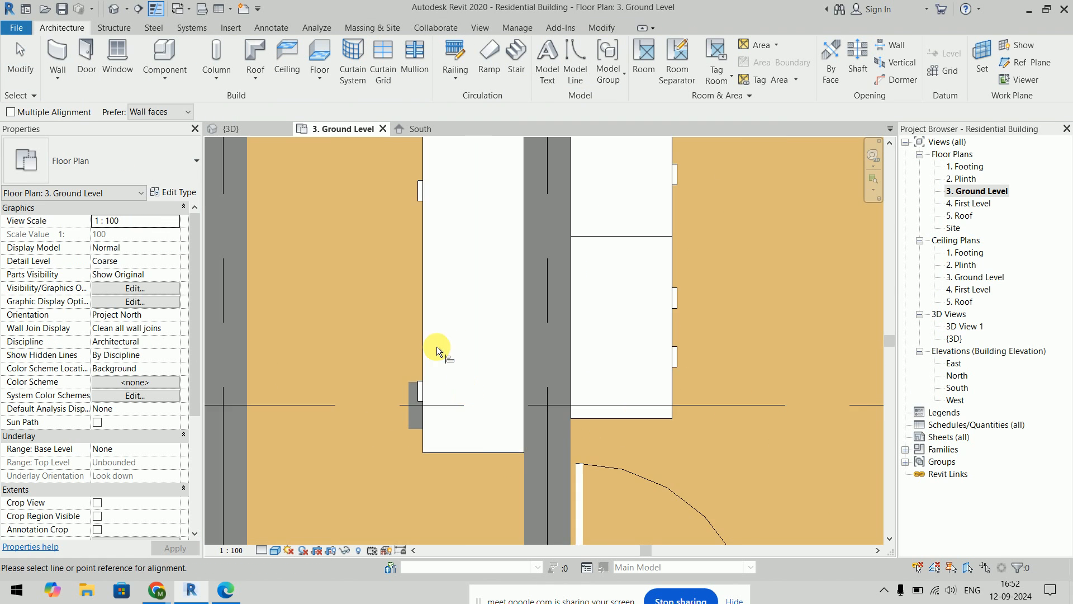
scroll(437, 347, "up", 1)
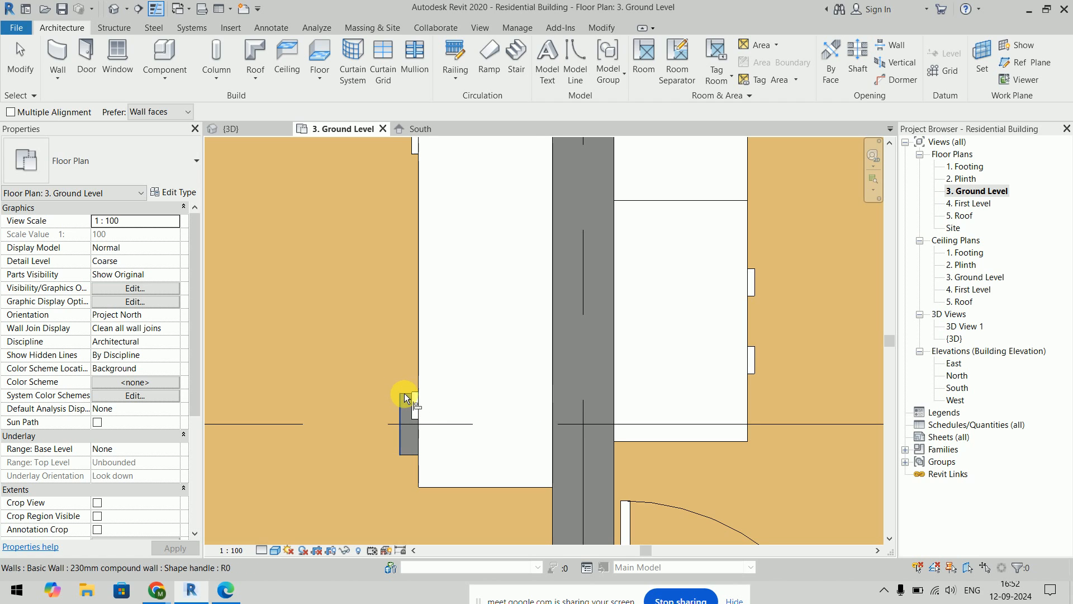
left_click(262, 551)
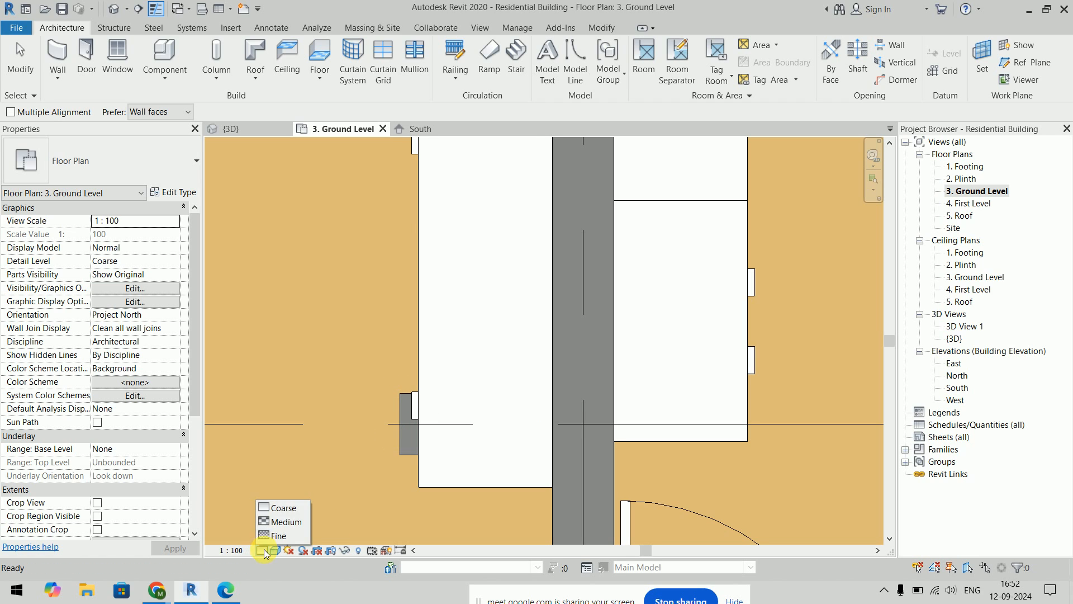
left_click(278, 535)
left_click(275, 551)
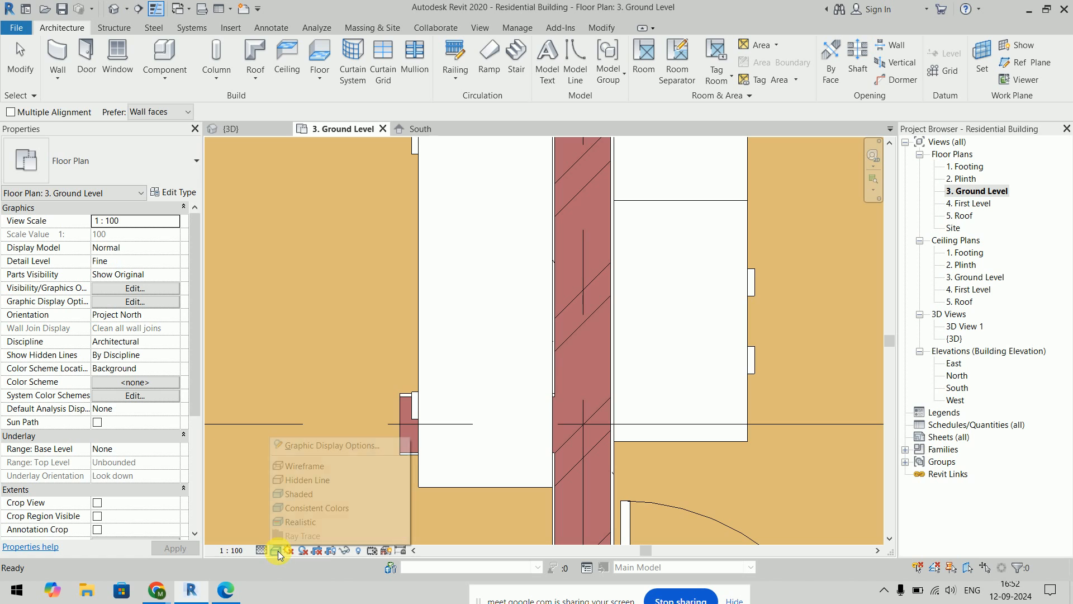
left_click(311, 466)
left_click(448, 392)
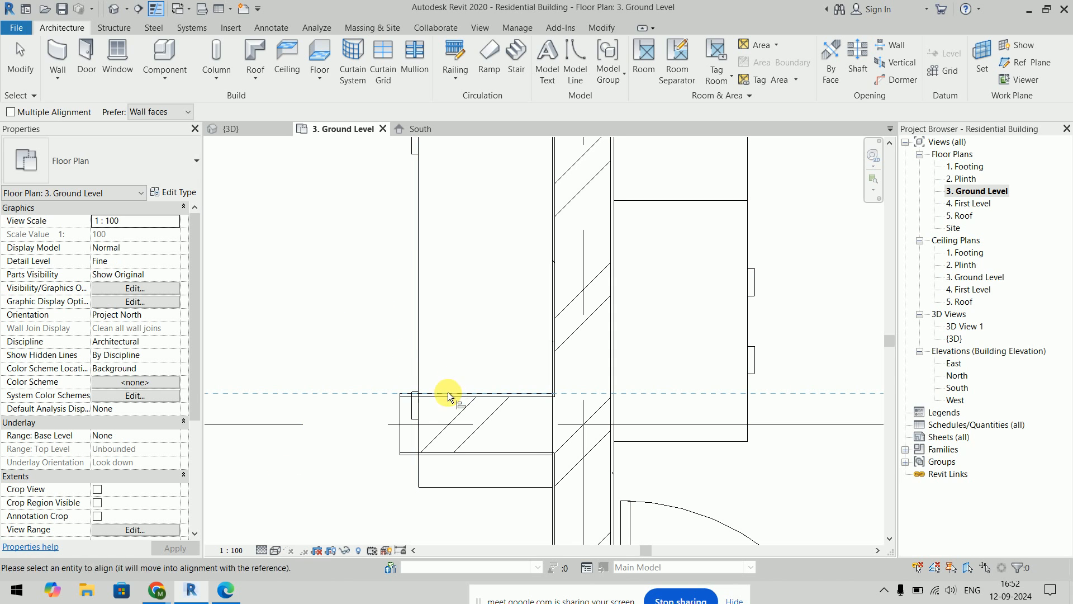
left_click(462, 487)
scroll(462, 354, "down", 4)
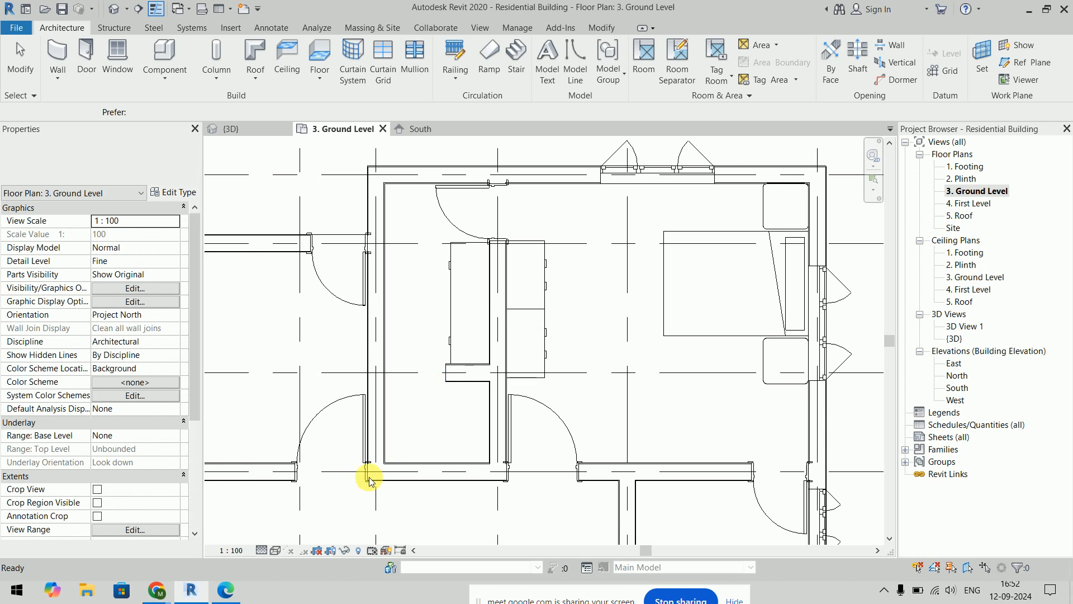
key("Escape")
Step: Set the ground level plan's visual style to Shaded and its detail level to Coarse
left_click(276, 551)
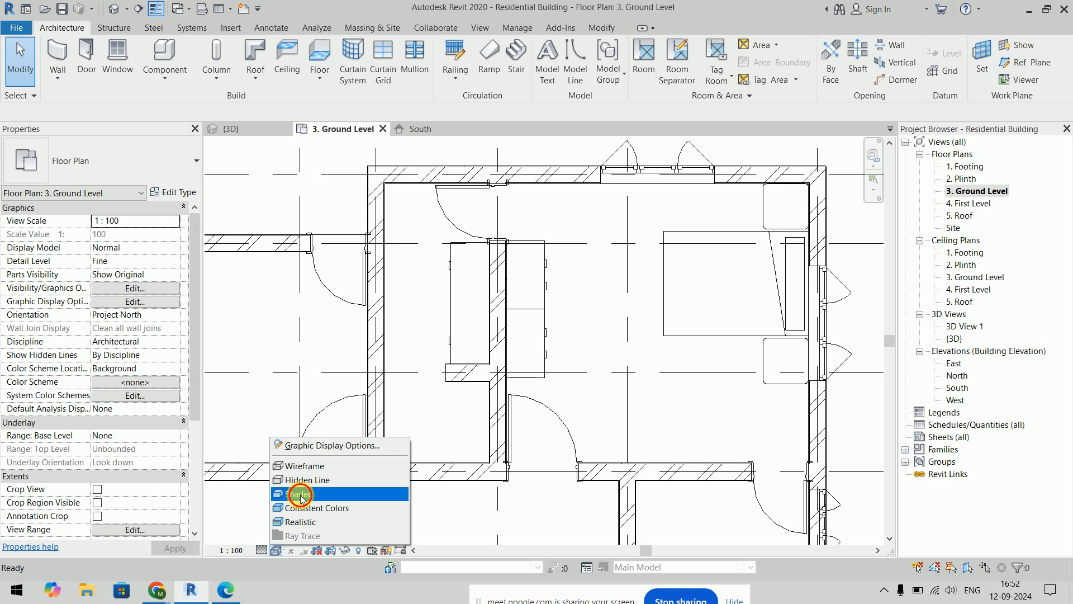
left_click(299, 495)
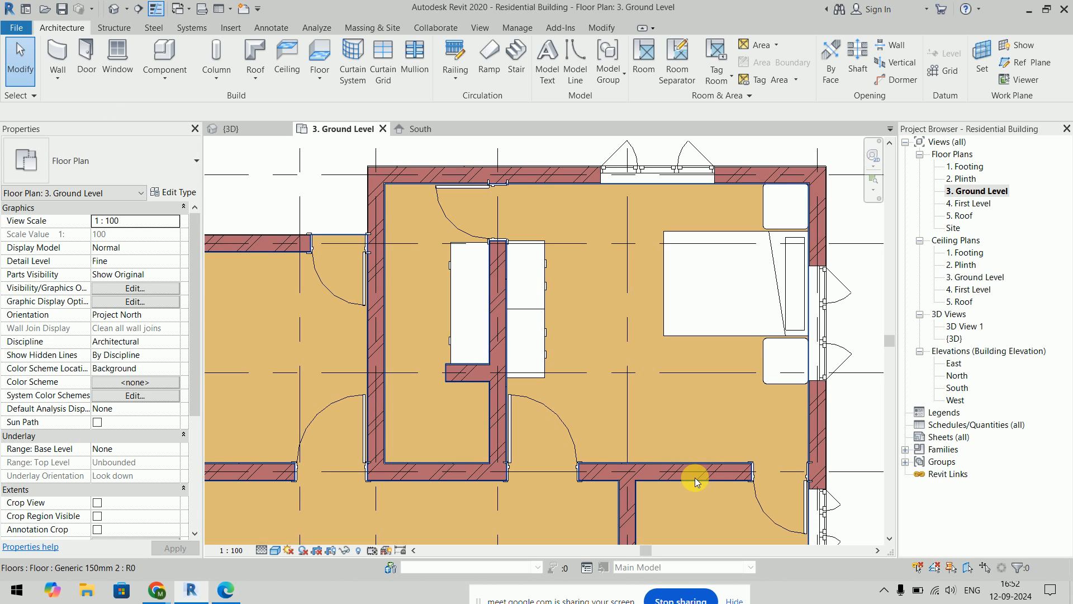
scroll(520, 366, "down", 3)
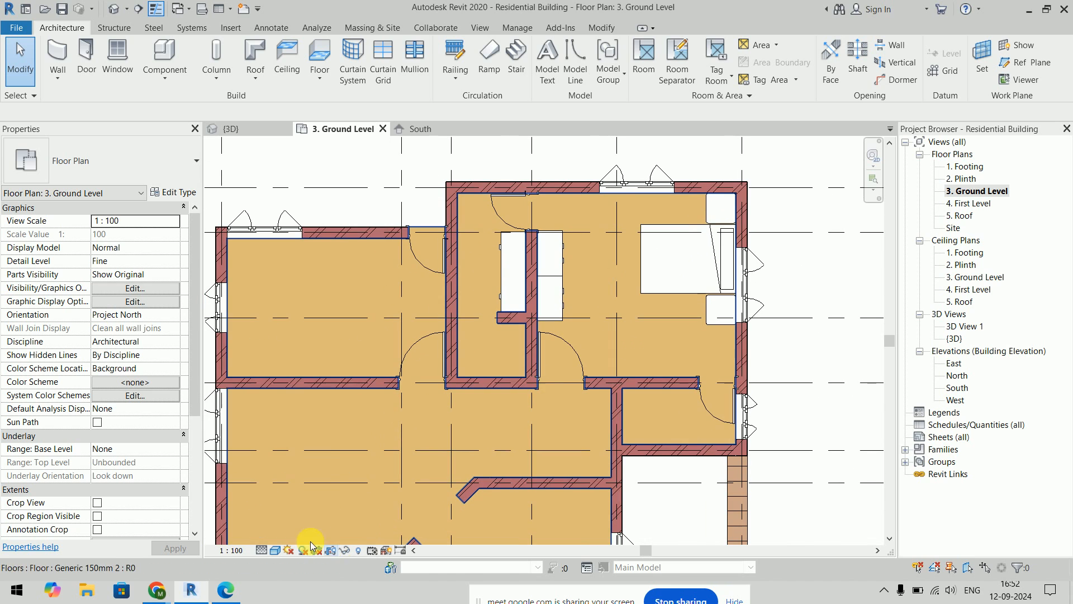
left_click(261, 551)
left_click(274, 510)
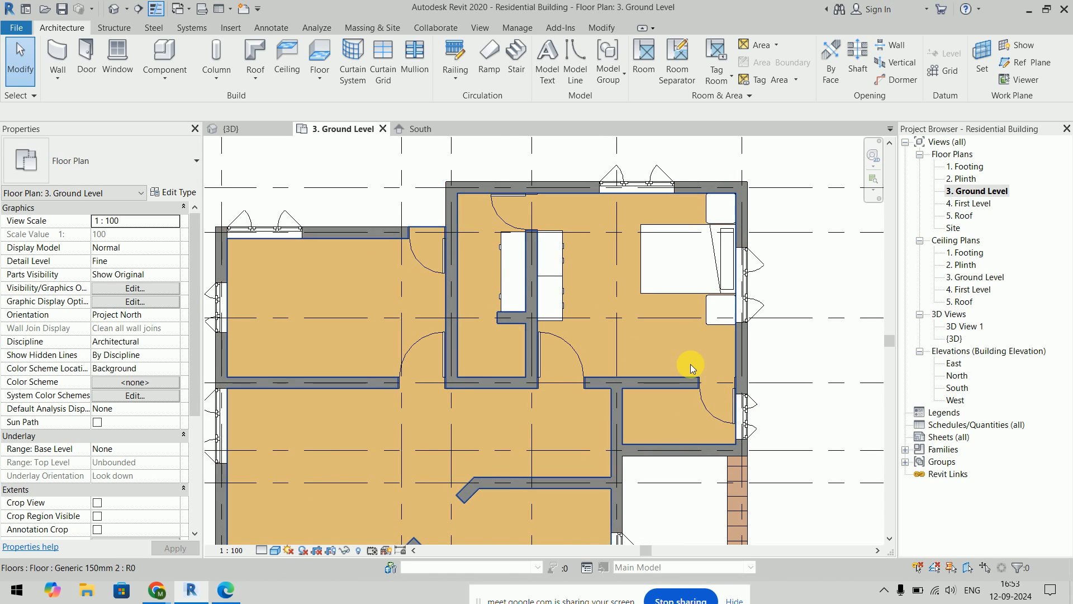
scroll(649, 293, "down", 2)
scroll(648, 292, "up", 2)
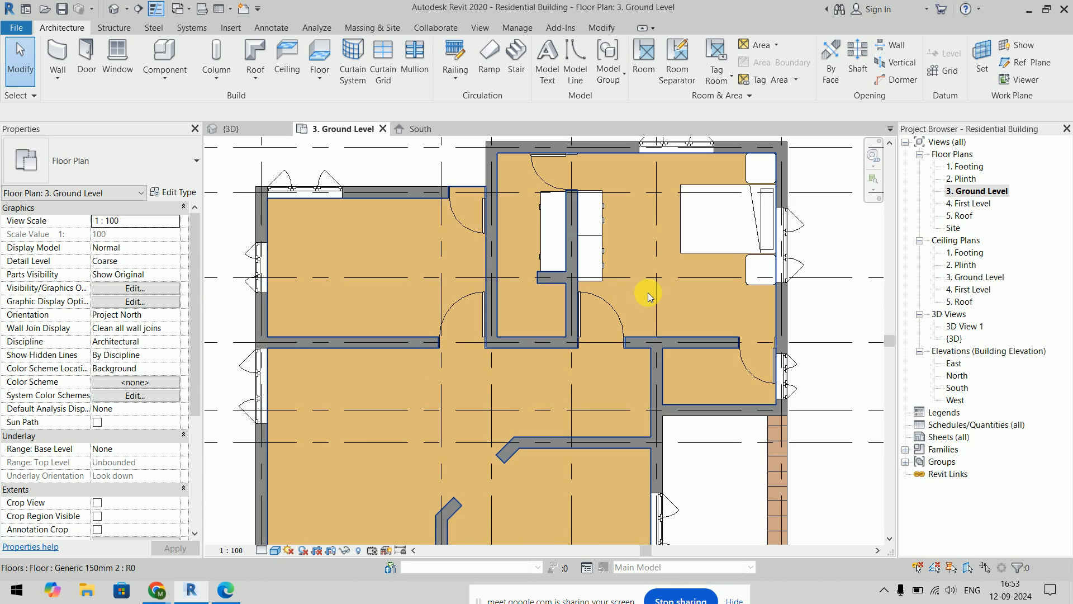
Step: Switch to Edge and examine the workbook's furnished floor plan for the kitchen, dining, living and toilet layouts
key("alt+Tab")
scroll(648, 293, "down", 2)
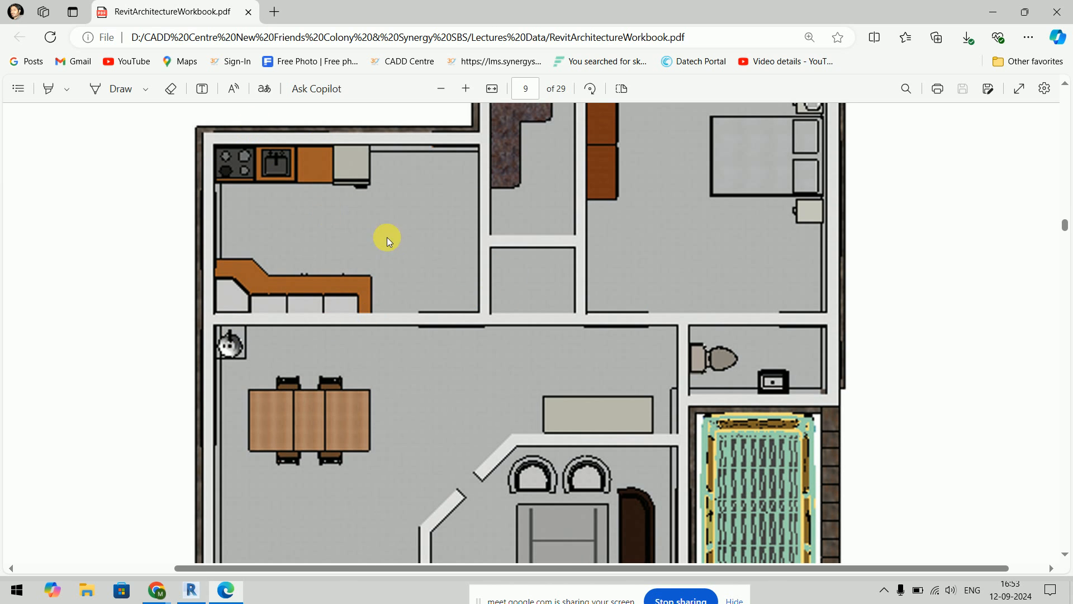
scroll(389, 233, "down", 6)
scroll(389, 233, "up", 6)
scroll(355, 235, "down", 6)
scroll(763, 217, "up", 2)
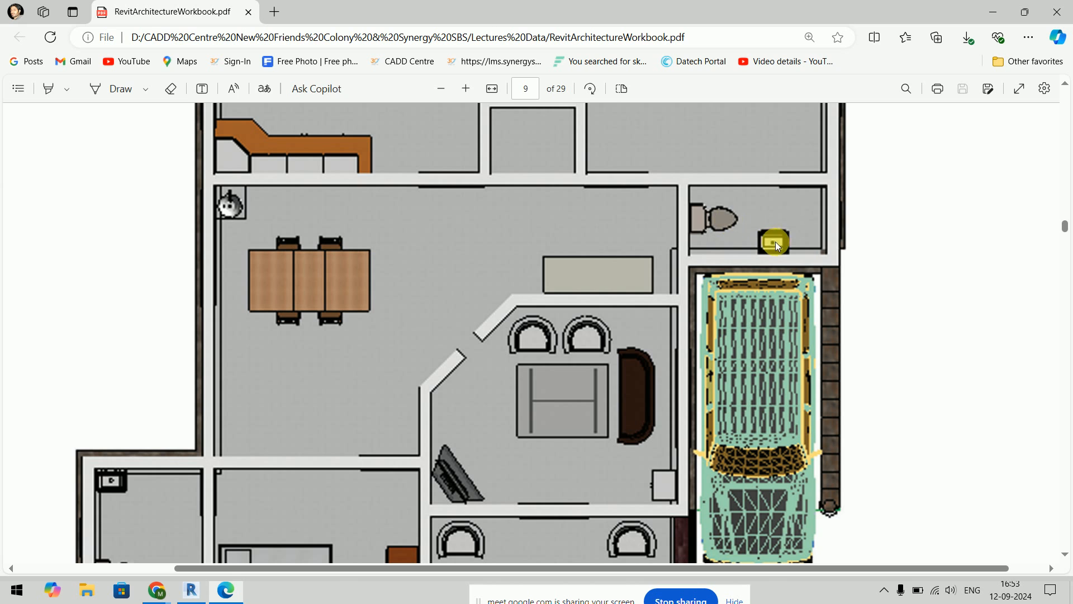
Step: Switch to Revit and browse the component family library to the Water Closets folder under Plumbing, Architectural, Fixtures
key("alt+Tab")
scroll(547, 339, "up", 3)
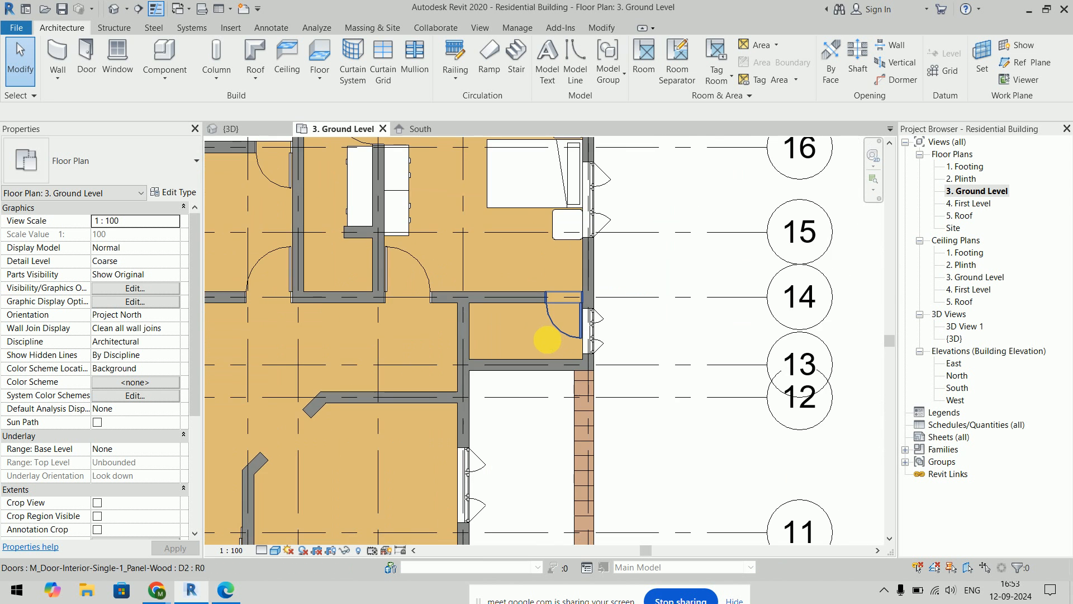
scroll(547, 340, "up", 5)
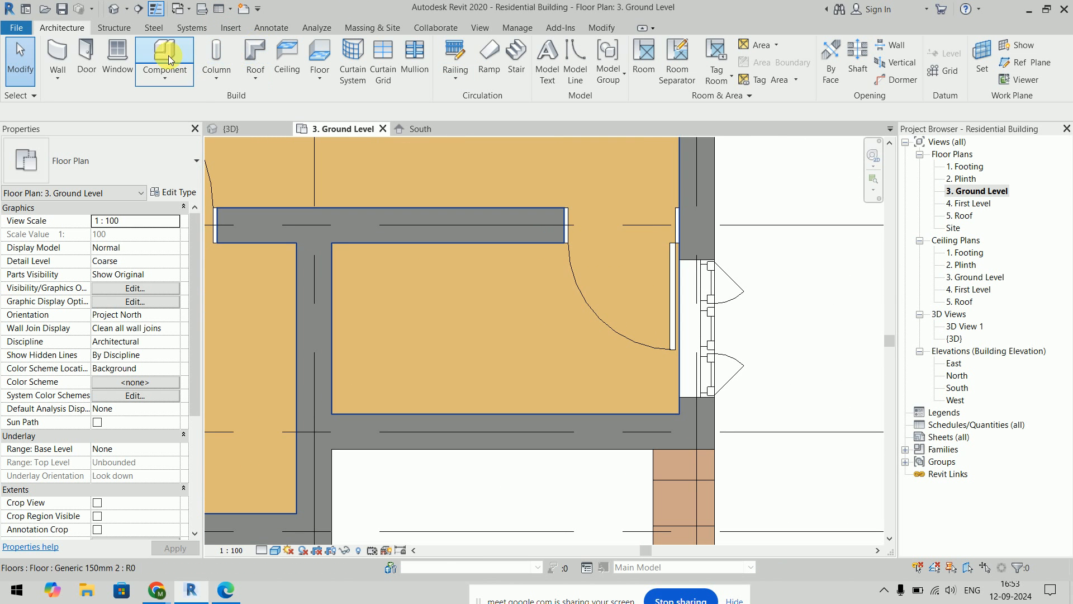
left_click(171, 60)
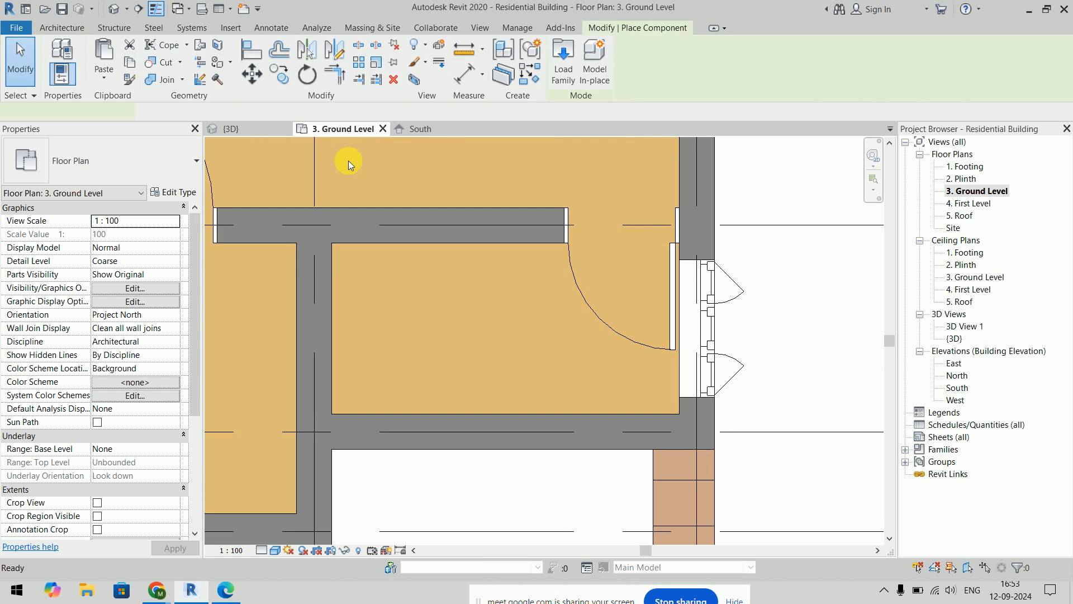
left_click(575, 59)
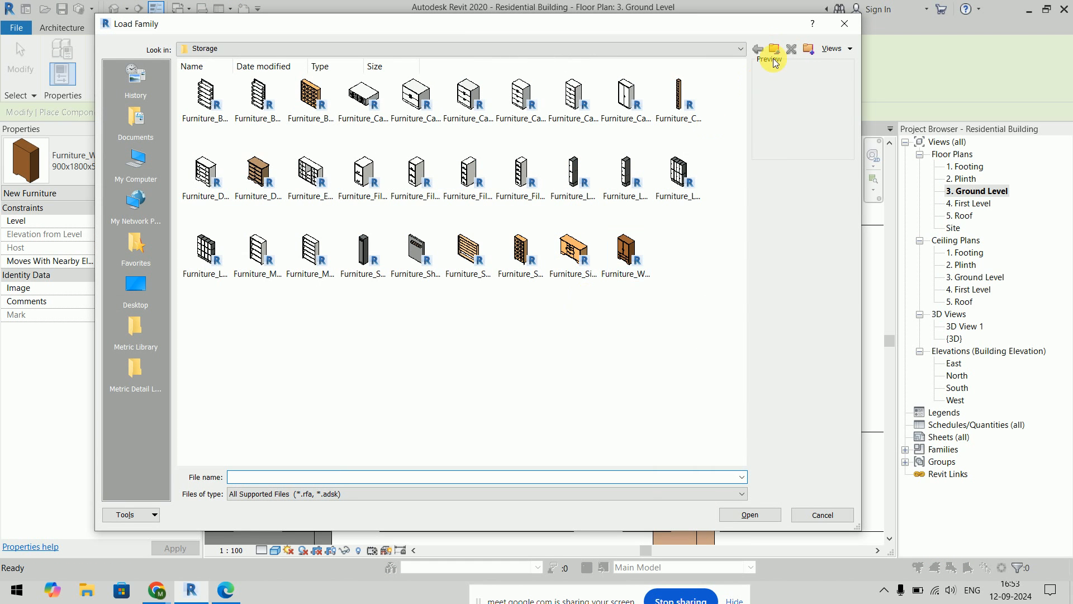
left_click(775, 50)
left_click(774, 50)
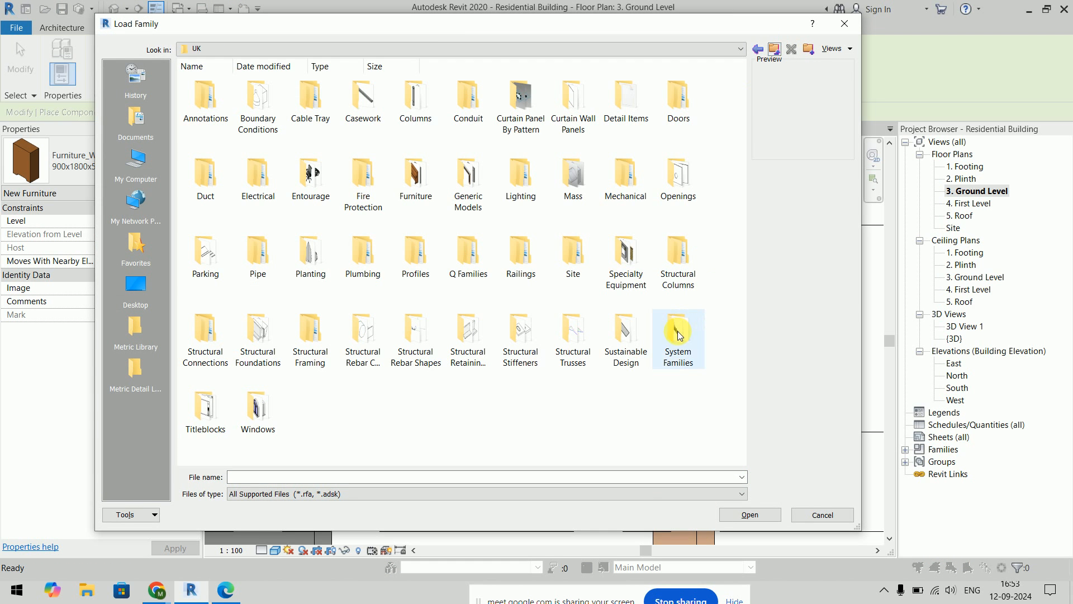
double_click(361, 253)
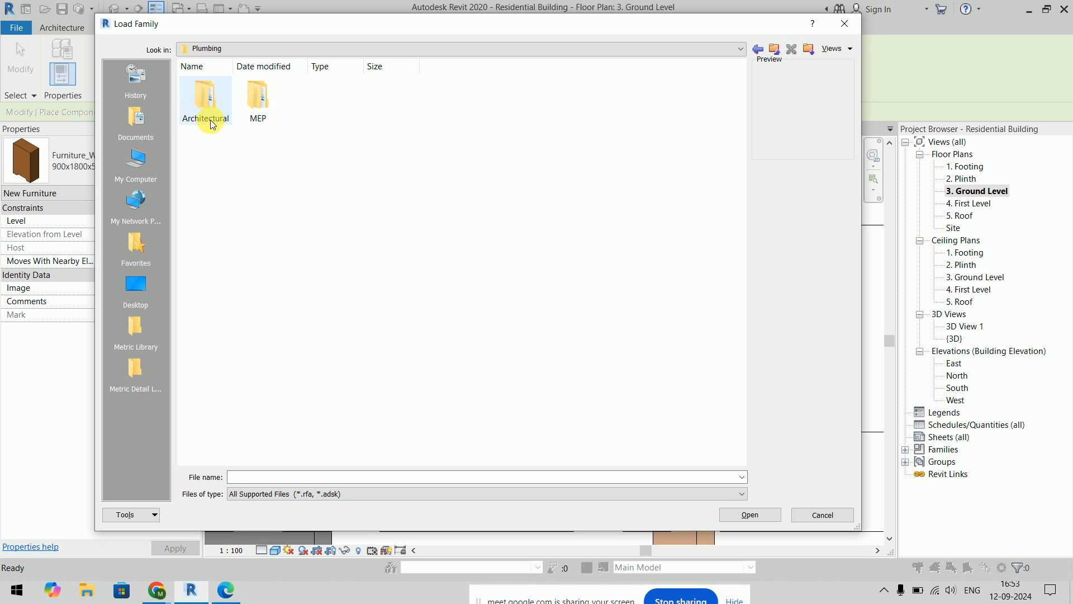
double_click(202, 117)
double_click(260, 105)
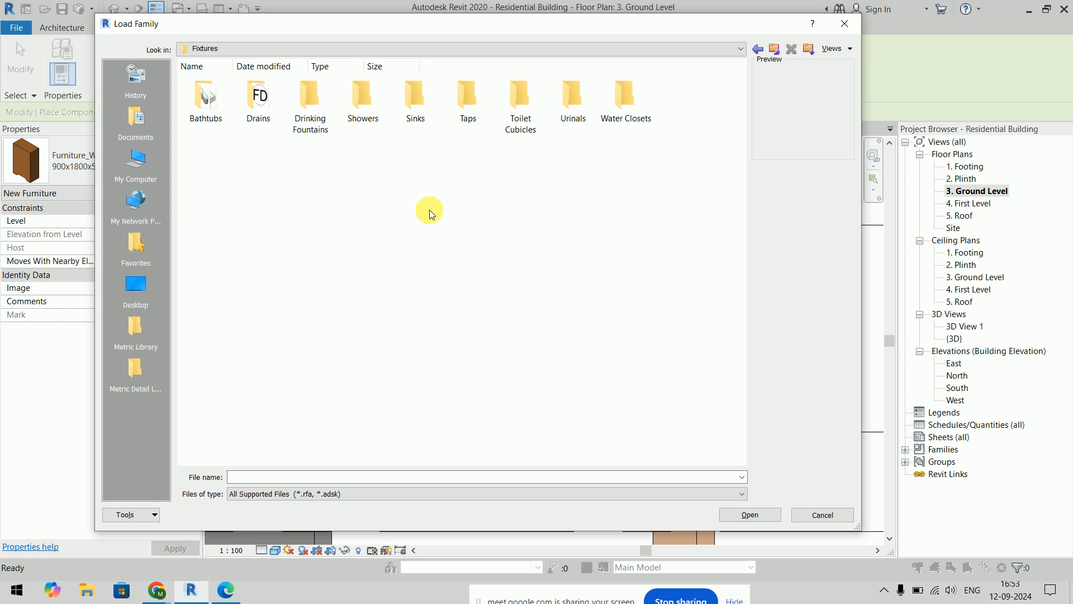
double_click(627, 114)
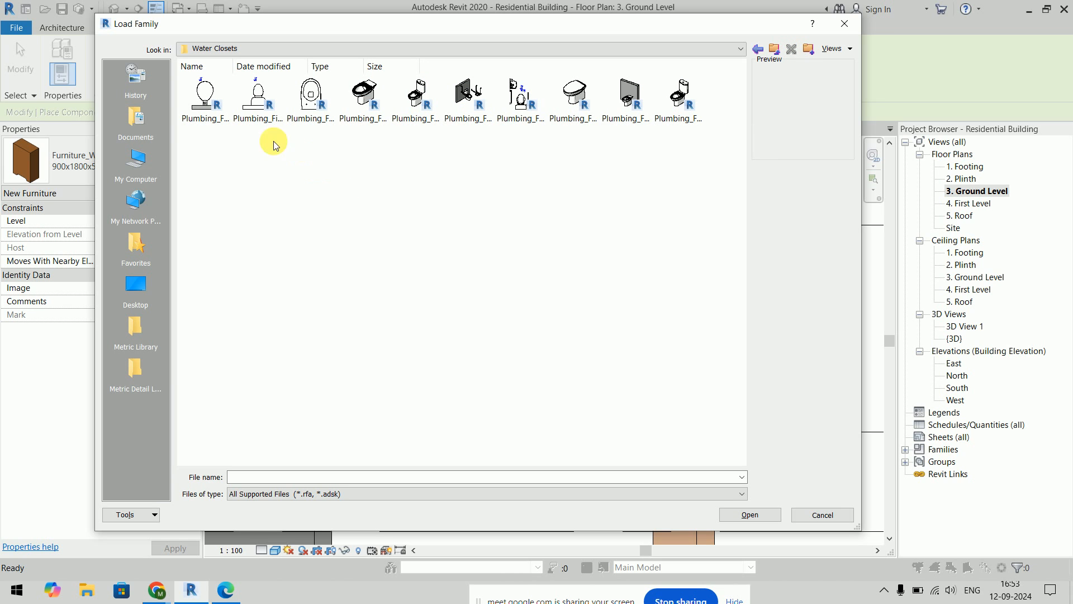
Step: Show the water closet families as large icons and load Plumbing_Fixtures_WC_Wall_Mounted
right_click(355, 162)
mouse_move(380, 172)
left_click(454, 124)
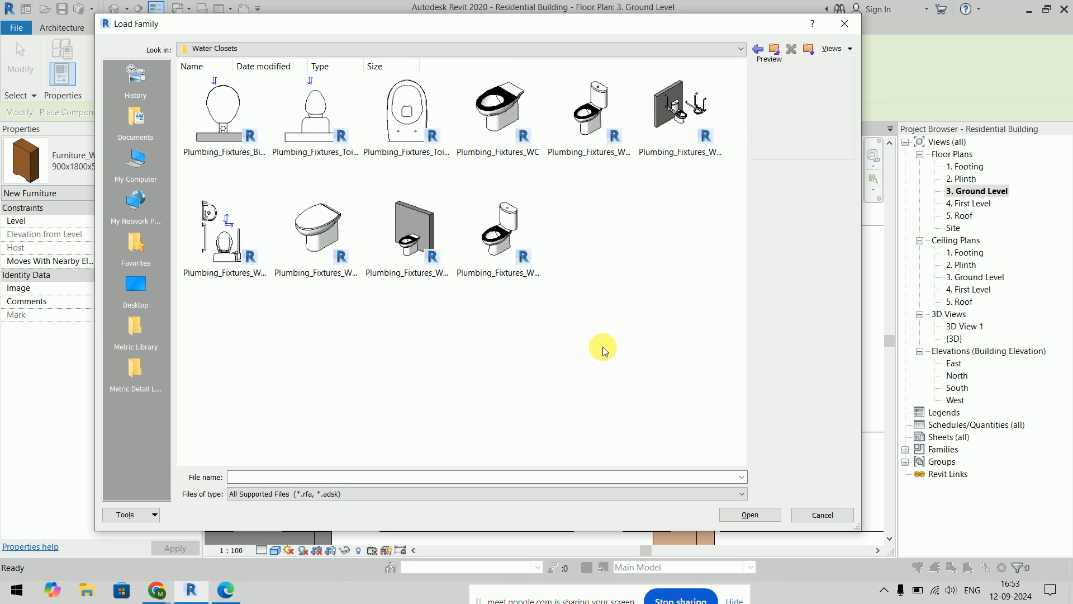
left_click(312, 246)
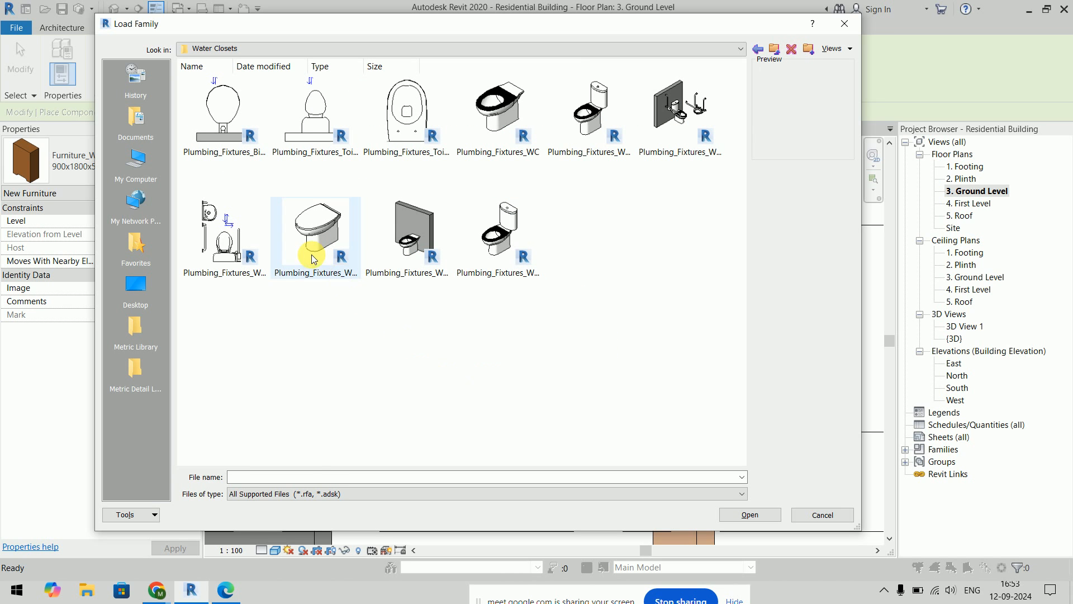
left_click(760, 516)
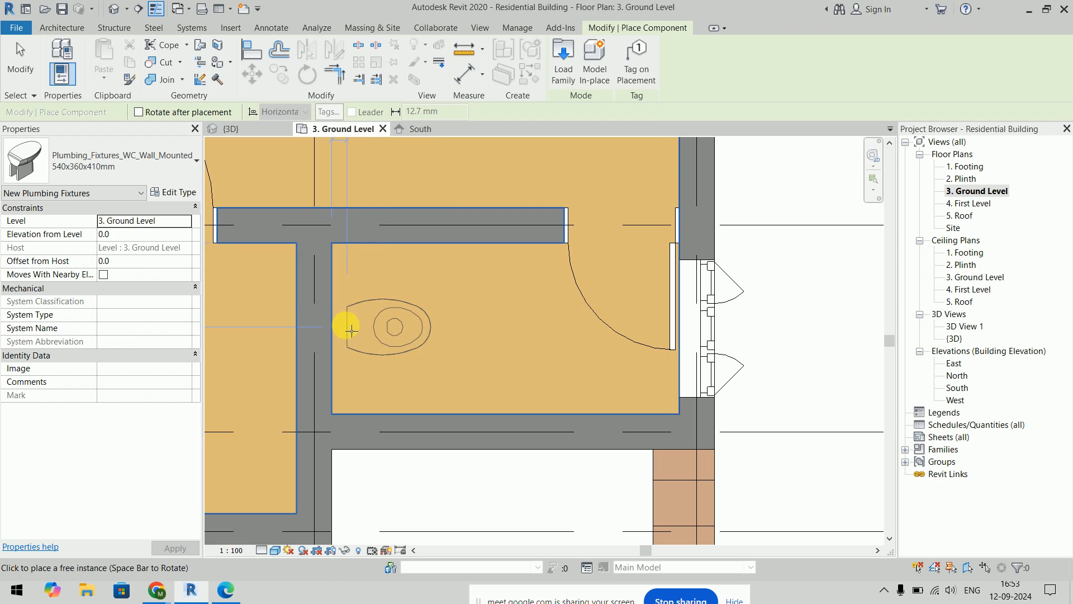
Step: Place the 540x360x410mm wall-mounted WC against the toilet's left wall, centred about 500 mm below the room's upper wall
left_click(332, 319)
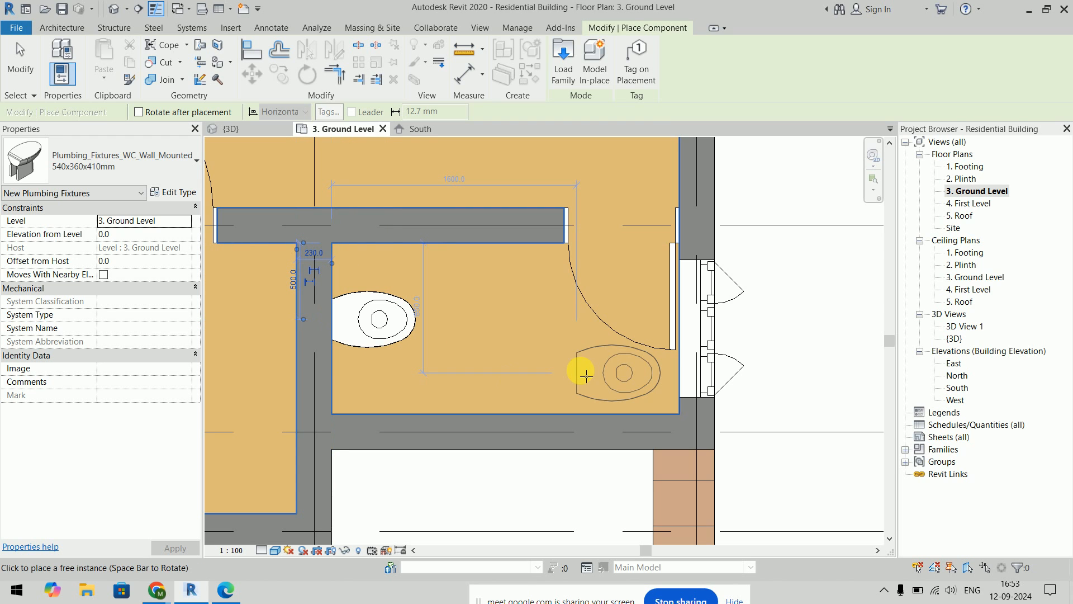
key("Escape")
key("Escape")
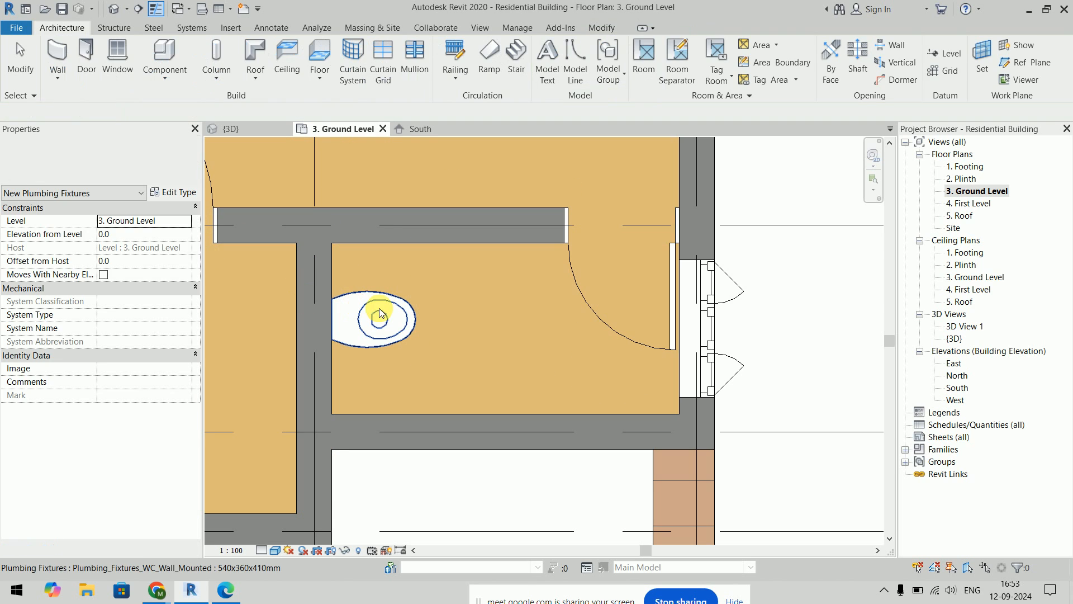
Step: Set the placed WC's elevation from the ground level to 150 mm
left_click(358, 316)
left_click(161, 234)
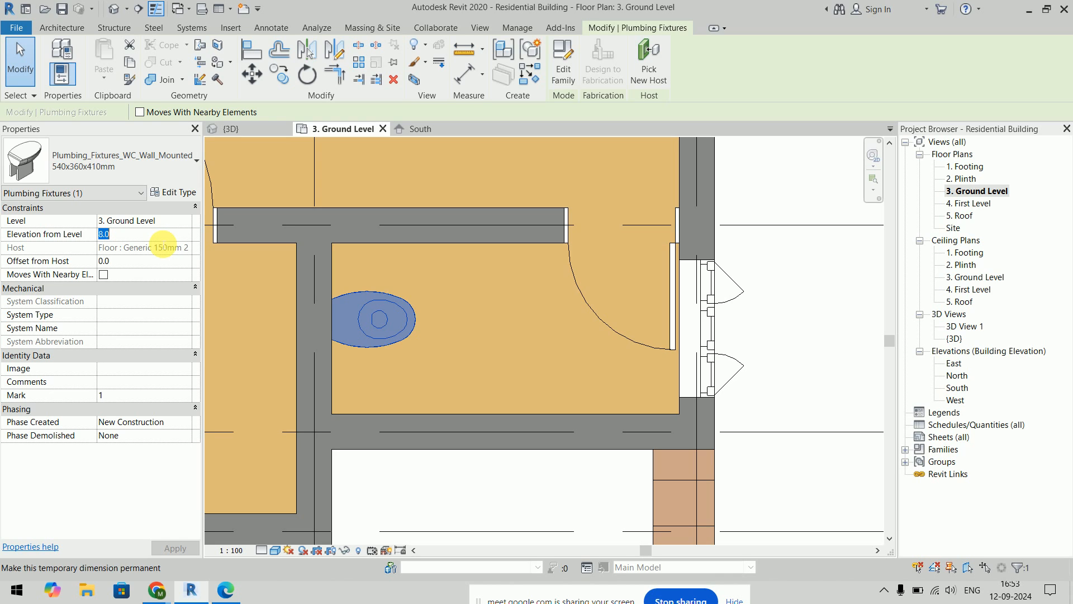
type("150")
key("Return")
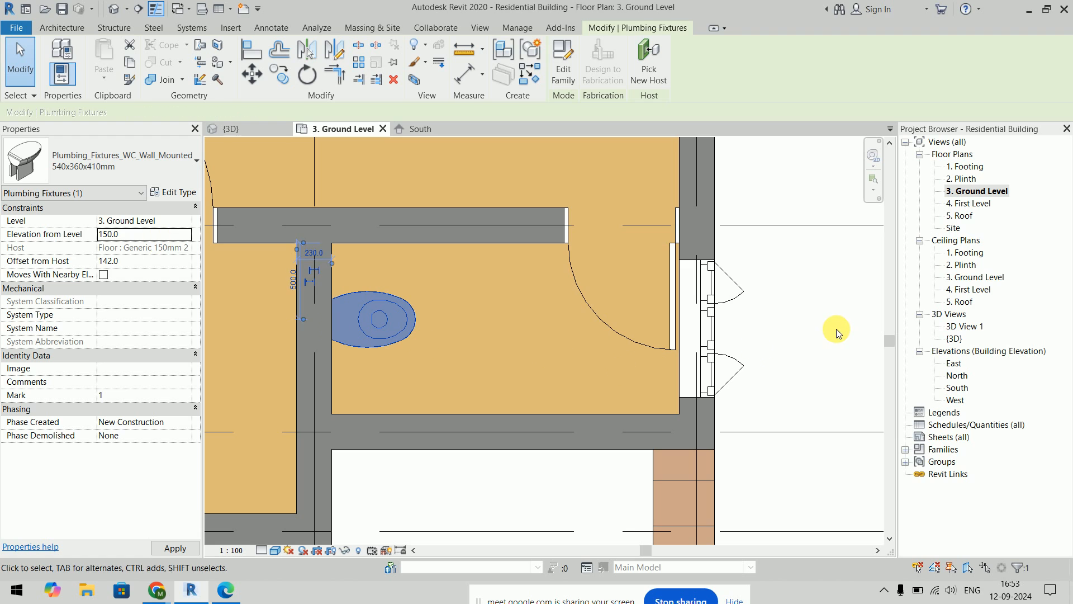
left_click(830, 330)
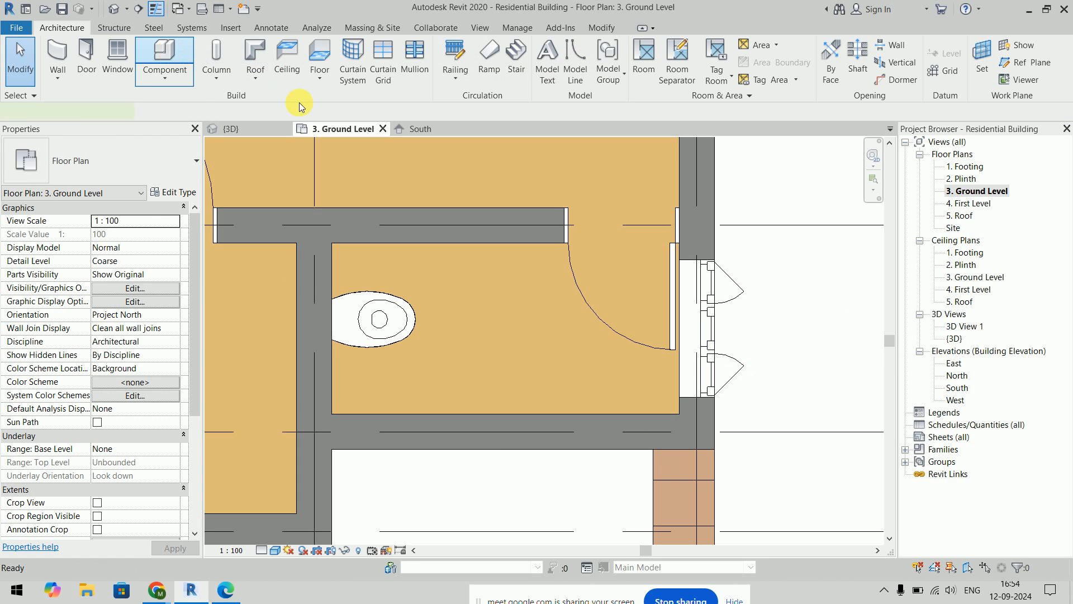
Step: Browse the component family library to the plumbing fixtures' Sinks folder and bring up its icon size options
left_click(163, 56)
left_click(565, 64)
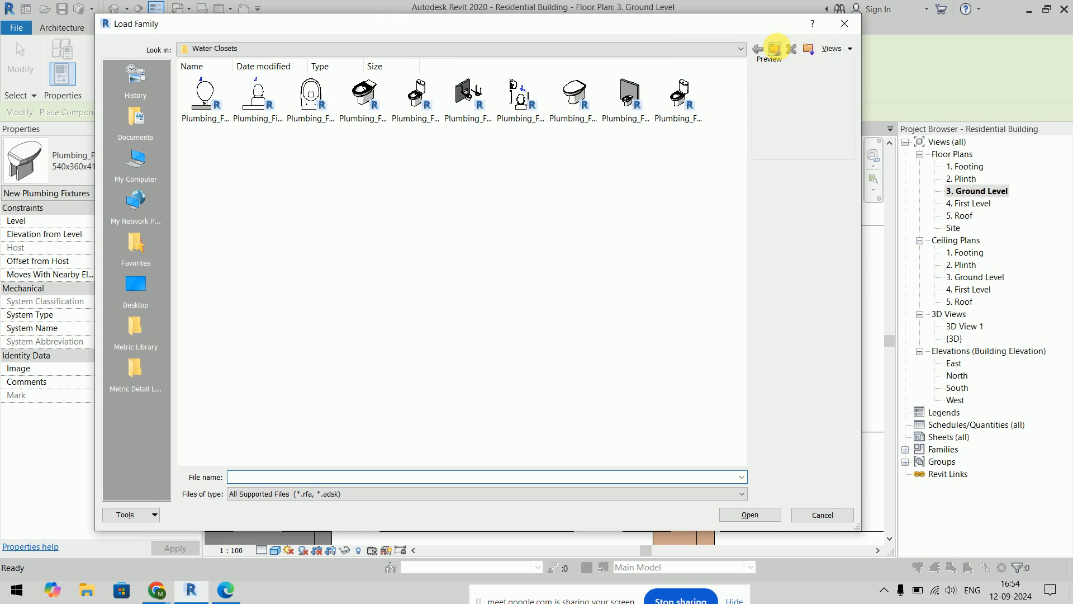
left_click(774, 49)
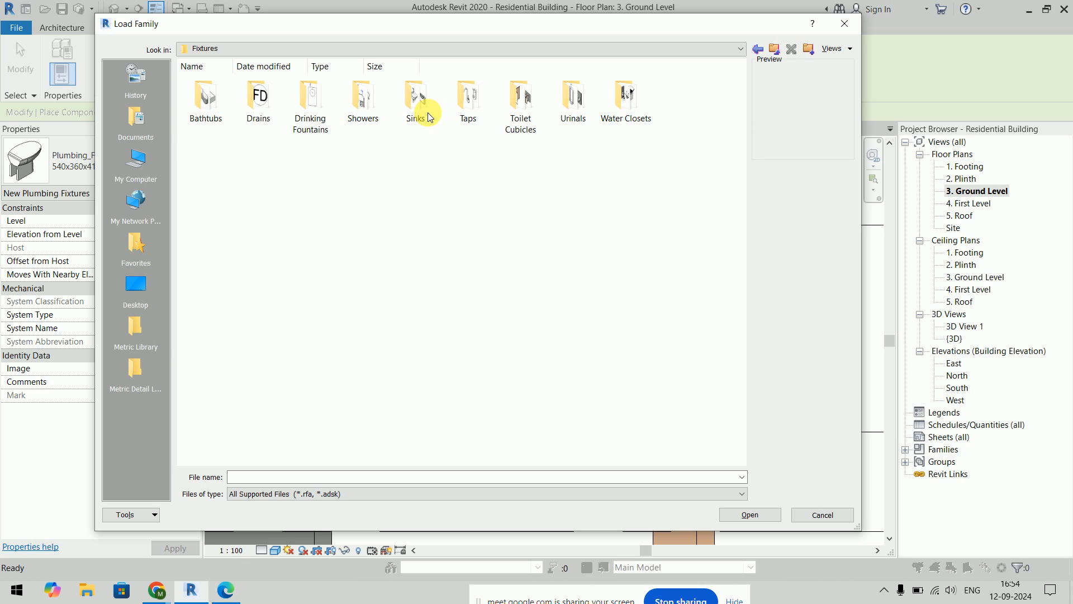
double_click(408, 110)
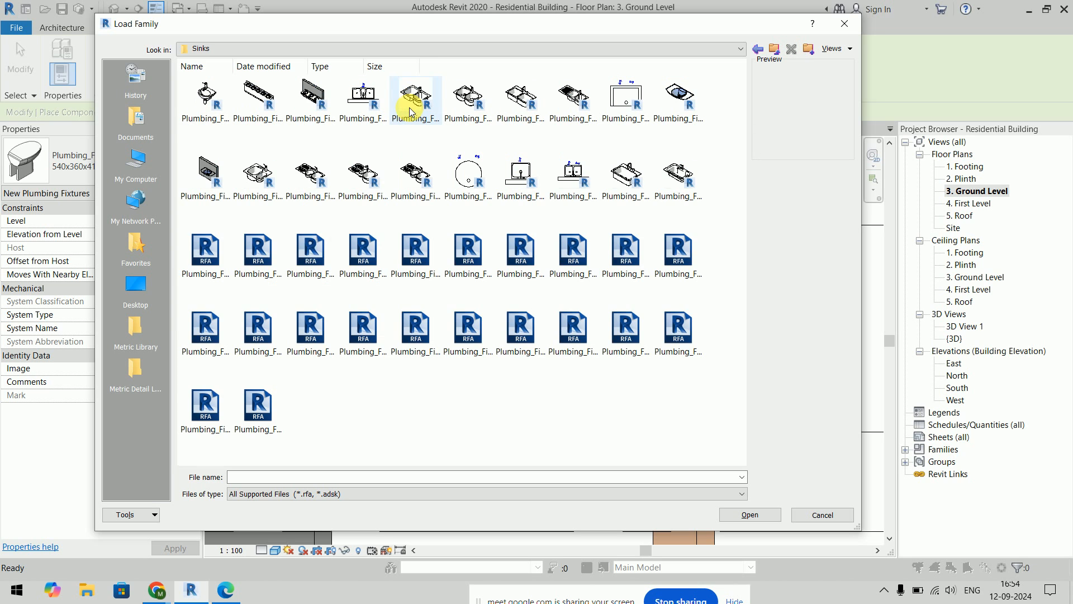
right_click(422, 389)
mouse_move(484, 397)
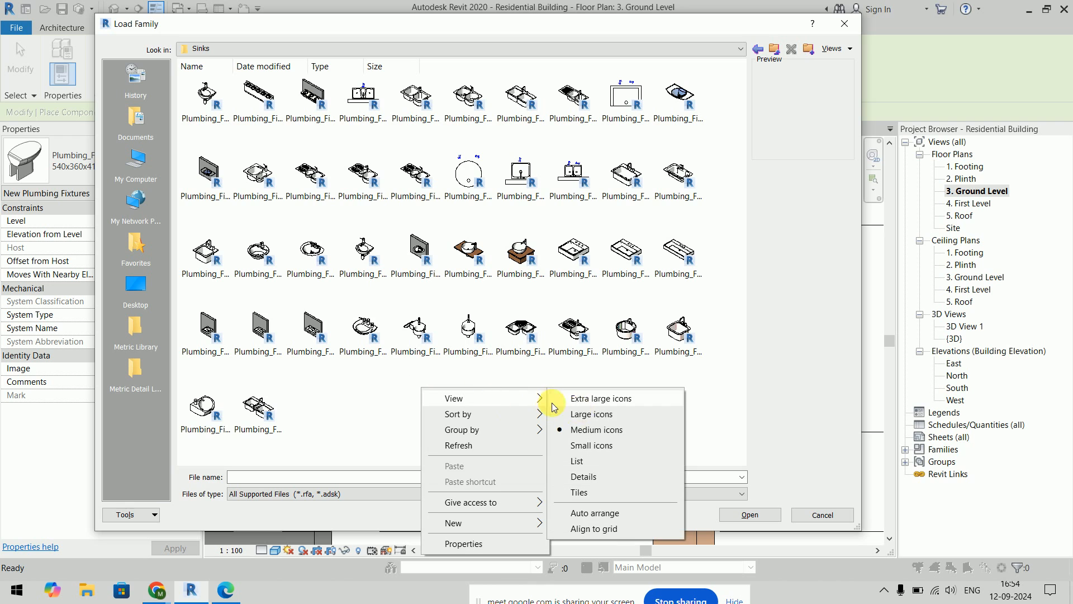
Step: Browse the Sinks folder with large previews and load the Plumbing_Fixtures_Sink_Cleaners_1 family
left_click(590, 412)
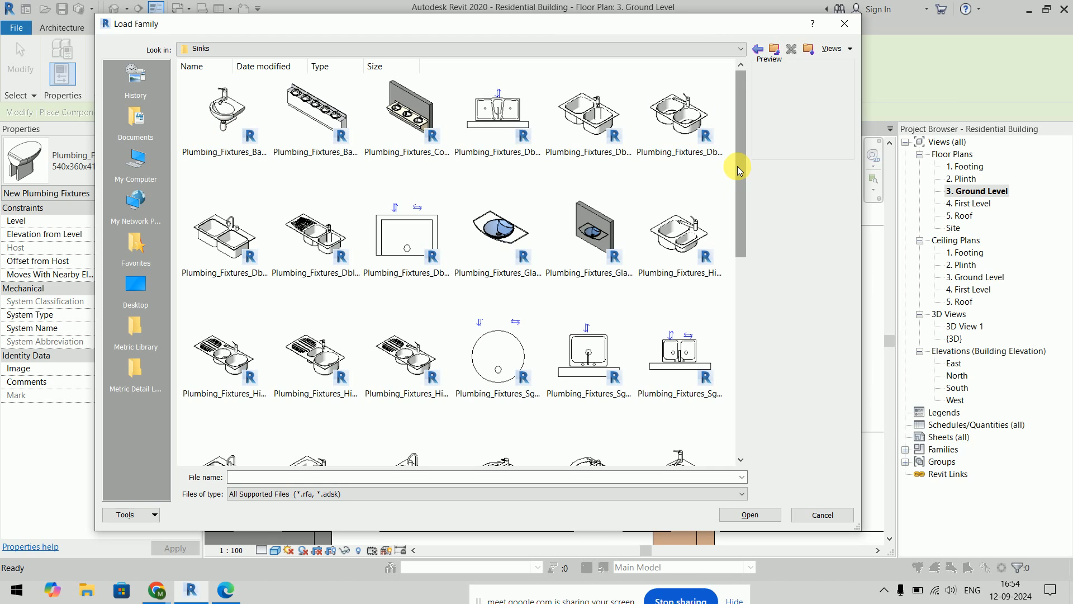
left_click_drag(738, 168, 739, 264)
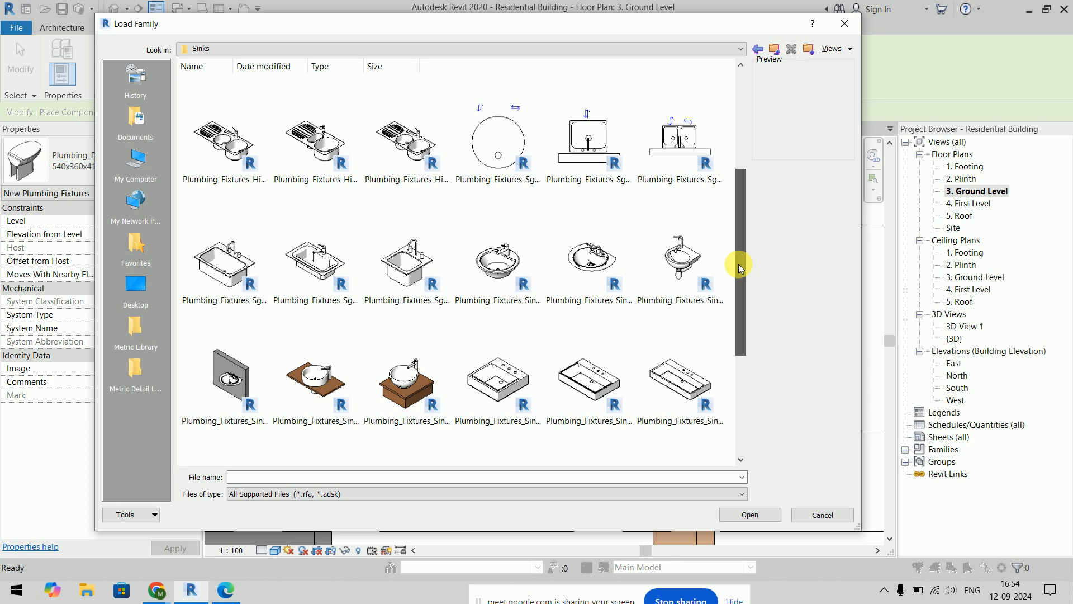
left_click_drag(739, 264, 751, 144)
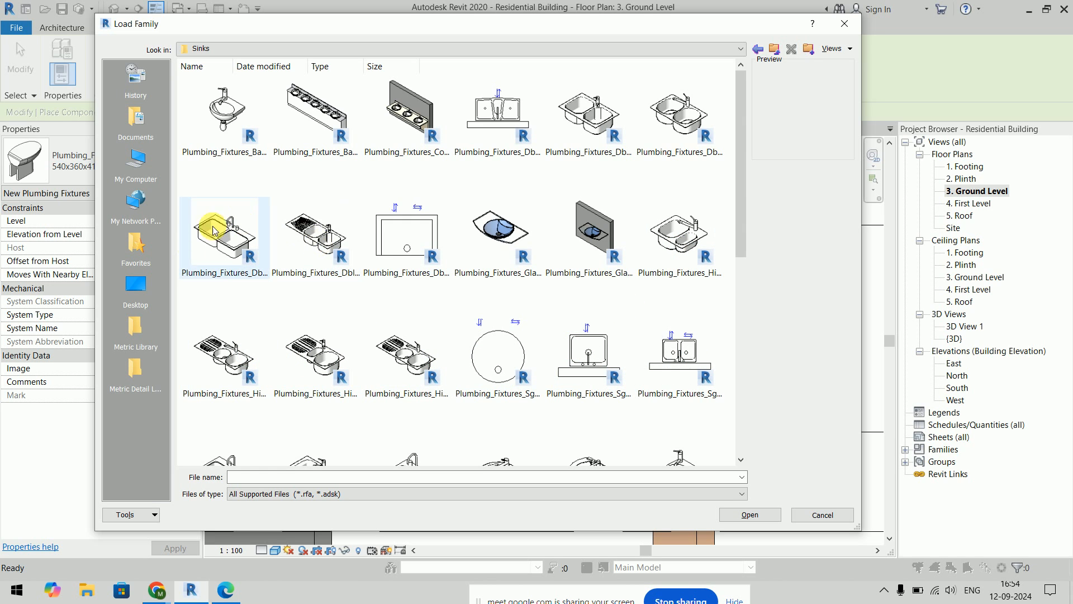
scroll(696, 190, "down", 3)
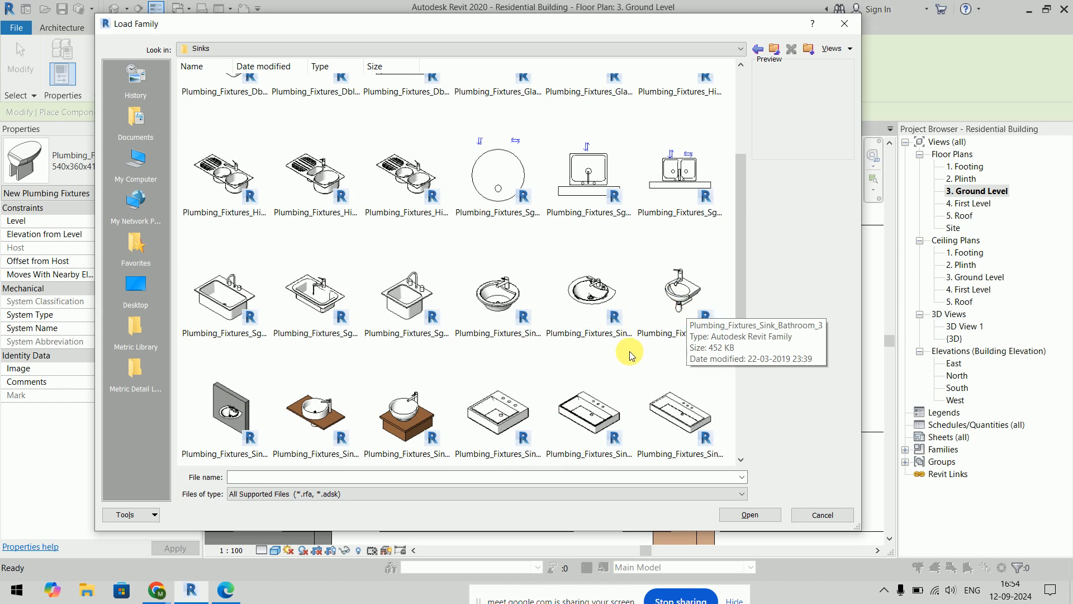
left_click(517, 413)
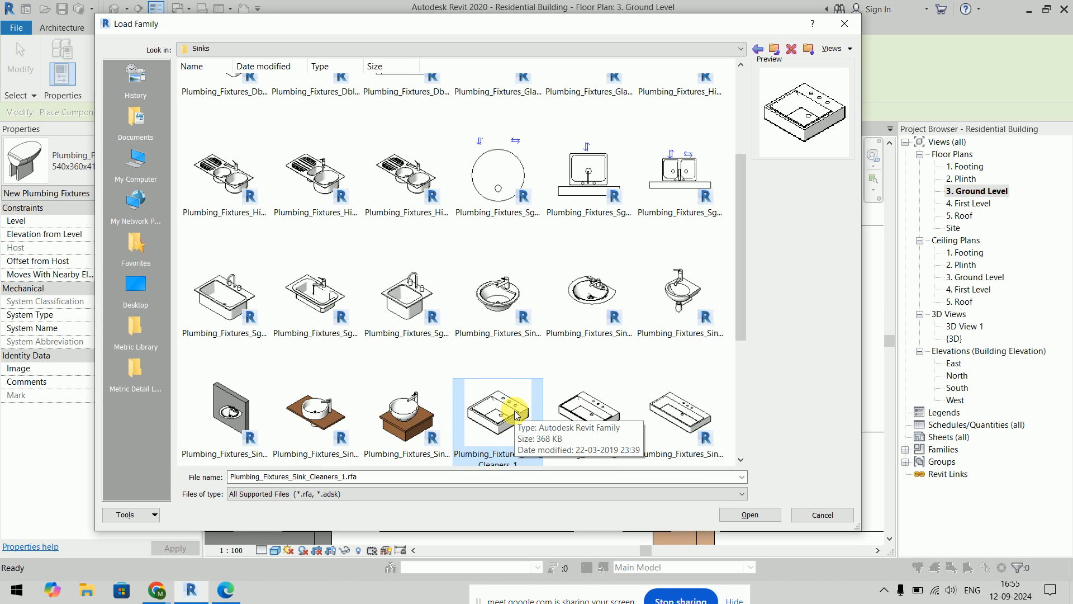
left_click(736, 519)
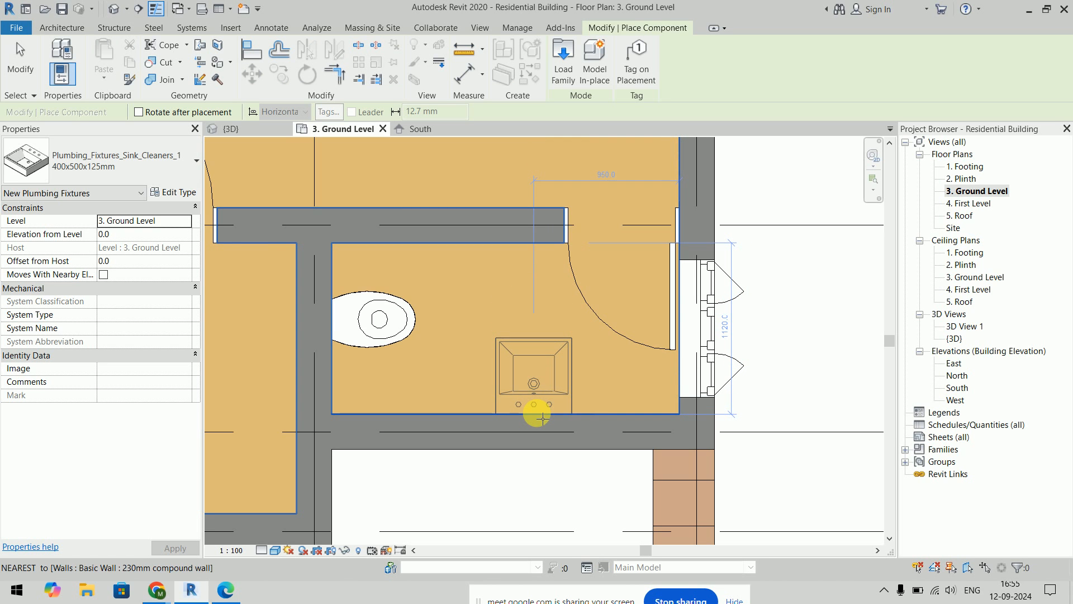
Step: Try to place the sink against the bathroom's lower wall with an elevation of 800 from the level
left_click(158, 239)
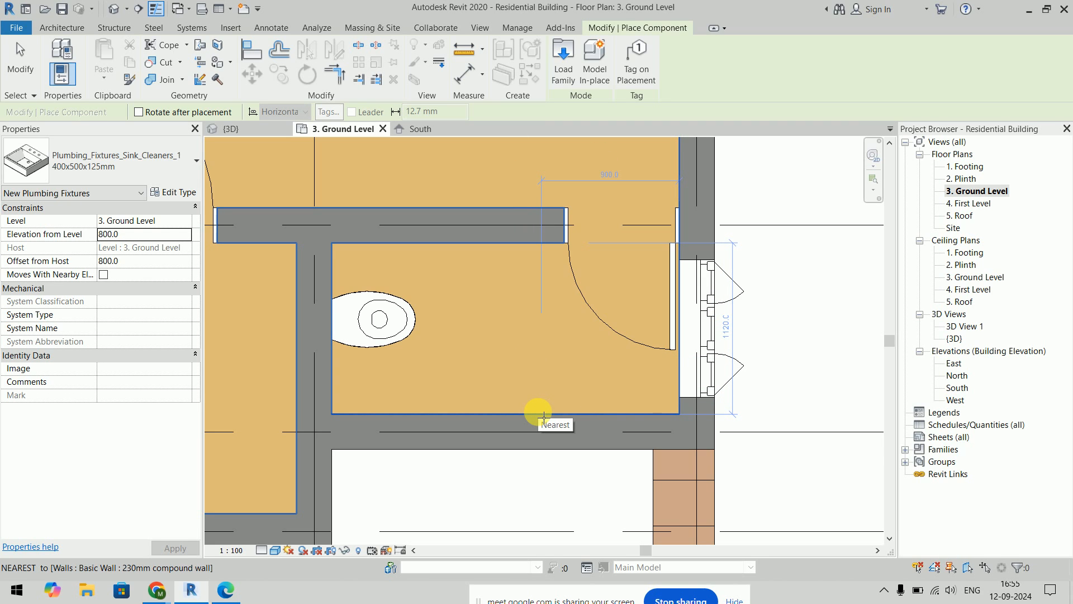
left_click(543, 415)
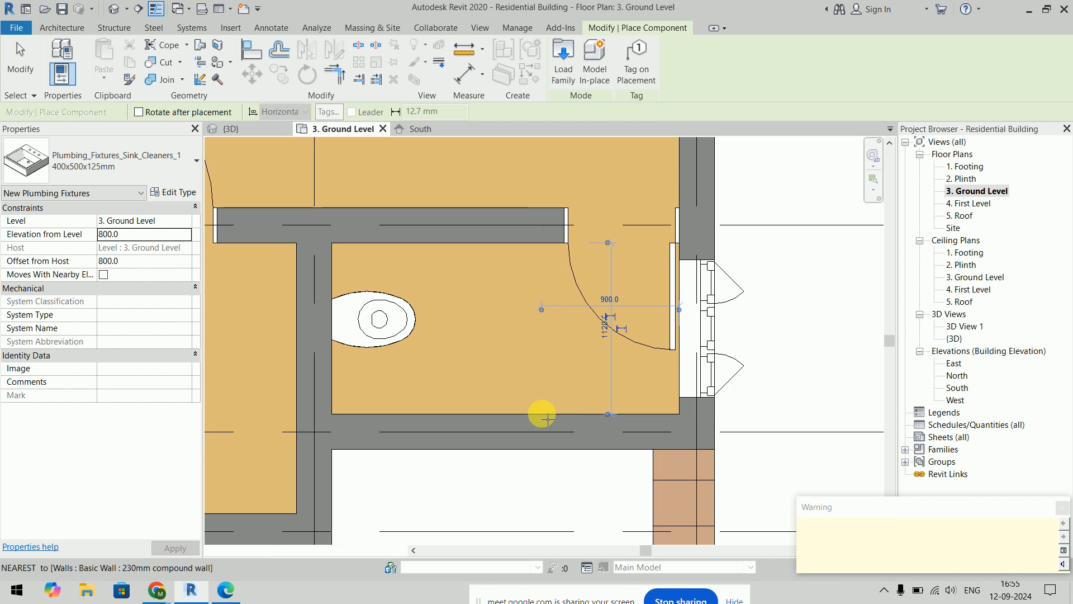
key("Escape")
key("Escape")
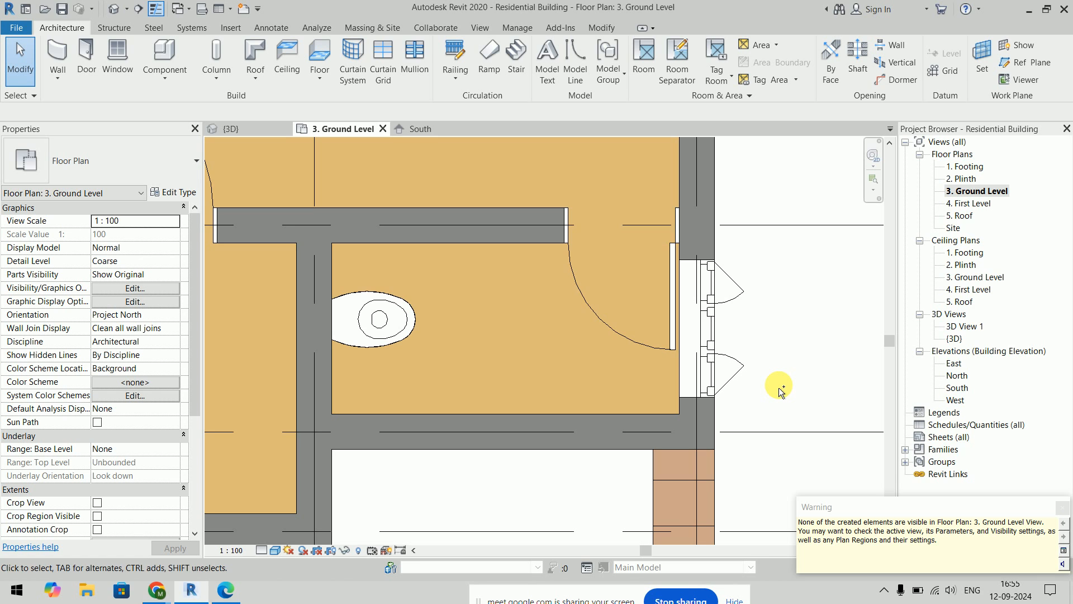
Step: Place the 400x500x125mm sink against the bathroom's lower wall with an elevation of 0 from the level
left_click(169, 54)
left_click(156, 235)
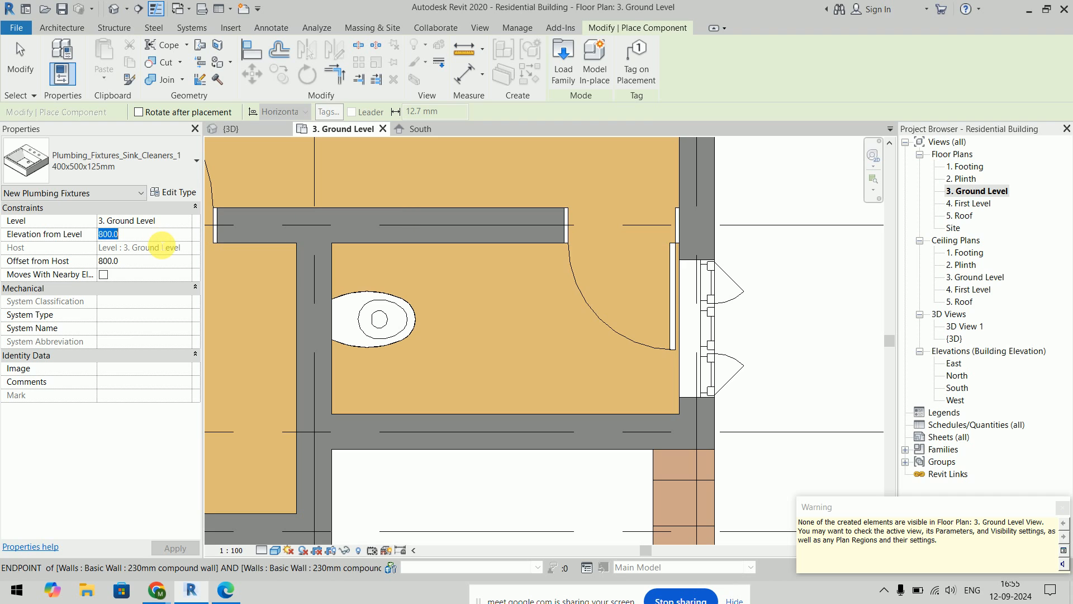
key("Return")
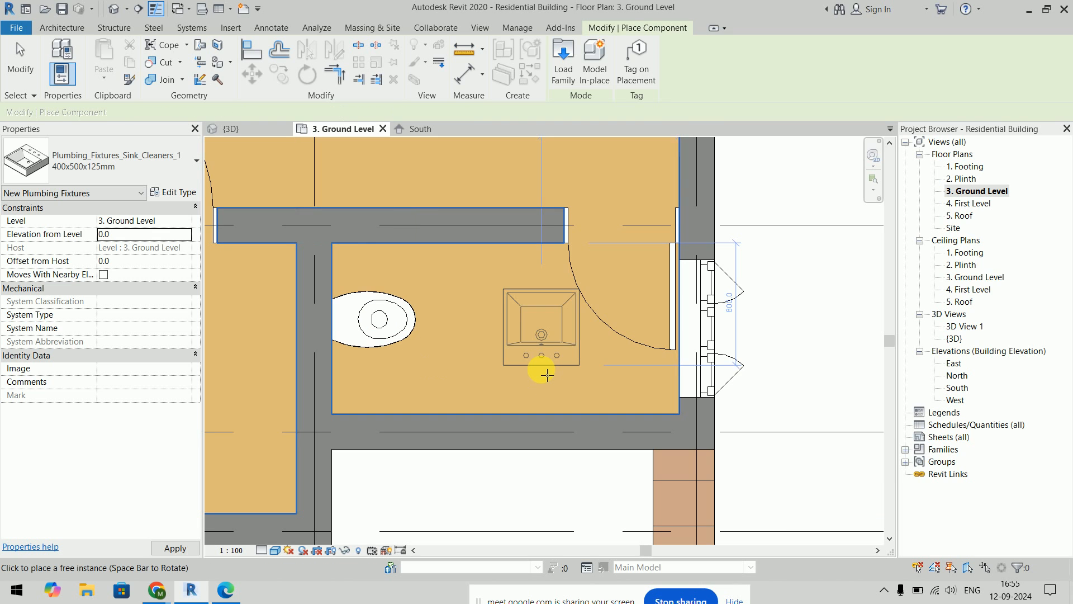
left_click(548, 413)
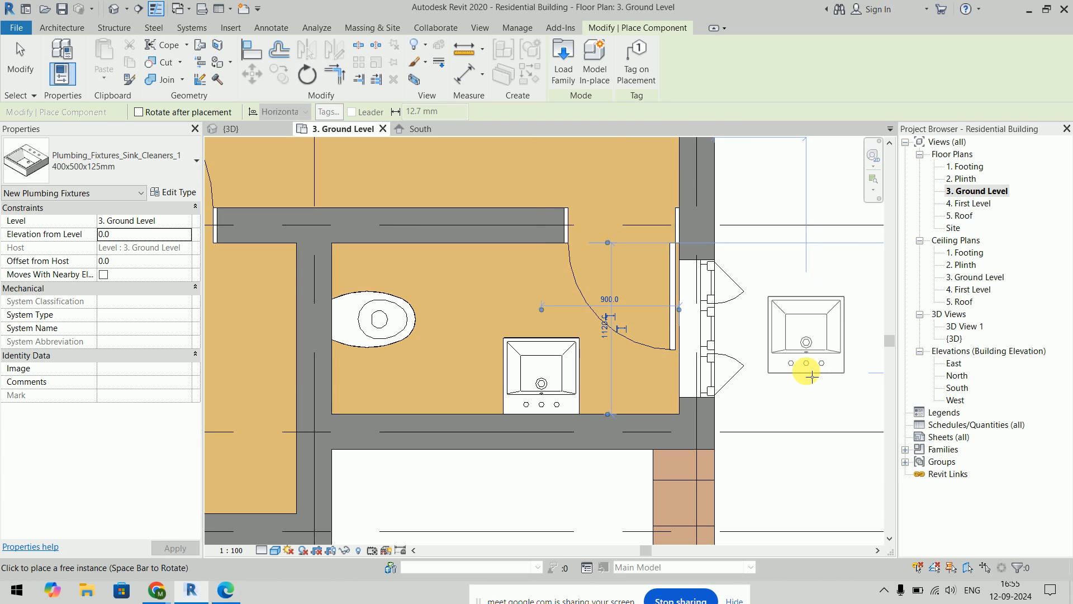
key("Escape")
key("Escape")
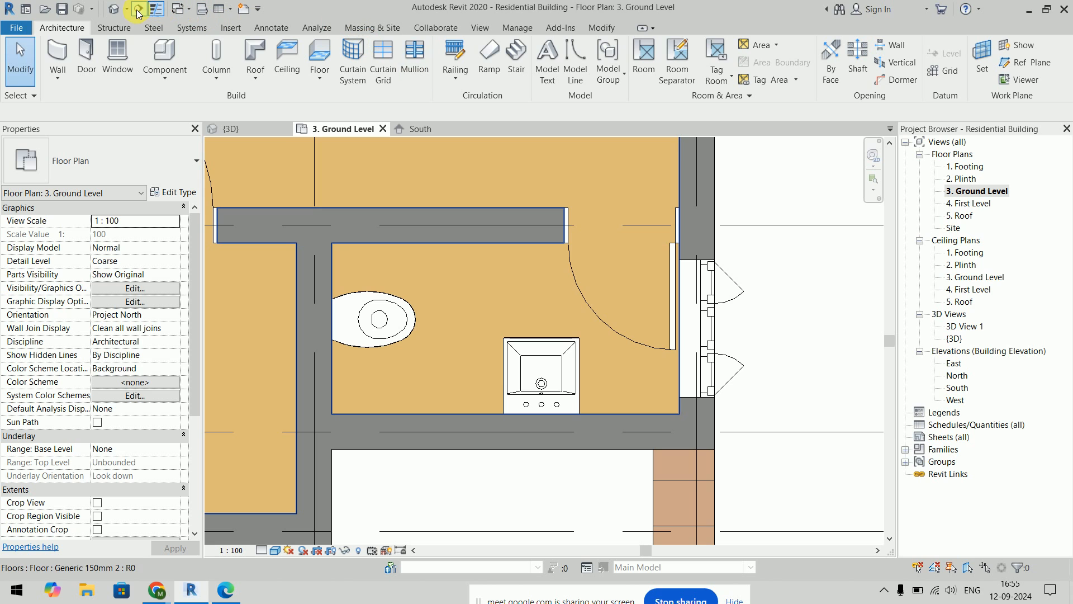
Step: Draw a building section horizontally across the bathroom, looking toward the sink wall, with a far clip offset of about 1675 mm
key("s")
left_click(252, 260)
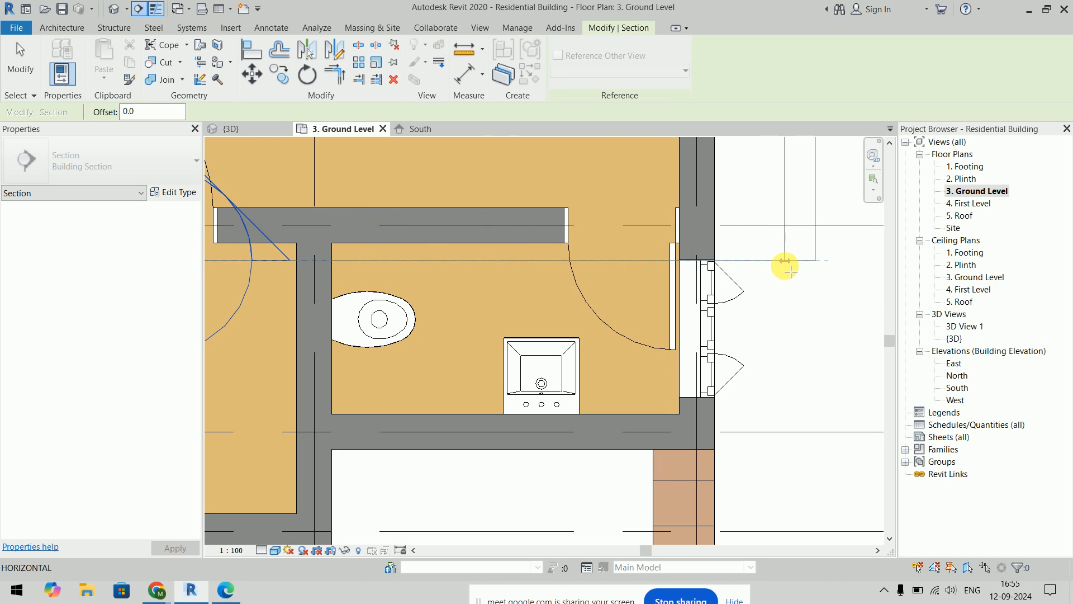
left_click(785, 261)
scroll(787, 347, "down", 2)
middle_click_drag(787, 346, 736, 397)
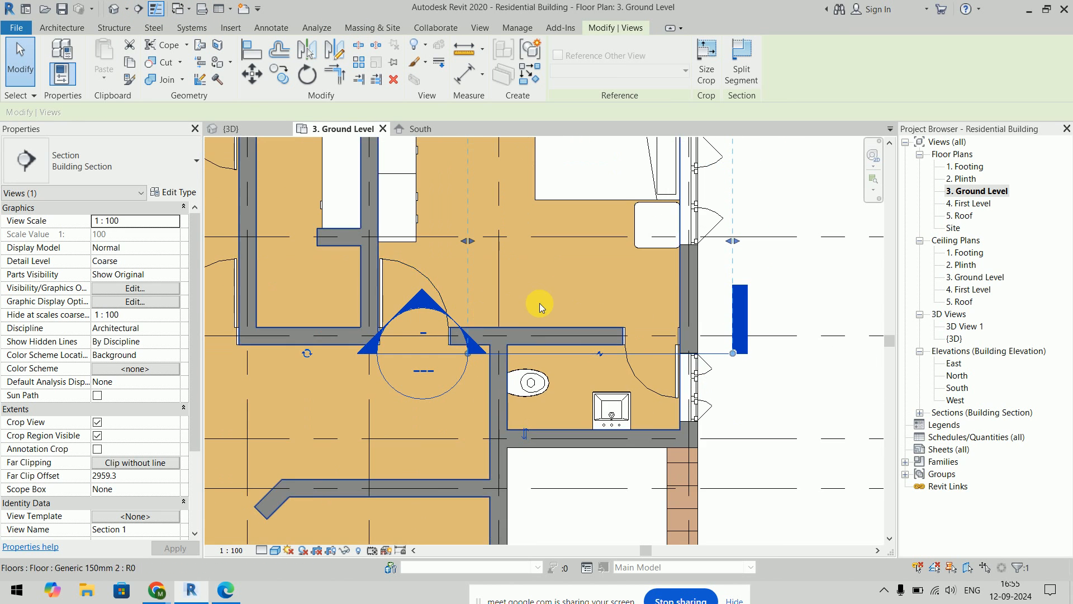
scroll(542, 305, "down", 2)
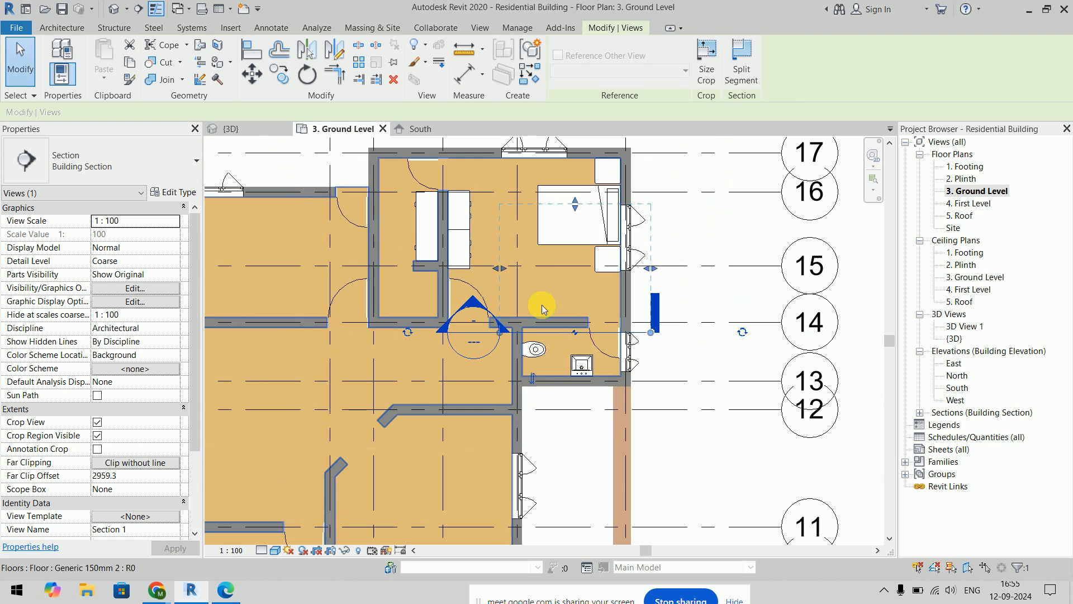
left_click(532, 378)
left_click_drag(575, 461, 576, 406)
Step: Open the new section's view and set it to Fine detail level with the Shaded visual style
right_click(538, 343)
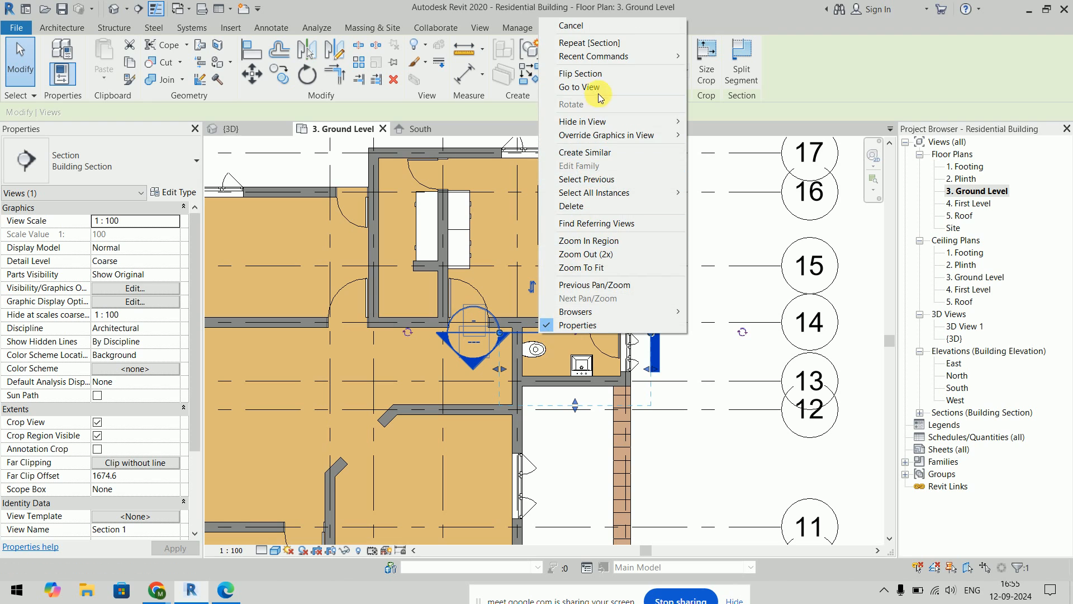
left_click(582, 87)
scroll(531, 475, "up", 5)
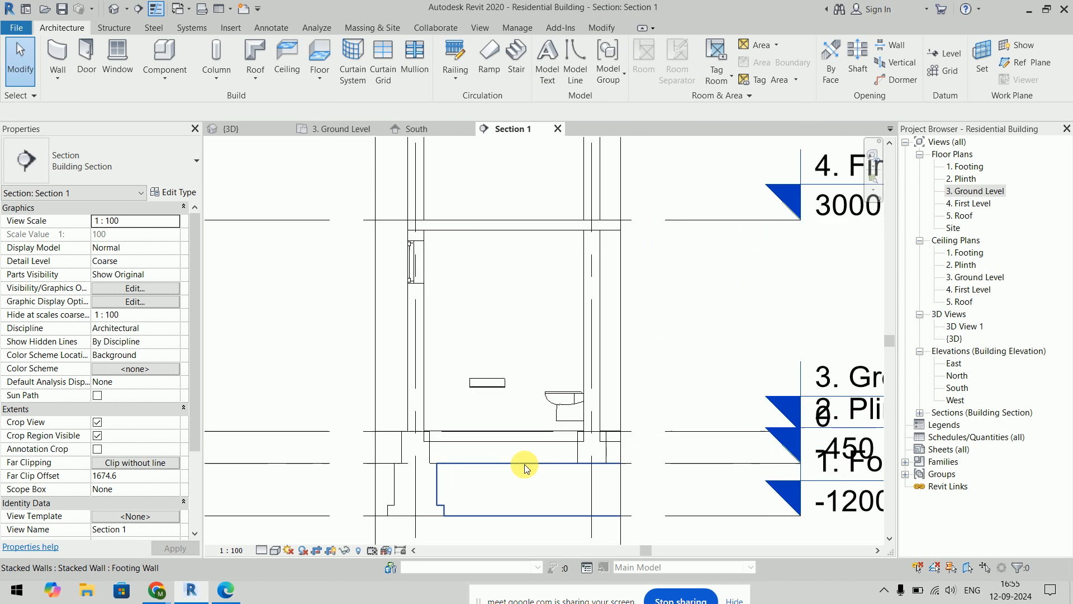
left_click(261, 550)
left_click(269, 535)
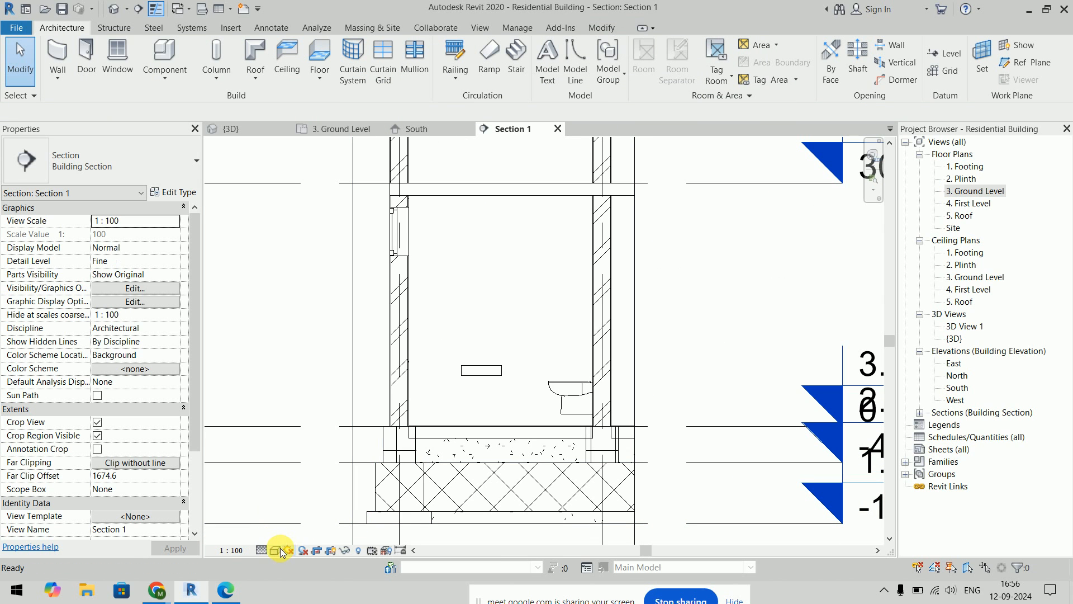
left_click(276, 550)
left_click(291, 494)
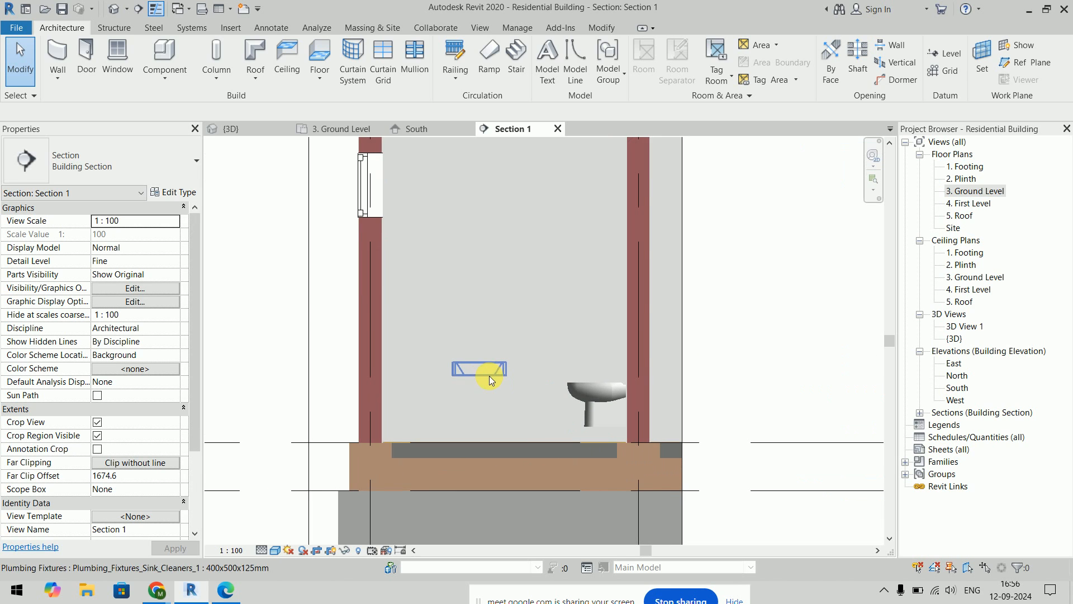
Step: Check the sink's level constraints in the section, and inspect the bathroom fixtures from above in the 3D view
left_click(486, 370)
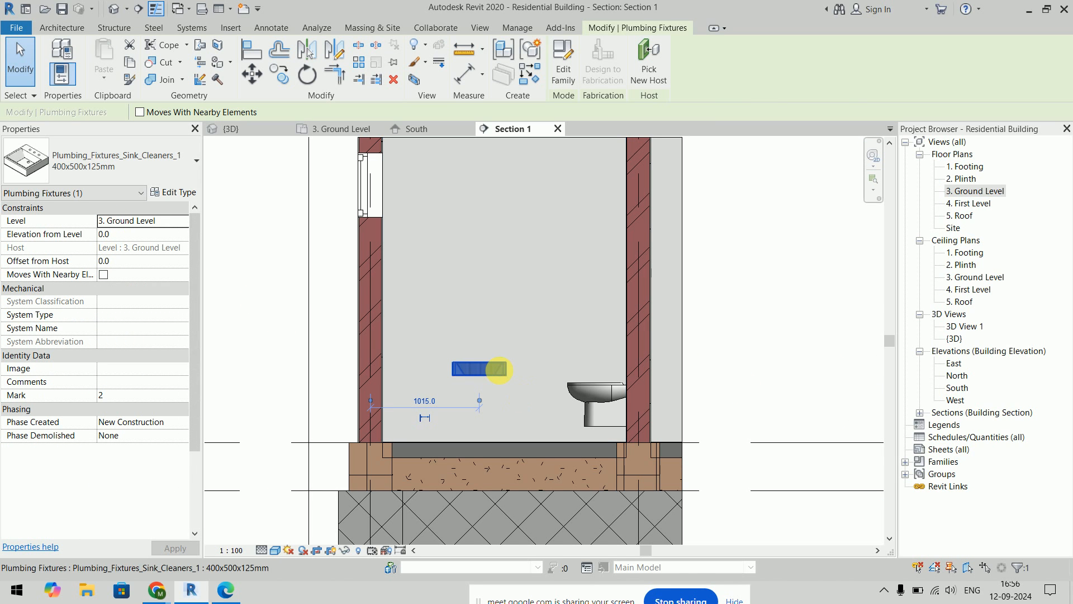
left_click(813, 345)
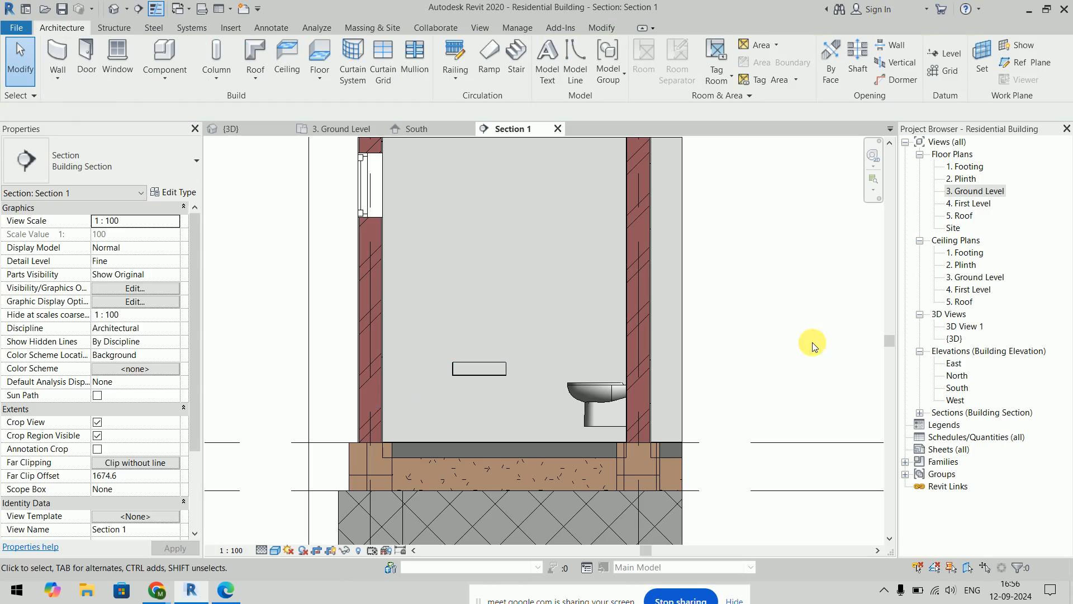
left_click(243, 138)
middle_click_drag(548, 268, 716, 370, "shift")
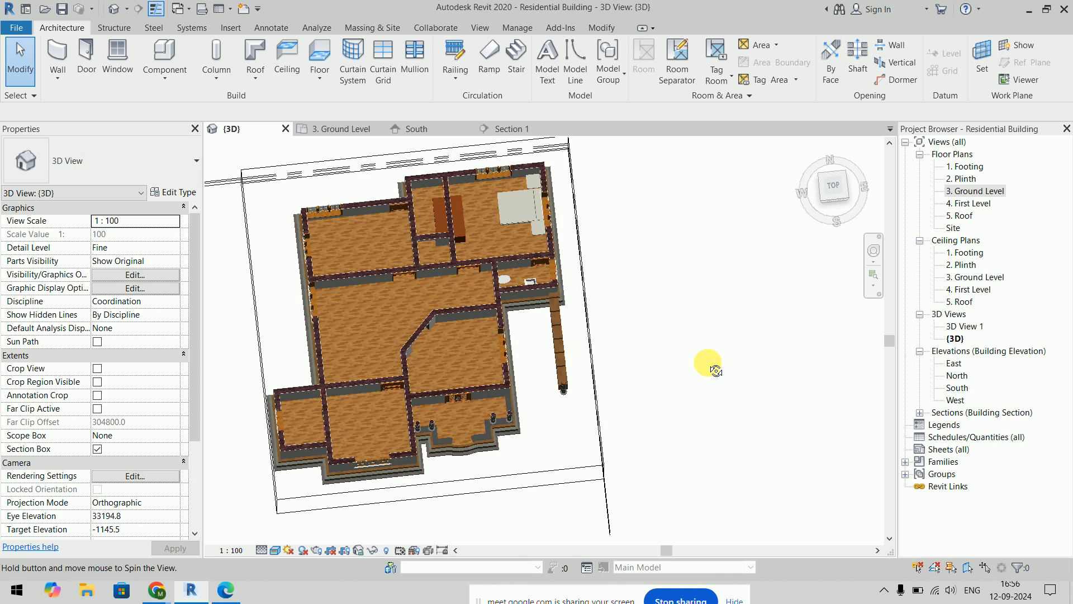
Step: Return to the 3. Ground Level plan and check the dining area's basin location in RevitArchitectureWorkbook.pdf
left_click(342, 129)
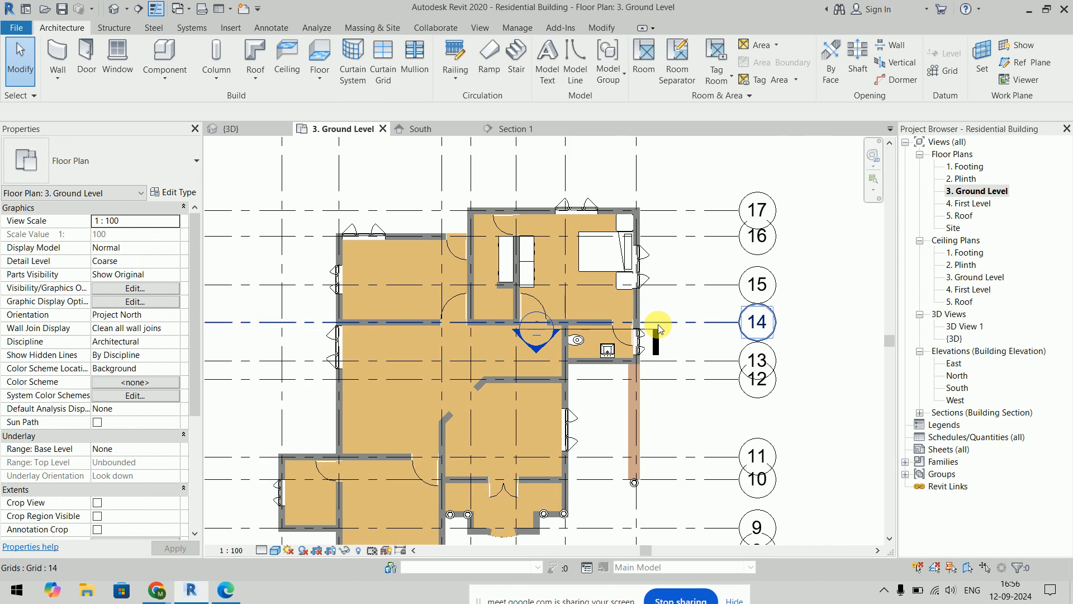
middle_click_drag(658, 328, 721, 279)
key("alt+Tab")
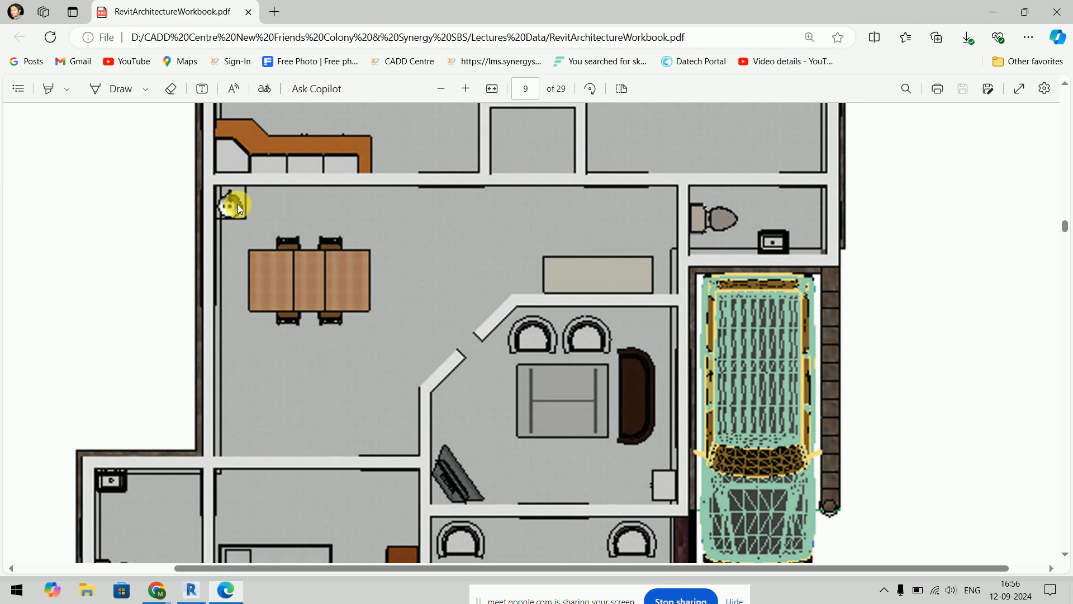
key("alt+Tab")
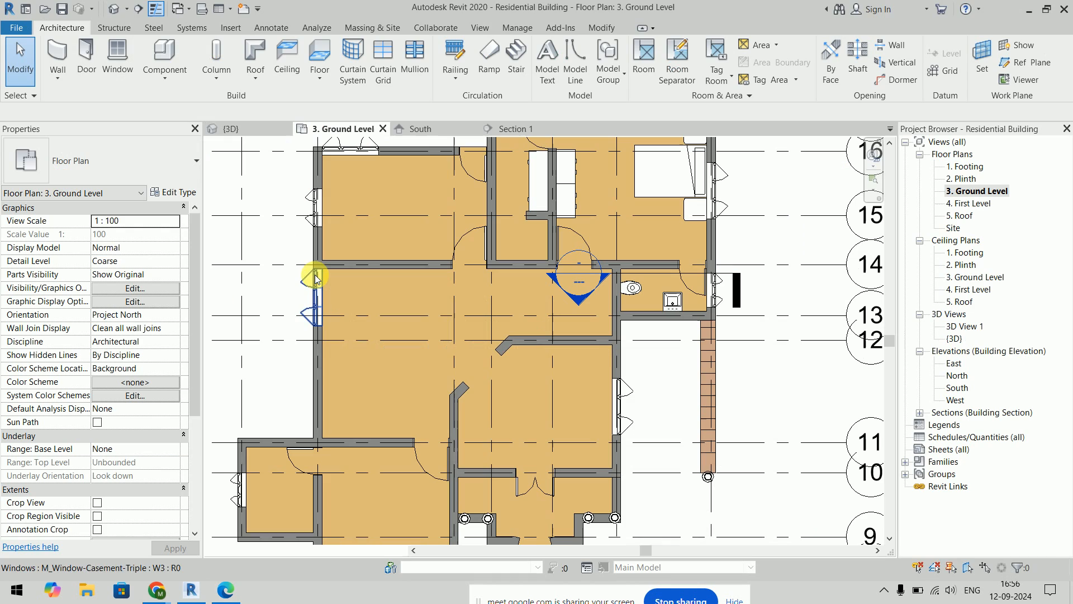
Step: Load the Plumbing_Fixtures_Basin_Small family from the Sinks folder as a component
left_click(161, 50)
left_click(564, 73)
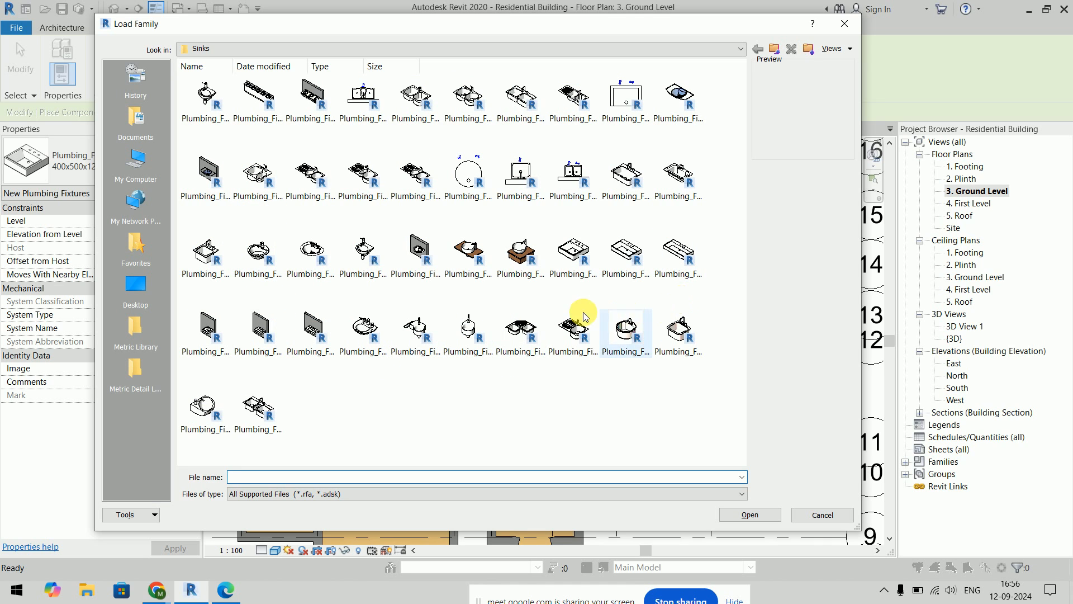
left_click(193, 96)
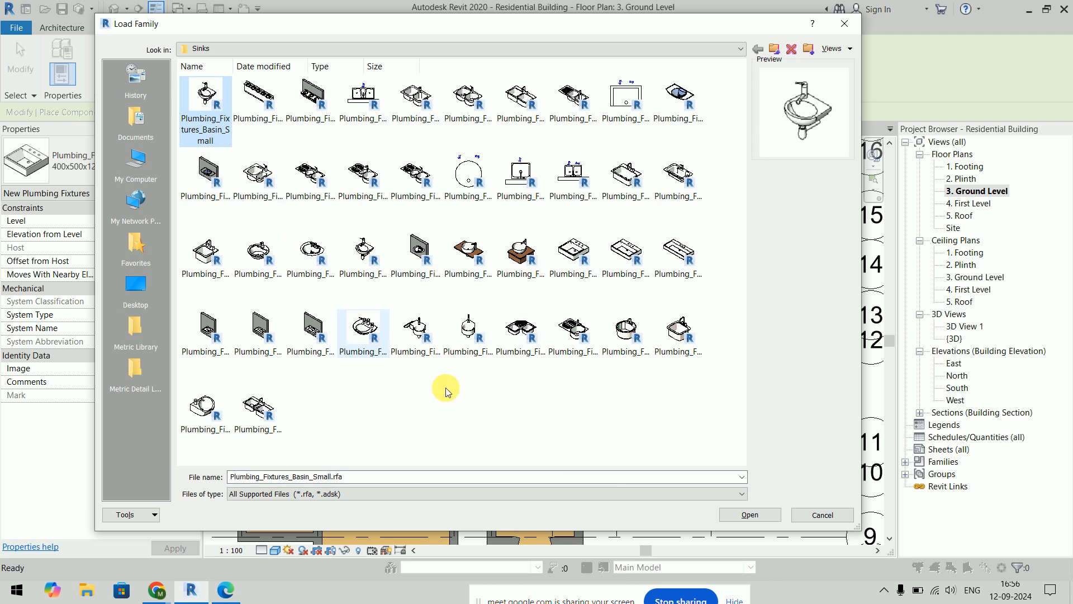
left_click(751, 515)
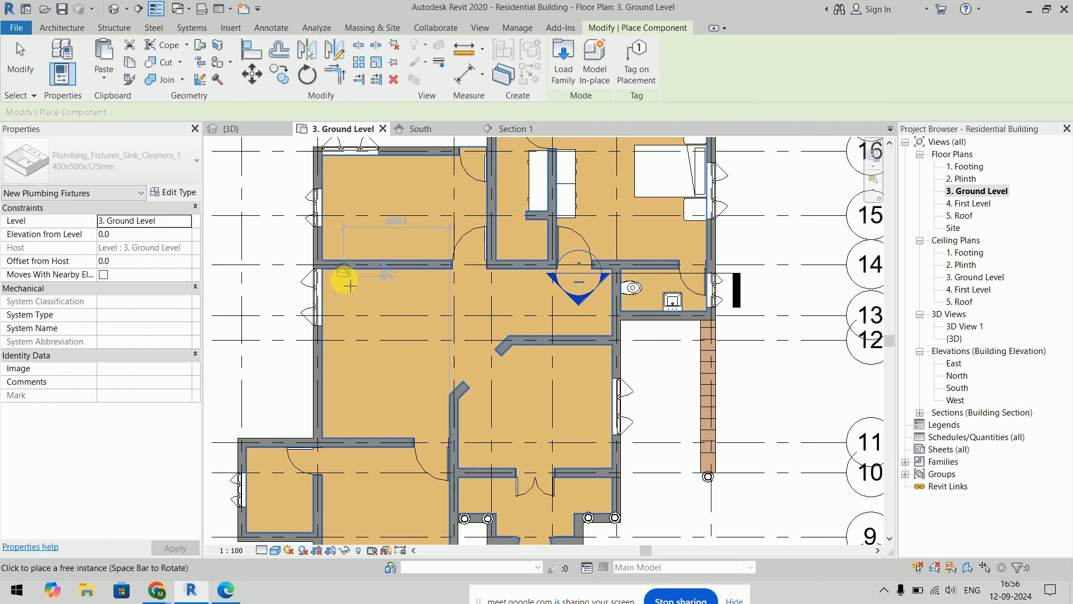
Step: Place the small basin in the dining area's upper-left corner against the wall, about 200 mm from the left wall face
scroll(349, 285, "up", 5)
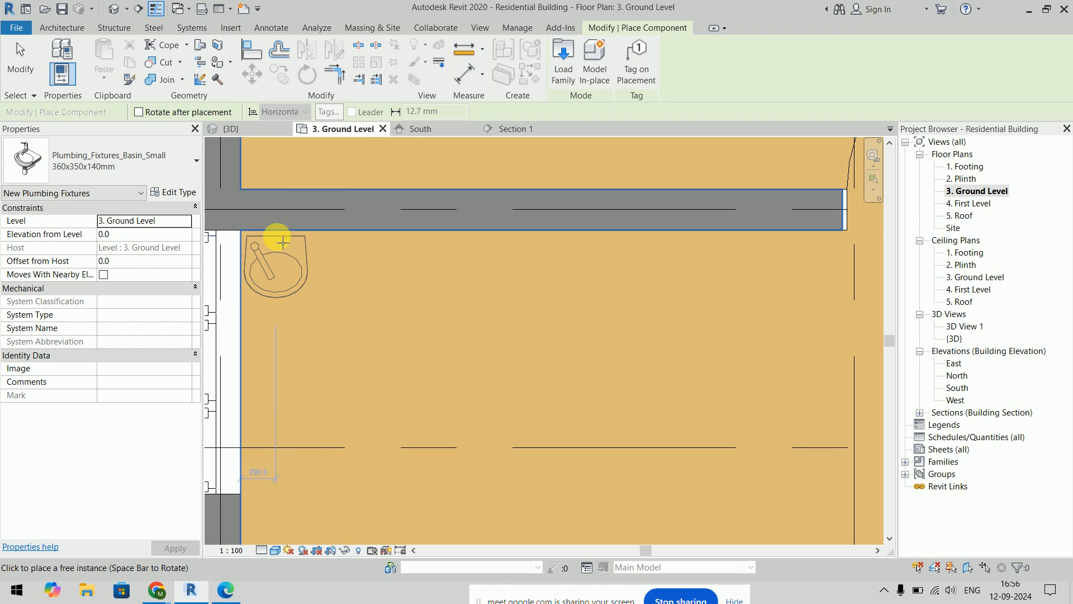
left_click(283, 240)
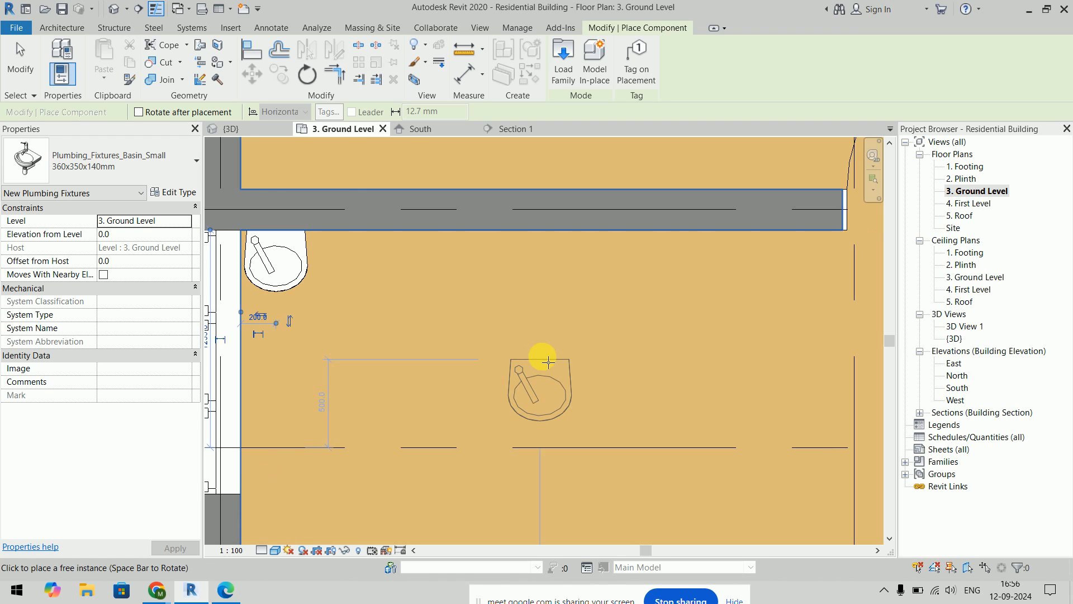
key("Escape")
key("Escape")
scroll(569, 294, "down", 1)
scroll(569, 294, "down", 3)
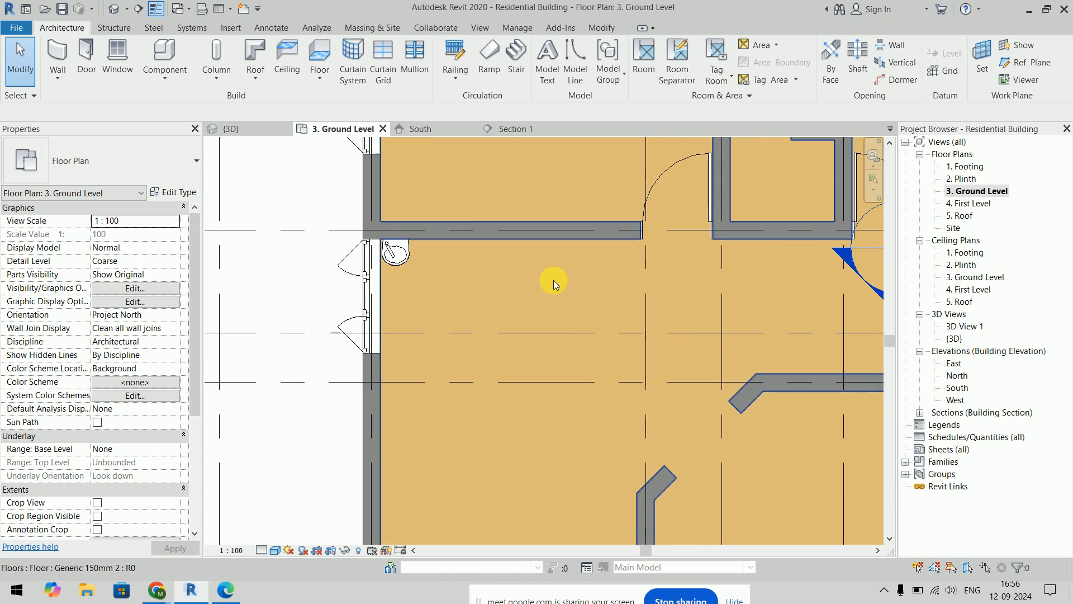
Step: Load Furniture_Table_Dining_Rectangular_Wood from the Furniture Tables folder and place it in the dining area, centred about 1800 mm below the upper wall
key("alt+Tab")
key("alt+Tab")
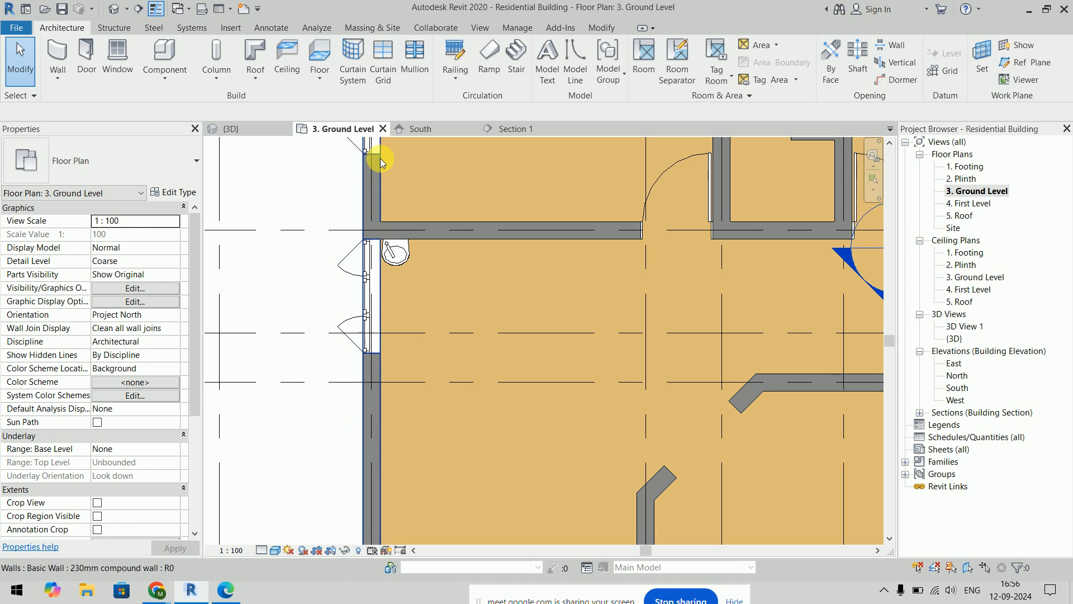
left_click(169, 45)
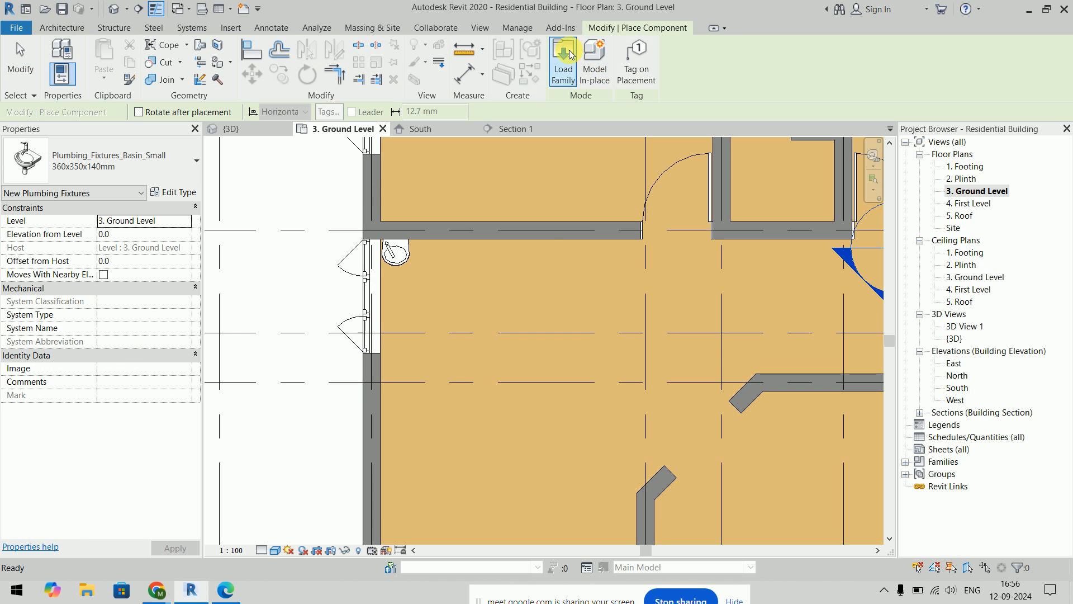
left_click(563, 63)
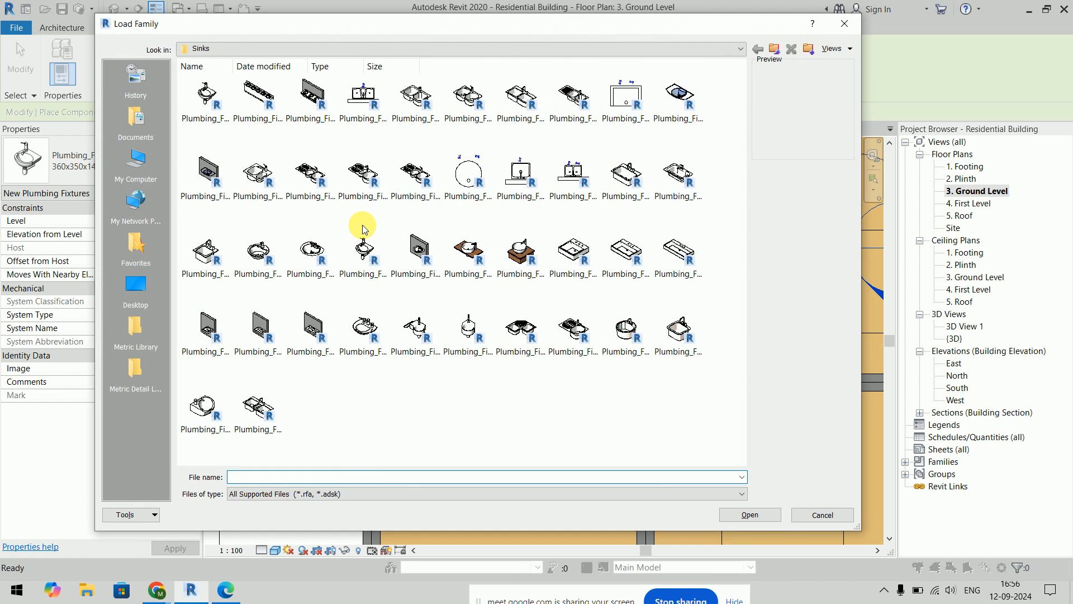
left_click(774, 50)
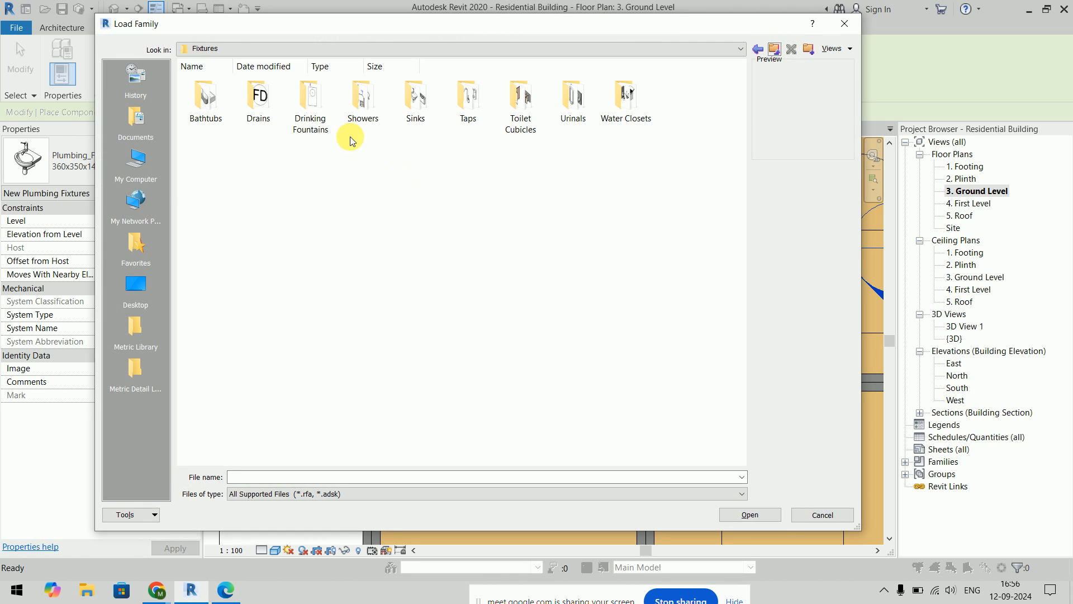
left_click(774, 49)
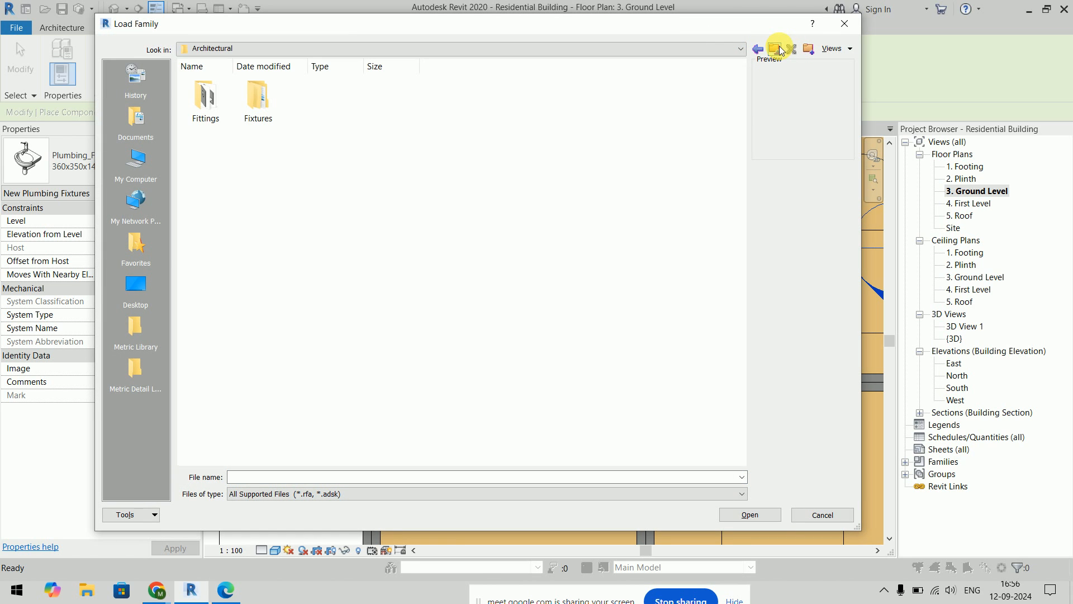
left_click(771, 54)
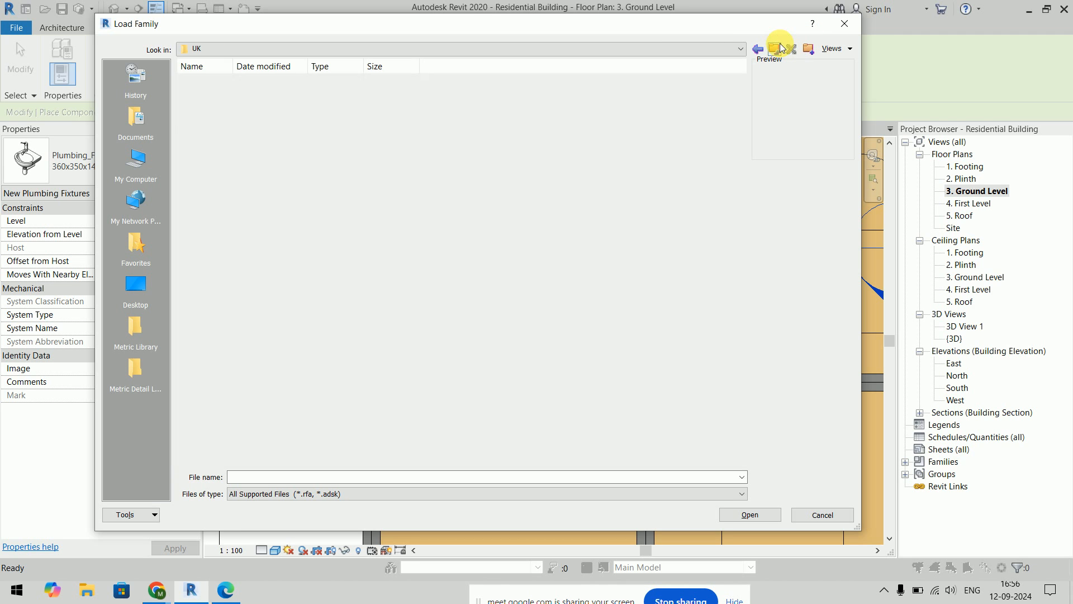
double_click(416, 179)
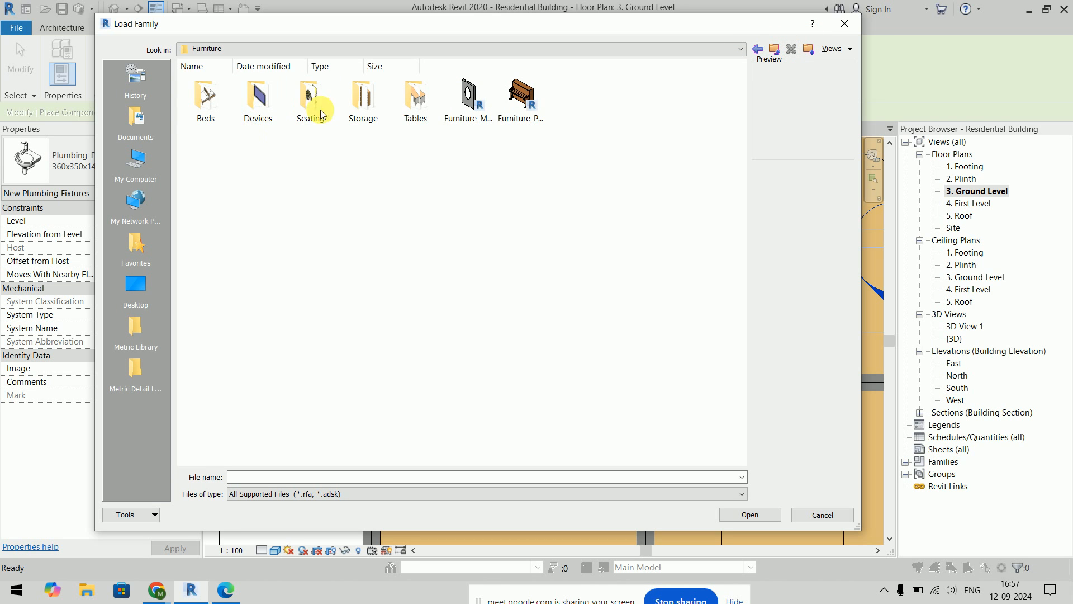
double_click(416, 103)
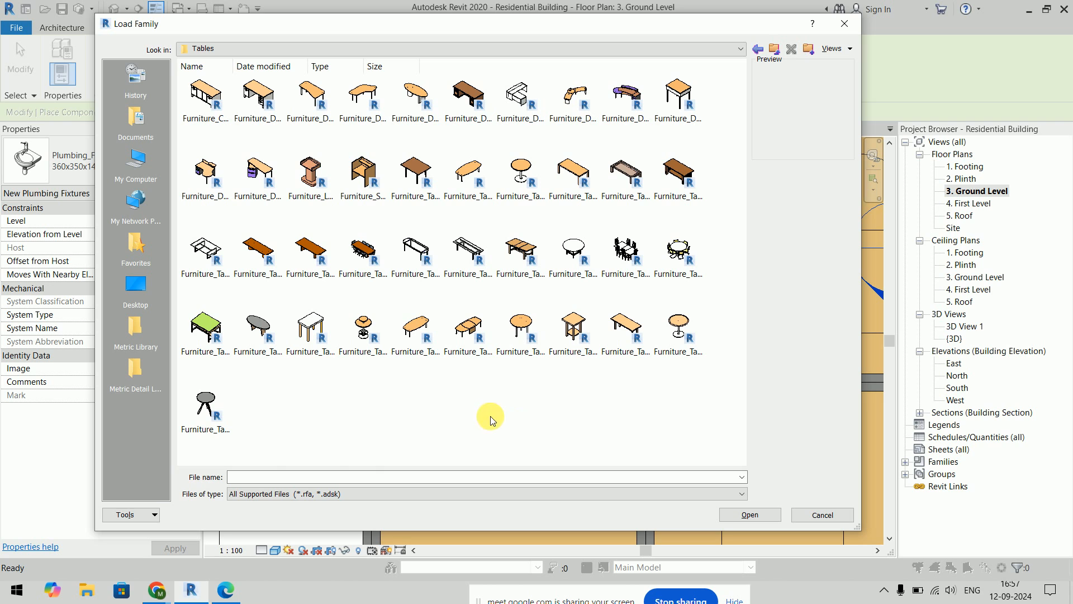
left_click(521, 252)
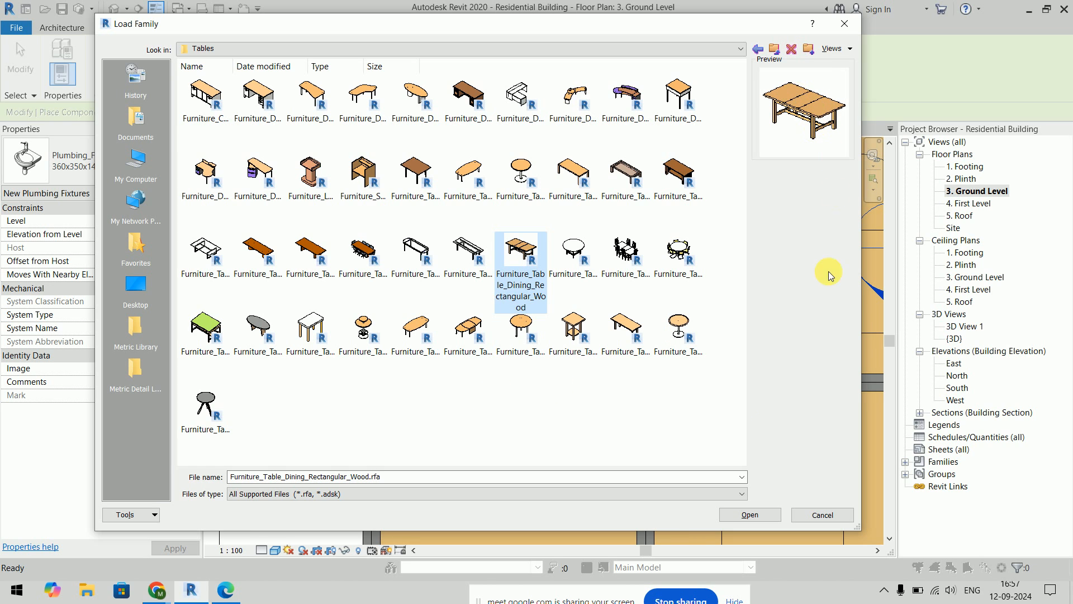
left_click(749, 515)
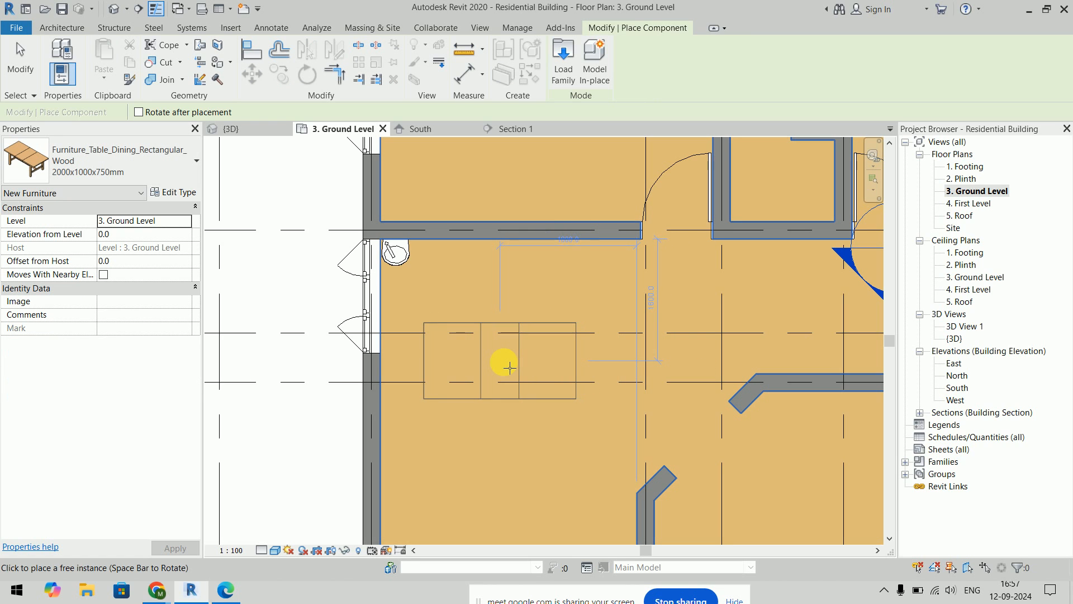
left_click(506, 363)
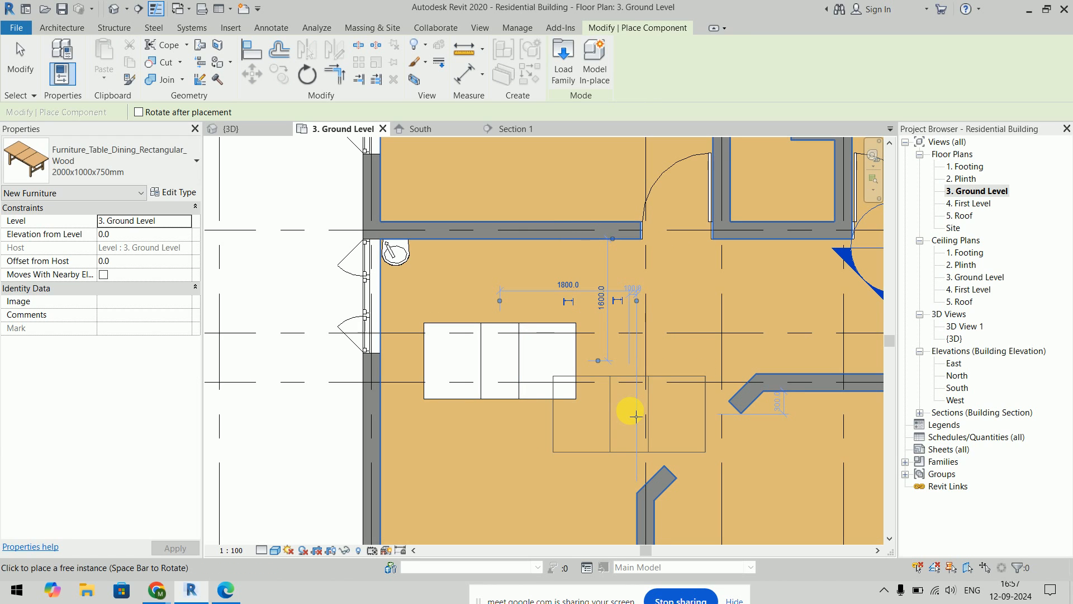
Step: Check the workbook layout and load the Furniture_Chair_Dining family from the Furniture Seating folder
key("alt+Tab")
key("alt+Tab")
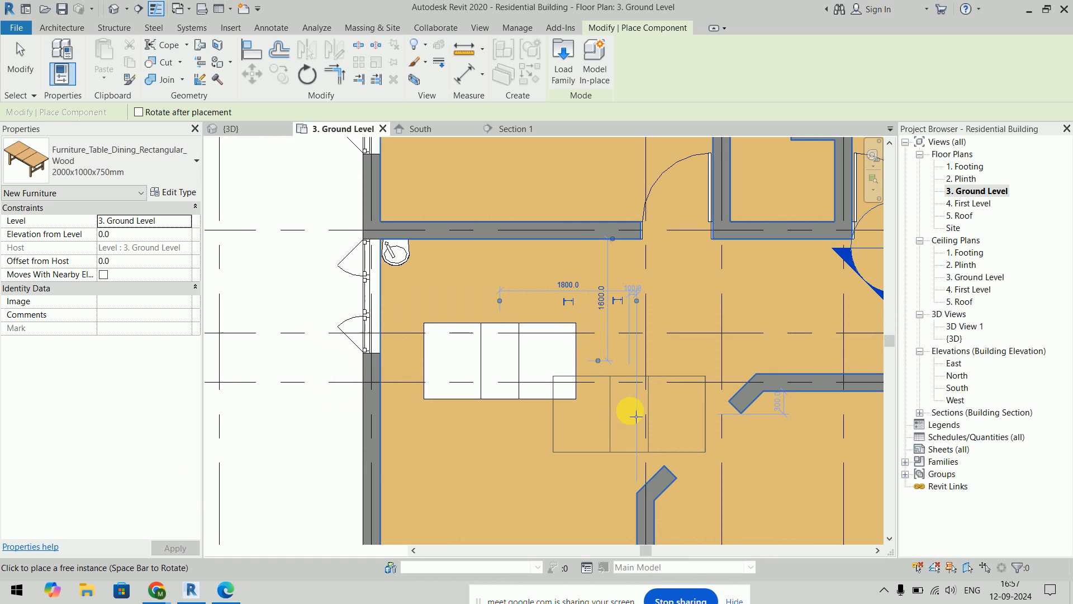
left_click(561, 64)
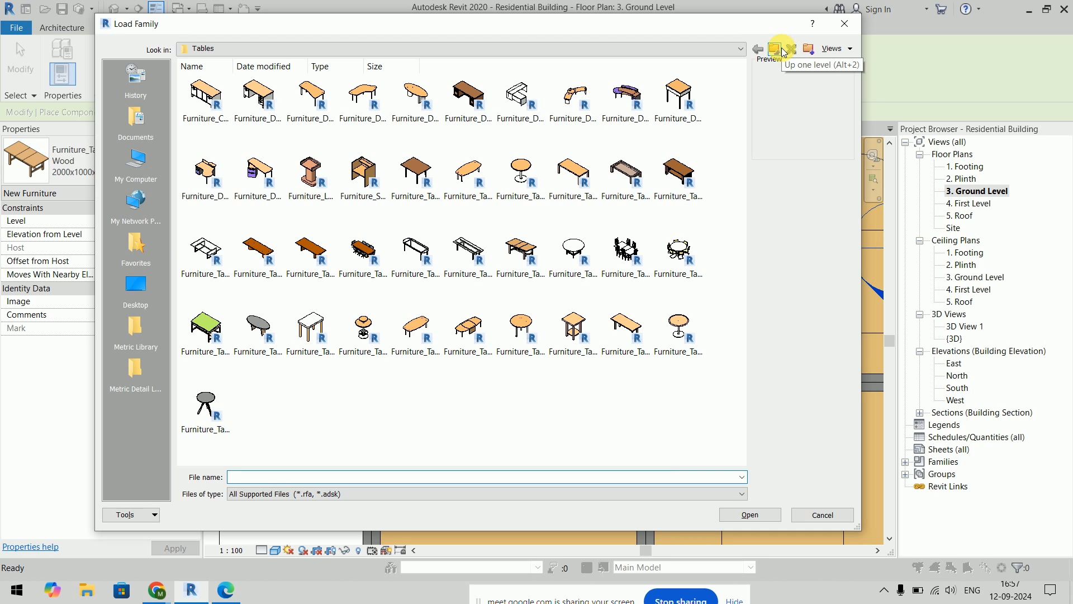
left_click(776, 50)
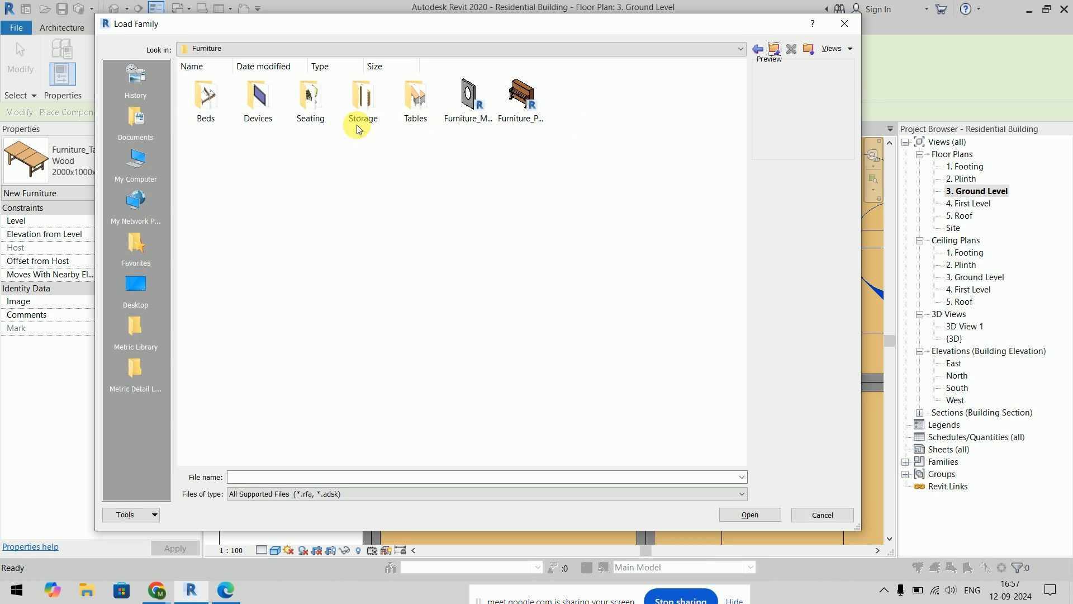
double_click(310, 101)
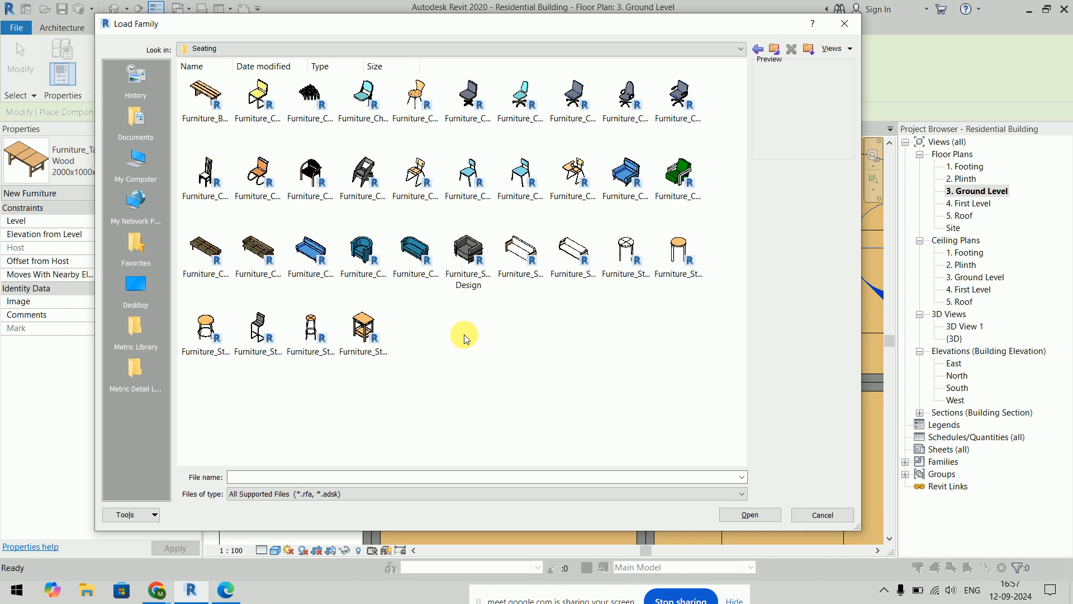
left_click(213, 188)
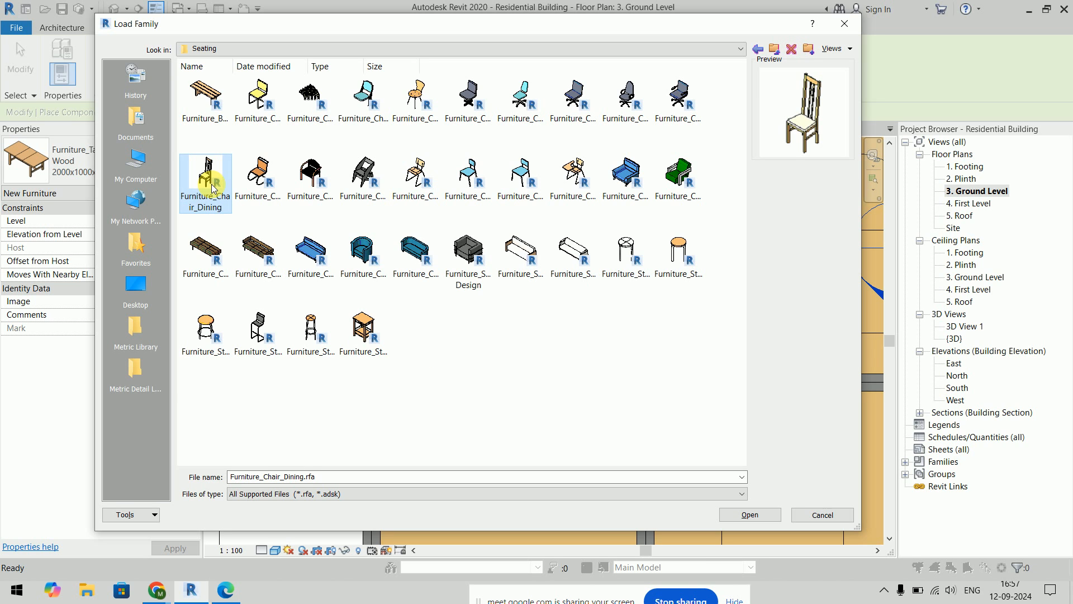
left_click(777, 521)
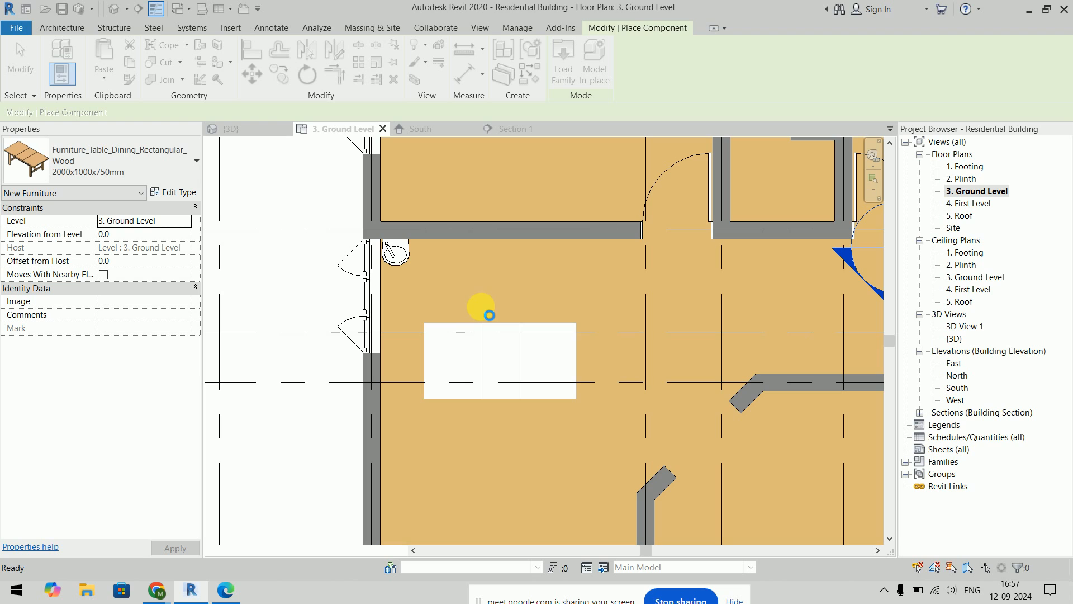
Step: Place two dining chairs side by side along the dining table's upper edge, with their seats partly under the tabletop
scroll(484, 312, "up", 4)
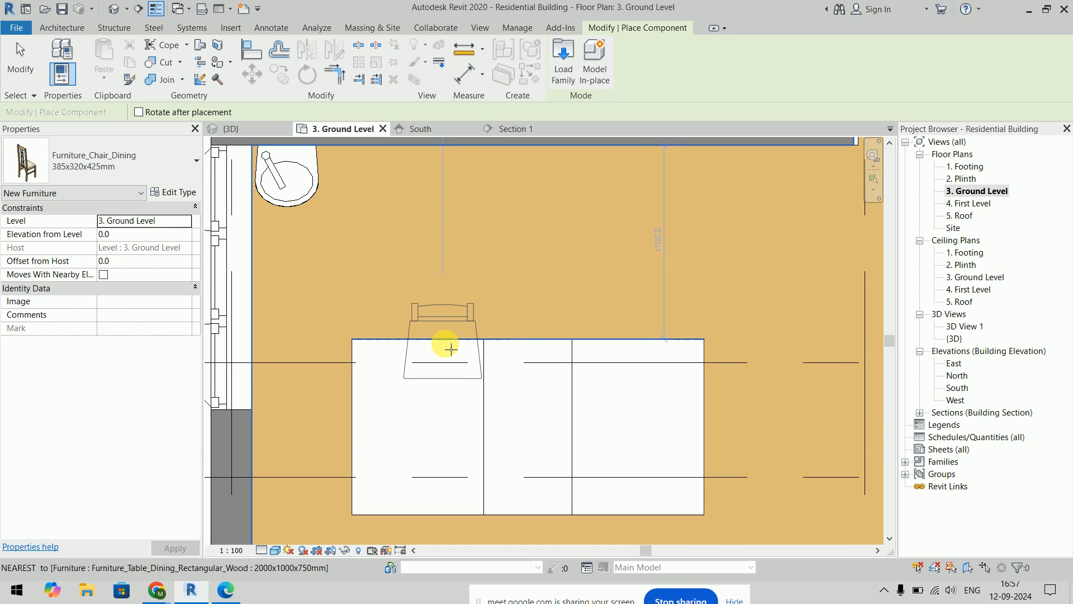
left_click(448, 348)
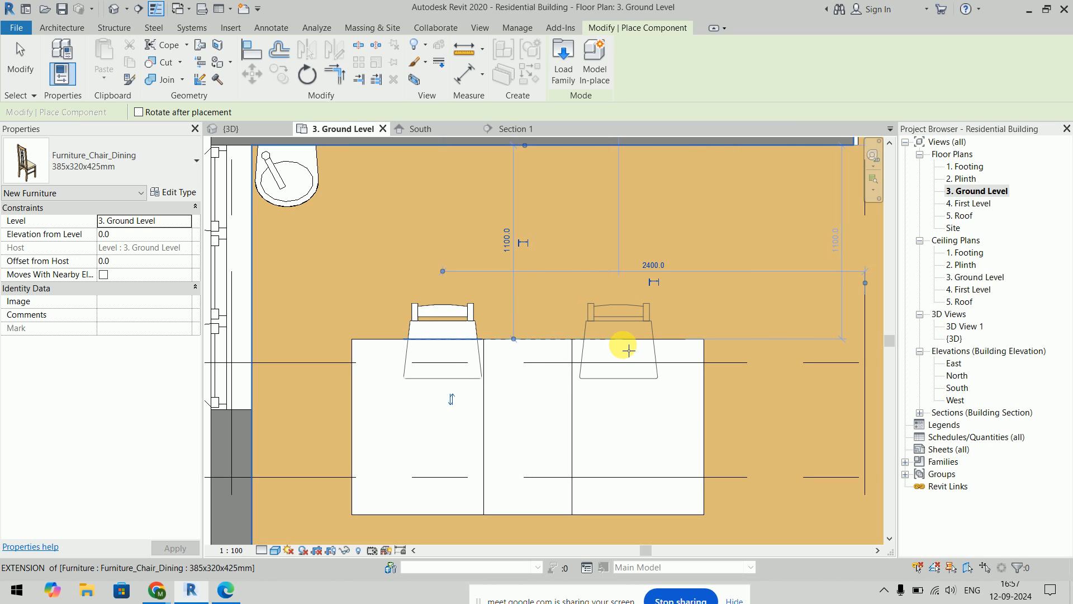
left_click(629, 351)
key("Escape")
key("Escape")
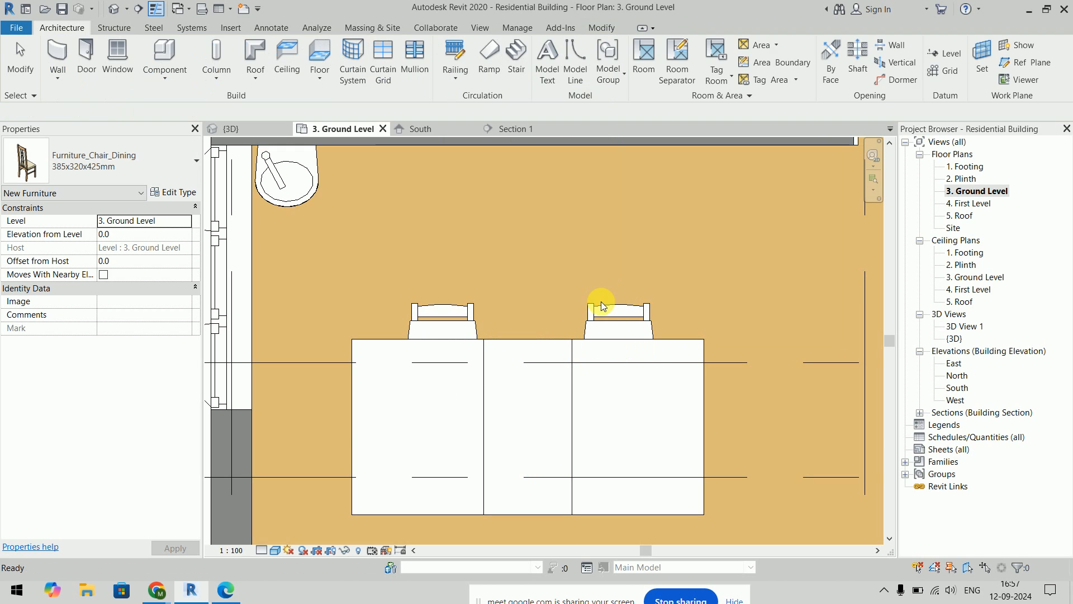
Step: Nudge the left dining chair slightly to the left along the table's upper edge
scroll(599, 299, "down", 2)
scroll(541, 260, "up", 3)
left_click(478, 282)
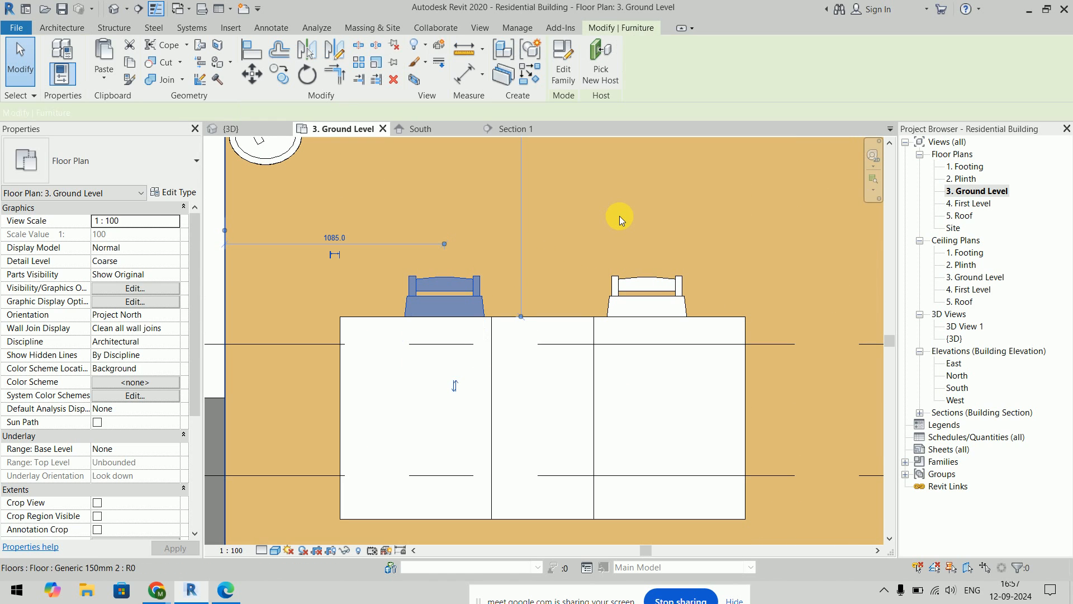
key("Left")
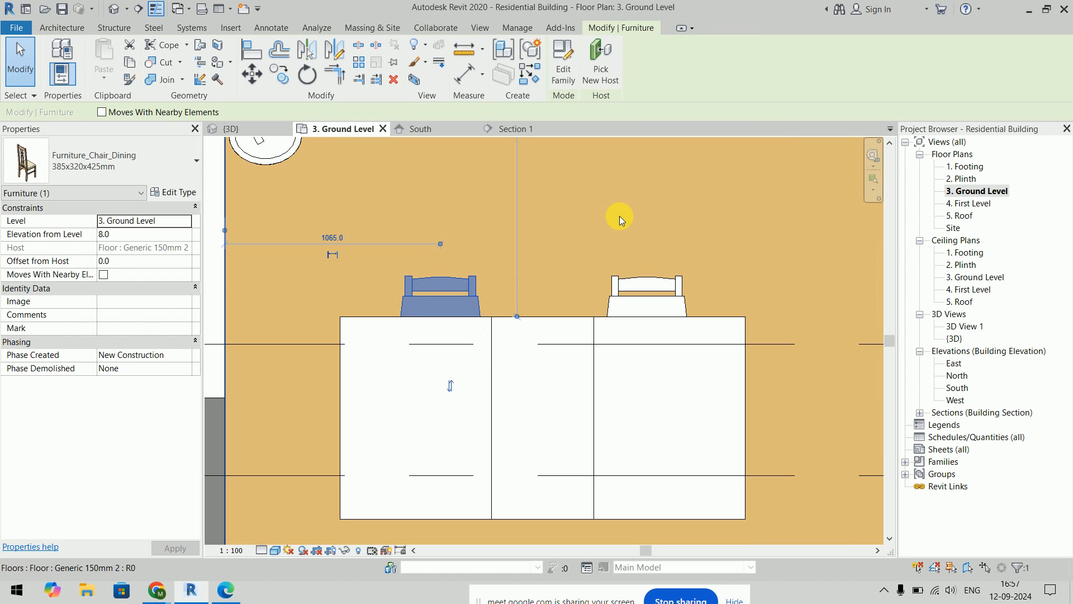
key("Escape")
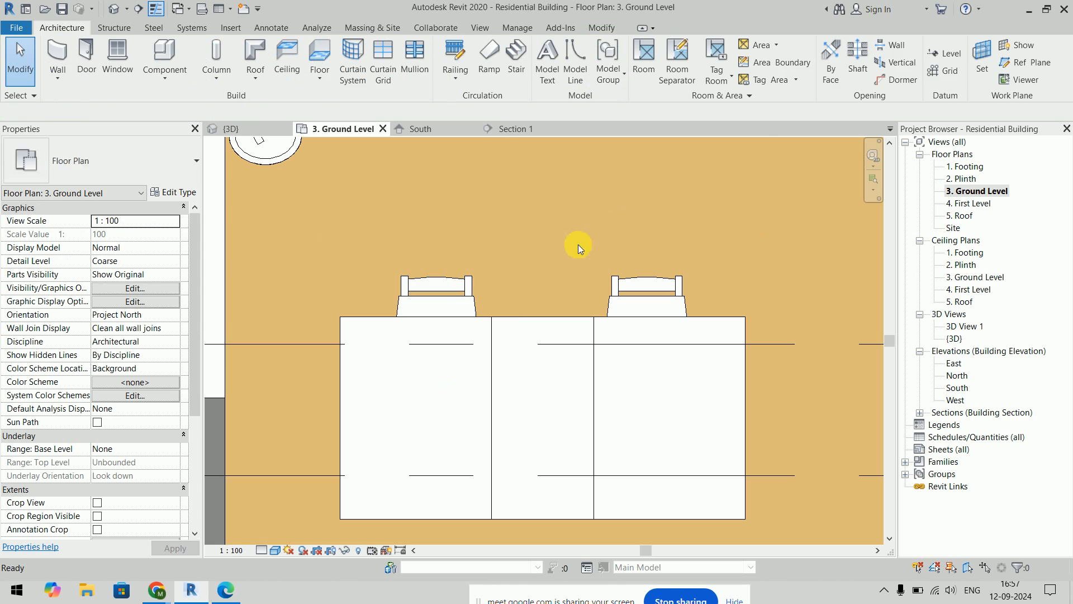
Step: Mirror copies of both dining chairs to the table's lower side about a horizontal axis drawn through the table's midpoint
left_click(468, 278)
left_click(635, 283, "ctrl")
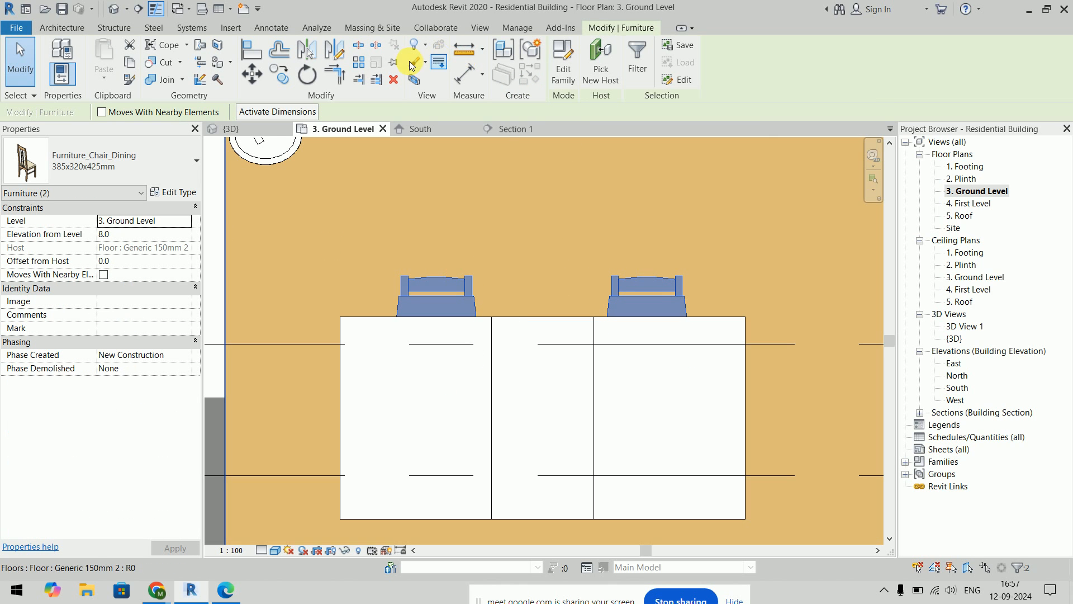
left_click(333, 56)
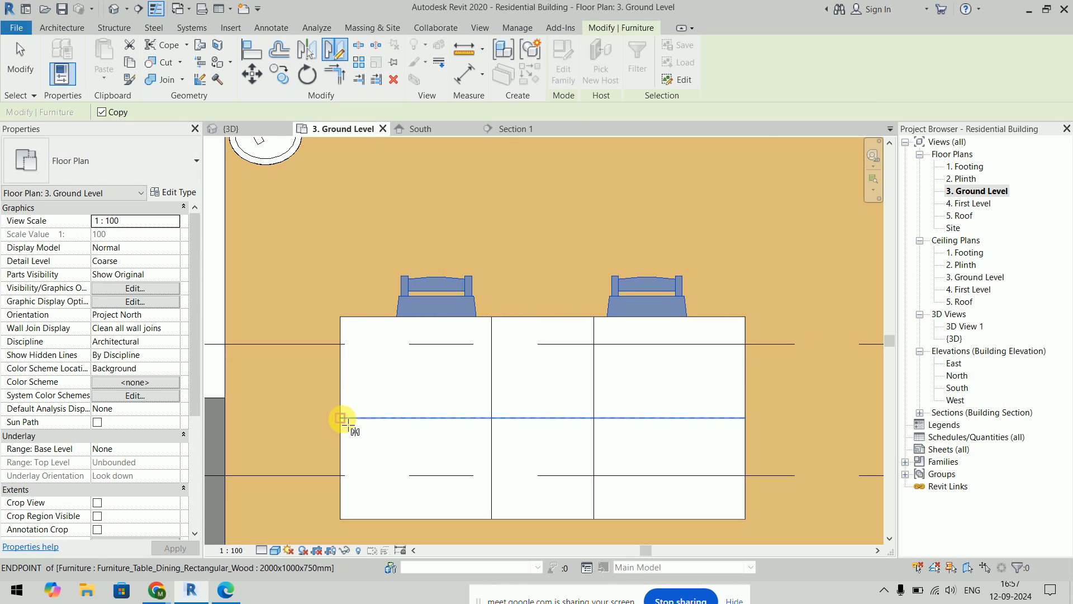
left_click(341, 418)
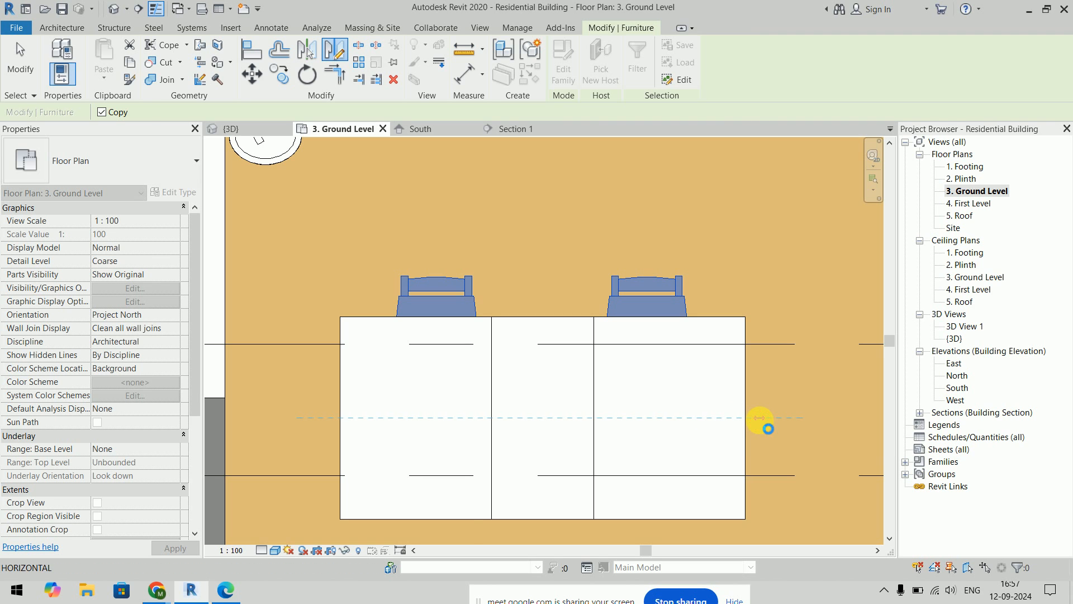
left_click(759, 418)
scroll(764, 323, "down", 6)
middle_click_drag(773, 328, 594, 234)
key("Escape")
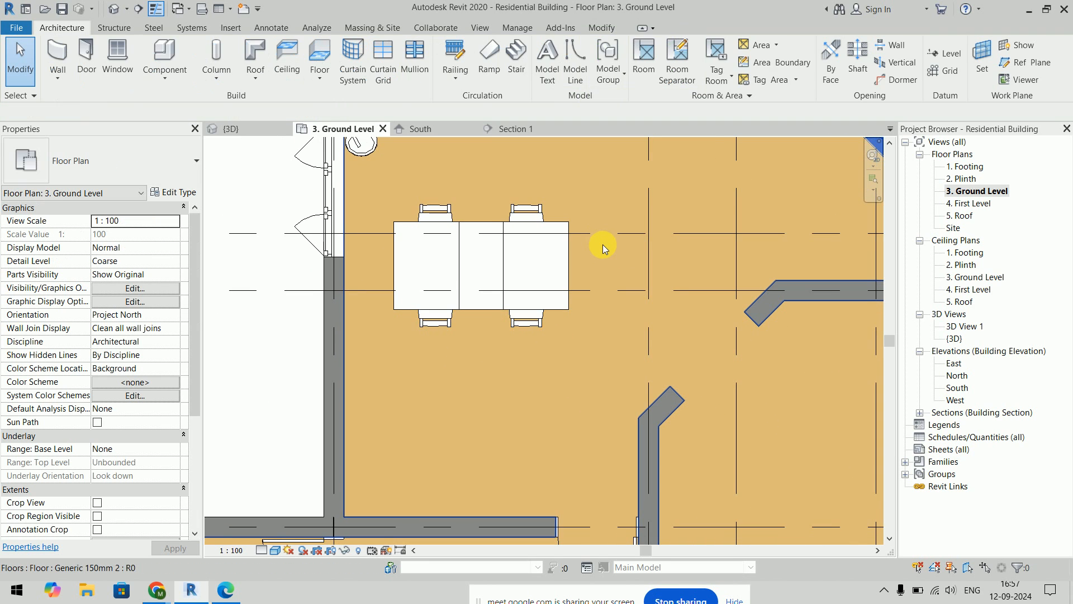
Step: Check the workbook's furniture layout and start loading a component family from the Furniture library folder
key("alt+Tab")
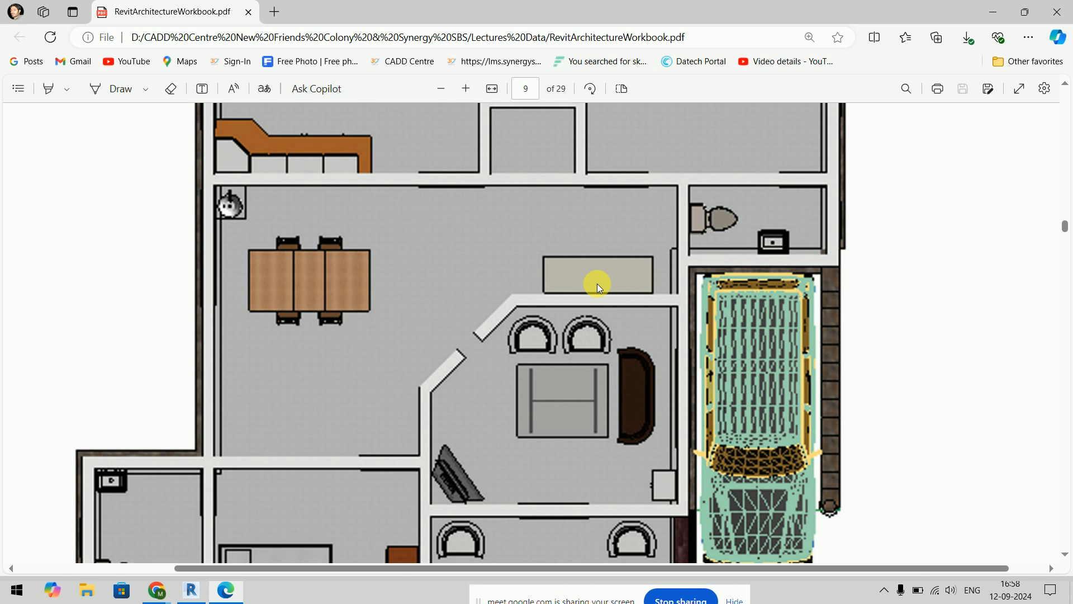
key("alt+Tab")
middle_click_drag(665, 303, 556, 344)
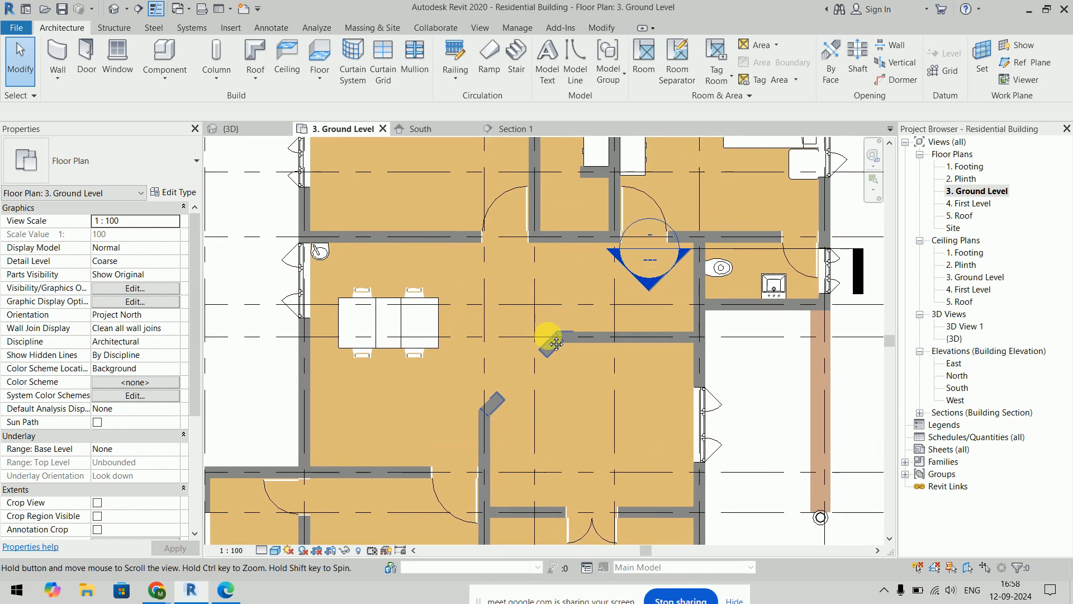
scroll(686, 317, "up", 5)
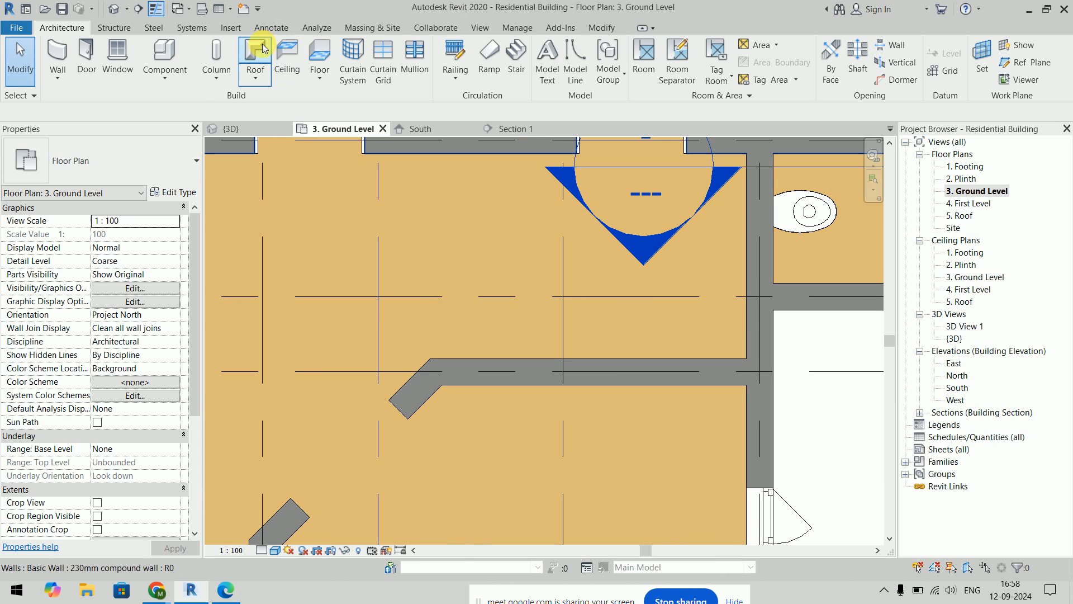
left_click(164, 55)
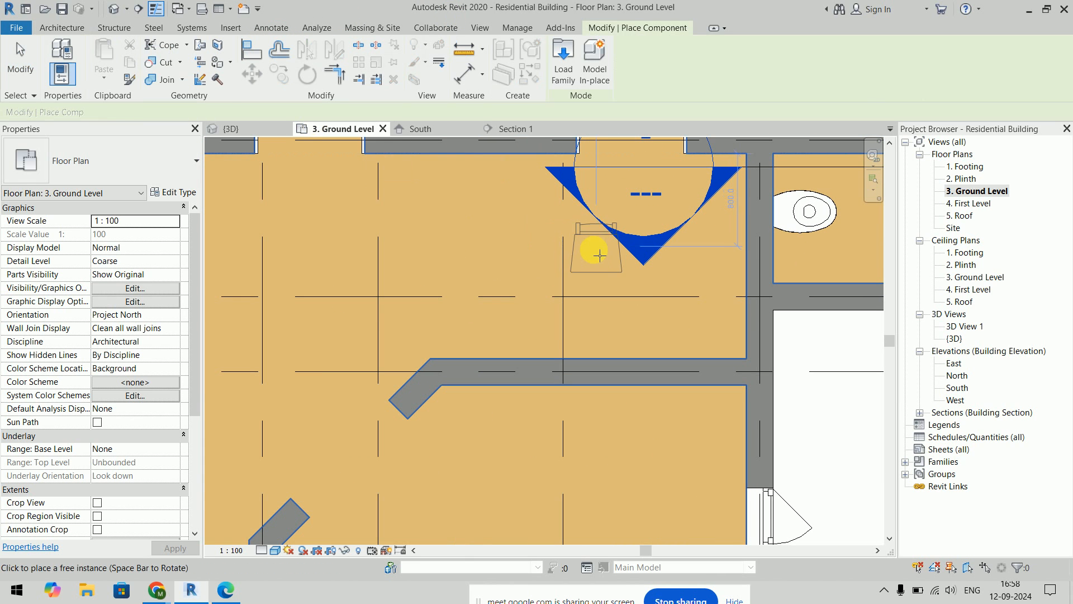
left_click(568, 75)
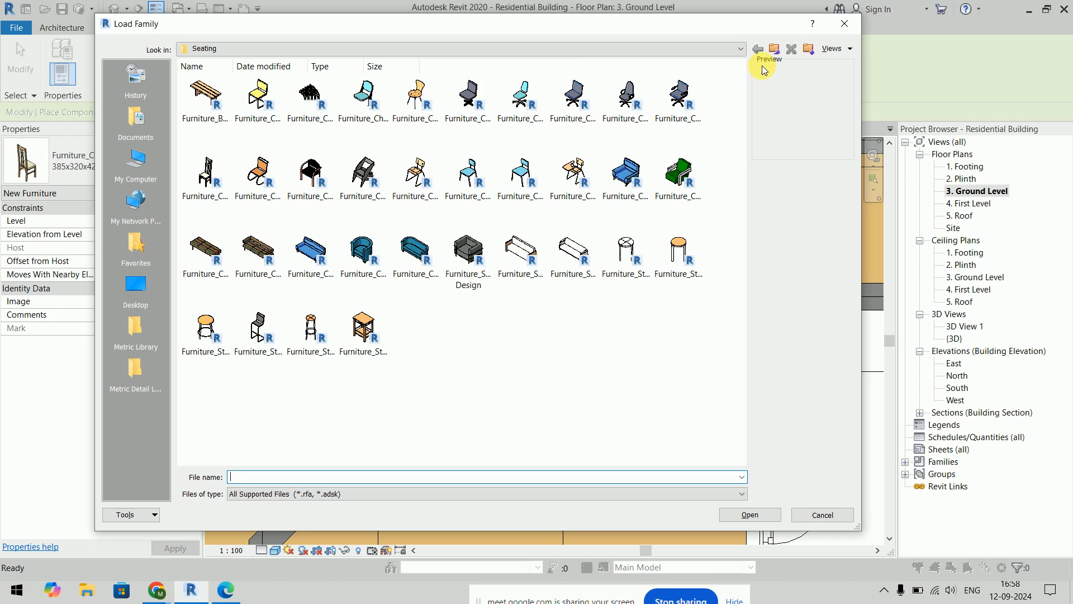
left_click(774, 49)
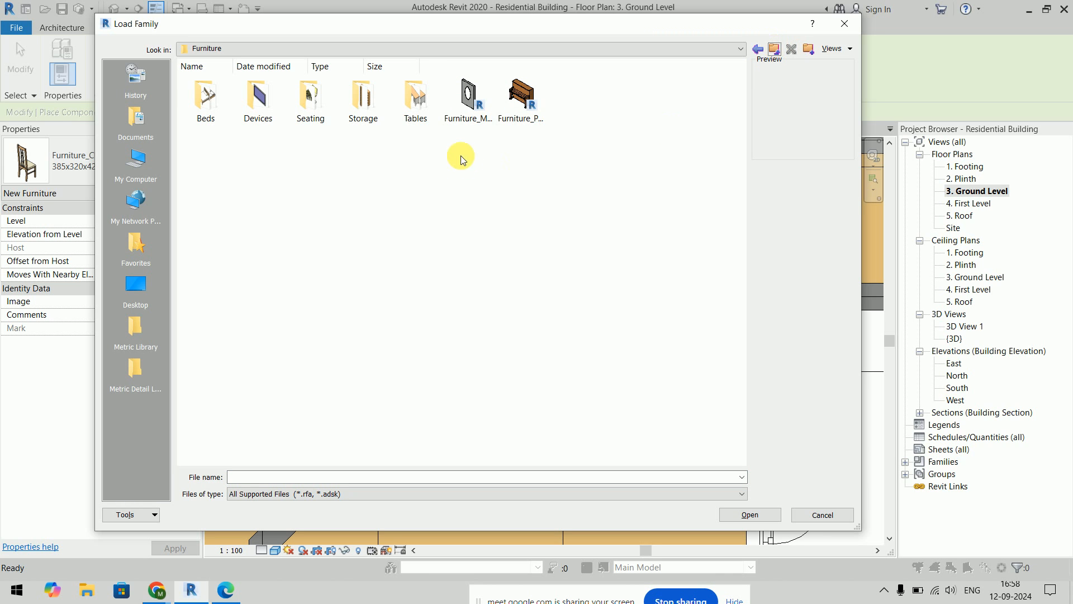
Step: Browse the desk and table families in the Tables folder and compare them with the rectangular unit drawn in the workbook layout
double_click(418, 98)
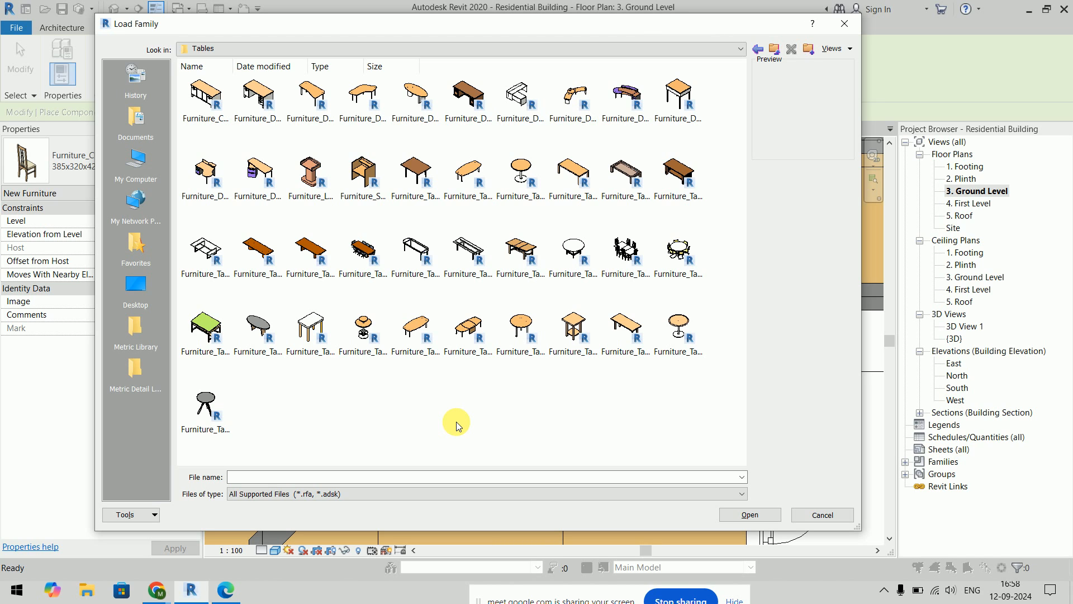
left_click(519, 101)
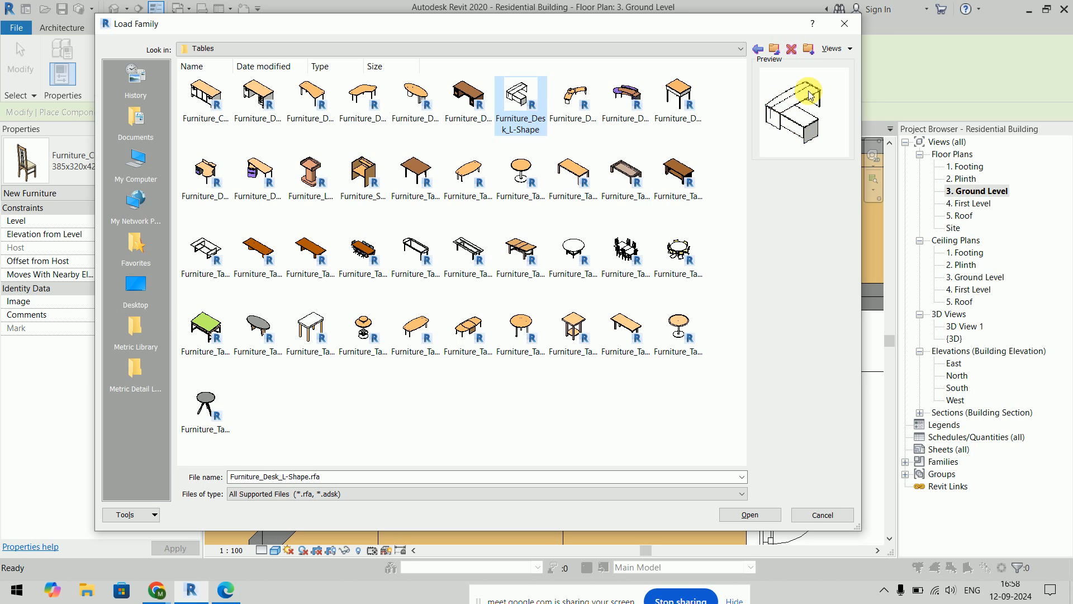
key("alt+Tab")
scroll(445, 205, "up", 5)
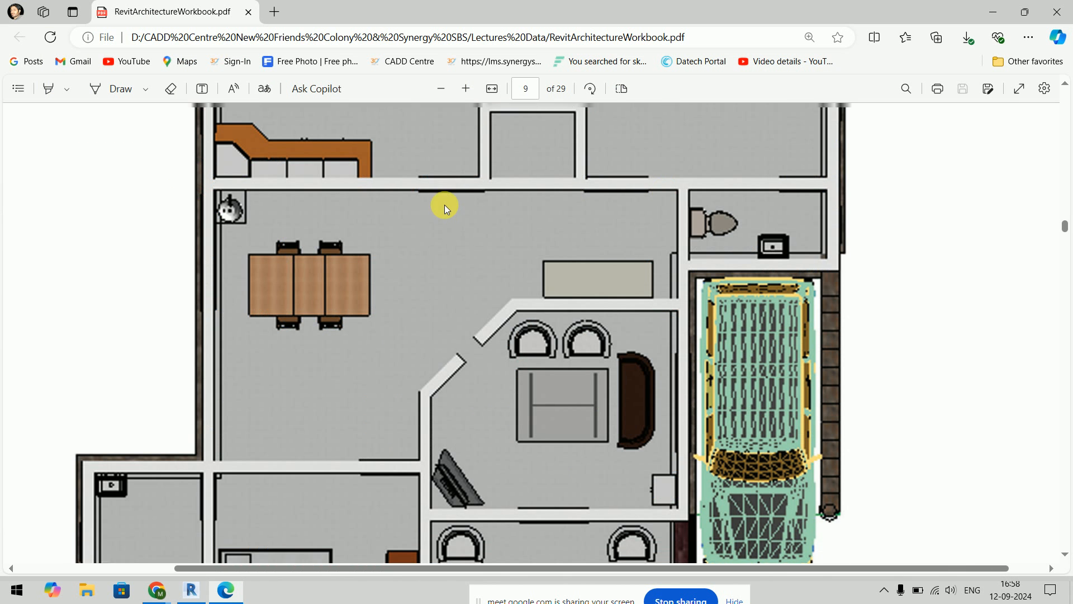
key("alt+Tab")
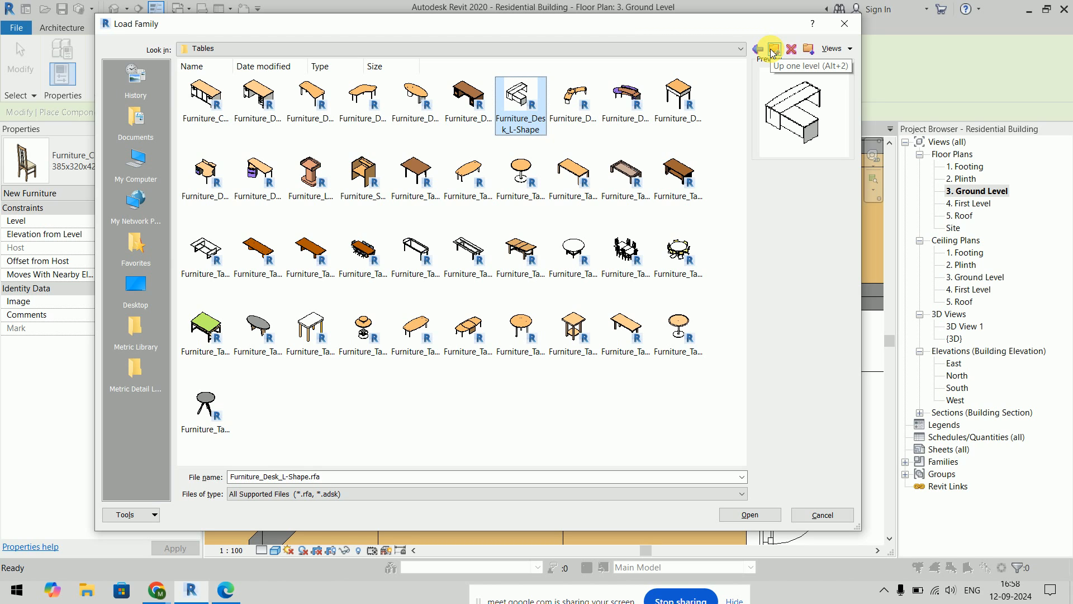
left_click(204, 91)
left_click(273, 106)
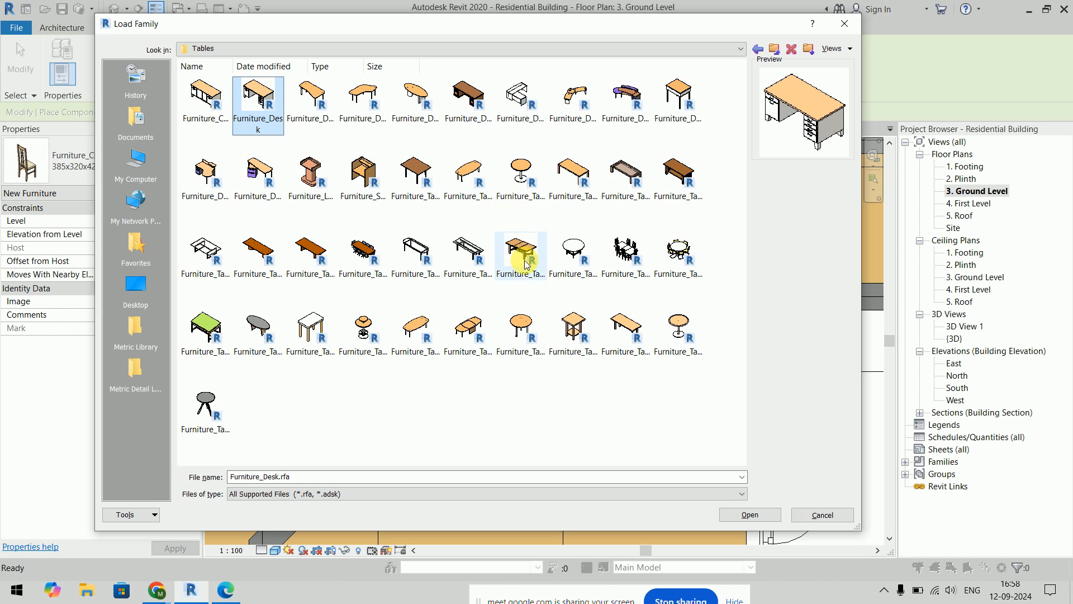
left_click(691, 171)
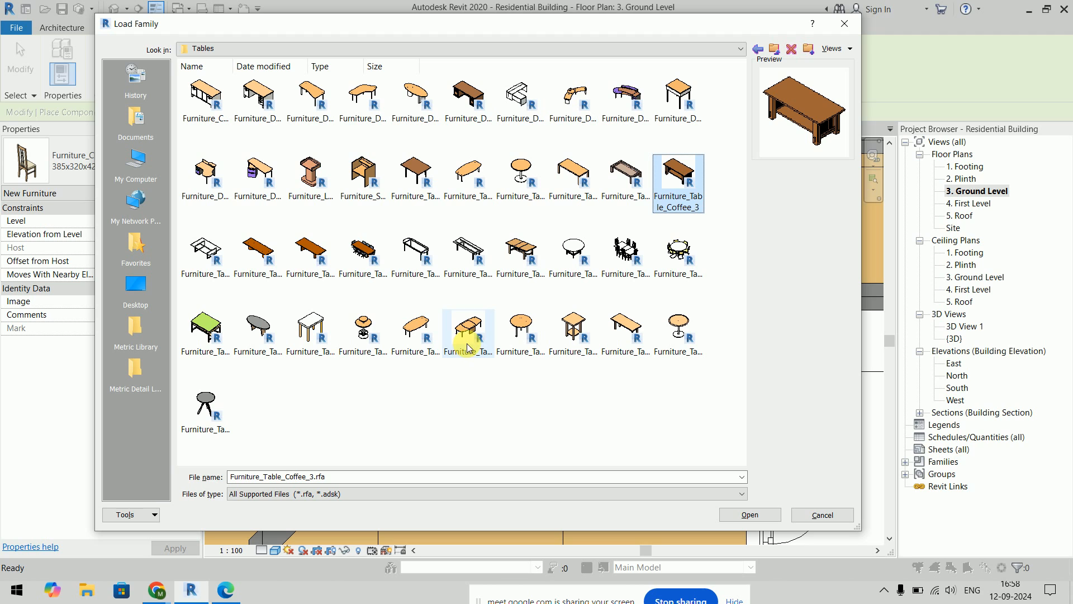
Step: Load the Furniture_Sideboard family from the Furniture Storage folder
left_click(775, 52)
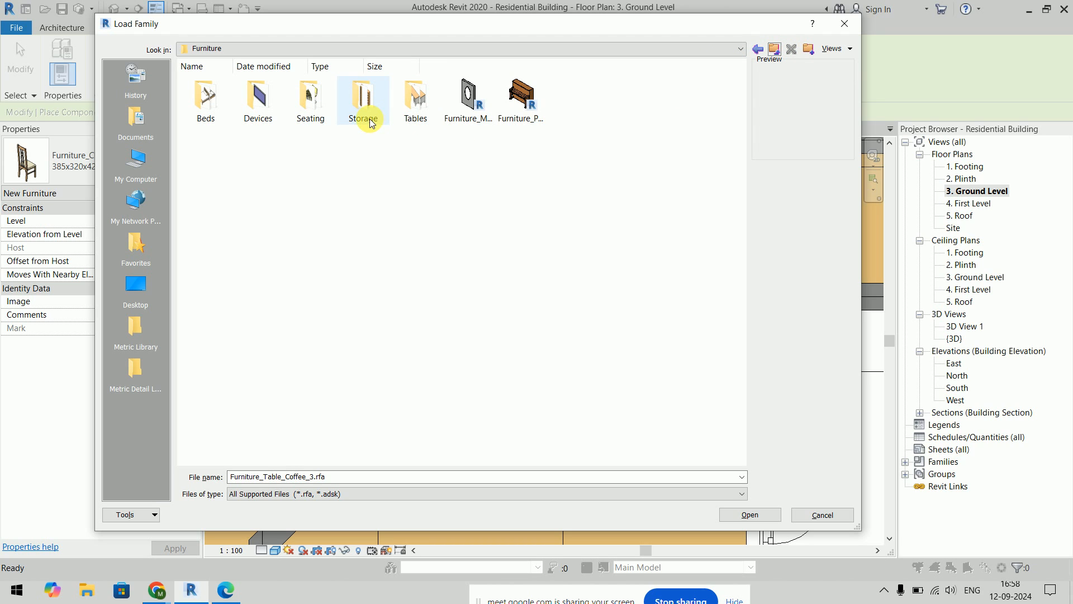
double_click(380, 102)
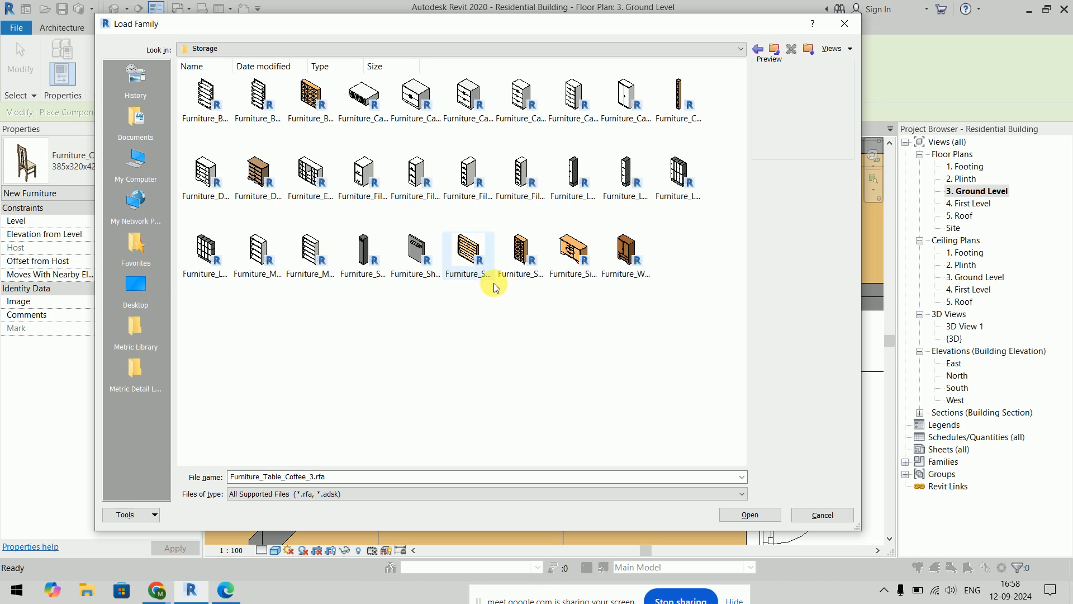
left_click(576, 268)
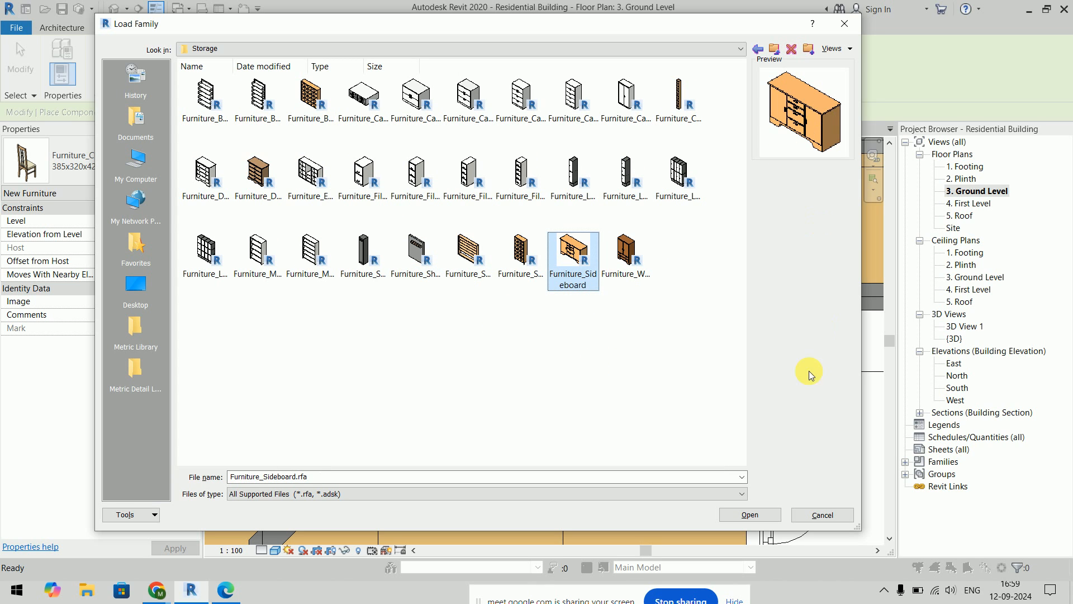
left_click(755, 519)
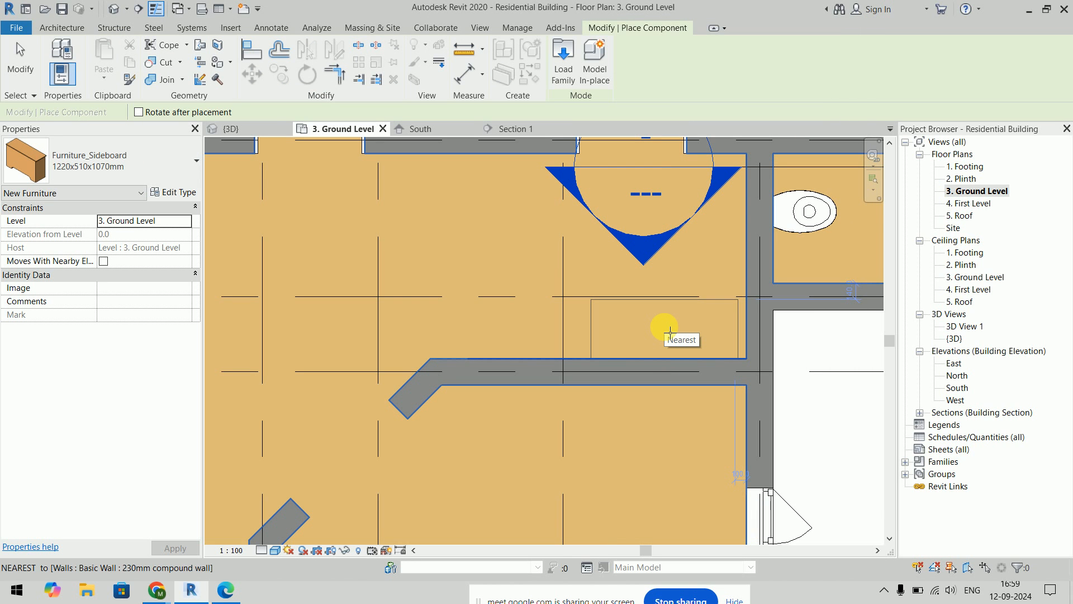
Step: Place a 1520x510x970mm sideboard against the upper face of the wall separating the dining area from the living room
left_click(125, 165)
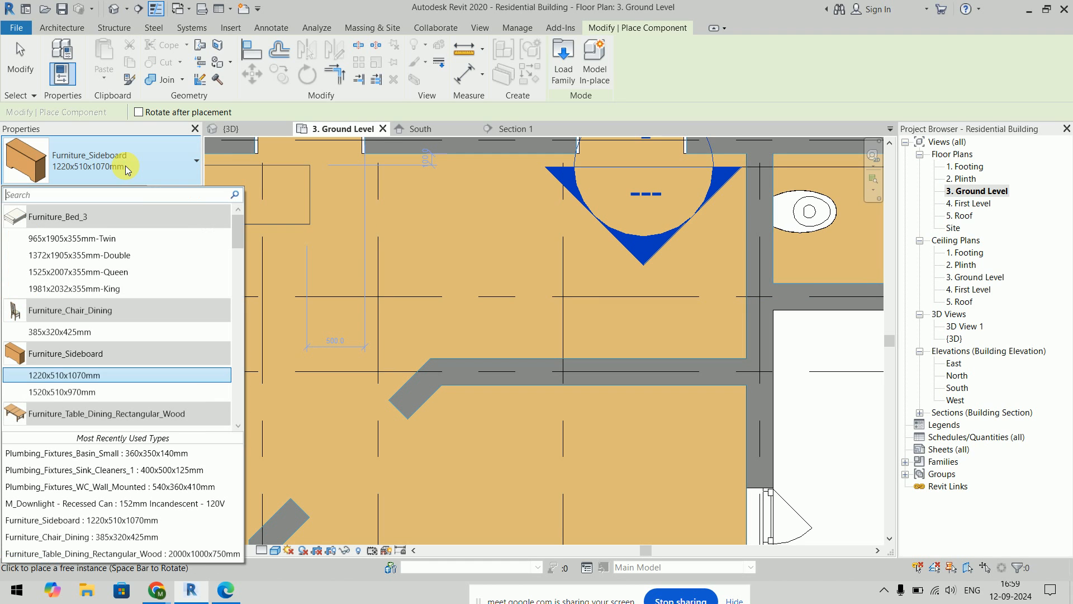
left_click(87, 392)
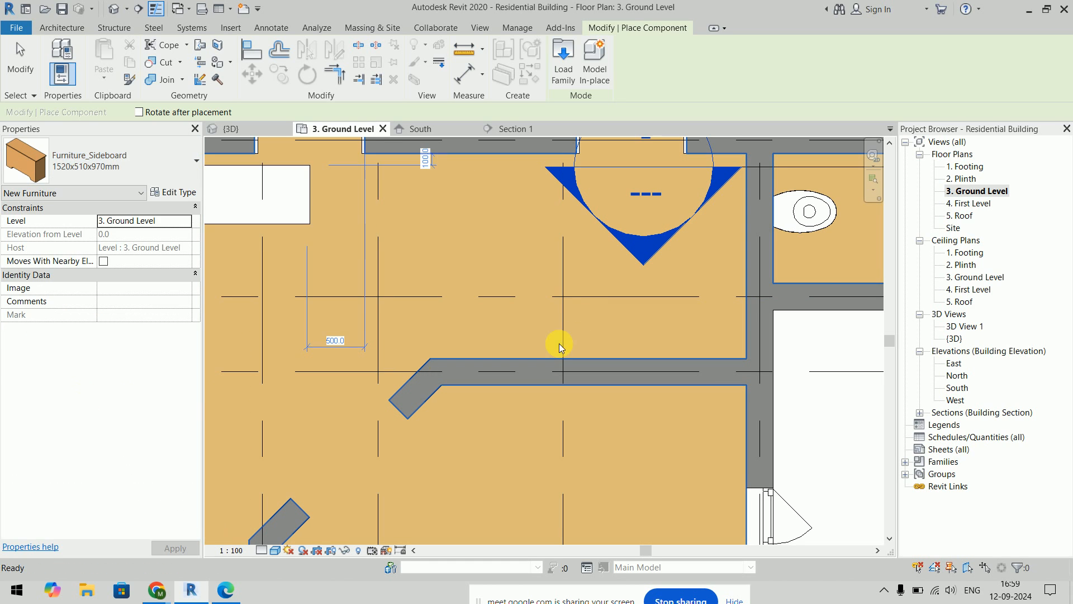
left_click(628, 333)
scroll(537, 266, "down", 3)
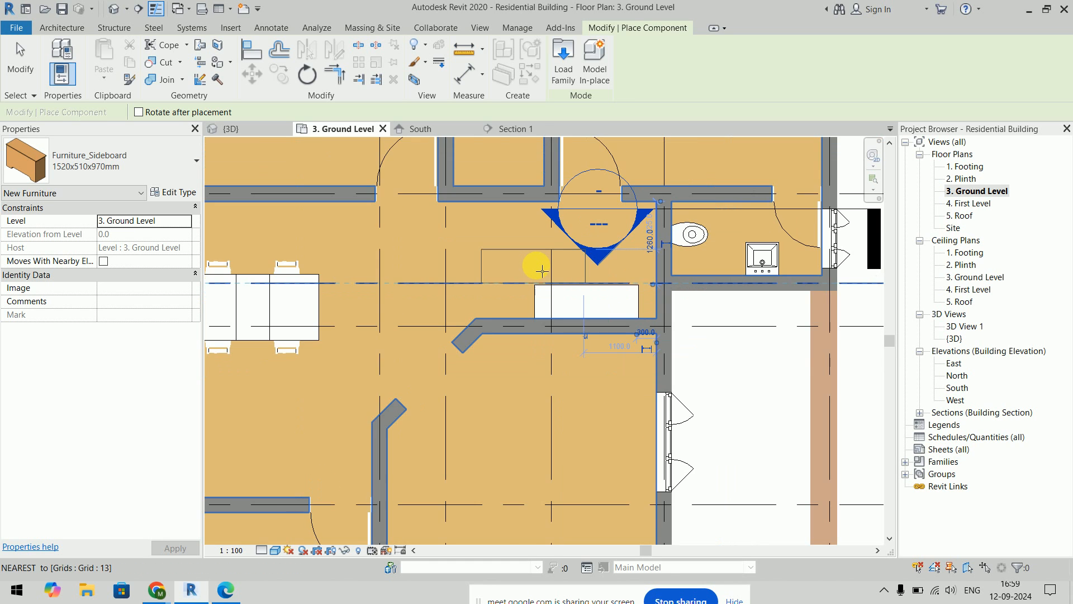
middle_click_drag(542, 267, 545, 311)
key("Escape")
key("Escape")
Step: Examine the workbook's layout for the small bathroom beside the lower-left bedroom and find that room in the ground level plan
key("alt+Tab")
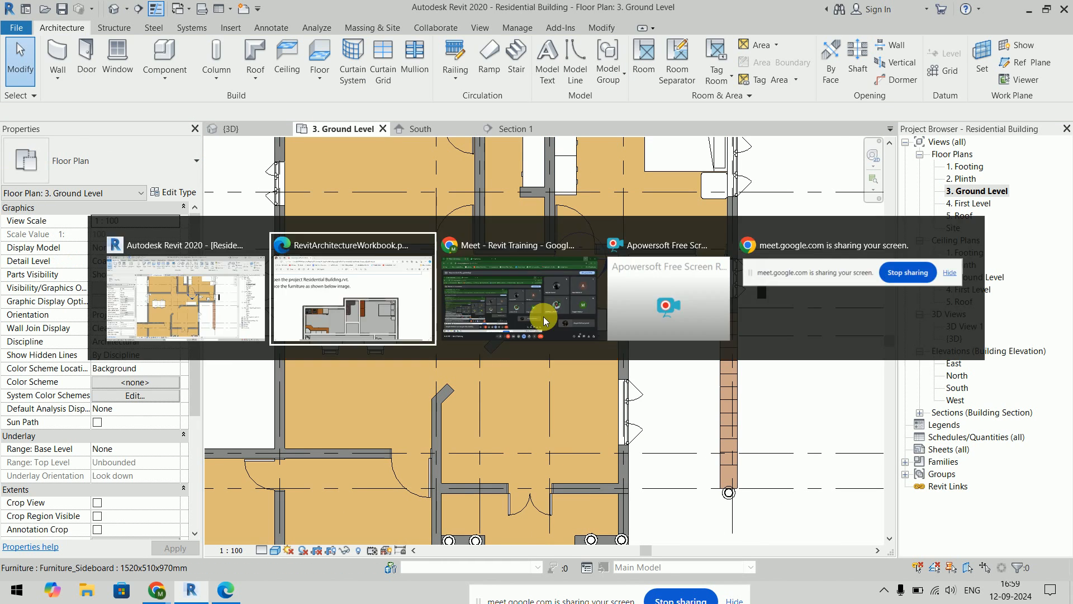
scroll(544, 316, "down", 6)
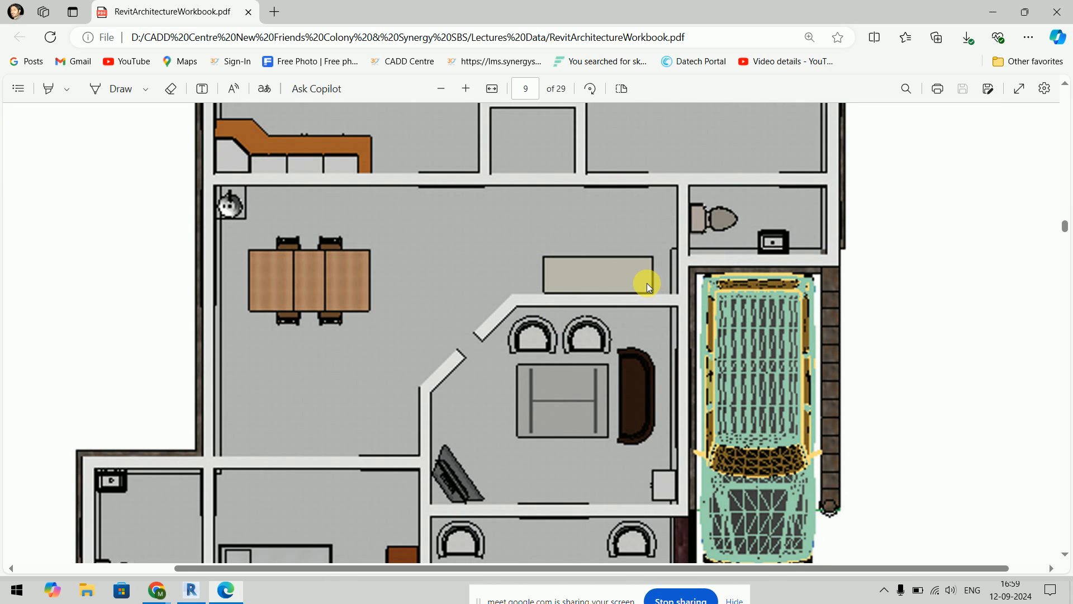
scroll(648, 285, "down", 3)
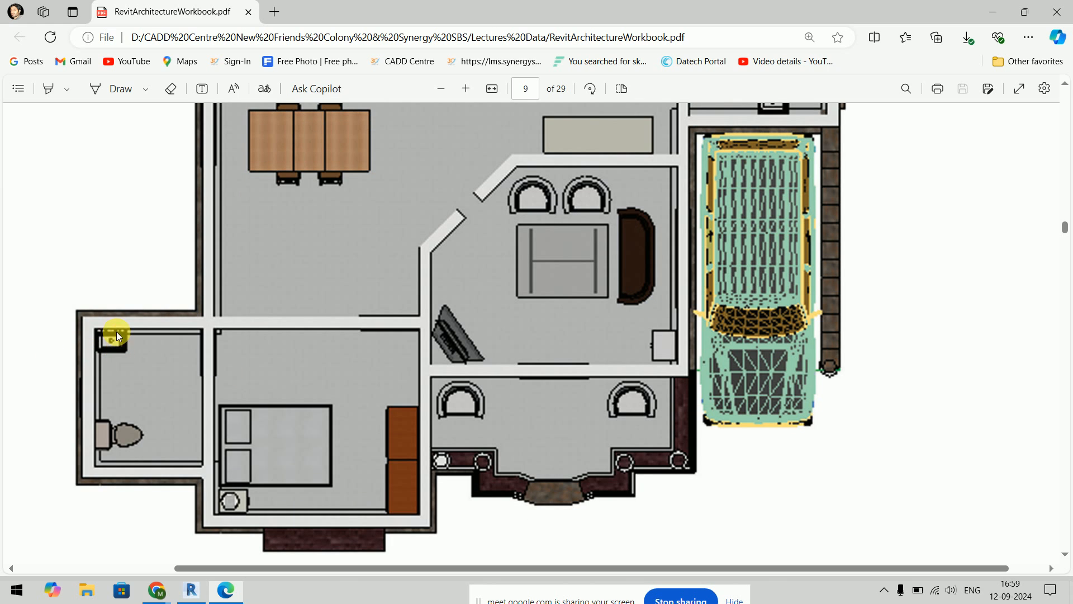
key("alt+Tab")
scroll(302, 350, "down", 4)
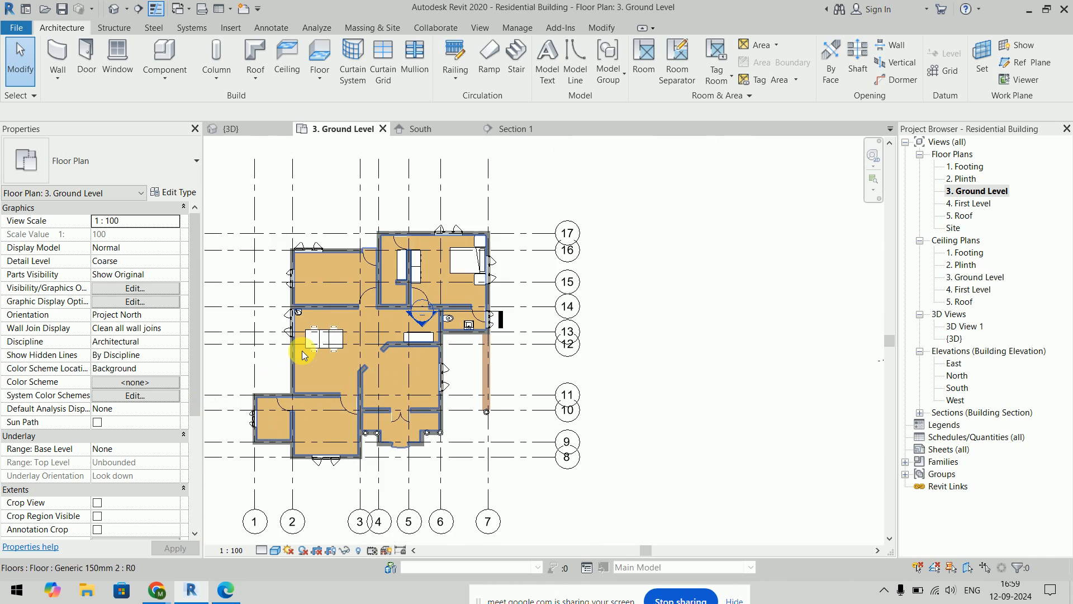
middle_click_drag(341, 368, 472, 251)
scroll(389, 293, "up", 5)
scroll(388, 293, "down", 5)
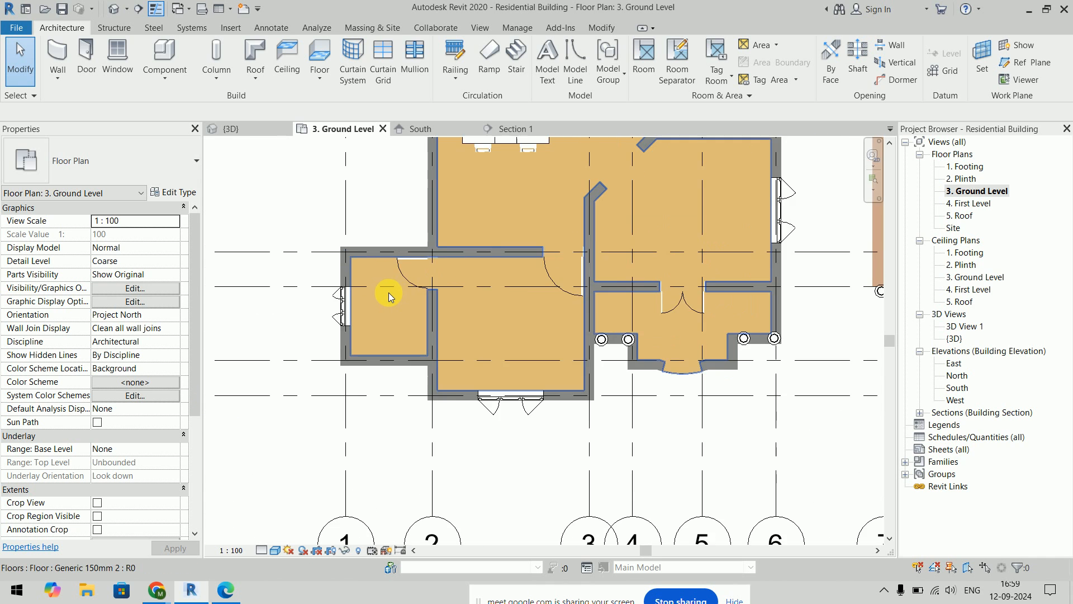
middle_click_drag(538, 263, 557, 315)
scroll(597, 255, "up", 3)
Step: Place another 540x360x410mm wall-mounted WC on the lower-left bathroom's outer wall, just below the window, facing into the room
left_click(621, 216)
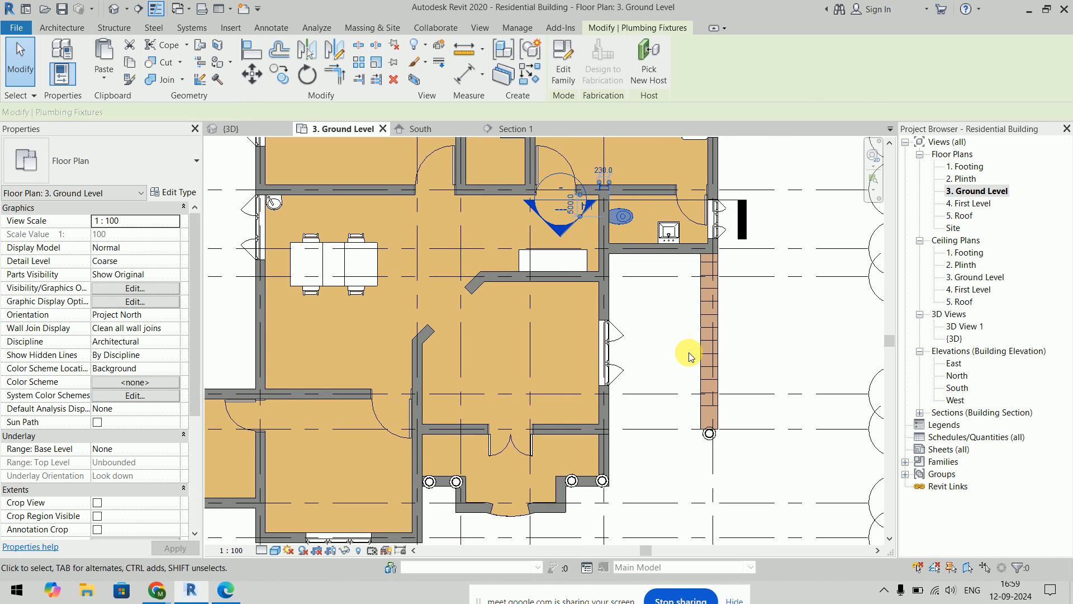
key("c")
key("s")
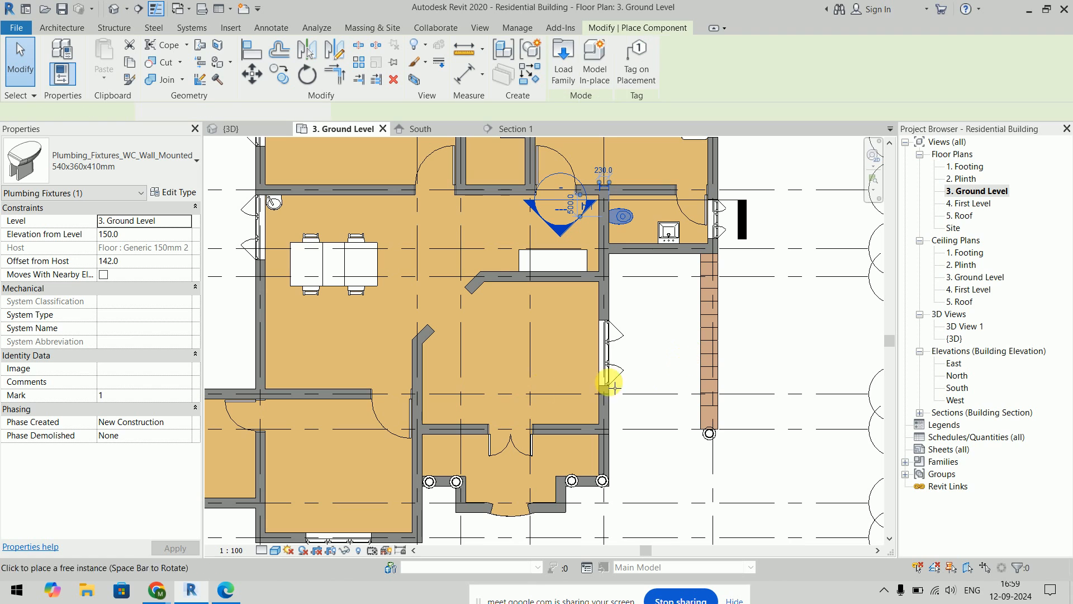
scroll(422, 360, "up", 5)
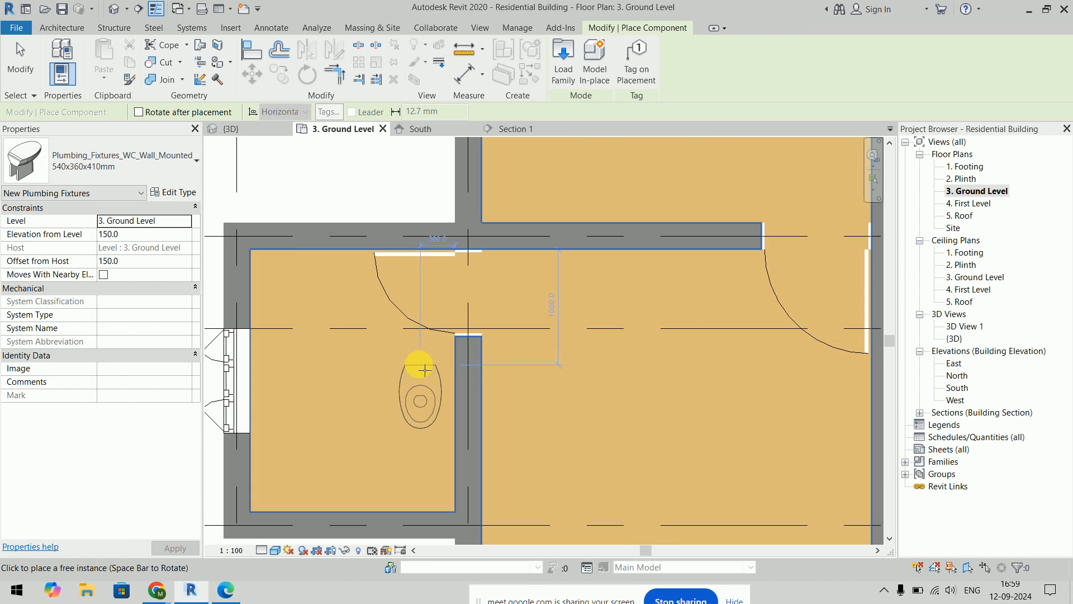
left_click(257, 446)
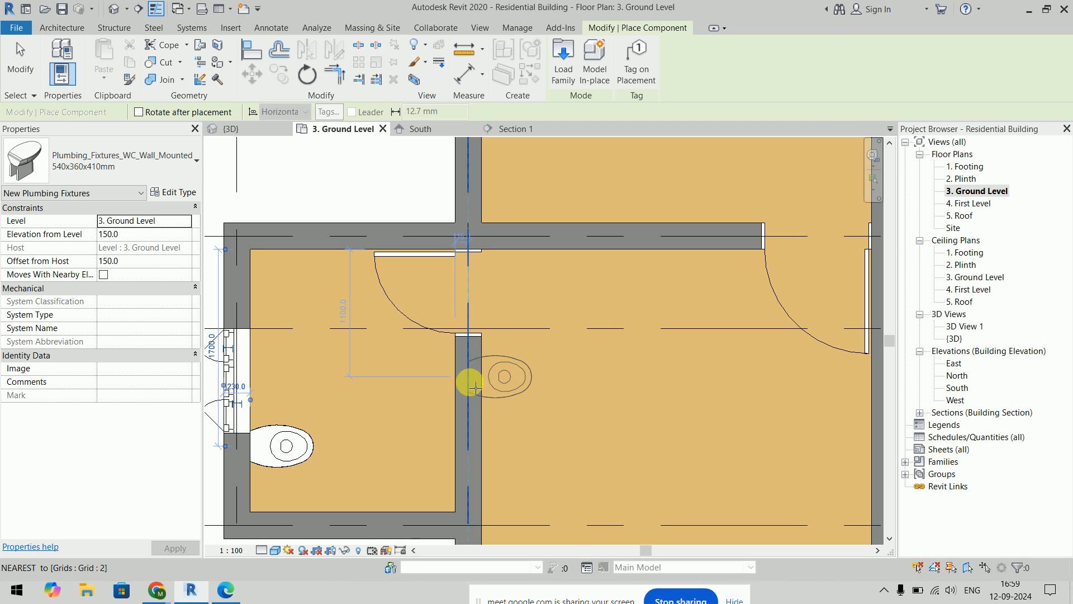
key("Escape")
key("Escape")
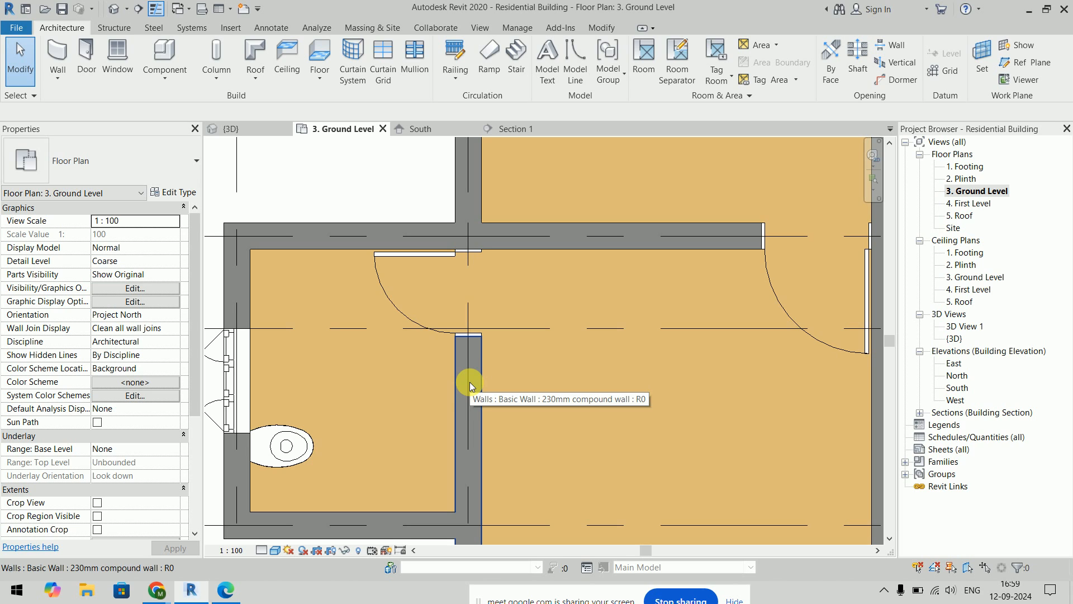
Step: Load the Plumbing_Fixtures_Sink_Cleaners_1 family from the Sinks folder of the architectural plumbing fixtures library
middle_click_drag(412, 388, 454, 406)
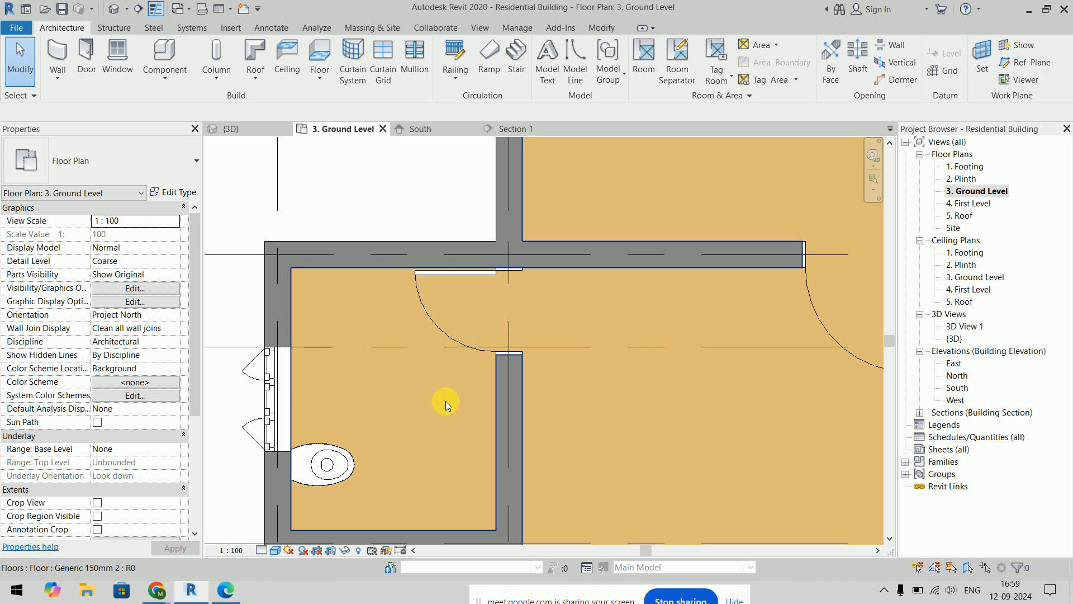
left_click(164, 62)
left_click(563, 61)
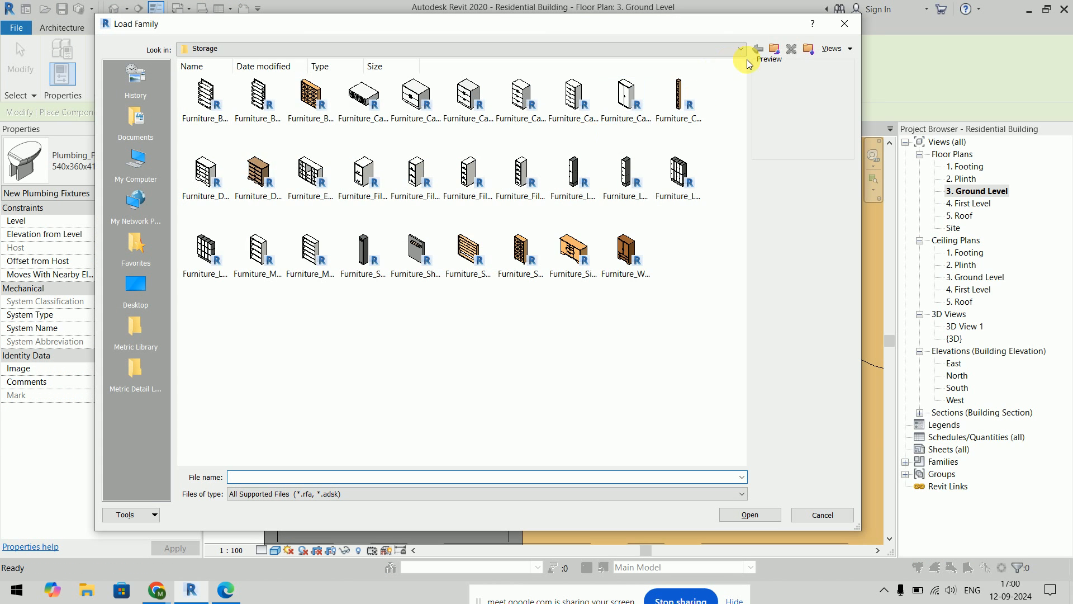
left_click(775, 50)
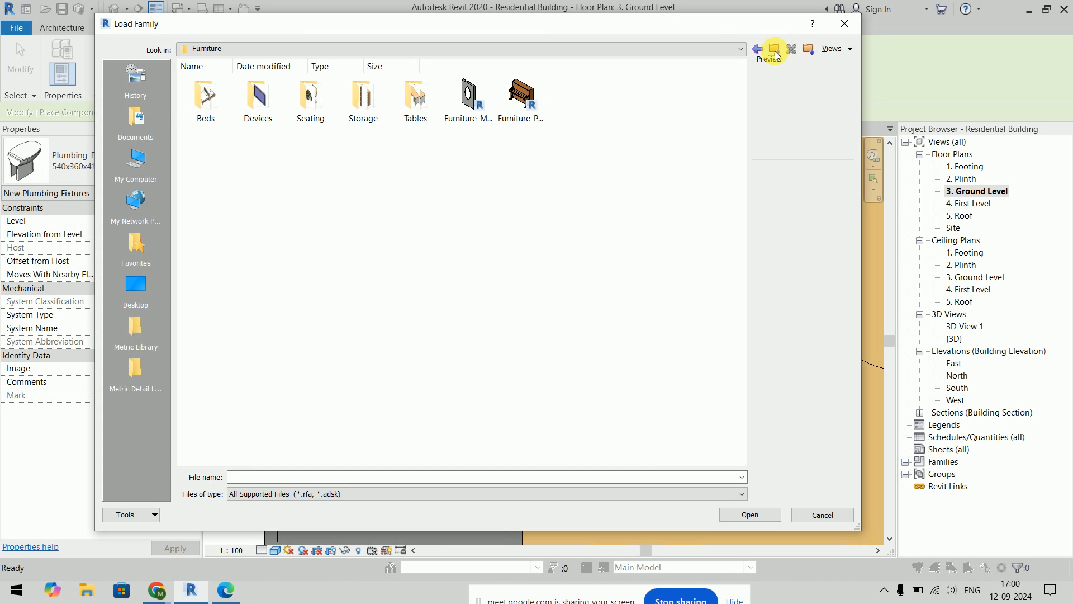
left_click(774, 50)
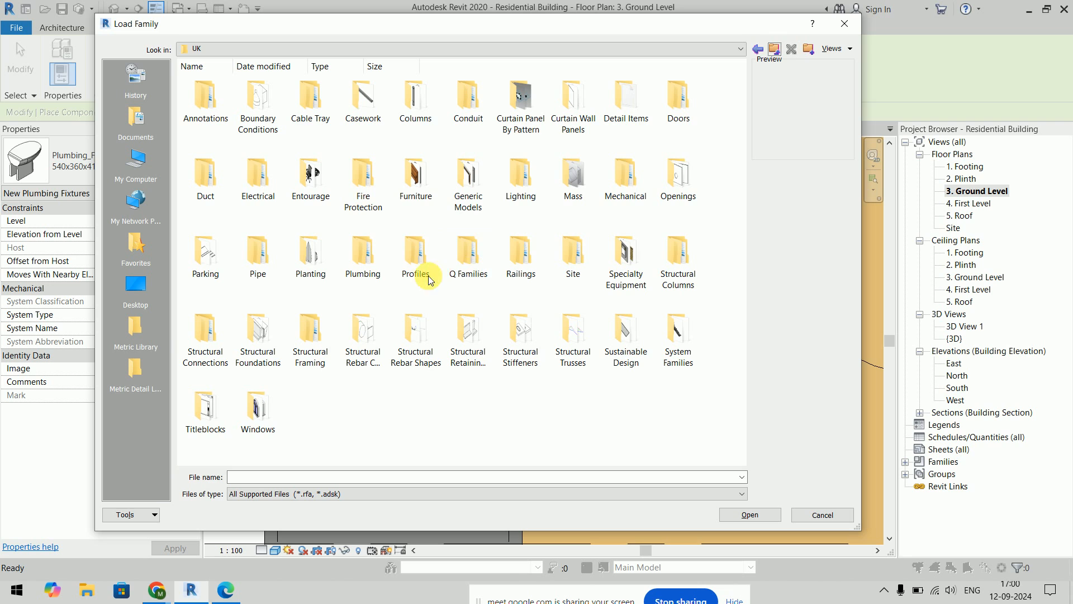
left_click(375, 278)
double_click(375, 278)
double_click(208, 96)
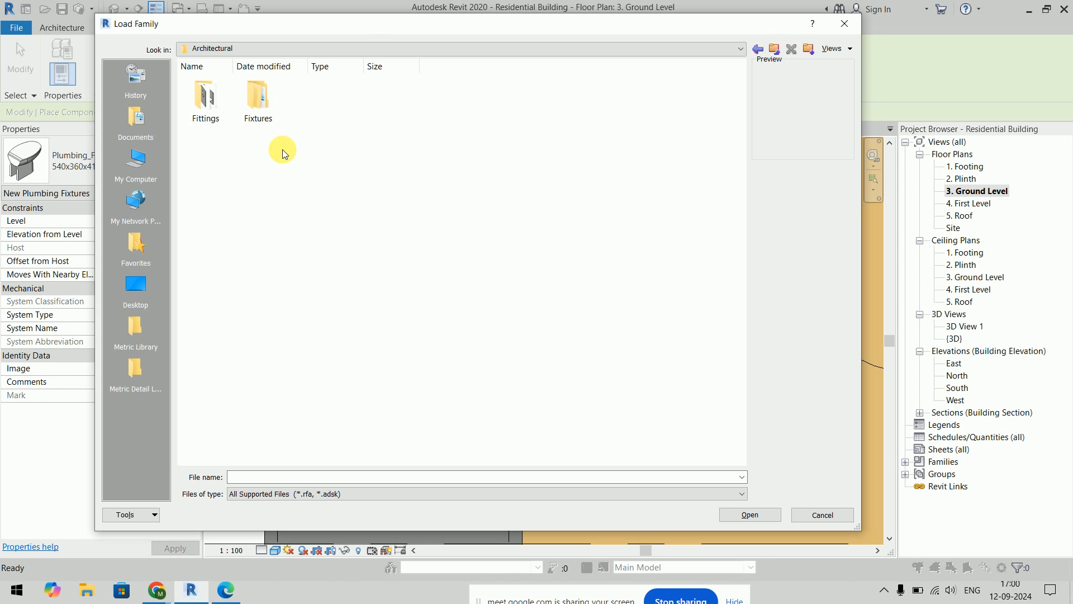
double_click(257, 96)
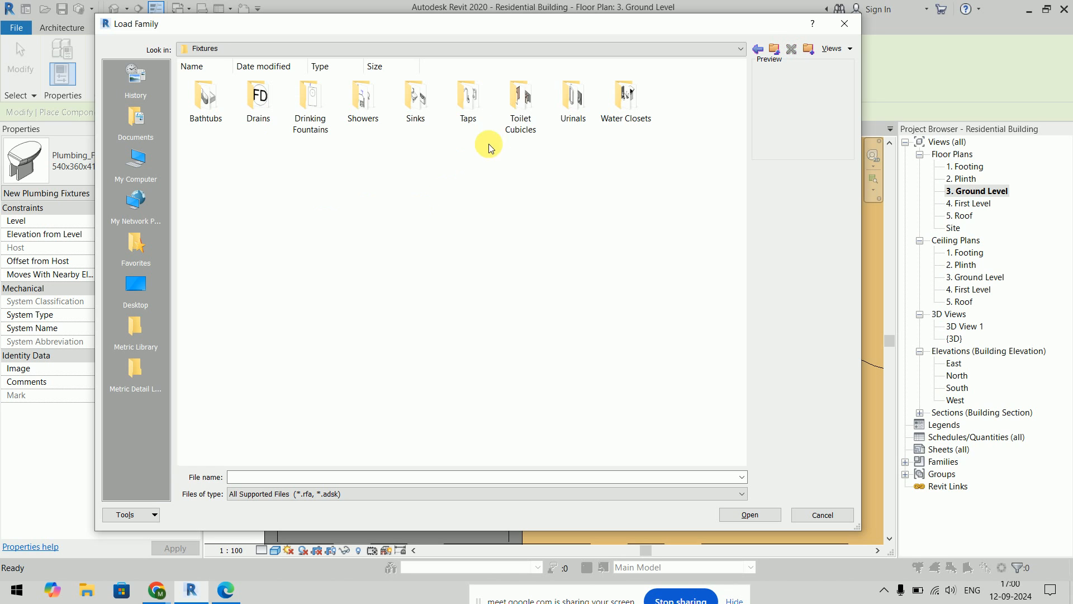
double_click(421, 101)
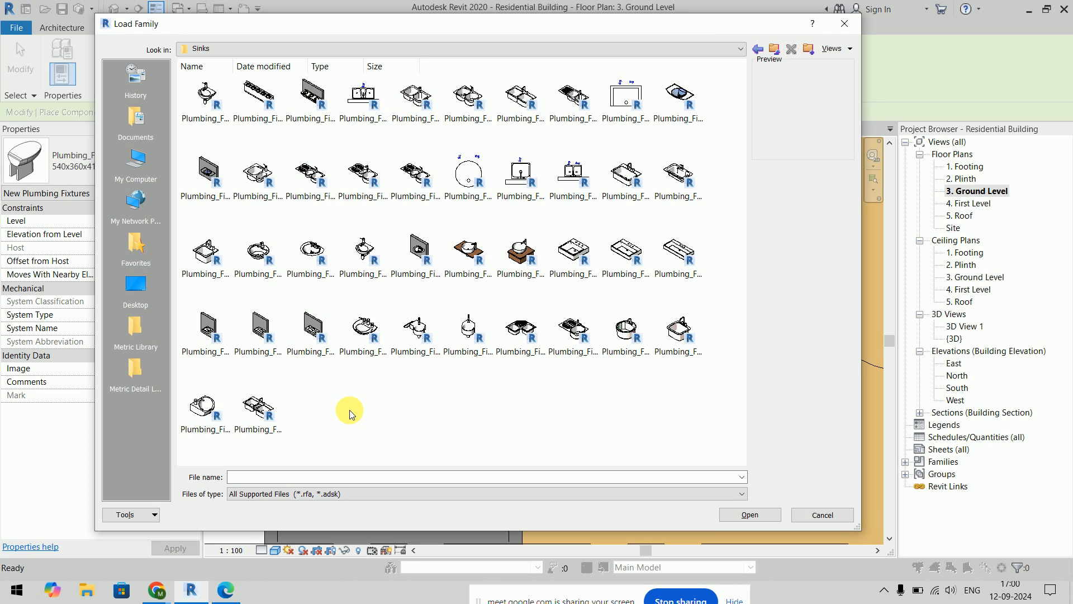
left_click(571, 253)
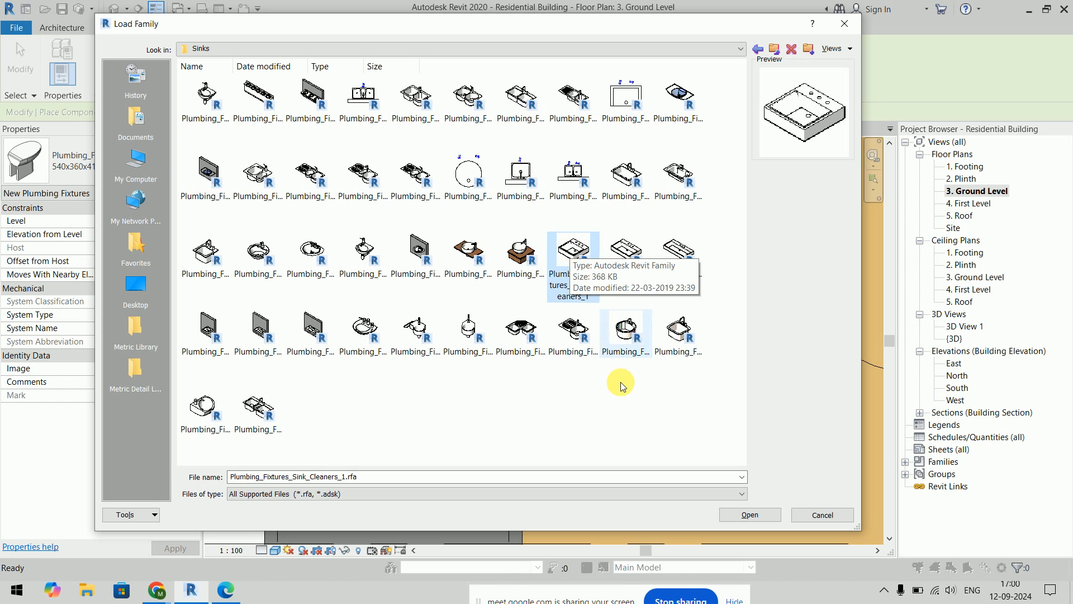
left_click(749, 514)
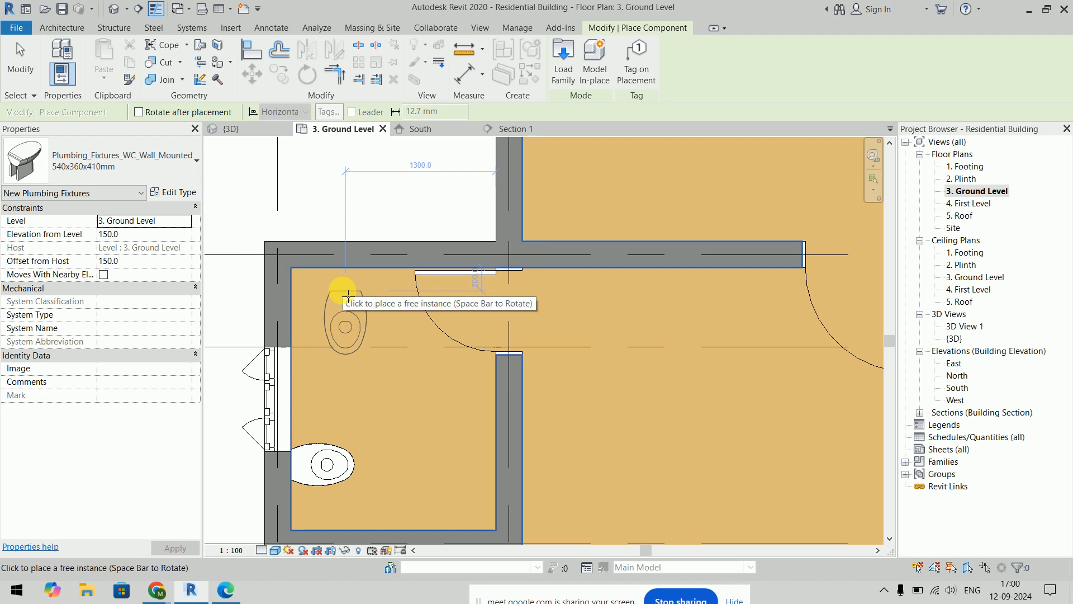
Step: Place a 400x500x125mm Plumbing_Fixtures_Sink_Cleaners_1 sink against the lower-left bathroom's upper wall, in the corner near the window
left_click(152, 159)
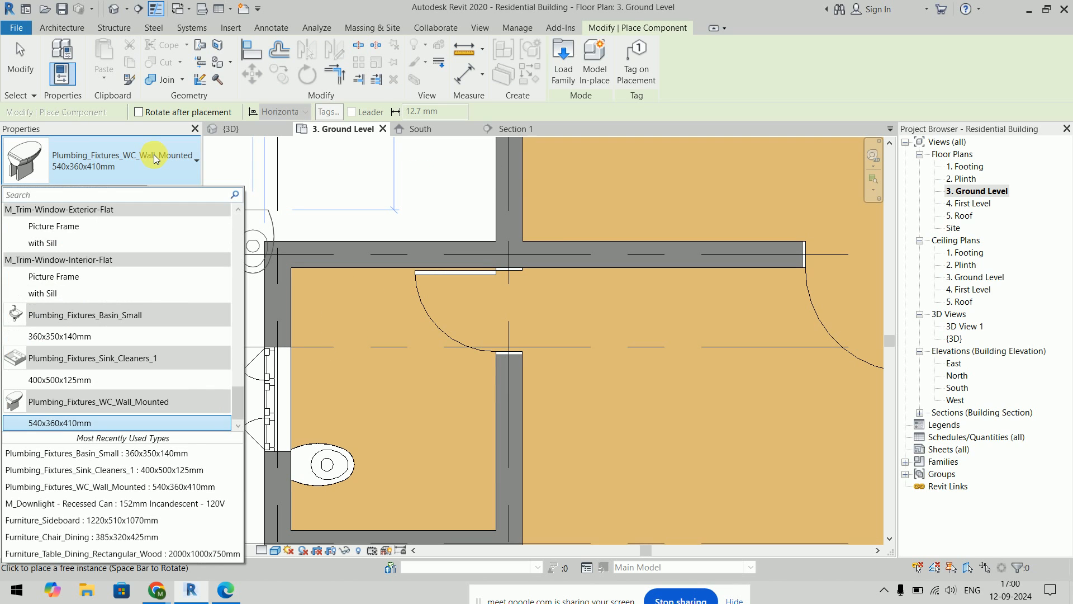
left_click(109, 381)
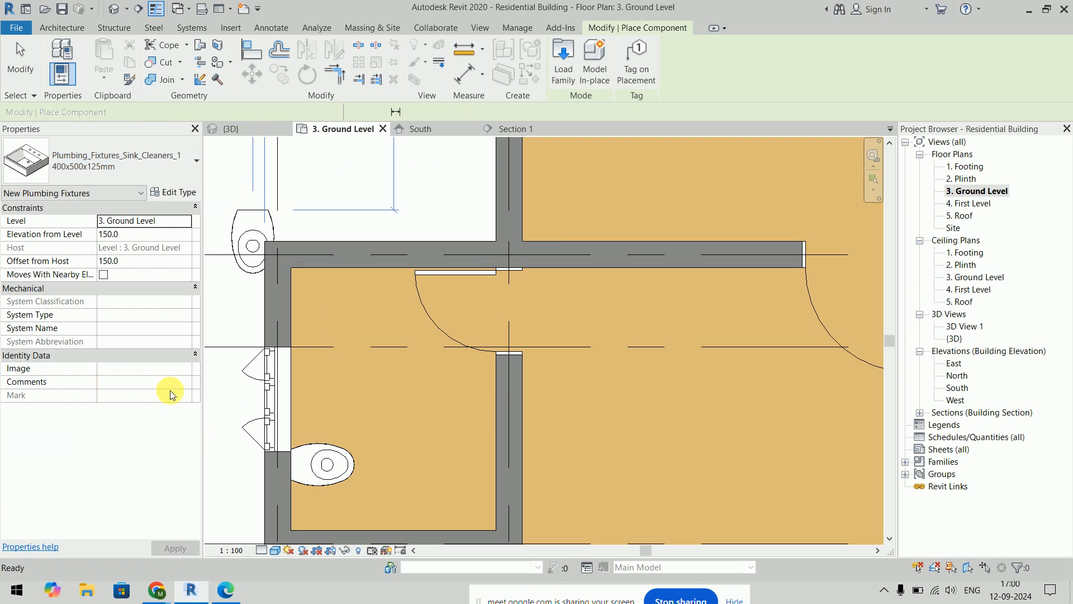
scroll(339, 307, "up", 1)
key("space")
key("space")
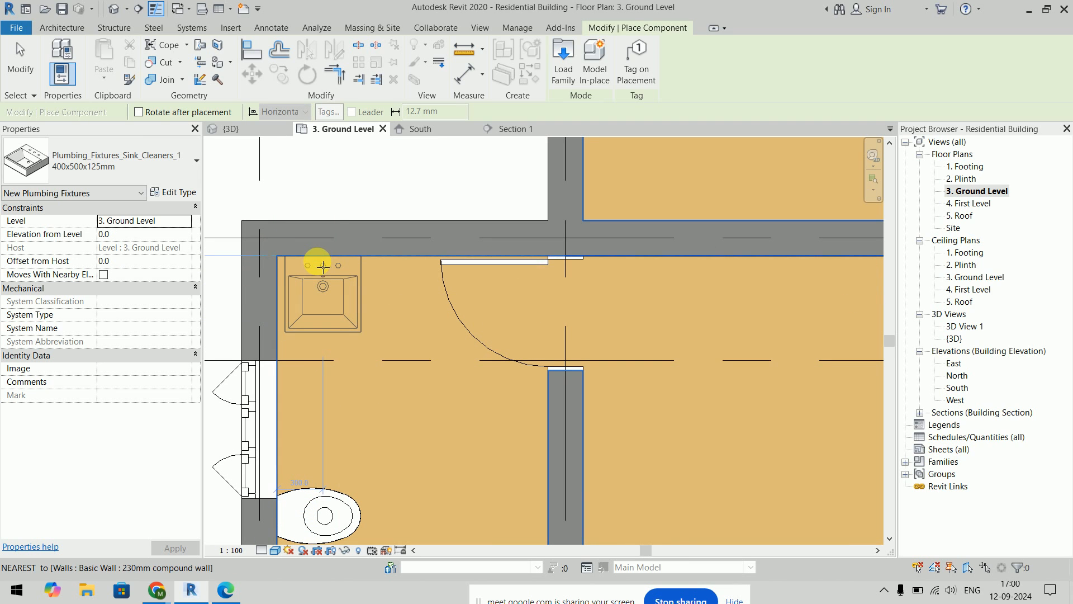
left_click(323, 263)
scroll(447, 324, "down", 5)
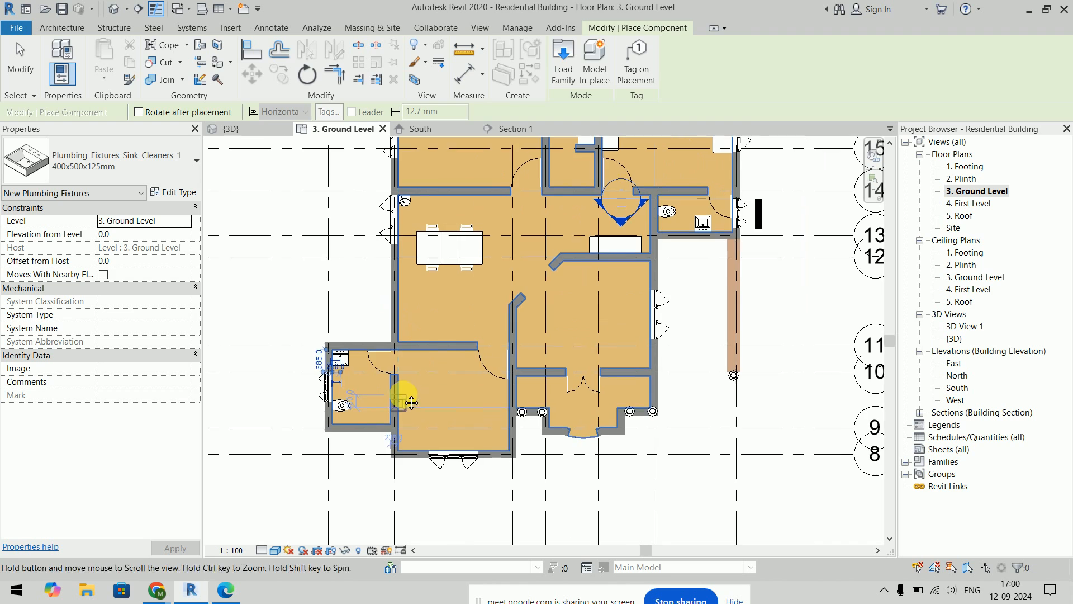
key("Escape")
key("Escape")
Step: Examine the workbook's furniture layout for the lower-left bedroom and compare it with the furnished upper-right bedroom in the ground level plan
key("alt+Tab")
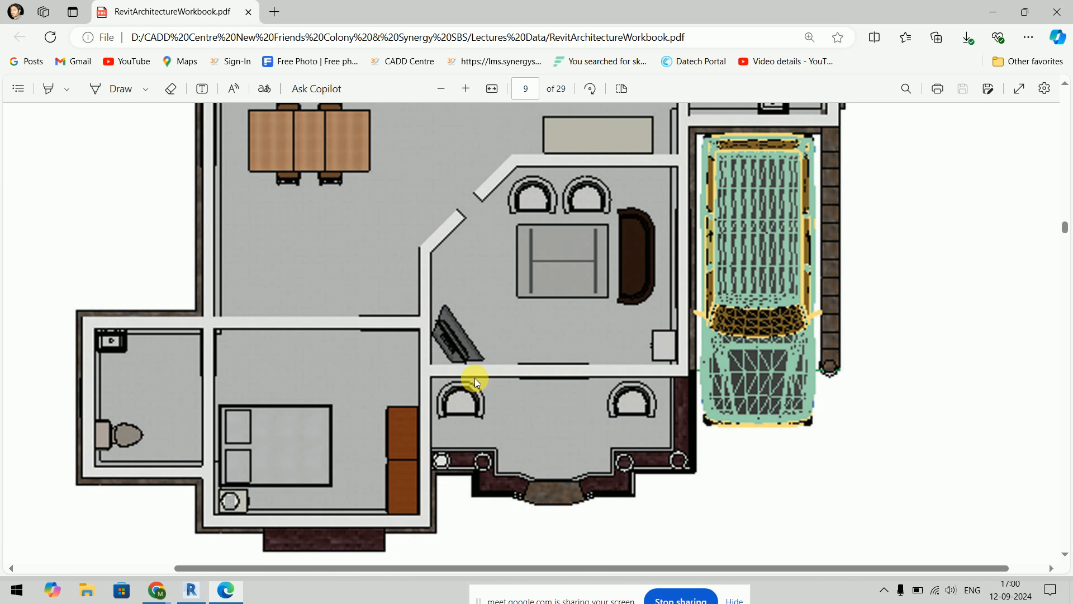
scroll(306, 453, "down", 3)
scroll(306, 435, "up", 8)
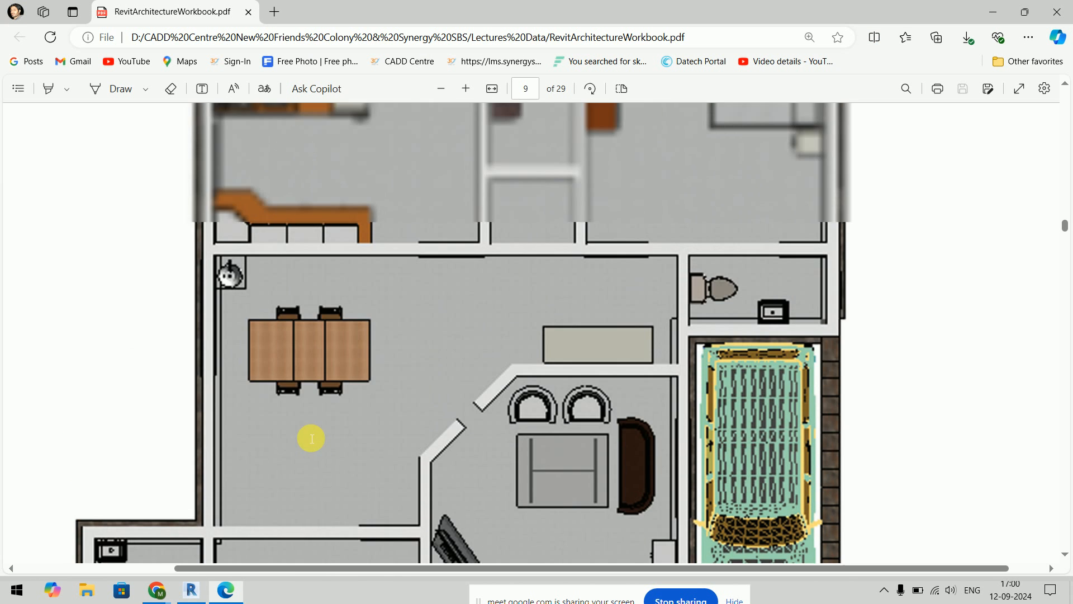
scroll(309, 434, "down", 3)
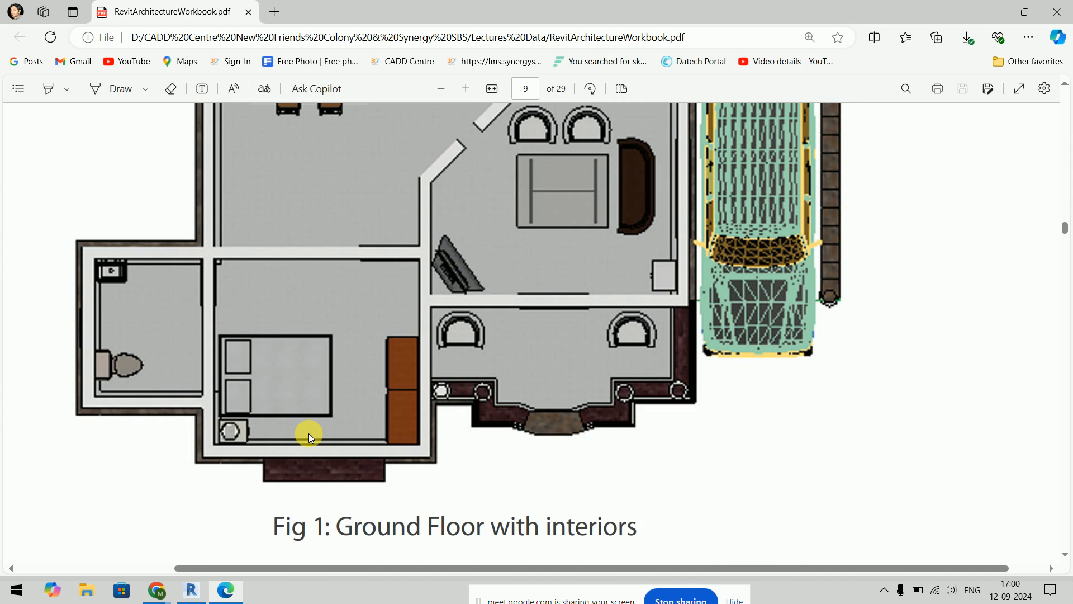
scroll(309, 433, "up", 4)
scroll(310, 434, "down", 5)
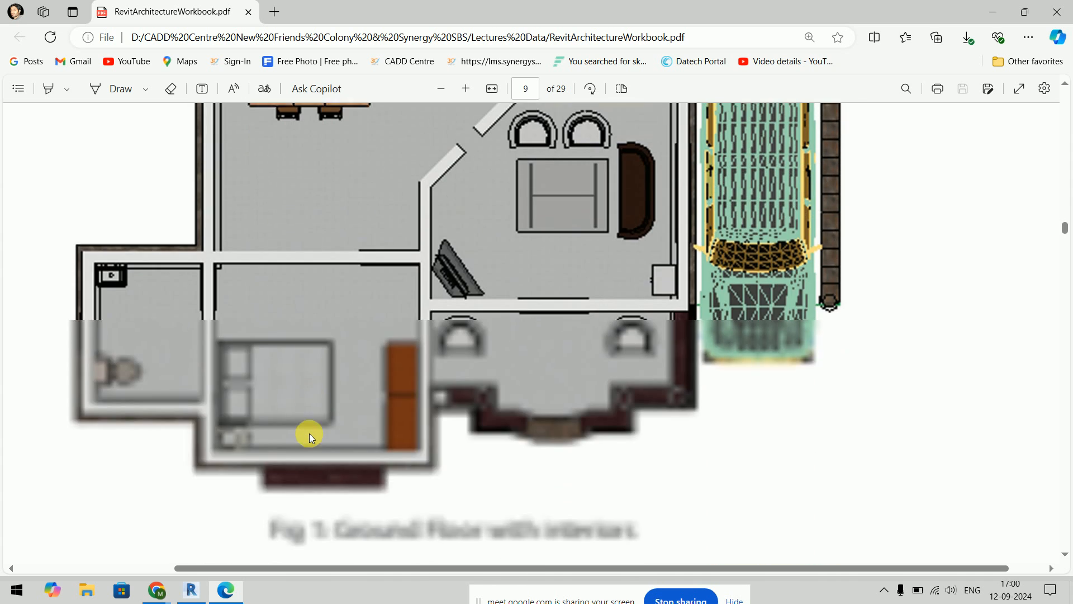
key("alt+Tab")
scroll(664, 322, "down", 1)
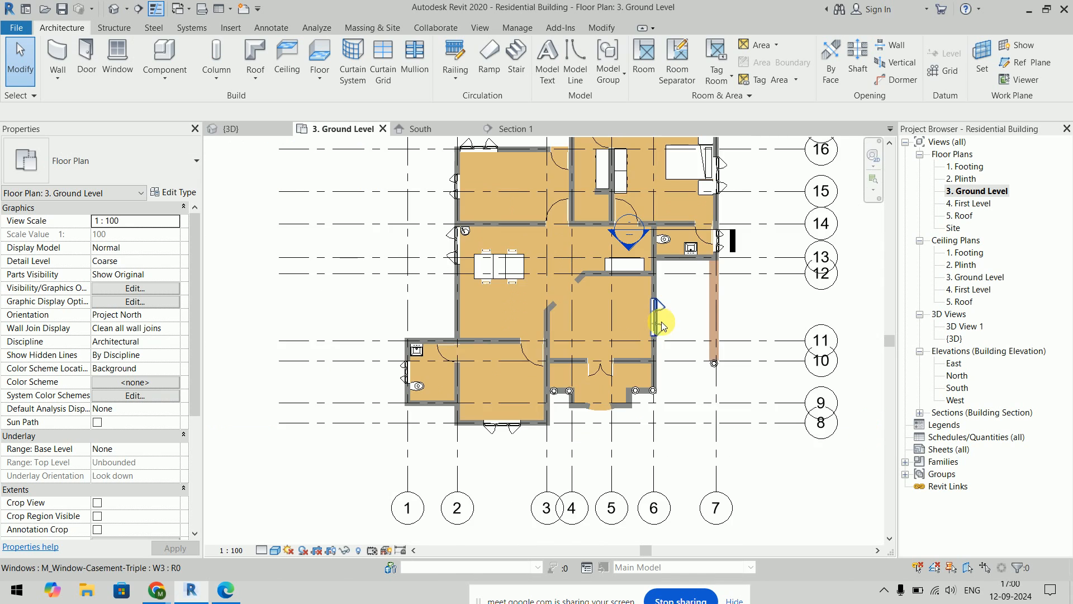
middle_click_drag(670, 324, 644, 403)
scroll(709, 271, "up", 5)
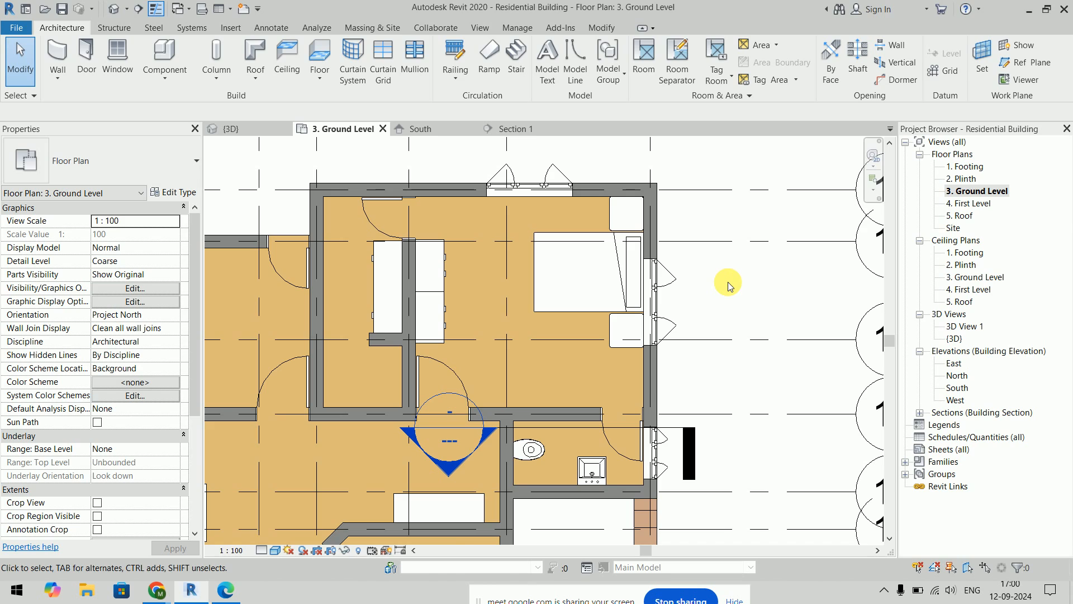
key("alt+Tab")
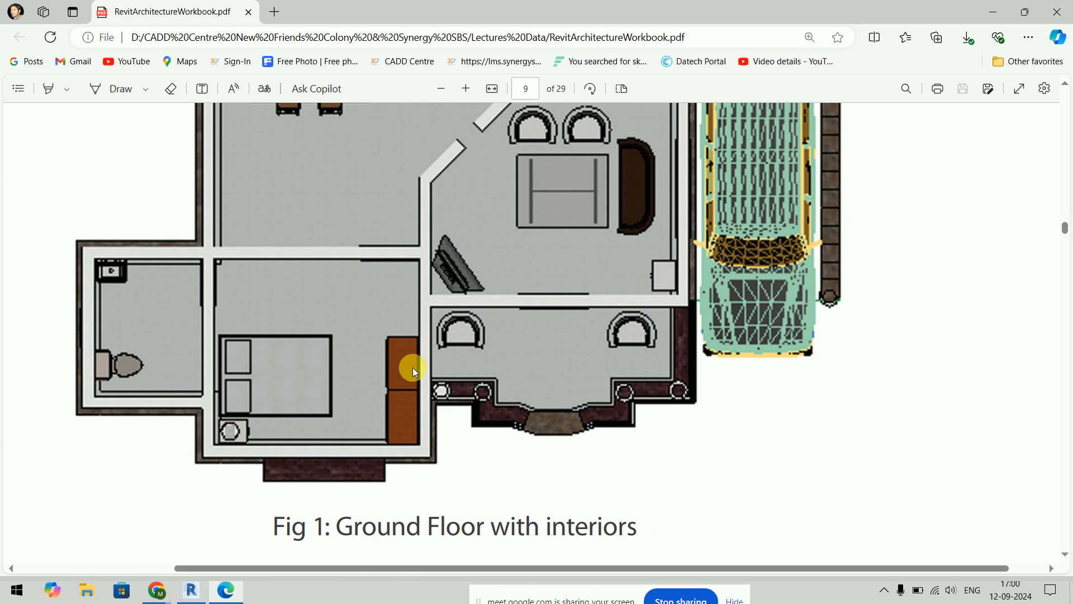
key("alt+Tab")
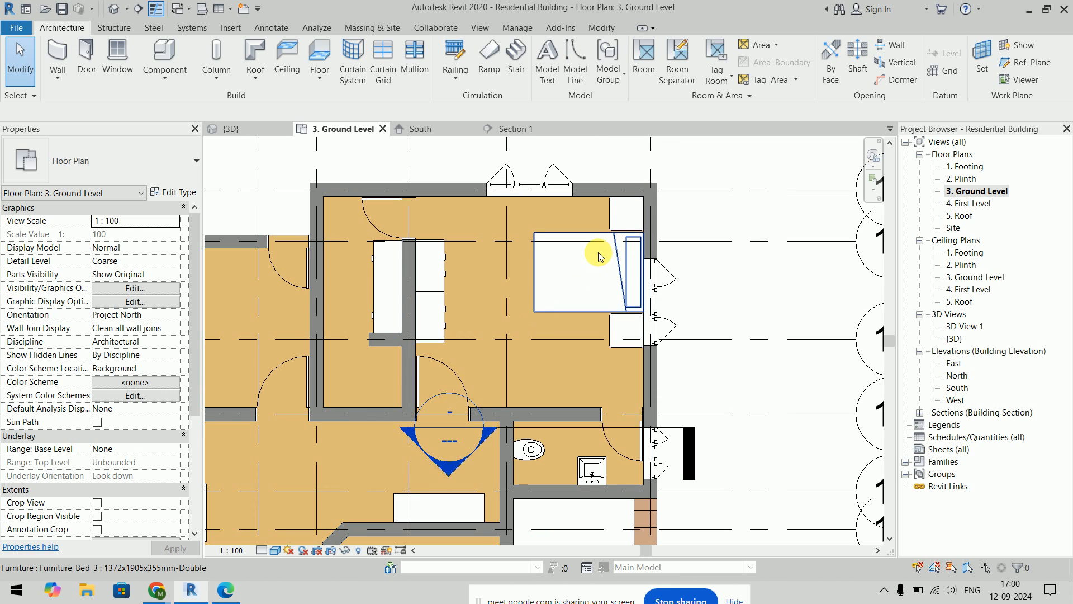
left_click(599, 257)
left_click(619, 216, "ctrl")
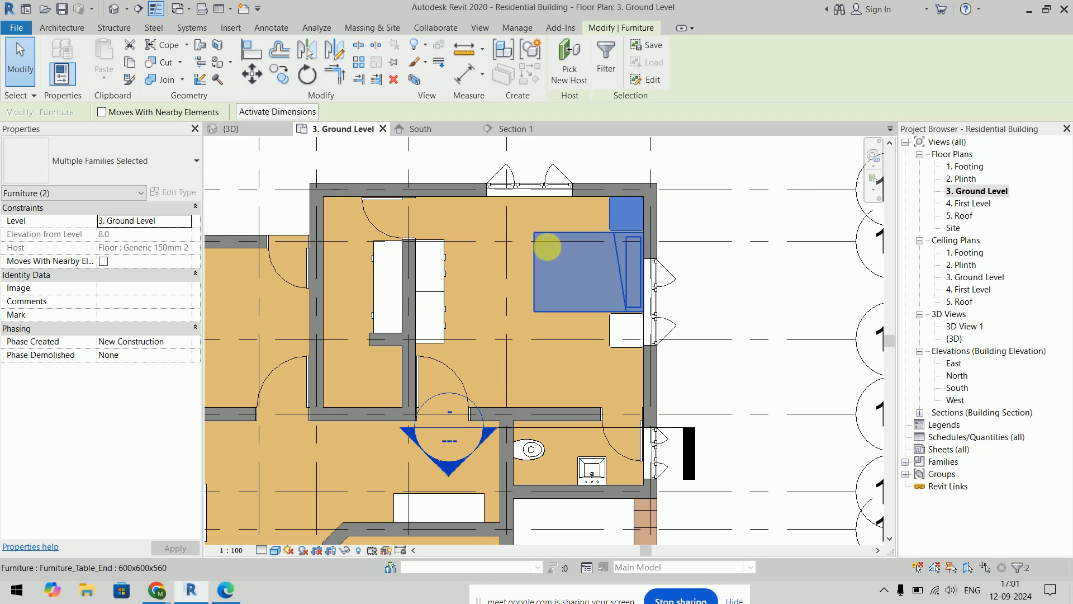
left_click(440, 274, "ctrl")
left_click(445, 305, "ctrl")
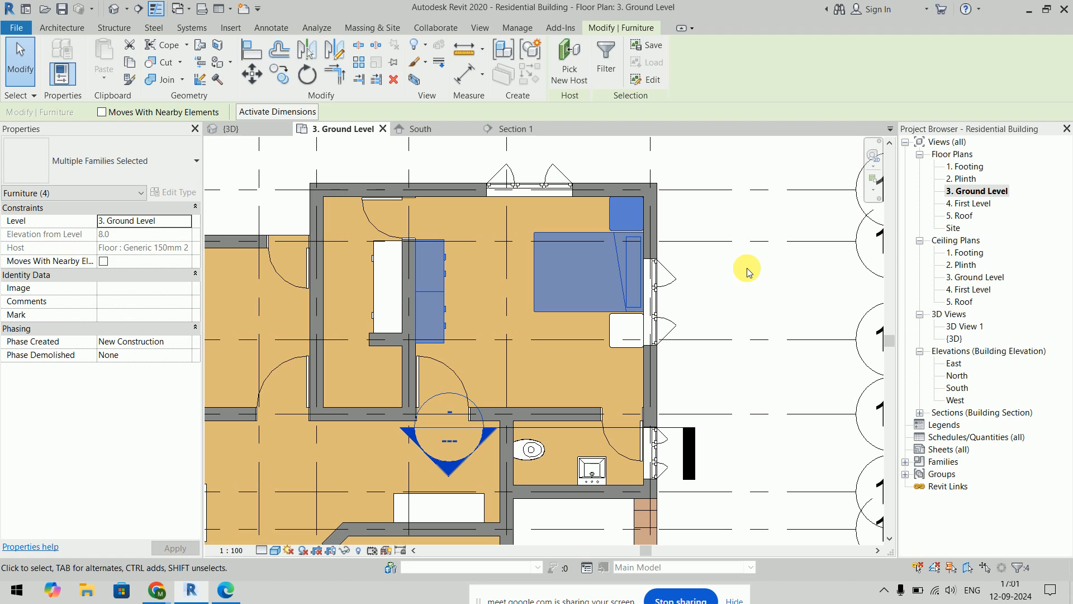
left_click(747, 267)
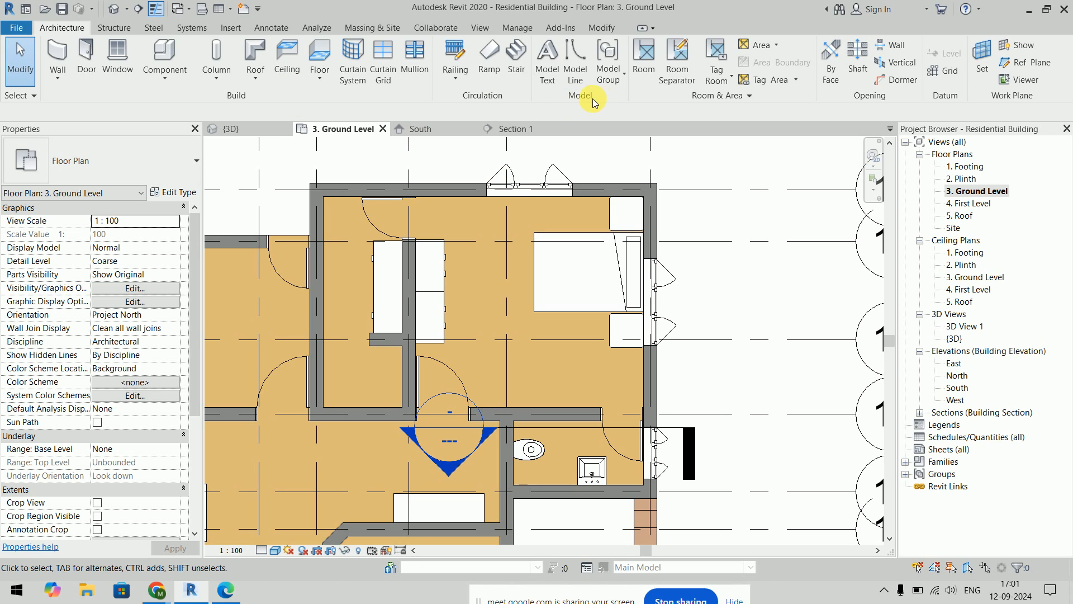
Step: Create a new model group named "room set"
left_click(609, 81)
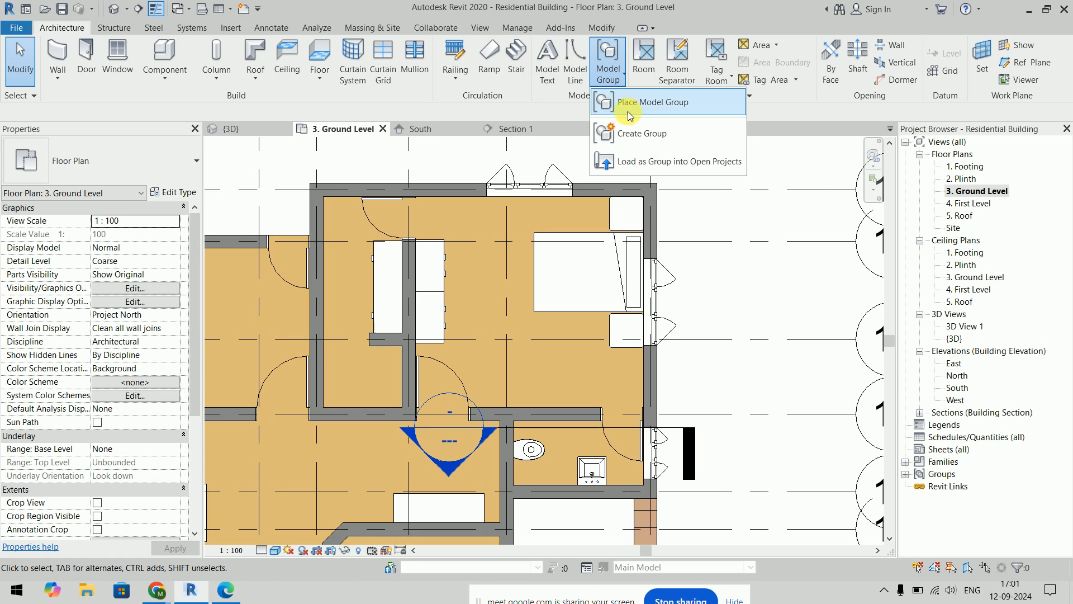
left_click(657, 138)
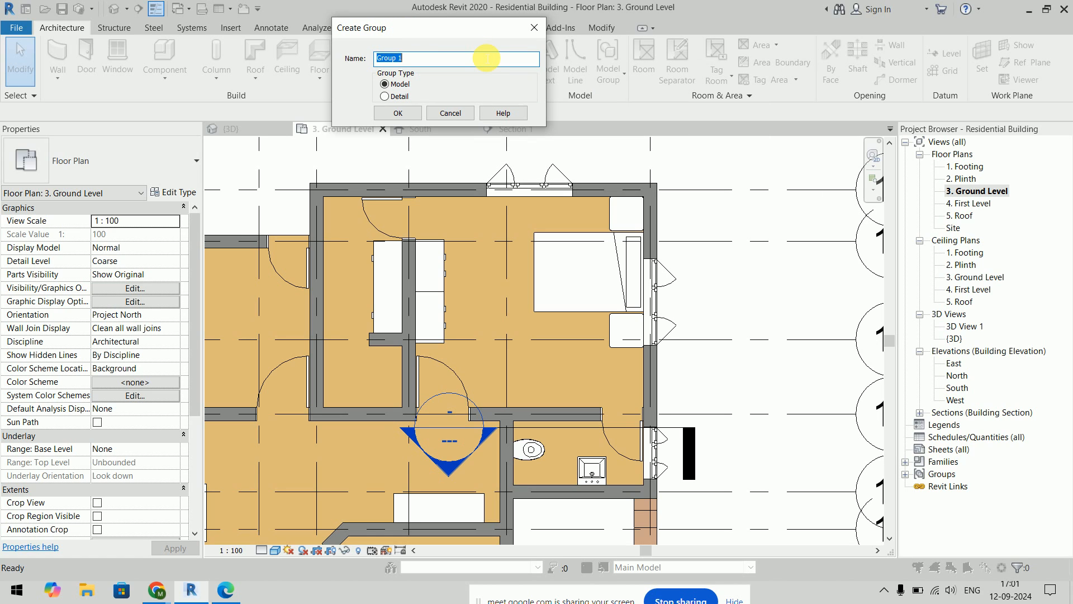
type("room set")
left_click(387, 115)
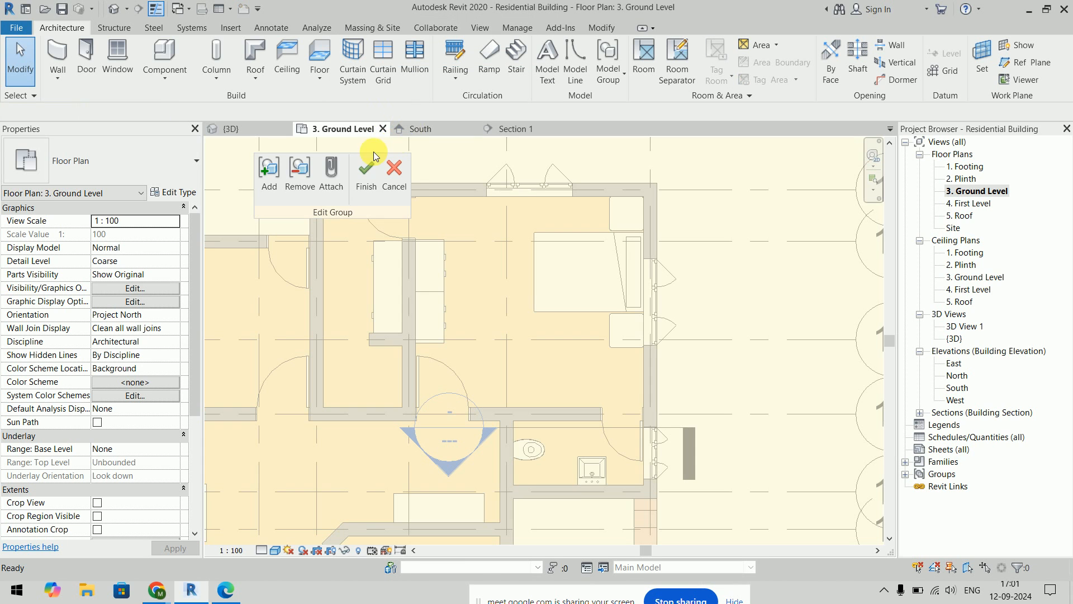
Step: Add the upper-right bedroom's upper end table, double bed and two cabinets to the group, finish editing and select the group
left_click(269, 174)
left_click(609, 221)
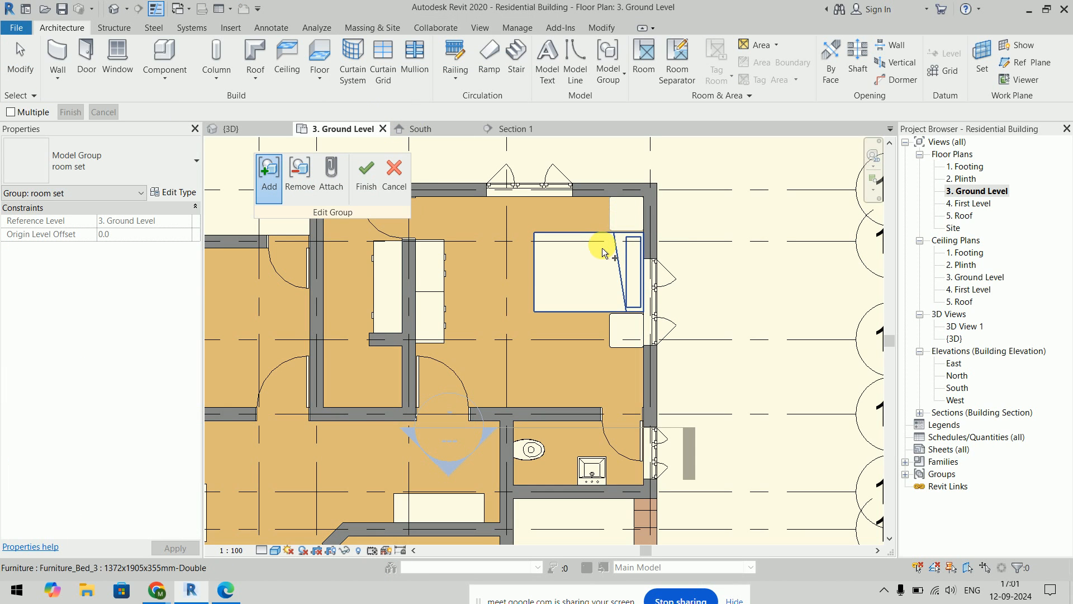
left_click(439, 285)
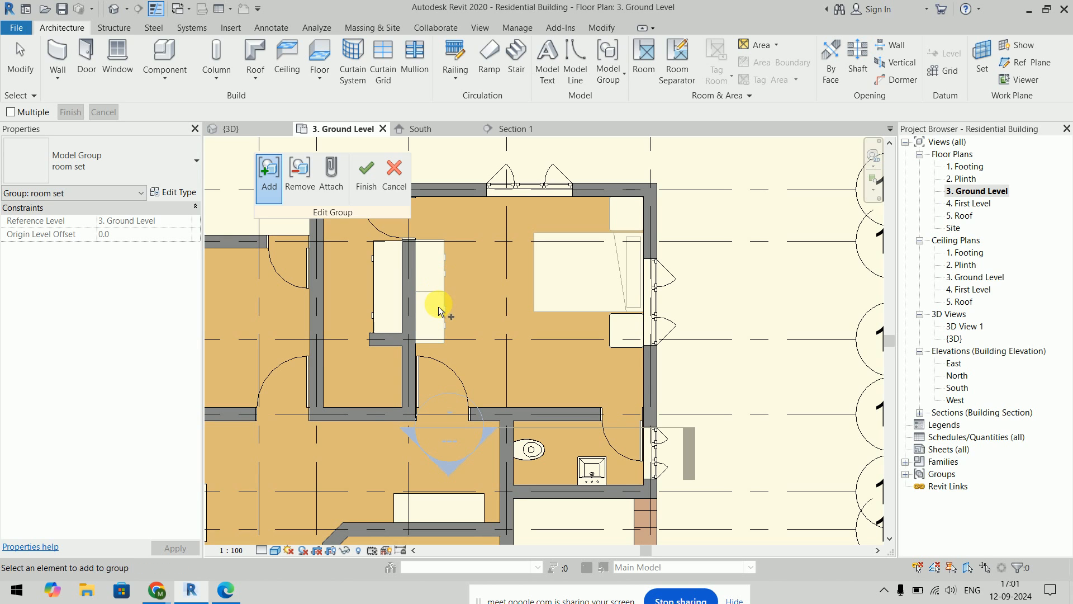
left_click(366, 174)
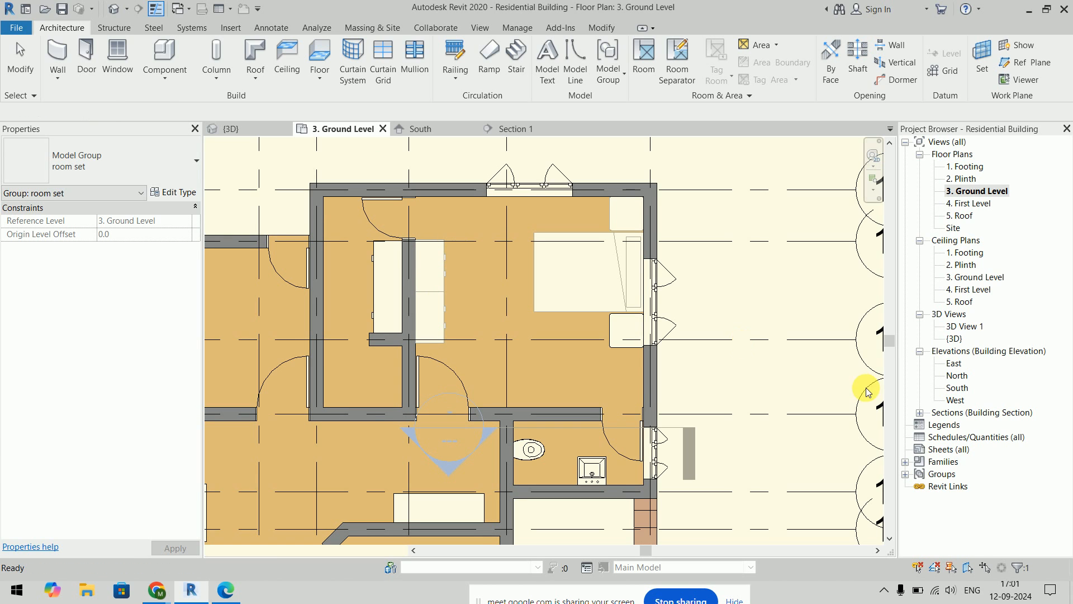
left_click(564, 305)
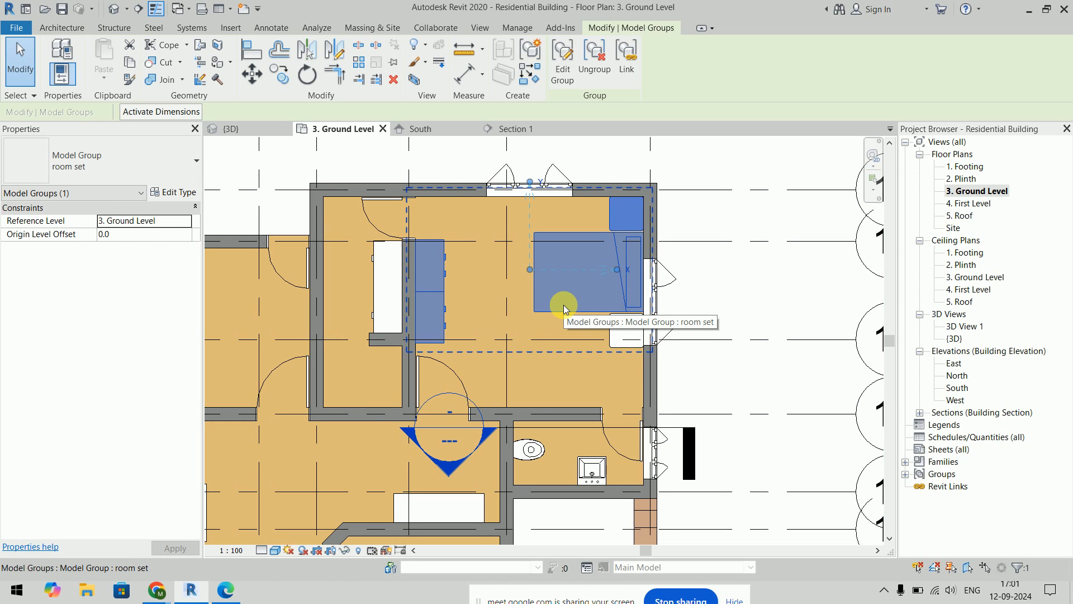
Step: Place a copy of the "room set" model group in the lower-left bedroom of the ground level plan
scroll(563, 304, "down", 4)
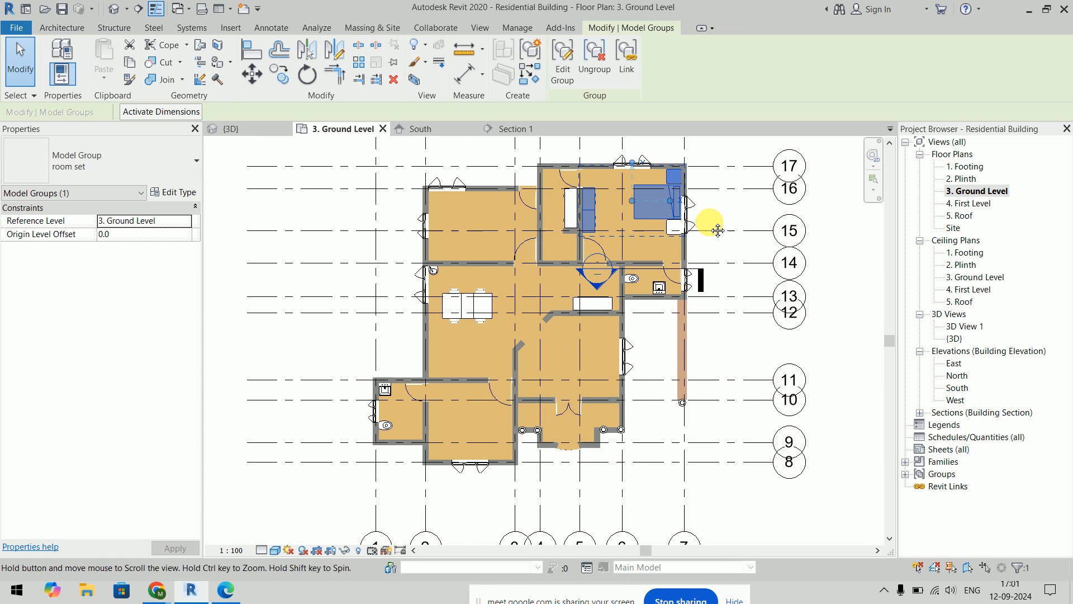
left_click(810, 349)
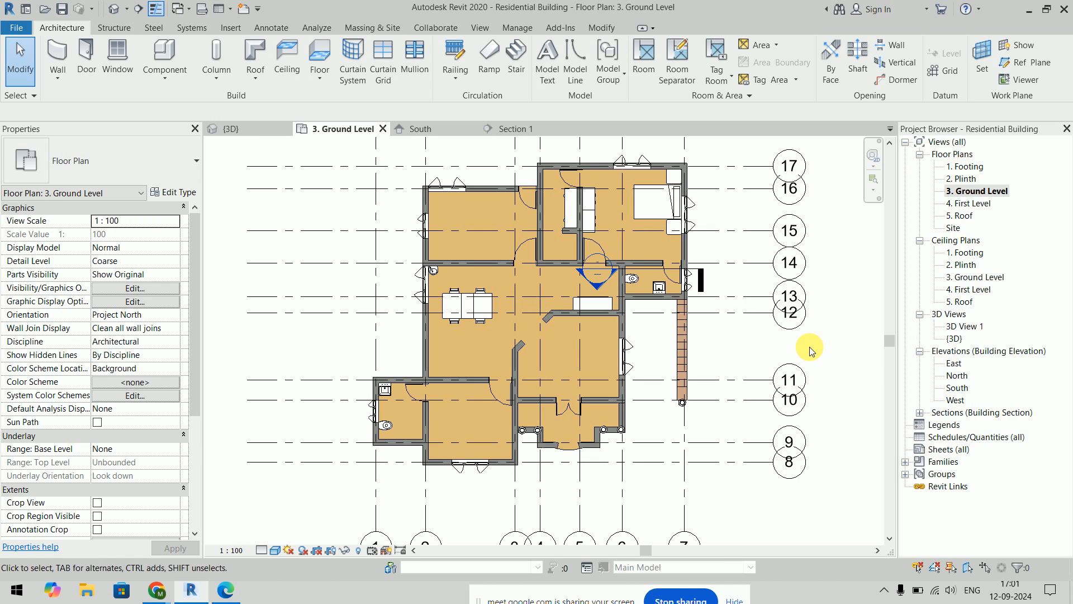
left_click(618, 81)
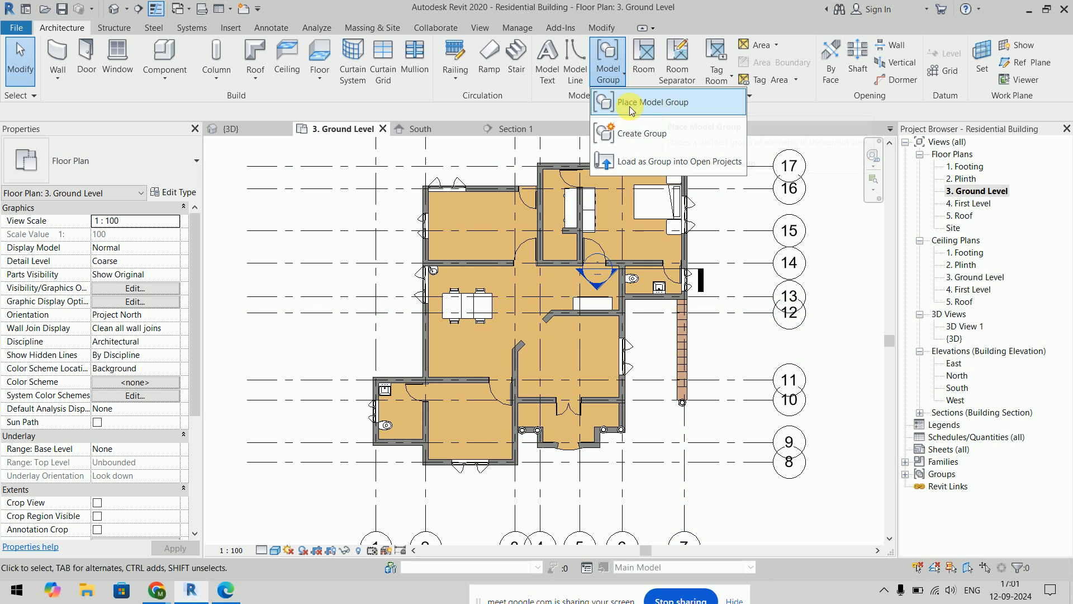
left_click(654, 107)
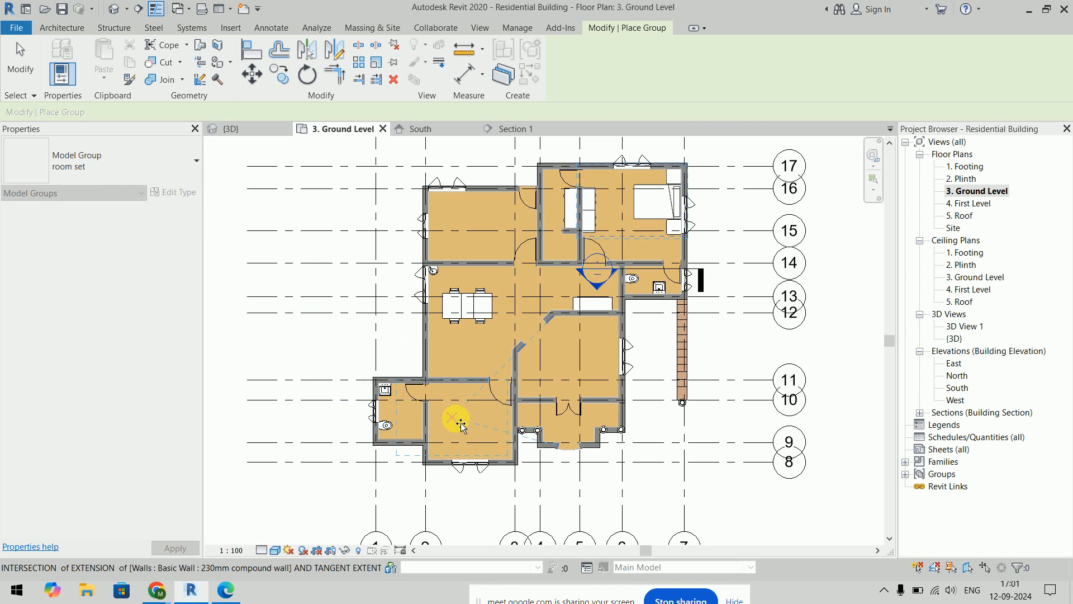
scroll(461, 422, "up", 4)
middle_click_drag(466, 419, 458, 382)
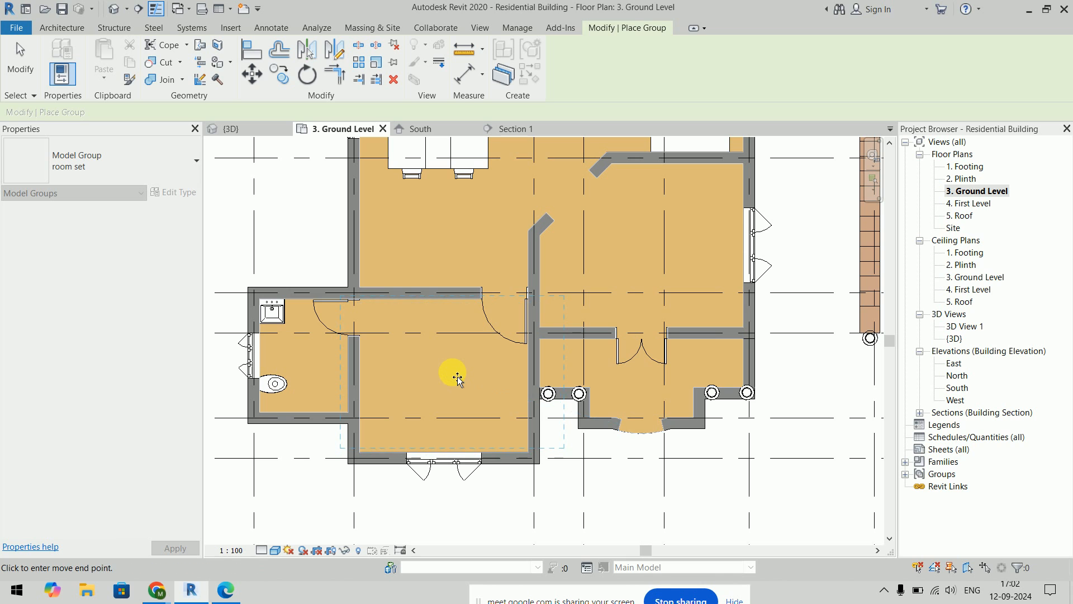
left_click(455, 373)
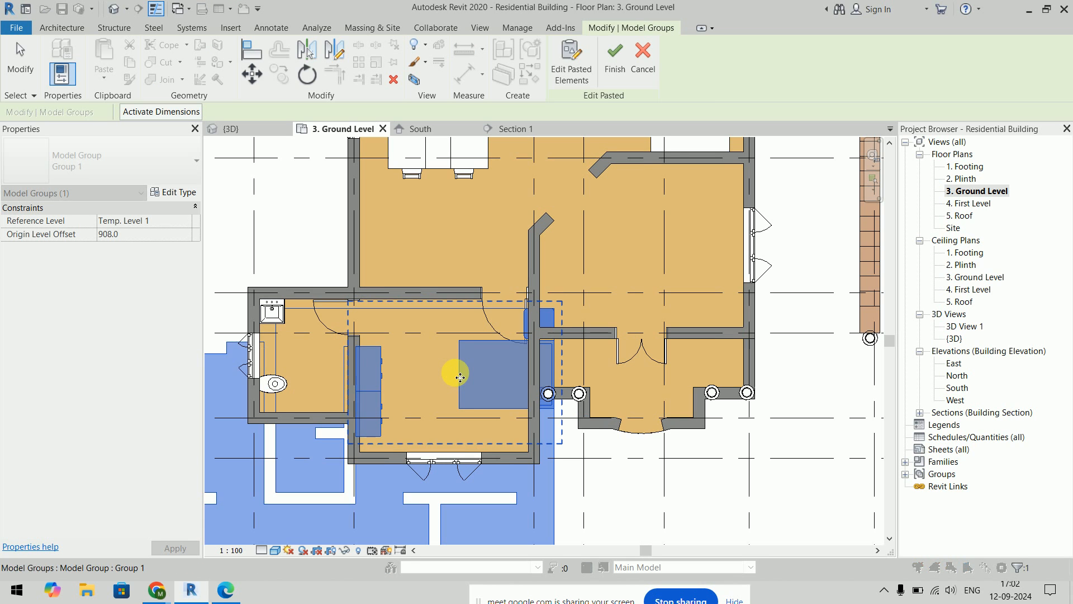
scroll(611, 408, "down", 3)
middle_click_drag(574, 383, 559, 290)
scroll(556, 285, "down", 4)
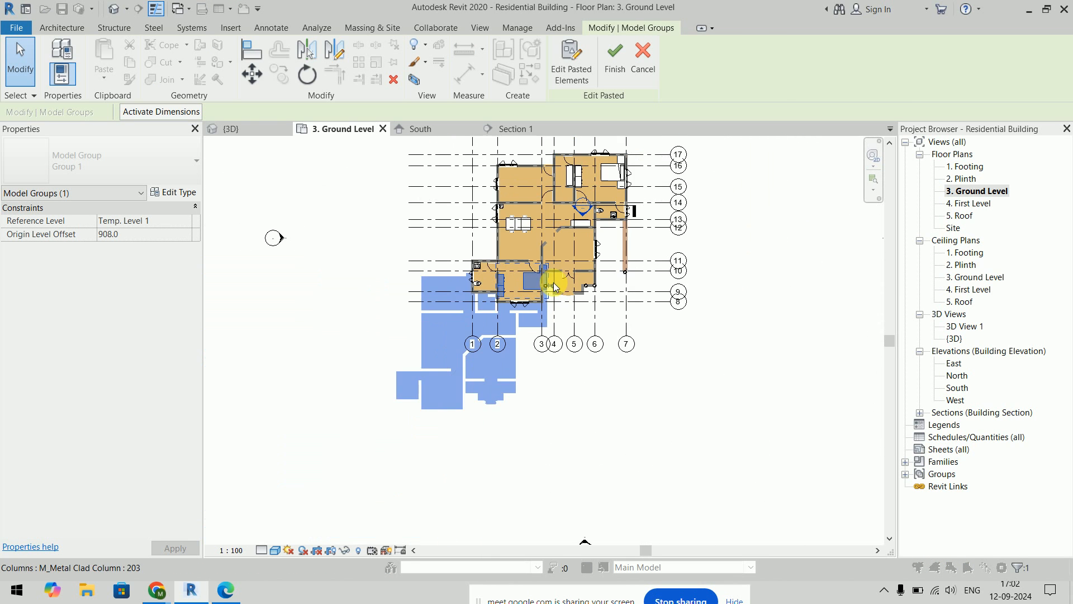
left_click(668, 364)
scroll(520, 261, "up", 5)
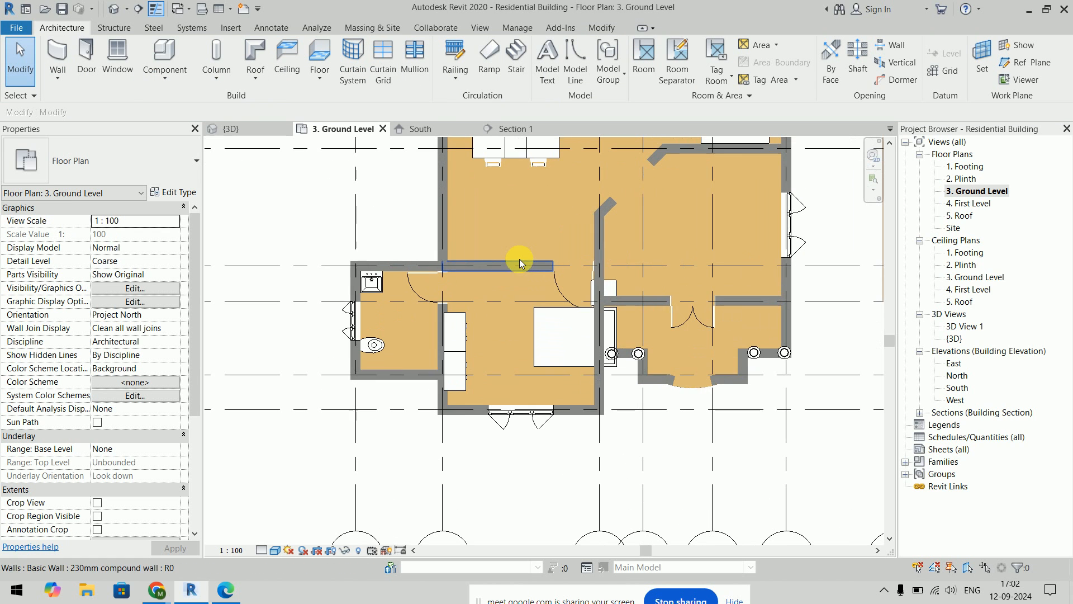
Step: Ungroup the room set placed in the lower-left bedroom and rotate its double bed 180 degrees
left_click(538, 349)
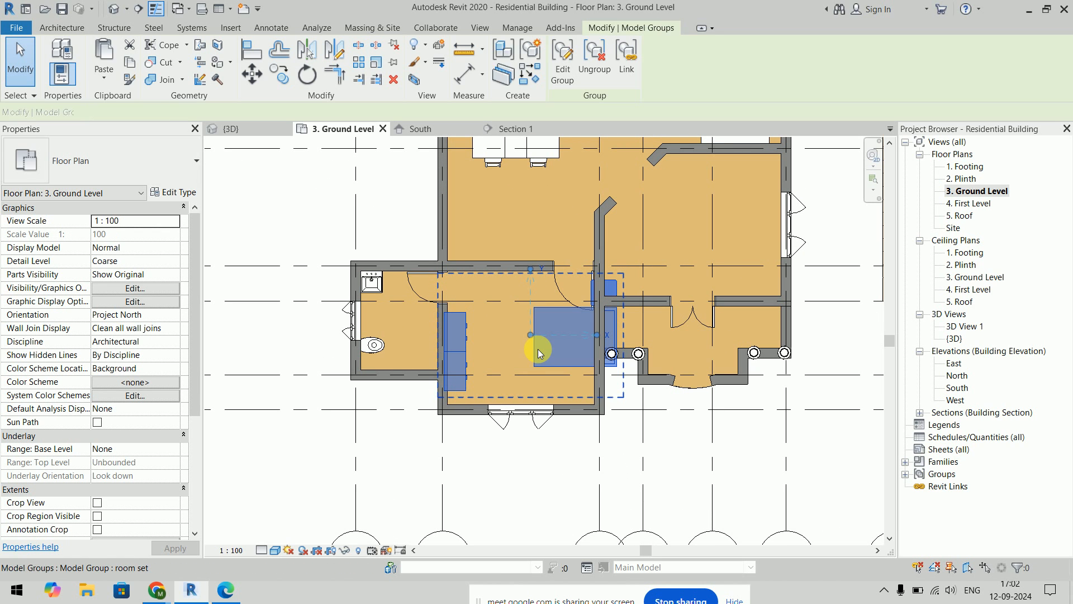
left_click(609, 56)
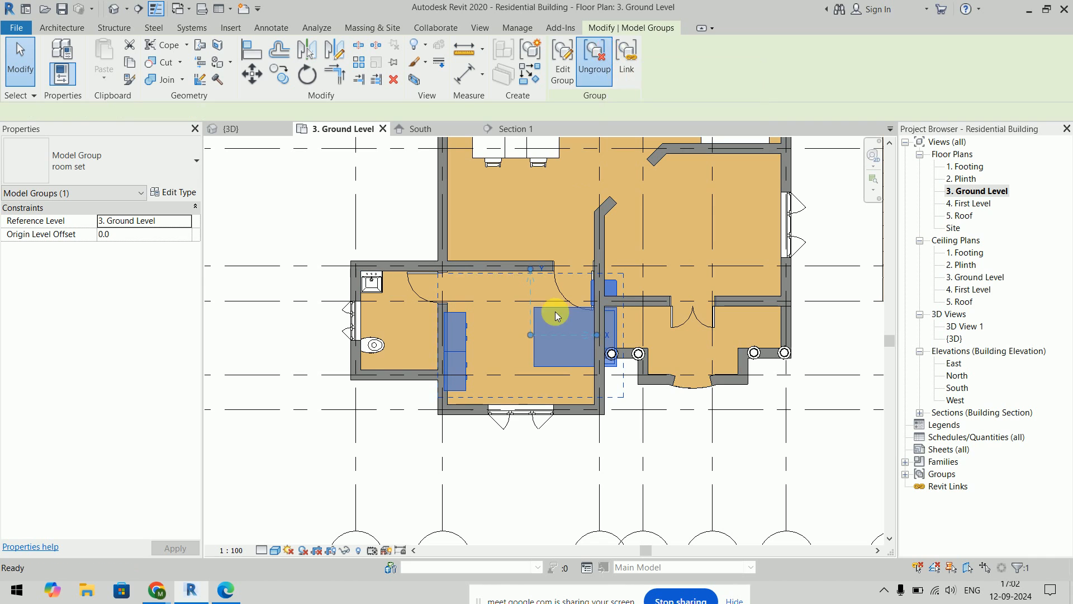
left_click(553, 353)
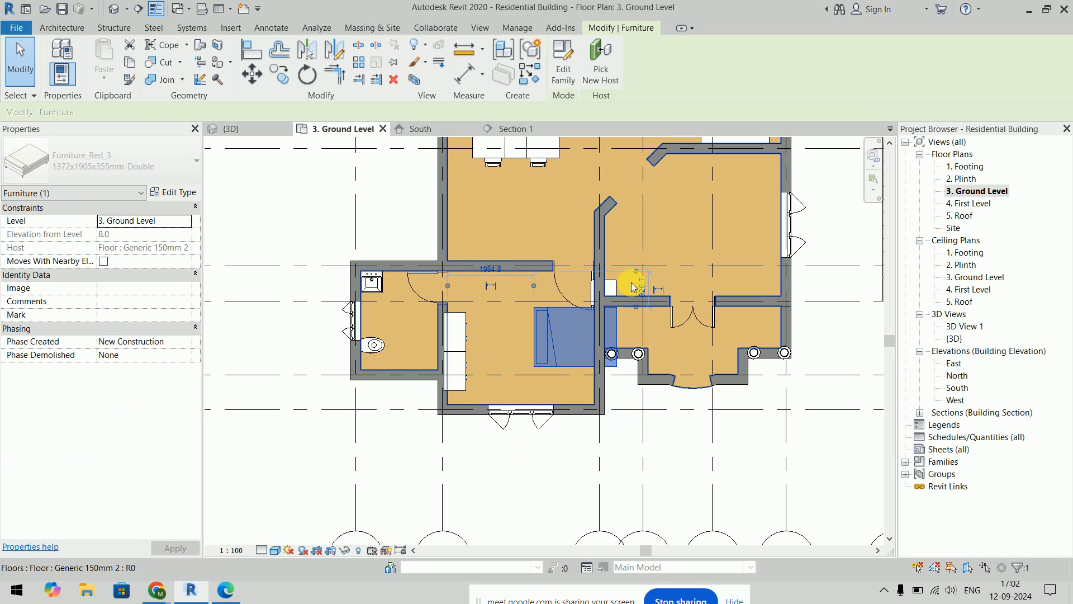
Step: Move the end table against the lower-left bedroom's lower wall, below the bed, and turn both wardrobes 180 degrees
left_click_drag(619, 288, 573, 386)
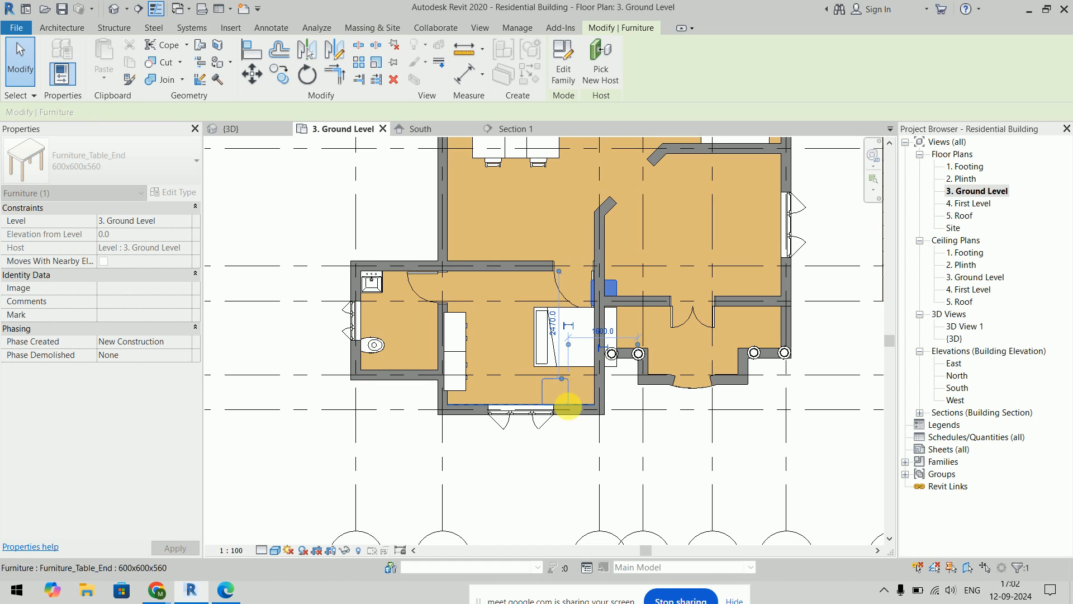
left_click(565, 476)
scroll(540, 401, "up", 3)
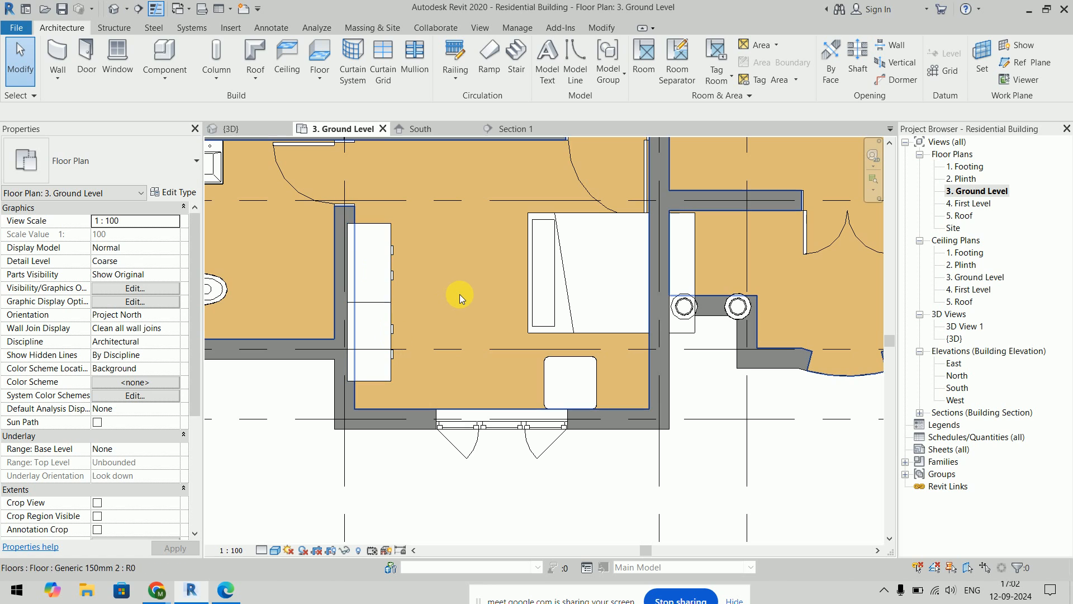
left_click(390, 276)
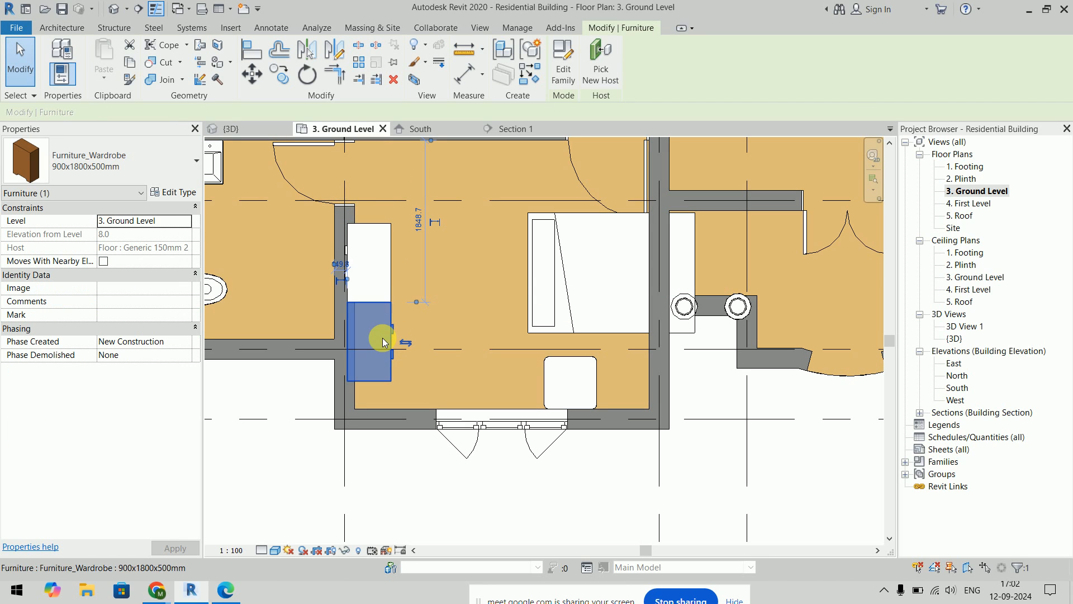
left_click(403, 484)
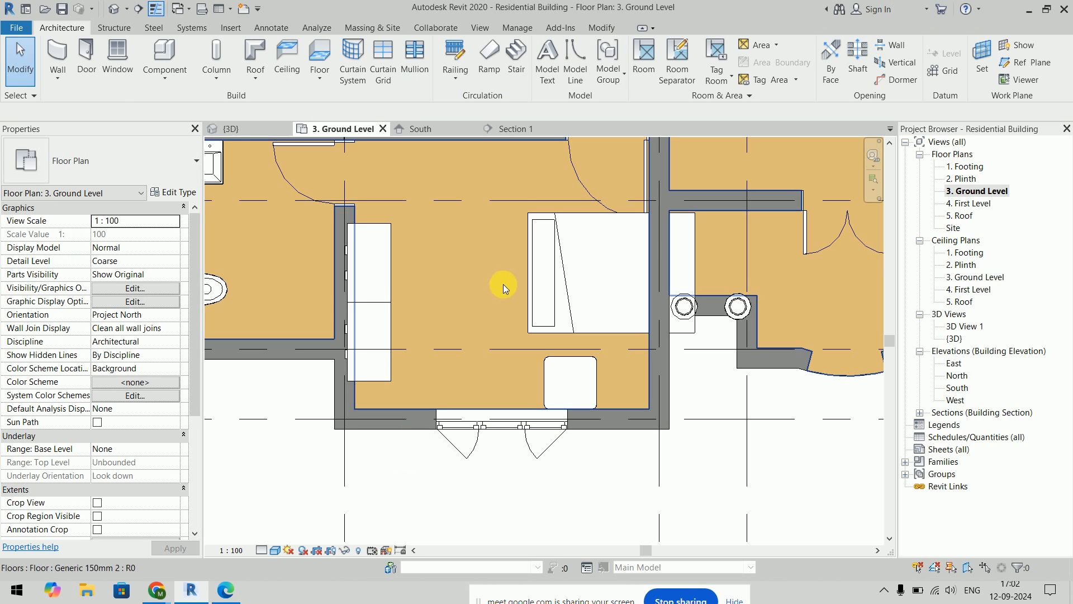
Step: Align the bed's head with the bedroom's left wall face and its upper side with the upper wall face
key("a")
key("l")
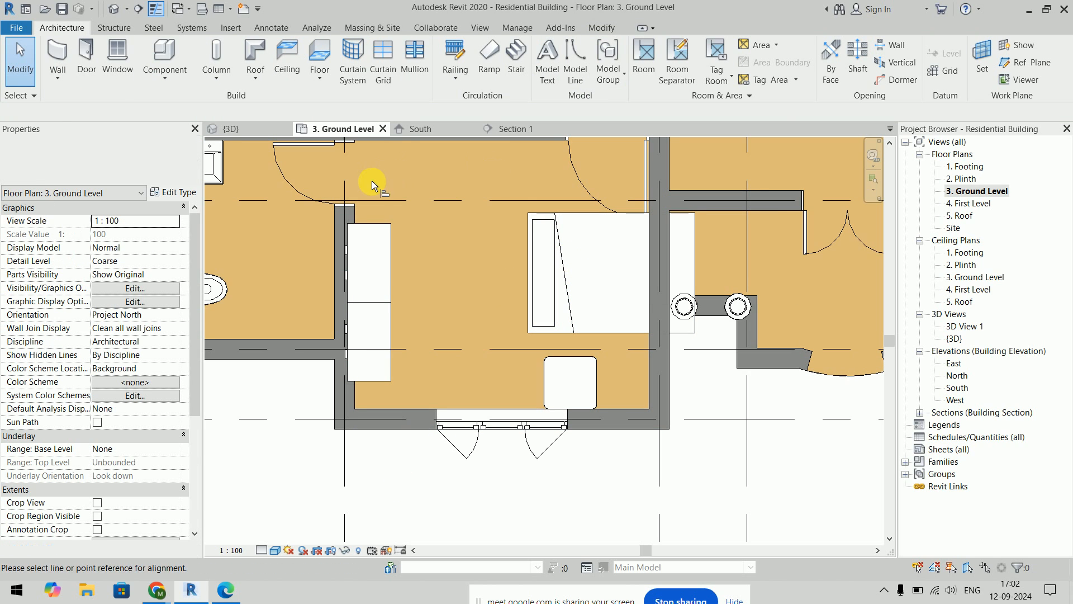
left_click(357, 215)
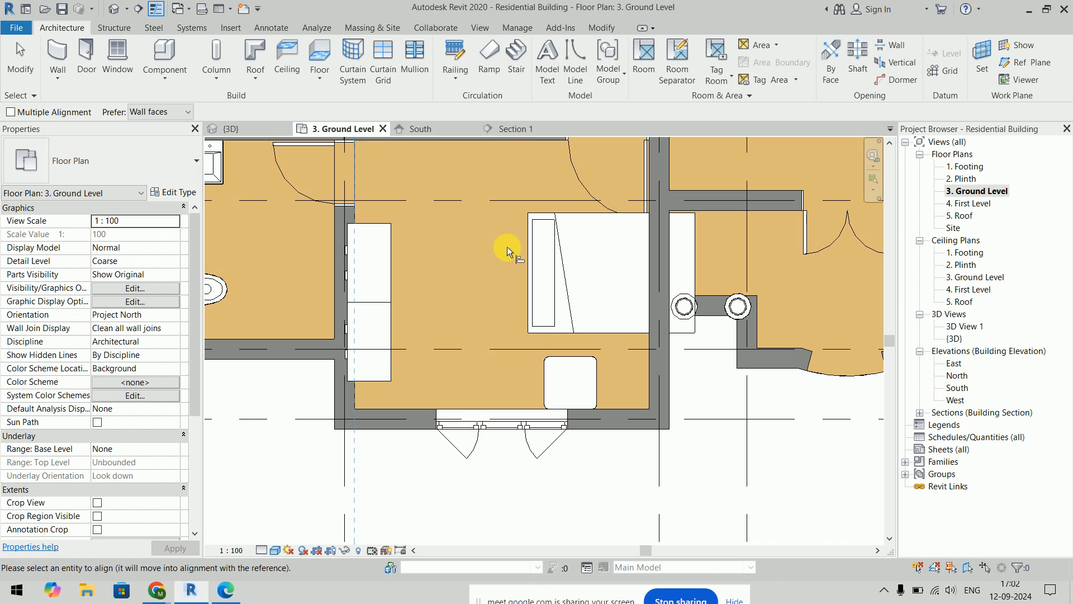
left_click(527, 253)
middle_click_drag(462, 329, 453, 343)
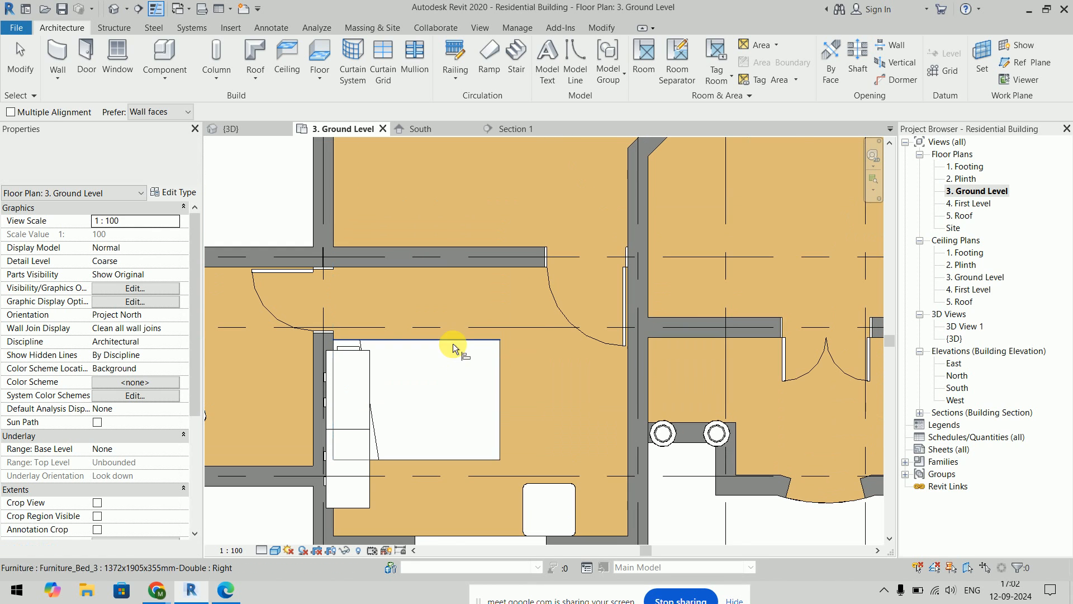
left_click(428, 269)
left_click(448, 335)
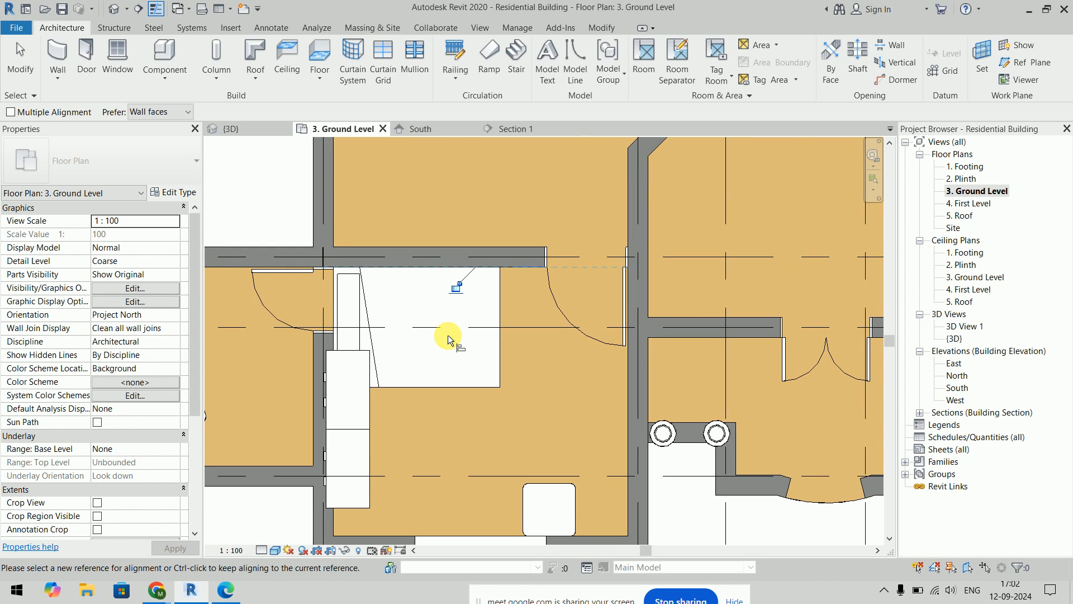
key("Escape")
key("Escape")
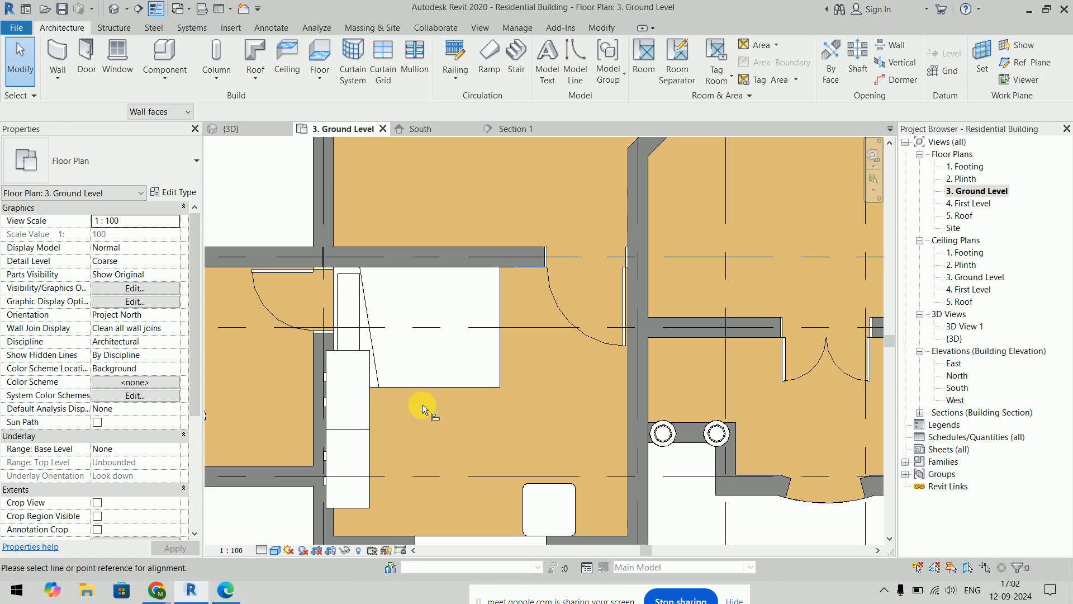
key("l")
left_click(369, 407)
key("Escape")
key("Escape")
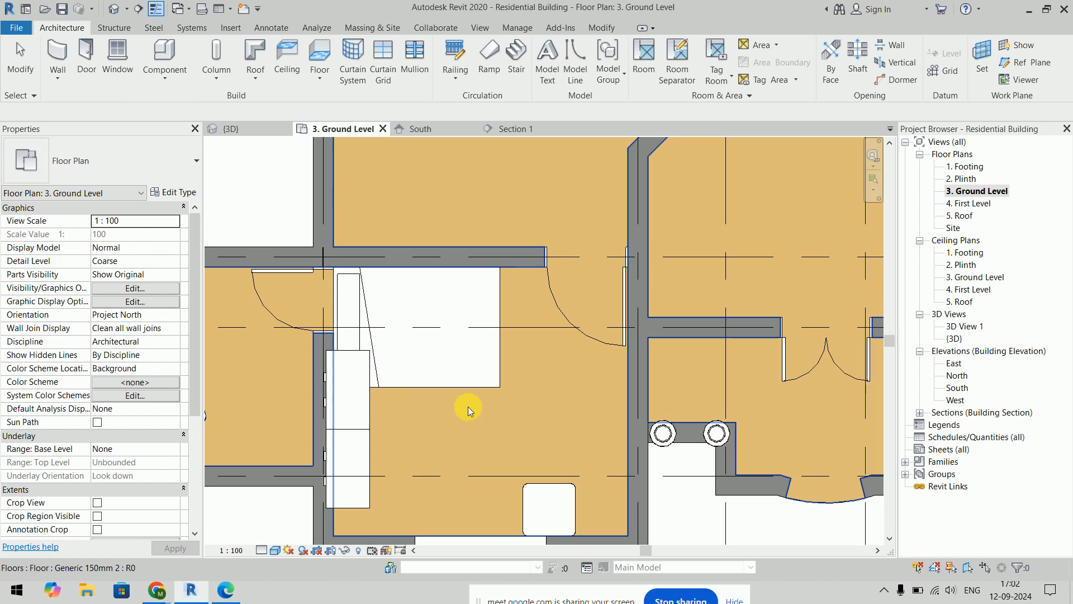
Step: Align the backs of both wardrobes with the bedroom's right wall face, using Multiple Alignment
key("a")
key("l")
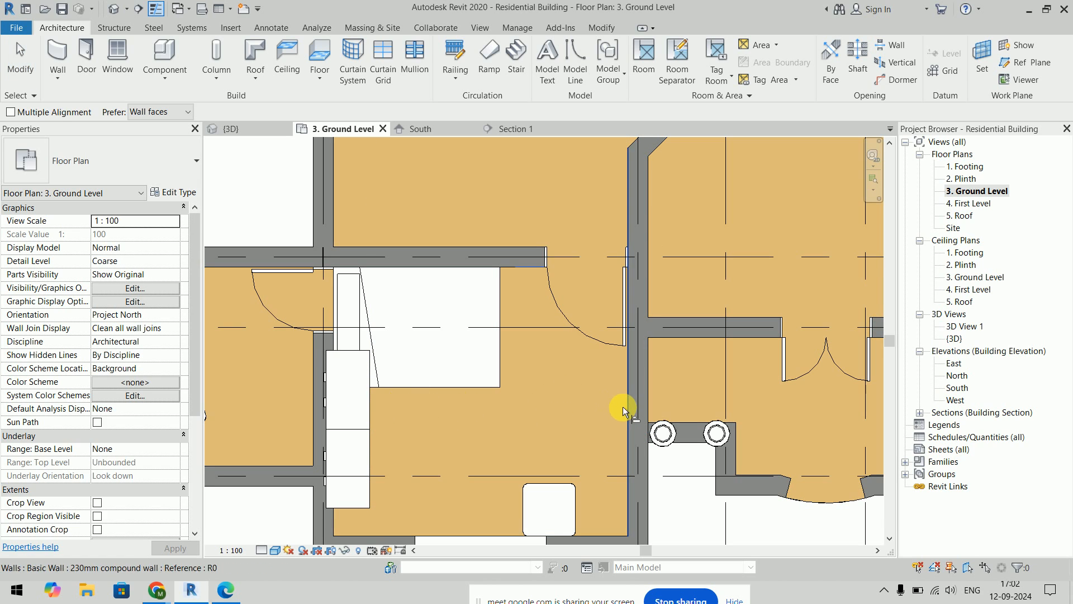
left_click(624, 407)
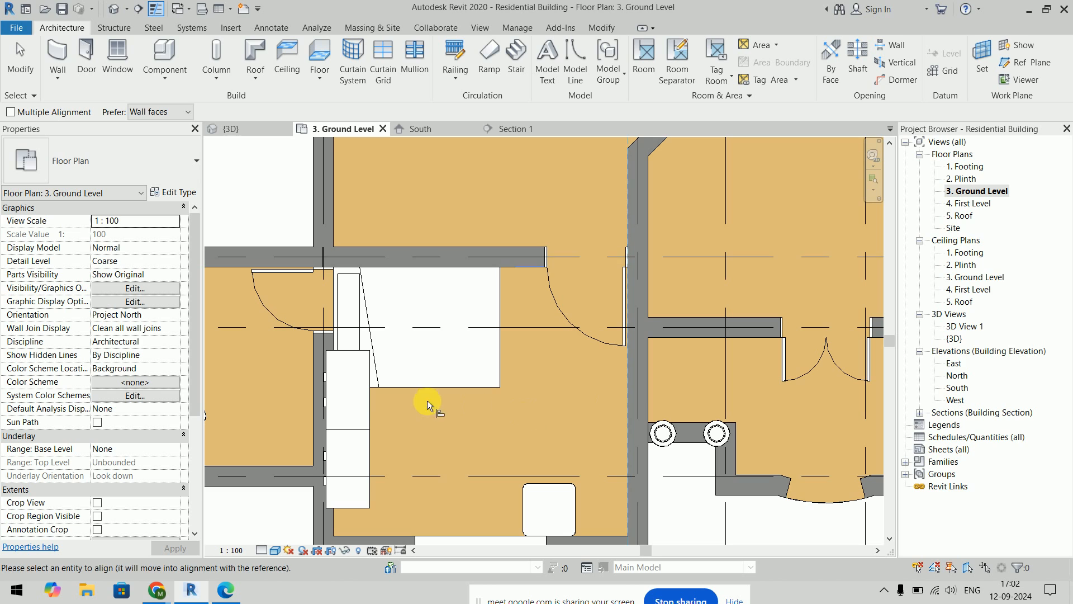
left_click(83, 111)
left_click(370, 391)
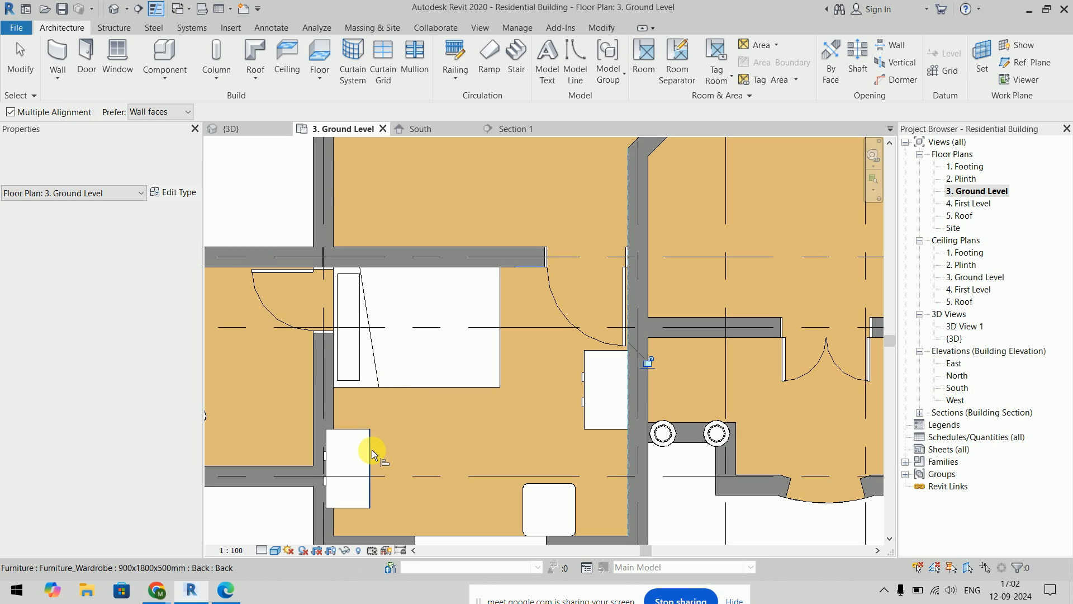
left_click(371, 450)
middle_click_drag(513, 359, 526, 262)
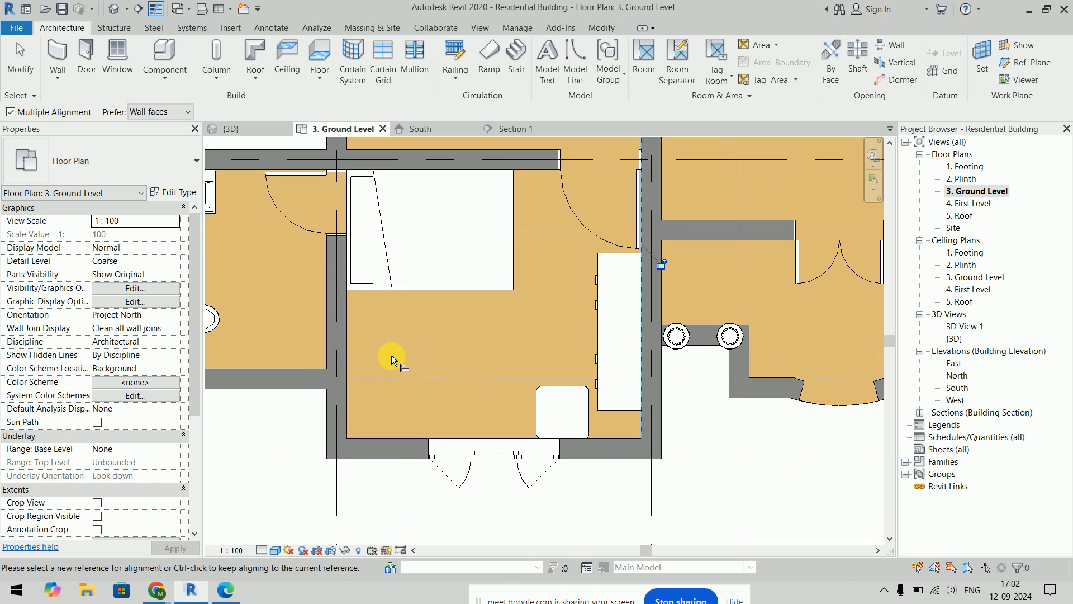
left_click(347, 340)
left_click(418, 365)
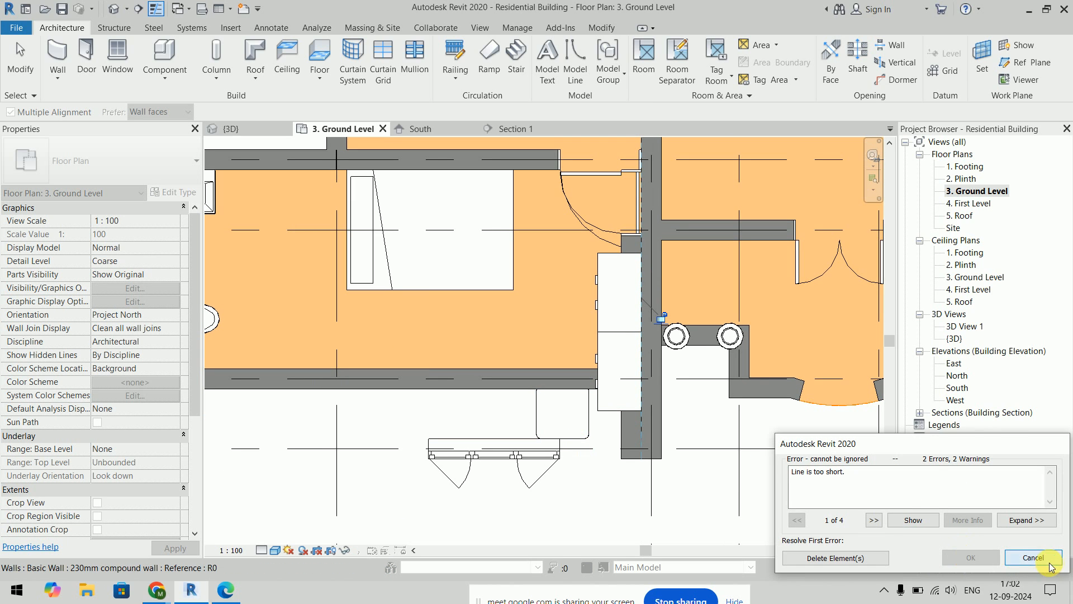
left_click(1033, 557)
key("Escape")
key("Escape")
Step: Align the end table's left side with the inner face of the bedroom's left wall
key("a")
key("l")
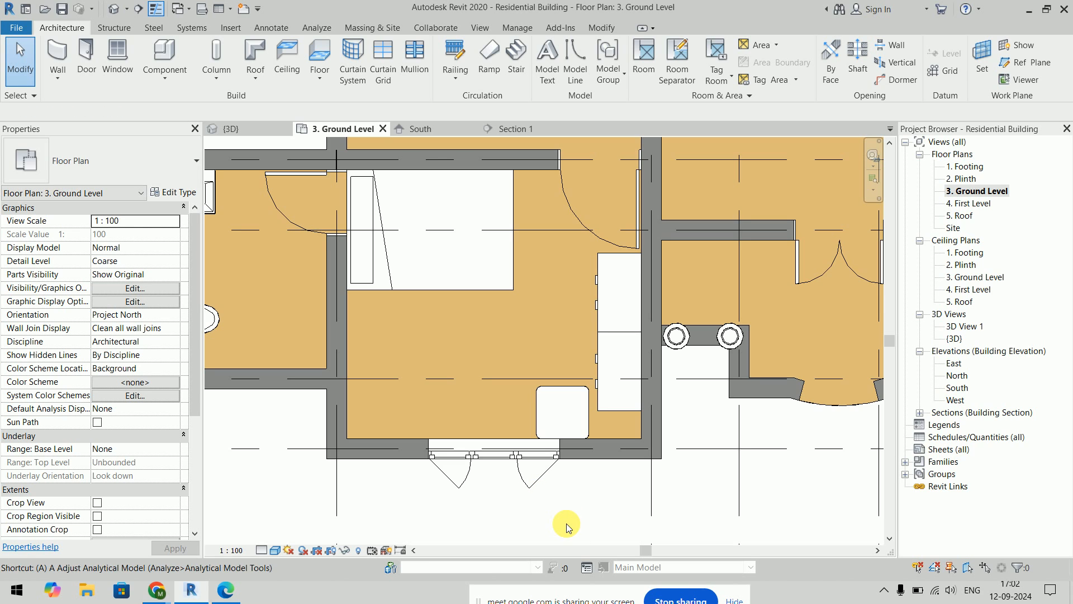
left_click(349, 321)
left_click(535, 414)
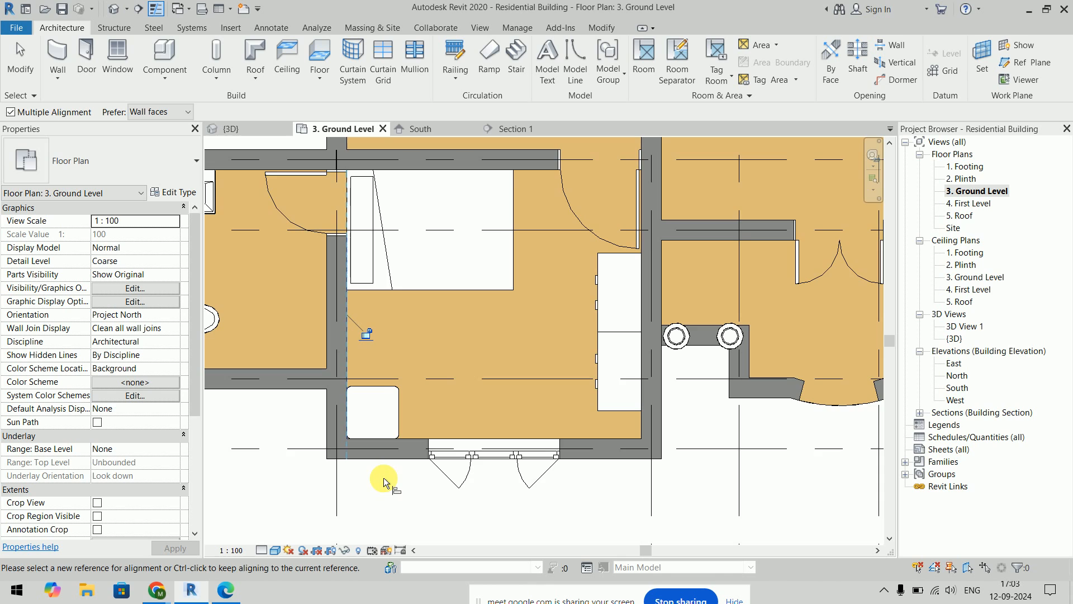
middle_click_drag(384, 477, 374, 512)
key("Escape")
key("Escape")
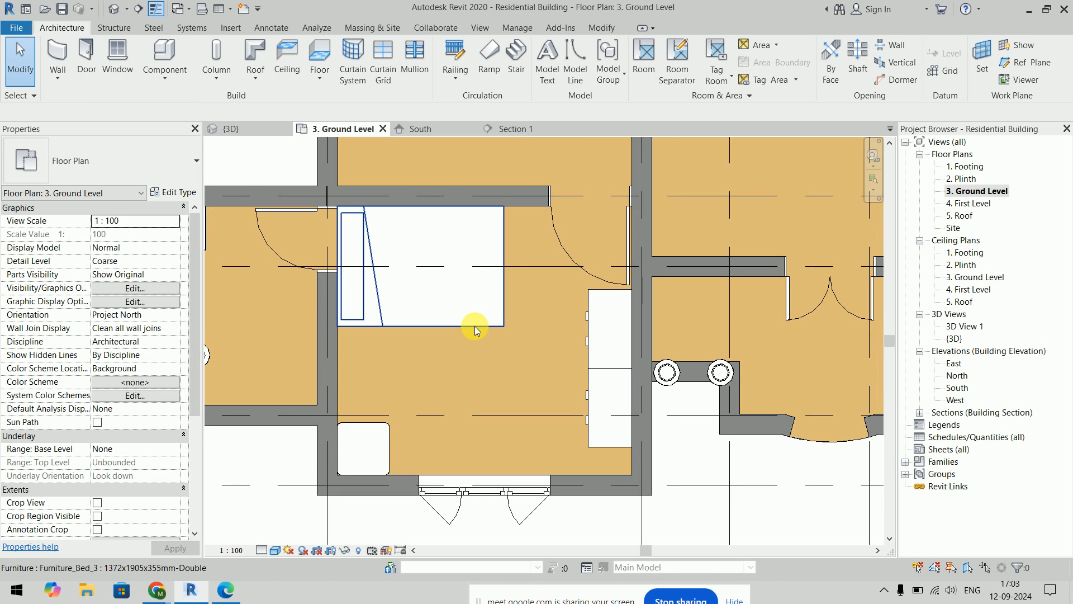
Step: Align the bed's lower side with the end table's upper edge, and nudge the bed slightly upward to leave a gap
key("a")
key("l")
left_click(378, 423)
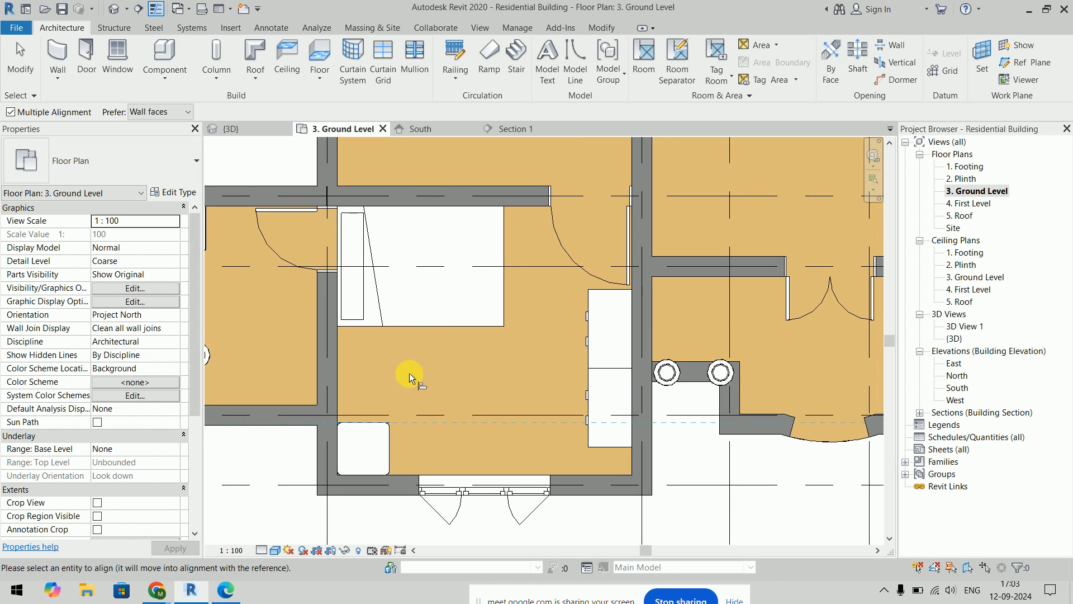
left_click(424, 327)
key("ctrl+z")
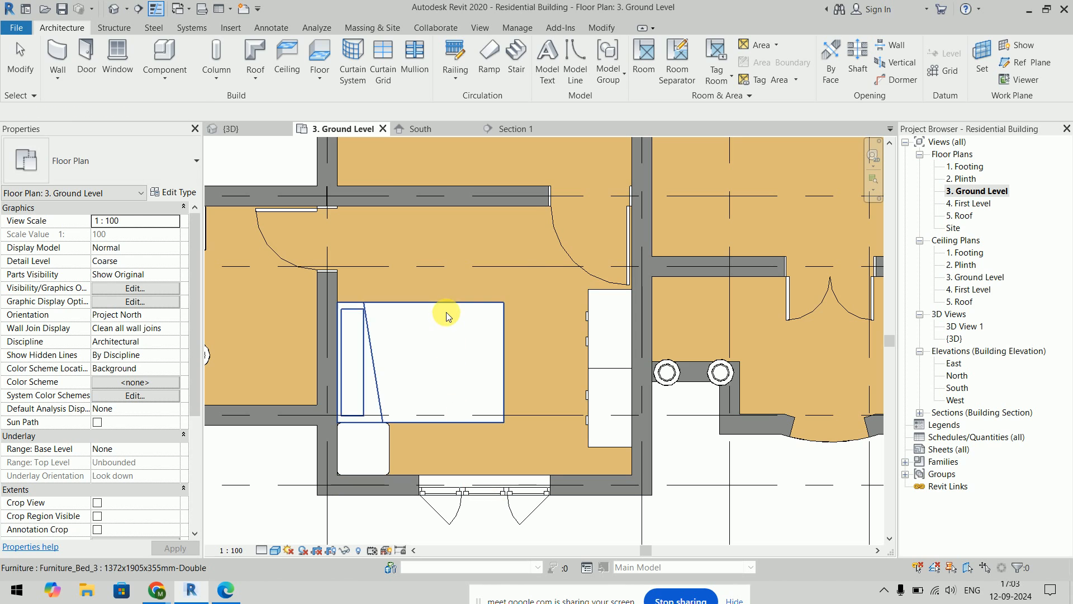
left_click(446, 312)
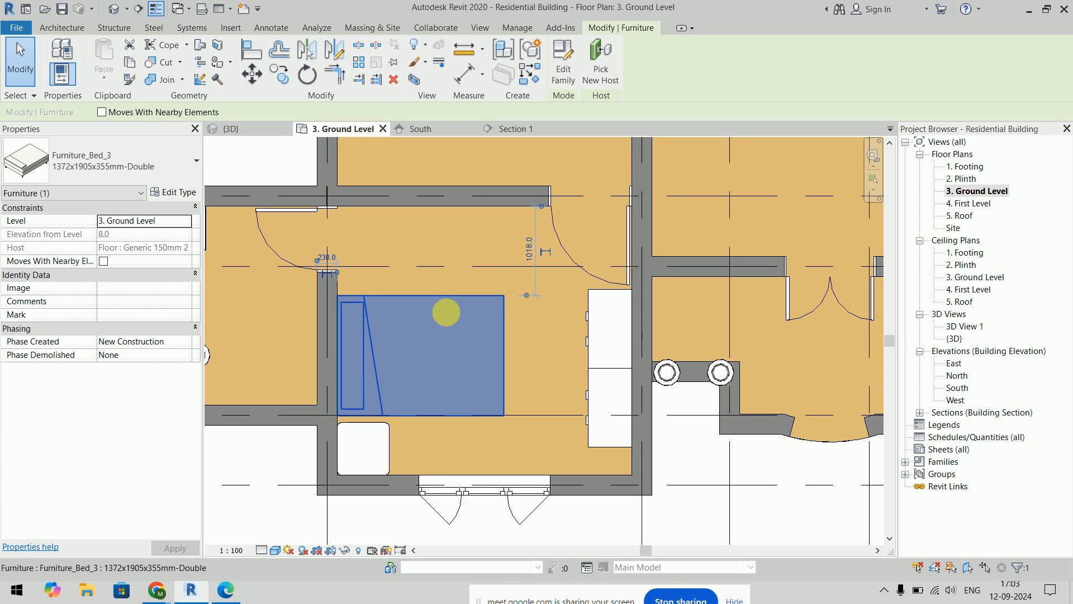
key("Escape")
Step: Align the lower wardrobe's lower side with the inner face of the bedroom's lower wall
scroll(500, 324, "down", 4)
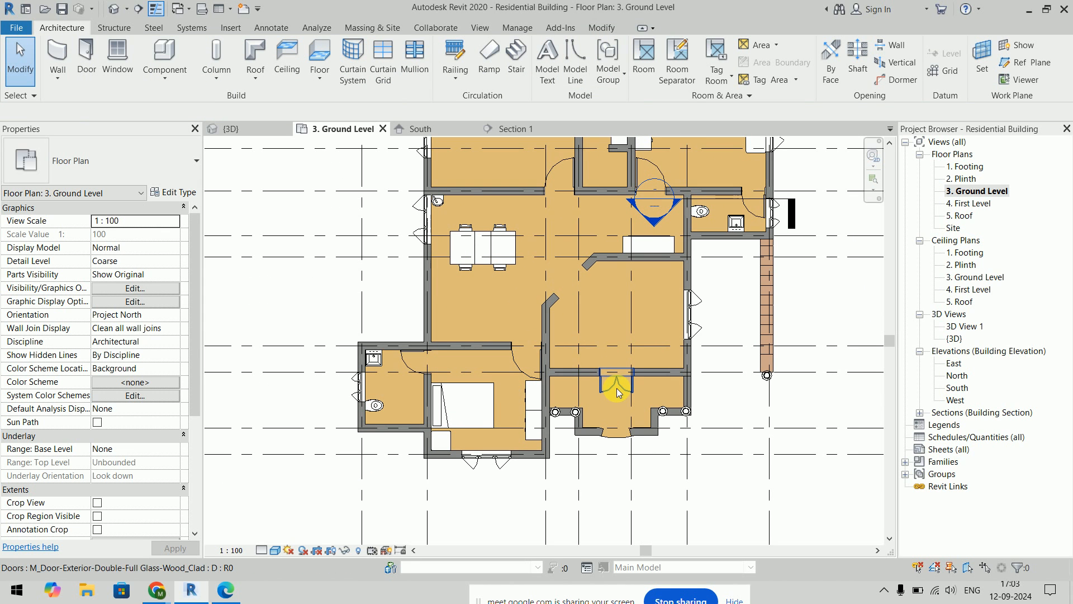
scroll(549, 441, "up", 3)
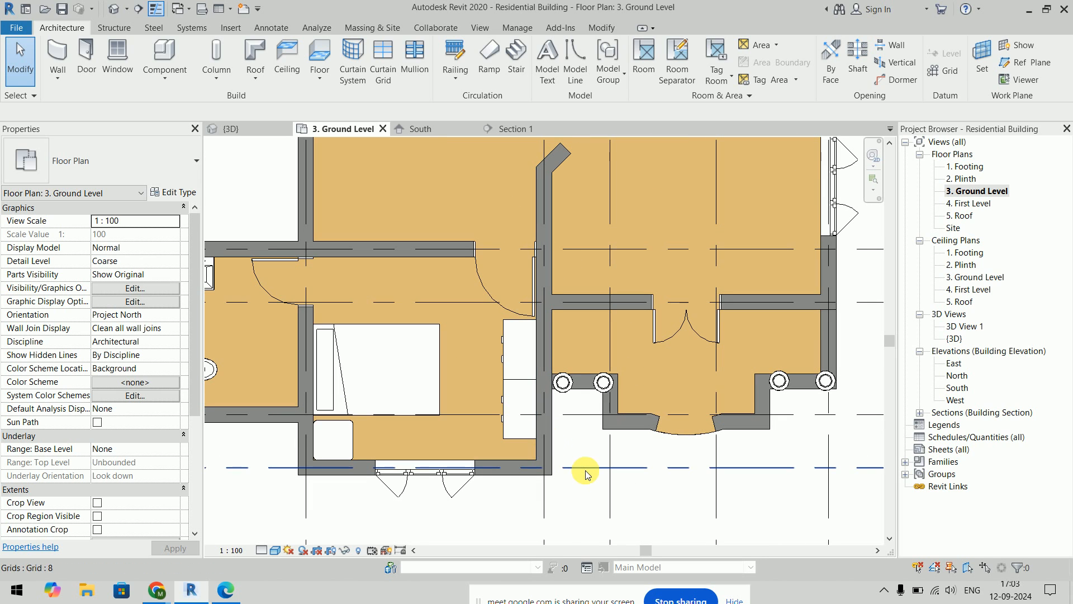
key("a")
key("l")
left_click(495, 459)
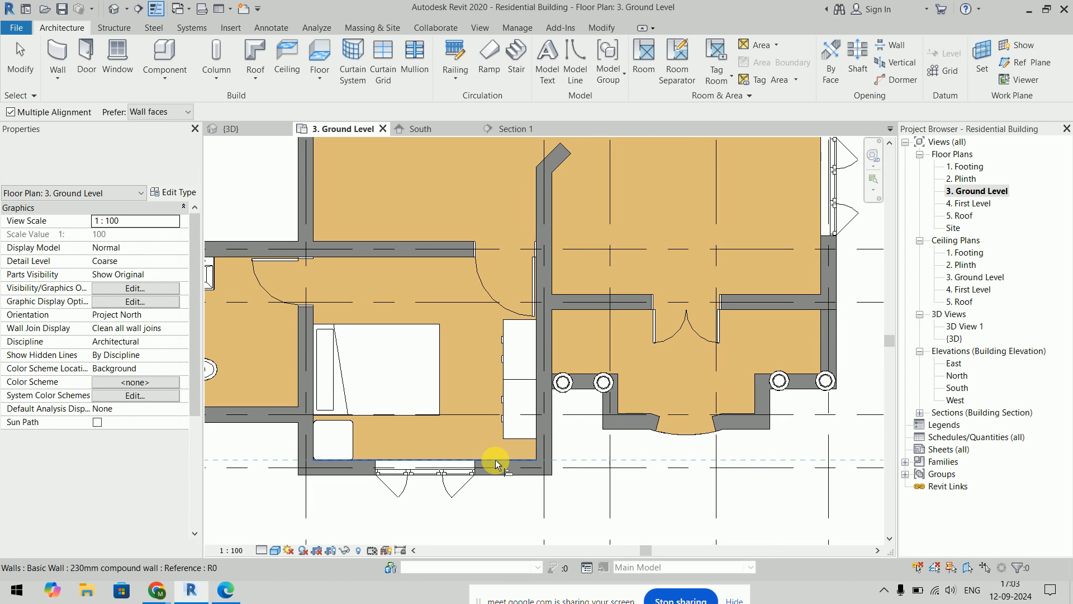
left_click(520, 440)
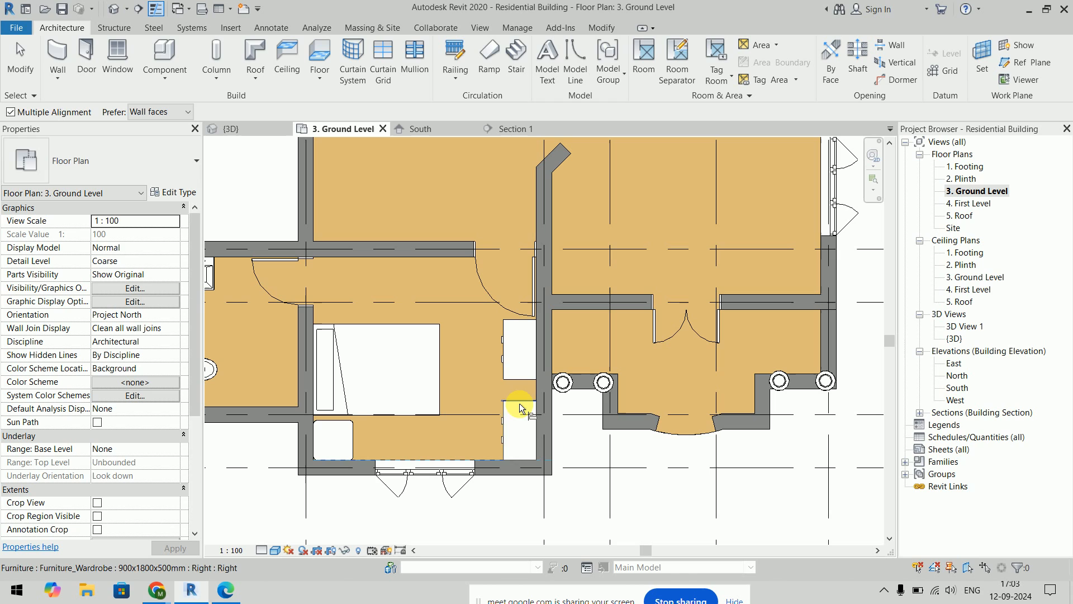
key("Escape")
key("Escape")
Step: Align the upper wardrobe's lower side with the upper edge of the lower wardrobe
key("a")
key("l")
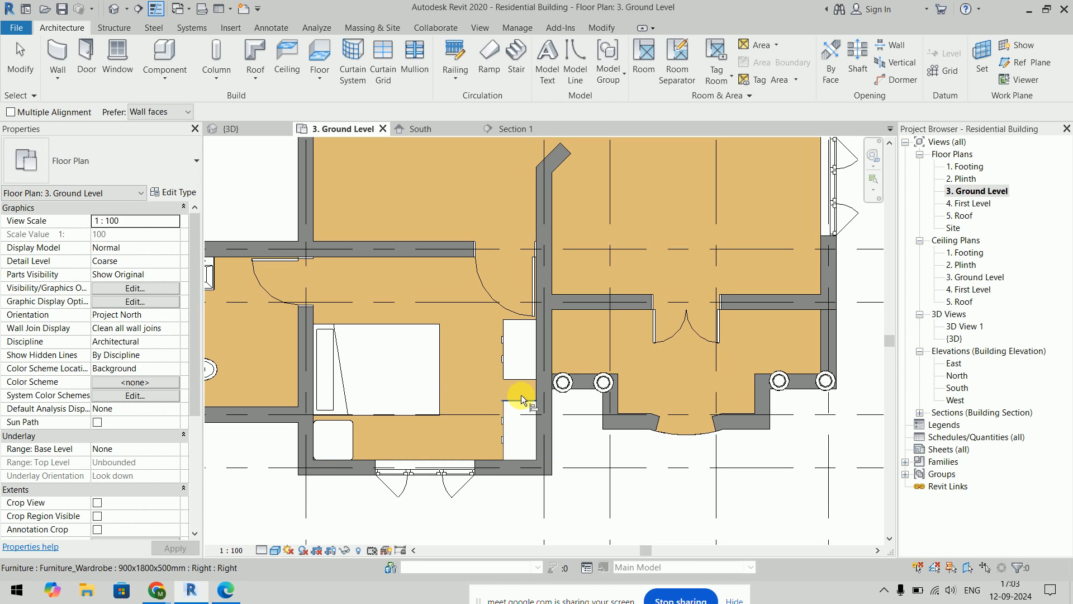
left_click(522, 400)
key("Escape")
key("Escape")
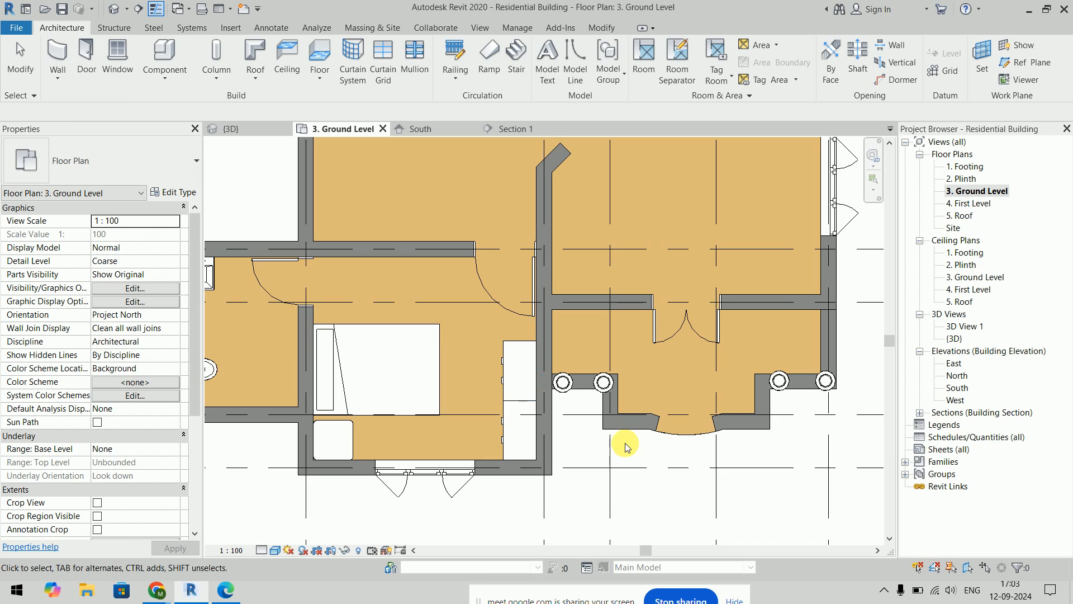
Step: Switch to the workbook PDF and examine the ground floor interiors figure for the living room and entrance porch furniture
scroll(626, 443, "down", 2)
key("alt+Tab")
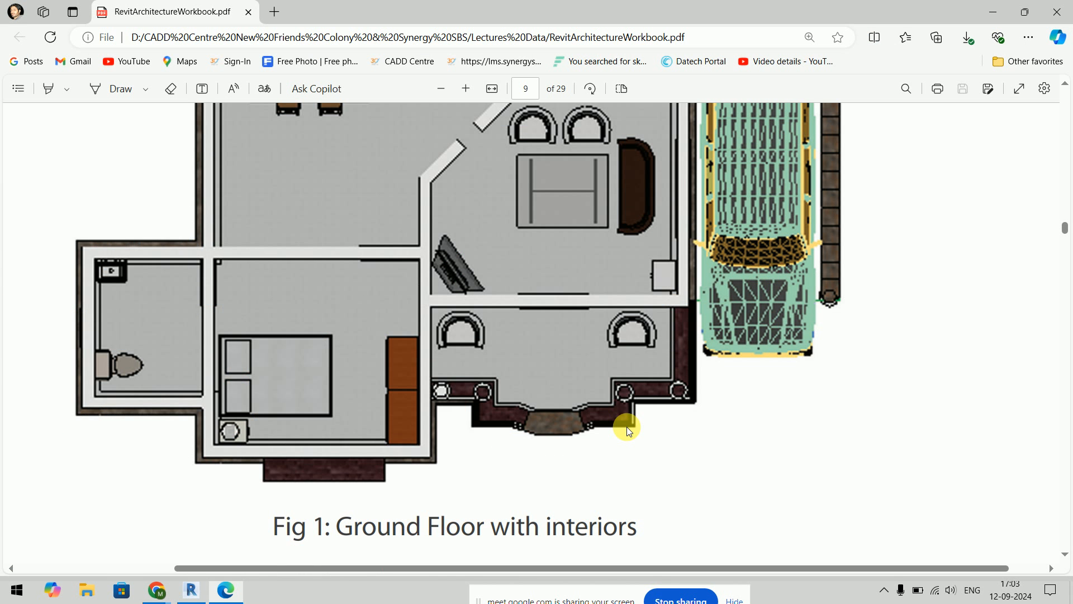
key("alt+Tab")
middle_click_drag(556, 397, 487, 423)
key("alt+Tab")
scroll(624, 364, "up", 3)
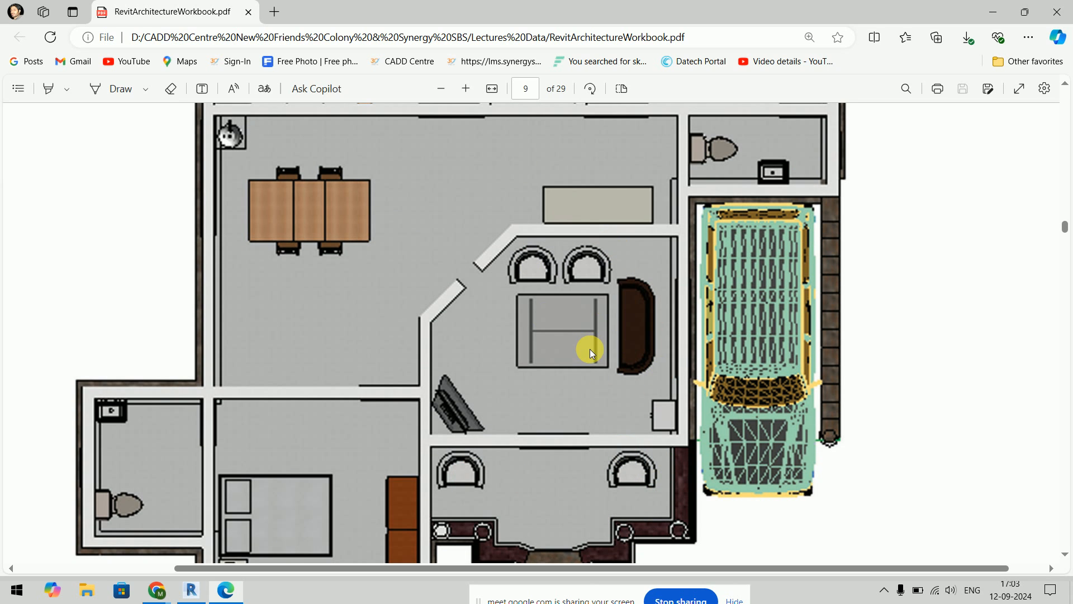
scroll(590, 350, "down", 2)
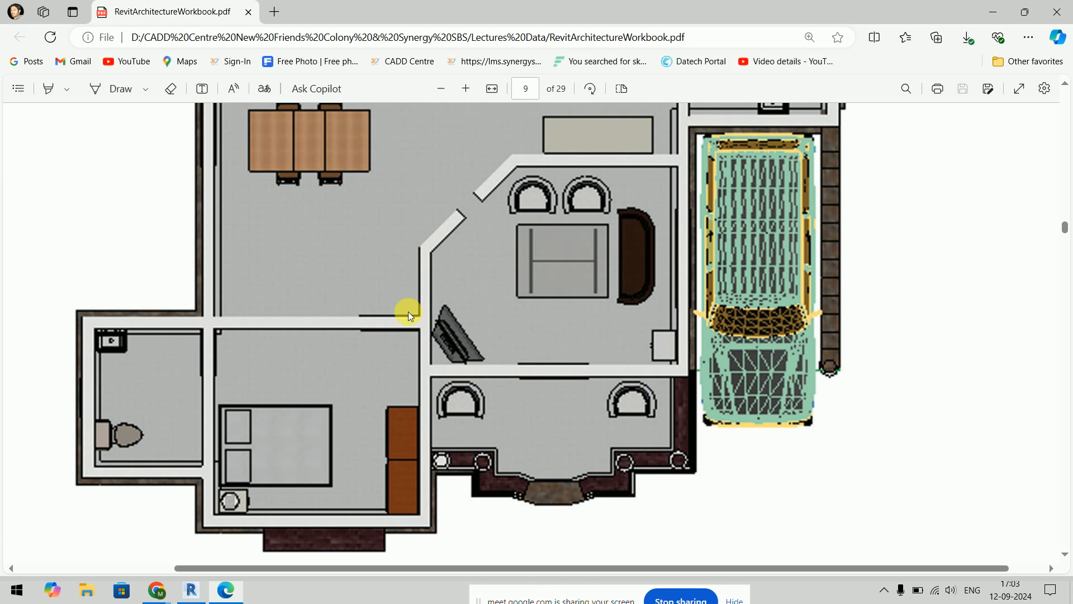
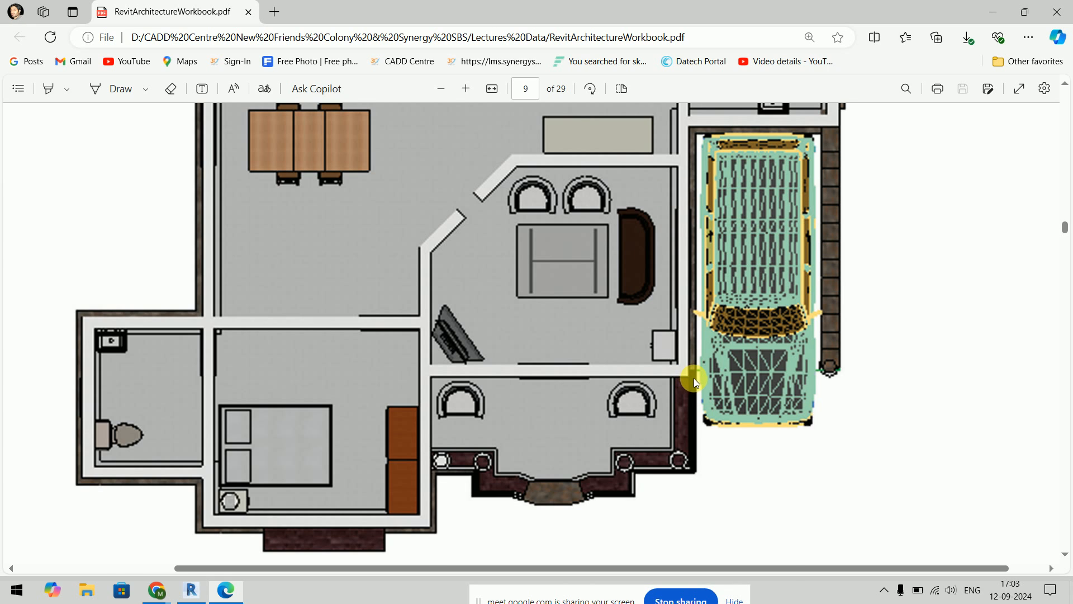
scroll(694, 378, "up", 4)
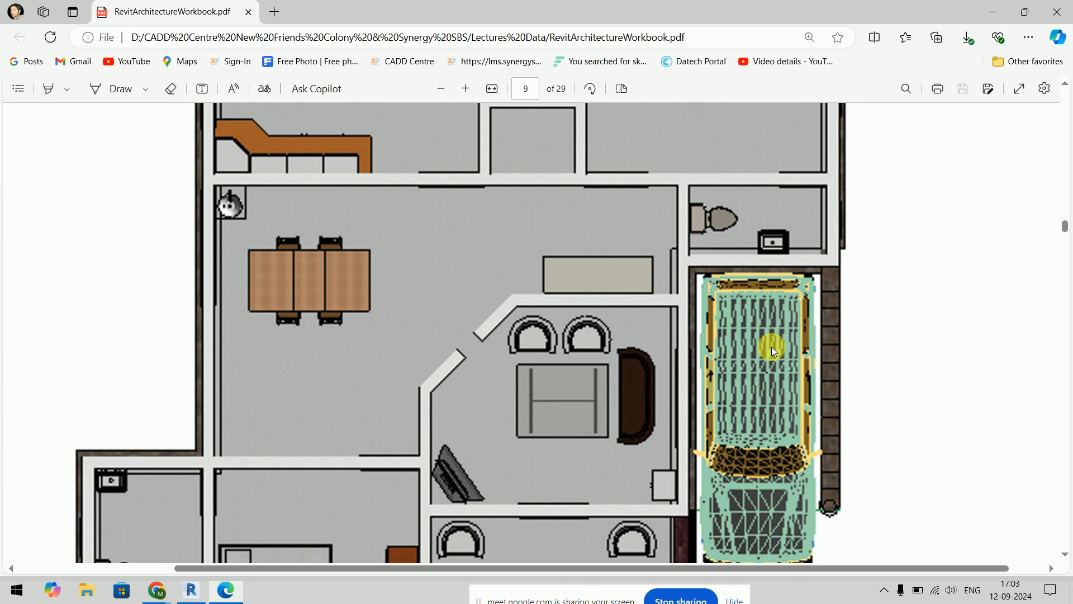
scroll(746, 336, "down", 5)
scroll(745, 337, "up", 2)
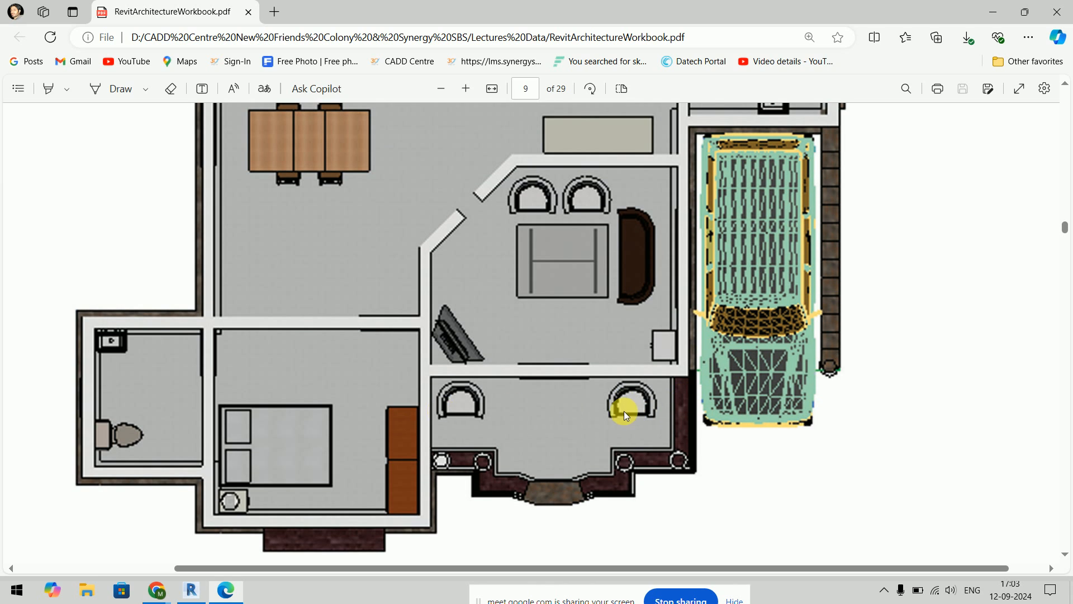
Step: Switch back to Revit and load the Furniture_Crescent_Armchair family from the UK library's Furniture Seating folder
key("alt+Tab")
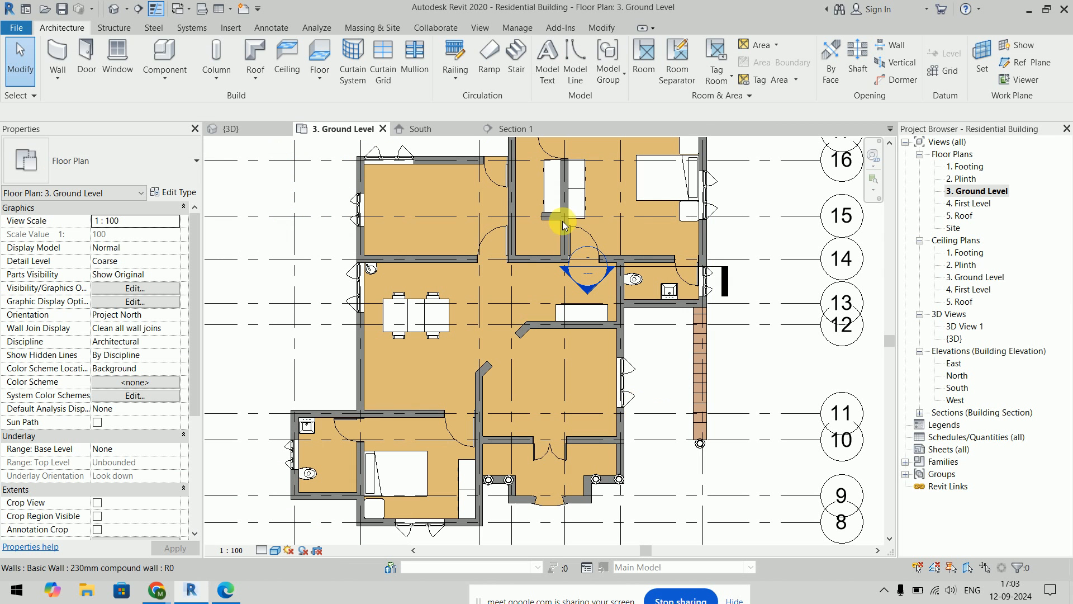
left_click(167, 56)
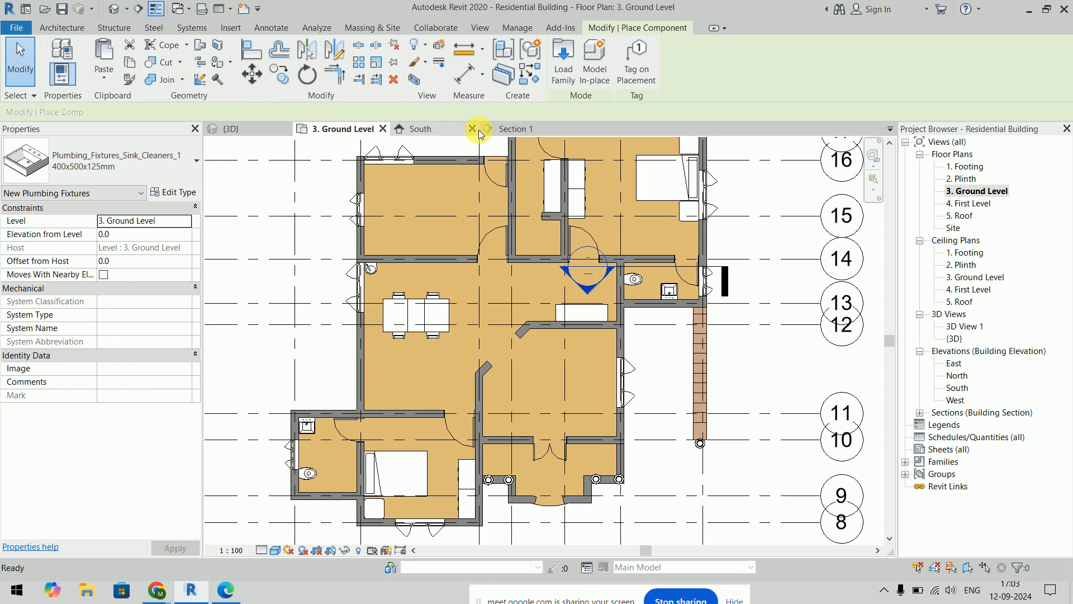
left_click(563, 59)
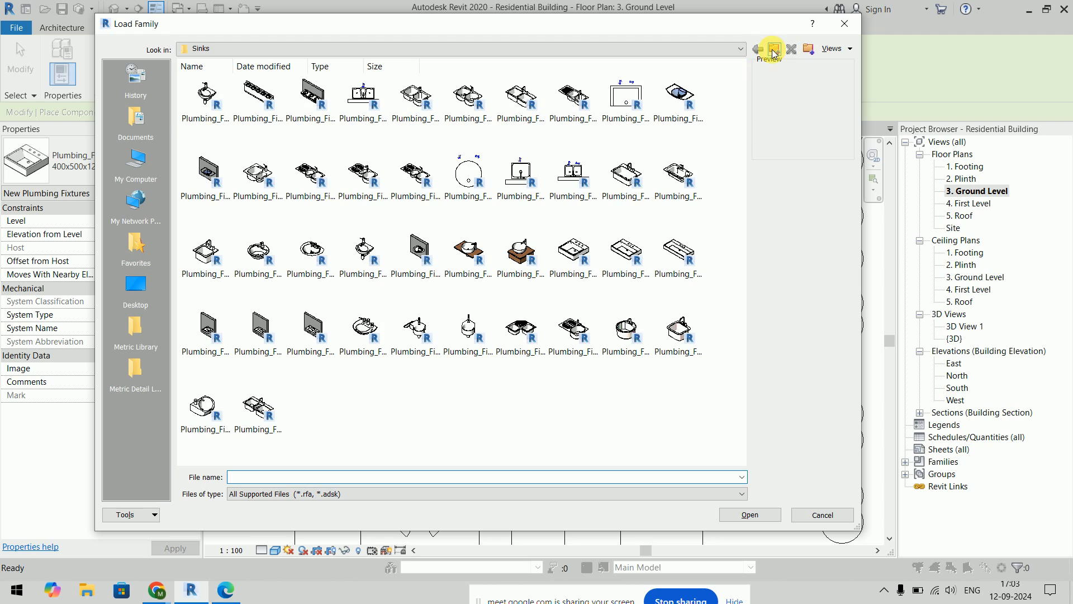
left_click(774, 49)
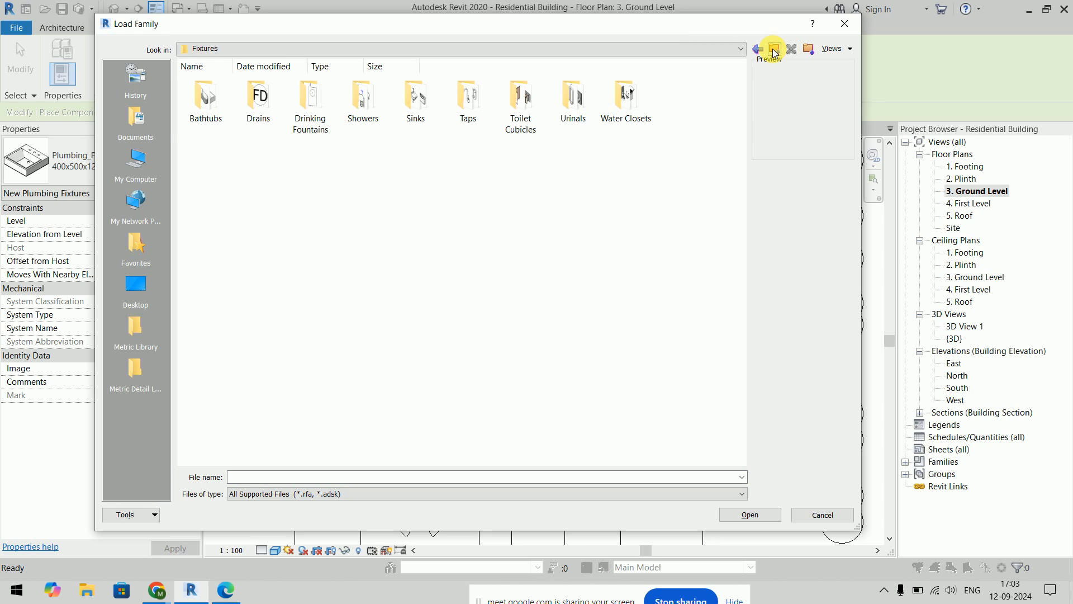
left_click(774, 50)
left_click(776, 49)
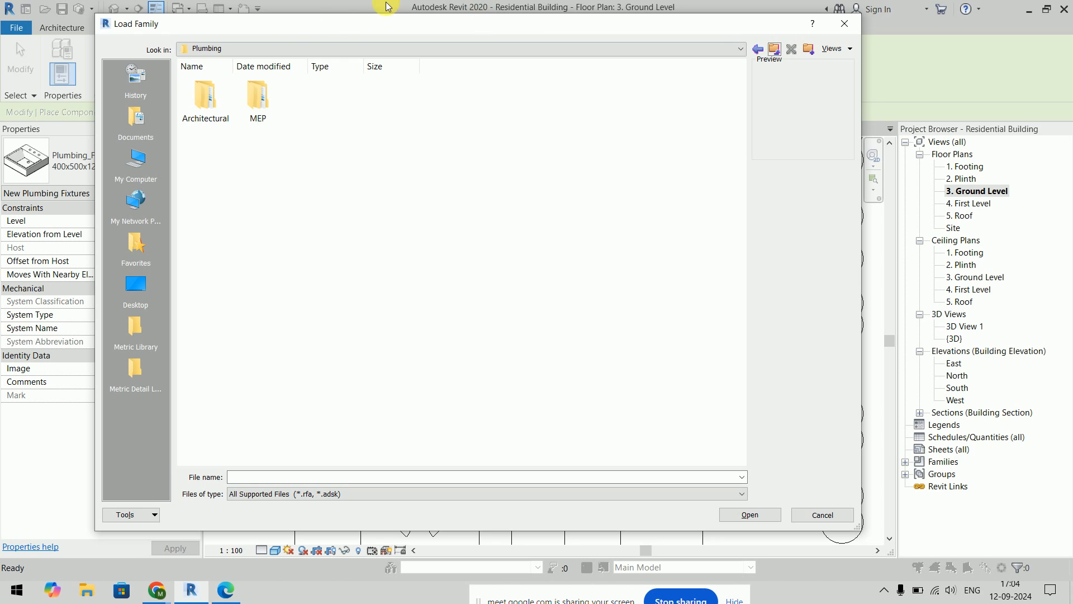
left_click(776, 50)
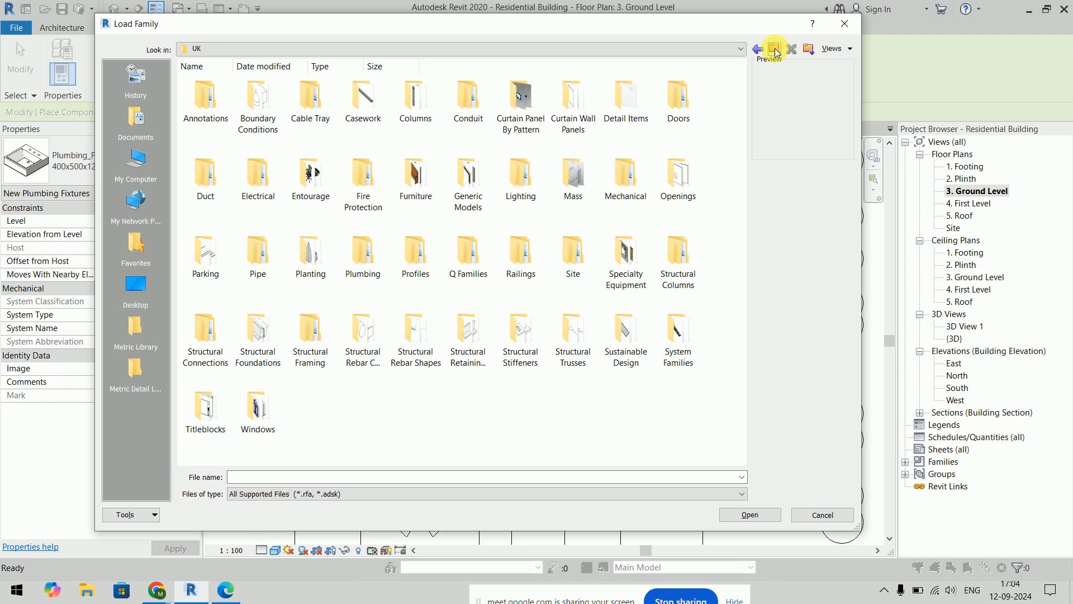
double_click(400, 165)
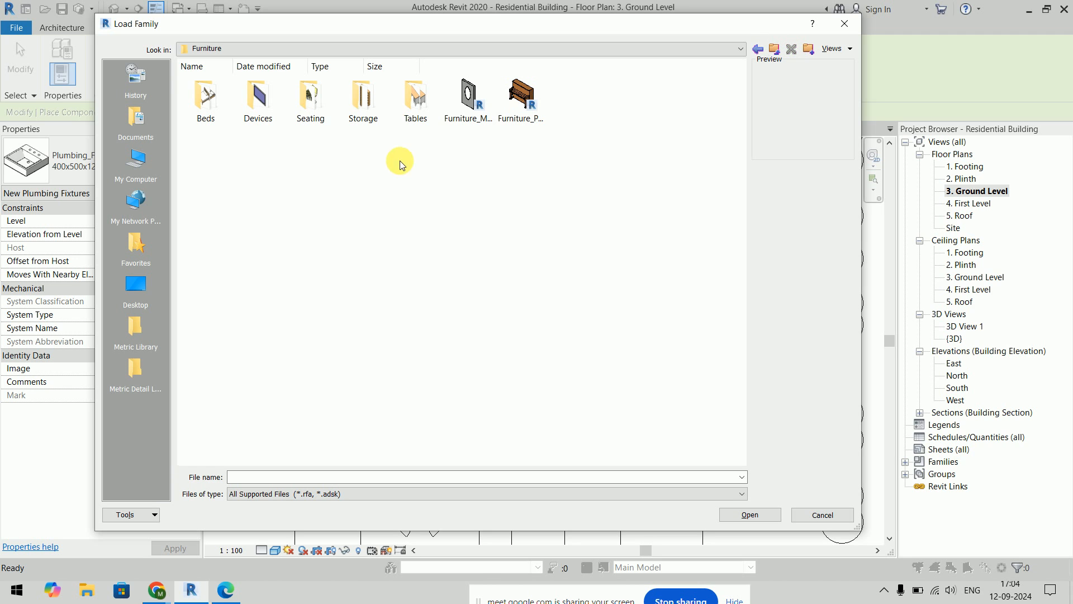
double_click(309, 103)
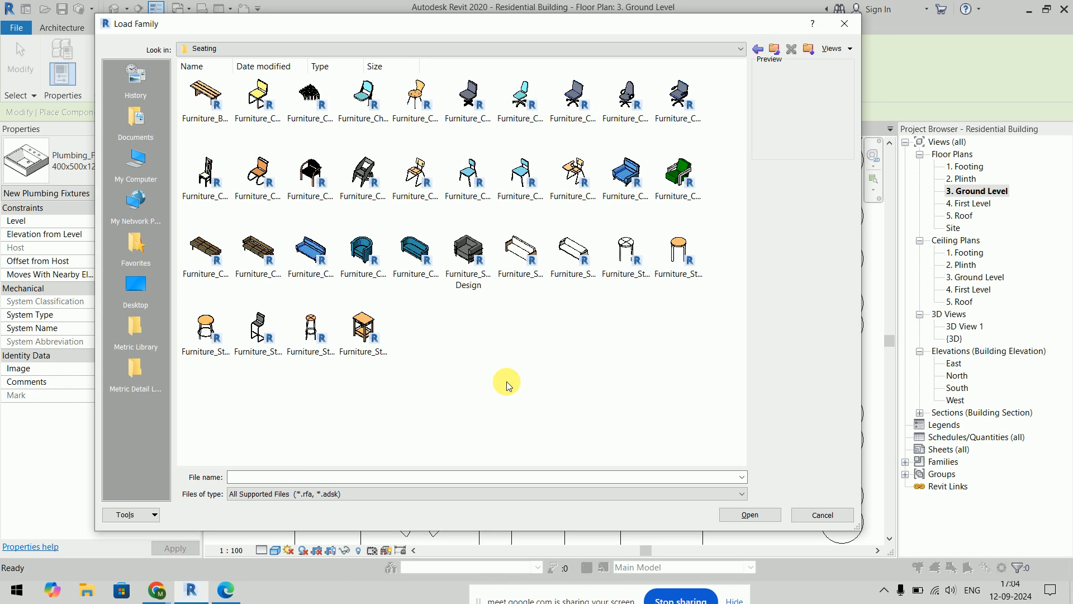
left_click(362, 253)
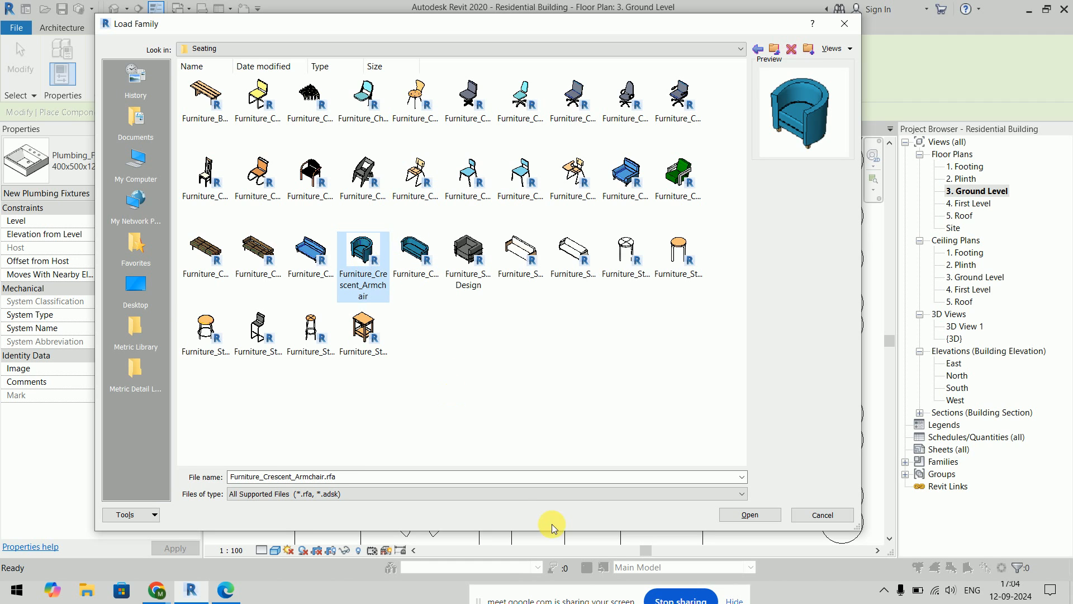
left_click(748, 515)
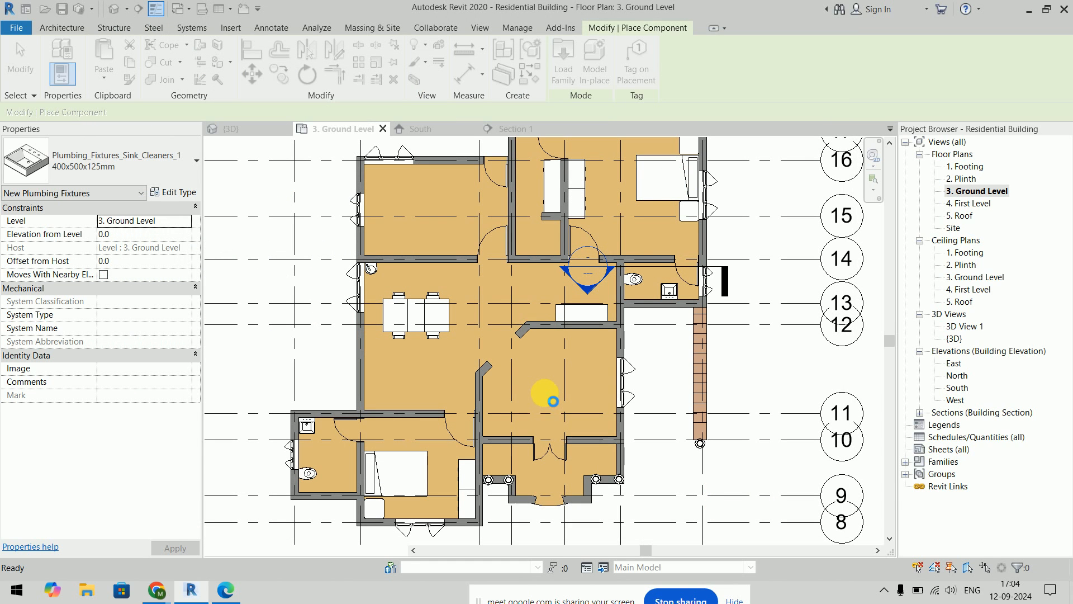
Step: Place two crescent armchairs in the entrance porch, one on each side of the double door
scroll(545, 400, "up", 5)
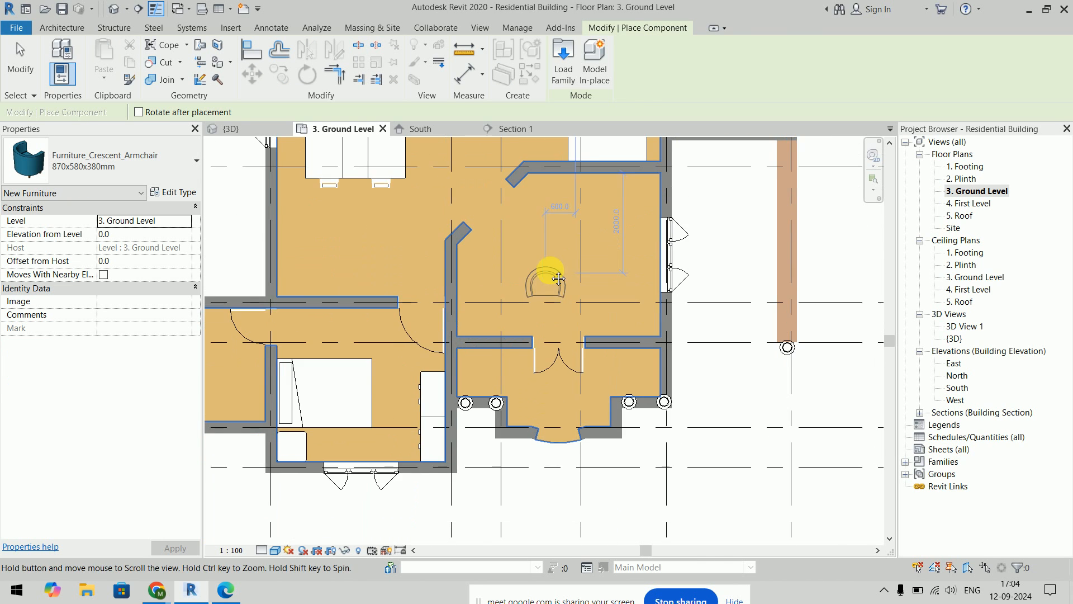
scroll(492, 386, "up", 3)
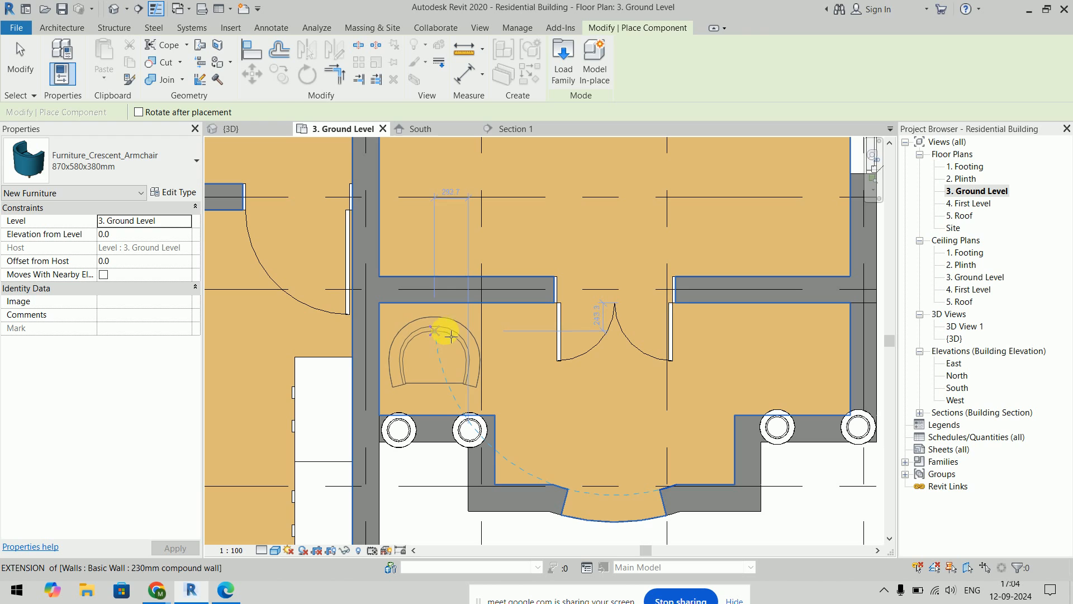
left_click(451, 347)
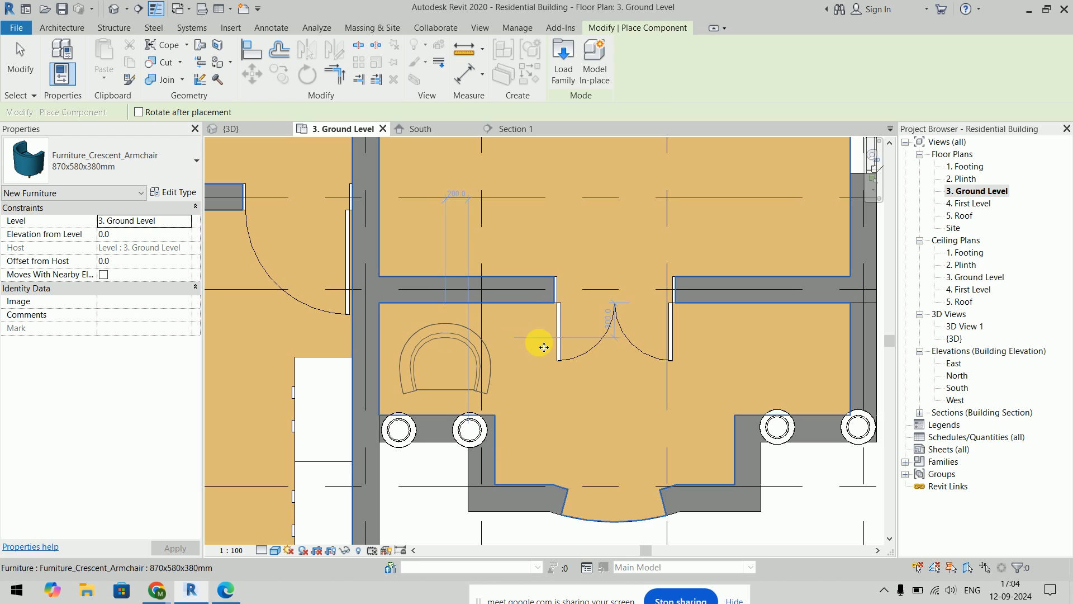
left_click(793, 342)
scroll(699, 257, "down", 2)
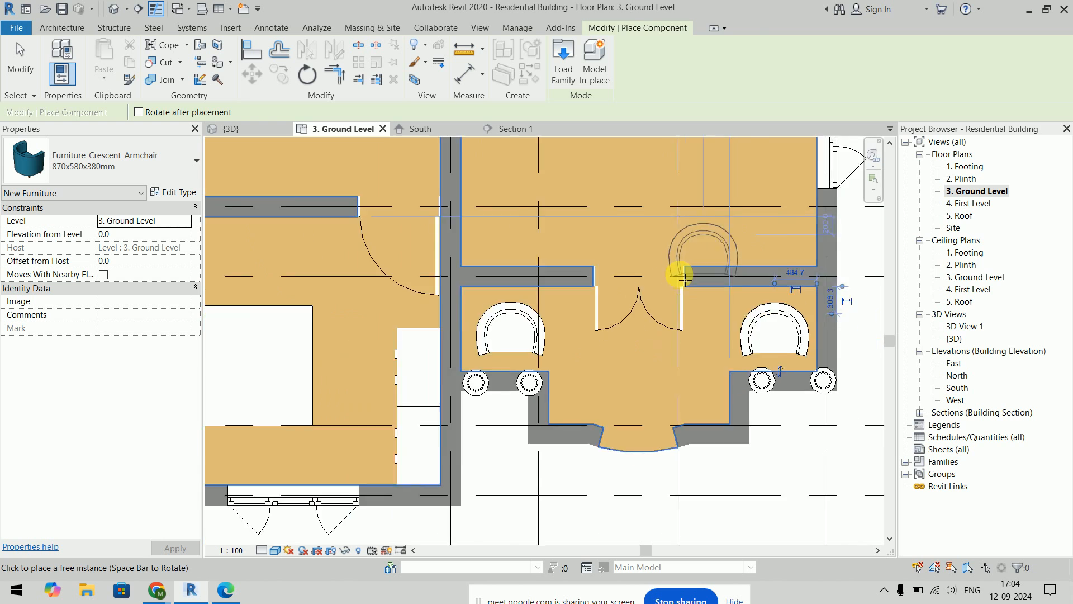
Step: Place two crescent armchairs side by side below the living room's upper wall, following the workbook figure
middle_click_drag(688, 271, 636, 396)
key("alt+Tab")
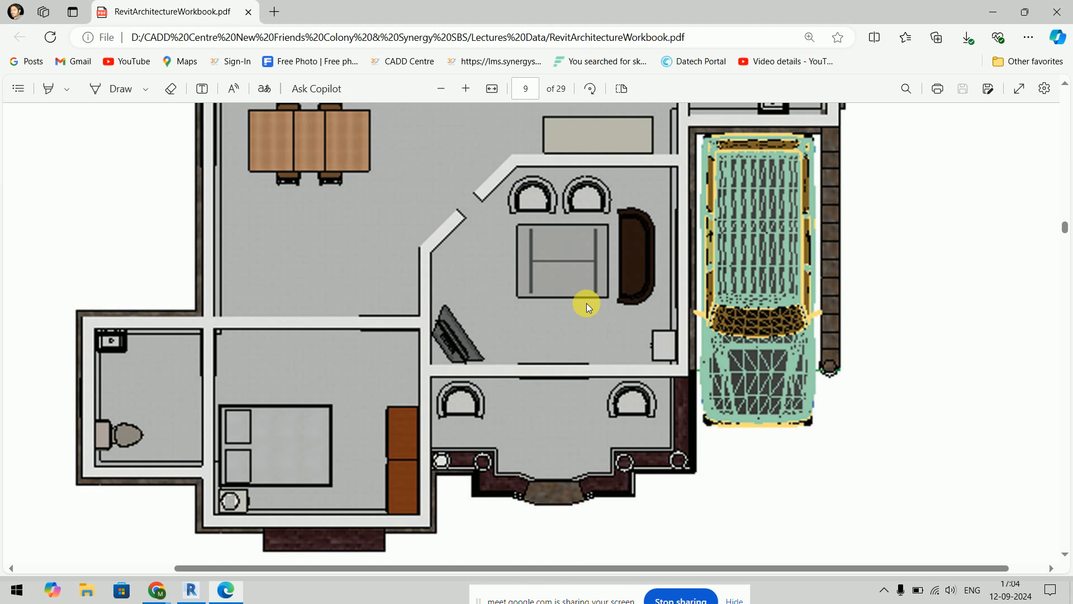
key("alt+Tab")
scroll(566, 185, "up", 2)
middle_click_drag(574, 196, 523, 302)
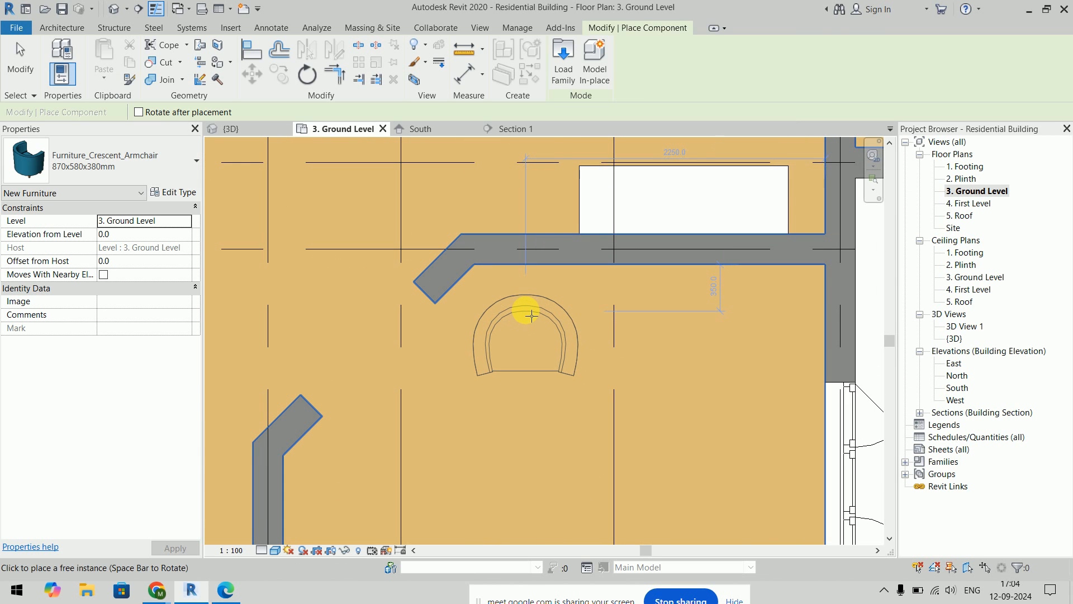
left_click(537, 314)
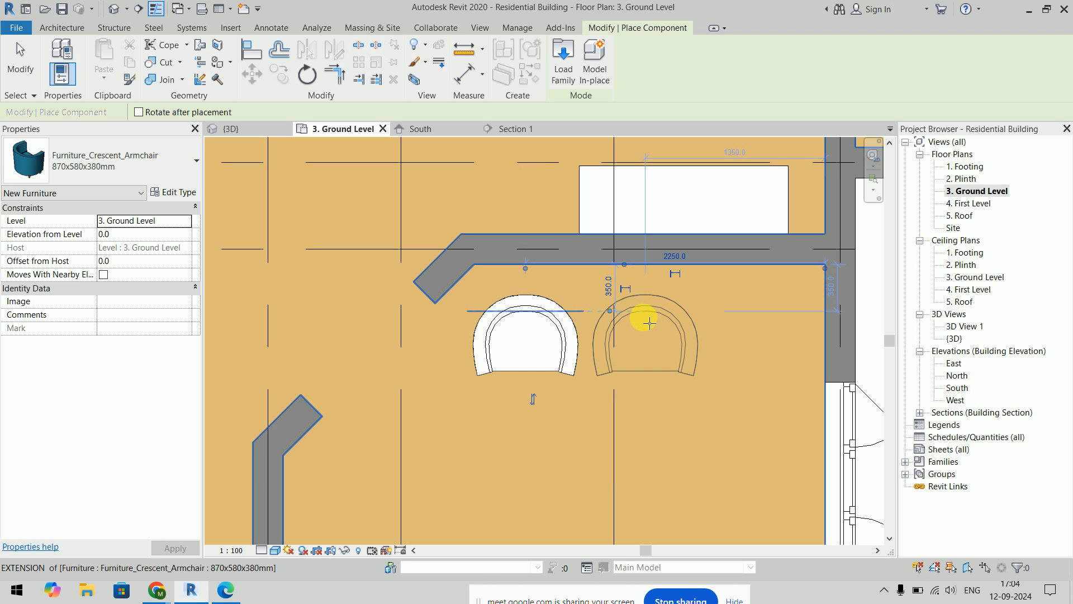
left_click(648, 321)
key("Escape")
key("Escape")
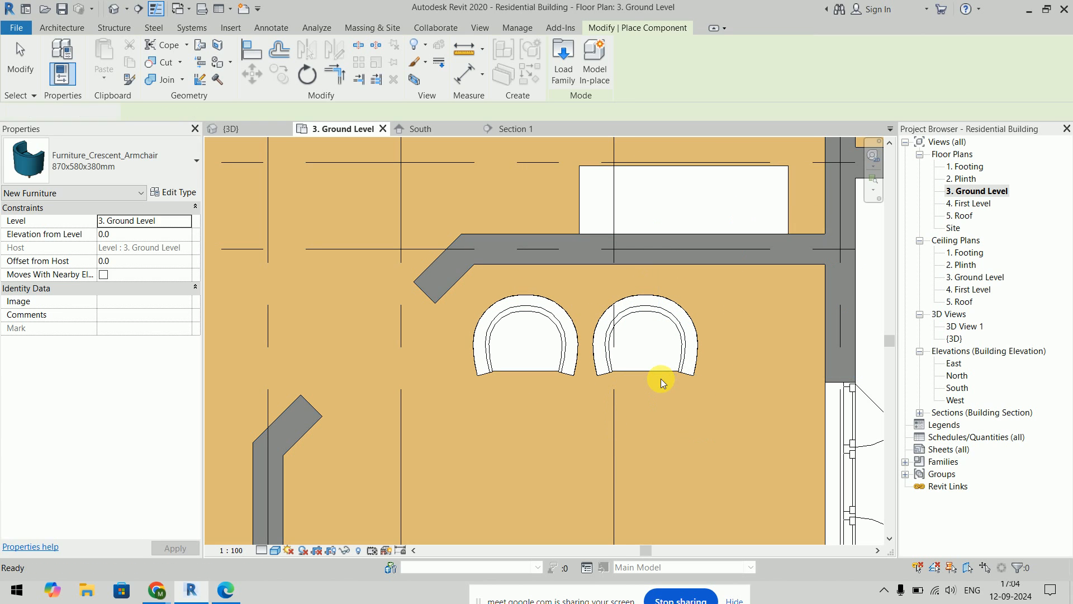
Step: Load the Furniture_Crescent_Sofa family from the UK library's Furniture Seating folder
left_click(166, 56)
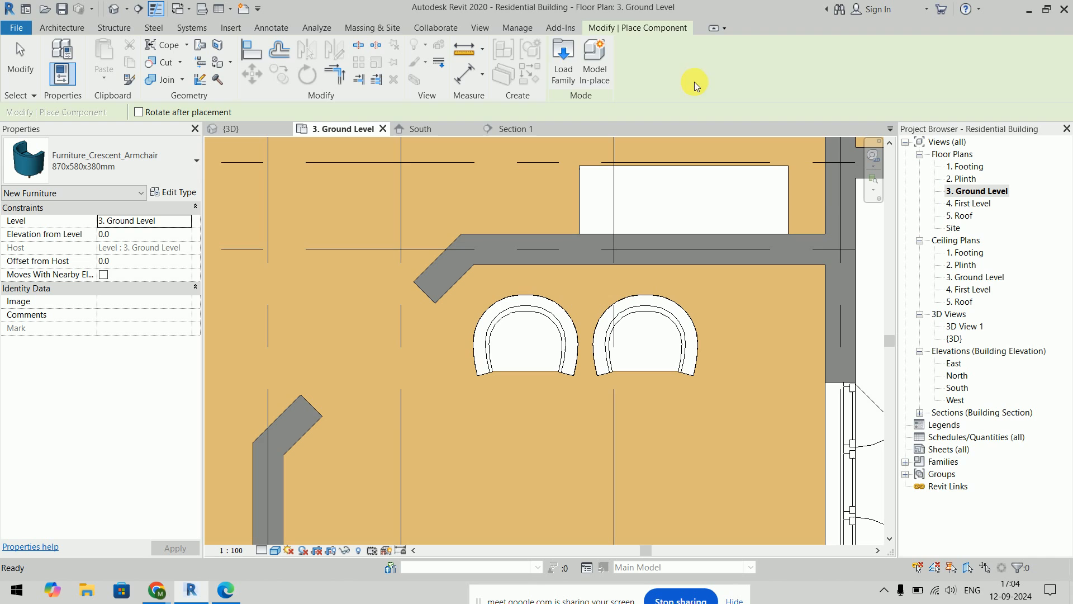
left_click(557, 59)
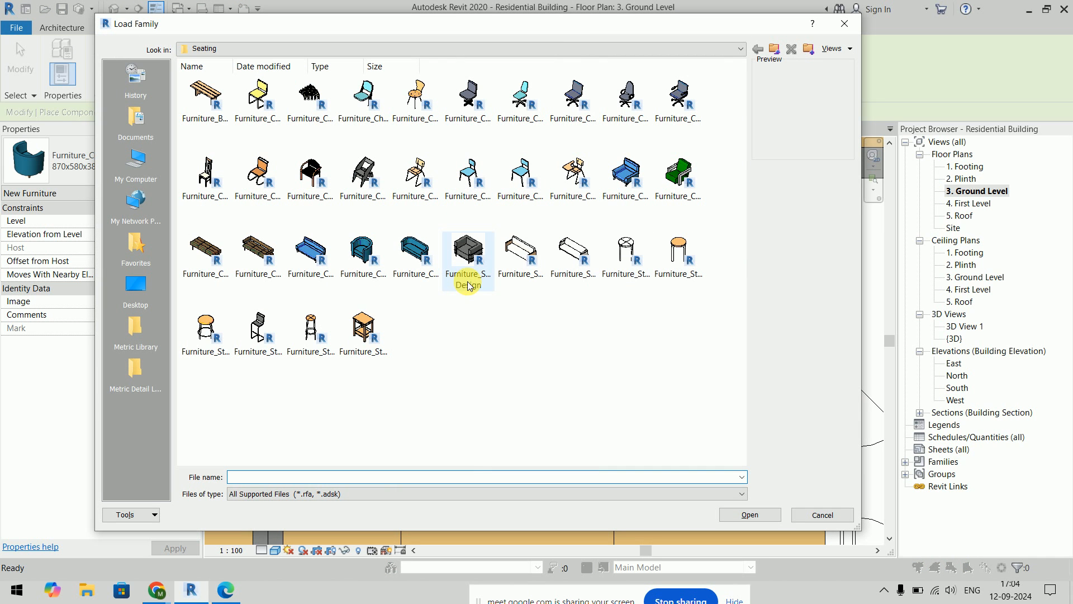
left_click(418, 278)
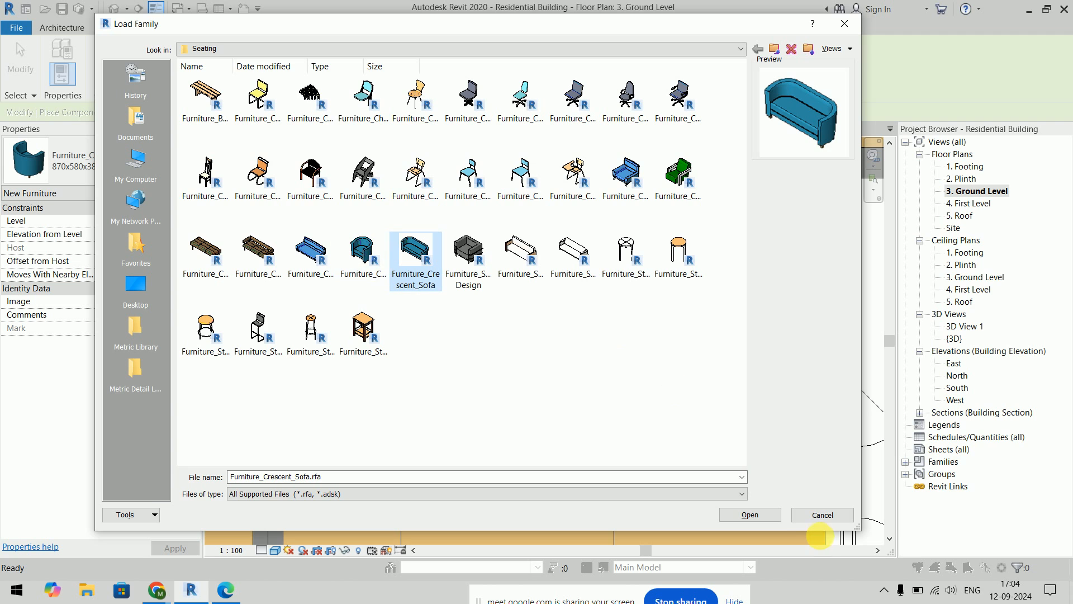
left_click(750, 515)
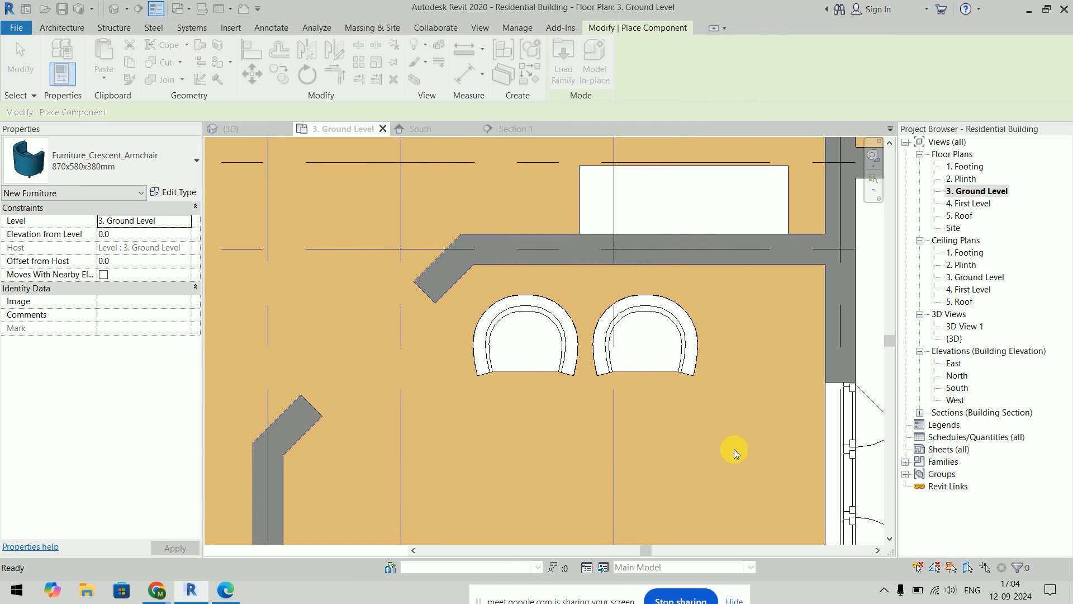
Step: Place the crescent sofa along the living room's window wall, rotated so its back faces the window
scroll(733, 449, "down", 2)
middle_click_drag(719, 446, 682, 288)
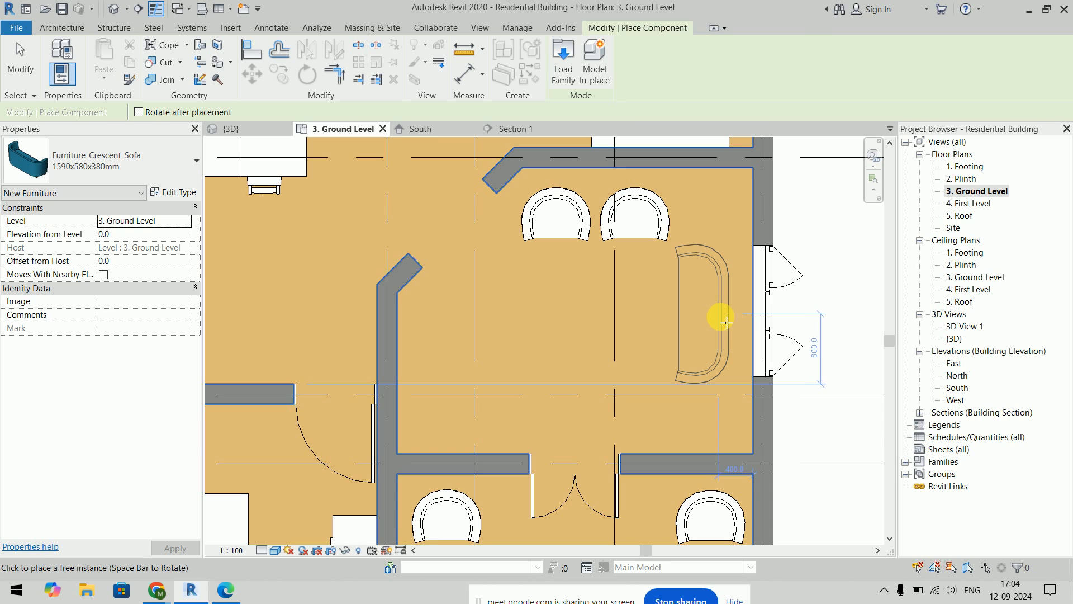
left_click(725, 323)
Step: Check the workbook figure and load the Furniture_Table_Coffee_Glass family from the UK library's Furniture Tables folder
key("alt+Tab")
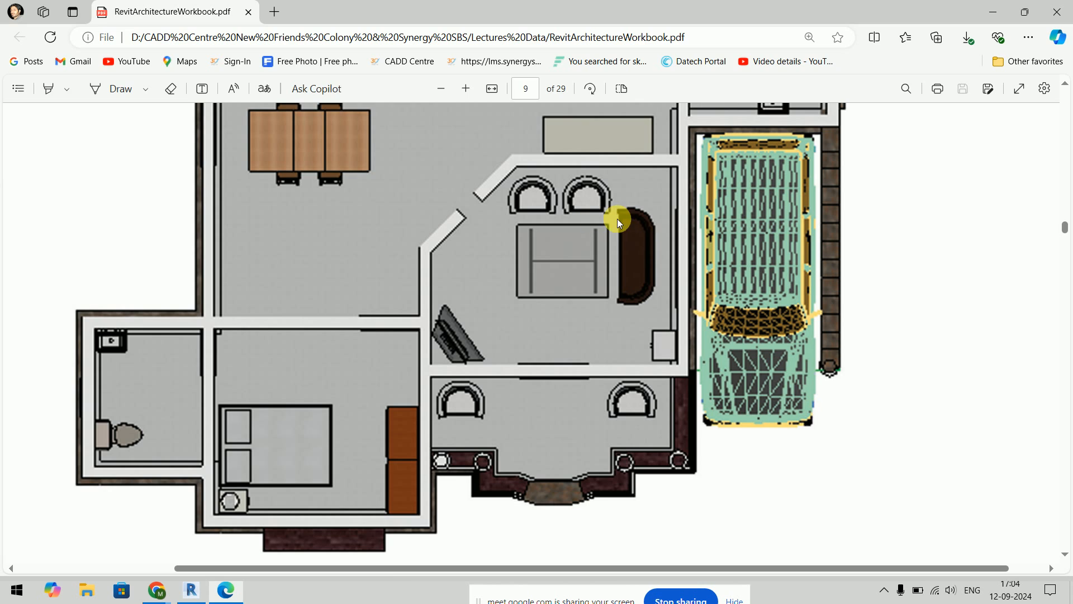
key("alt+Tab")
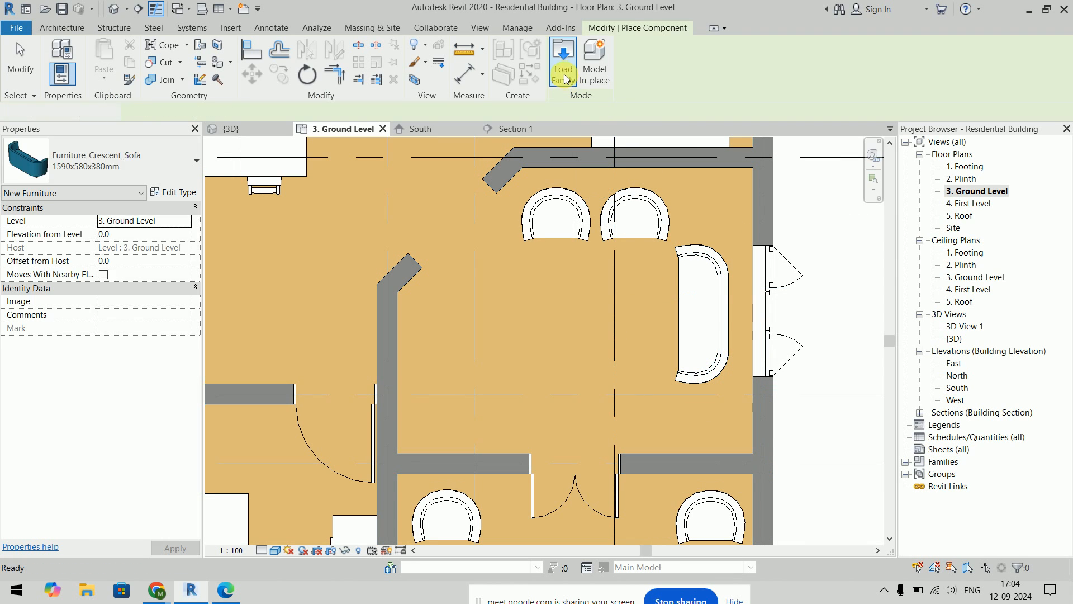
key("Escape")
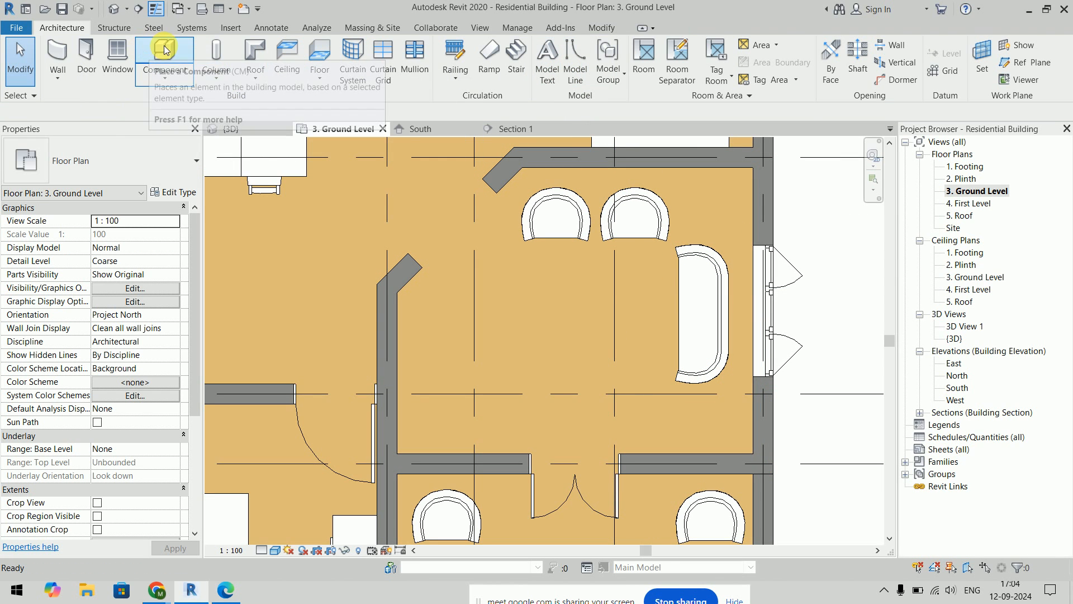
left_click(165, 50)
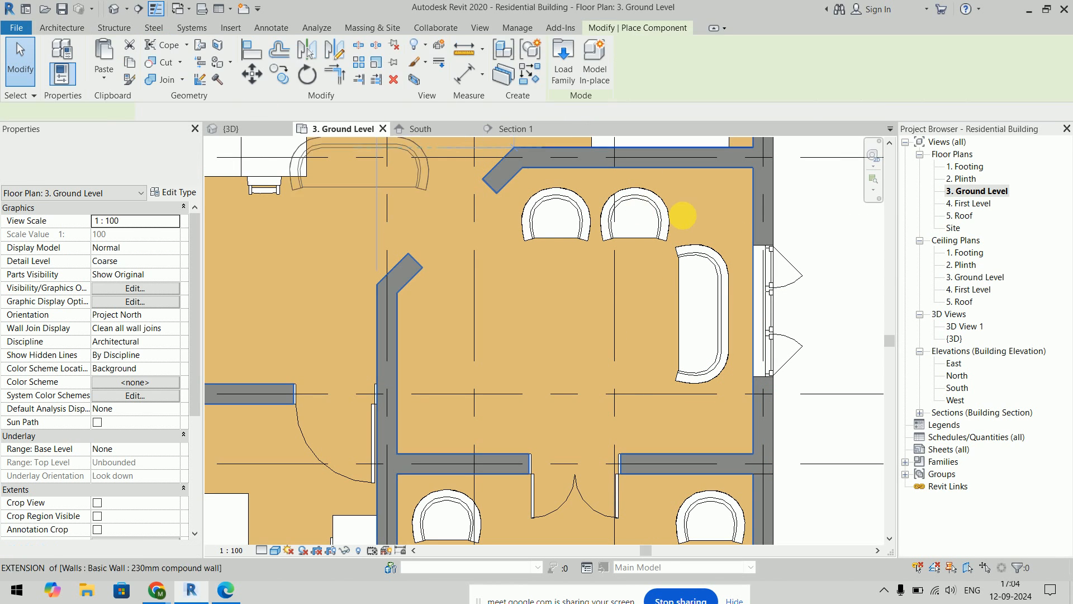
left_click(565, 69)
left_click(772, 53)
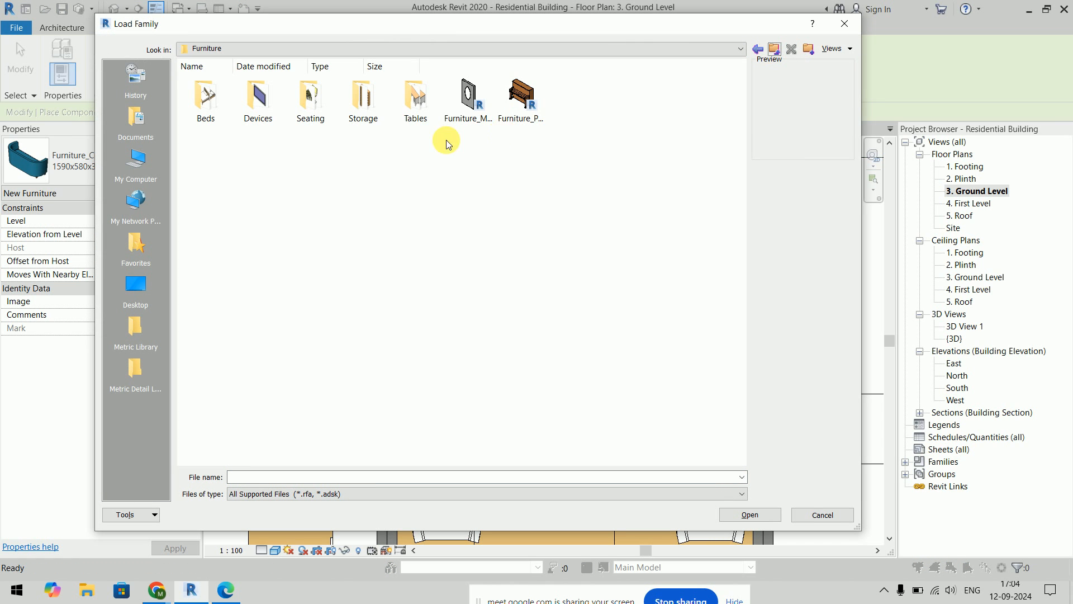
double_click(418, 112)
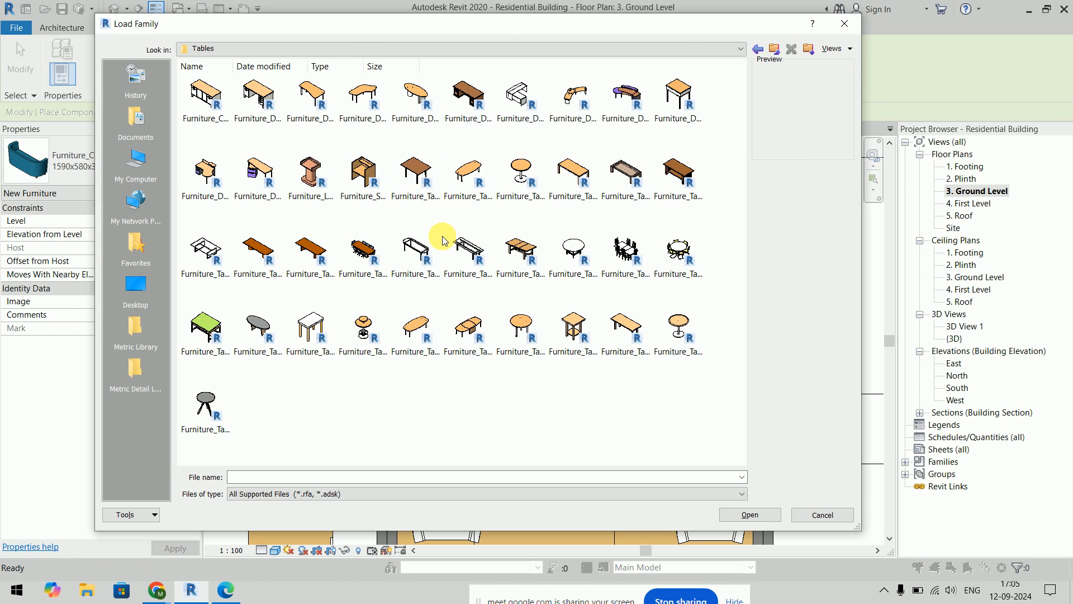
left_click(457, 263)
left_click(197, 261)
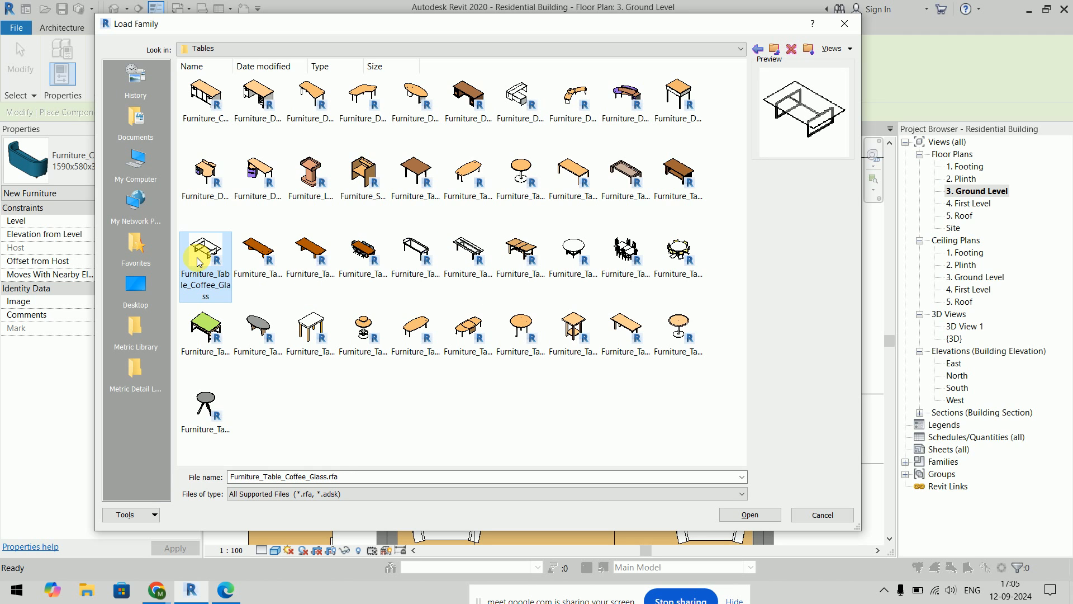
left_click(765, 517)
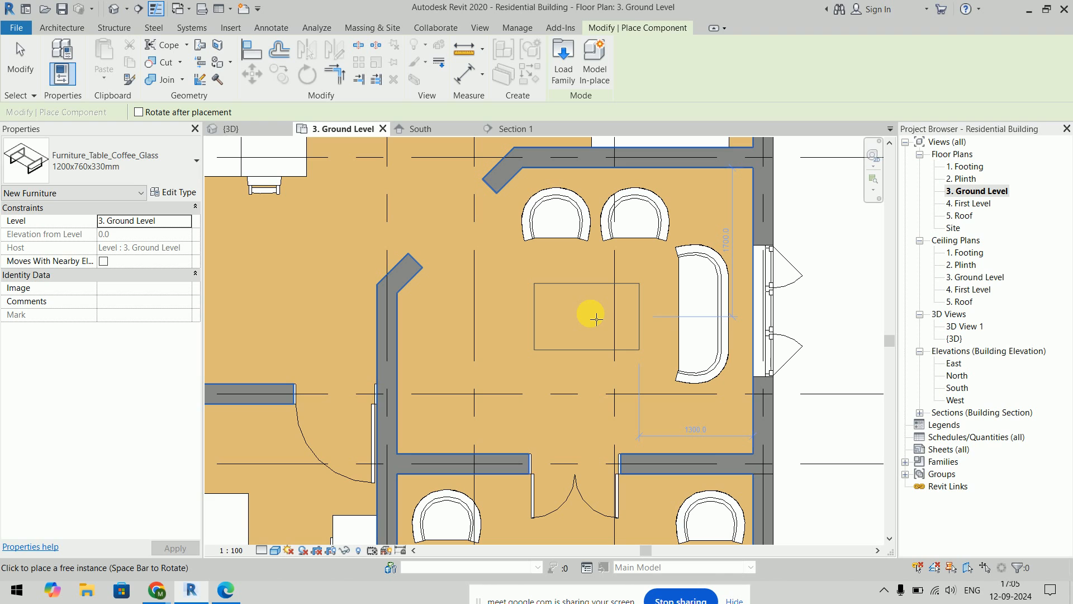
Step: Place a 1200x760x330mm glass coffee table below the two armchairs and beside the sofa, following the workbook figure
left_click(66, 162)
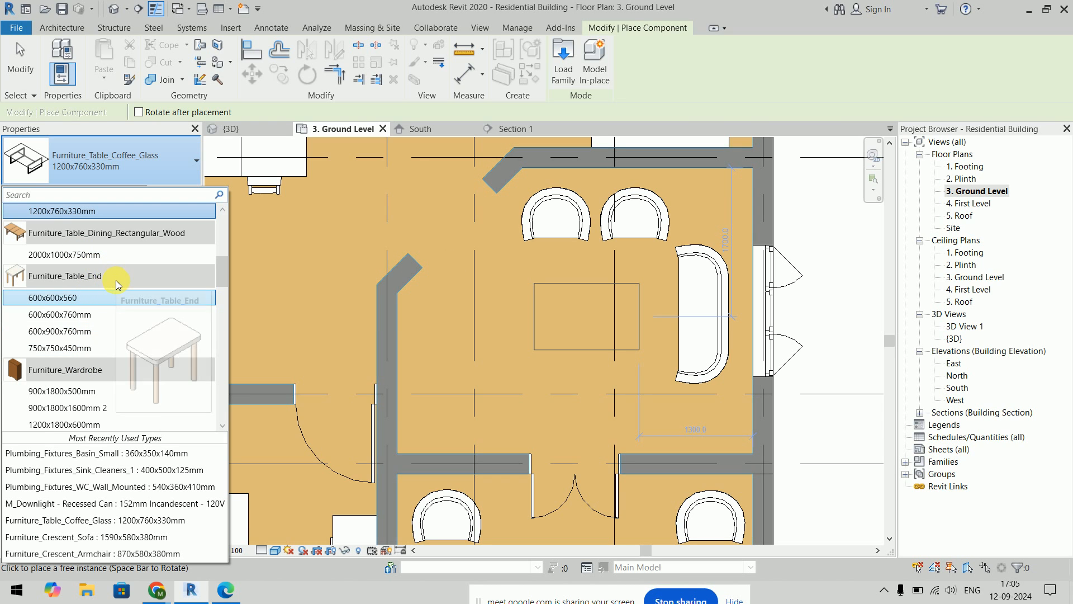
scroll(115, 280, "up", 2)
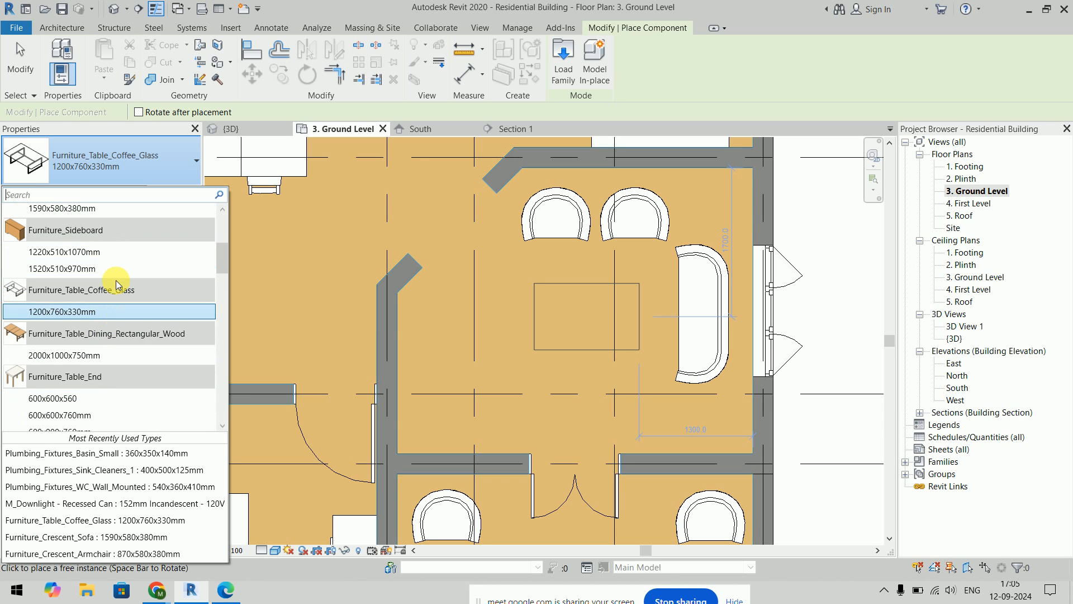
left_click(114, 310)
key("alt+Tab")
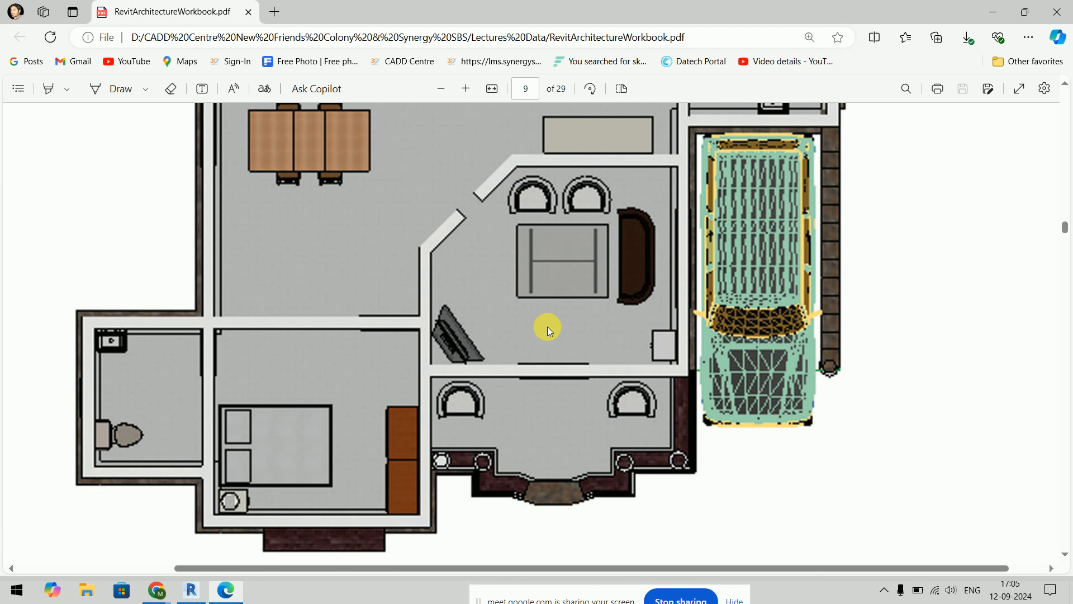
key("alt+Tab")
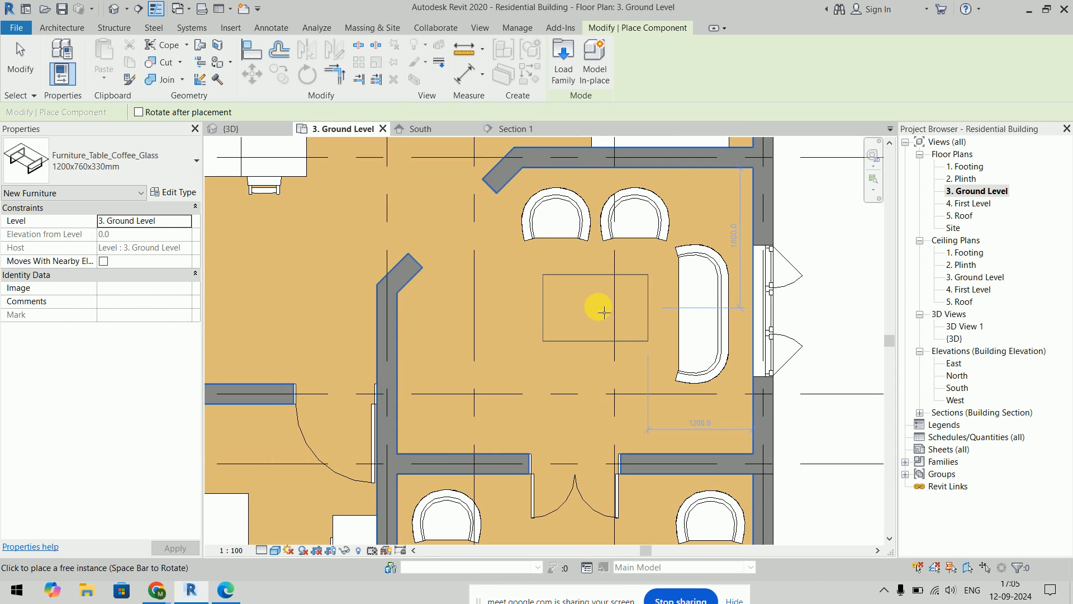
left_click(605, 313)
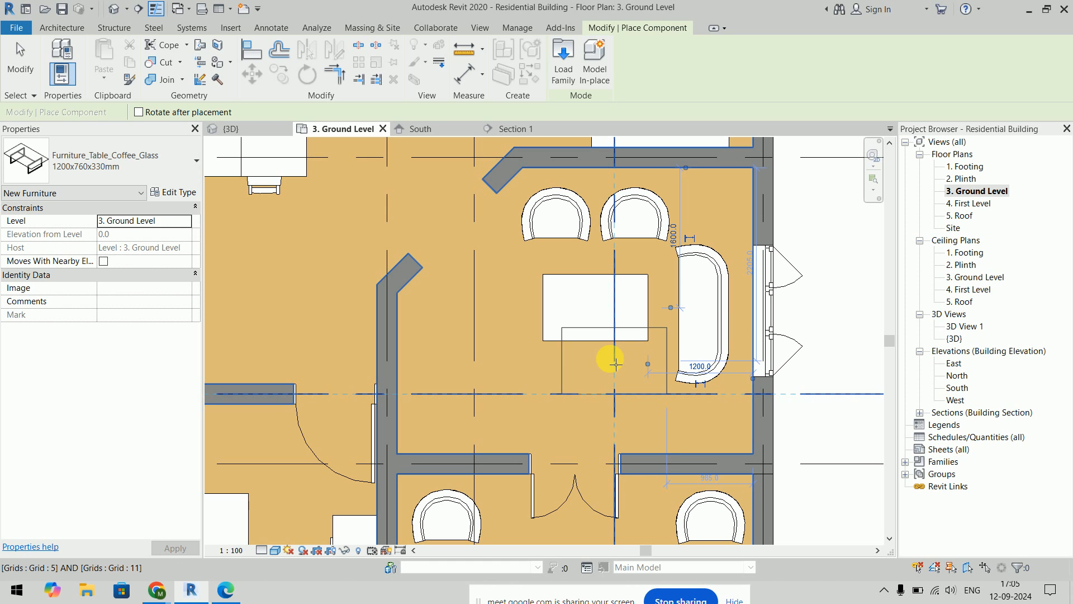
Step: Save the project when reminded and end the coffee table placement
key("alt+Tab")
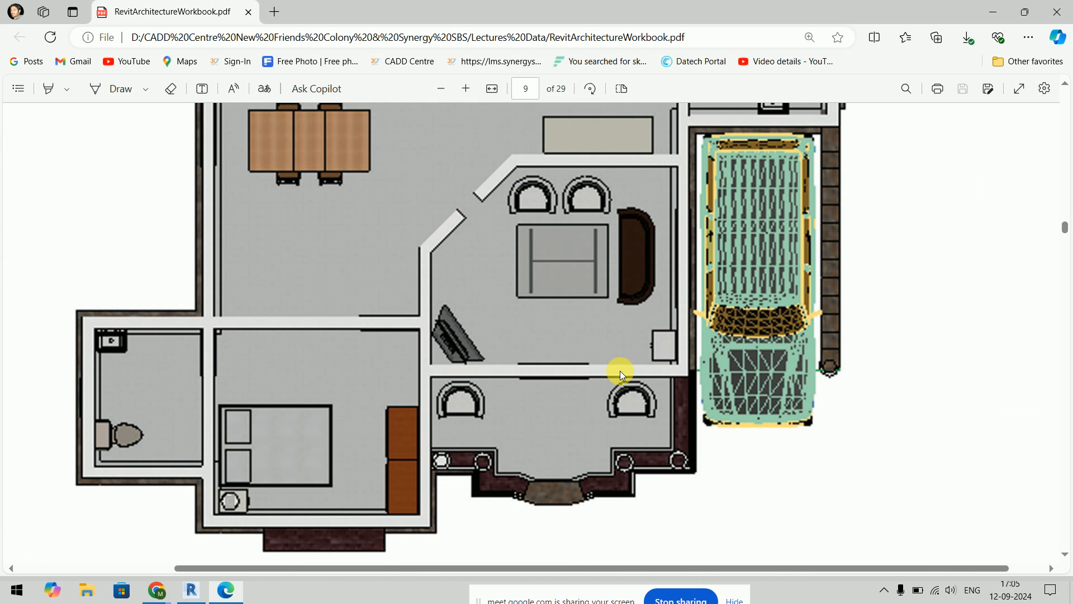
key("alt+Tab")
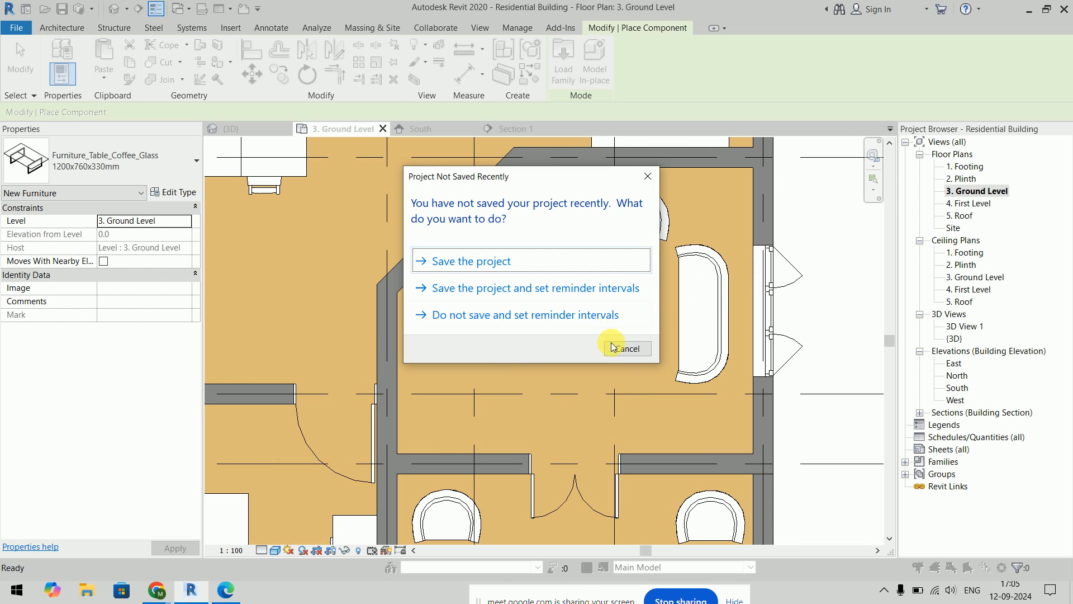
left_click(491, 261)
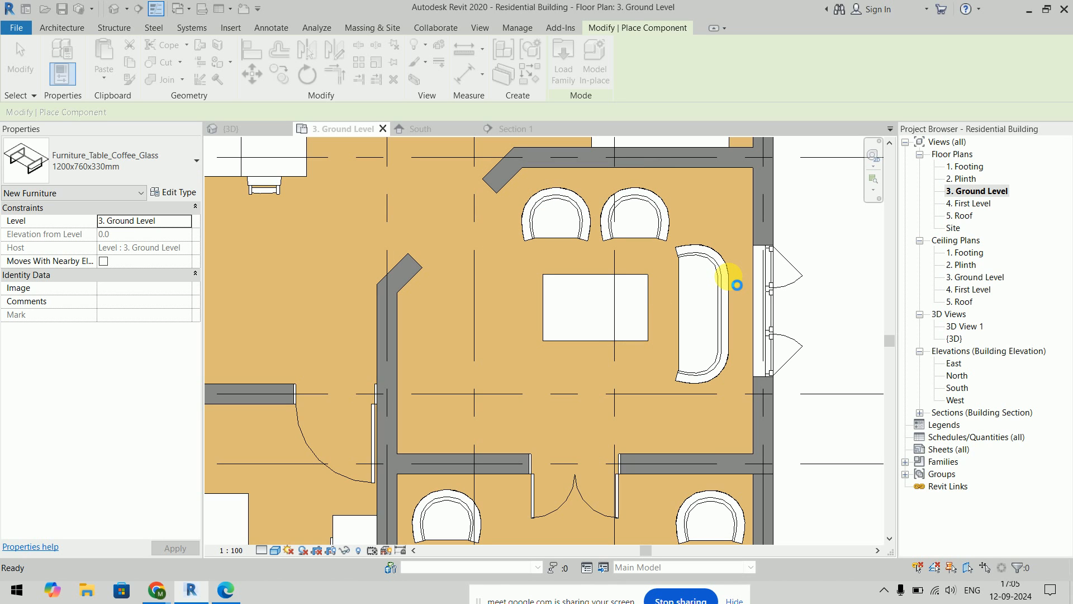
key("Escape")
key("Escape")
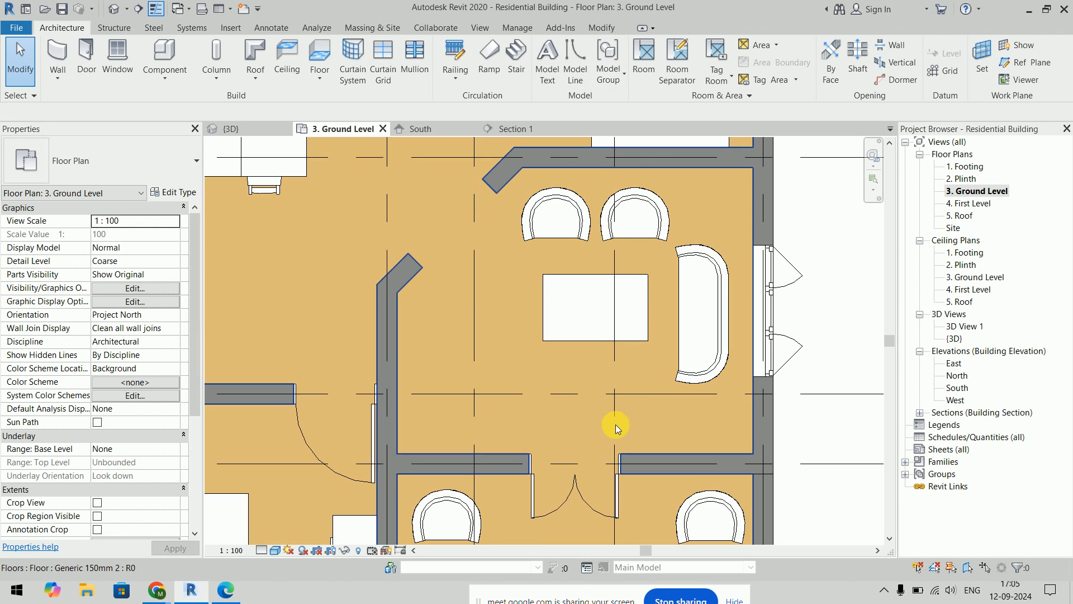
Step: Compare the Furniture_TV_Plasma family in the UK library's Furniture Devices folder with the television in the workbook's living room figure
key("alt+Tab")
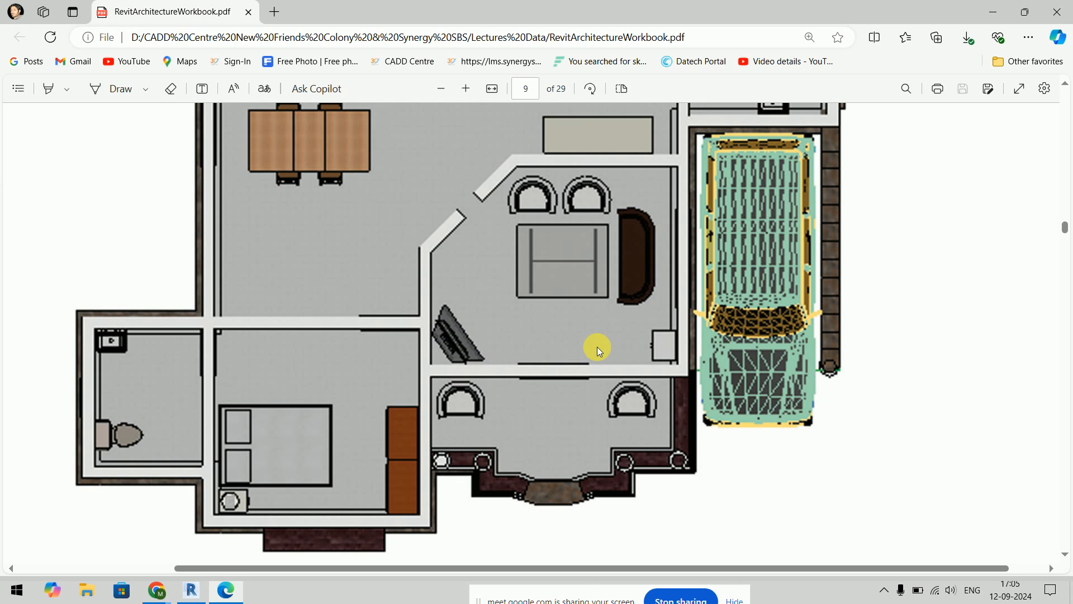
key("alt+Tab")
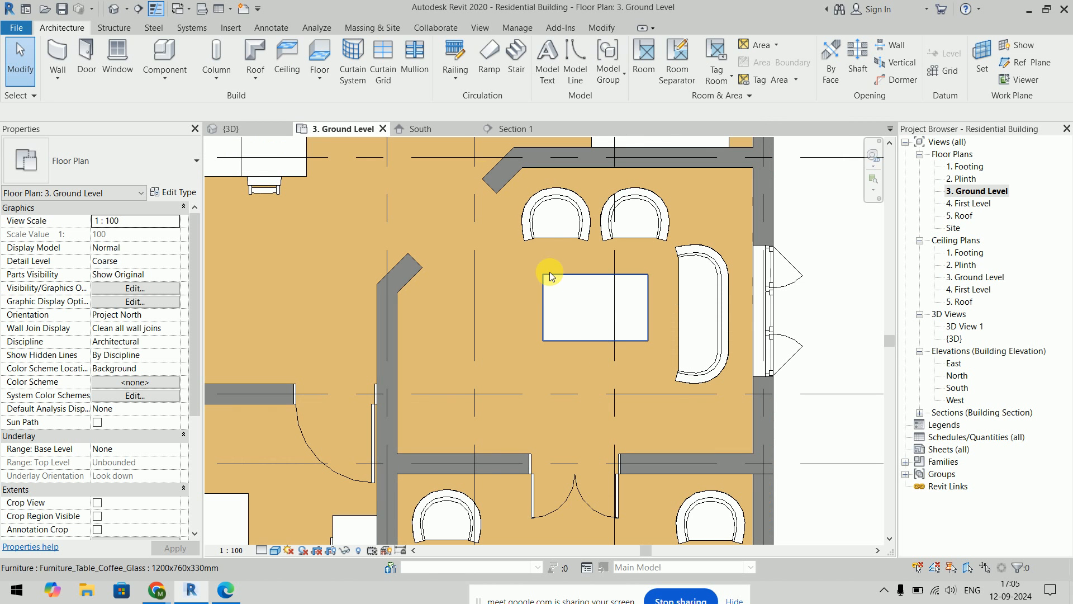
left_click(173, 53)
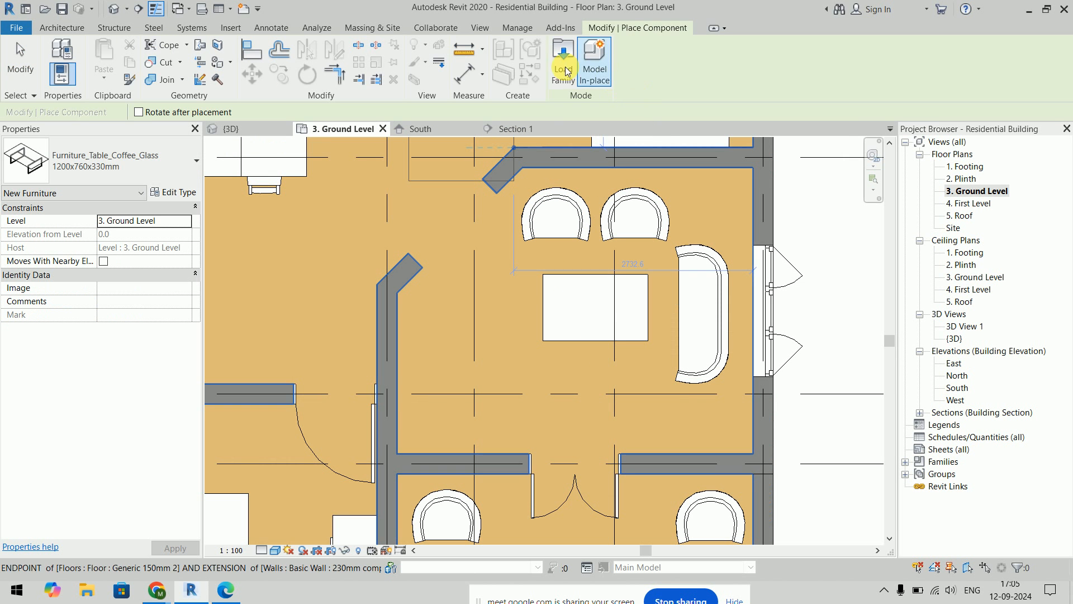
left_click(565, 60)
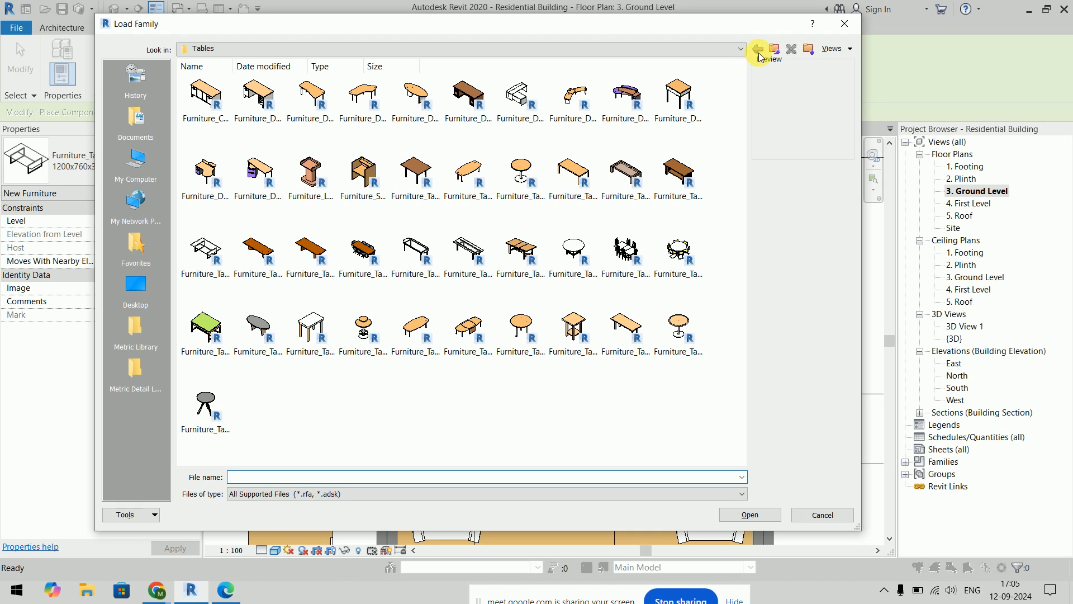
left_click(775, 49)
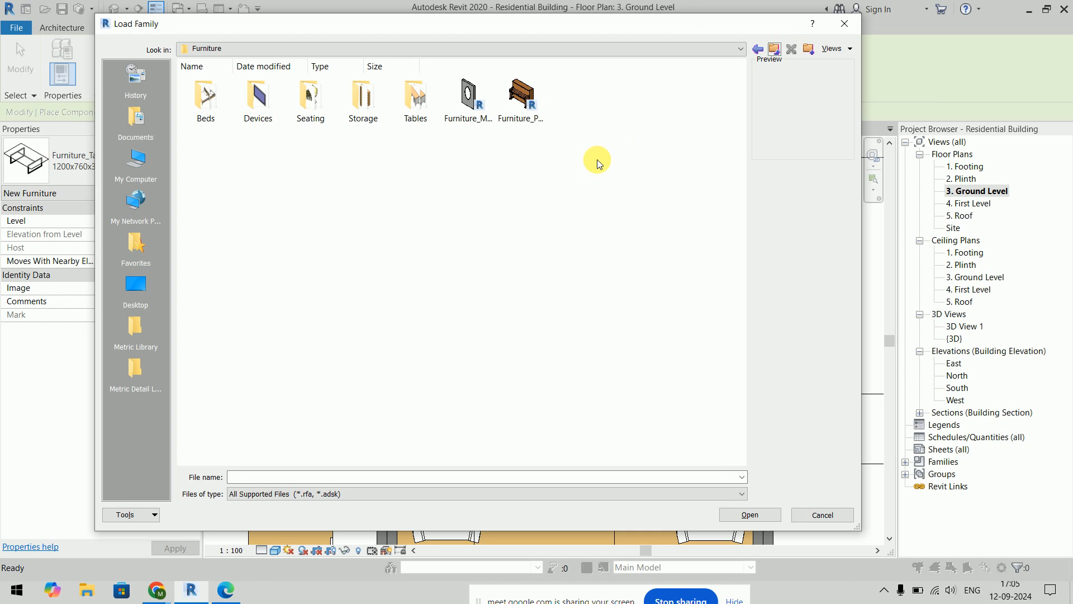
double_click(258, 98)
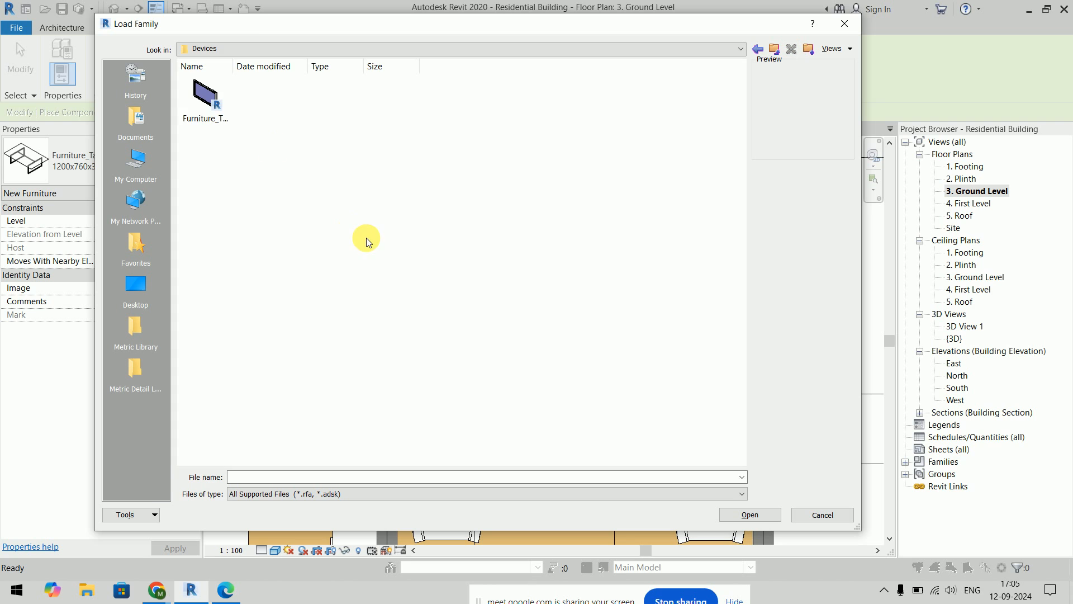
left_click(207, 115)
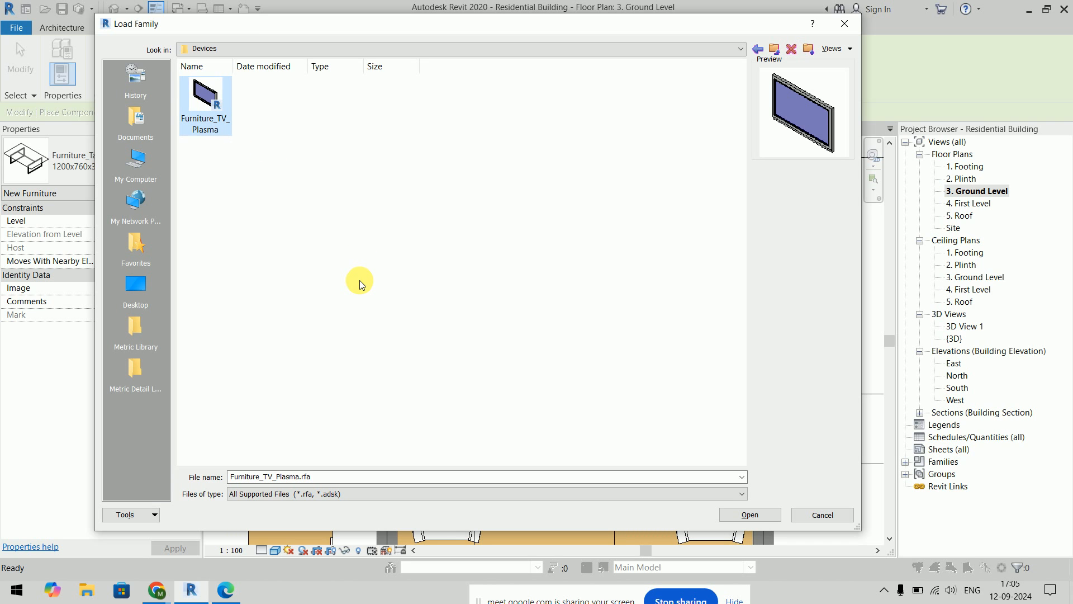
key("alt+Tab")
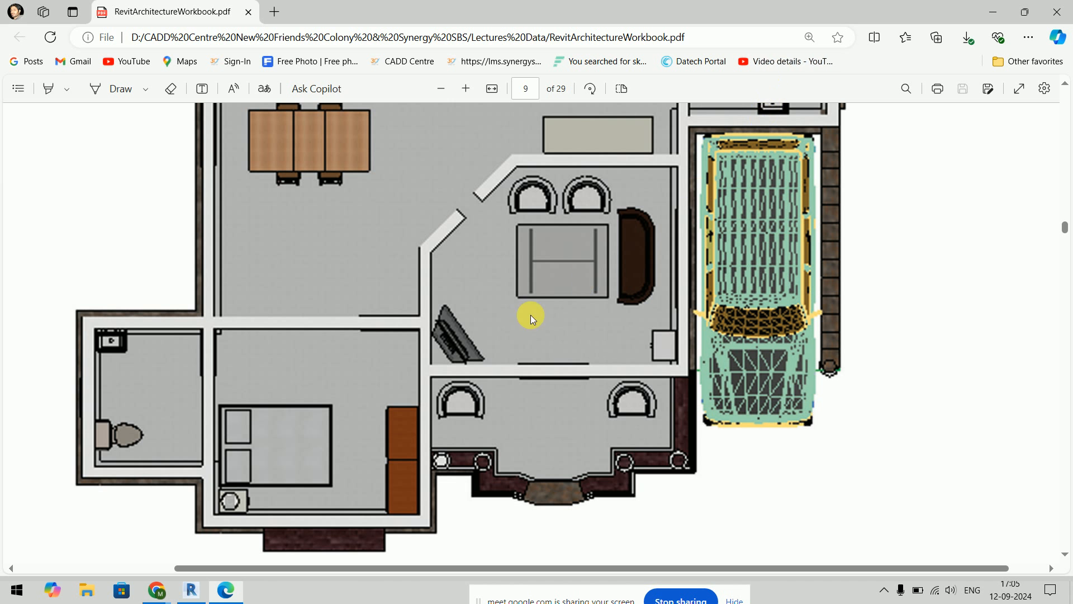
key("alt+Tab")
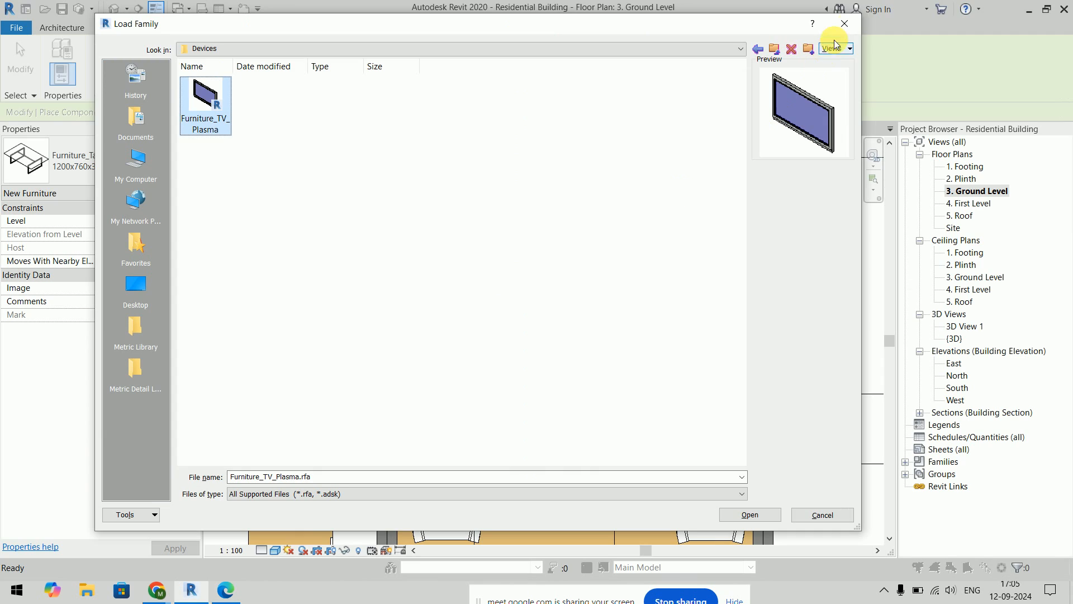
Step: Load the M_TV Stand family from the US Metric library's Furniture folder
left_click(775, 50)
left_click(774, 50)
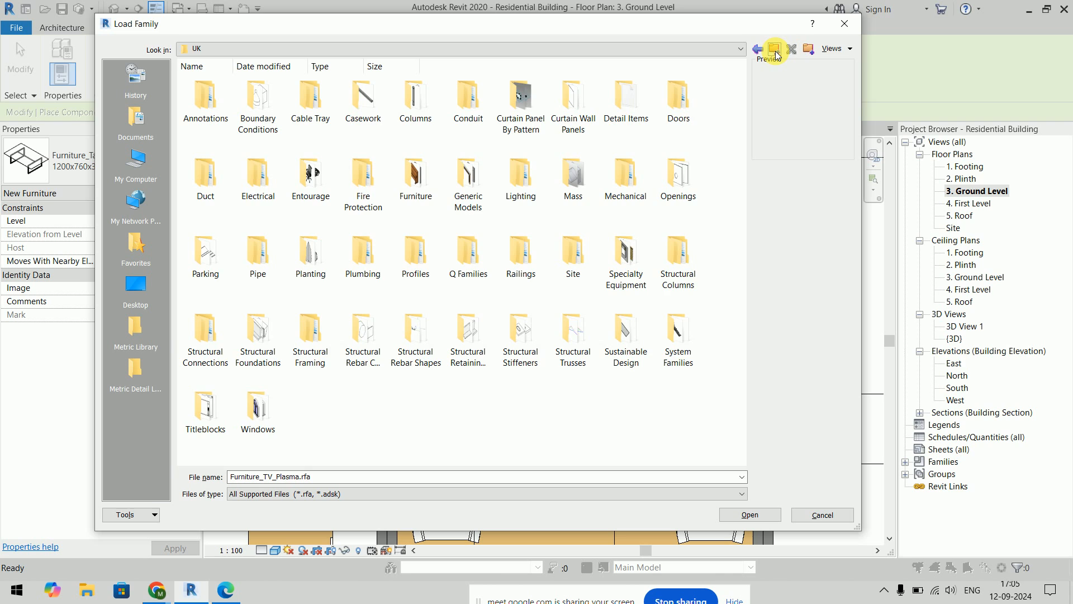
left_click(774, 50)
double_click(458, 105)
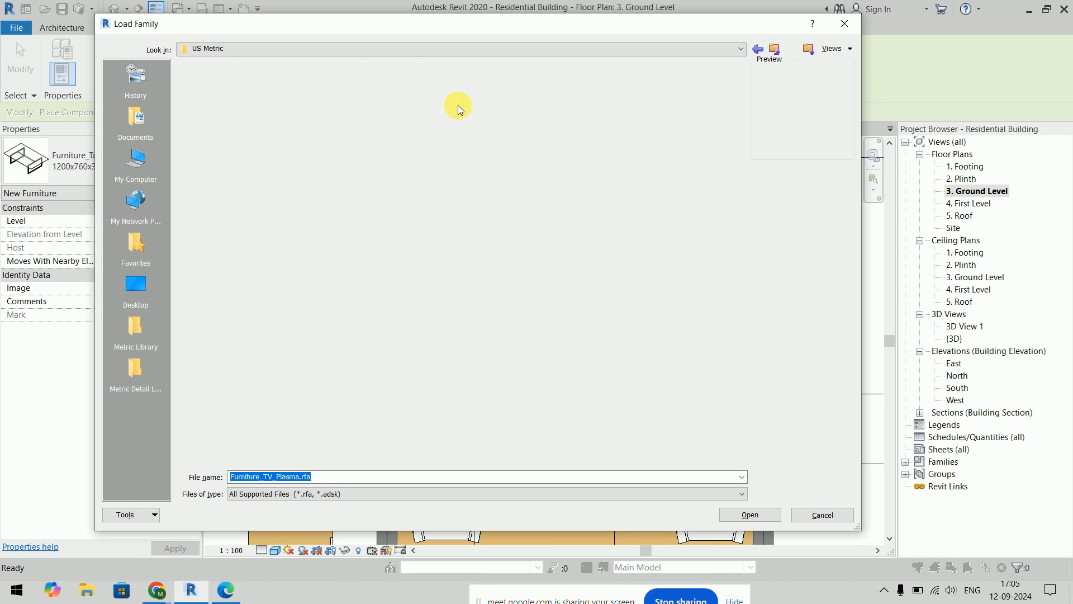
double_click(405, 191)
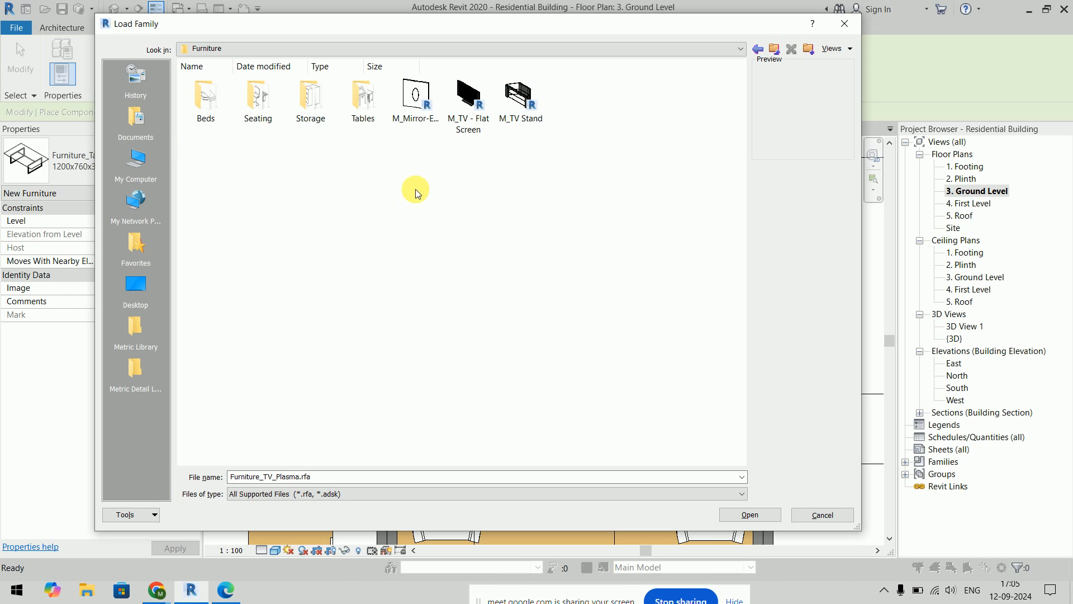
left_click(476, 112)
left_click(515, 122)
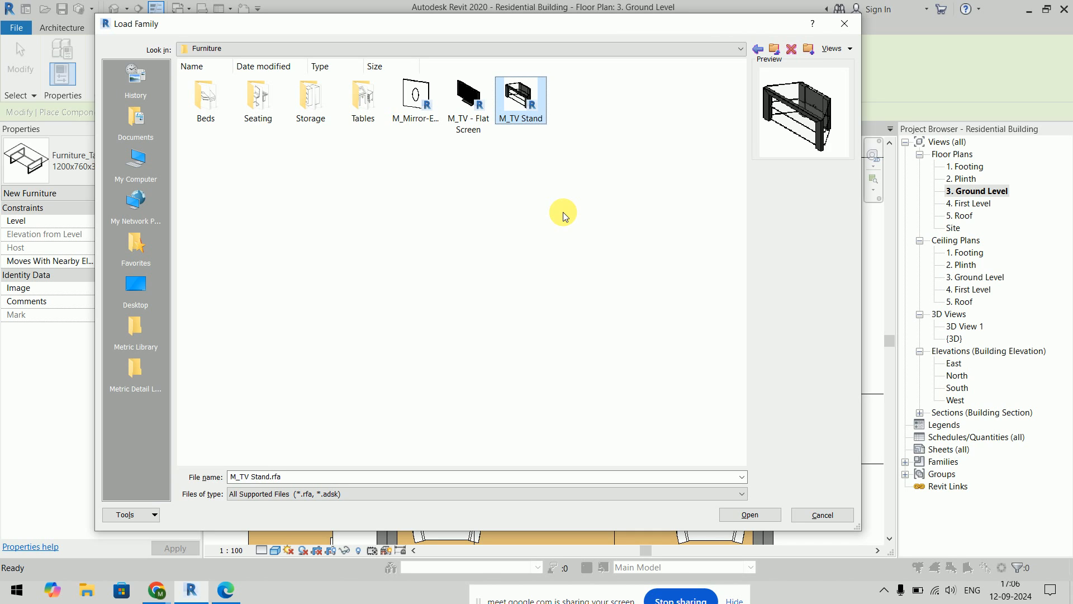
left_click(727, 513)
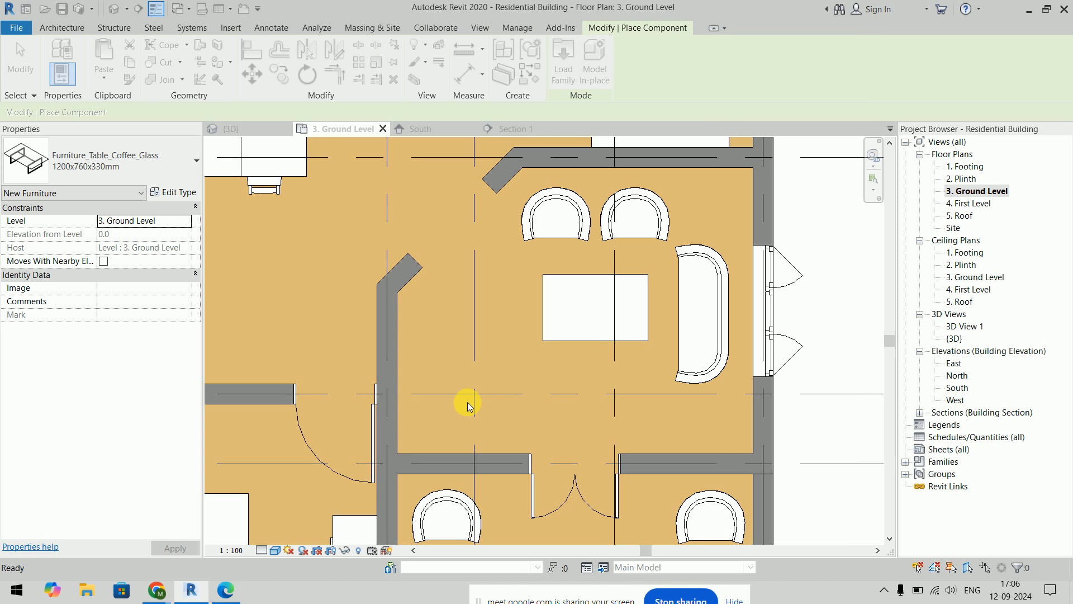
Step: Place the TV stand beside the living room's inner side wall near the double door, with its wide front facing the sofa
scroll(447, 305, "up", 3)
key("space")
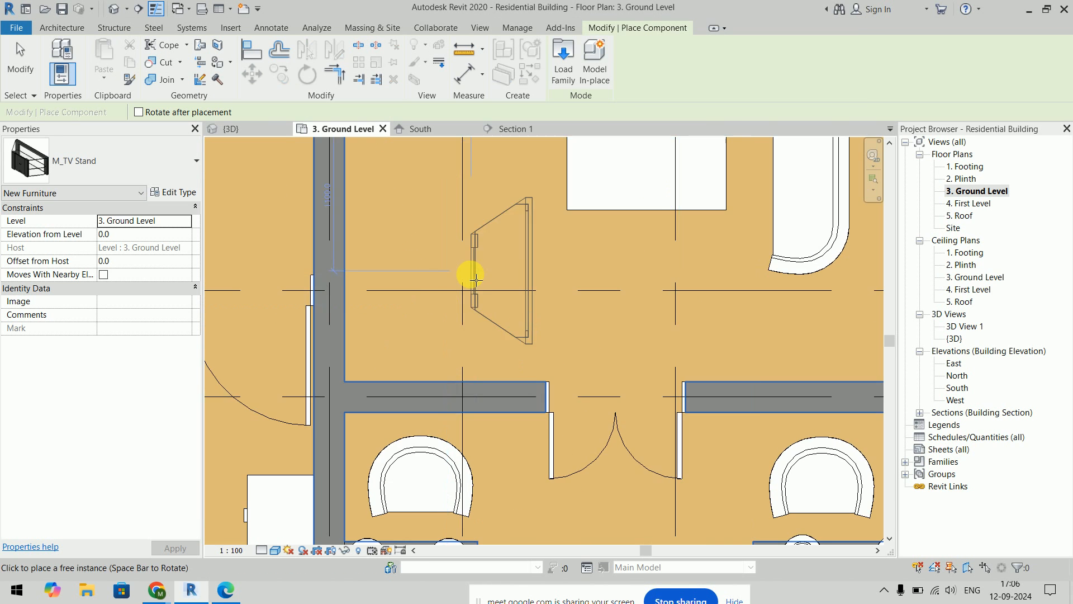
key("space")
key("space")
key("space")
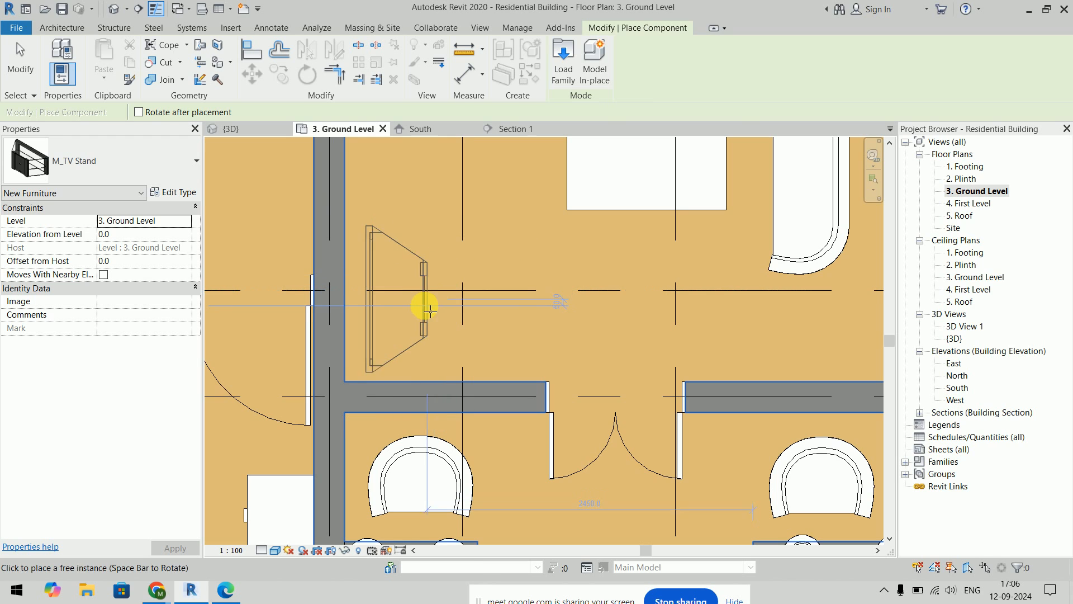
key("space")
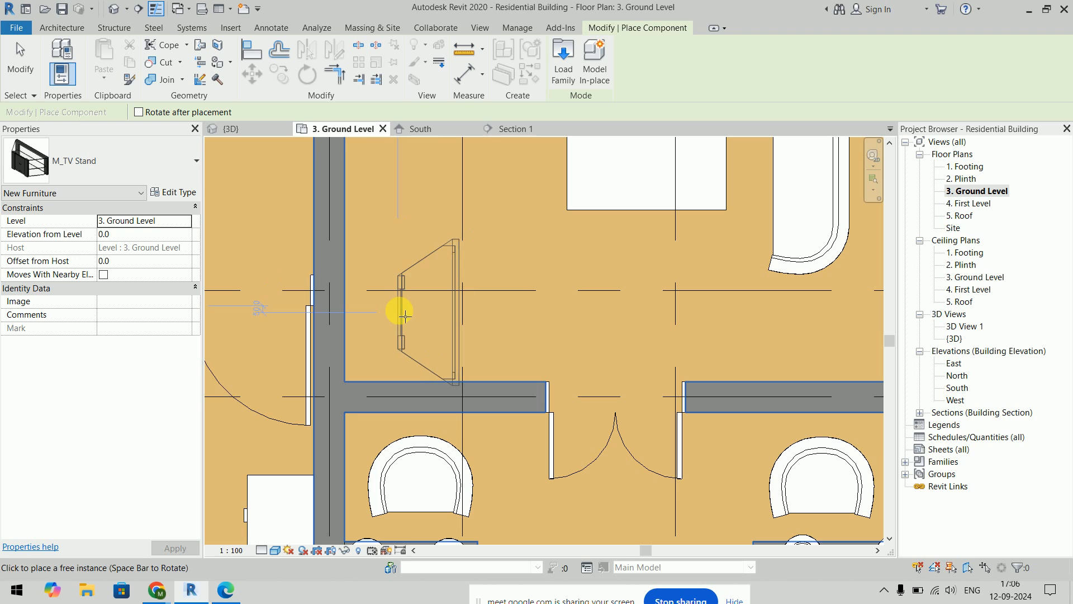
left_click(388, 300)
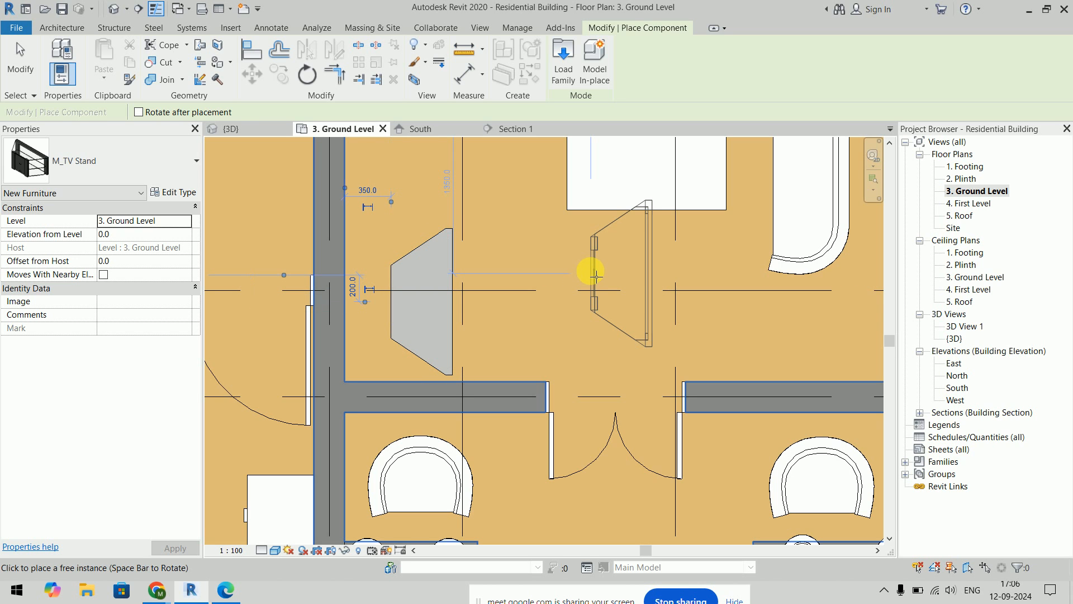
key("Escape")
Step: Rotate the TV stand 45° counterclockwise about its centre
left_click(447, 261)
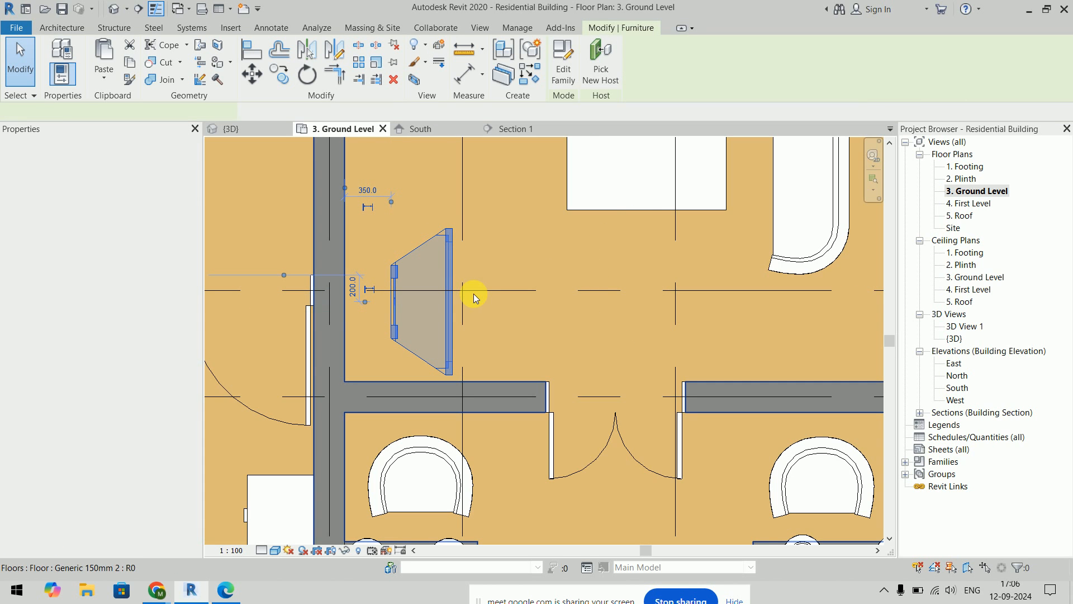
left_click(307, 74)
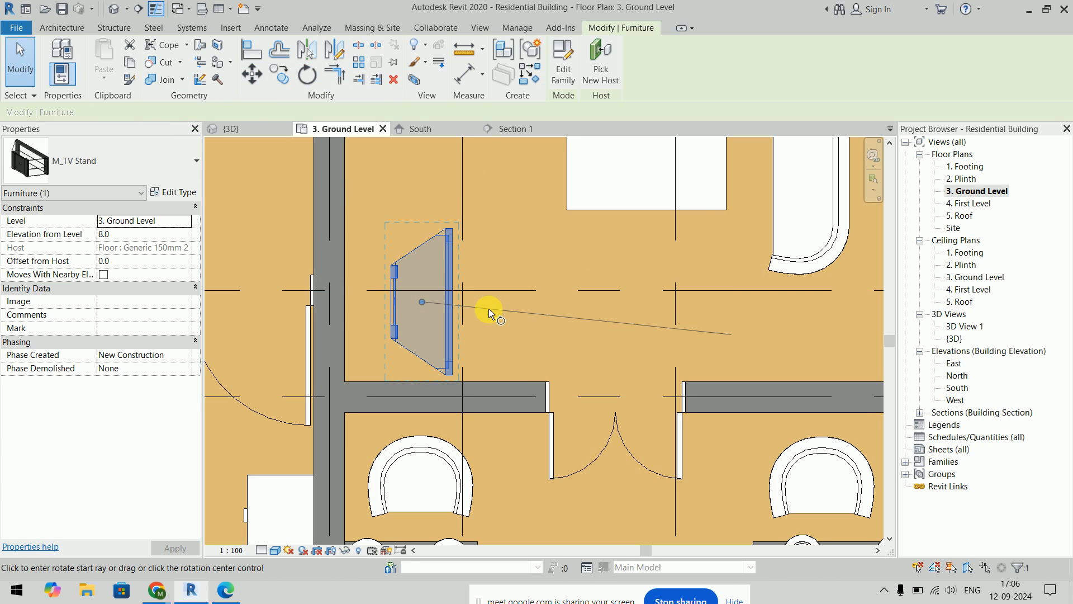
left_click(518, 303)
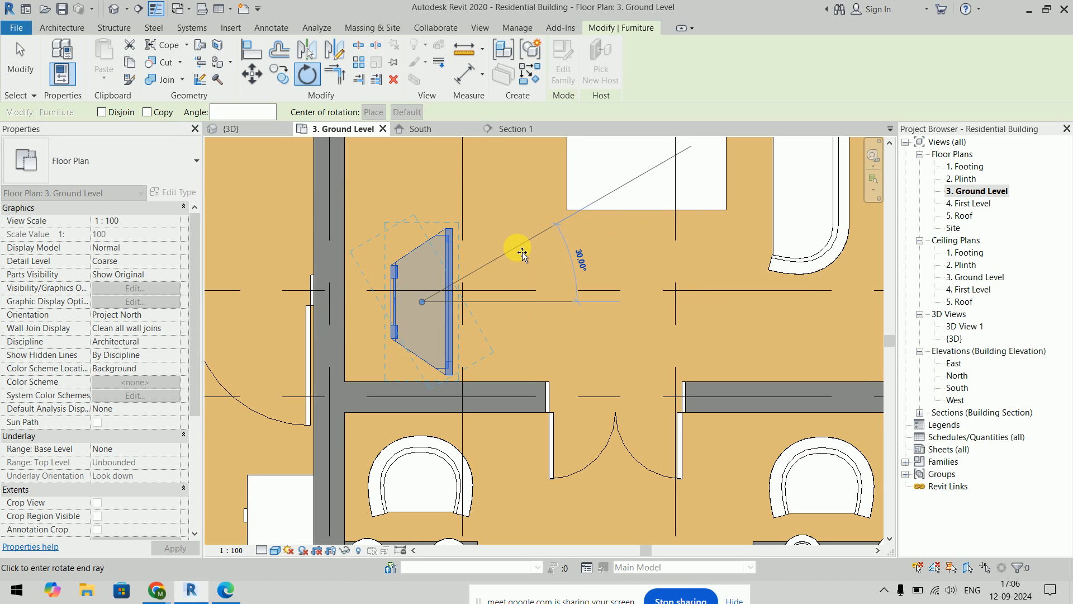
type("45")
key("Return")
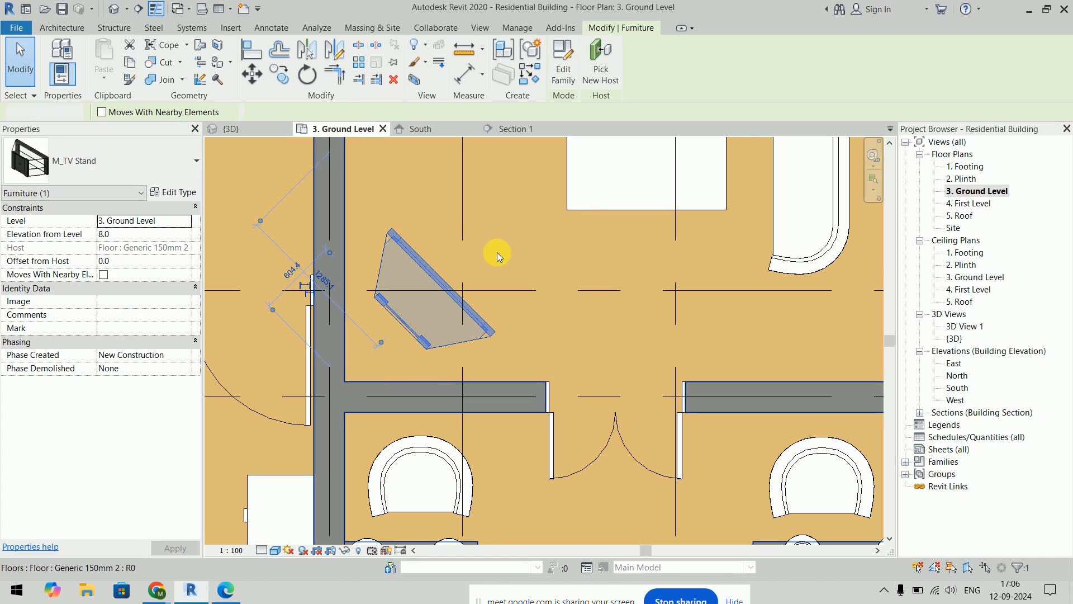
Step: Move the rotated TV stand diagonally into the living room corner so its rear edges sit close against both walls
left_click(498, 253)
scroll(407, 307, "up", 3)
left_click_drag(432, 257, 396, 298)
scroll(579, 327, "up", 2)
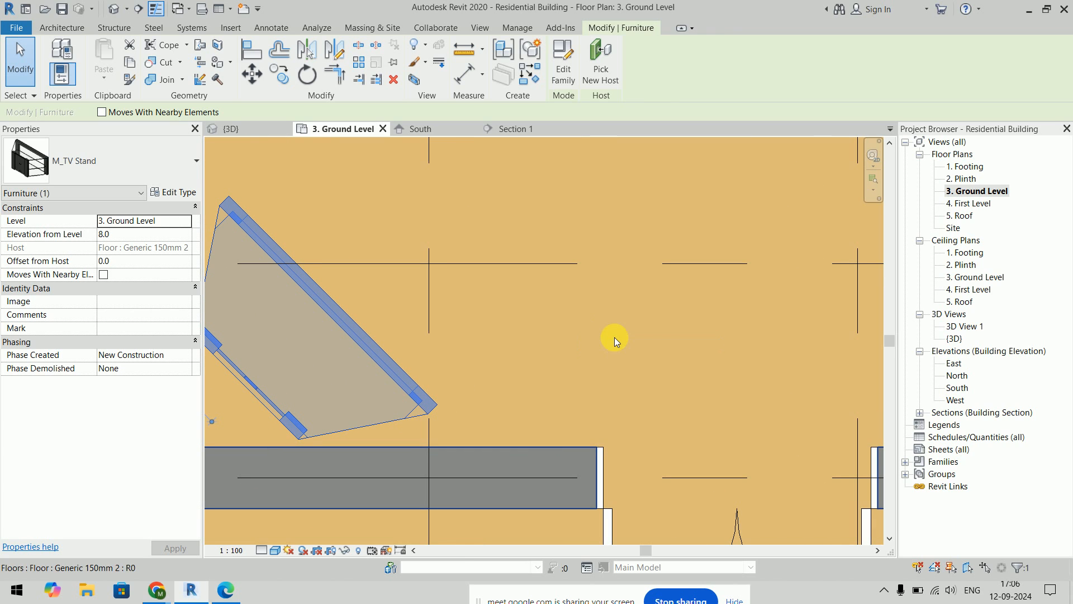
middle_click_drag(627, 341, 663, 352)
key("Right")
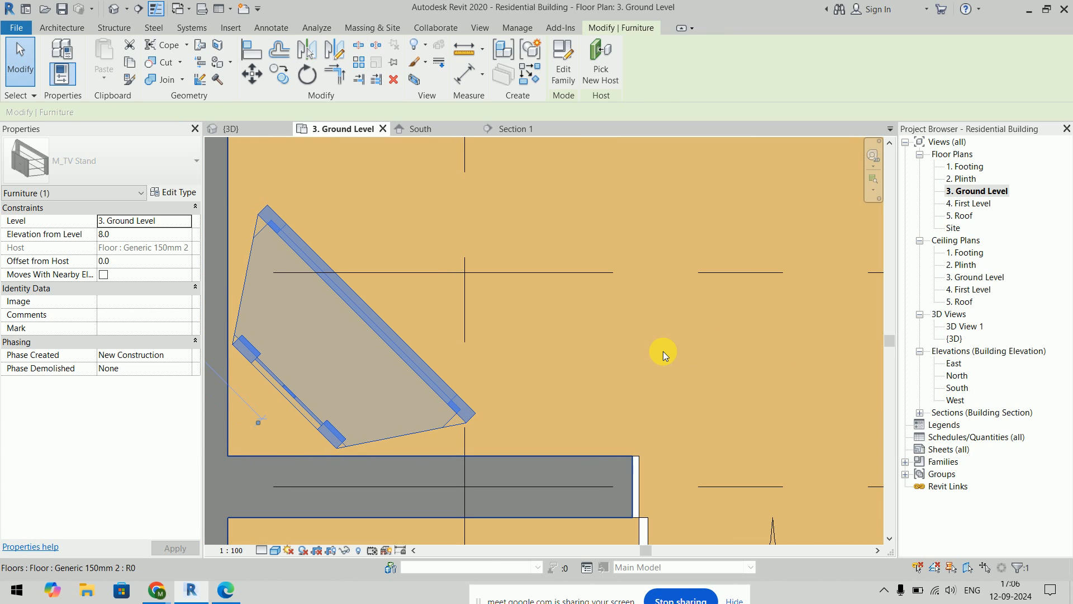
key("Down")
key("Down")
key("Left")
key("Left")
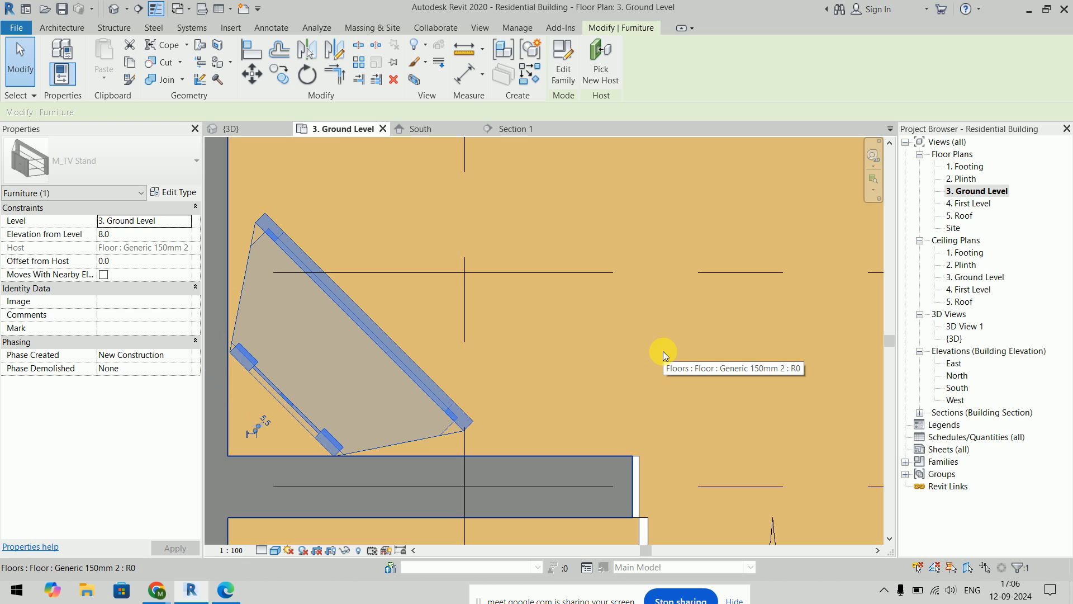
key("Down")
key("Right")
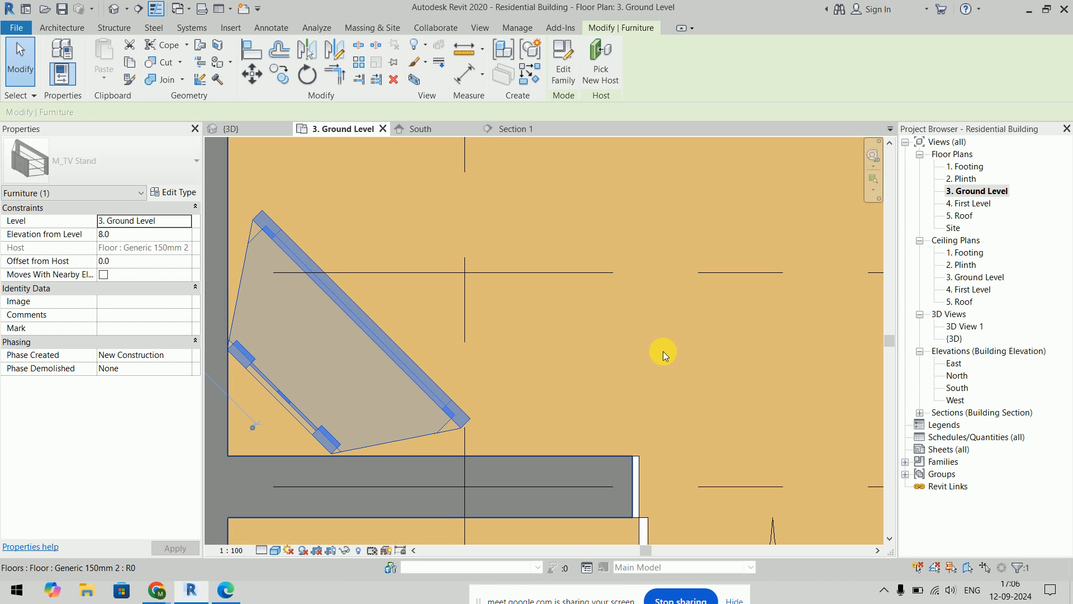
key("Up")
key("Escape")
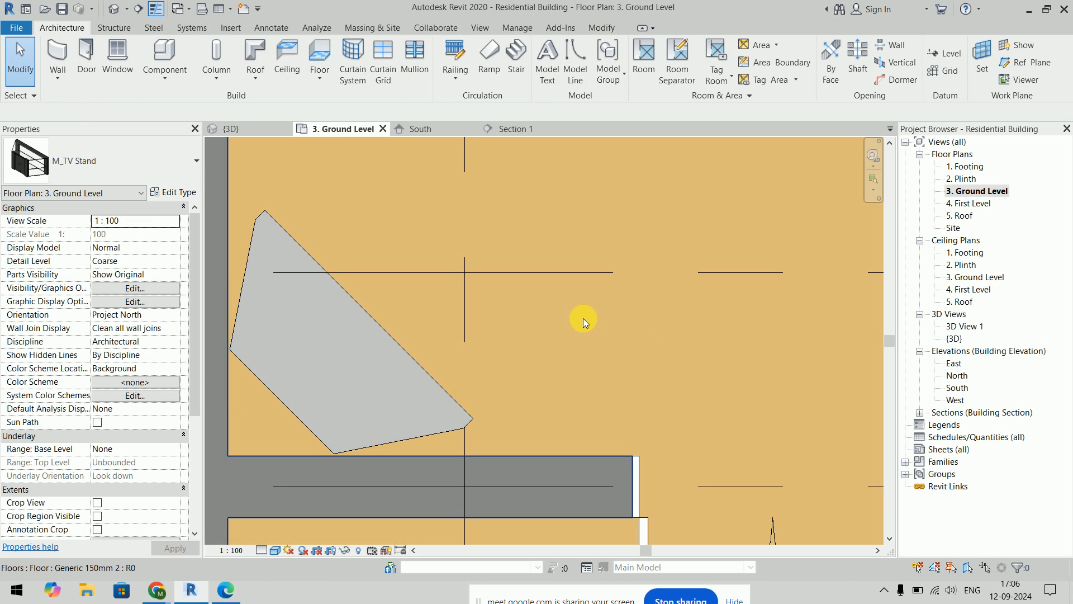
Step: Load the M_TV - Flat Screen family from the US Metric library's Furniture folder
left_click(164, 54)
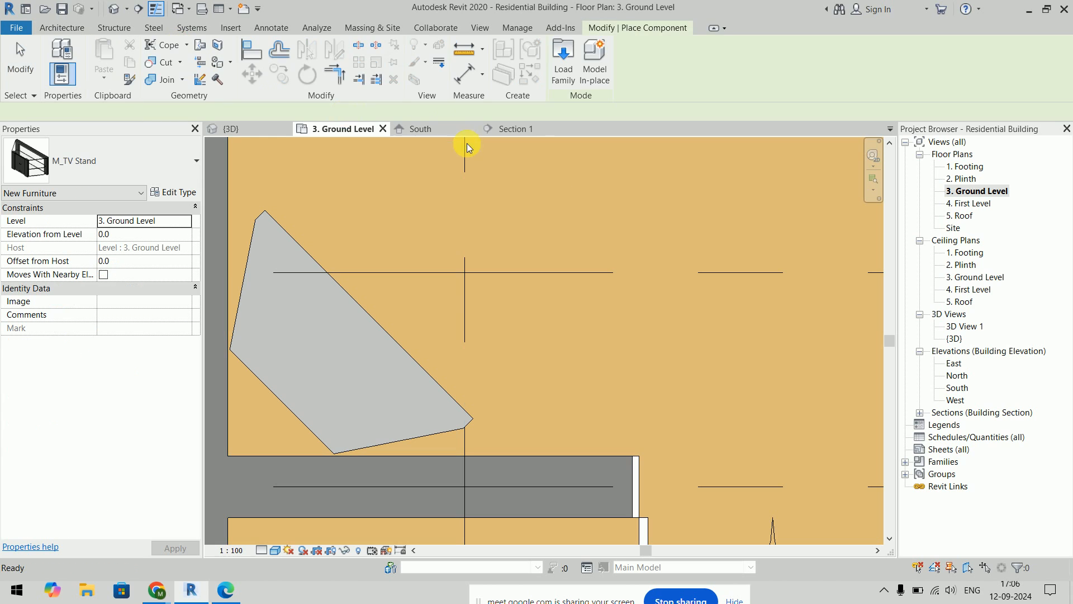
left_click(564, 62)
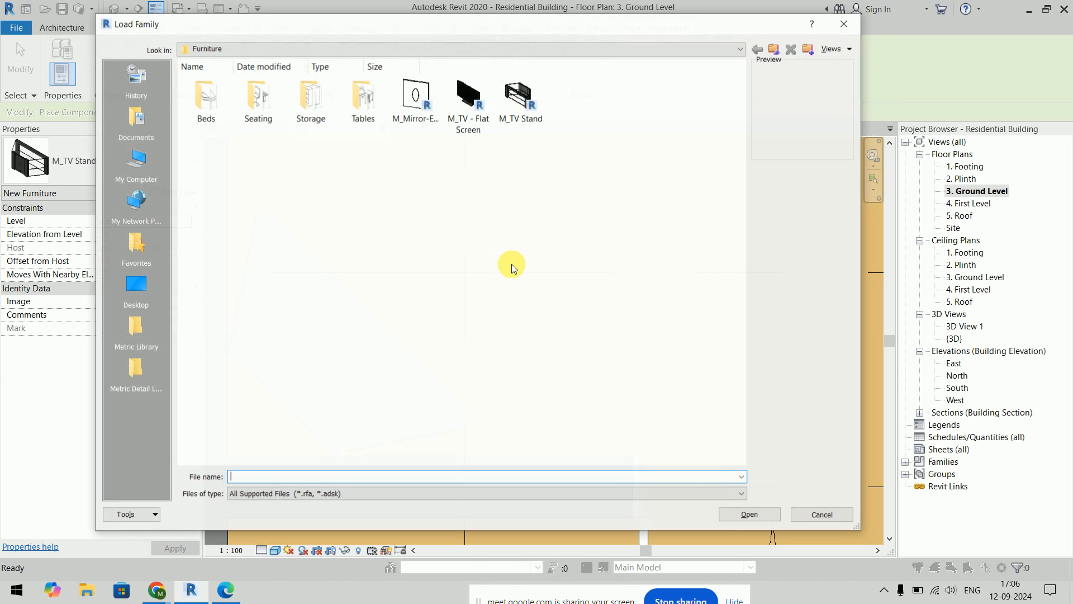
left_click(469, 99)
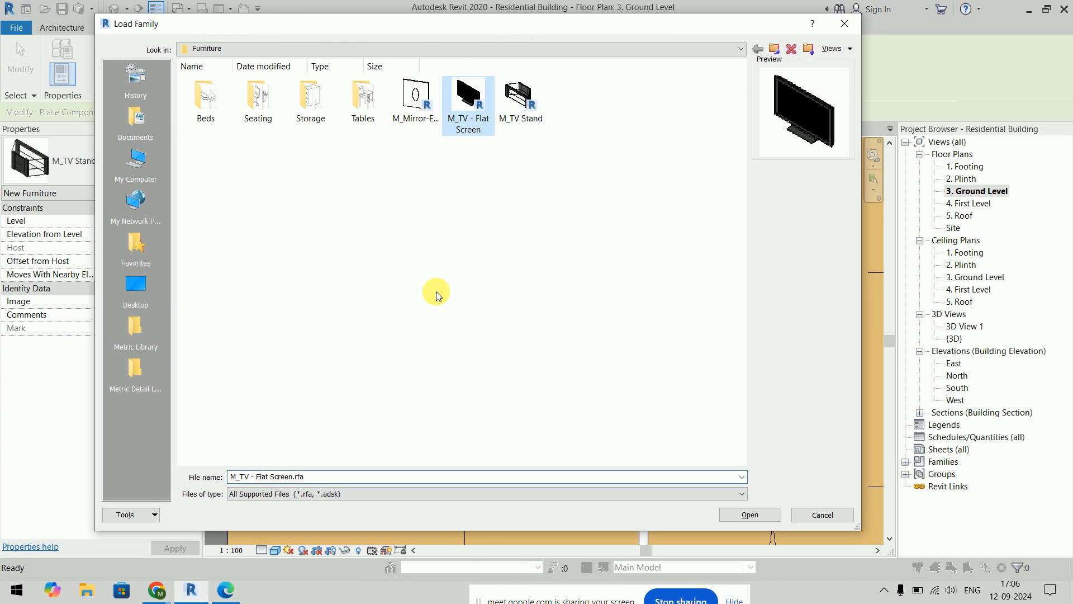
left_click(745, 514)
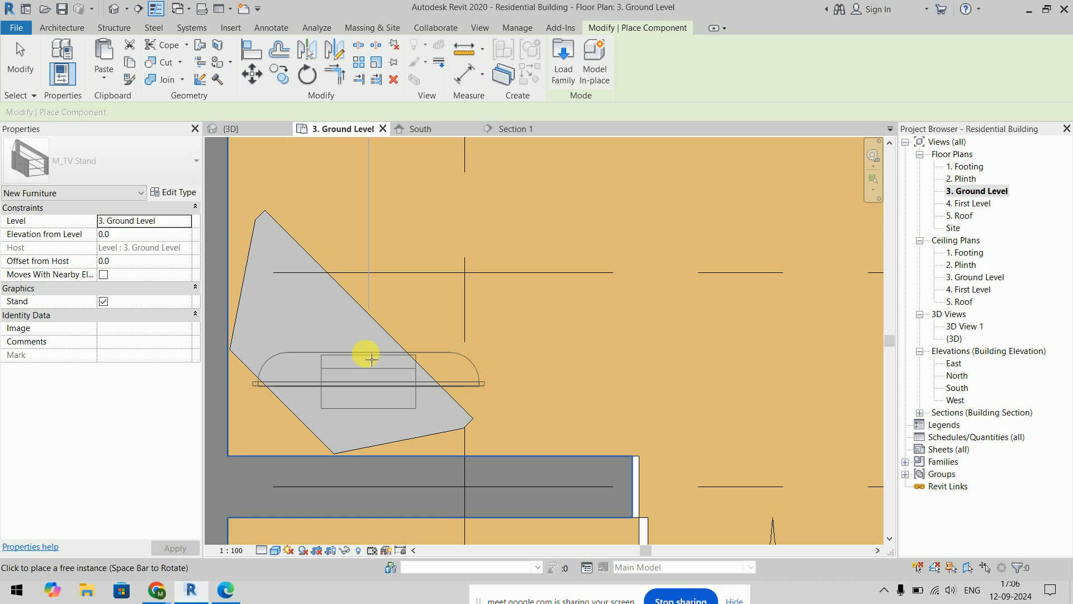
Step: Place the 0810mm flat screen television centred on the TV stand, turned parallel to its diagonal front
key("space")
key("space")
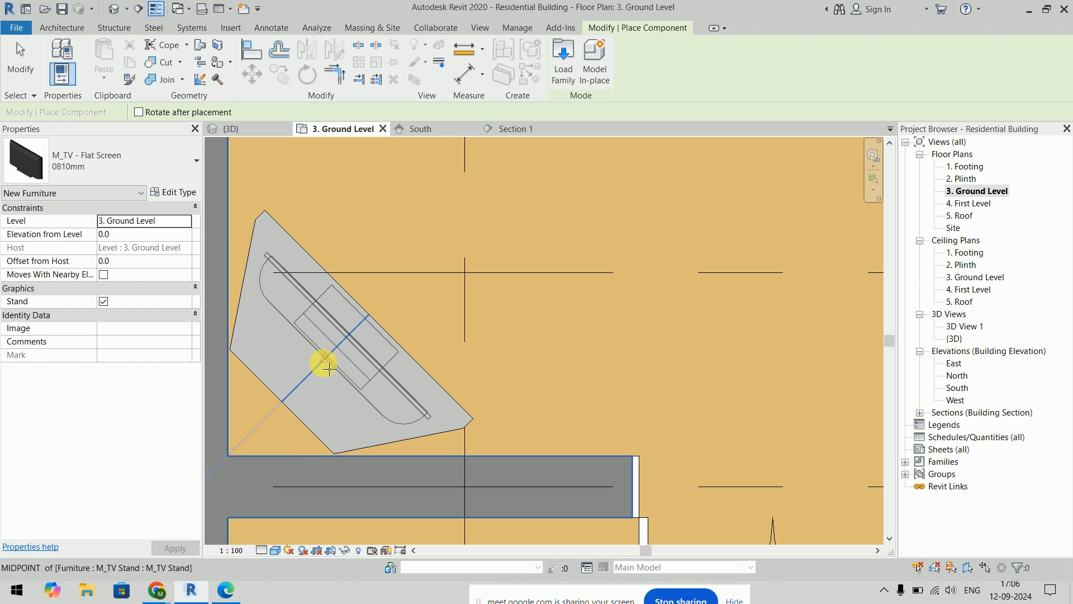
left_click(329, 368)
key("Escape")
key("Escape")
scroll(570, 336, "down", 3)
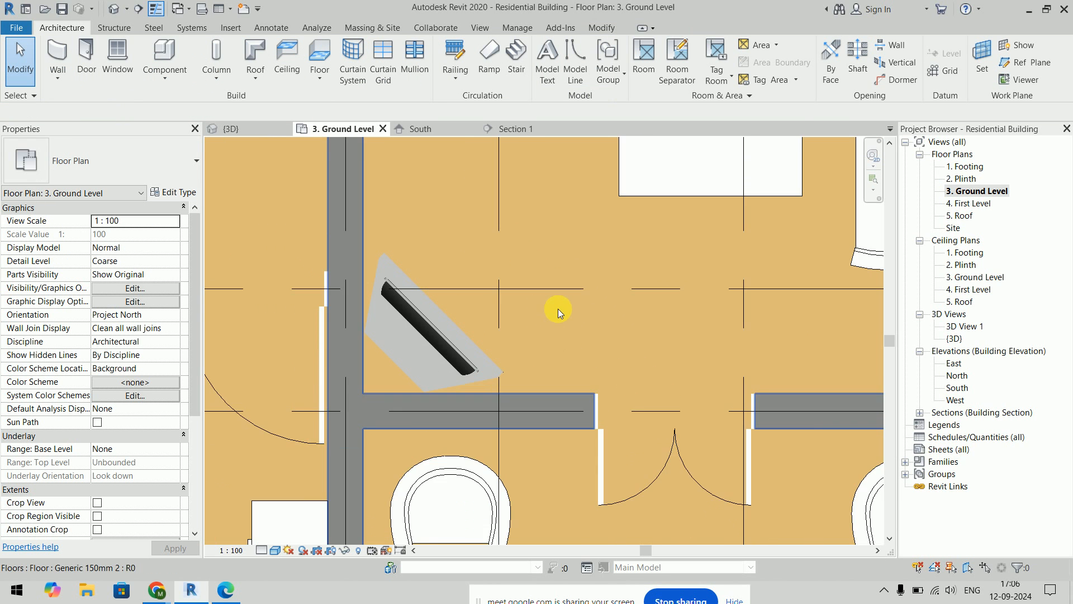
scroll(558, 308, "down", 2)
scroll(371, 287, "down", 2)
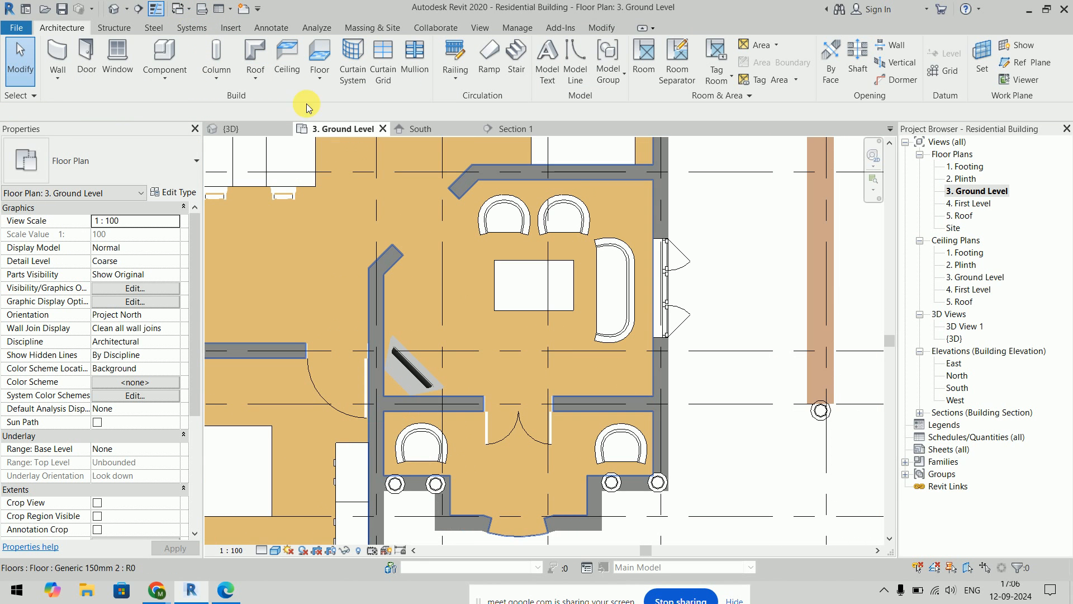
Step: Draw a 45° building section diagonally across the living room in front of the television and flip it to look toward the TV corner
left_click(138, 9)
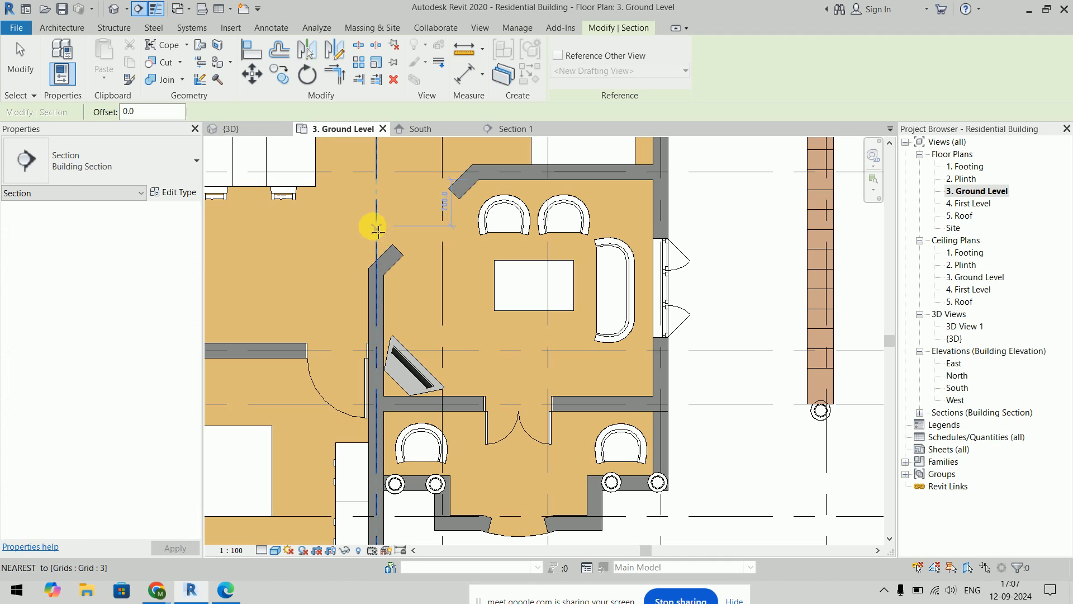
left_click(377, 230)
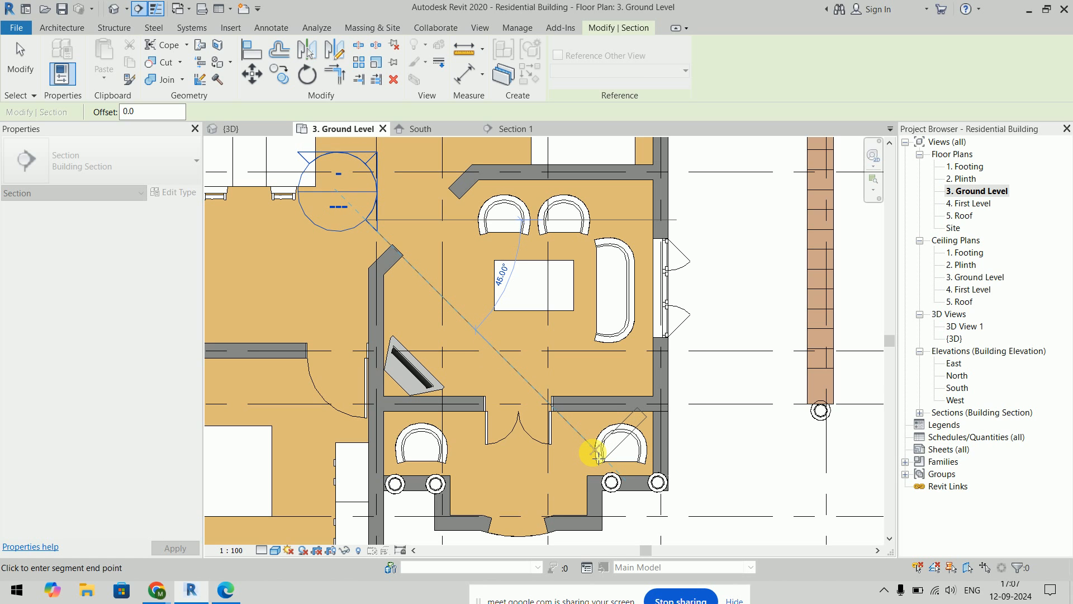
left_click(596, 453)
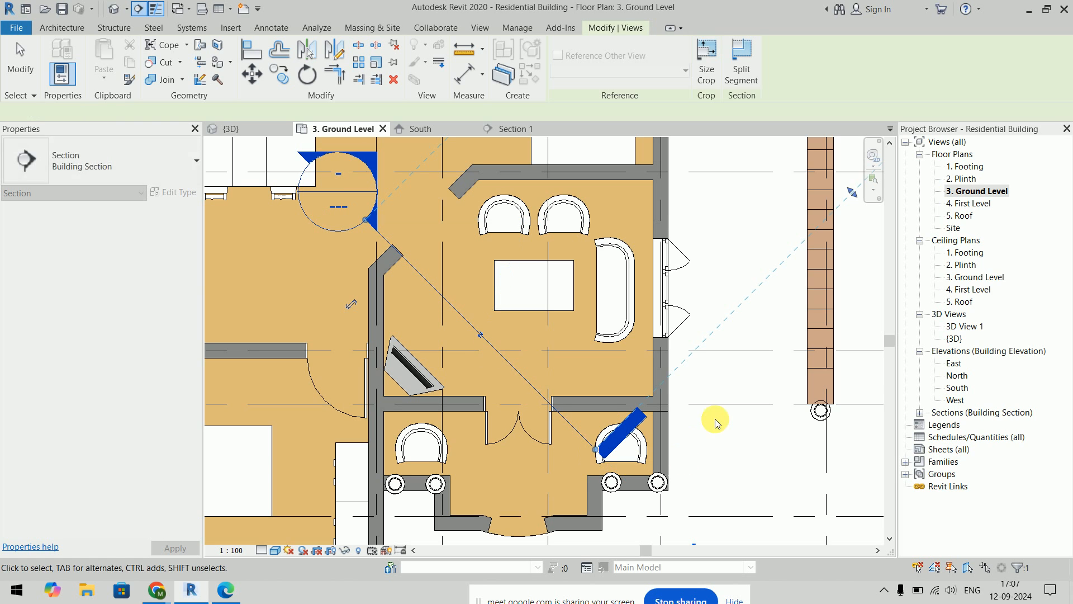
scroll(713, 418, "down", 2)
left_click(474, 337)
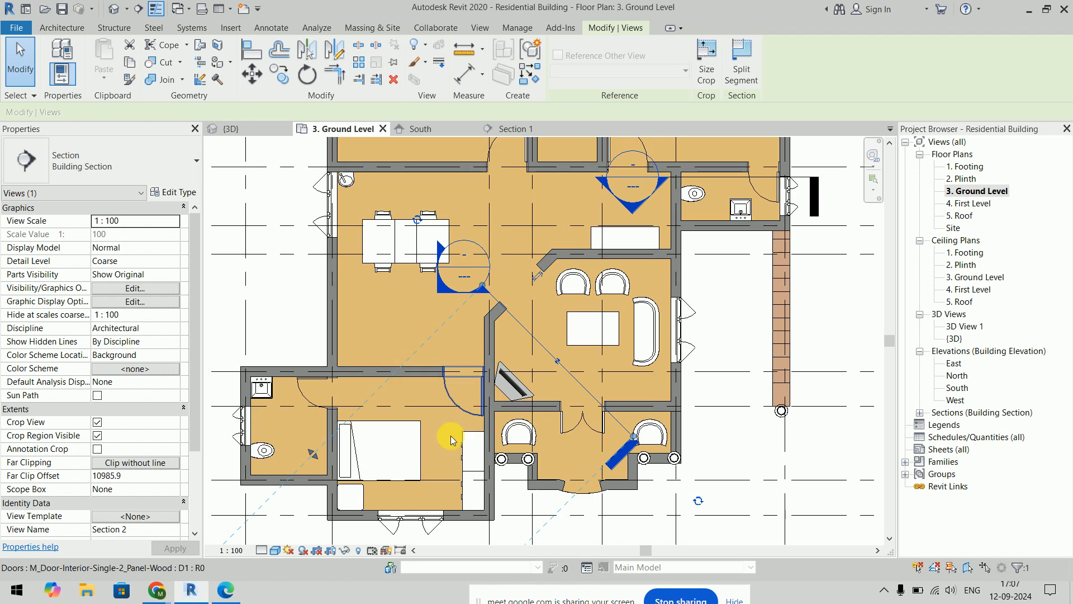
Step: Shorten the new section's view depth to about 2248 mm, ending just beyond the TV corner
scroll(313, 472, "down", 2)
middle_click_drag(332, 433, 347, 347)
scroll(348, 348, "down", 1)
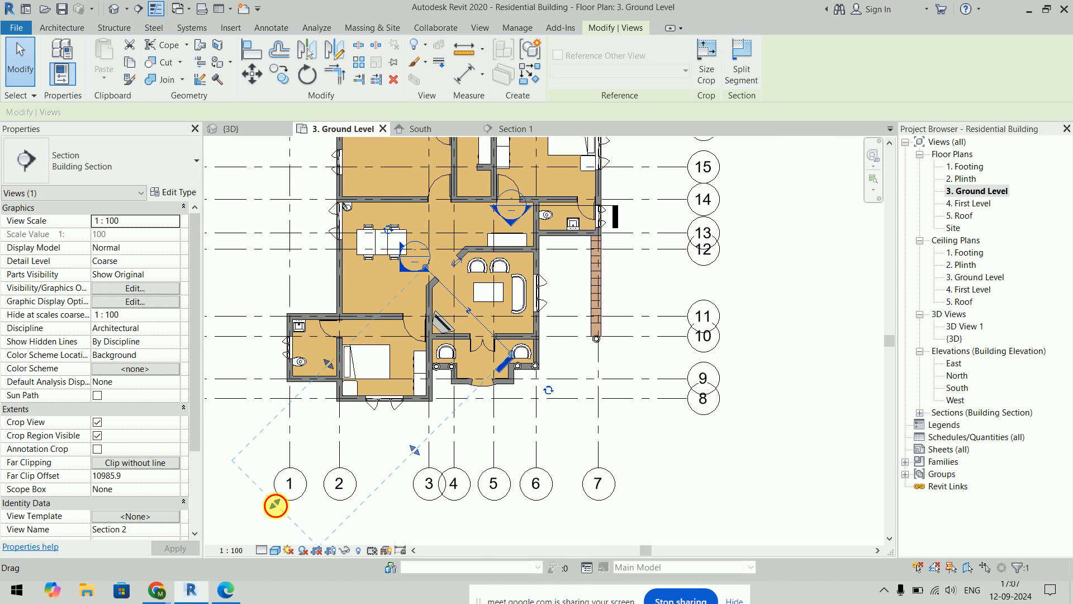
left_click_drag(281, 497, 424, 347)
scroll(443, 330, "up", 2)
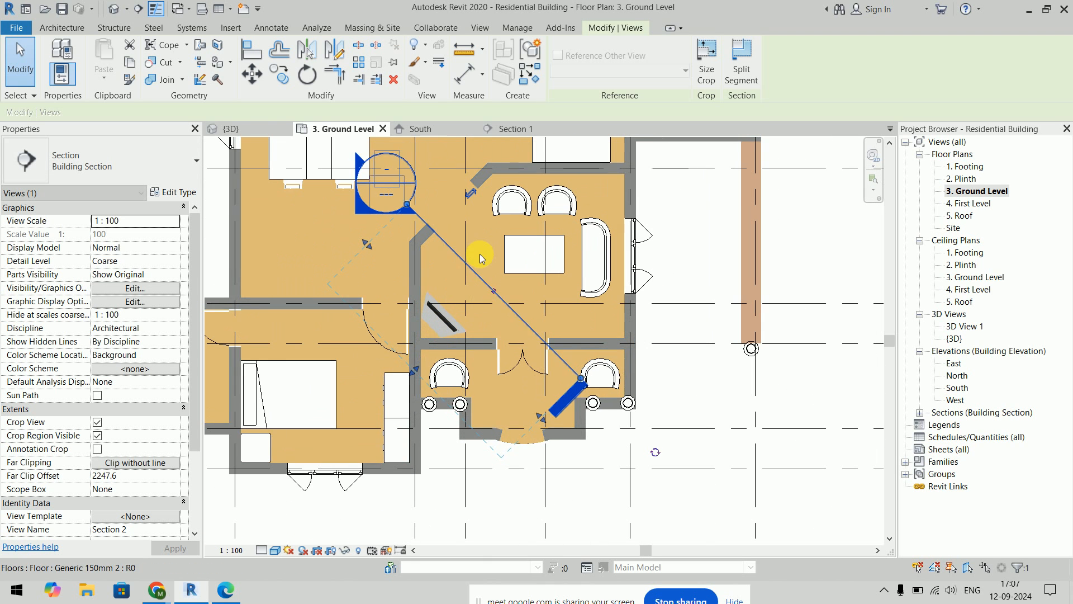
Step: Open the new diagonal section view and switch it to a shaded visual style to inspect the television and stand
right_click(468, 270)
left_click(519, 329)
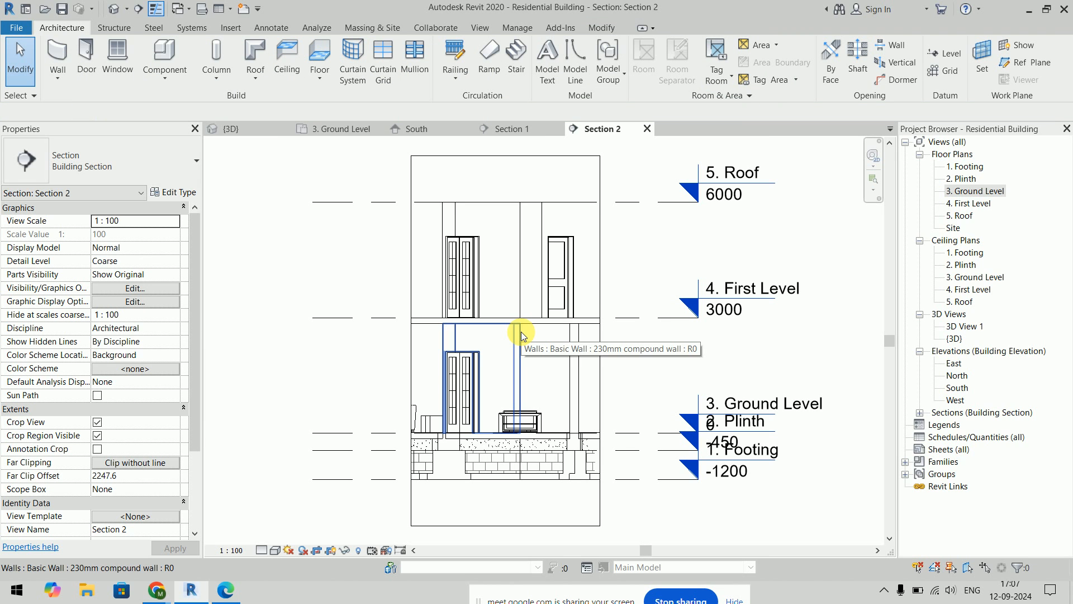
scroll(541, 438, "up", 4)
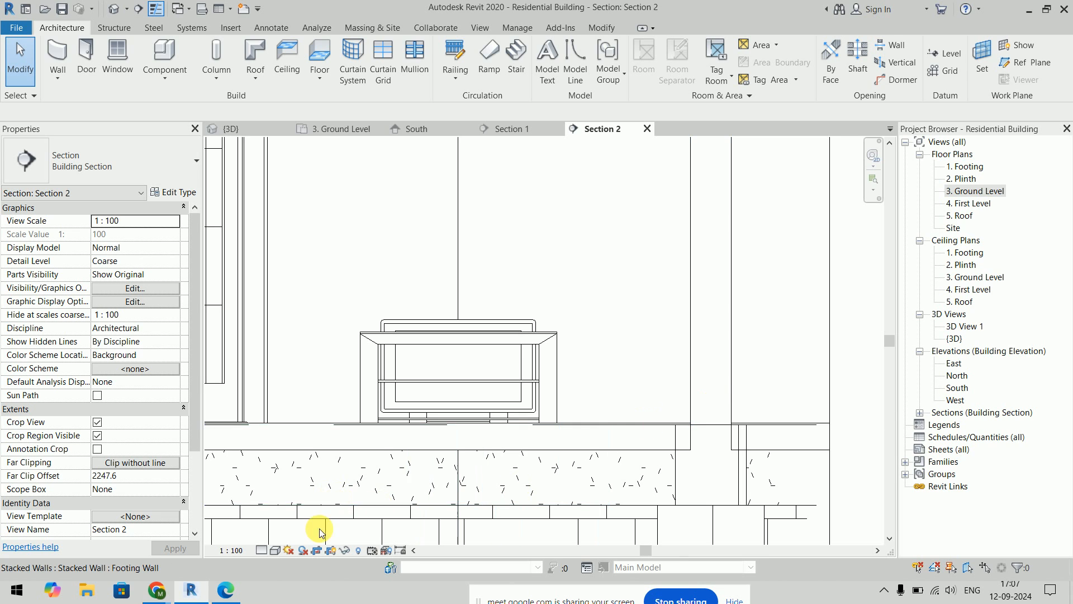
left_click(275, 550)
left_click(305, 492)
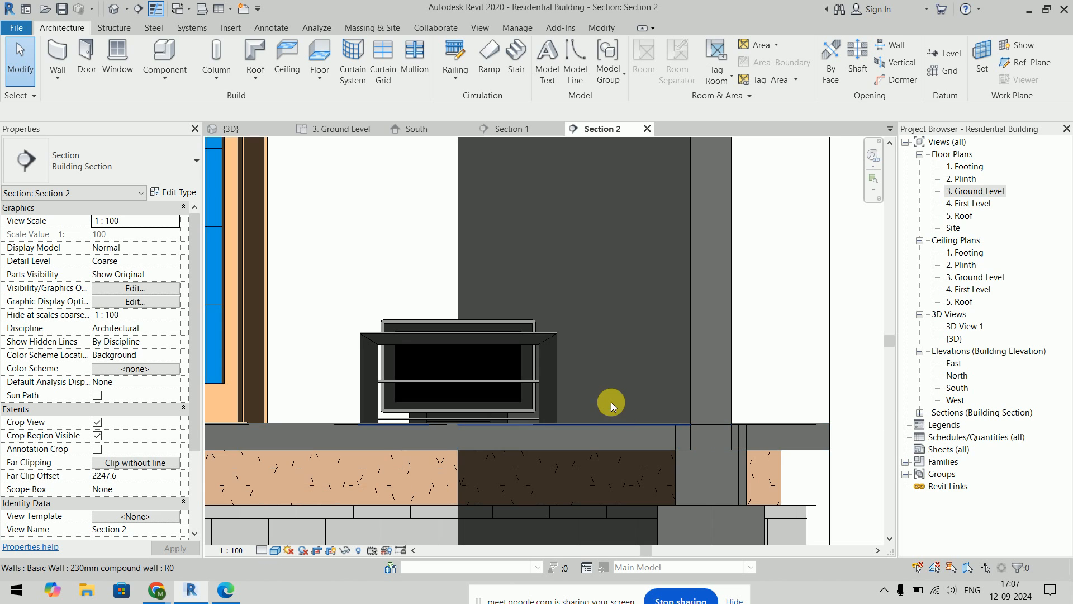
scroll(613, 398, "up", 3)
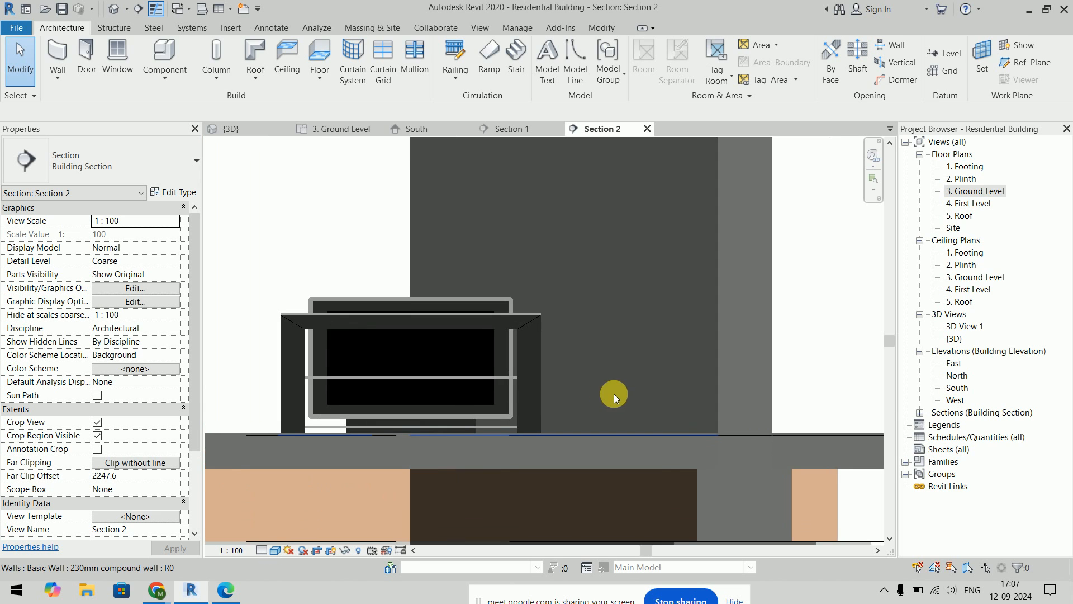
Step: Raise the flat screen television above the TV stand by setting its elevation from level to 500 mm
left_click(472, 296)
left_click(151, 239)
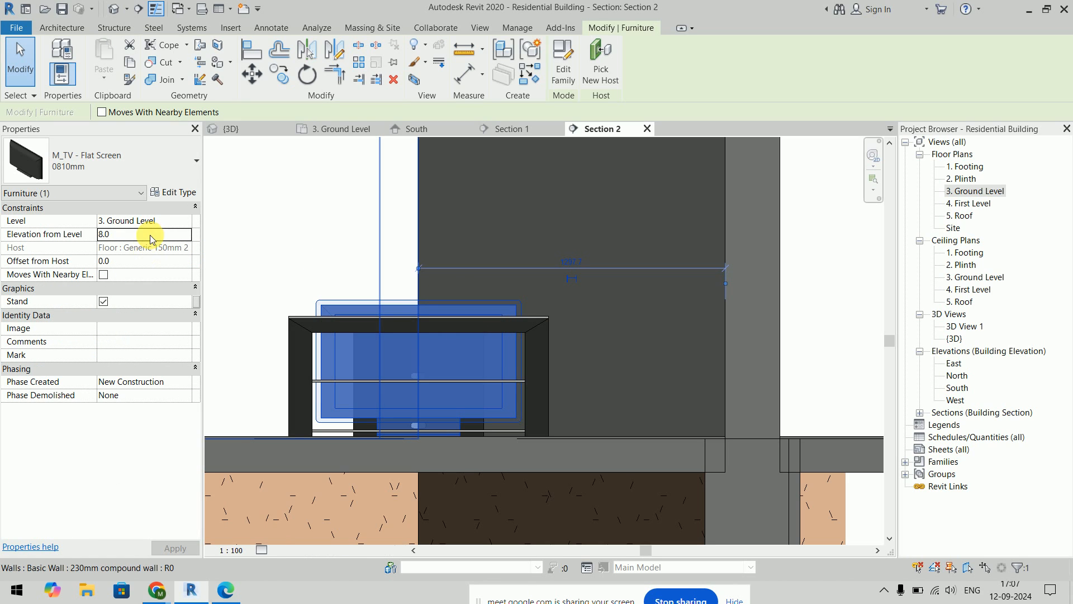
left_click(152, 235)
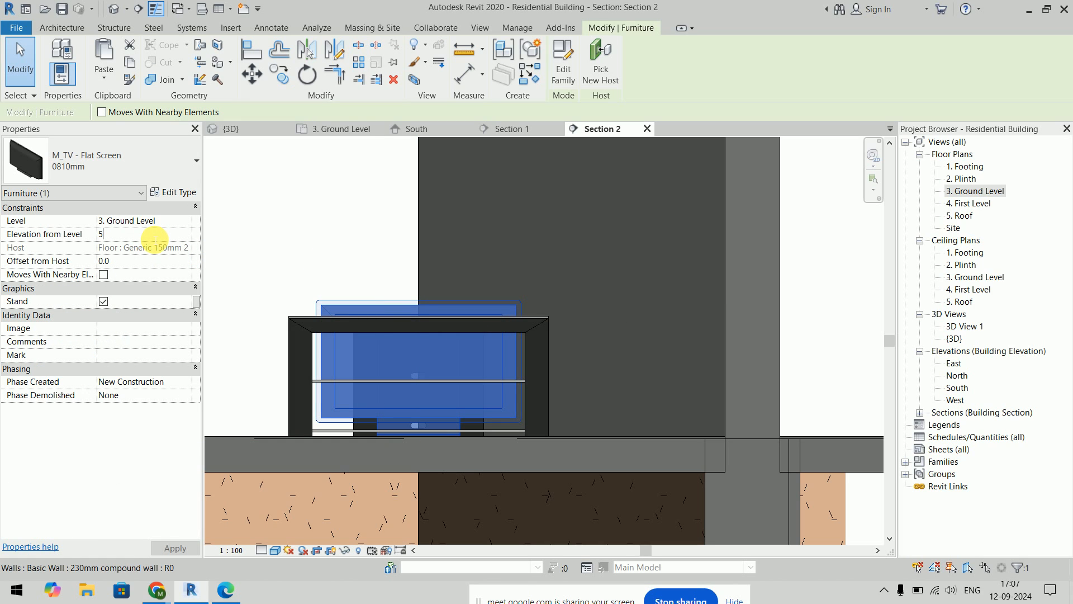
type("500.0")
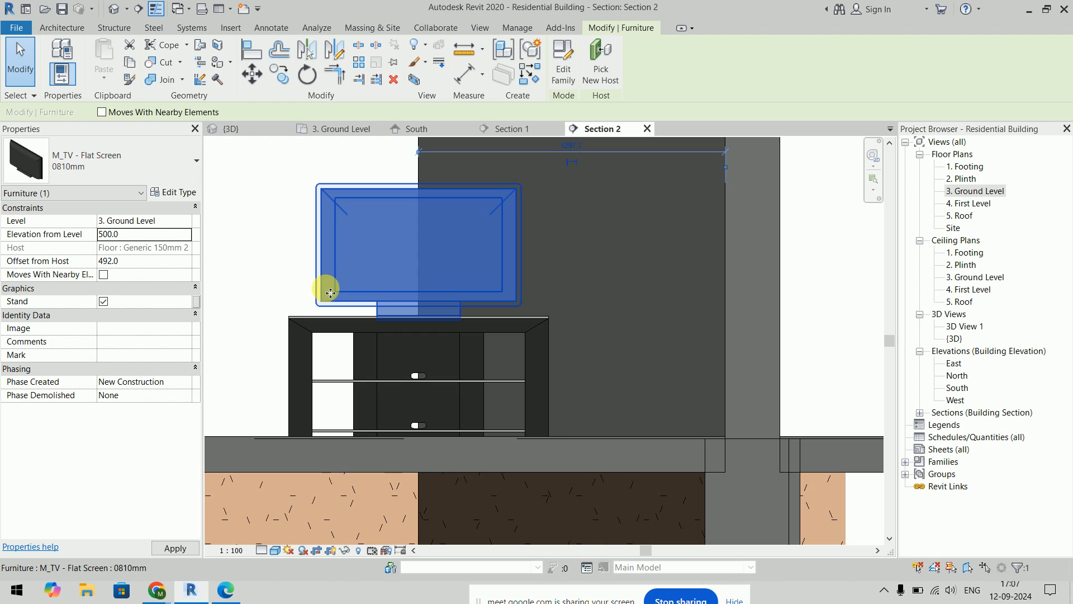
key("Escape")
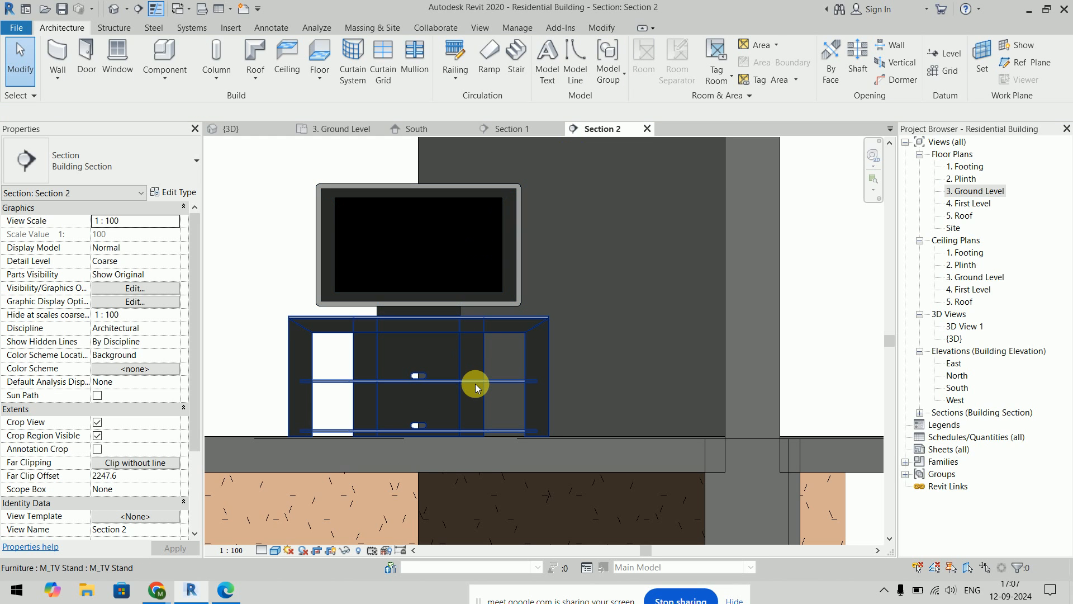
key("a")
key("l")
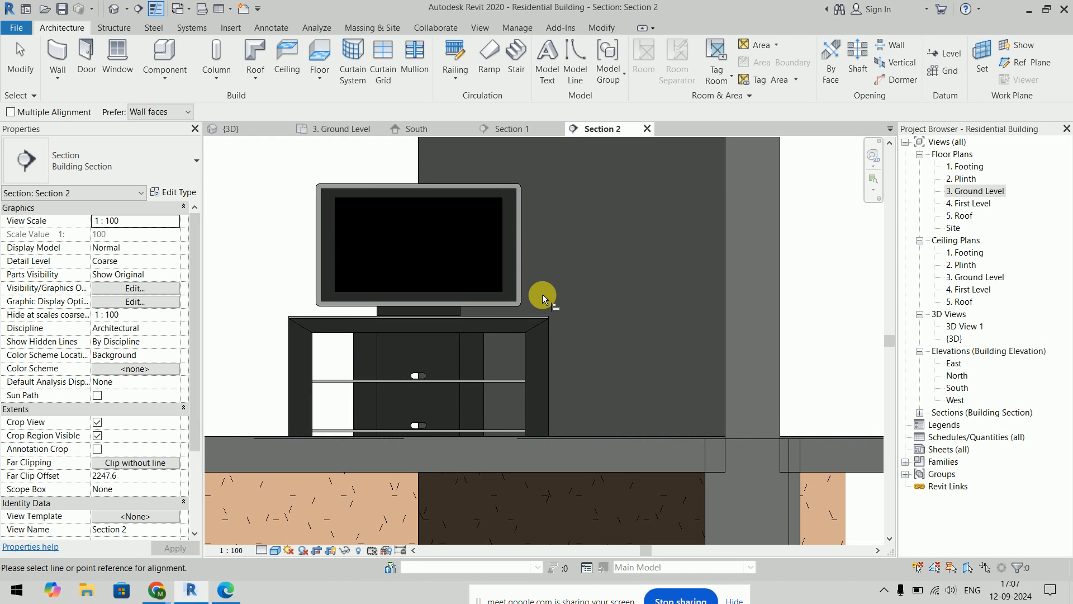
scroll(530, 311, "up", 2)
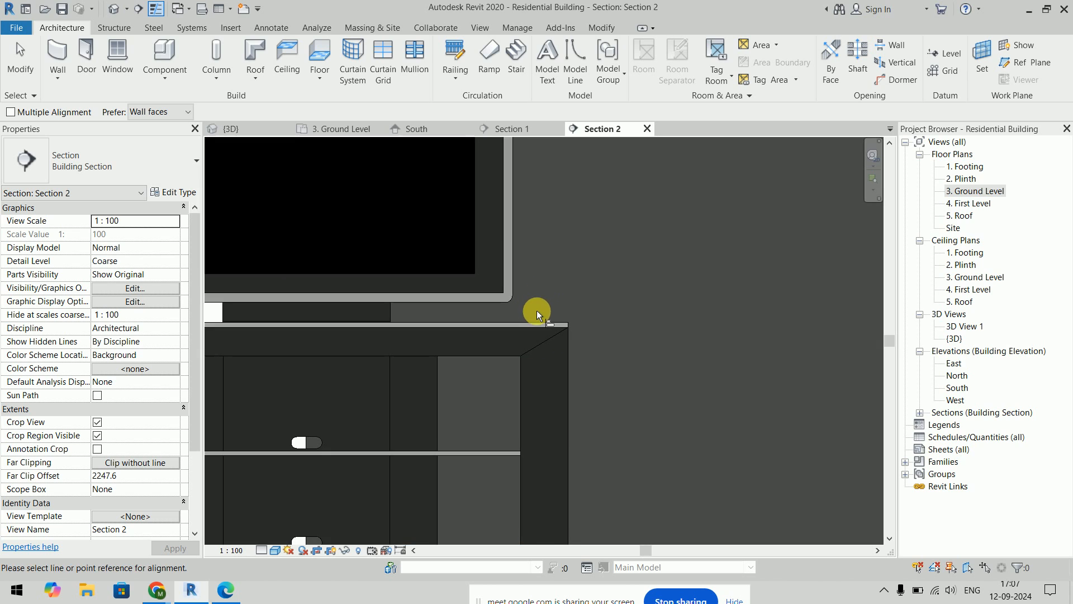
left_click(536, 322)
scroll(552, 314, "down", 3)
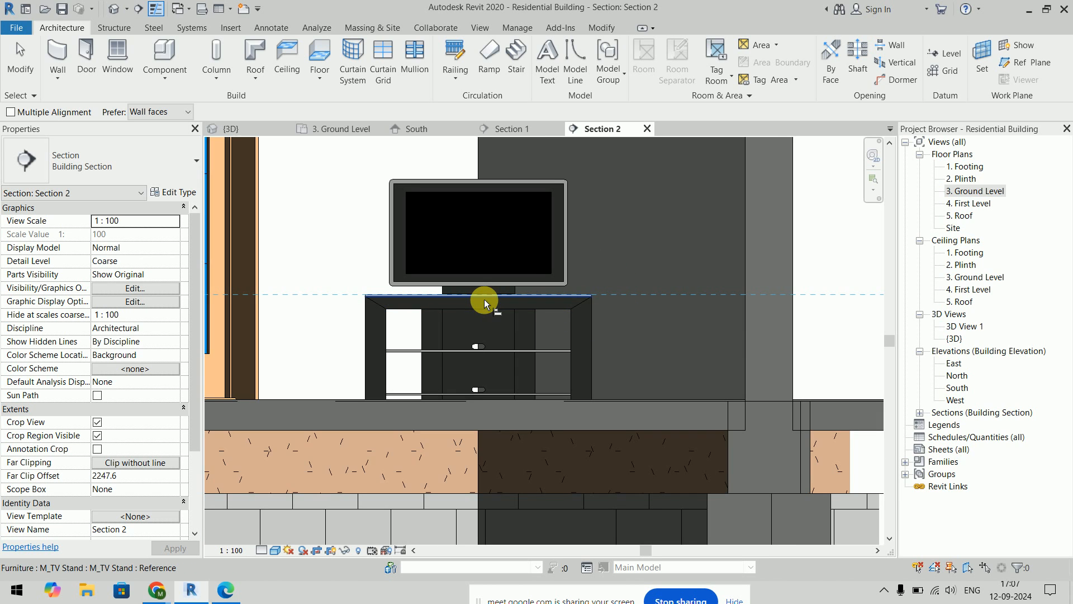
scroll(484, 300, "up", 2)
key("Escape")
key("Escape")
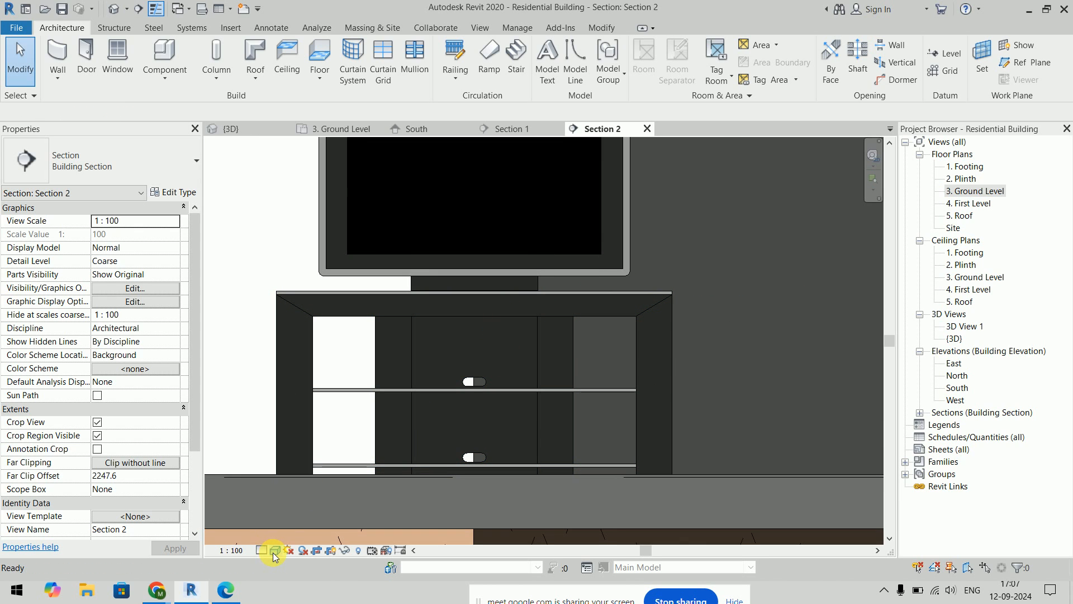
Step: Switch the section view to Wireframe and align the bottom of the television's base to the top surface of the TV stand
left_click(276, 550)
left_click(305, 466)
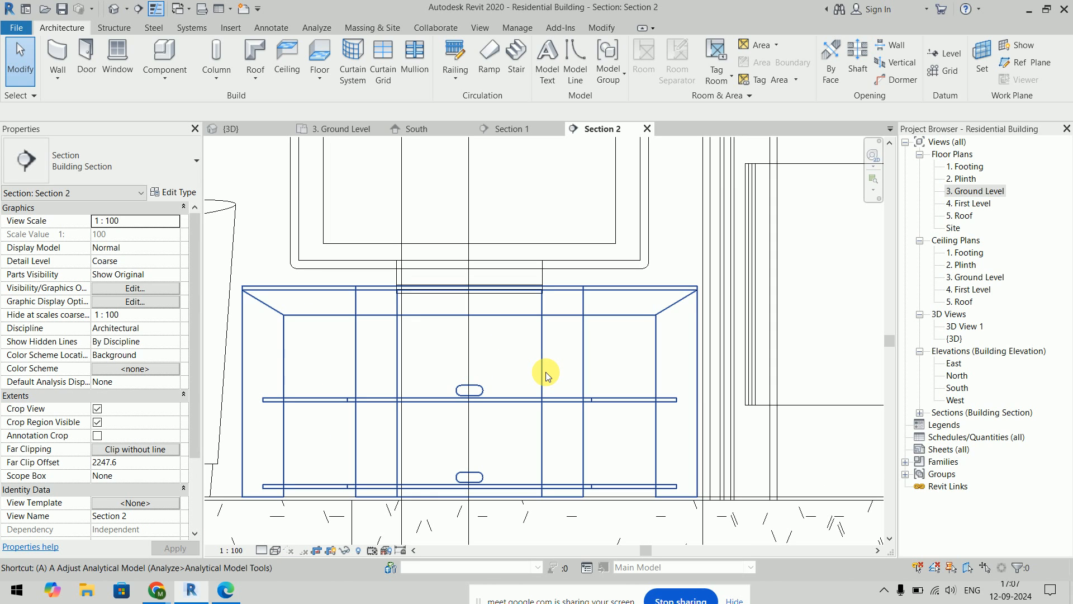
key("a")
key("l")
left_click(661, 284)
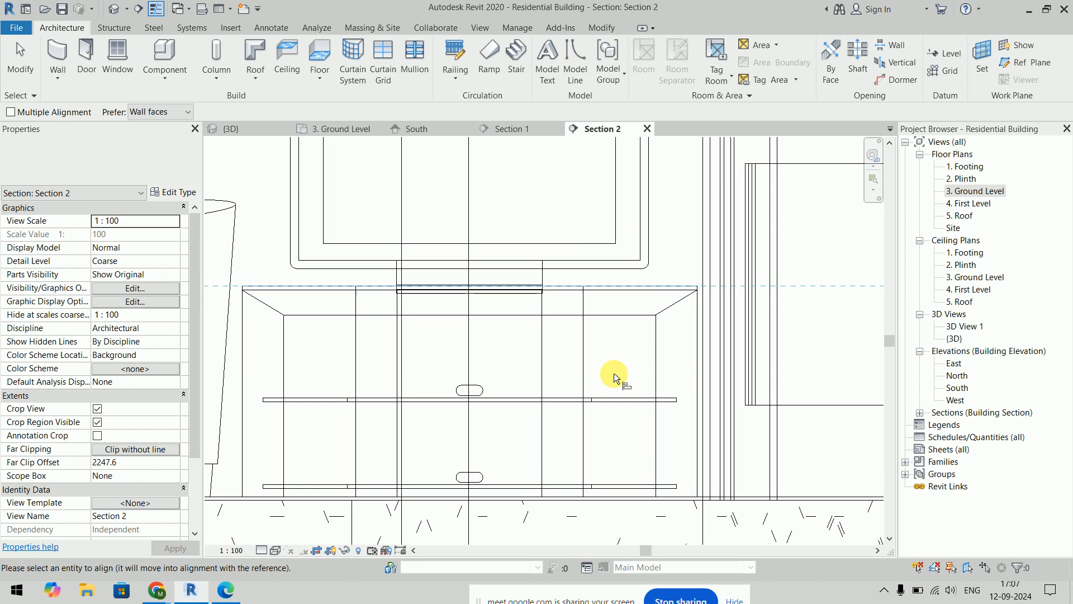
left_click(478, 298)
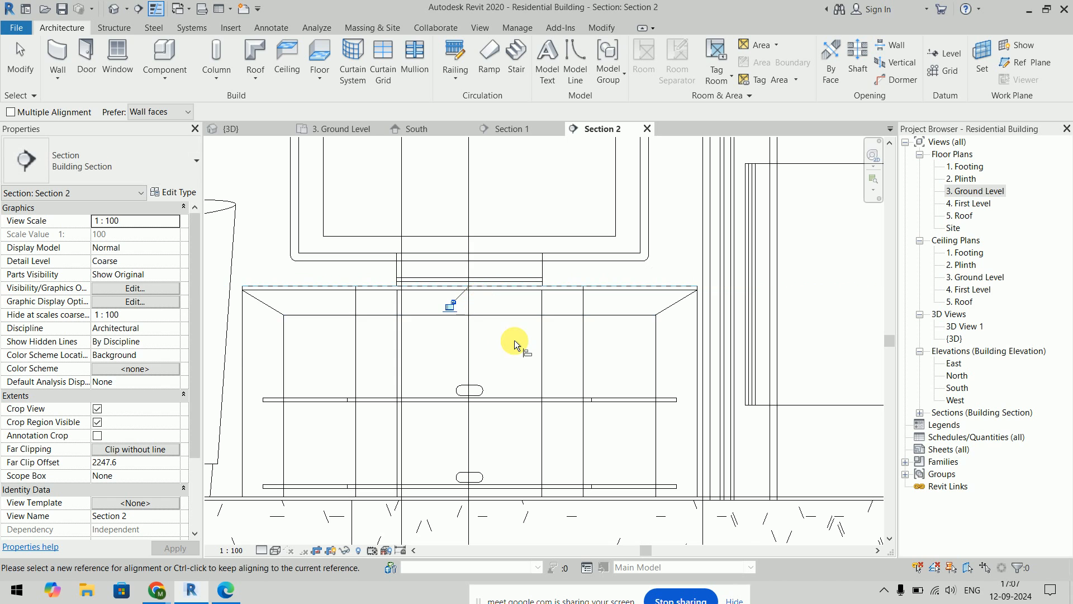
scroll(514, 340, "down", 5)
key("Escape")
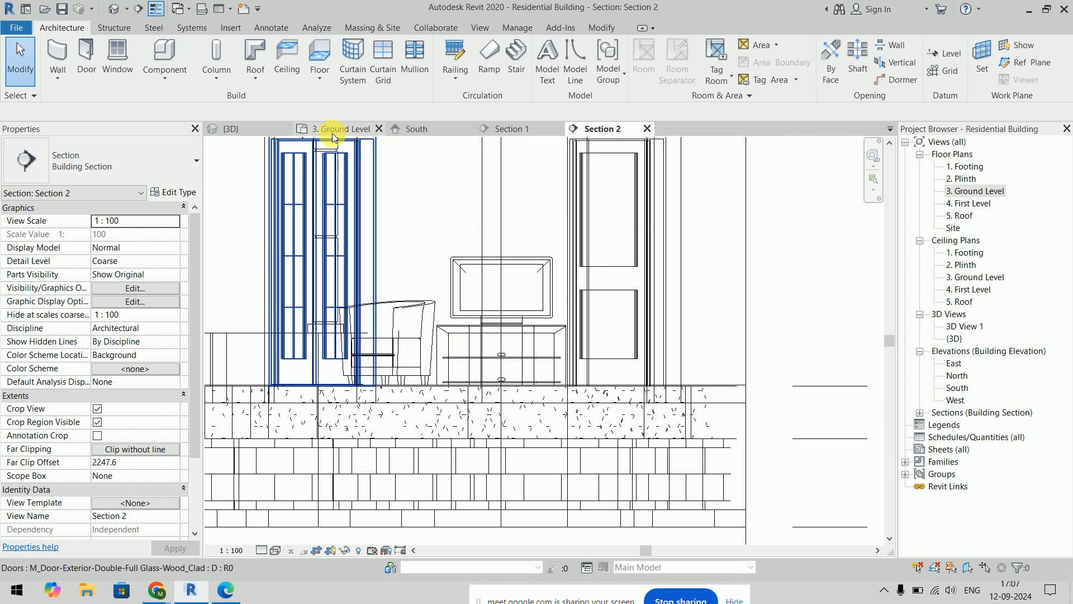
Step: Open the 3D view and examine the television sitting on its stand in the living room corner
left_click(232, 129)
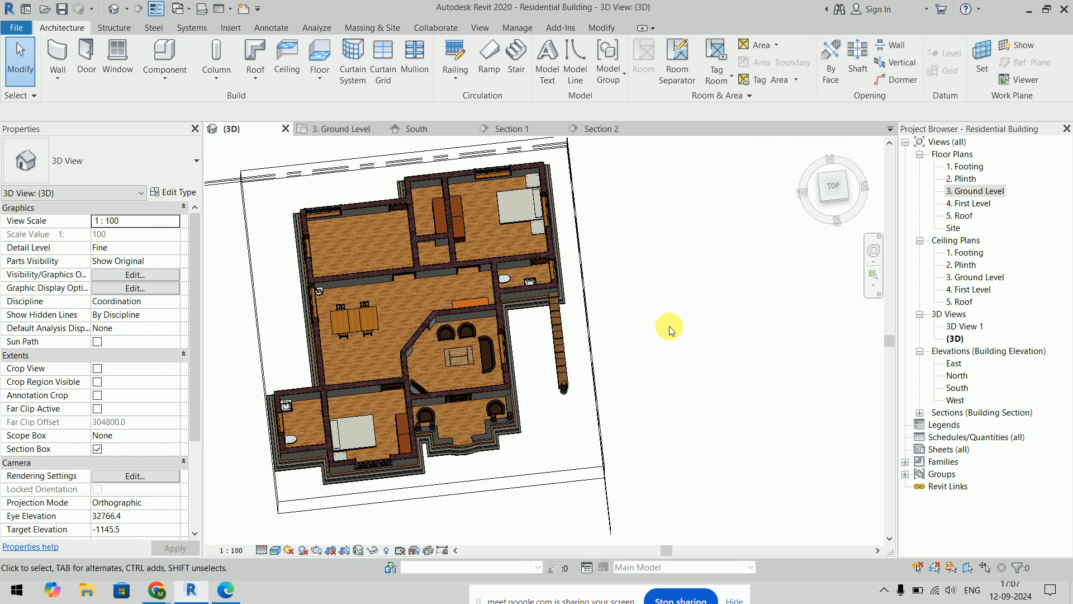
middle_click_drag(641, 408, 372, 276, "shift")
scroll(382, 286, "up", 5)
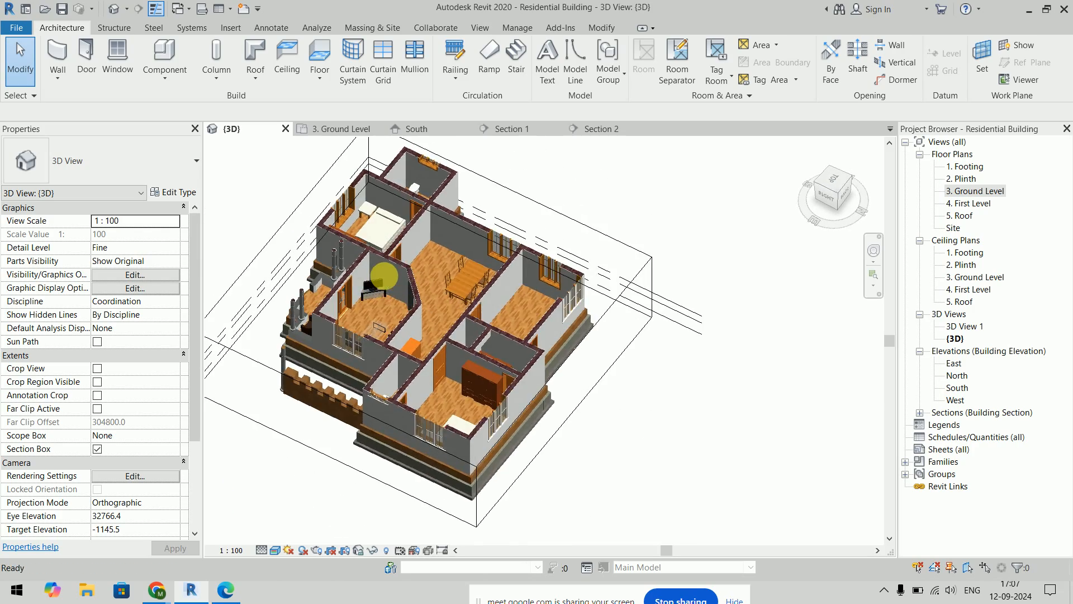
scroll(381, 286, "up", 5)
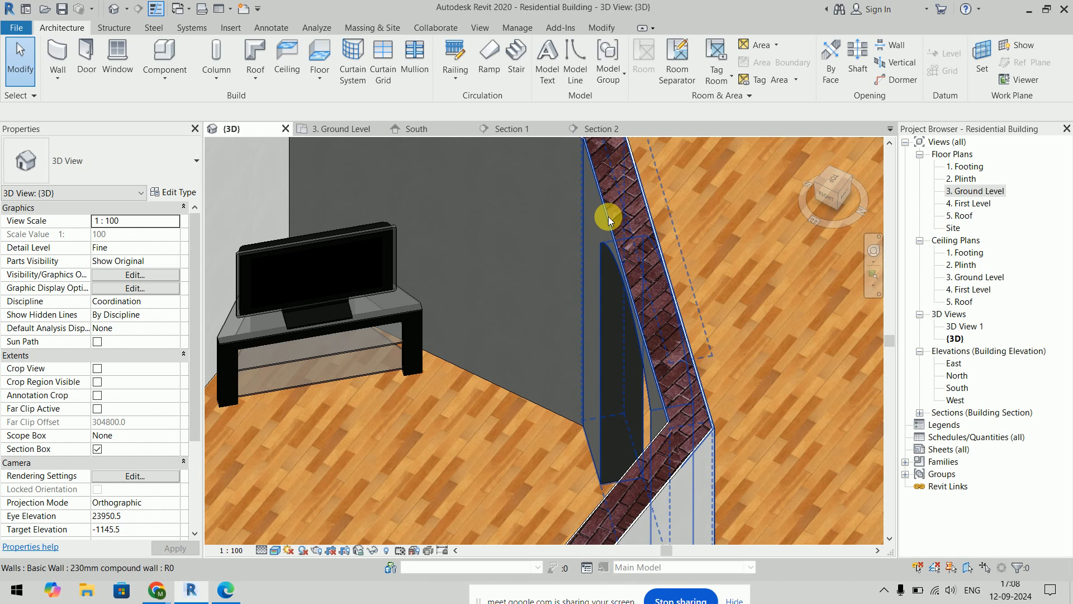
Step: Return to the diagonal section view, set its visual style to Shaded and frame the television screen closely
left_click(601, 129)
scroll(502, 306, "up", 5)
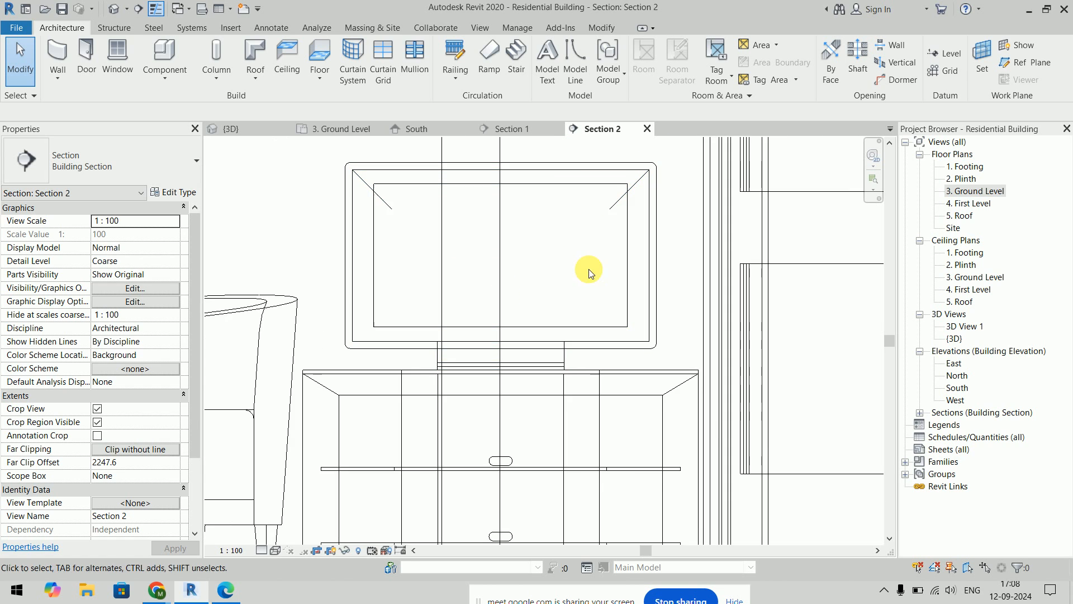
left_click(277, 550)
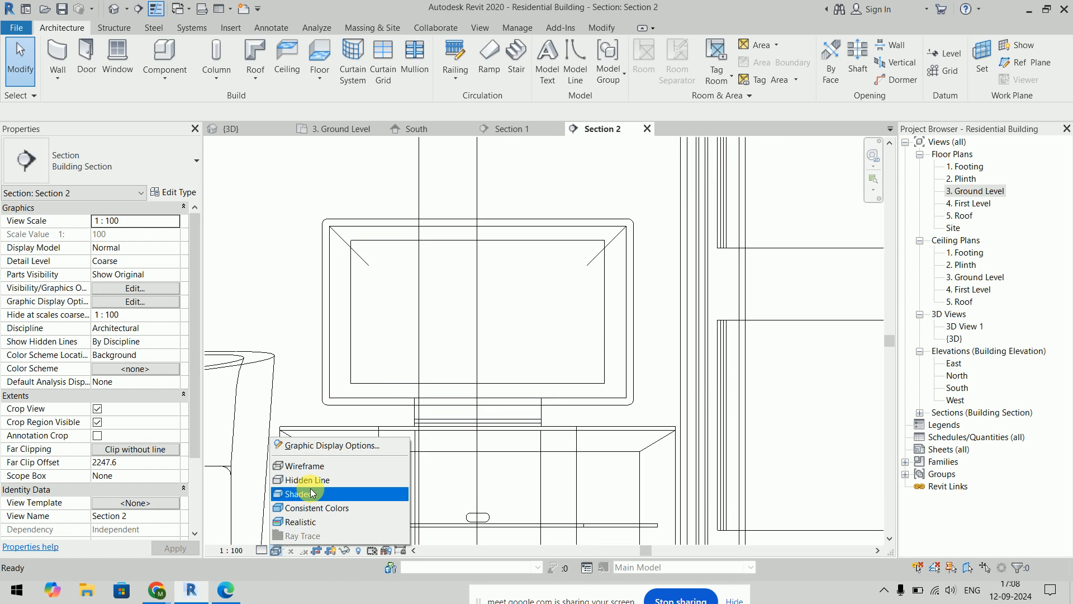
left_click(299, 494)
scroll(568, 316, "up", 4)
middle_click_drag(596, 320, 618, 323)
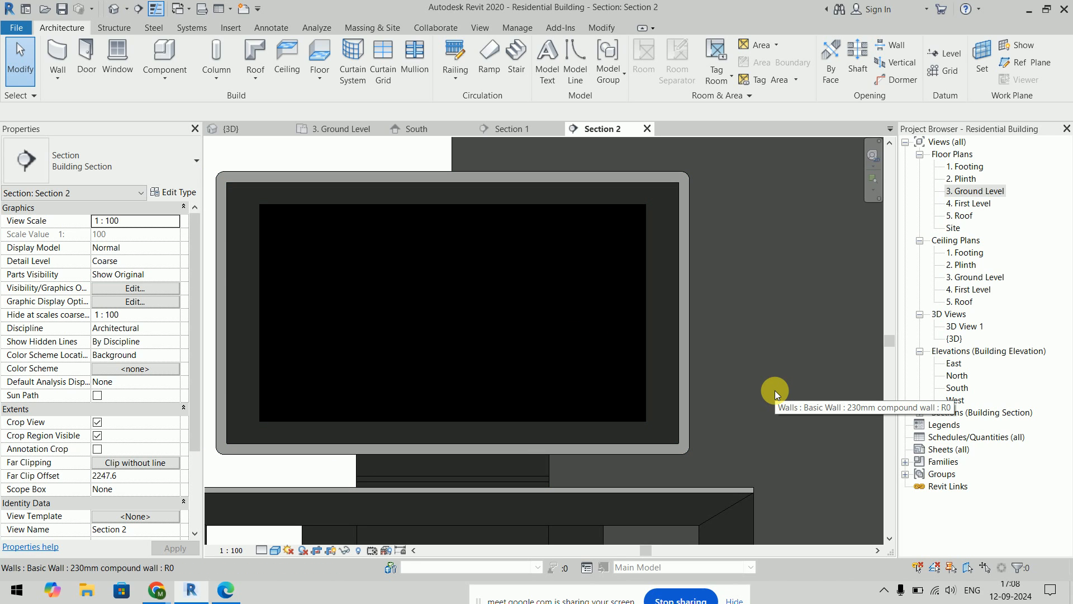
scroll(775, 390, "down", 1)
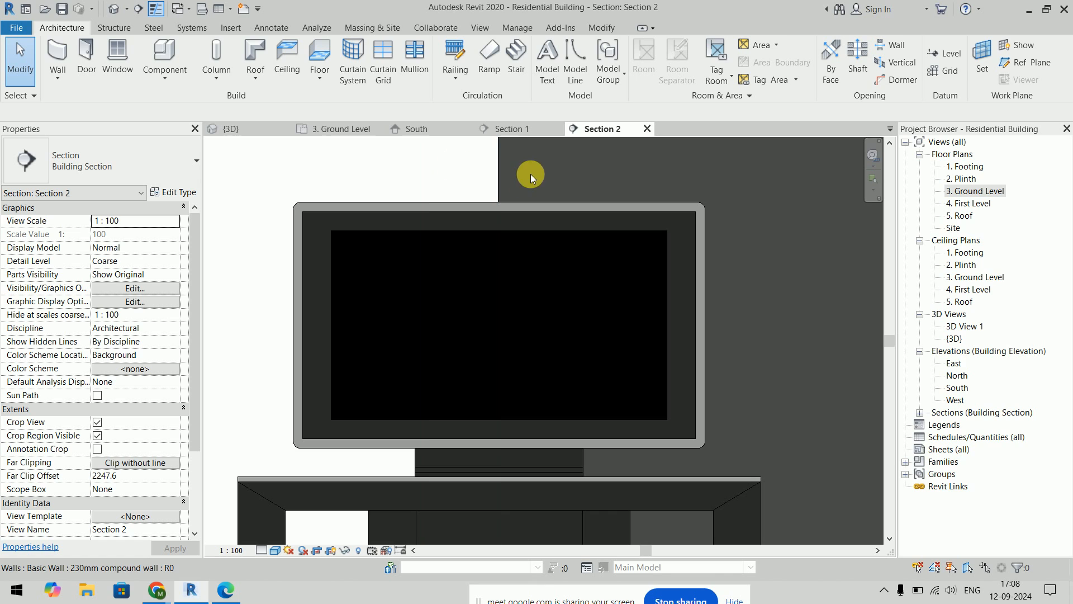
Step: Set the section view's work plane by picking the television's screen face as the plane
left_click(982, 56)
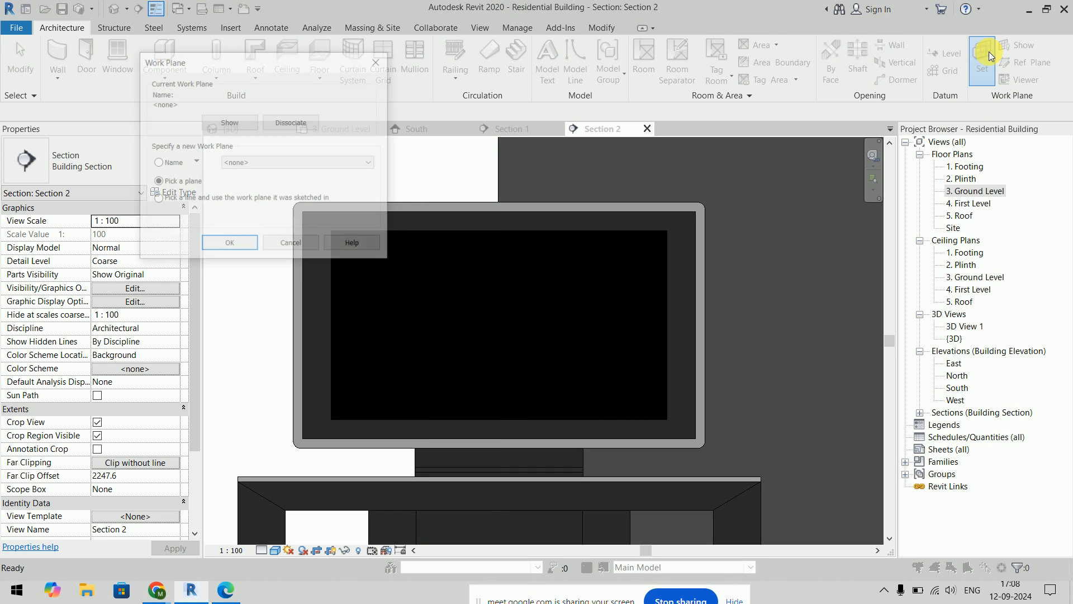
left_click(235, 245)
left_click(383, 264)
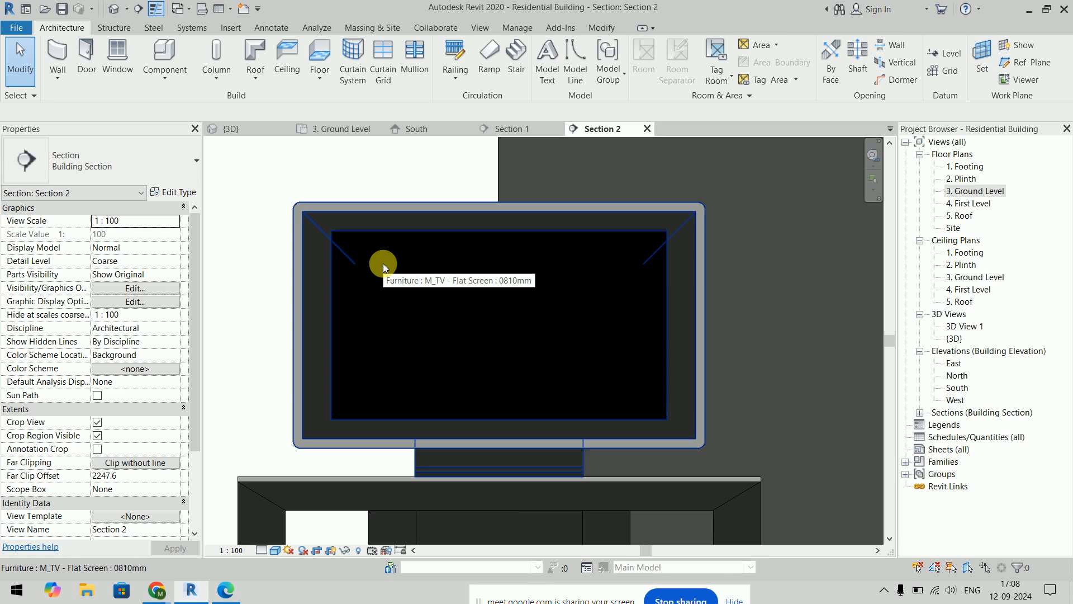
Step: Switch to Chrome and search Google Images for "tv screen netflix"
mouse_move(156, 590)
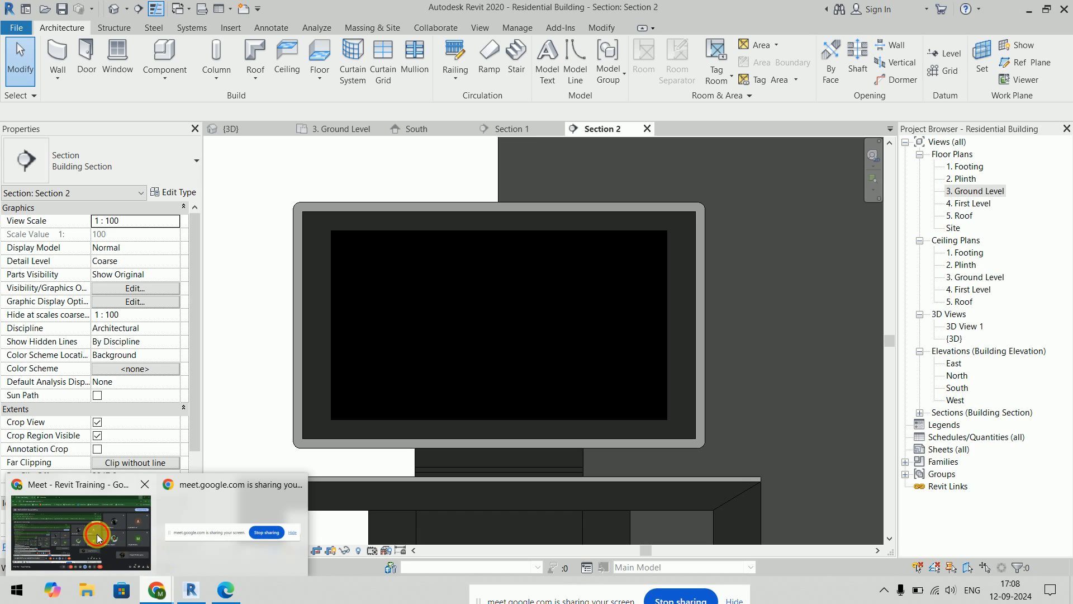
left_click(98, 537)
left_click(368, 18)
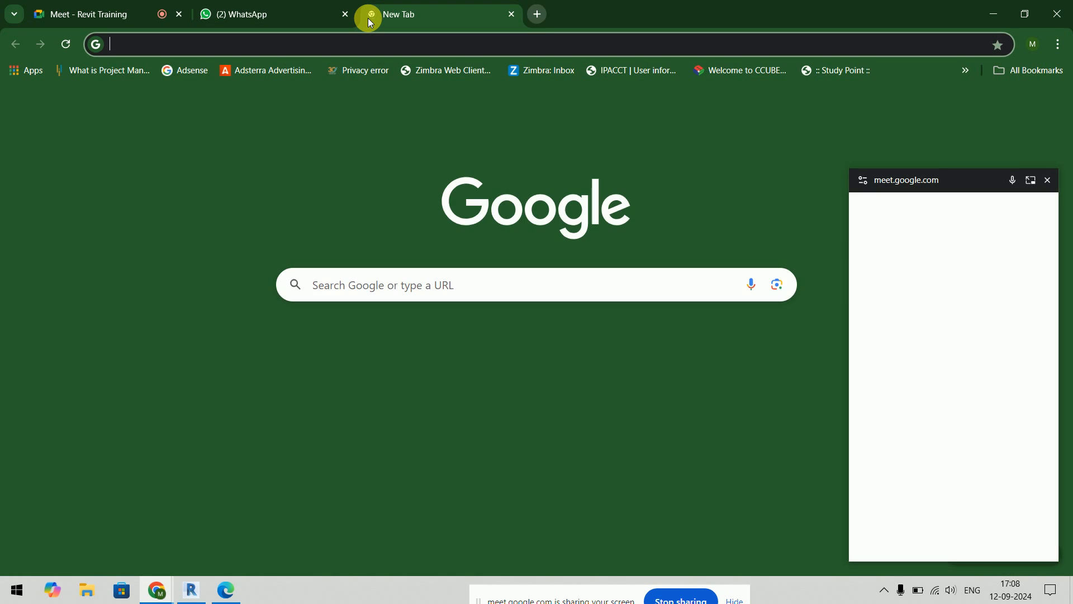
type("g")
key("Return")
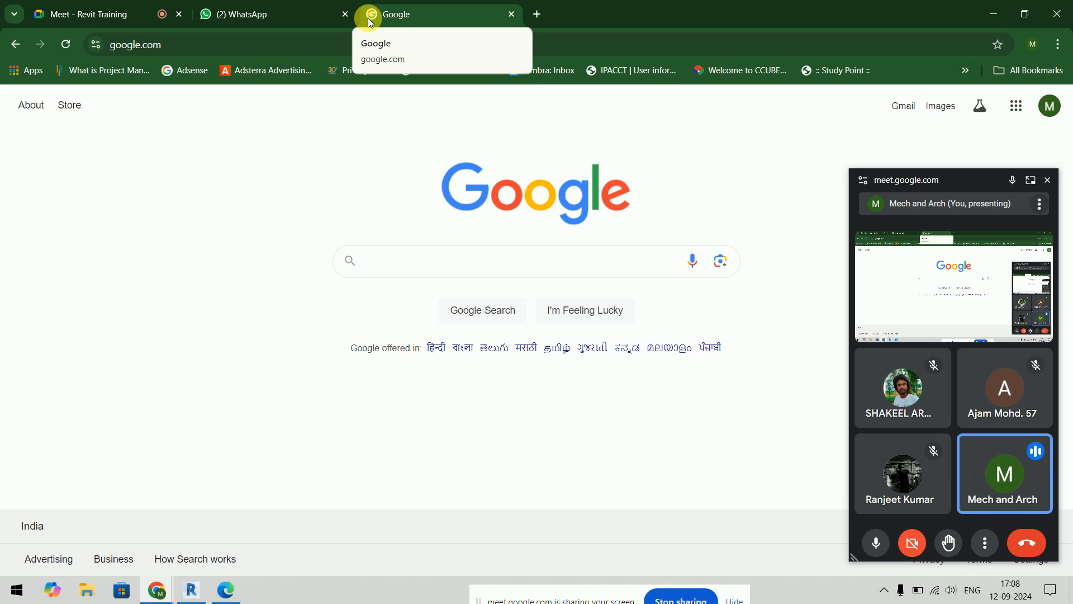
type("tv screen")
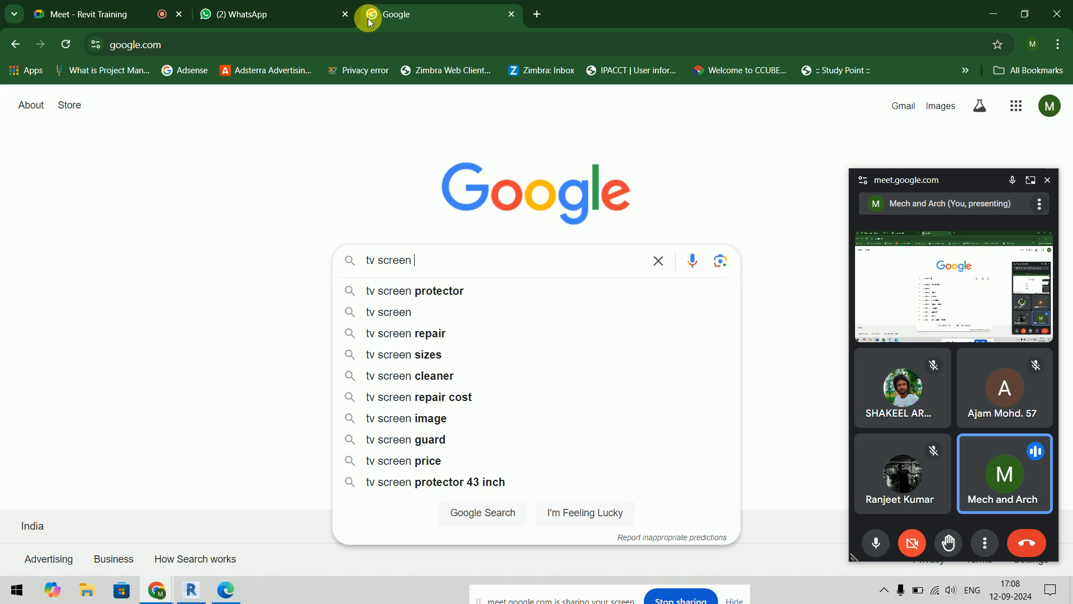
type(" nerflix")
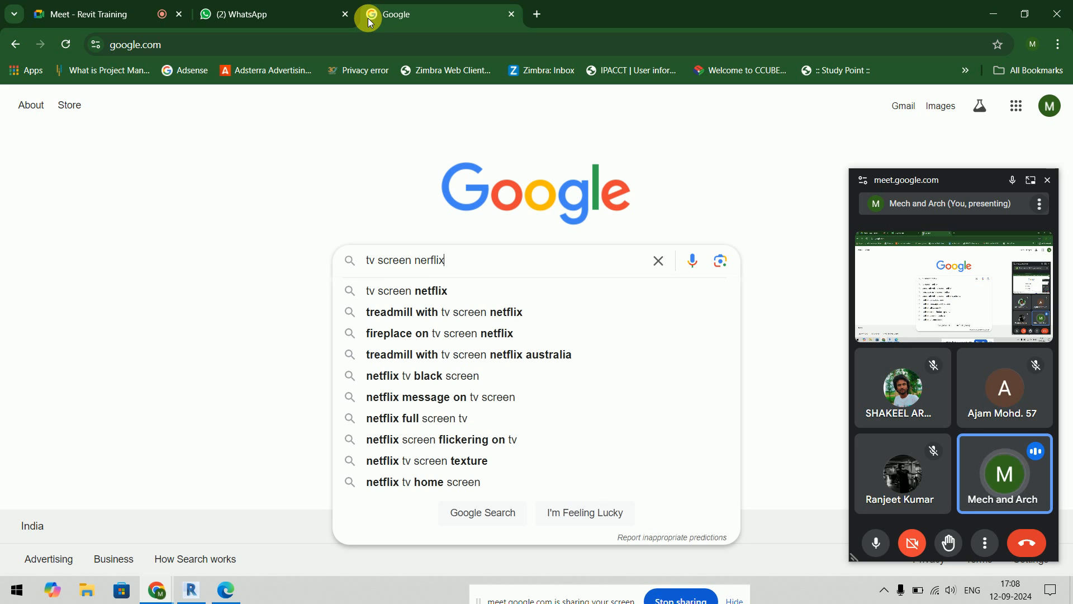
key("Return")
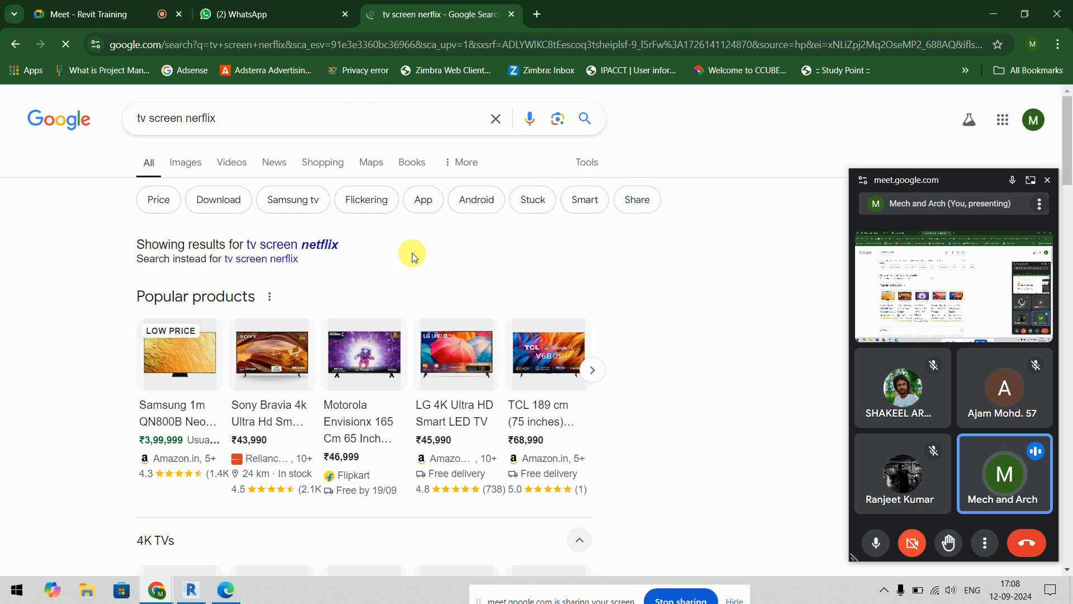
left_click(185, 163)
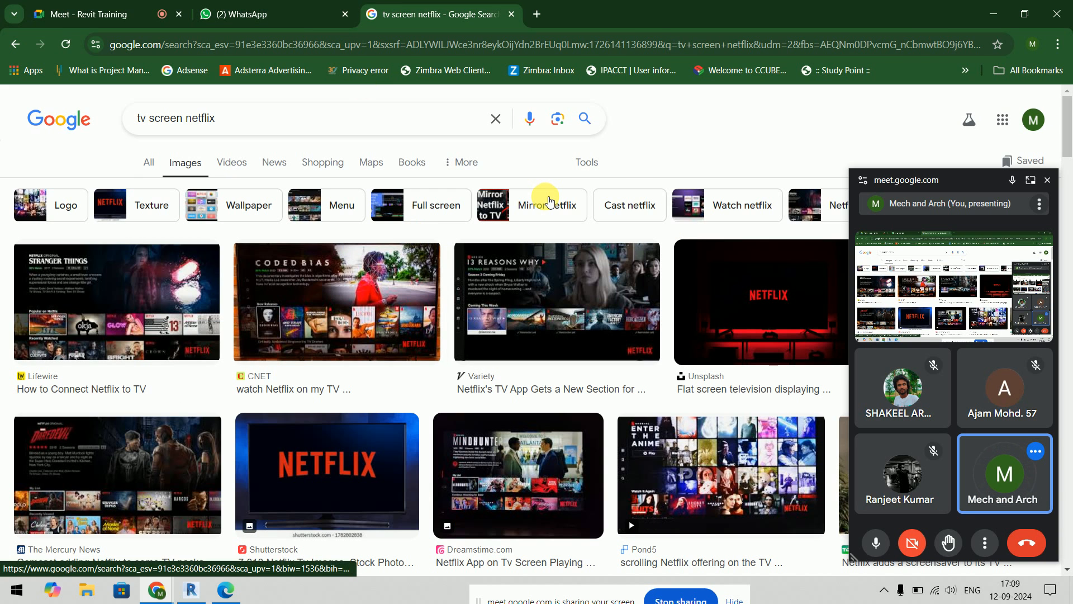
Step: Browse the image results for a Netflix TV screen and open the full-size TechCrunch House of Cards picture in a new browser tab
scroll(549, 202, "down", 3)
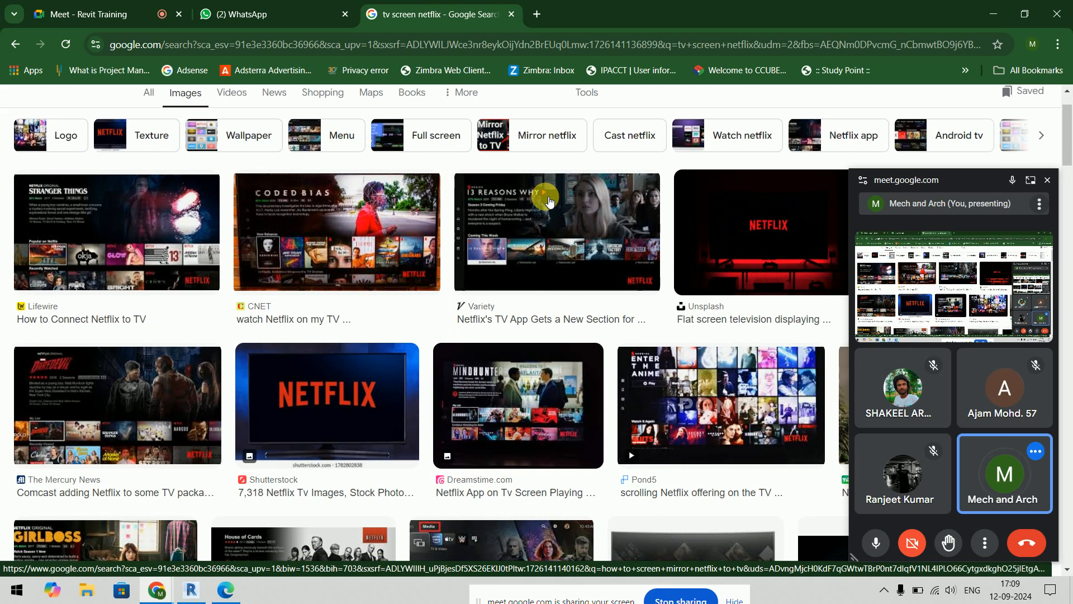
scroll(549, 201, "up", 1)
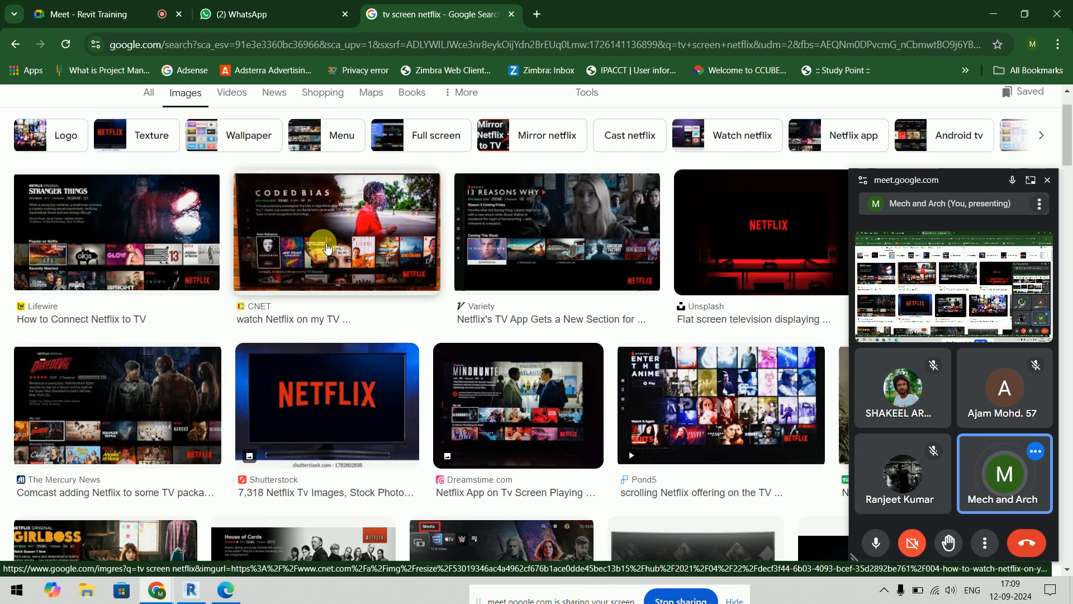
scroll(383, 248, "down", 5)
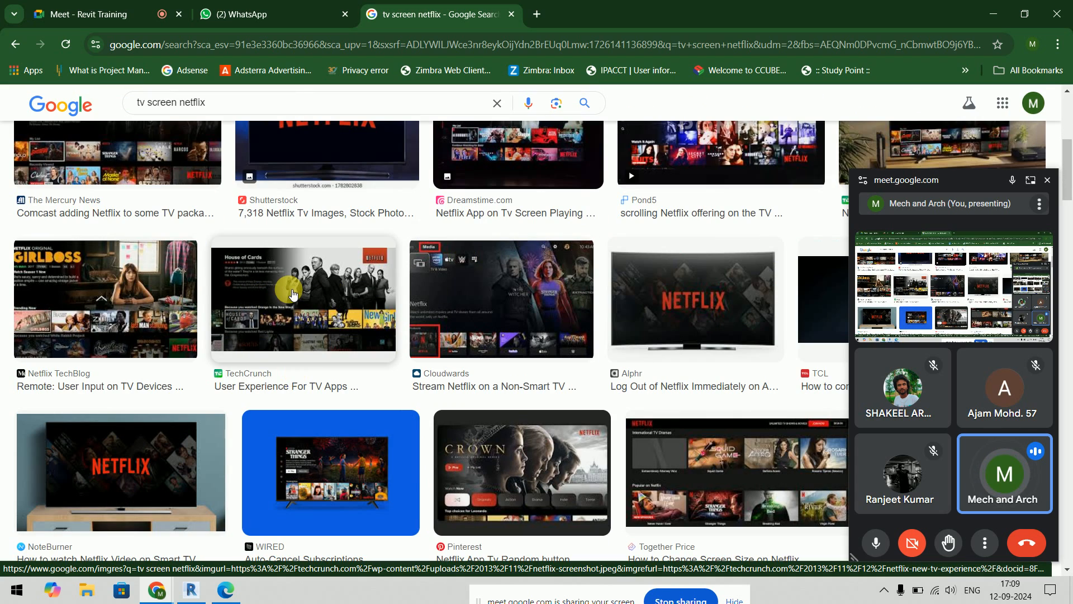
left_click(292, 295)
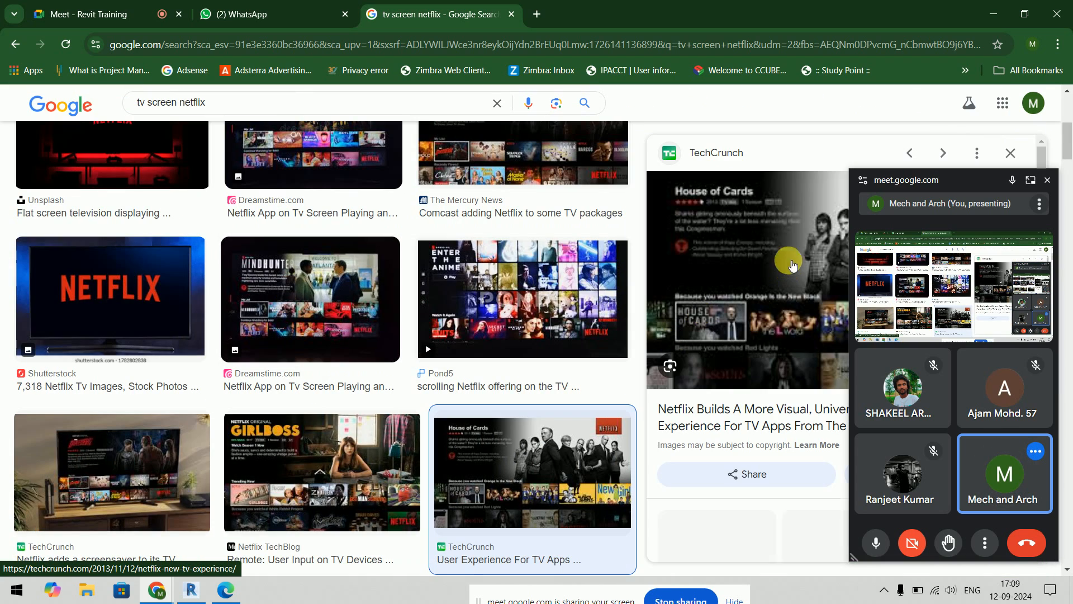
right_click(767, 266)
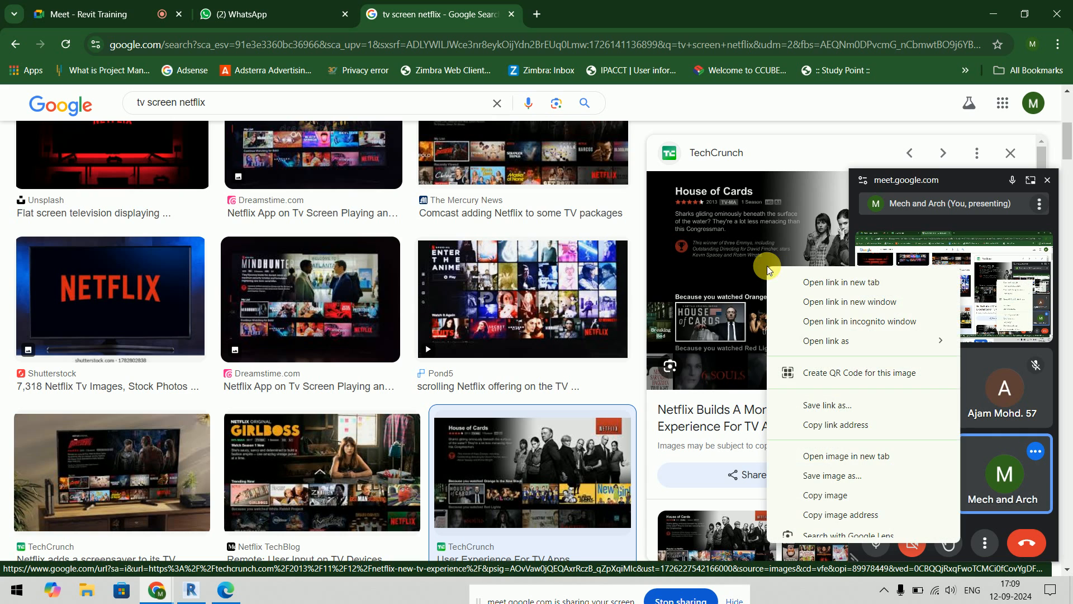
left_click(846, 455)
left_click(594, 11)
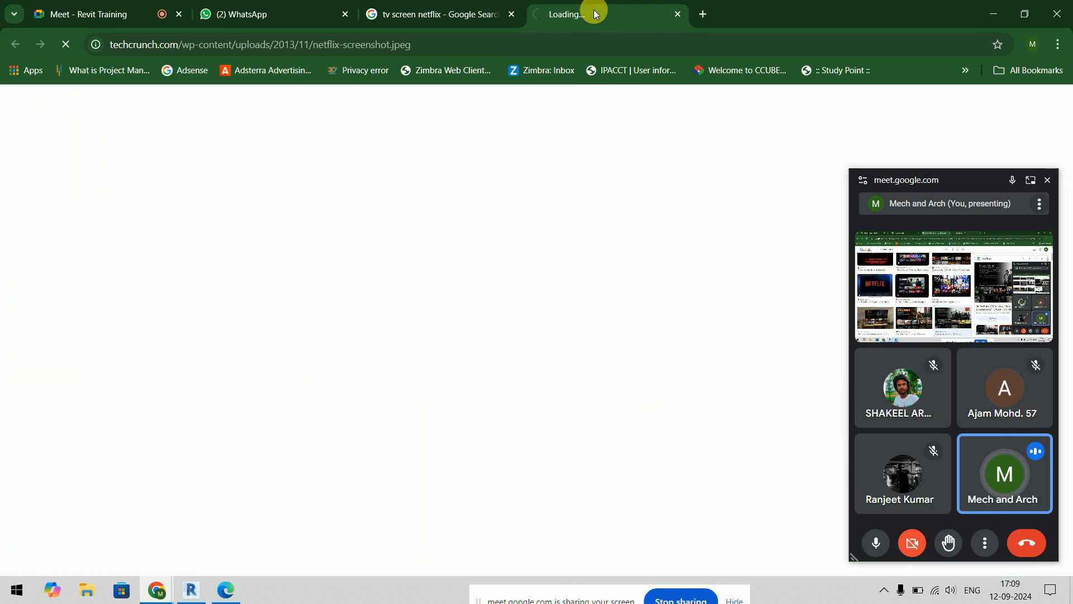
Step: Save the House of Cards picture to the Desktop as netflix-screenshot, and close the picture and image search tabs
right_click(553, 227)
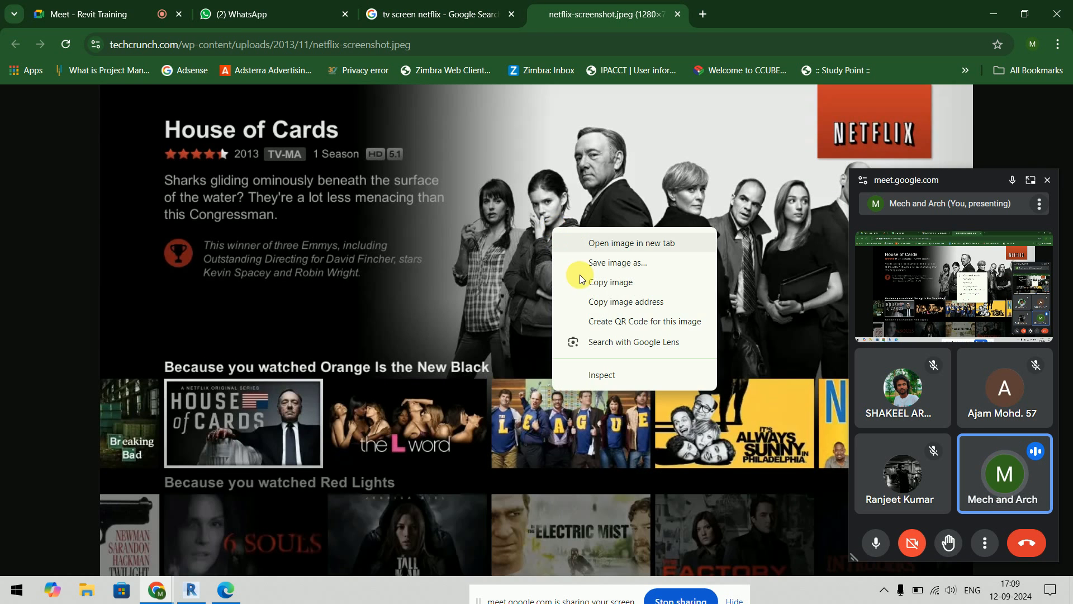
left_click(641, 264)
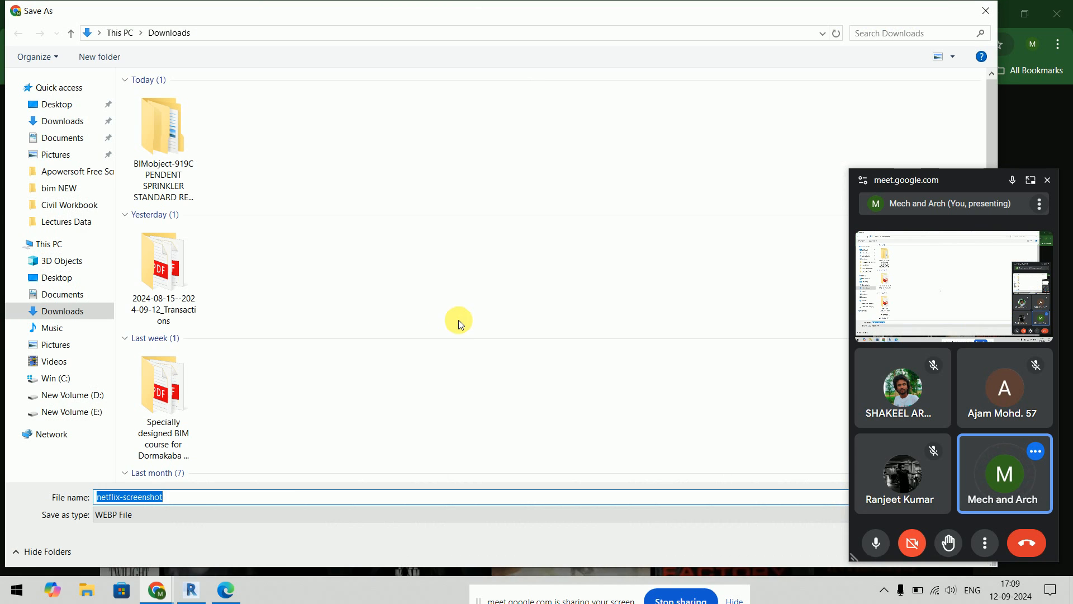
left_click(58, 110)
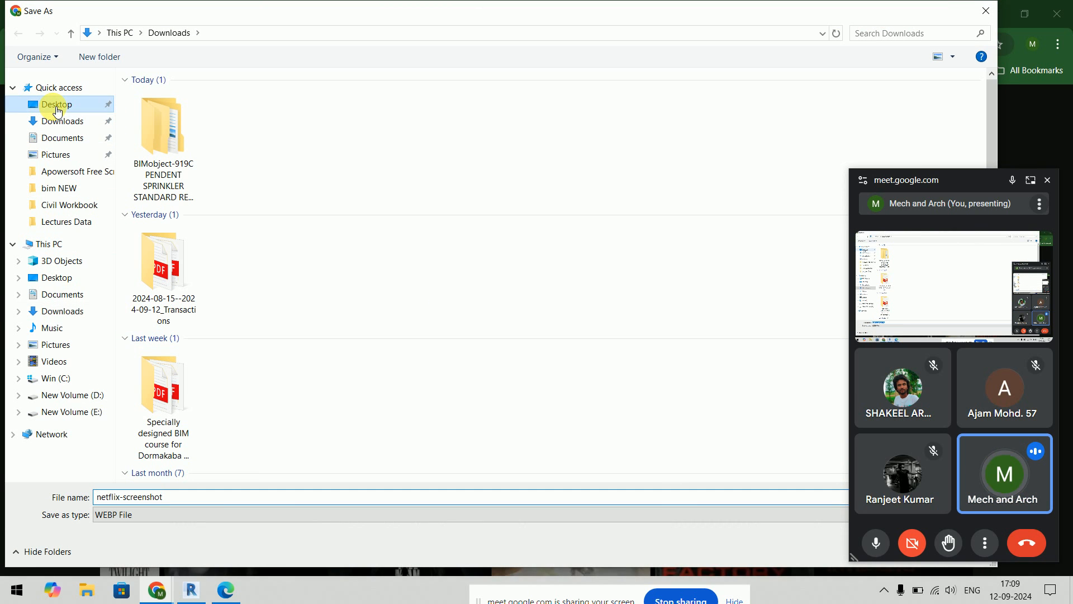
left_click(1035, 185)
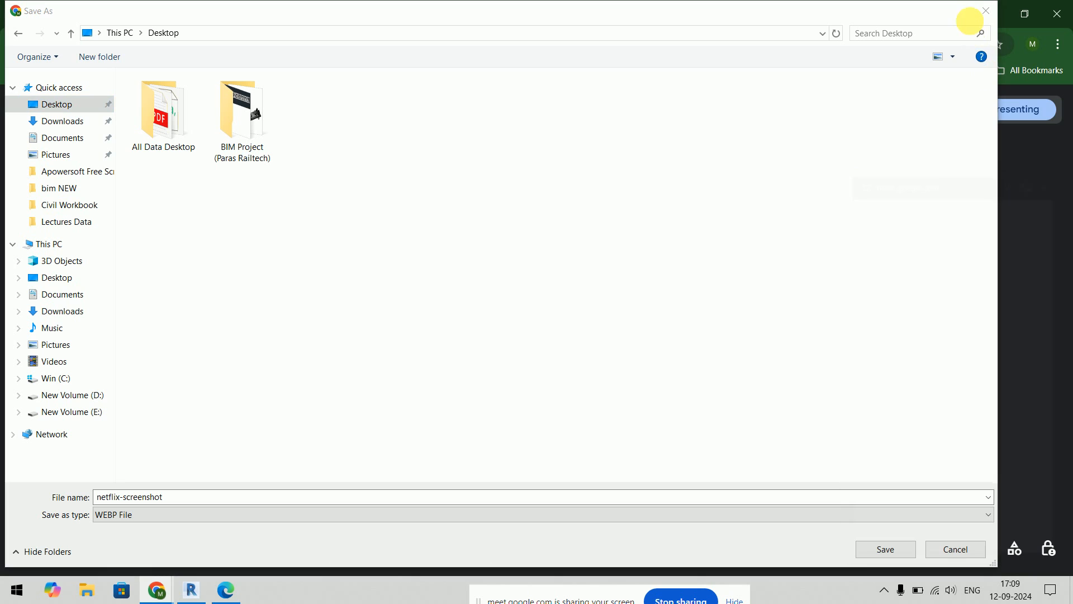
left_click(893, 550)
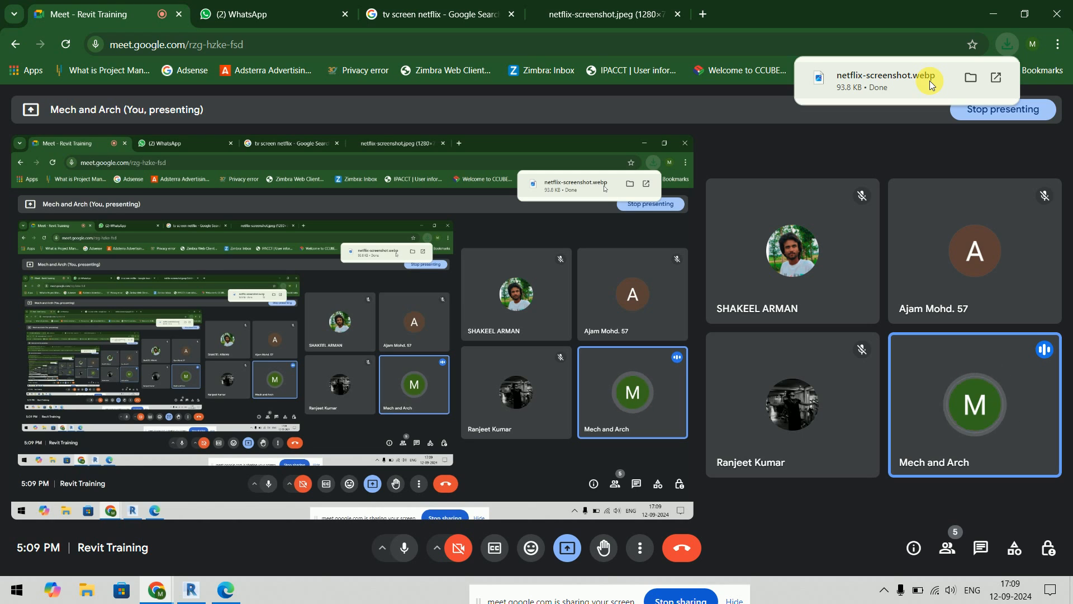
left_click(667, 18)
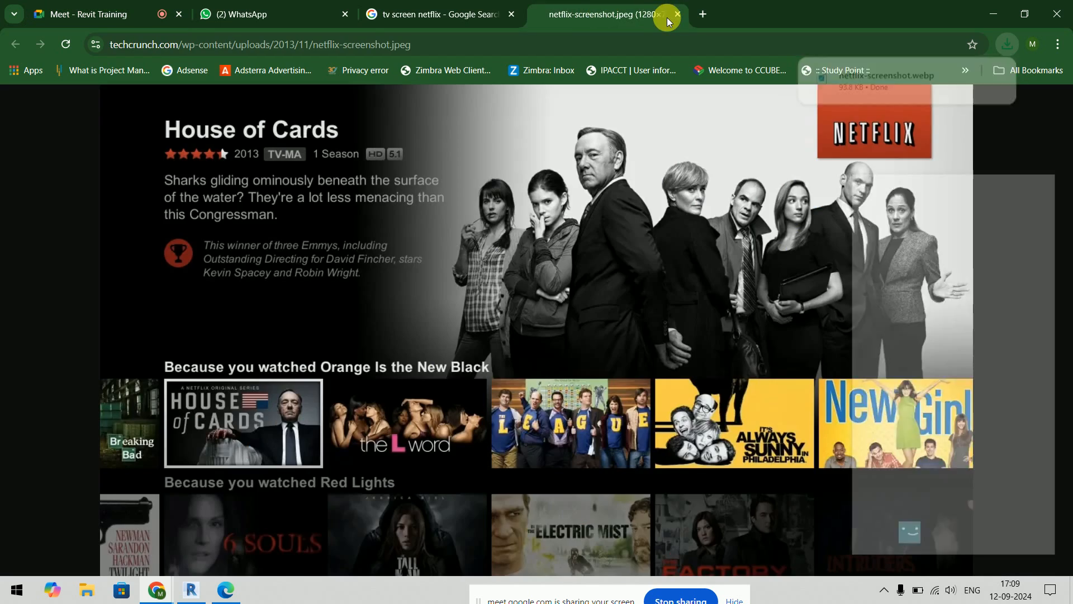
left_click(678, 14)
left_click(512, 14)
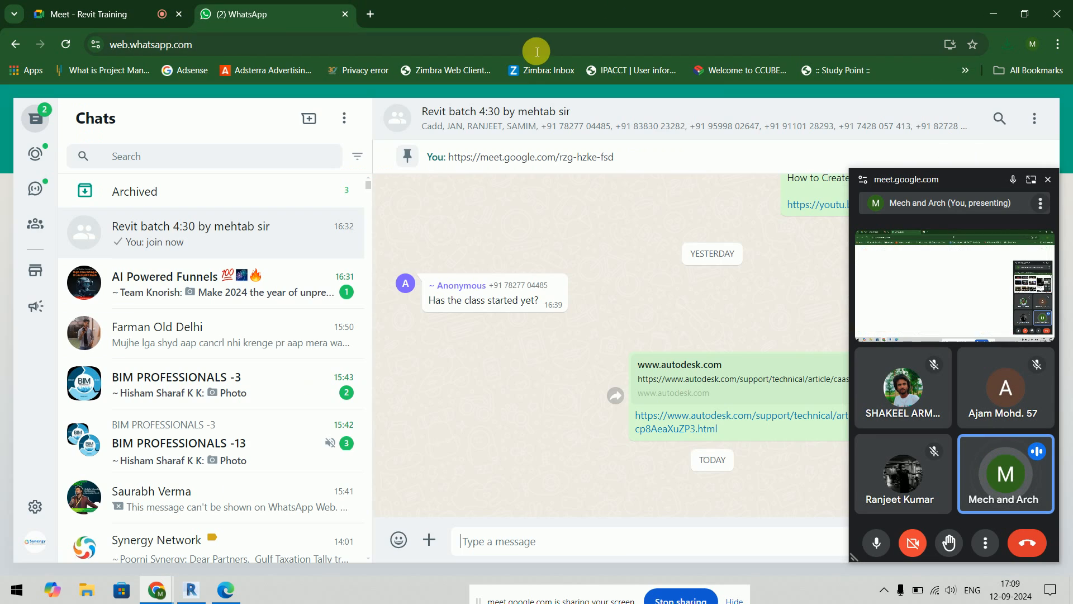
Step: Switch to Revit and measure the width of the television's inner black screen in Section 2 with an aligned dimension
left_click(984, 13)
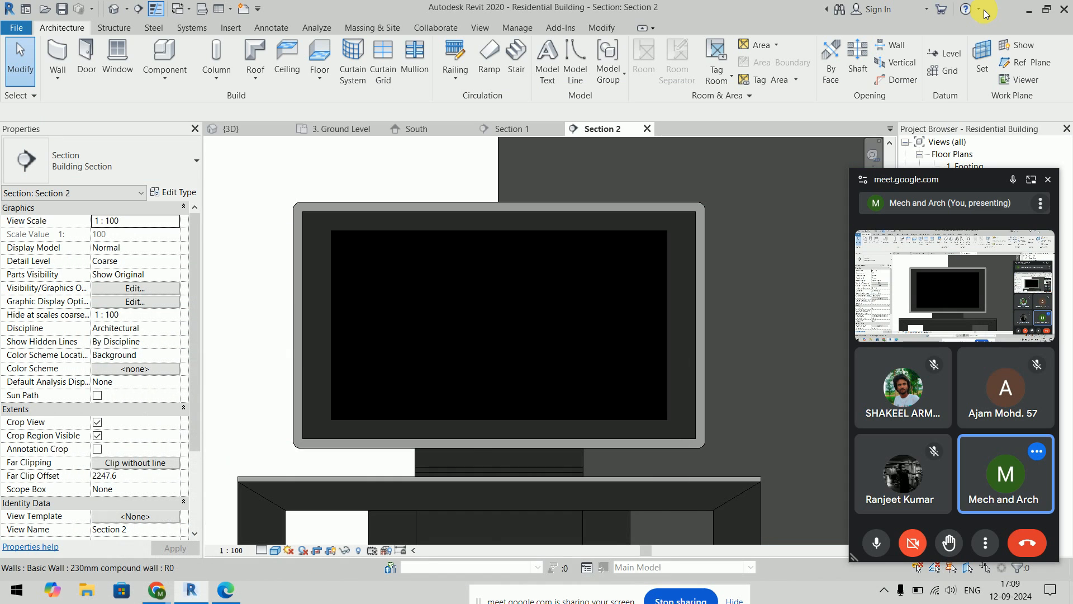
key("d")
key("i")
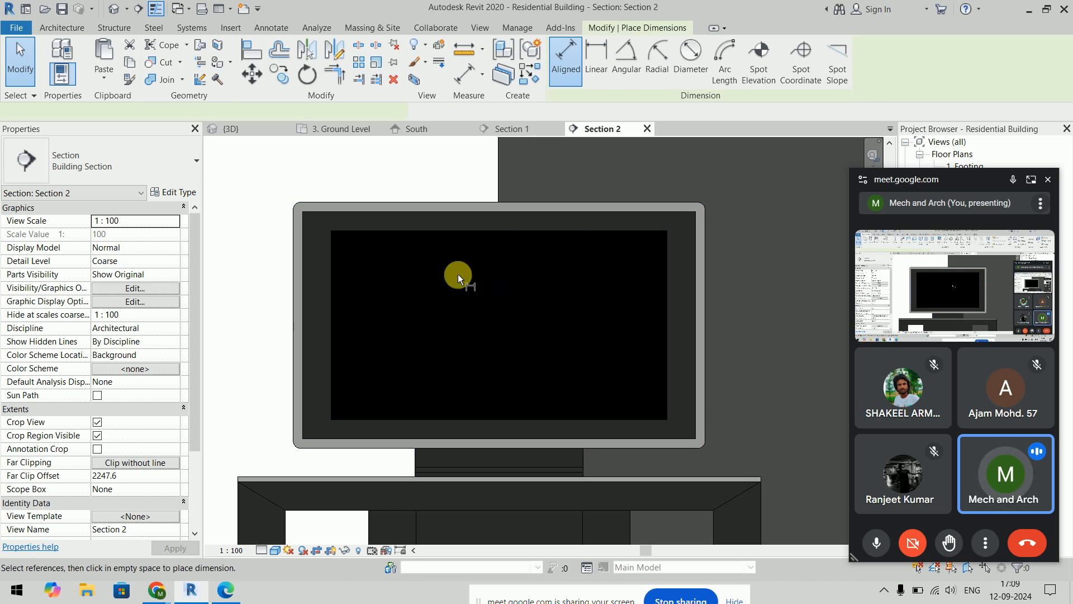
left_click(333, 269)
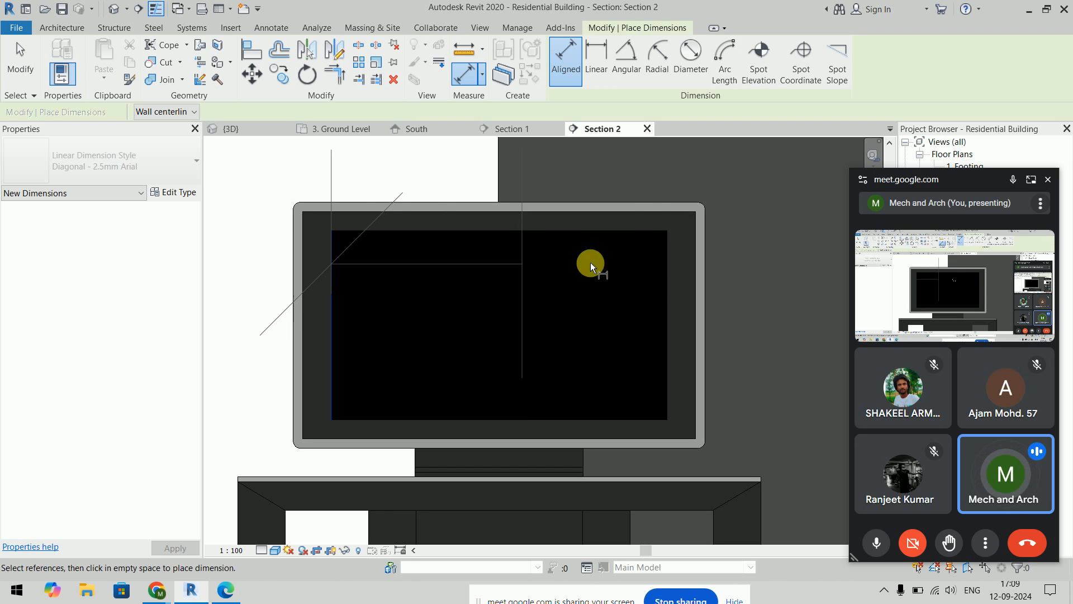
left_click(669, 272)
scroll(657, 235, "down", 2)
middle_click_drag(647, 195, 629, 314)
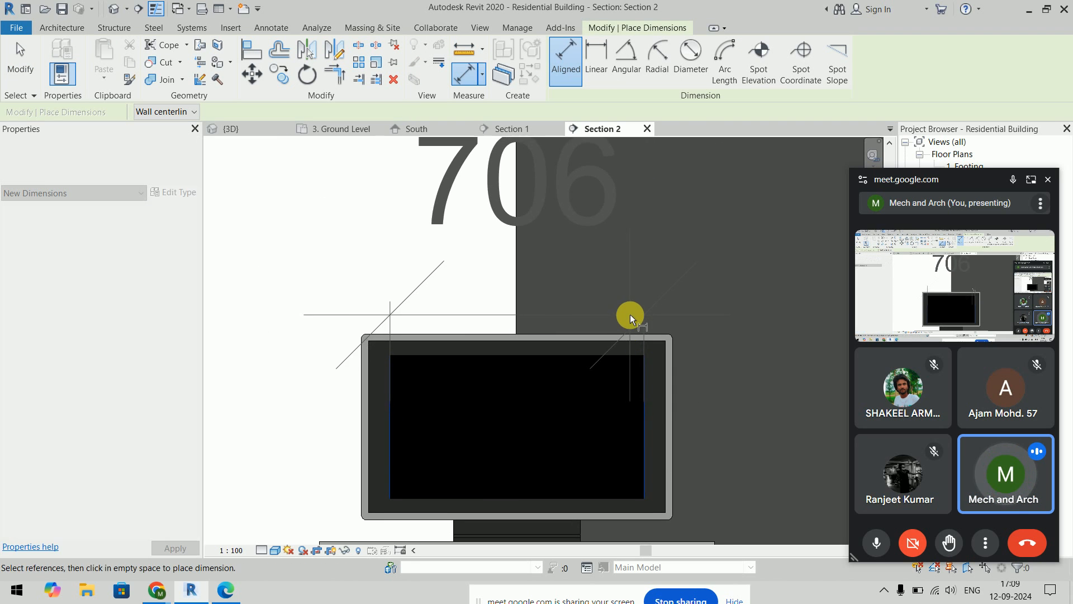
key("Escape")
Step: Measure the height of the television's inner black screen between its upper and lower edges, without placing the dimension
left_click(547, 234)
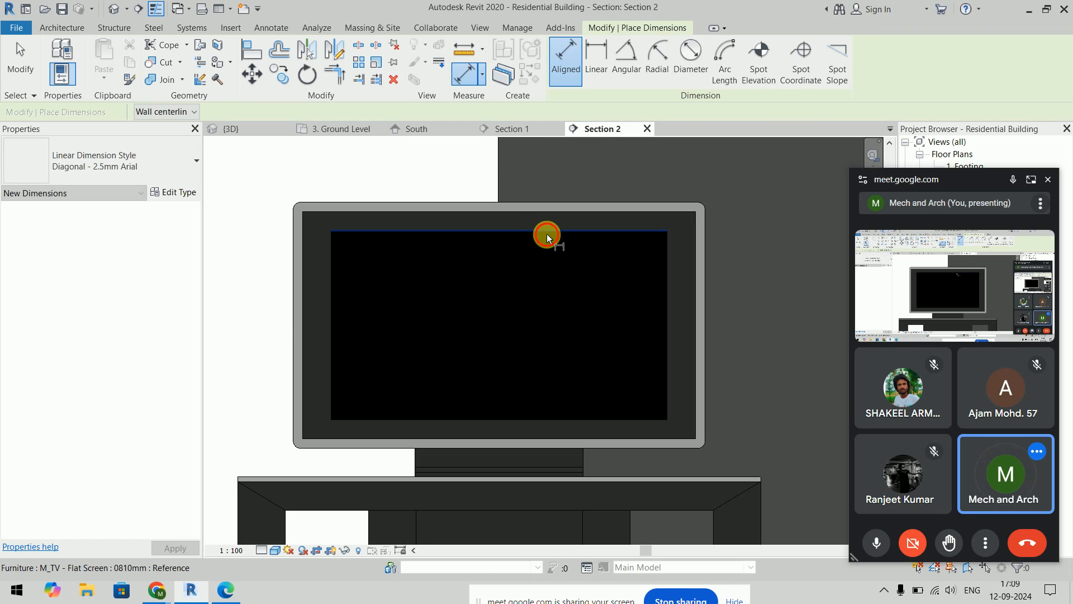
left_click(551, 419)
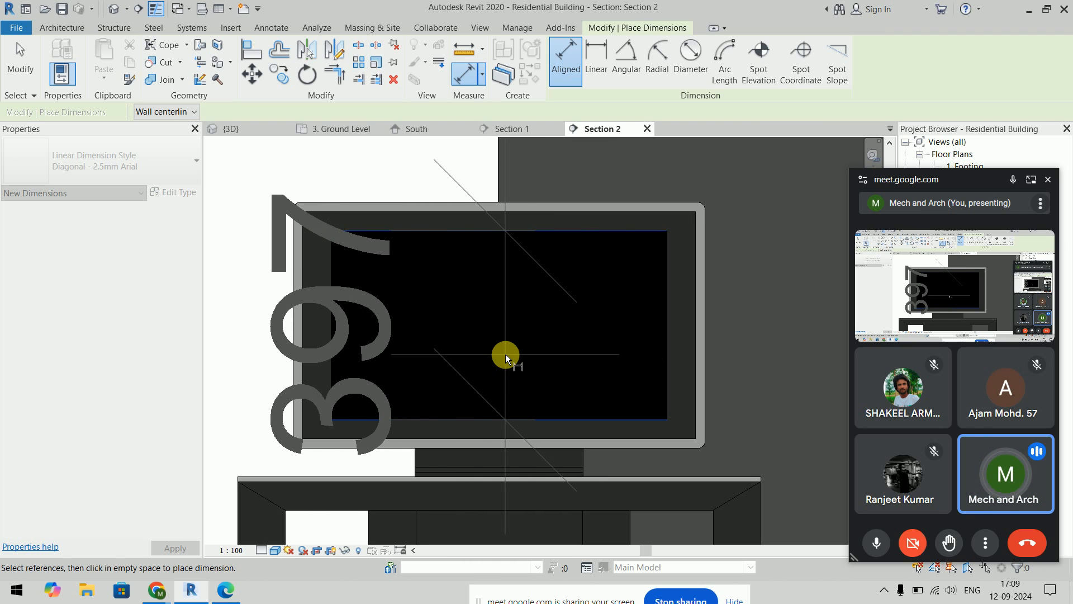
key("Escape")
key("Escape")
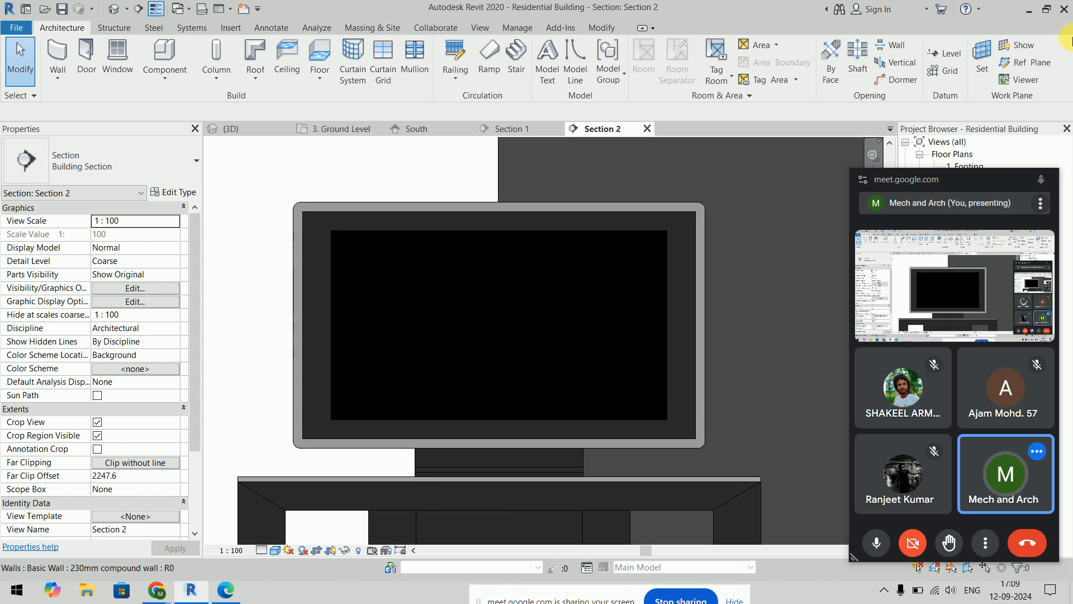
Step: Go to the desktop and open the saved netflix-screenshot image in Paint
left_click(1026, 11)
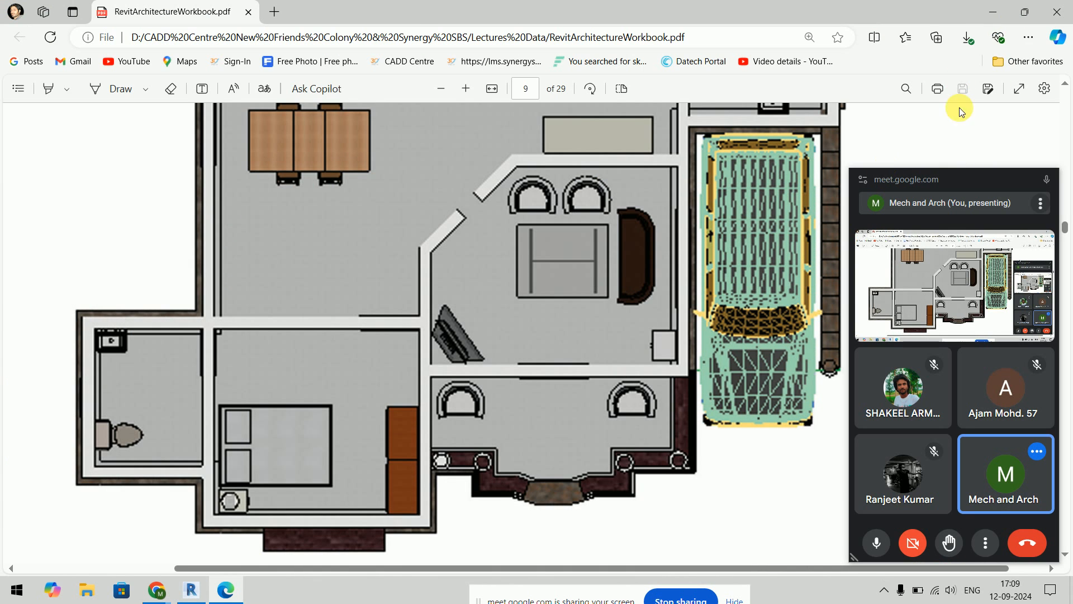
left_click(985, 7)
left_click(39, 493)
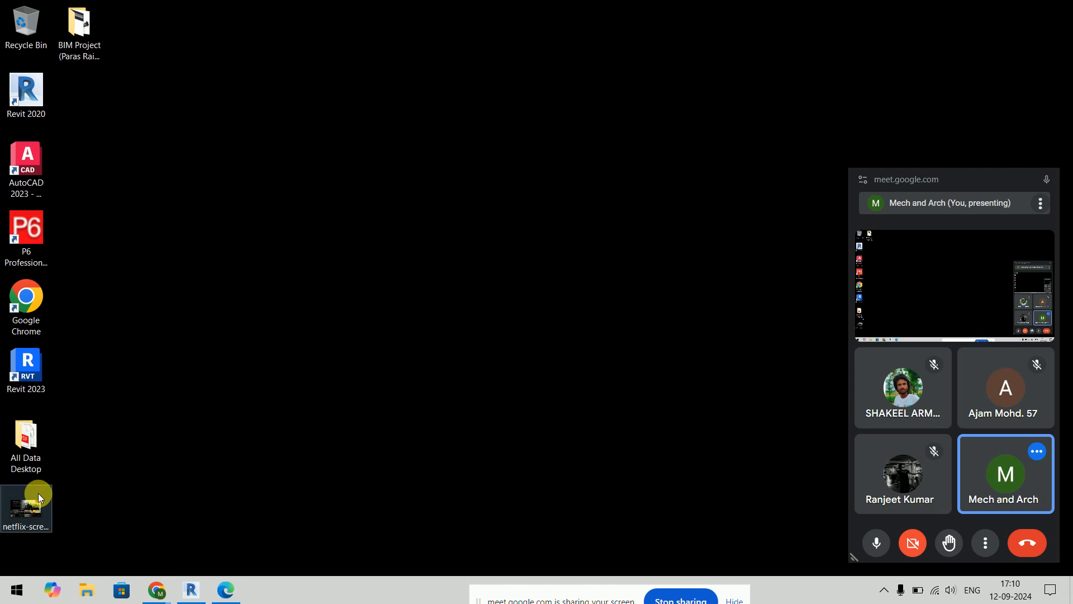
right_click(23, 515)
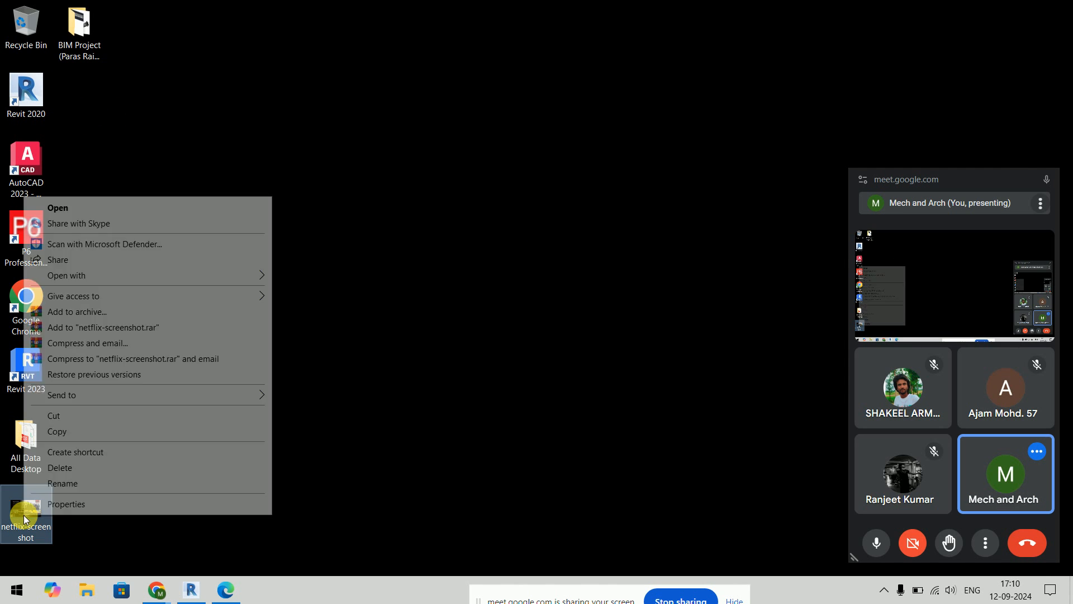
mouse_move(257, 280)
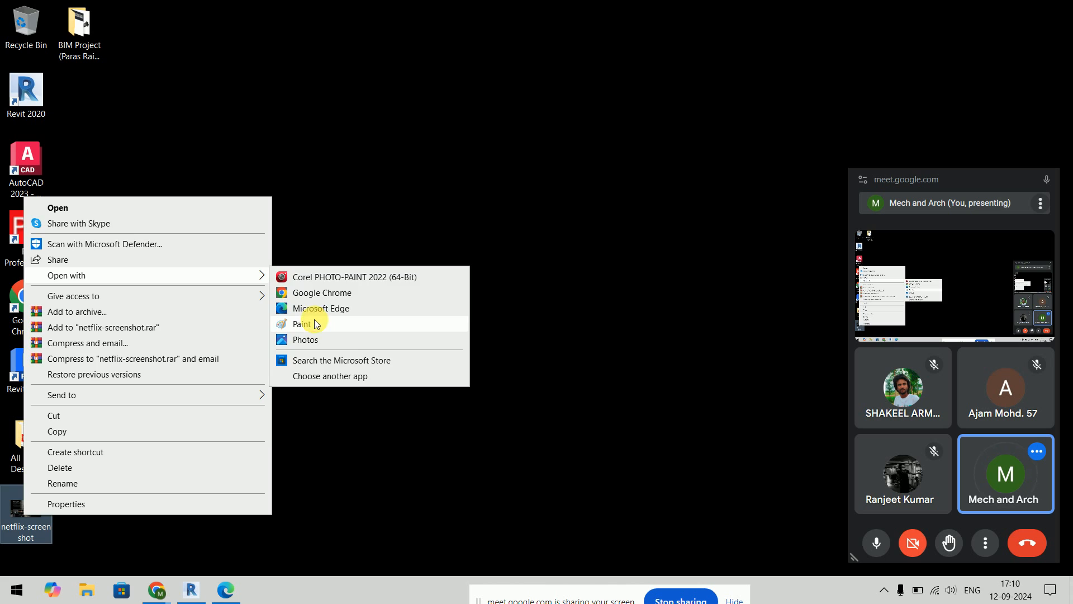
left_click(314, 319)
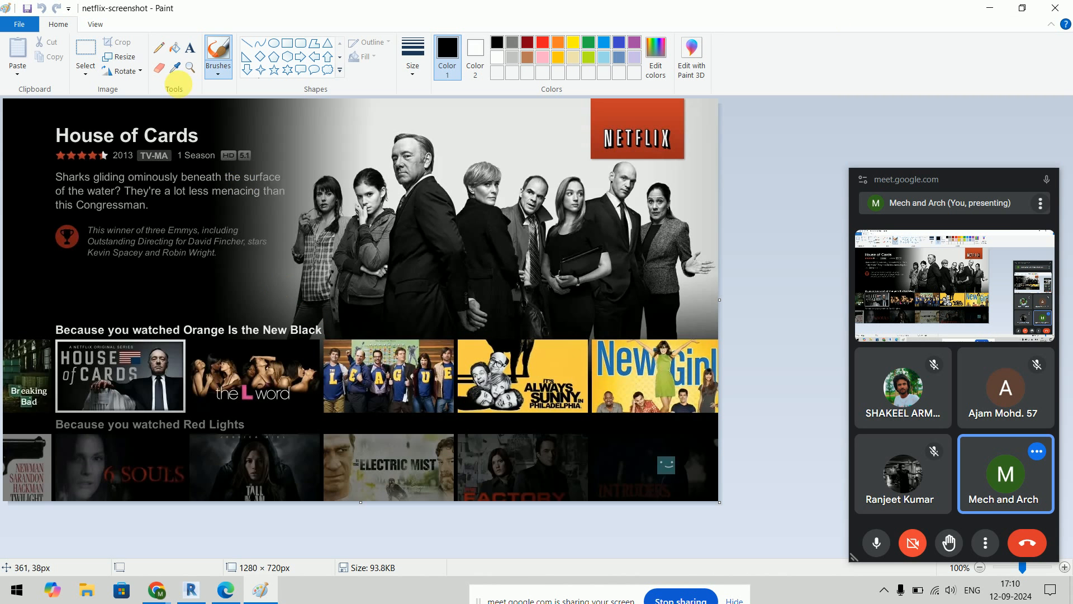
Step: Resize the picture to 706 pixels horizontally and 397 pixels vertically, without maintaining the aspect ratio
left_click(119, 58)
left_click_drag(140, 73, 358, 122)
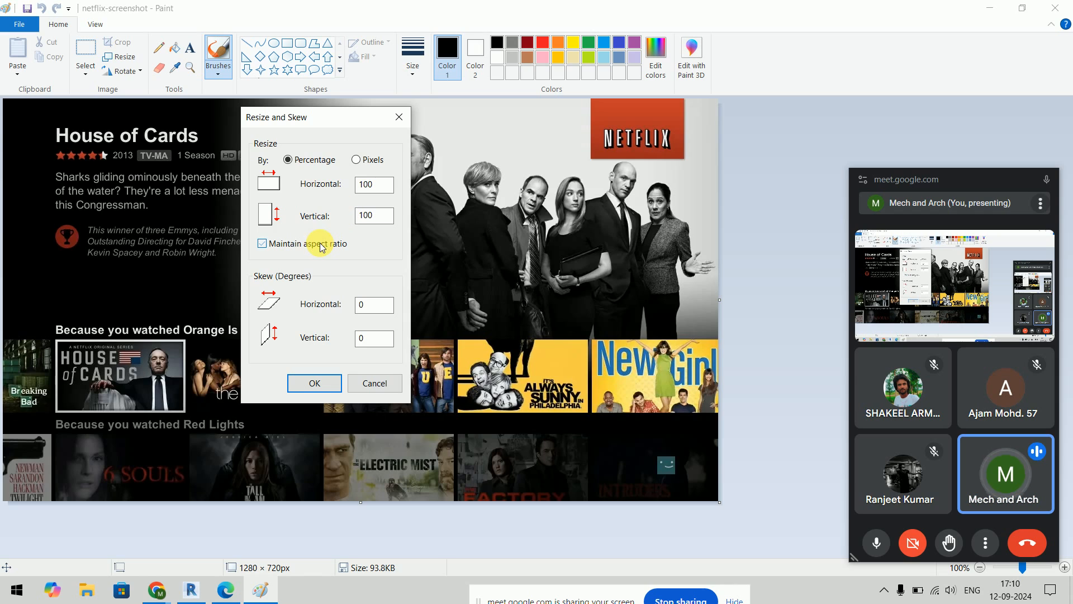
left_click(358, 160)
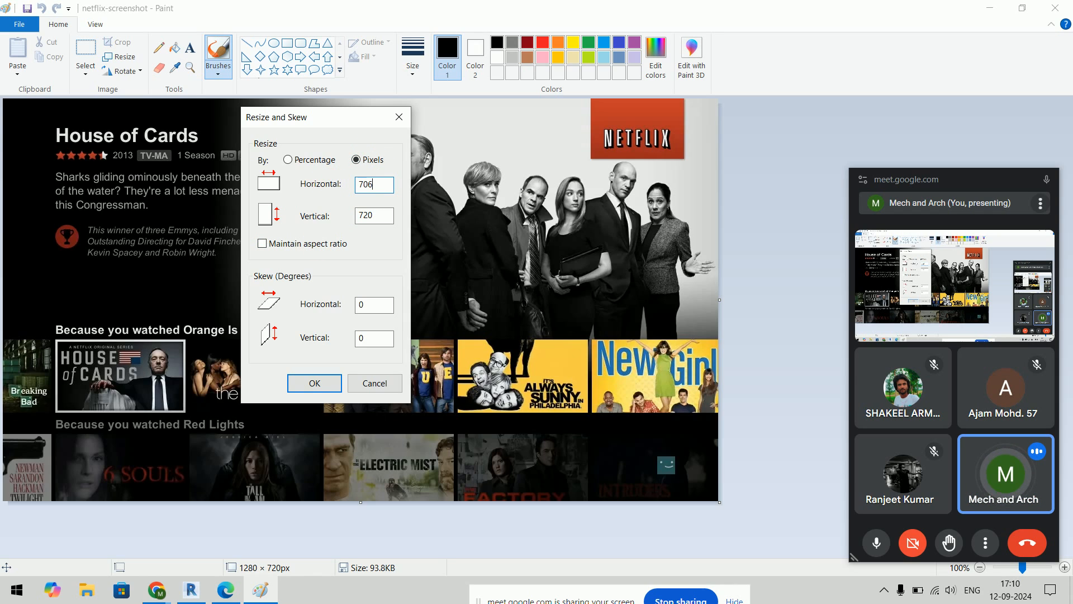
double_click(383, 222)
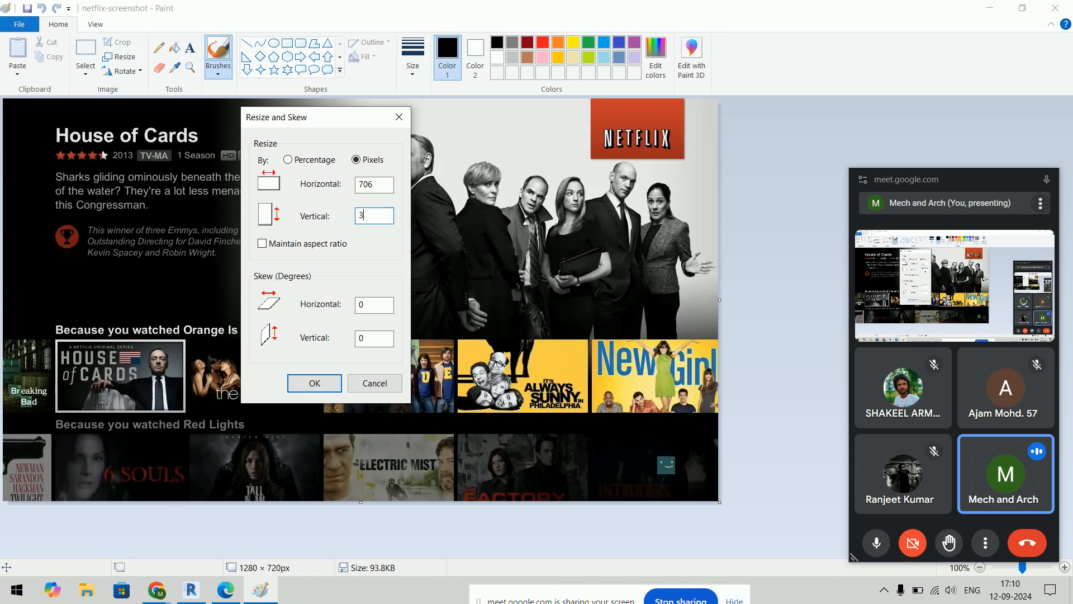
type("397")
key("Return")
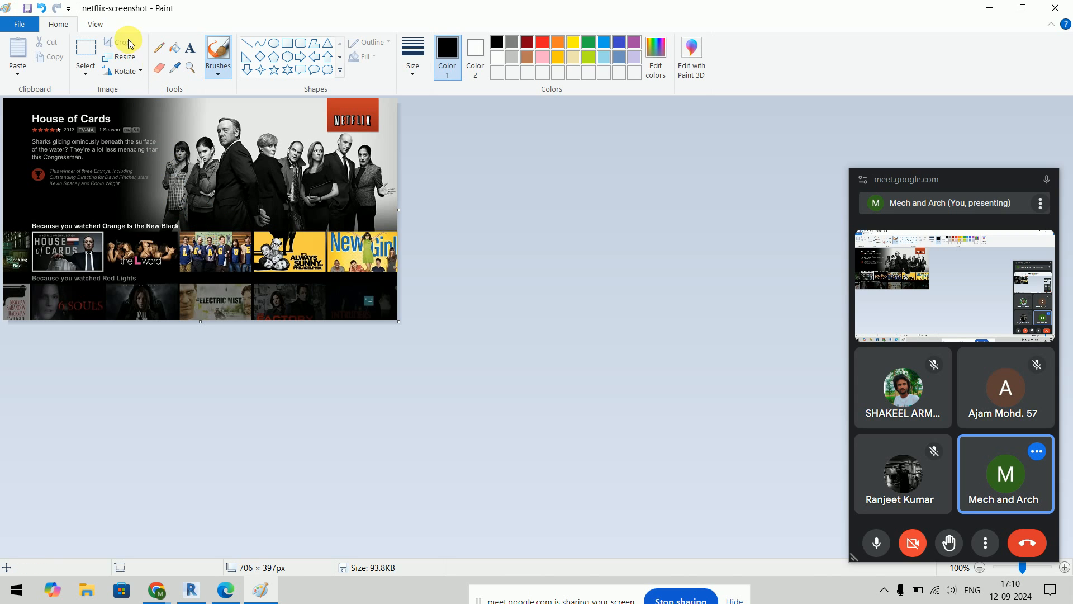
Step: Save the resized picture to the Desktop as a JPEG named netflix-screenshot_1 and close Paint
left_click(20, 24)
mouse_move(98, 142)
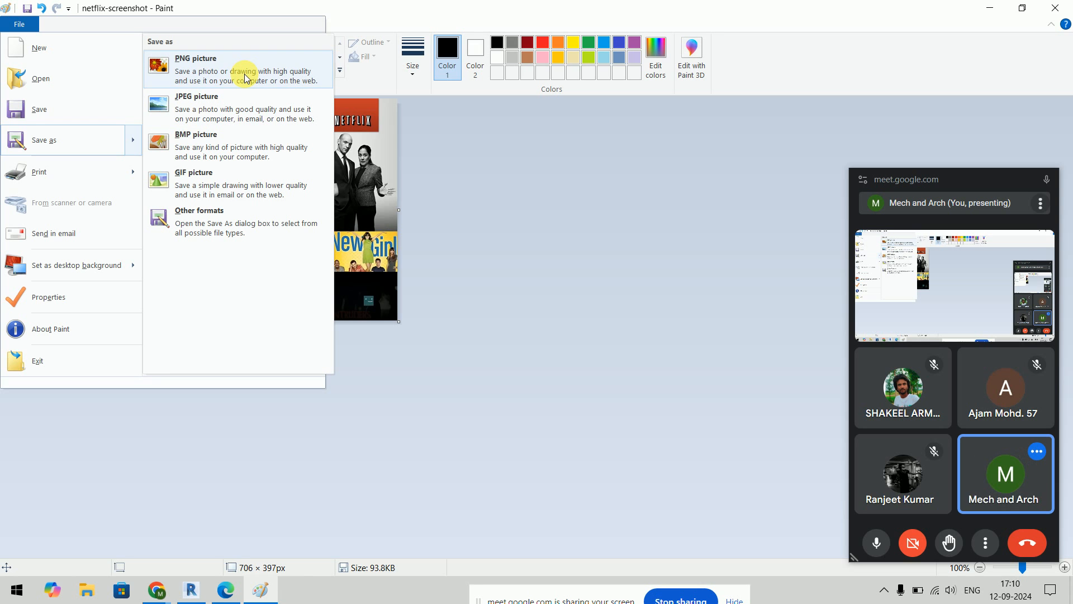
left_click(249, 106)
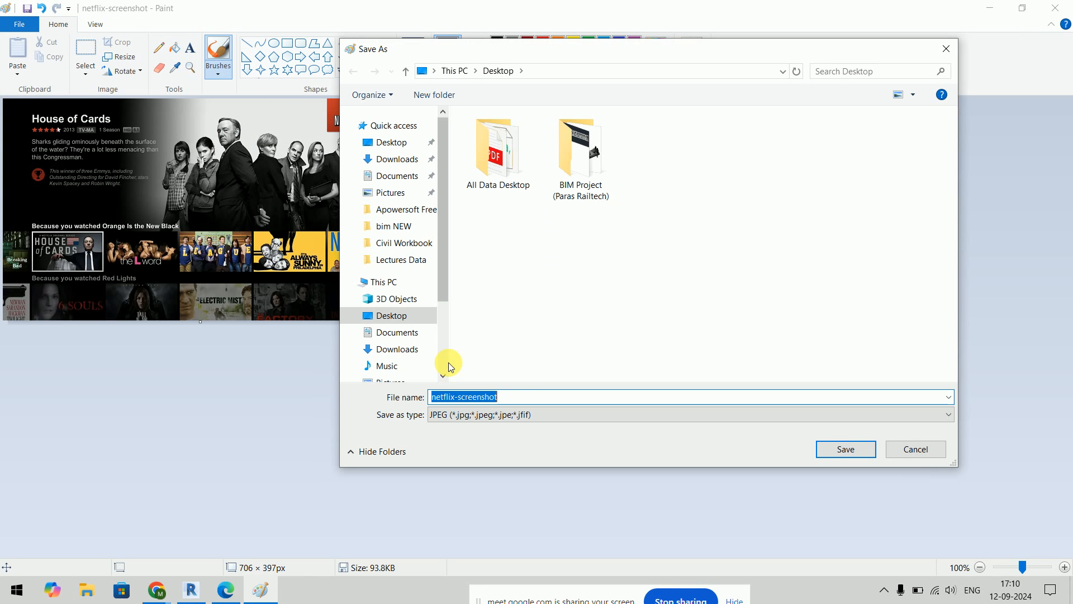
left_click(529, 399)
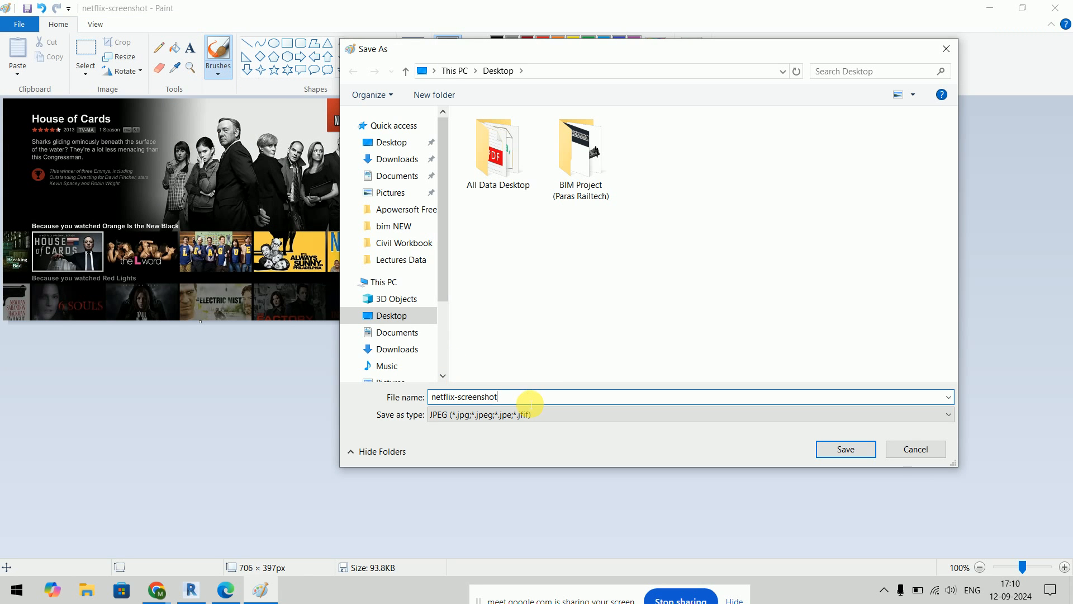
type("_1")
left_click(824, 447)
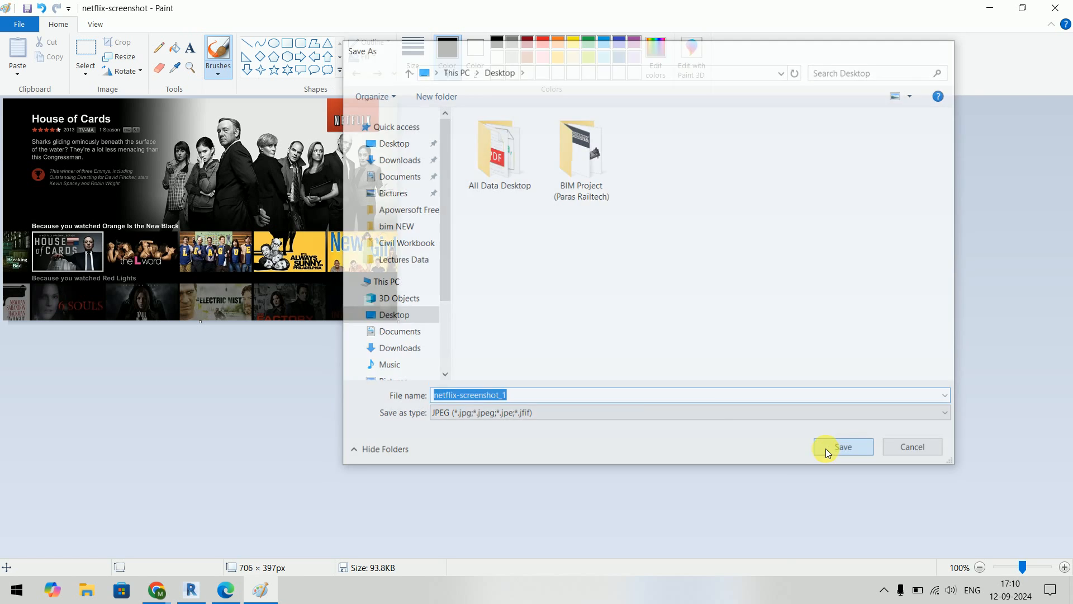
left_click(587, 325)
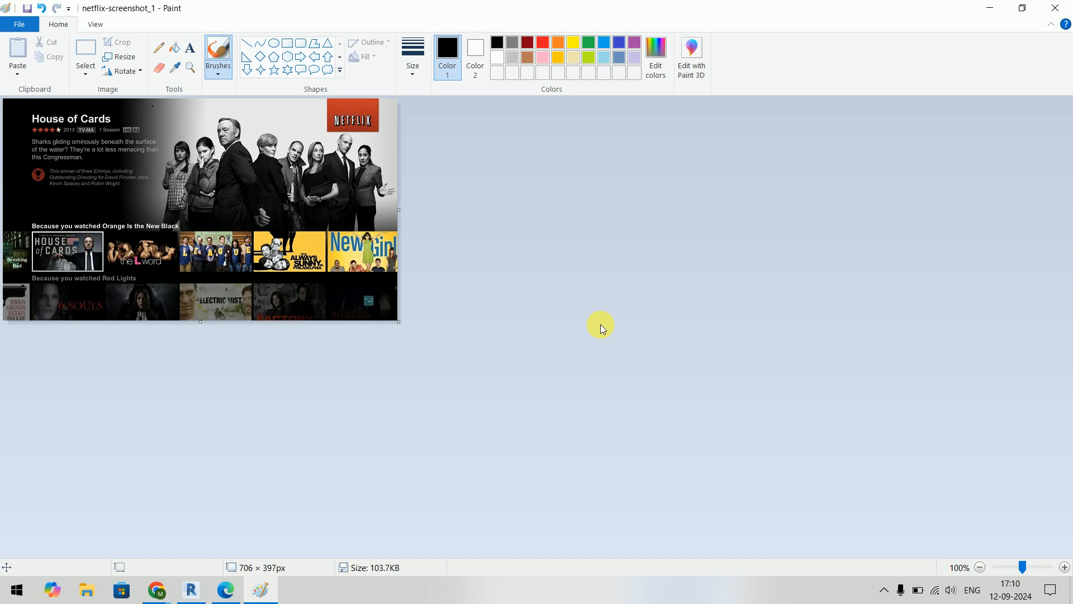
left_click(1053, 8)
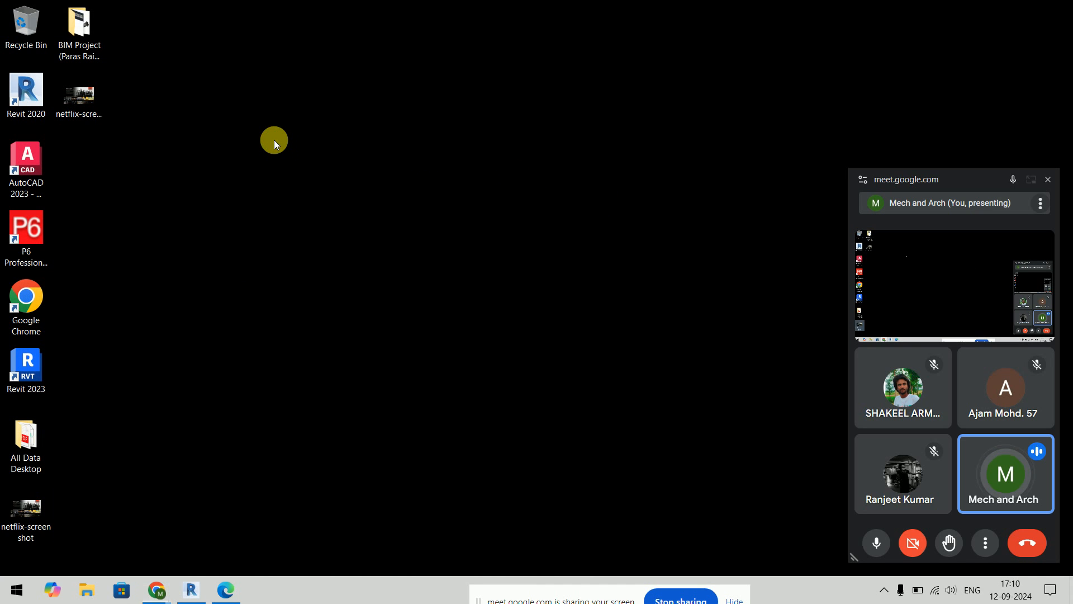
Step: Delete the original netflix-screenshot image from the desktop, keeping the resized copy
left_click(79, 98)
left_click(36, 517)
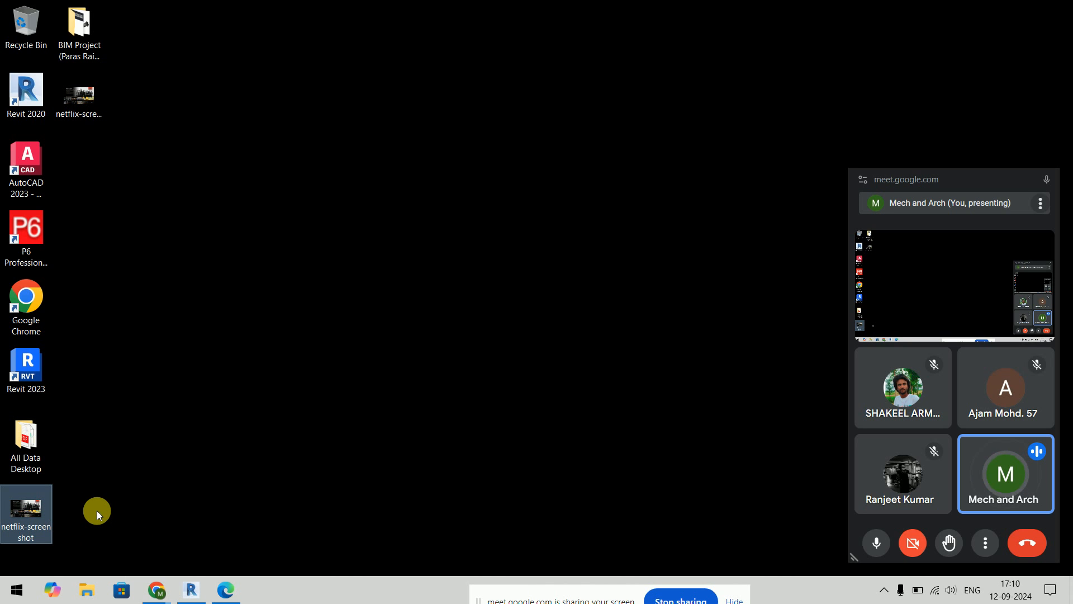
key("Delete")
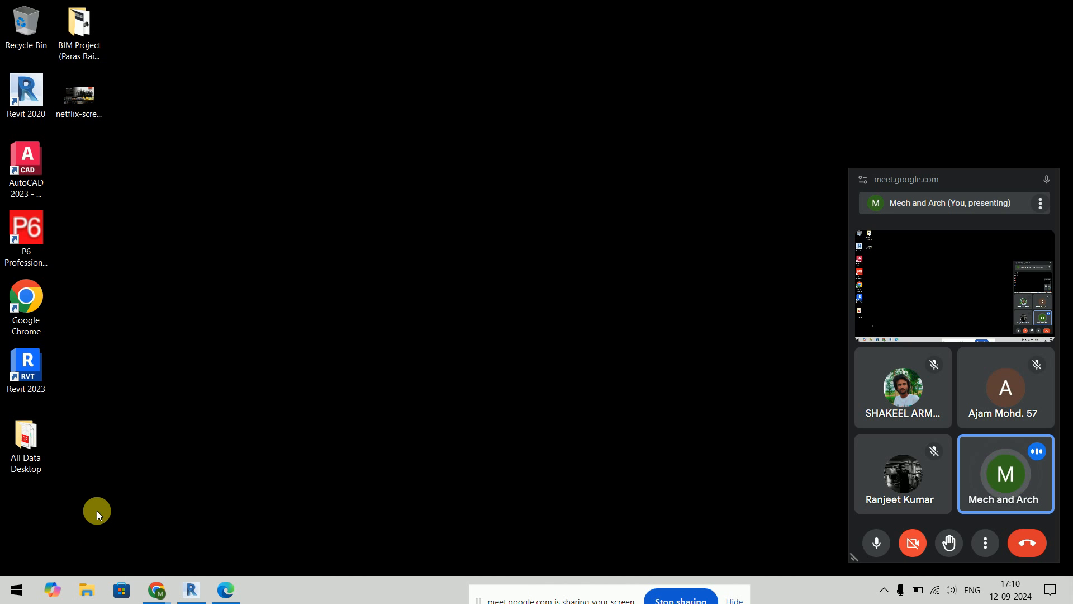
Step: Return to Revit and create a new decal type named tv netflix
left_click(191, 590)
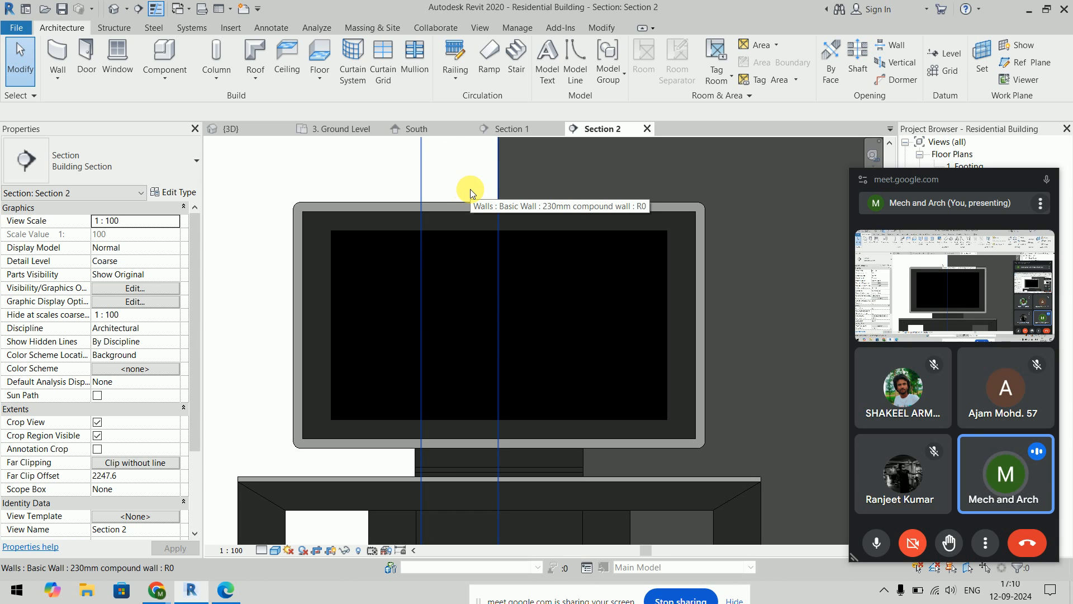
left_click(231, 29)
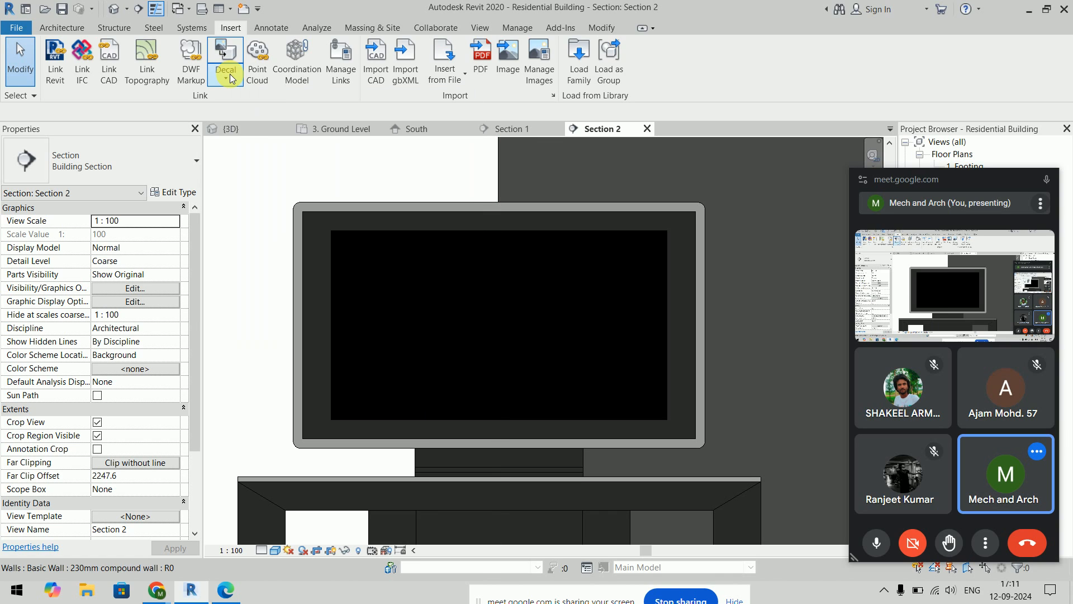
left_click(229, 73)
left_click(240, 100)
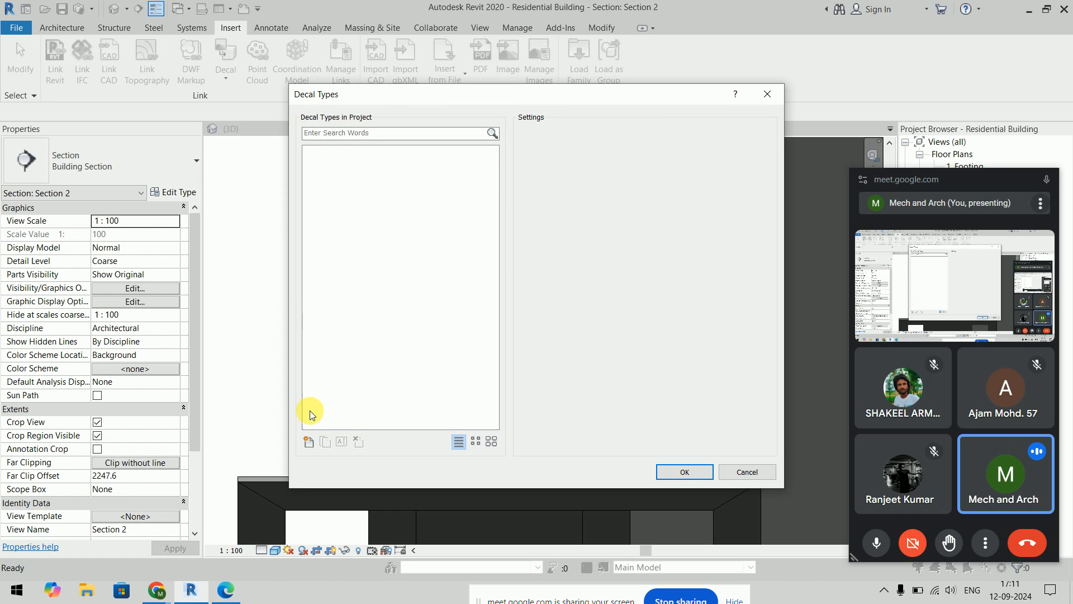
left_click(309, 441)
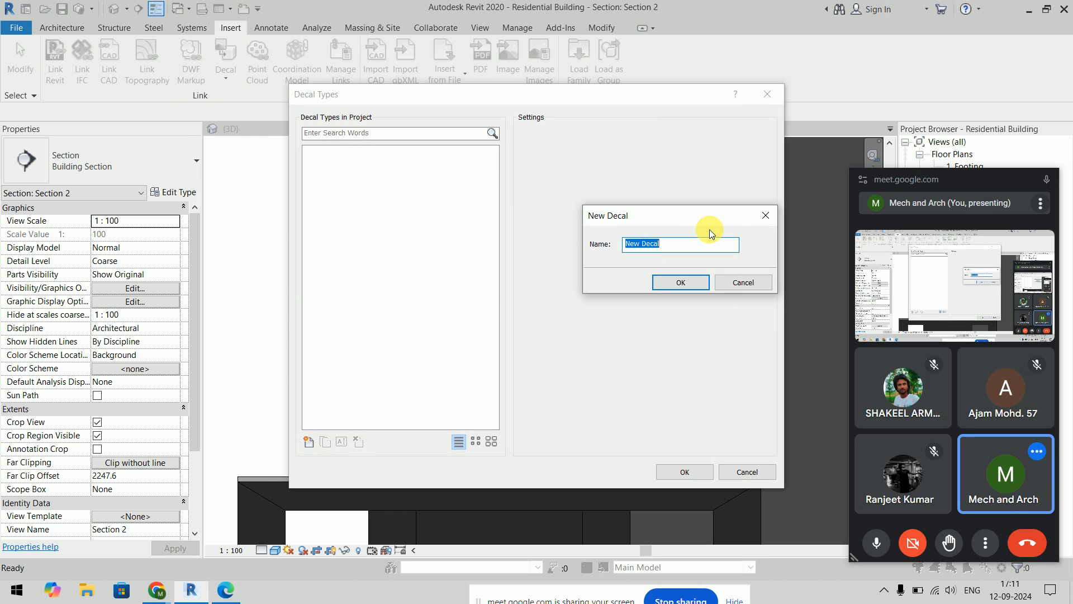
type("tv nett")
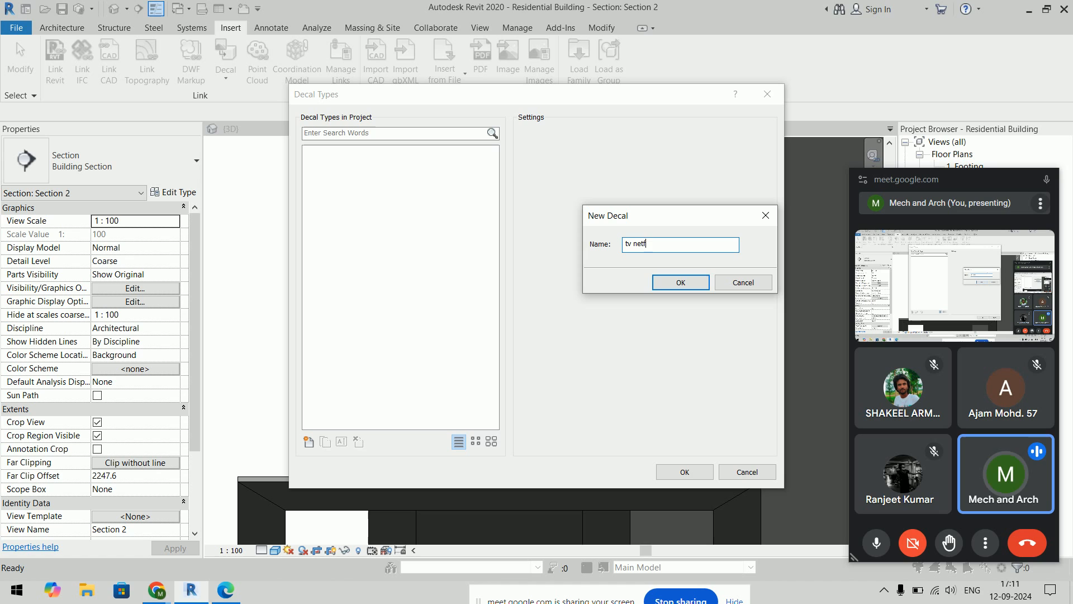
left_click(680, 282)
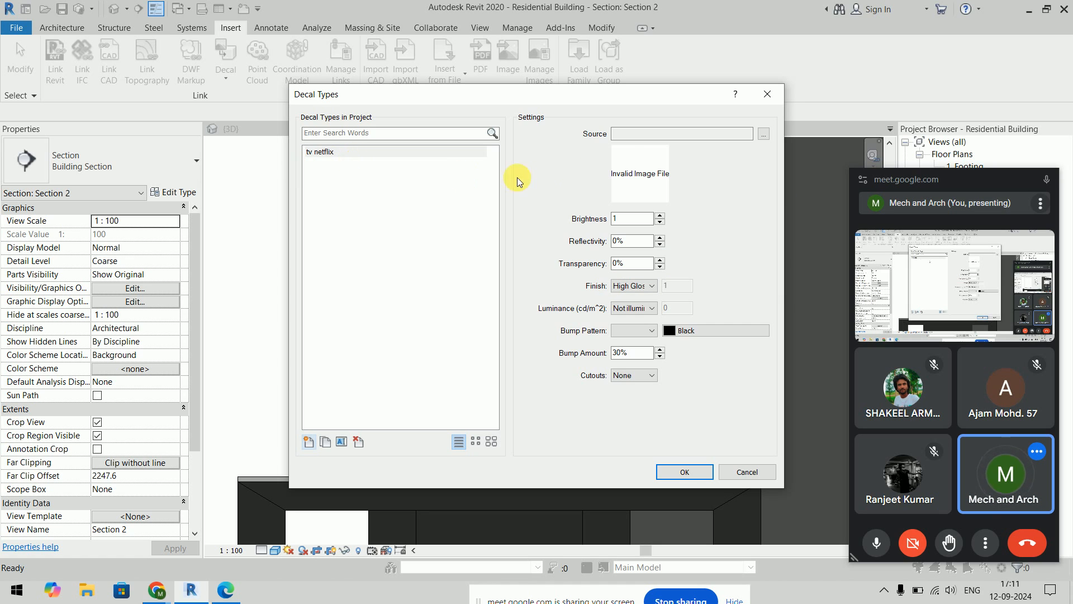
Step: Load netflix-screenshot_1.jpg from the Desktop as the decal's source image and accept the decal type
left_click(763, 133)
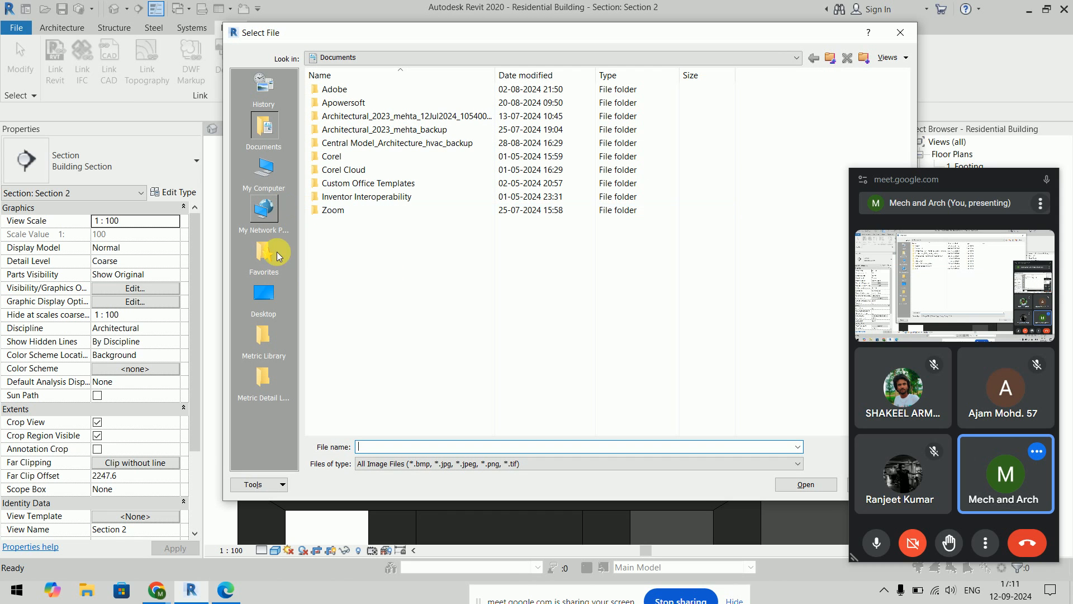
left_click(265, 292)
left_click(369, 170)
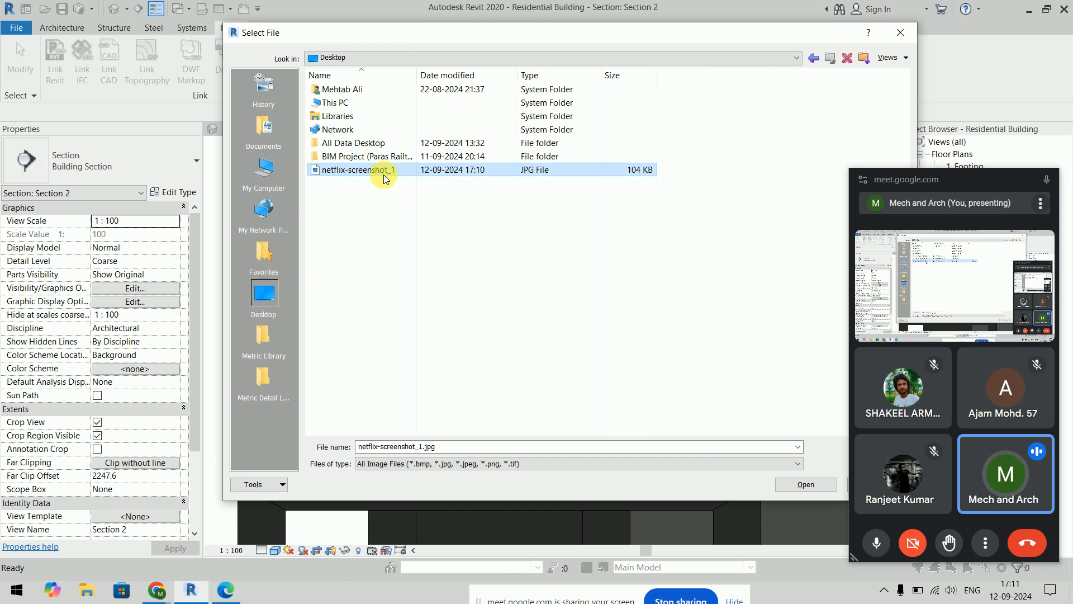
left_click_drag(421, 36, 320, 24)
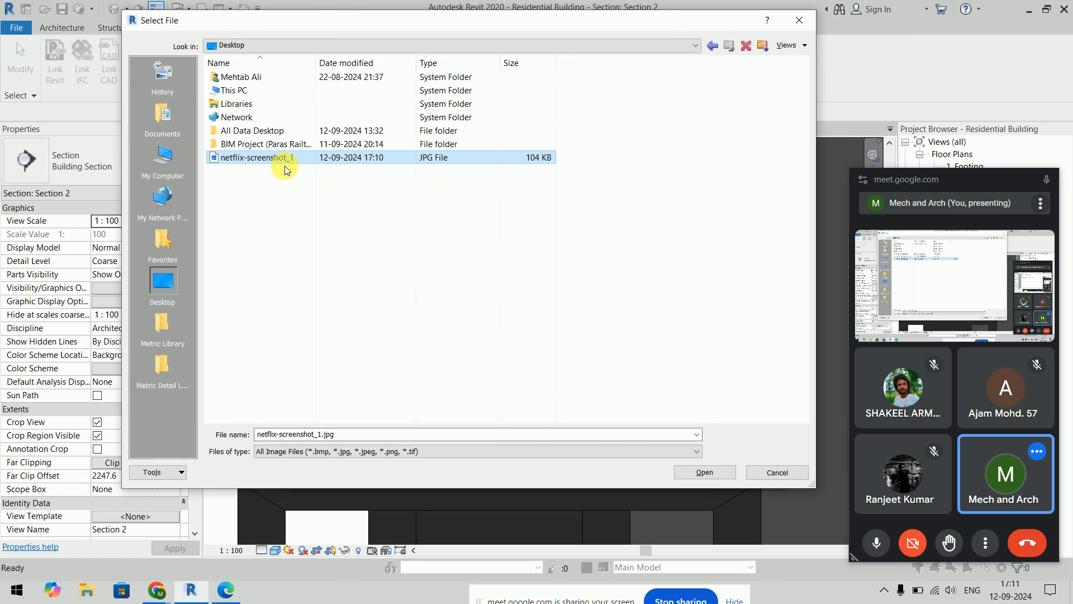
left_click(703, 479)
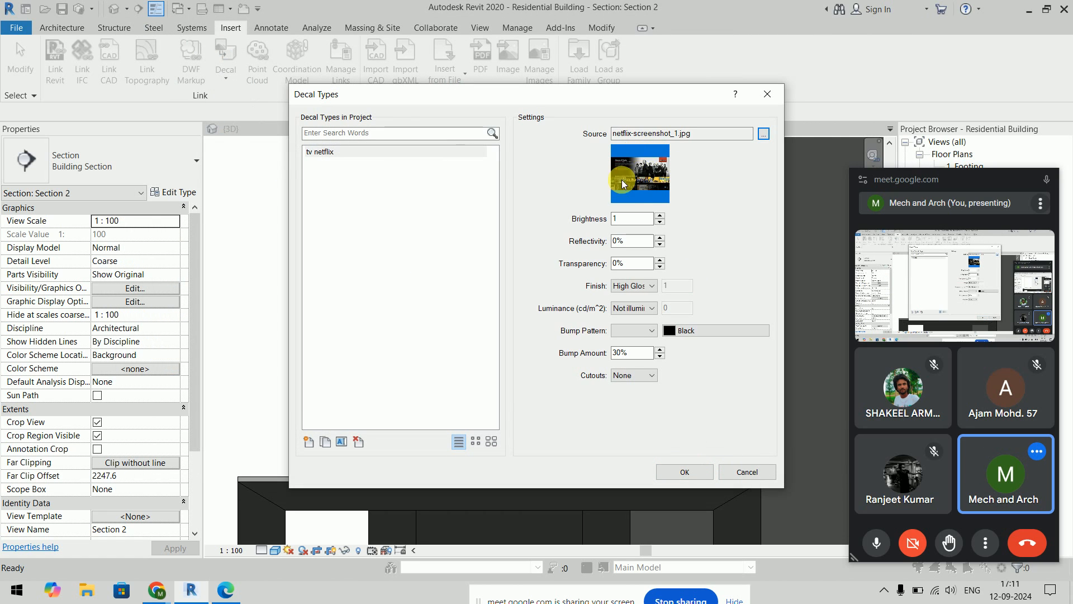
left_click(684, 471)
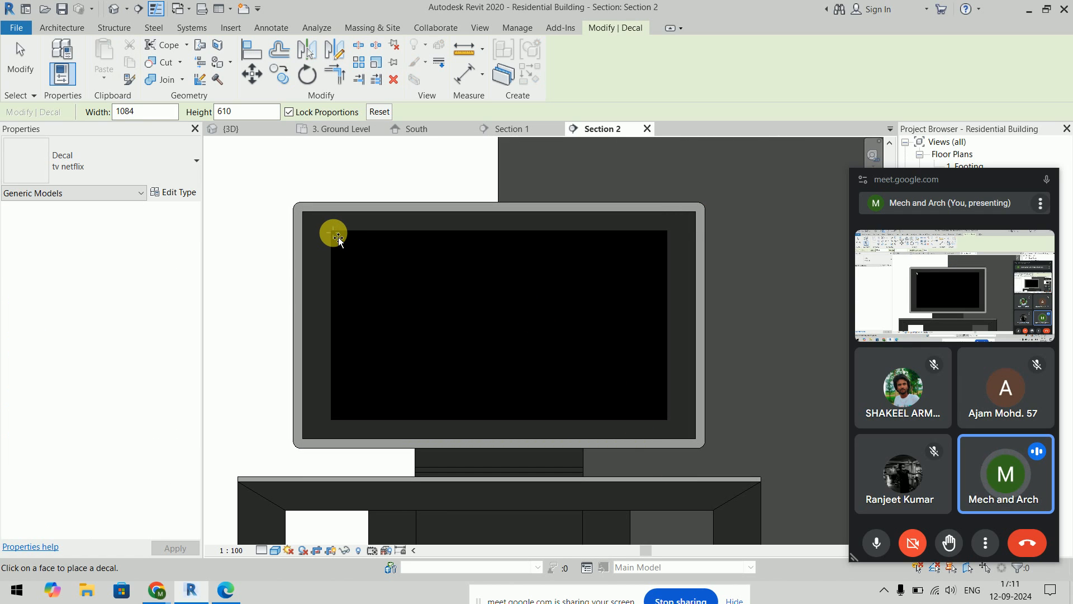
Step: Try to fit the tv netflix decal over the television's screen in the Section 2 view, deleting the misplaced instance
scroll(368, 325, "down", 3)
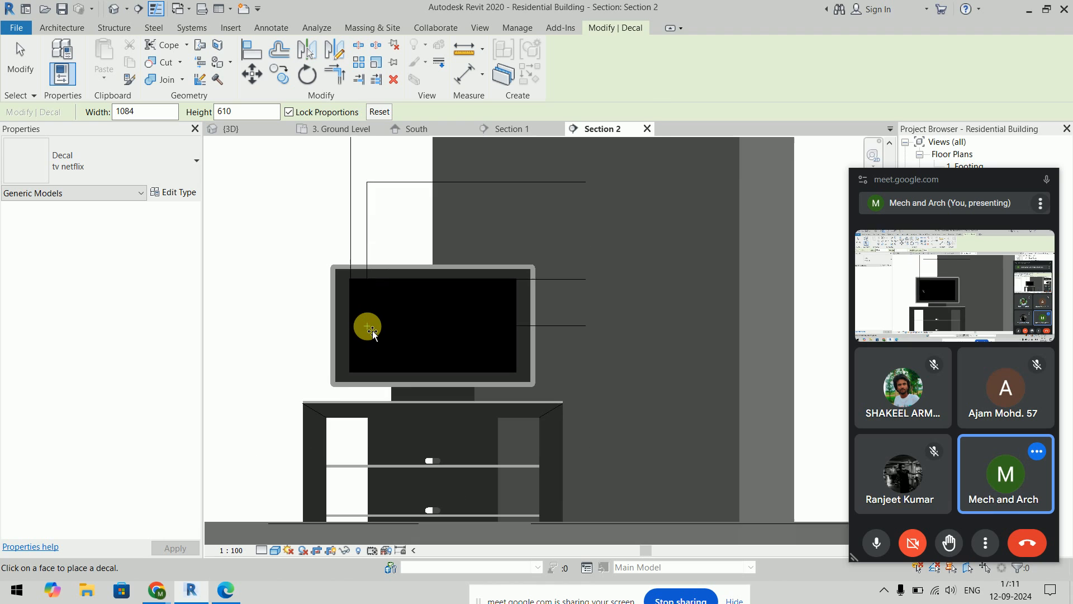
scroll(559, 291, "up", 1)
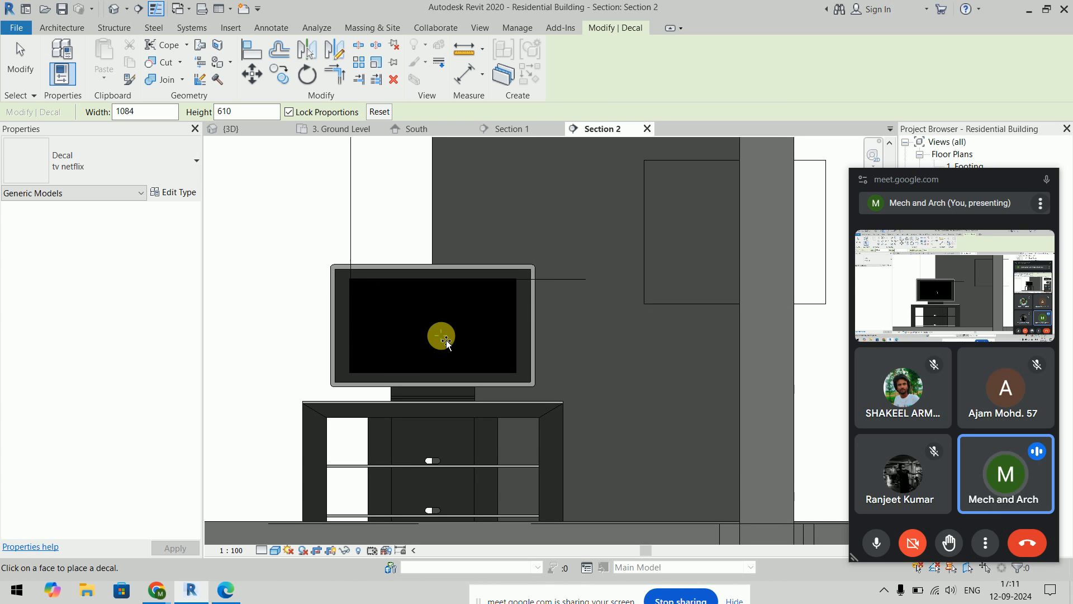
key("Escape")
key("Escape")
left_click(352, 219)
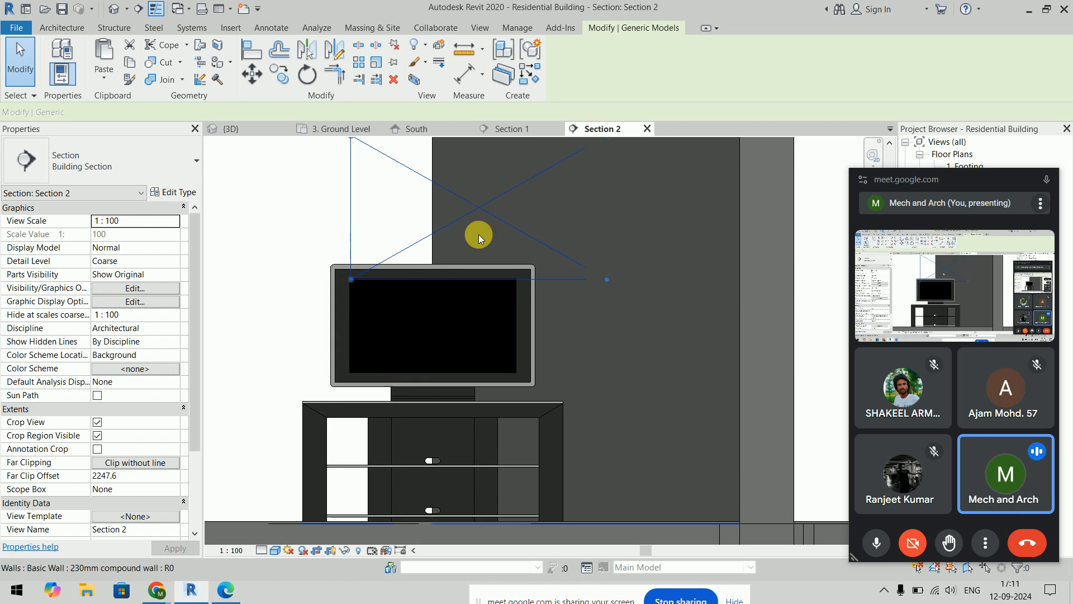
left_click_drag(479, 212, 485, 306)
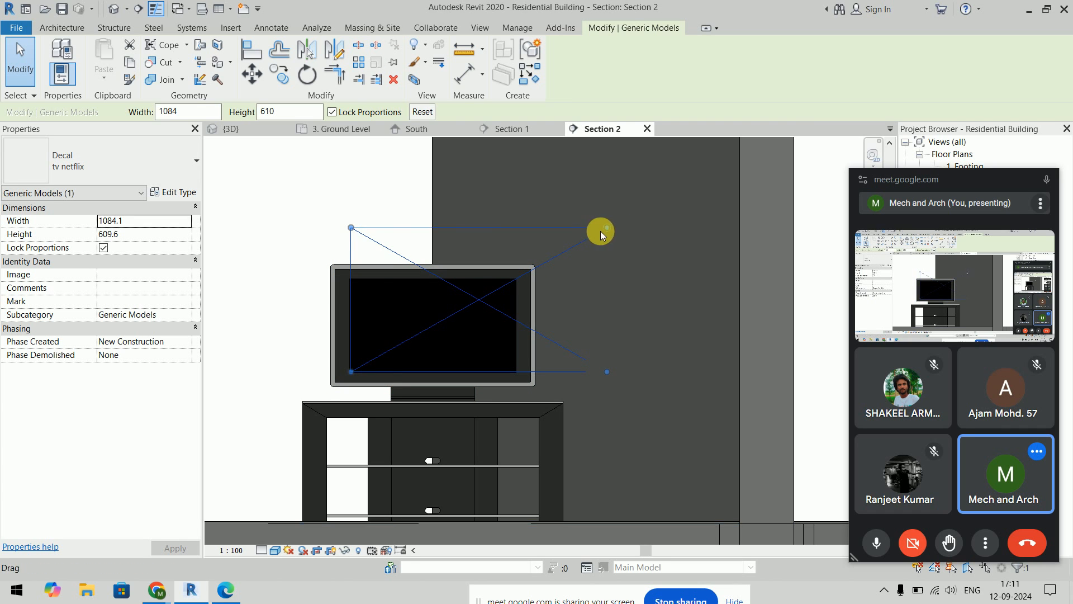
left_click_drag(352, 233, 479, 337)
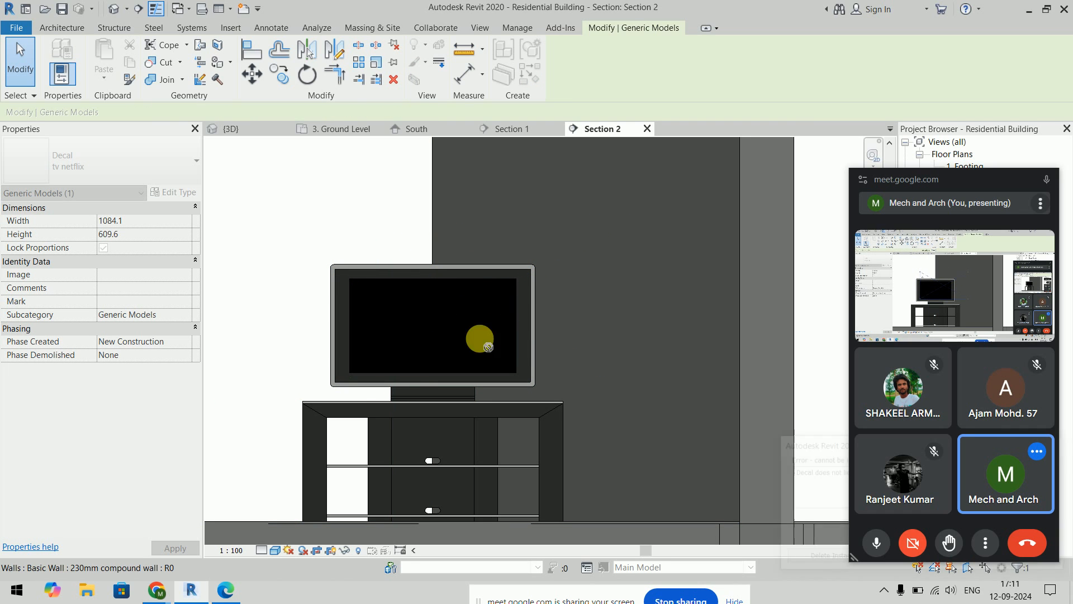
left_click_drag(825, 445, 587, 264)
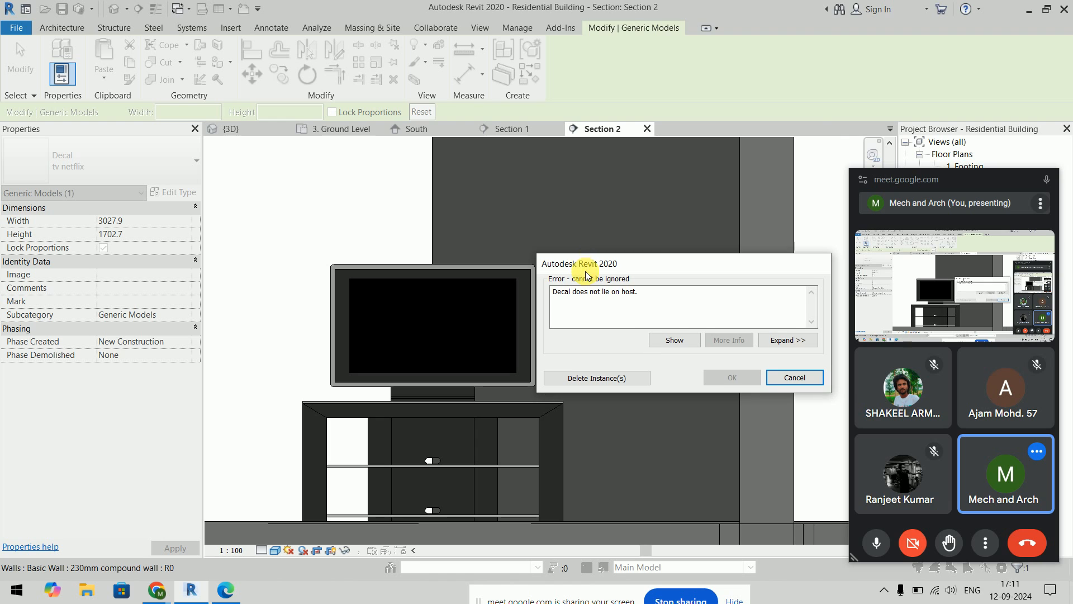
left_click(625, 380)
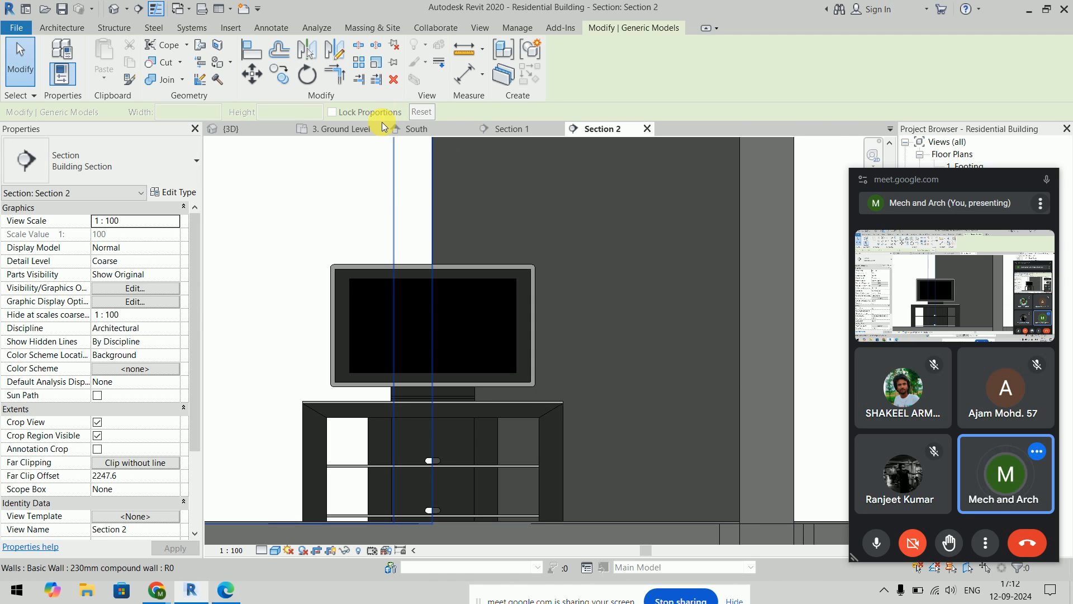
Step: In the 3D view, place the decal on the television's front face at 706 wide by 397 high, with proportions unlocked
left_click(83, 29)
left_click(255, 129)
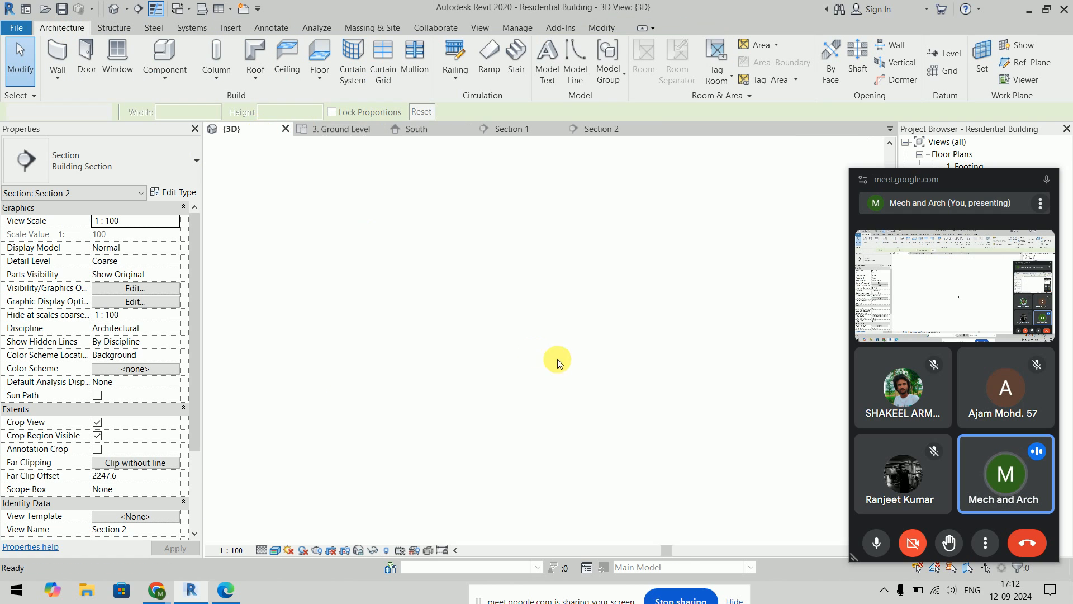
middle_click_drag(513, 410, 638, 265)
scroll(443, 345, "up", 5)
middle_click_drag(472, 342, 457, 401)
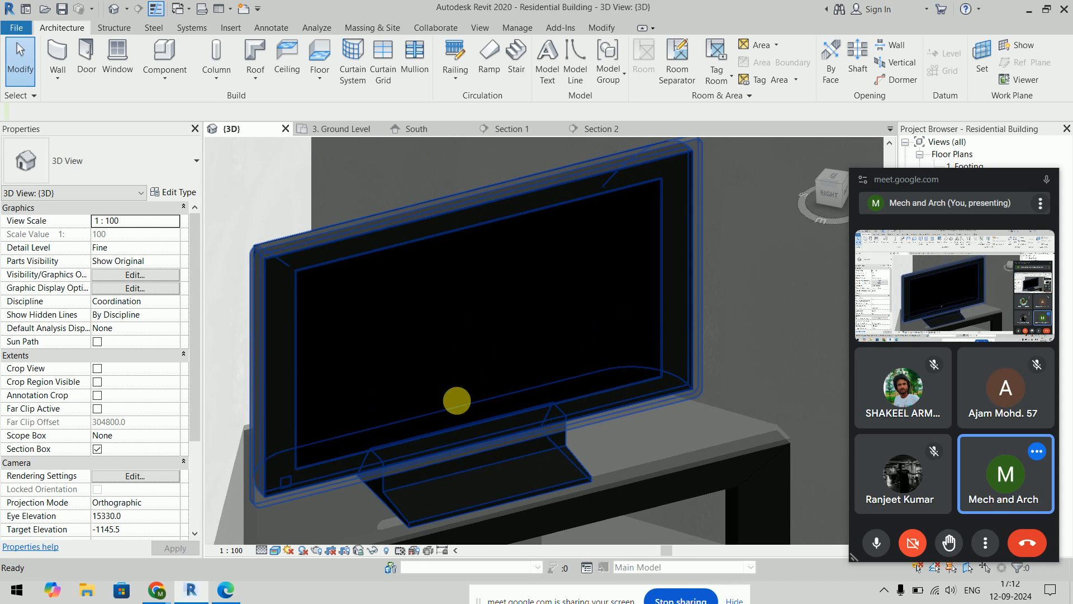
left_click(230, 27)
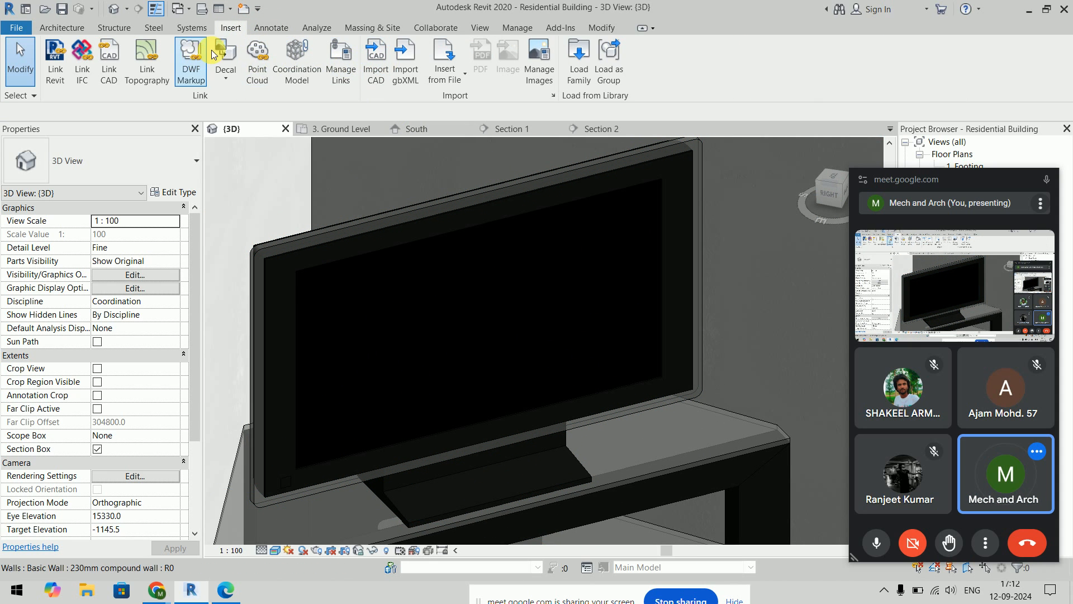
left_click(222, 54)
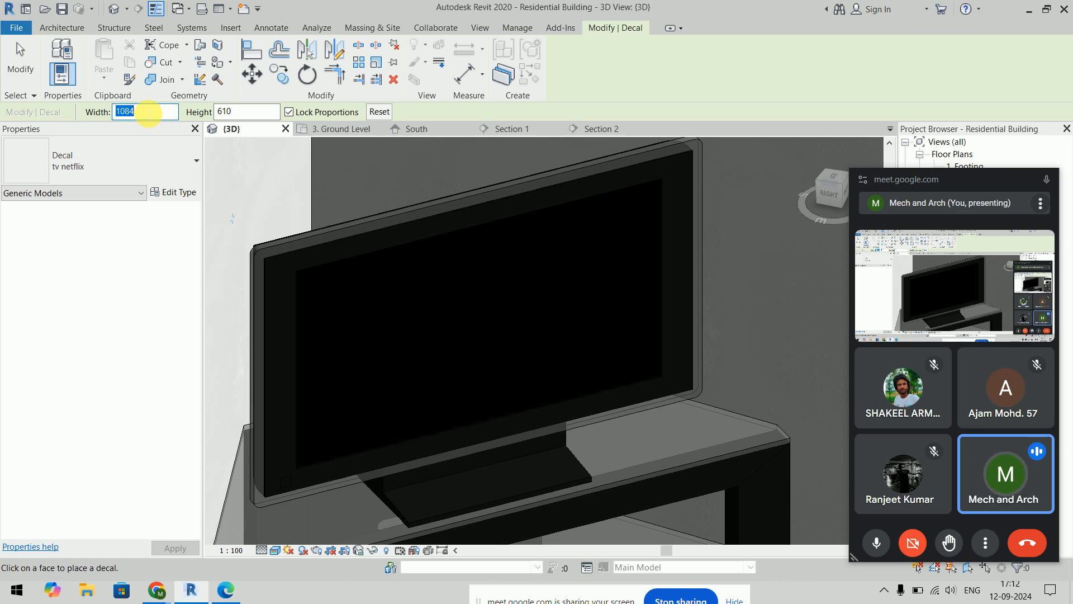
left_click(289, 111)
type("7")
double_click(249, 115)
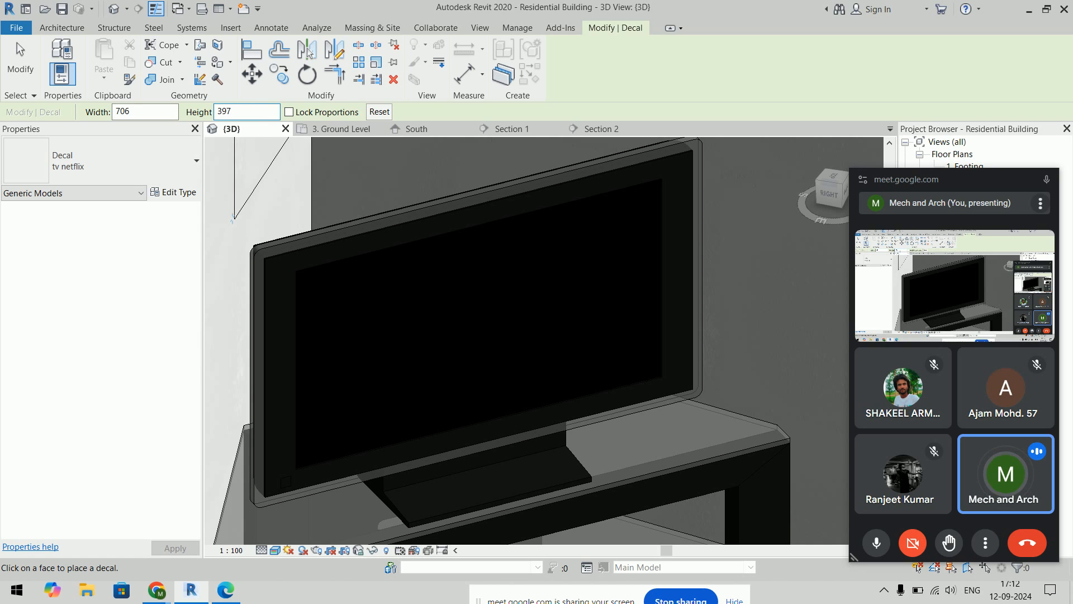
left_click(272, 495)
scroll(503, 316, "down", 3)
scroll(506, 319, "up", 4)
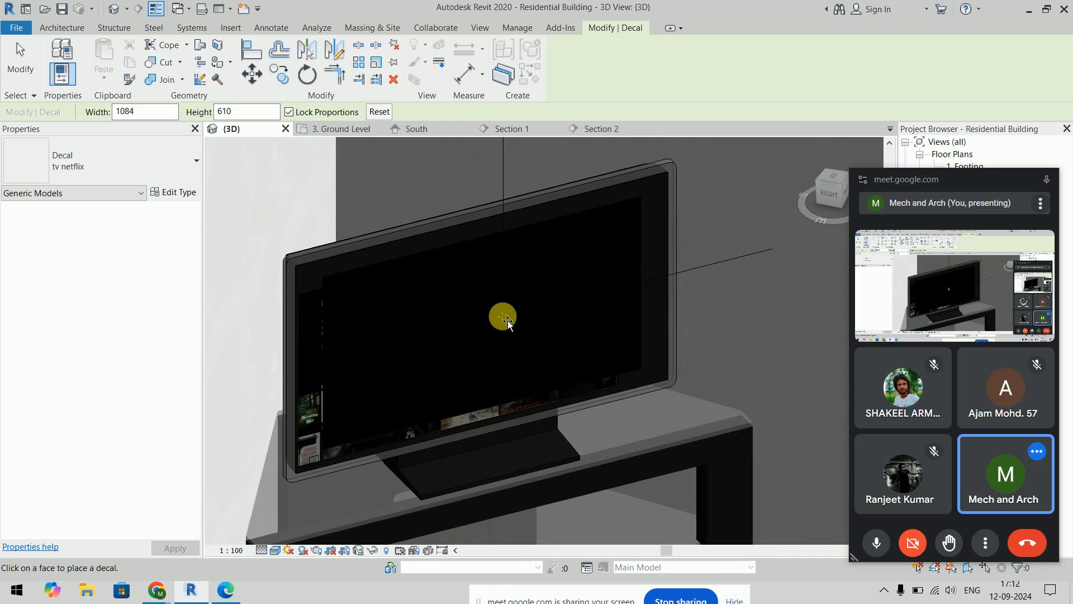
key("Escape")
left_click(310, 446)
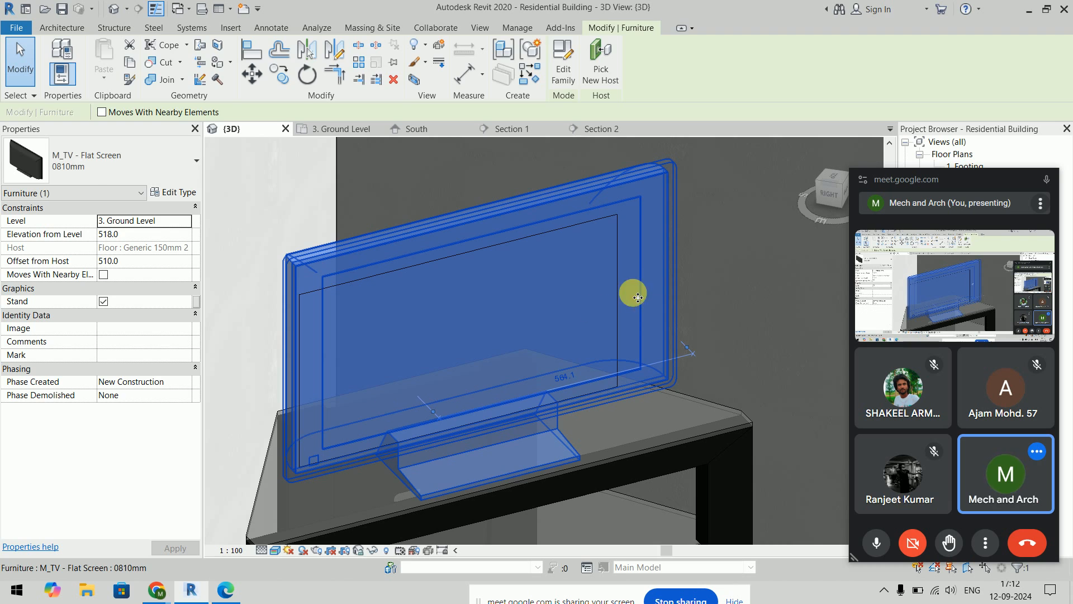
key("Escape")
Step: Preview the television and its decal in the Ray Trace visual style, then exit the ray trace
left_click(276, 550)
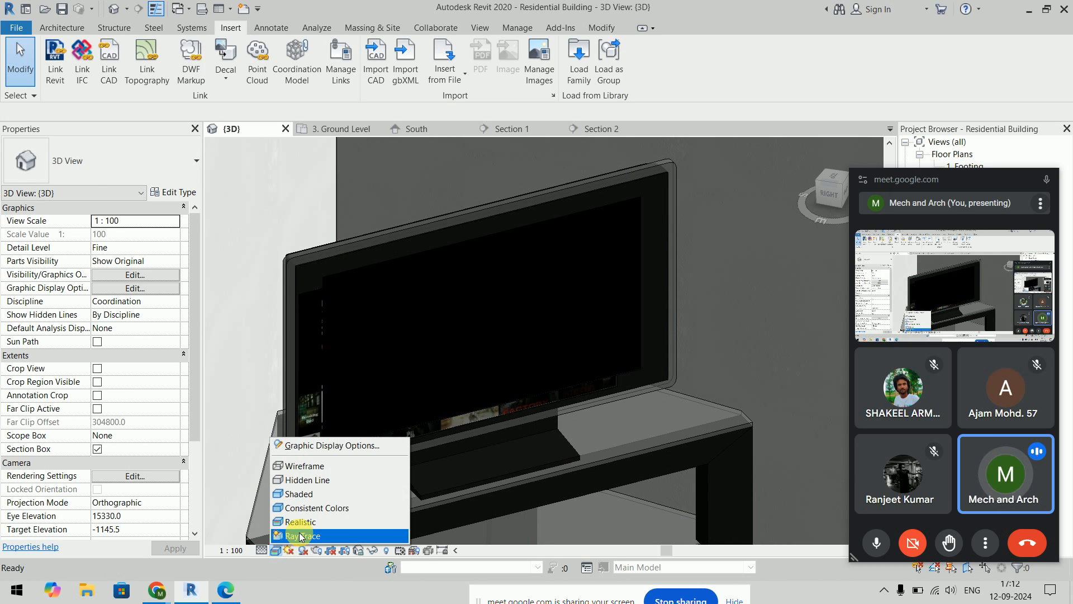
left_click(301, 535)
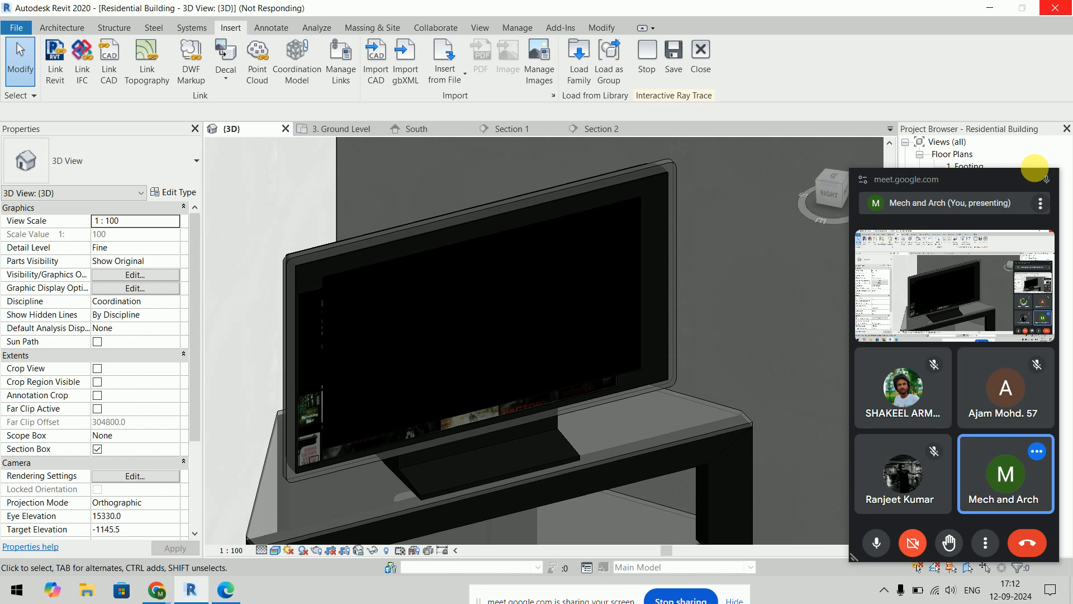
left_click(1034, 181)
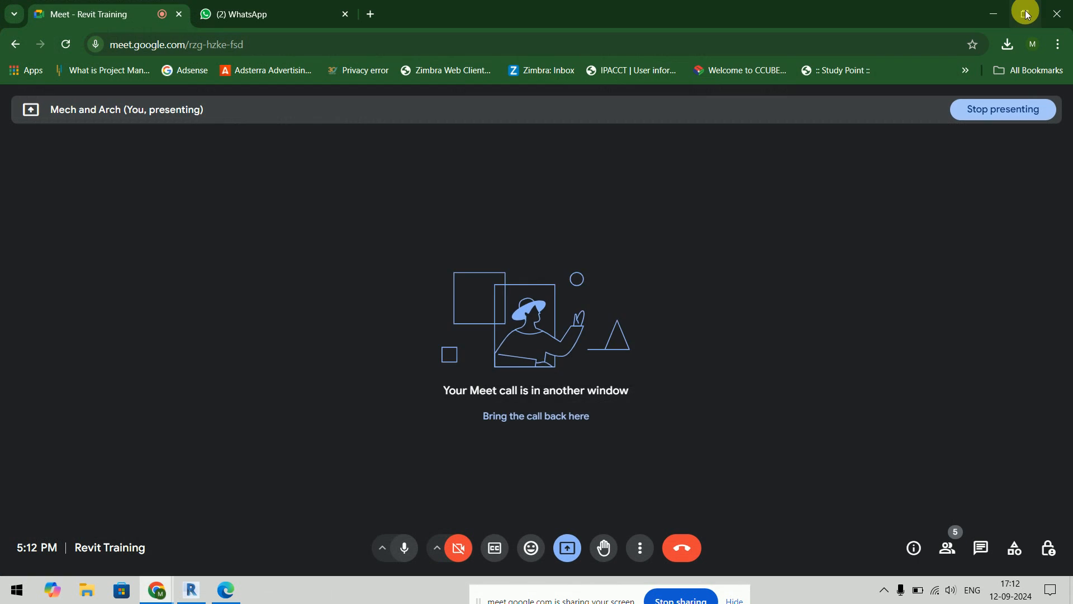
left_click(996, 10)
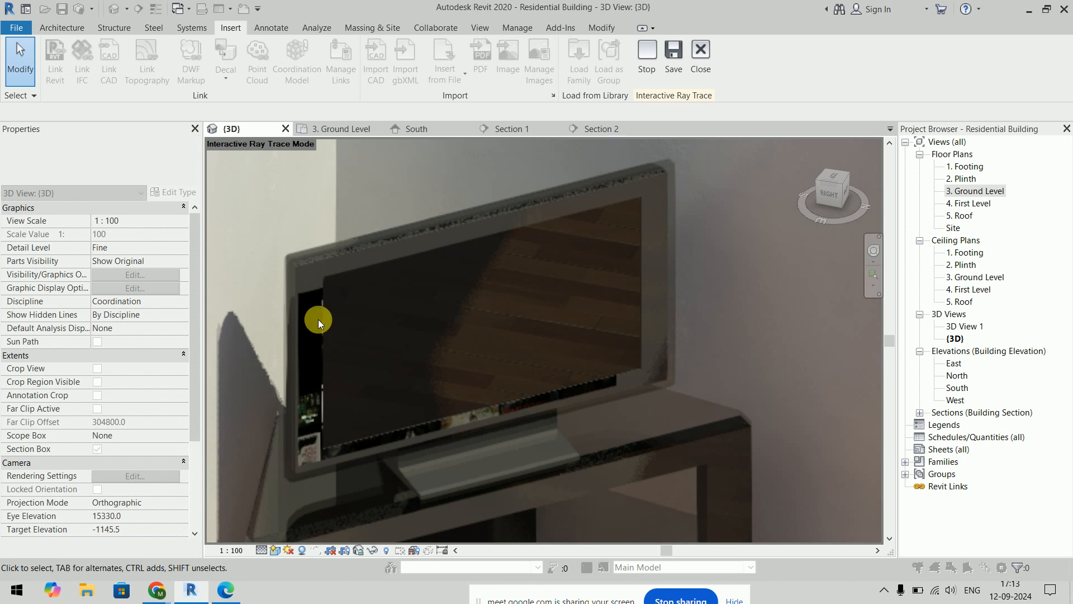
left_click(696, 68)
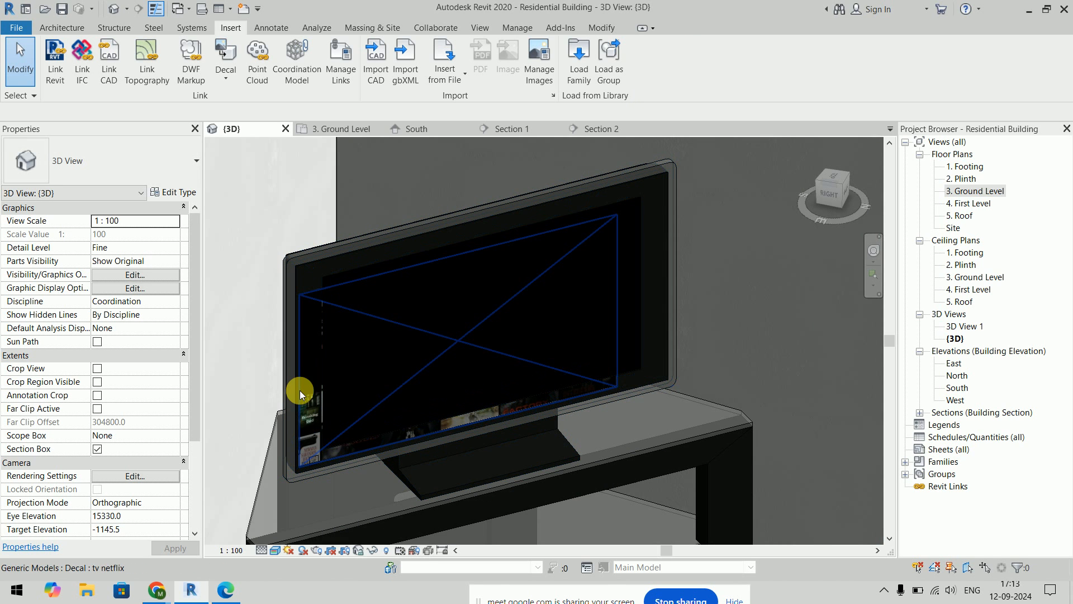
Step: Move the decal from the television's frame so that it lines up with the inner black screen
left_click(300, 381)
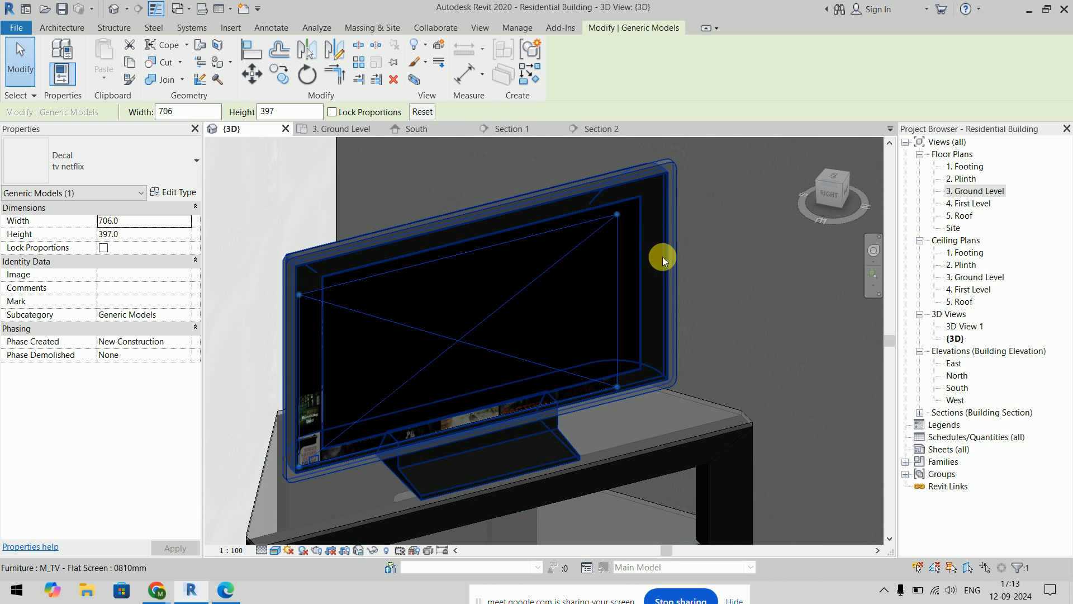
left_click_drag(618, 216, 658, 195)
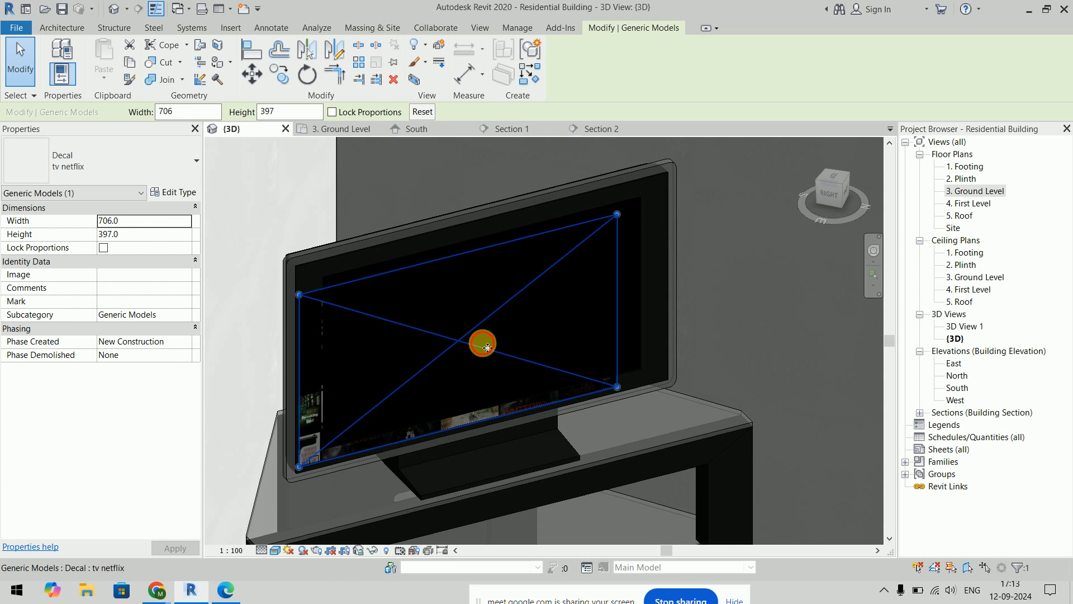
left_click_drag(488, 347, 519, 326)
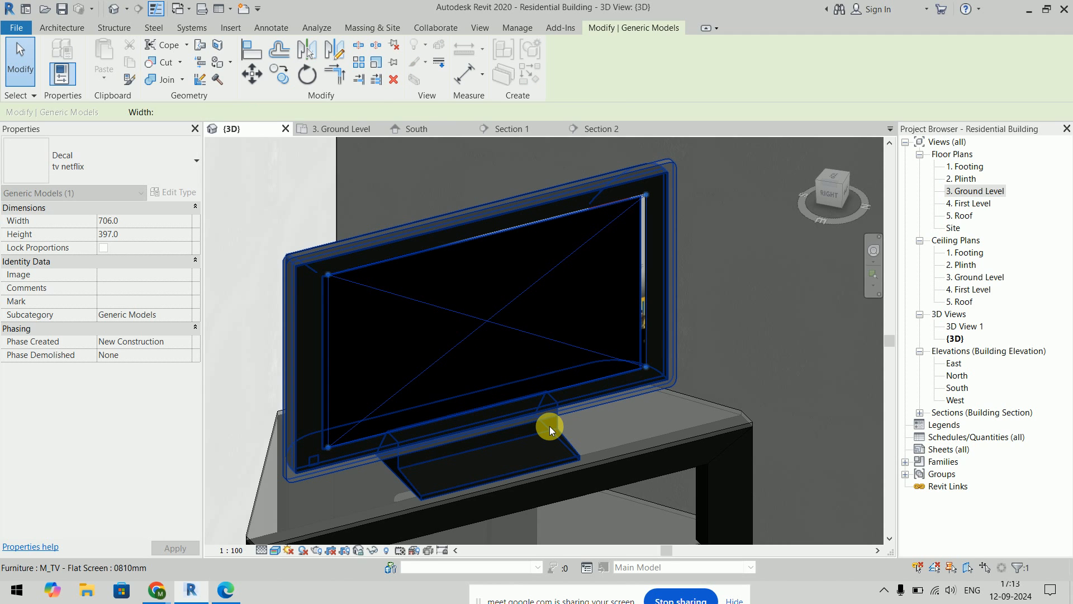
key("Escape")
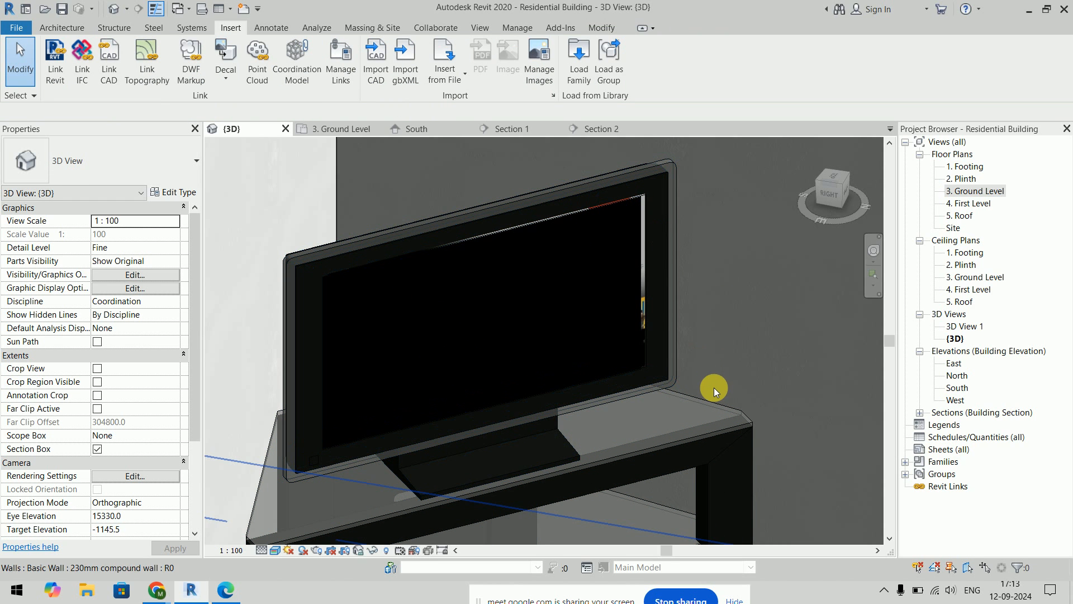
Step: Select the tv netflix decal on the television's screen and remove it
left_click(577, 273)
key("Escape")
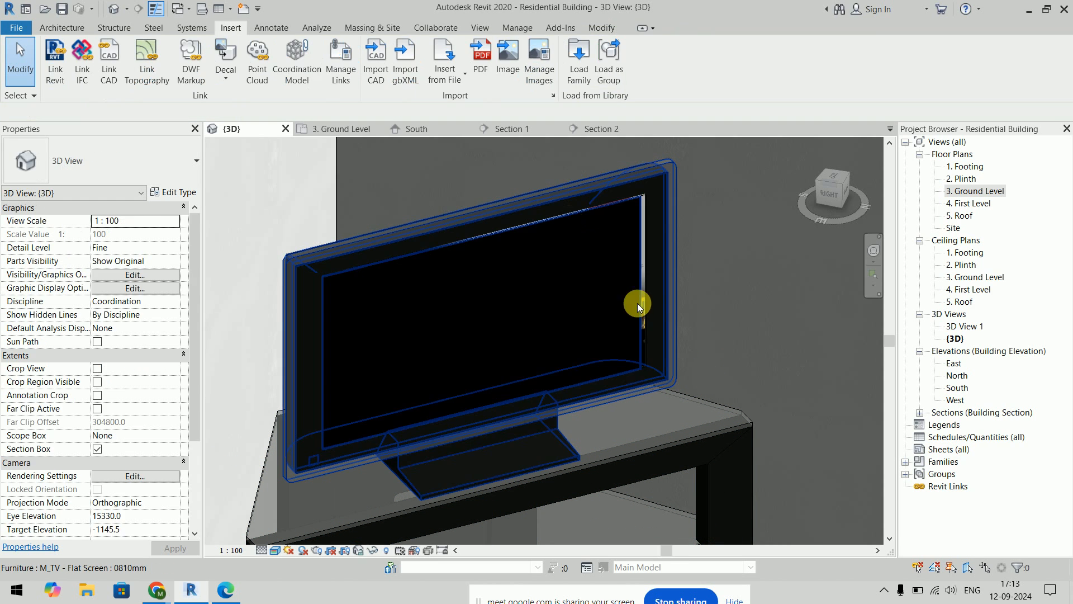
left_click(643, 313)
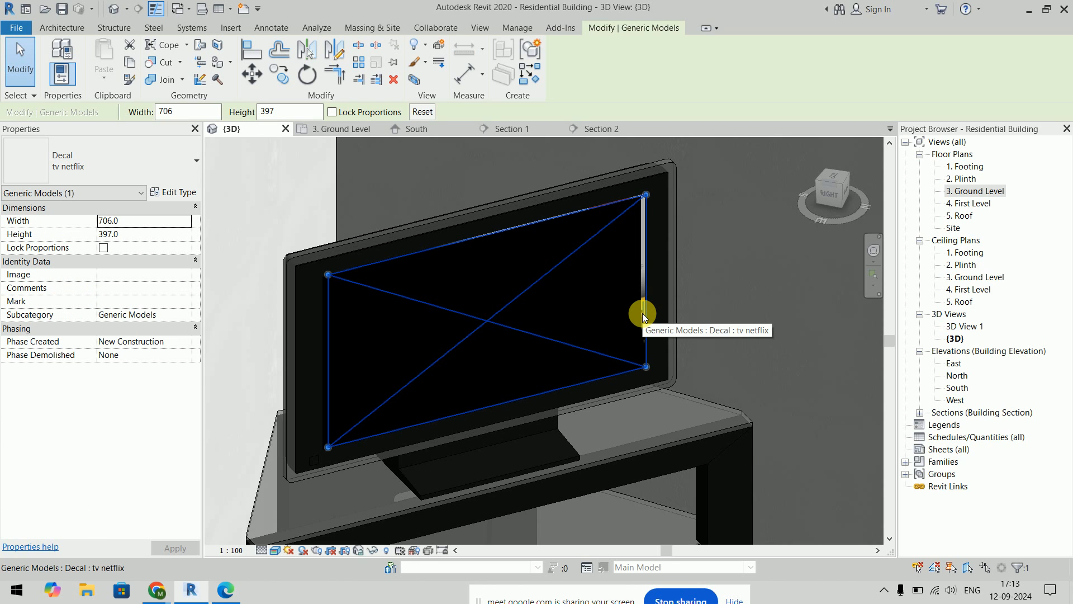
key("Escape")
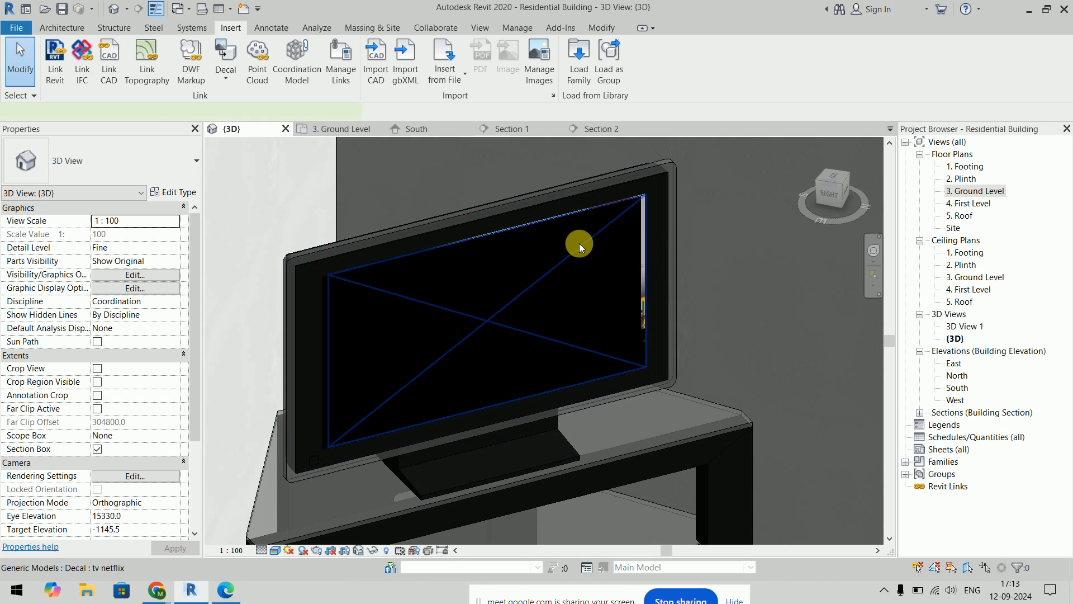
left_click(648, 316)
key("Escape")
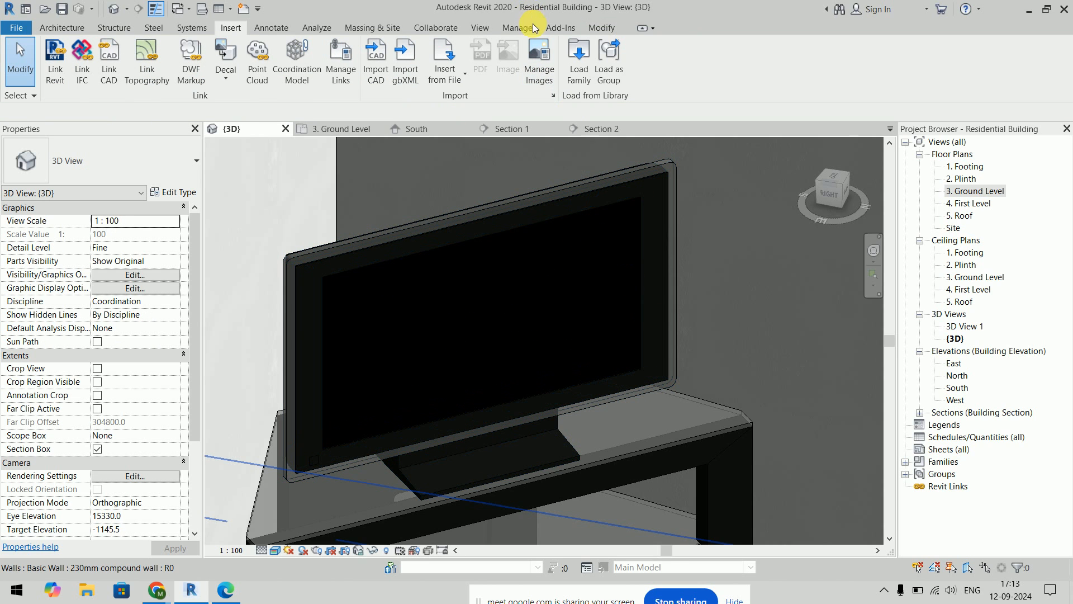
Step: Set a new work plane by picking the front face of the flat-screen TV in the 3D view
left_click(79, 30)
left_click(982, 62)
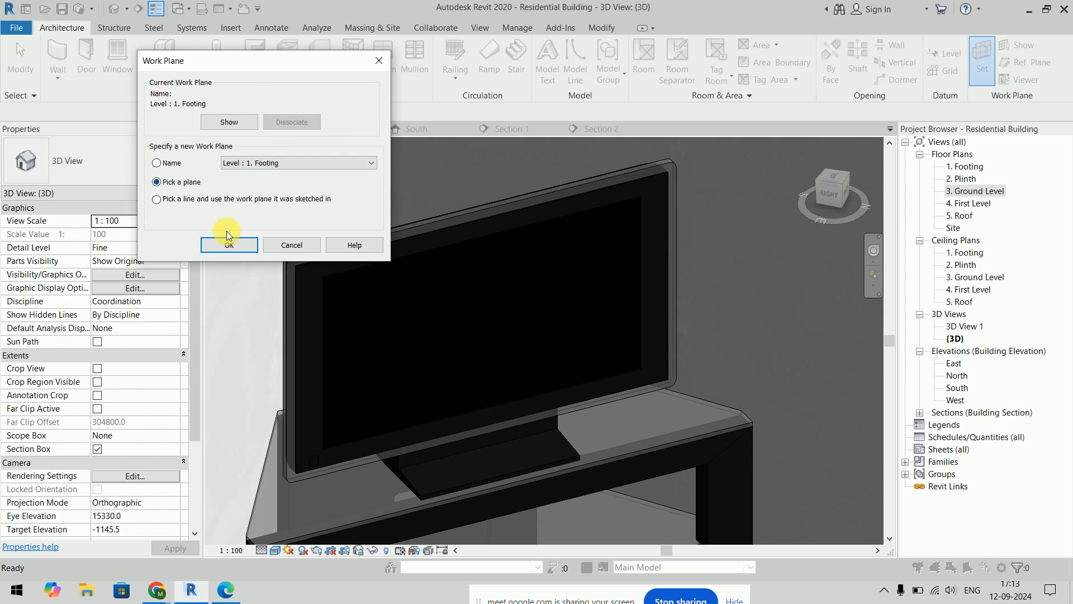
left_click(232, 246)
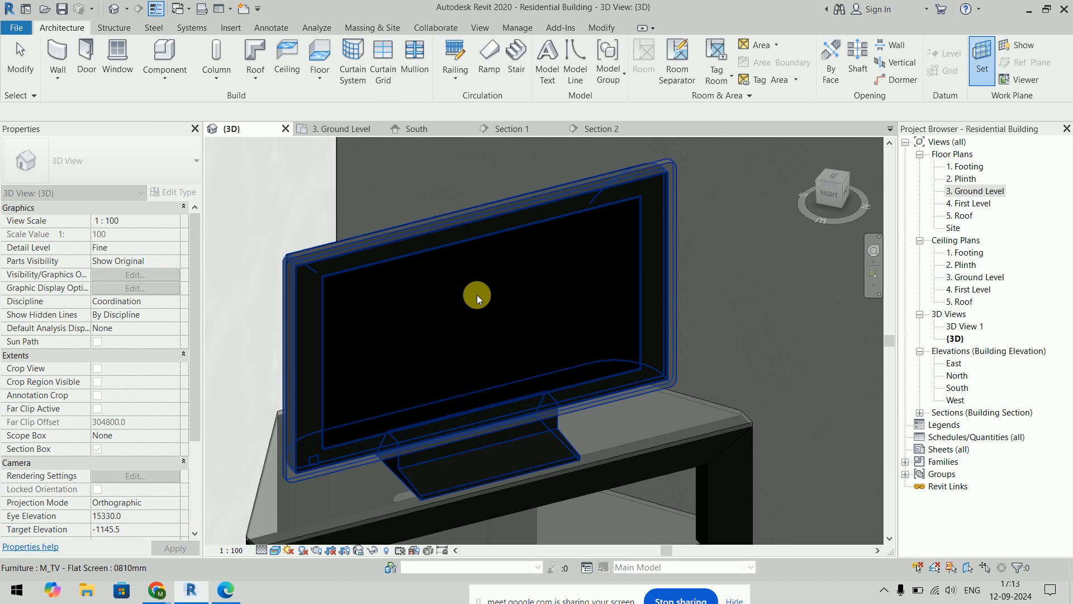
left_click(477, 294)
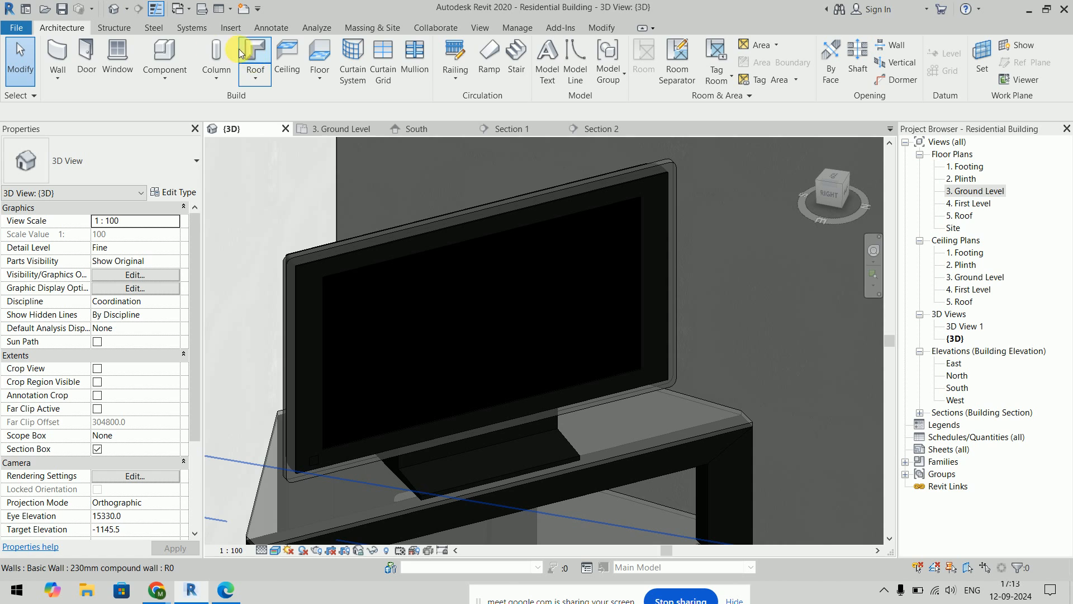
Step: Place the "tv netflix" decal on the TV's screen face and finish the Decal command
left_click(224, 27)
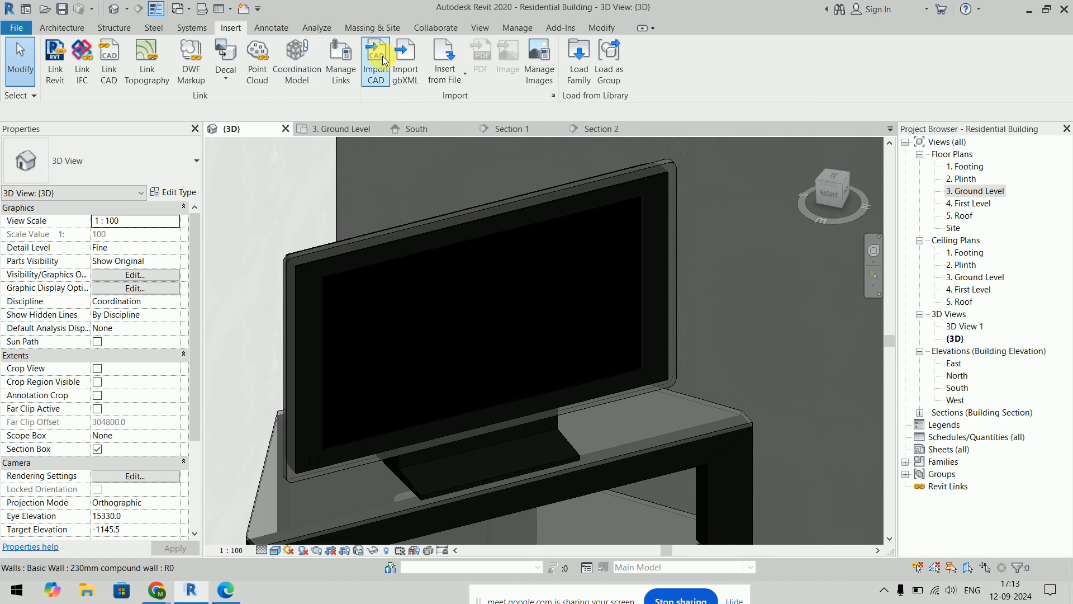
left_click(246, 56)
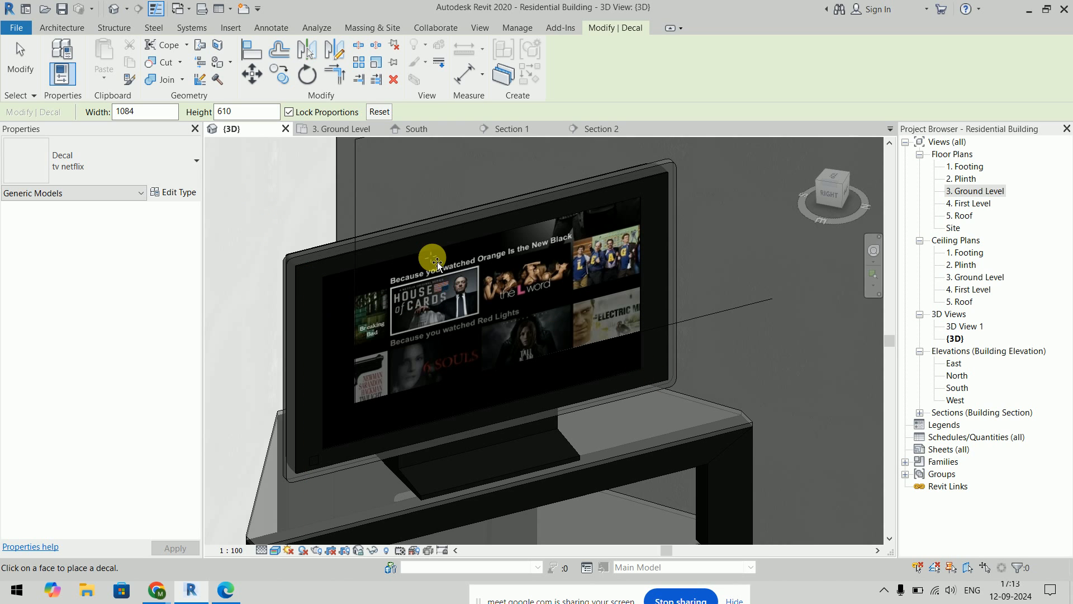
left_click(444, 304)
key("Escape")
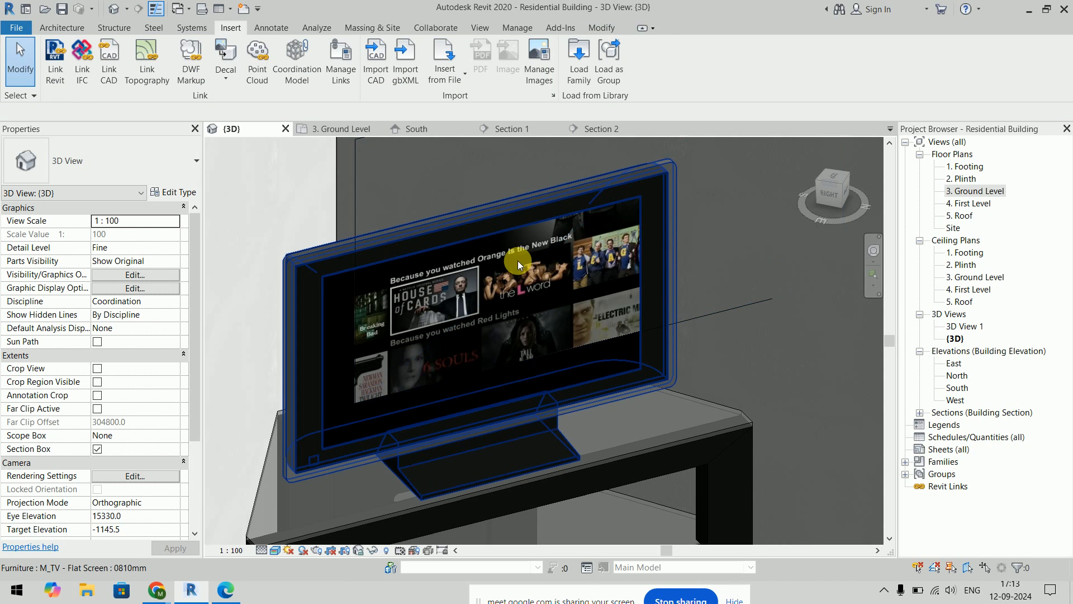
Step: Scale the TV decal proportionally to a width of 706 and height of 397, and unlock its proportions
left_click(511, 288)
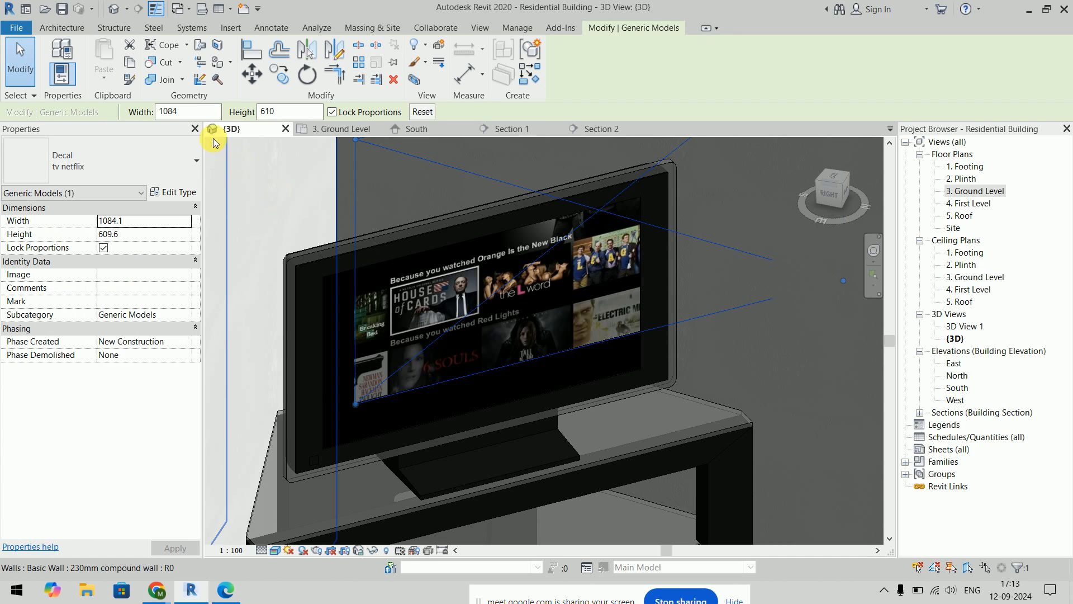
left_click(189, 114)
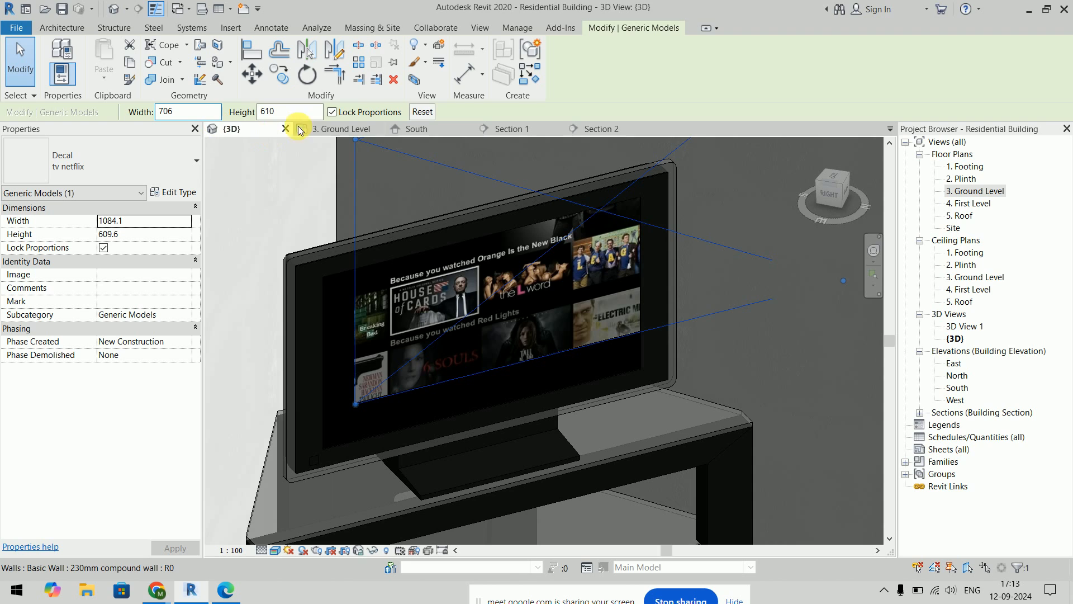
left_click(333, 112)
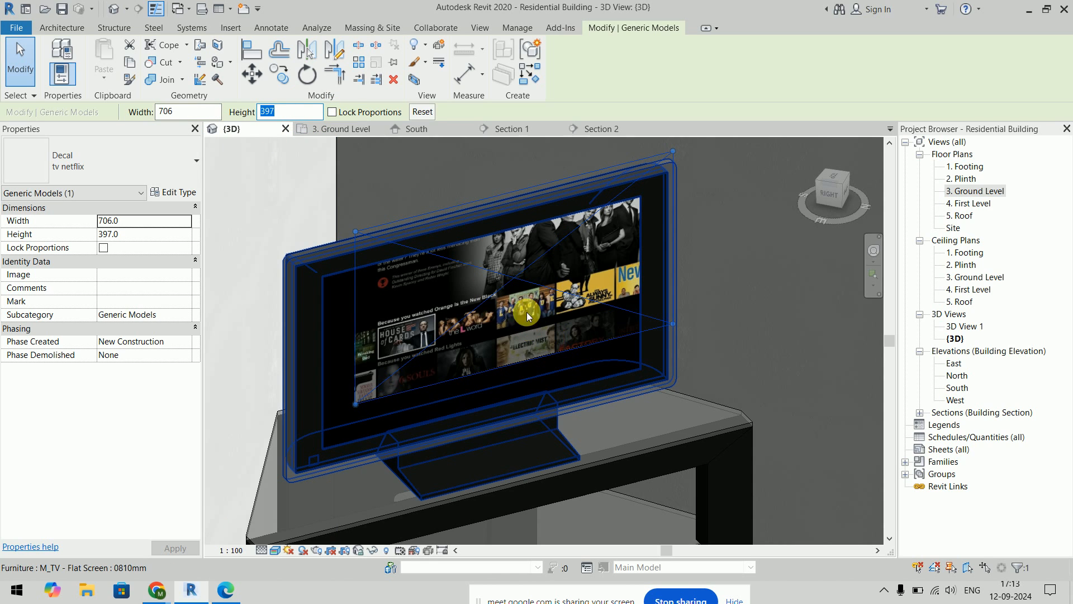
Step: Move the decal so that it fits over the TV's screen area, and deselect it
left_click_drag(517, 292, 480, 328)
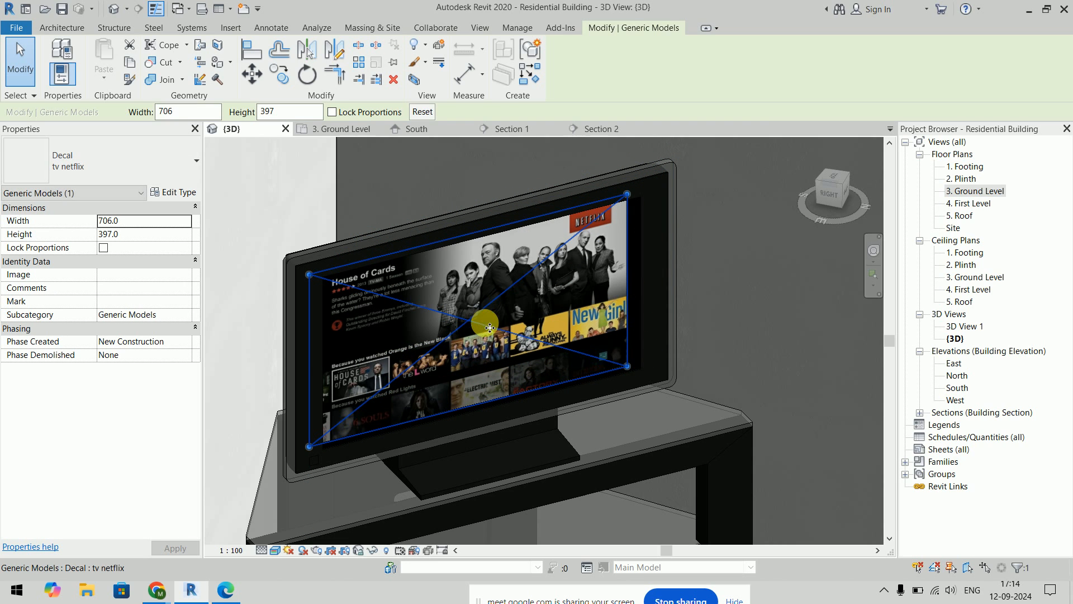
left_click(471, 324)
left_click_drag(489, 330, 488, 327)
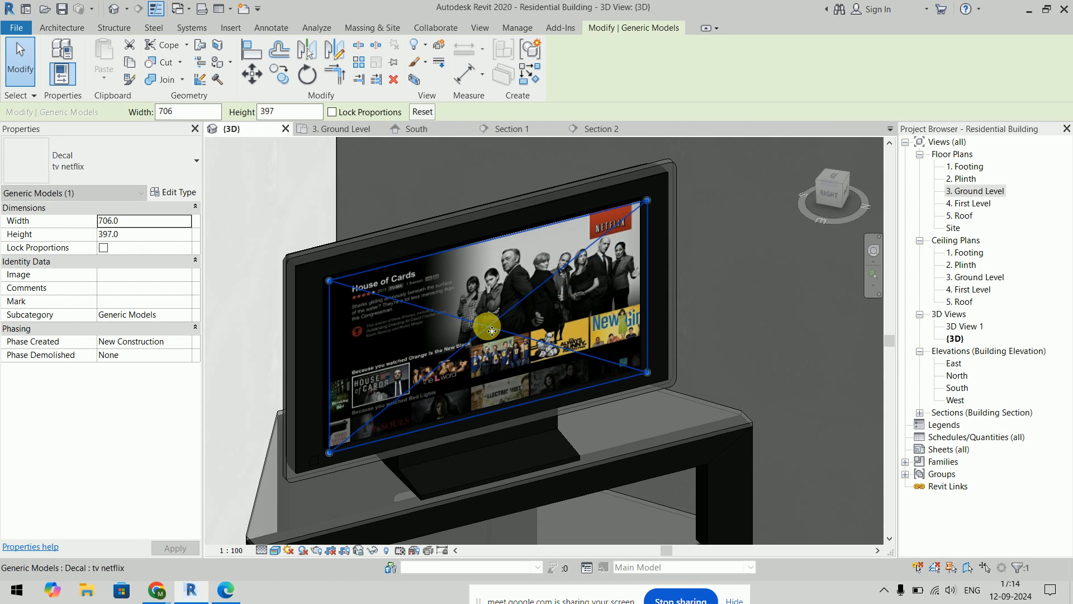
scroll(713, 372, "down", 3)
key("Escape")
scroll(723, 387, "down", 2)
middle_click_drag(721, 386, 660, 287)
scroll(810, 437, "up", 1)
scroll(818, 353, "up", 2)
middle_click_drag(814, 357, 781, 418)
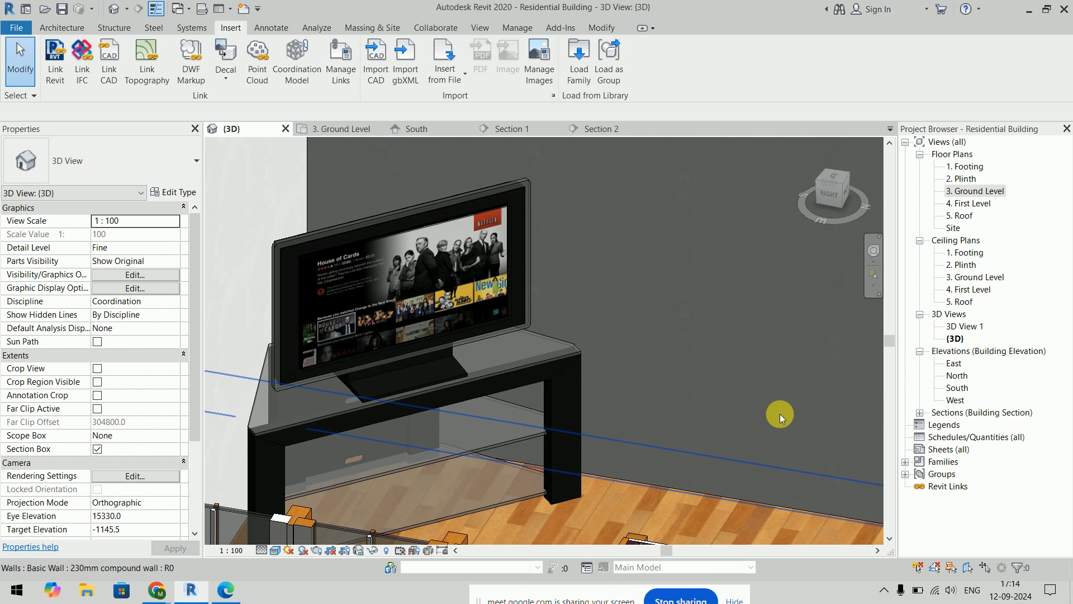
Step: In the 3. Ground Level floor plan, move the Section 1 marker out of the house to the clear space above the building
scroll(747, 304, "down", 6)
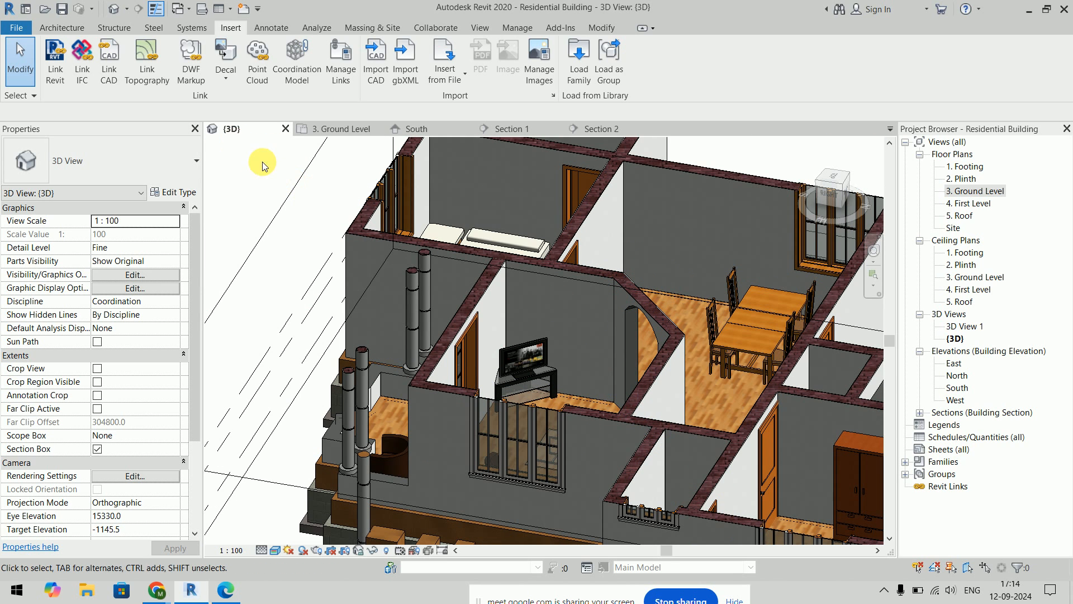
left_click(341, 129)
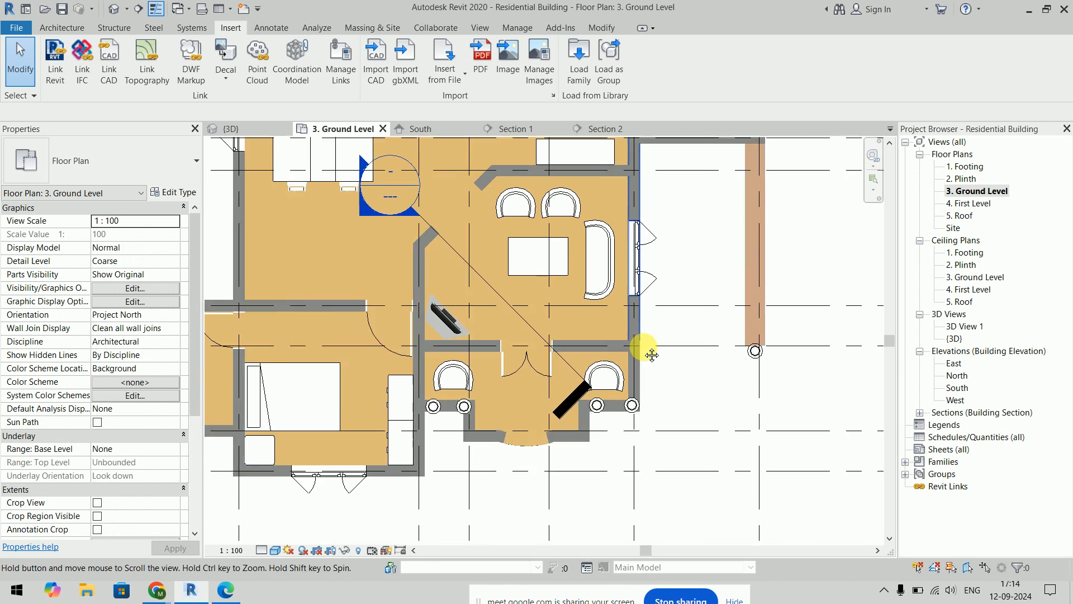
scroll(496, 377, "down", 3)
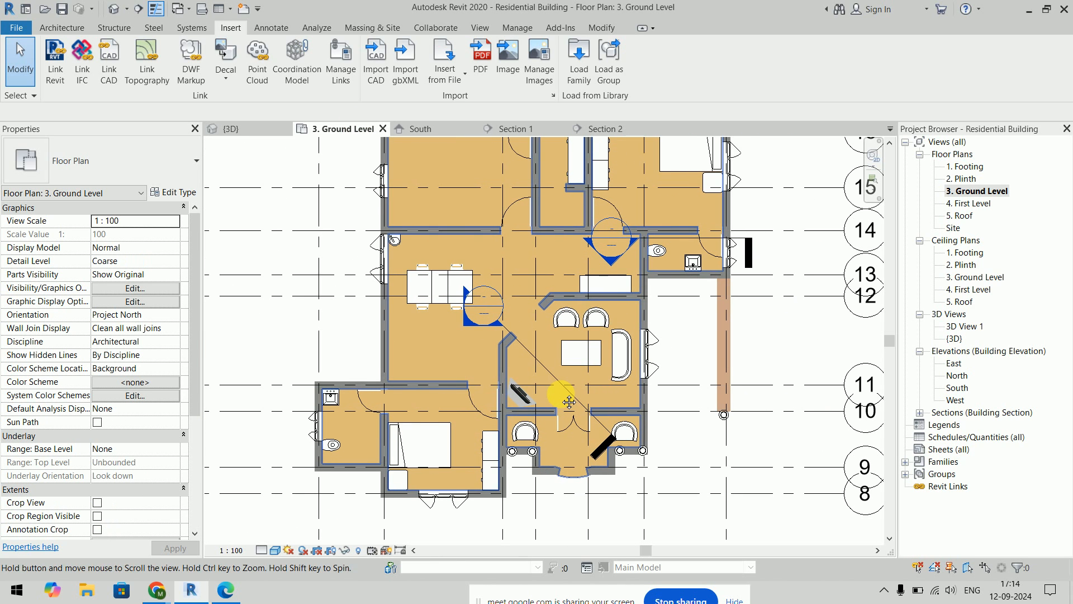
middle_click_drag(608, 303, 670, 348)
scroll(524, 323, "up", 5)
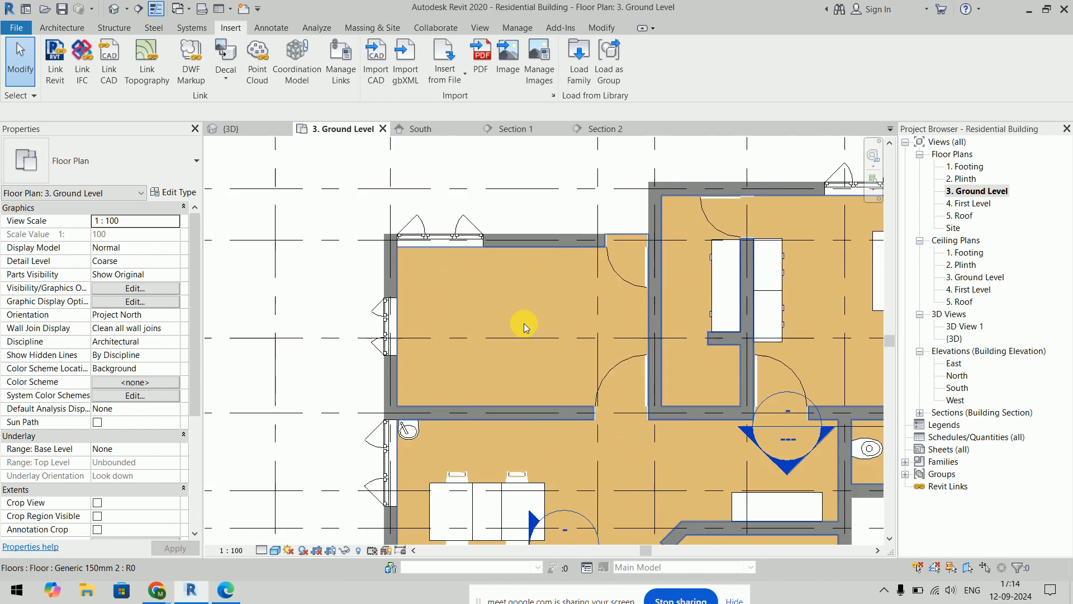
scroll(524, 324, "down", 5)
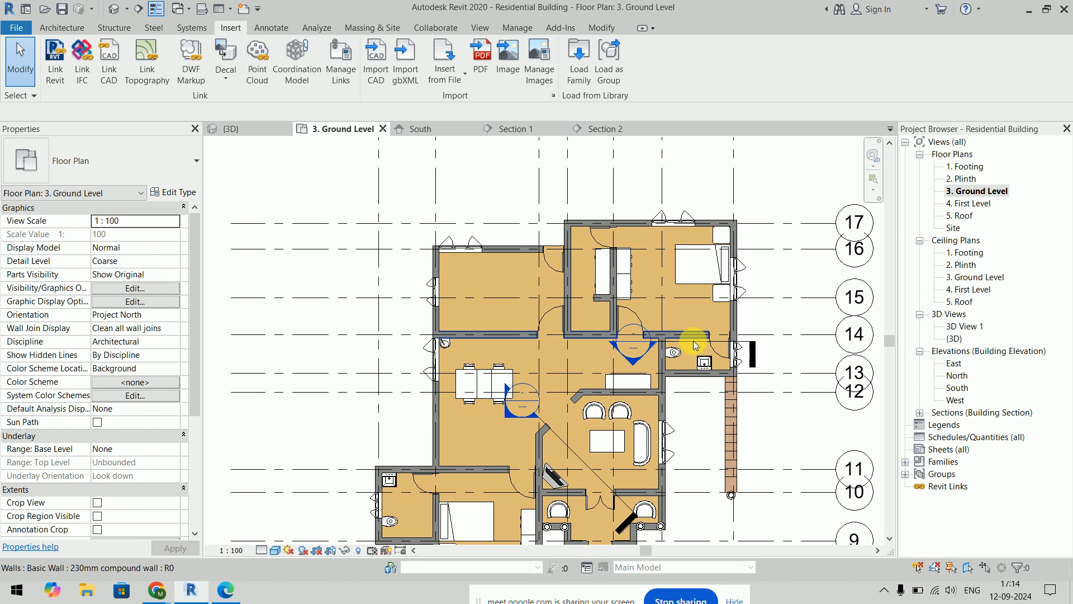
scroll(687, 337, "up", 5)
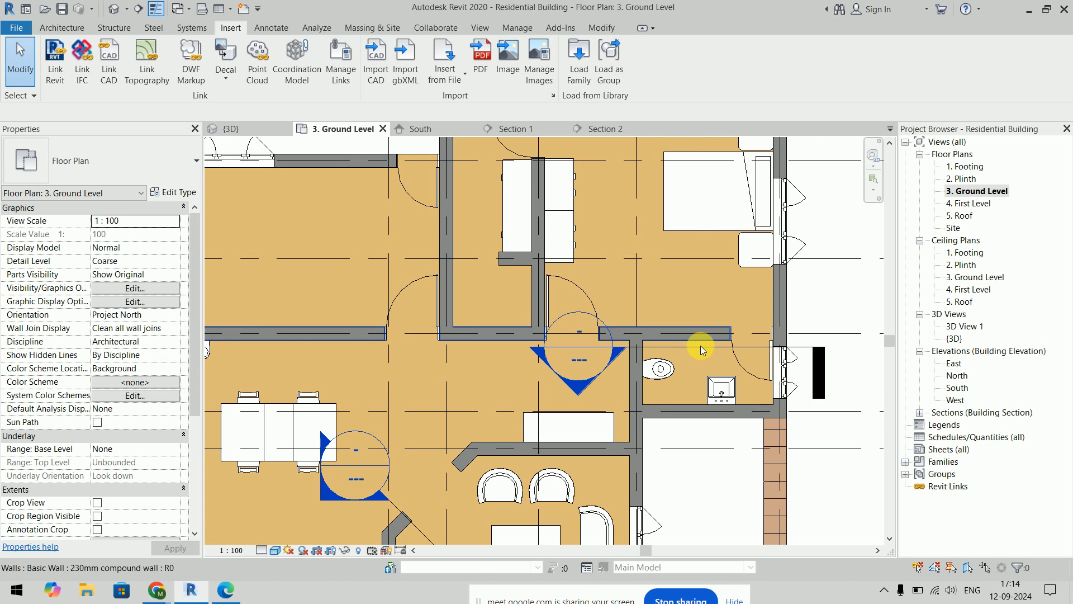
left_click(620, 251)
left_click_drag(547, 162, 540, 152)
scroll(540, 152, "down", 4)
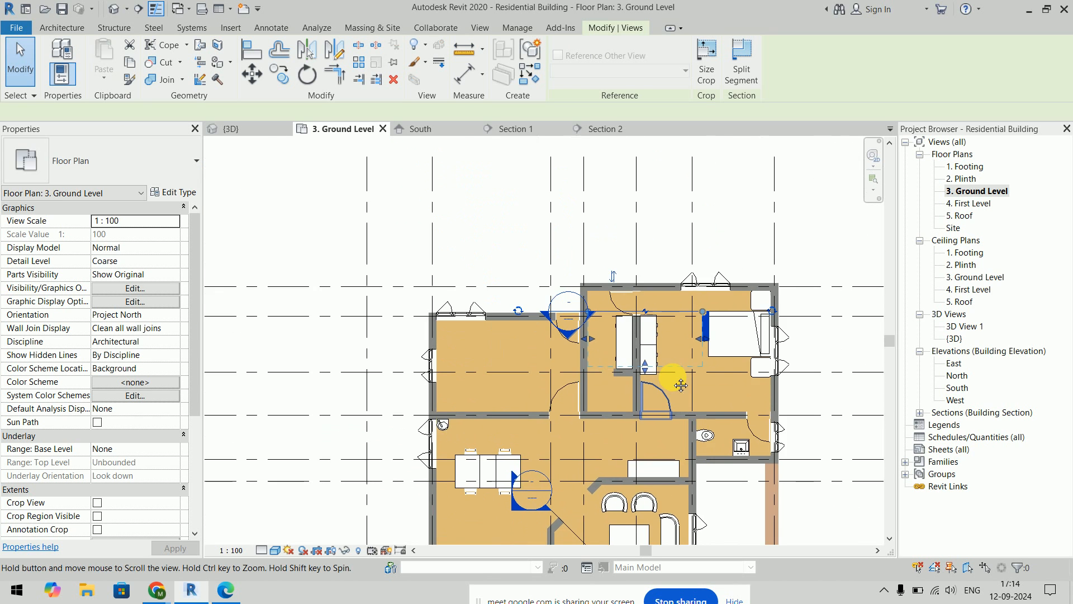
left_click_drag(608, 297, 501, 177)
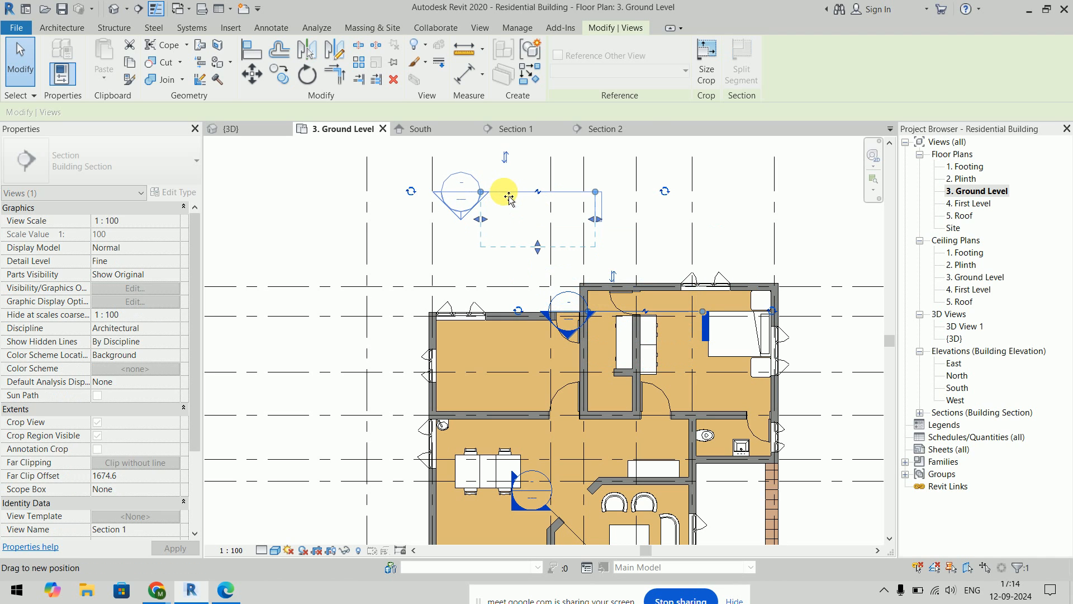
left_click(479, 249)
Step: Switch to RevitArchitectureWorkbook.pdf in the browser and examine the kitchen furniture layout on page 9, returning to Revit when done
middle_click_drag(501, 280, 544, 259)
scroll(547, 321, "up", 4)
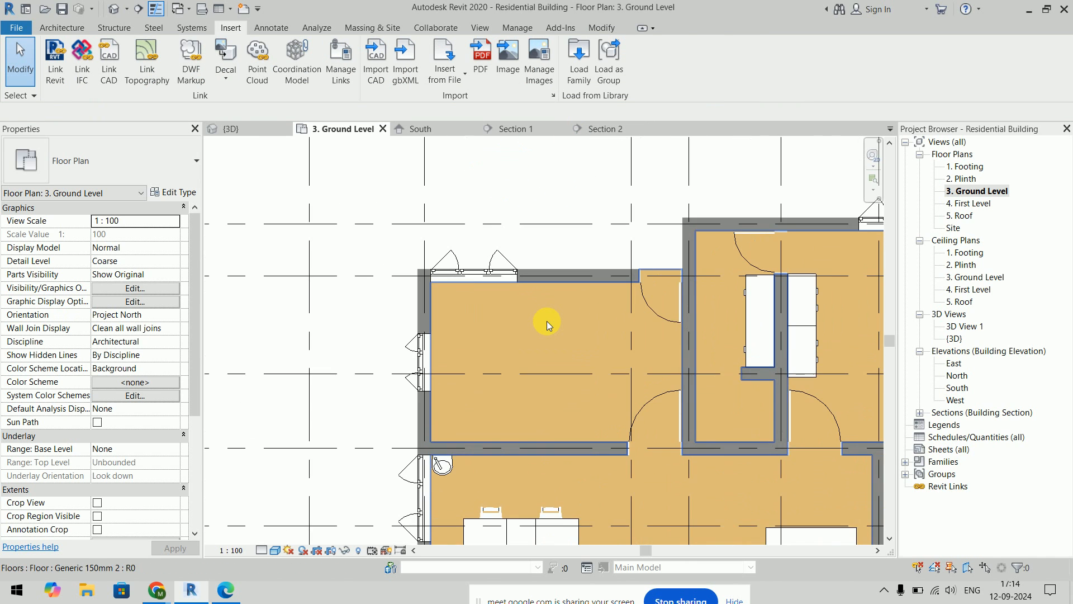
key("alt+Tab")
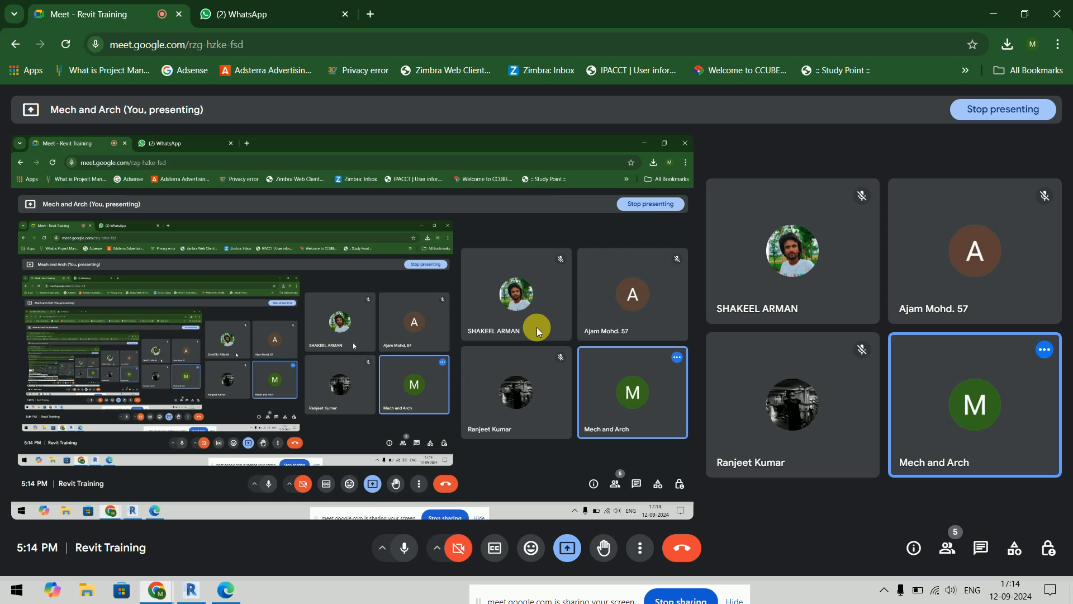
left_click(995, 8)
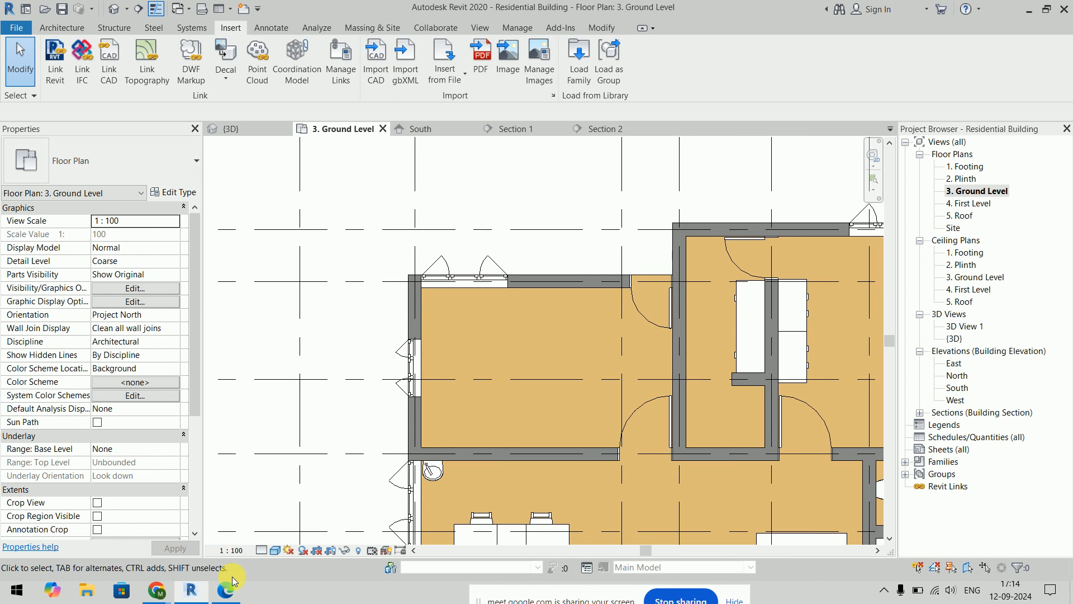
left_click(226, 590)
scroll(606, 256, "up", 6)
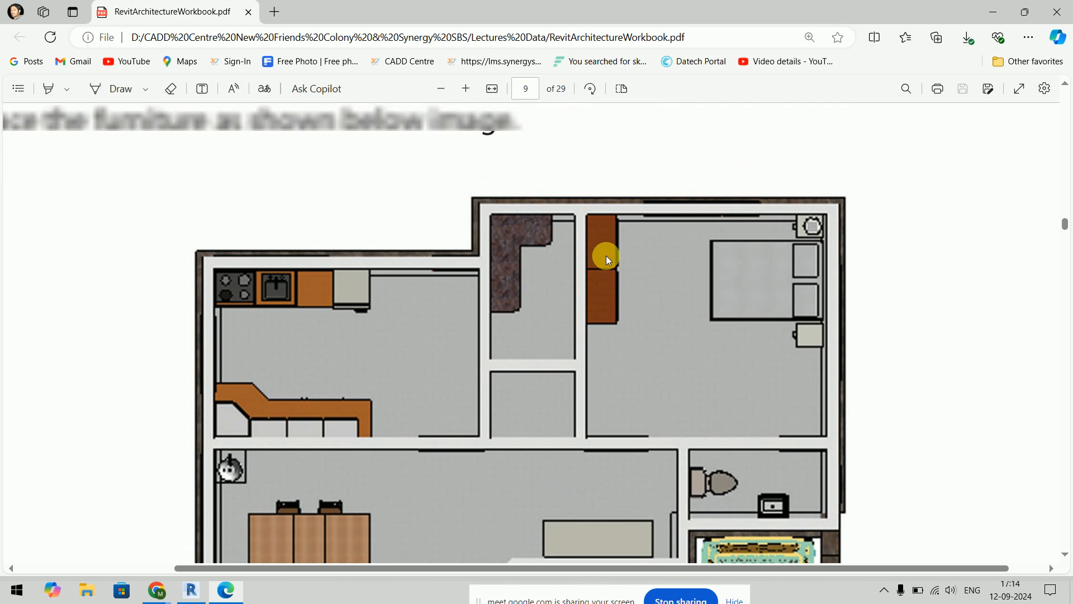
scroll(225, 290, "down", 1)
scroll(225, 290, "up", 3, "ctrl")
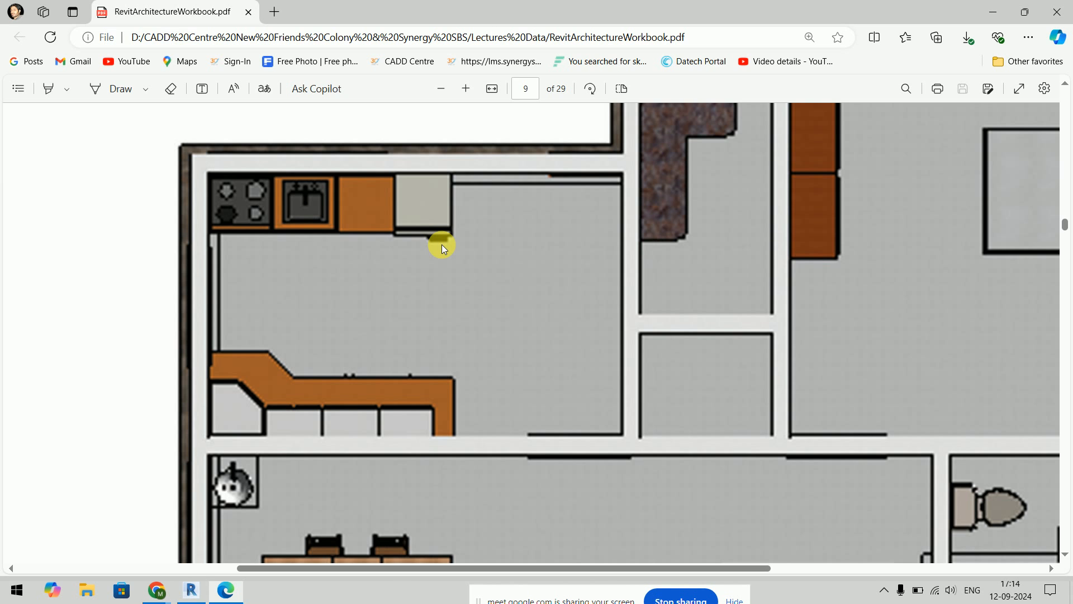
key("alt+Tab")
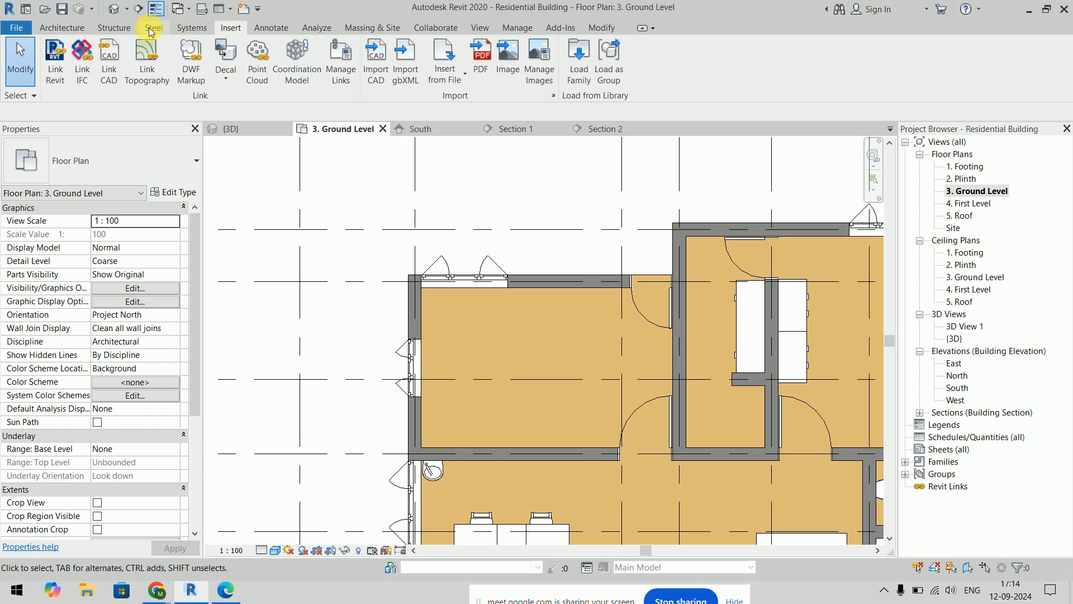
Step: Start placing a component and browse to the US Metric Casework Counter Tops folder for loading a family
left_click(61, 27)
left_click(162, 56)
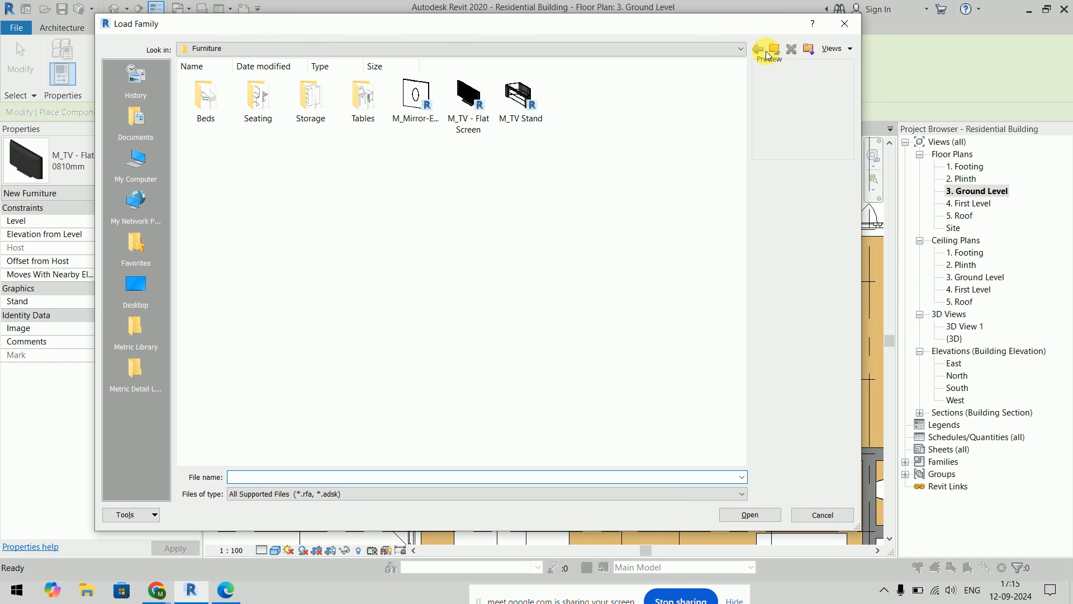
left_click(775, 52)
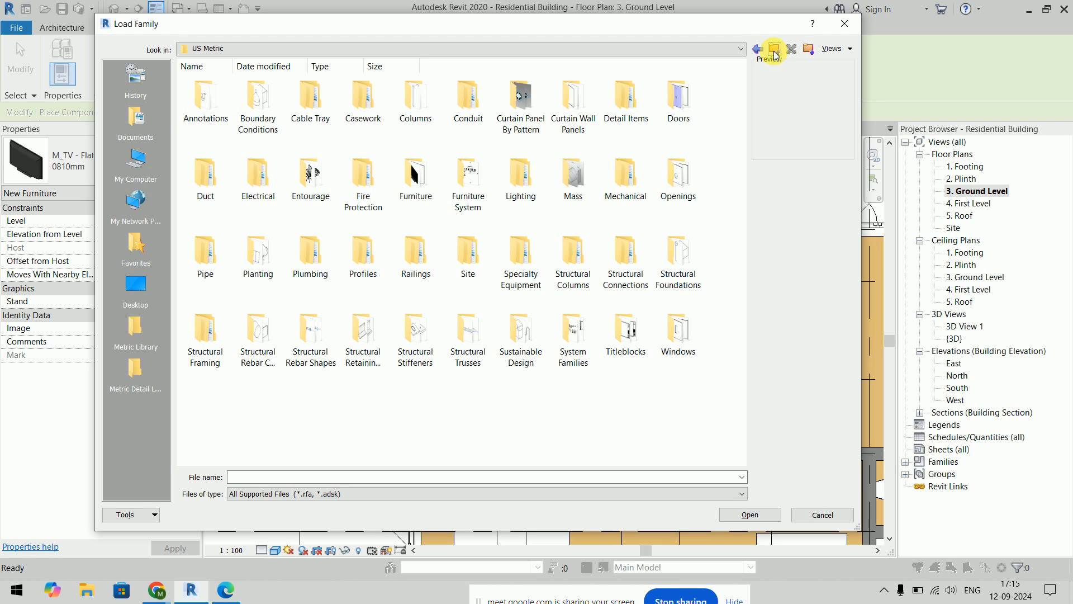
double_click(367, 127)
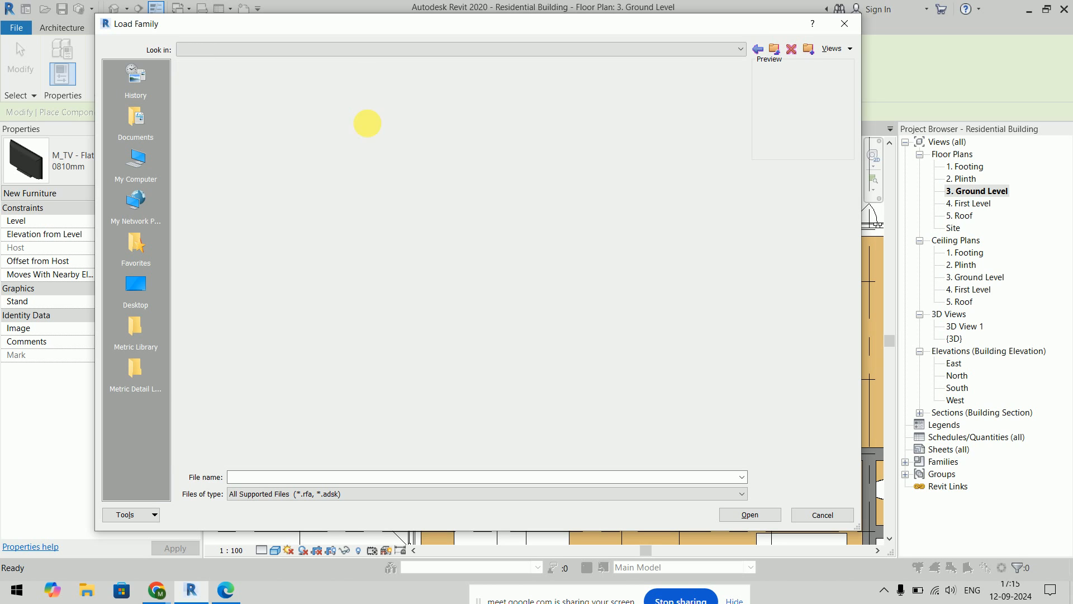
double_click(266, 122)
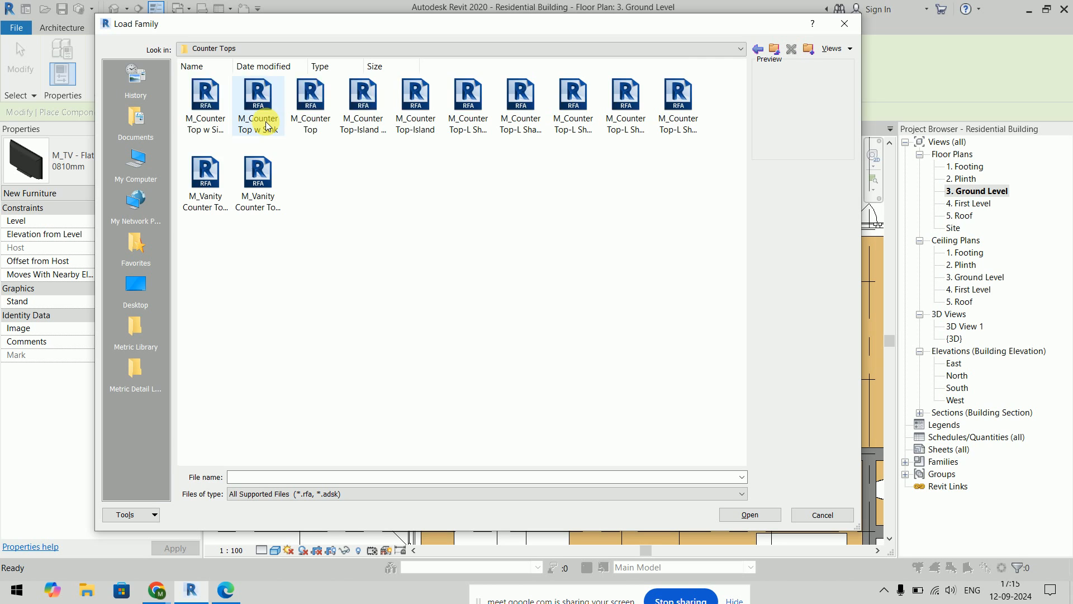
Step: Show the counter top families as larger thumbnails and preview M_Counter Top w Sink
right_click(360, 190)
mouse_move(372, 196)
left_click(511, 216)
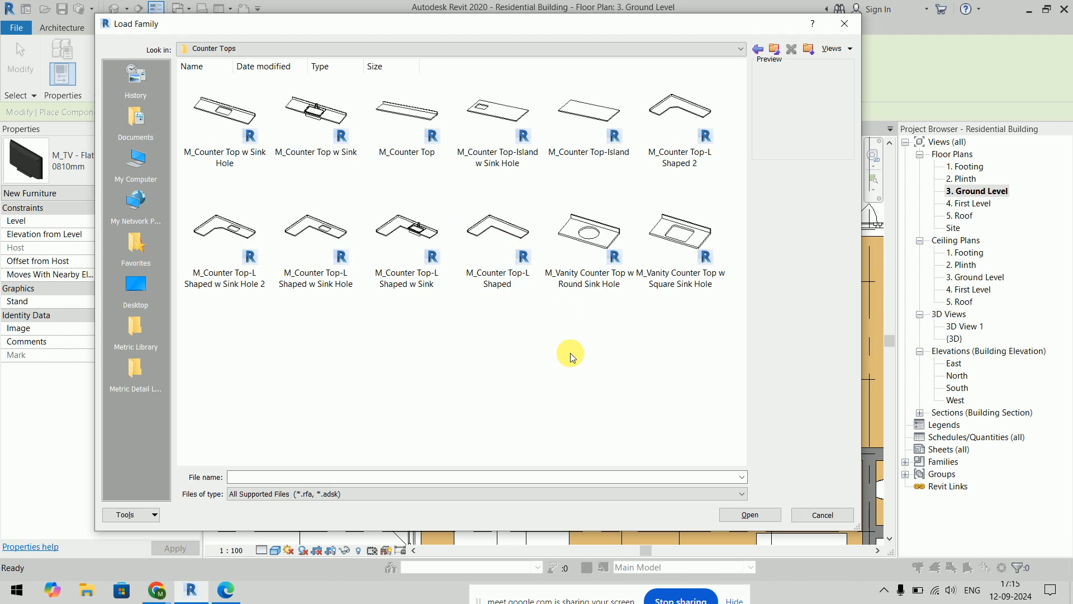
left_click(330, 153)
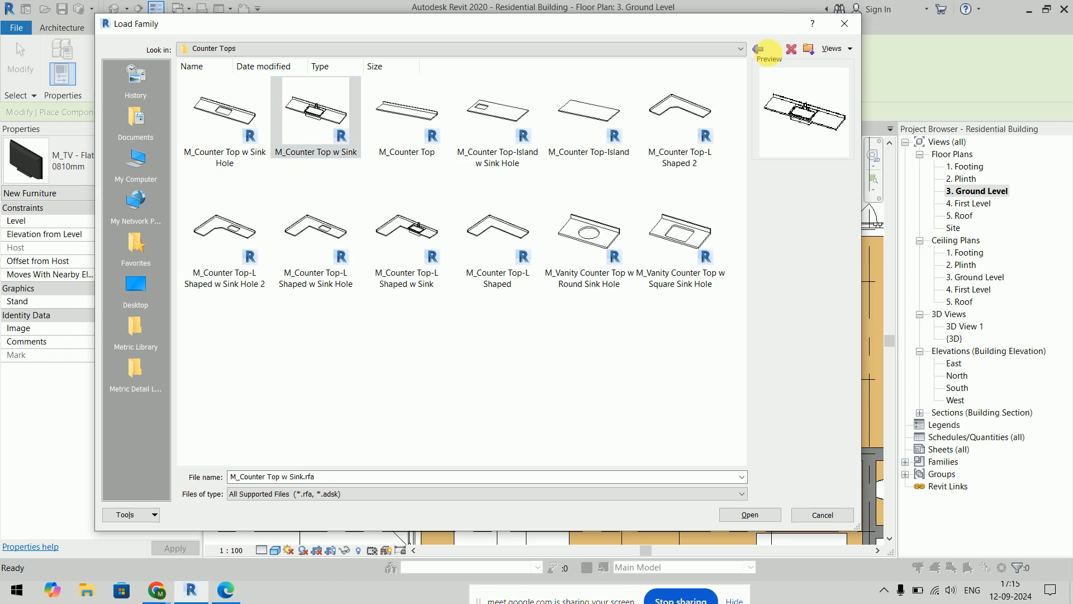
Step: Load the Casework_Counter_Top_w-Sink family from the UK library's Casework Counter Tops folder
left_click(774, 49)
left_click(774, 49)
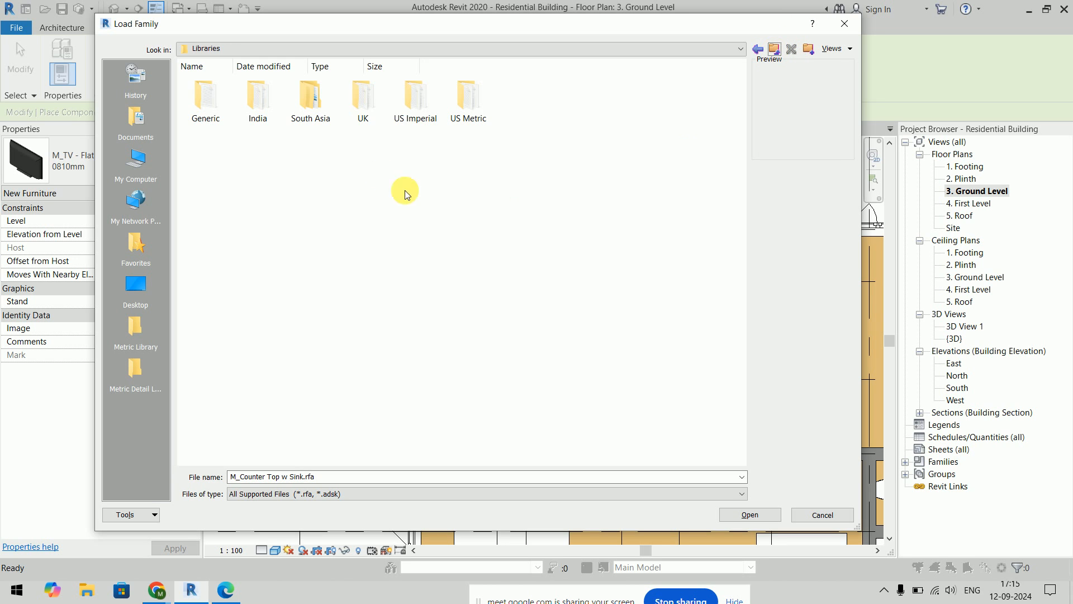
double_click(369, 107)
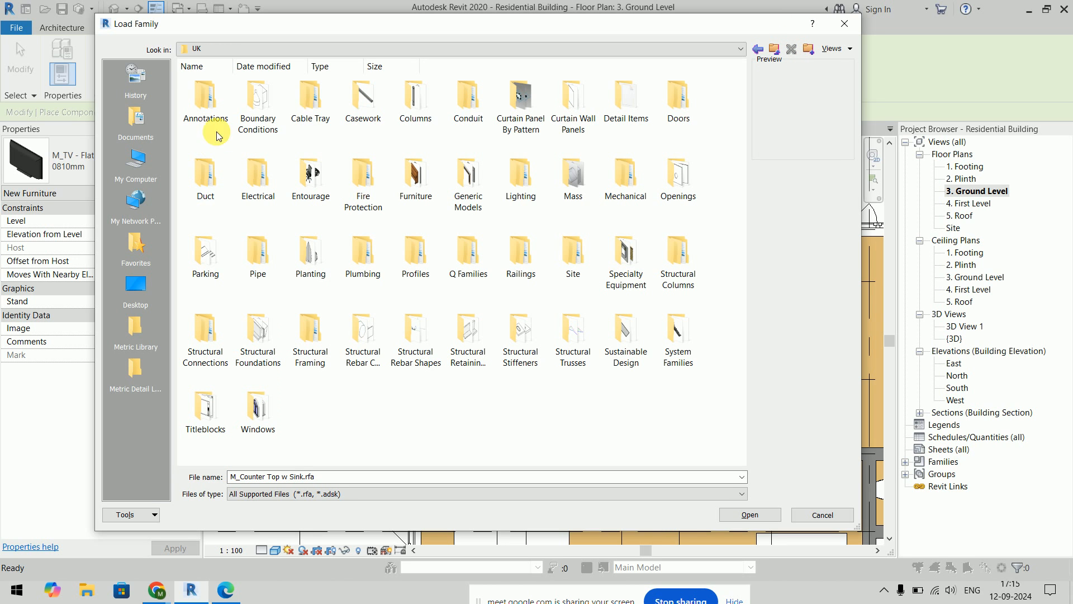
double_click(353, 121)
double_click(257, 109)
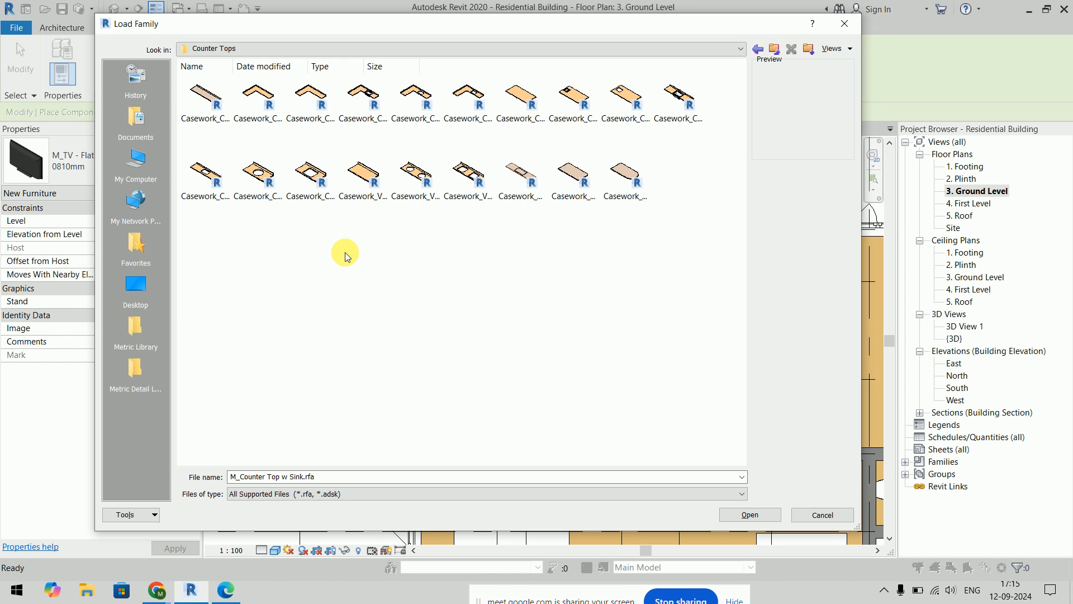
left_click(680, 93)
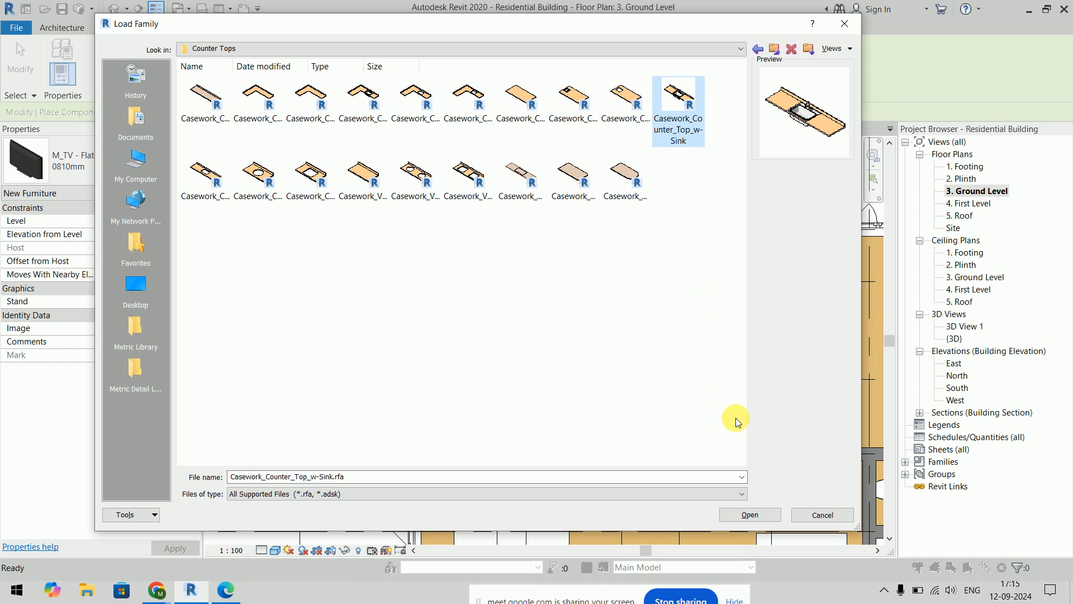
left_click(764, 515)
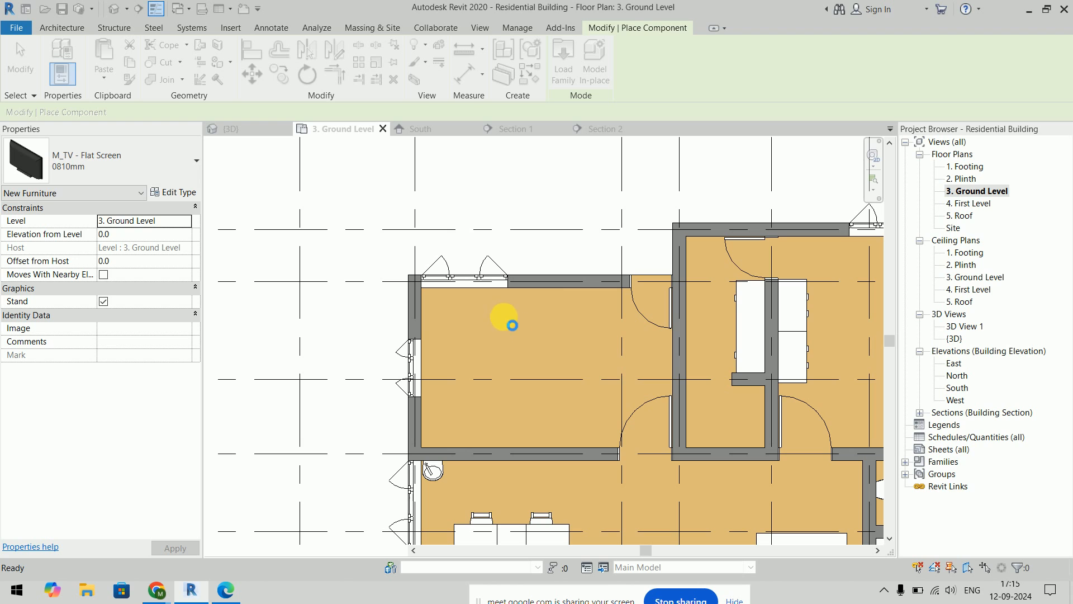
Step: Place the 625mm_Depth sink counter top in the kitchen's upper-left corner along the window wall and end placement
scroll(493, 313, "up", 4)
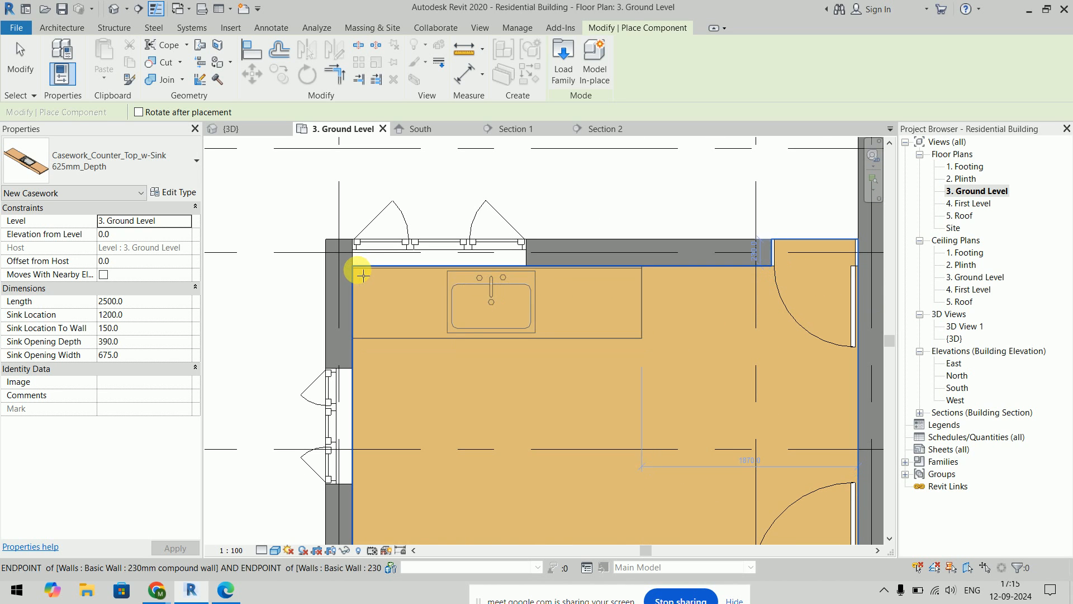
left_click(362, 275)
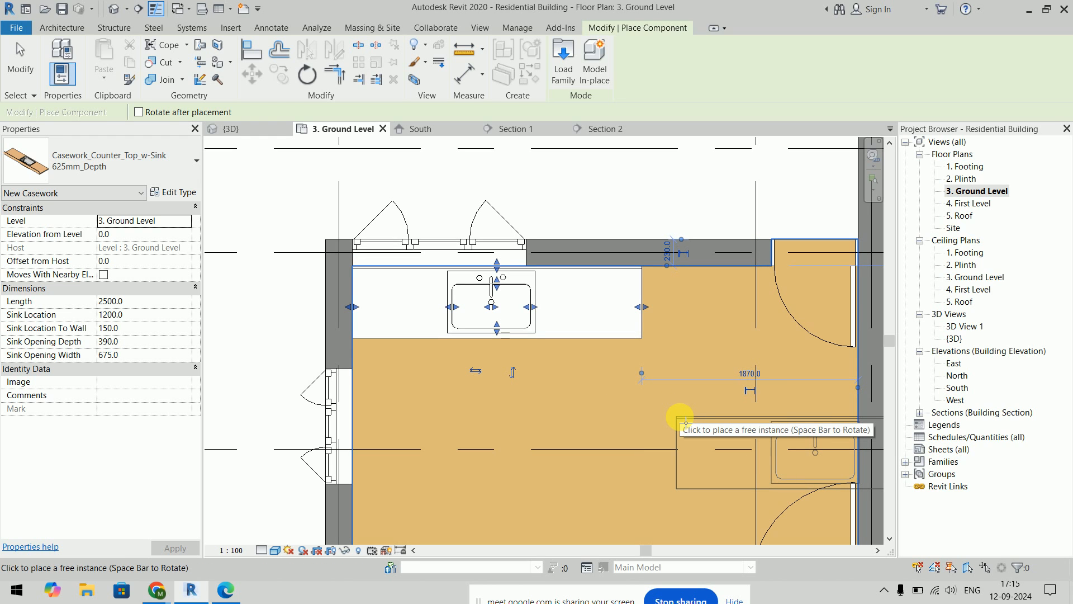
key("Escape")
key("Escape")
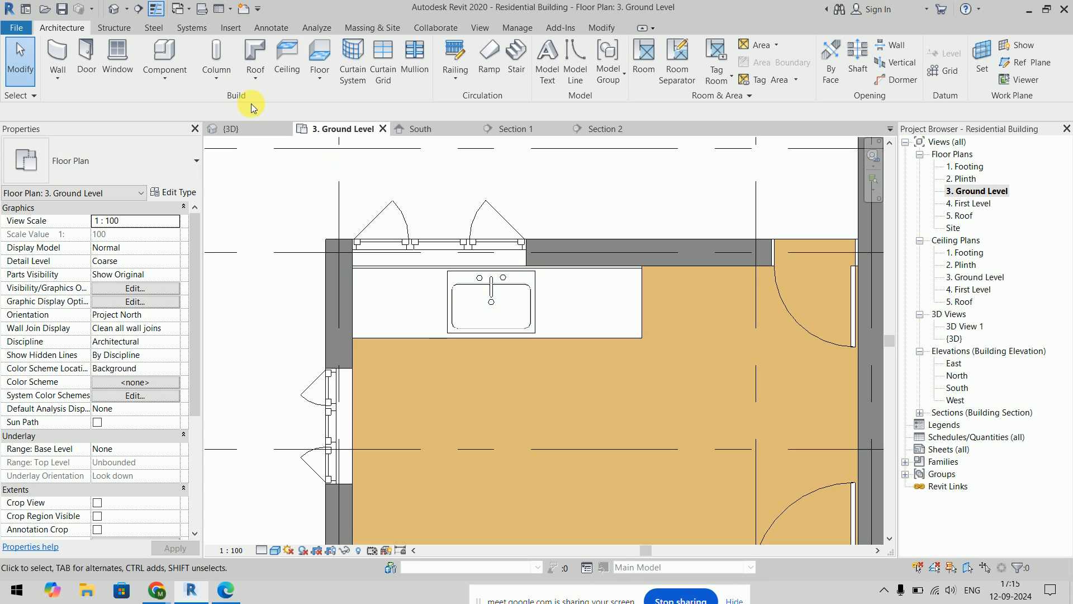
Step: Start placing another component and browse to the UK library's Specialty Equipment Domestic folder for loading a family
left_click(162, 55)
left_click(564, 62)
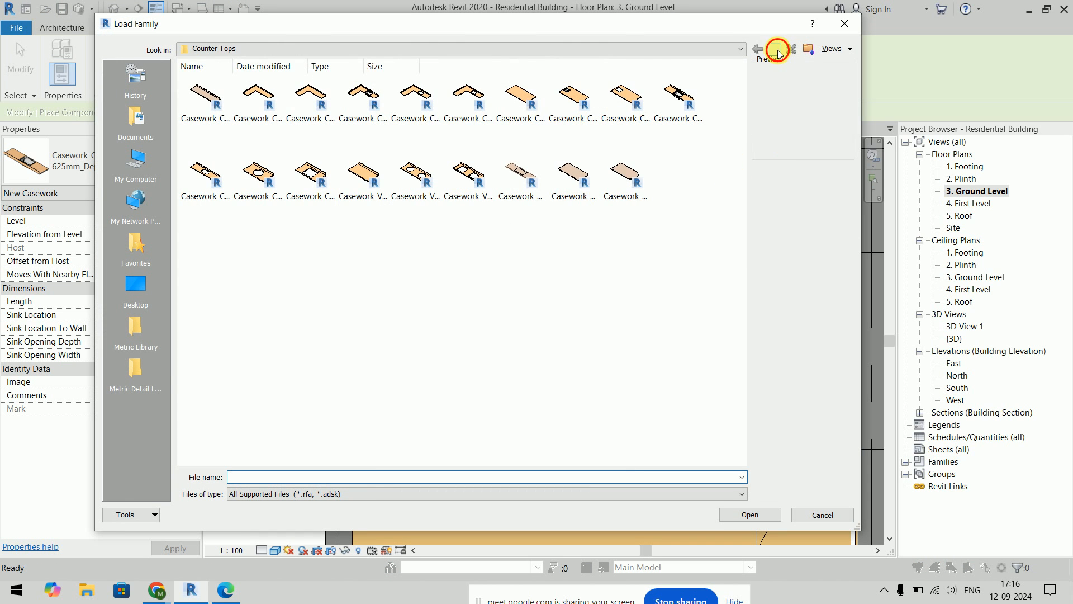
left_click(778, 53)
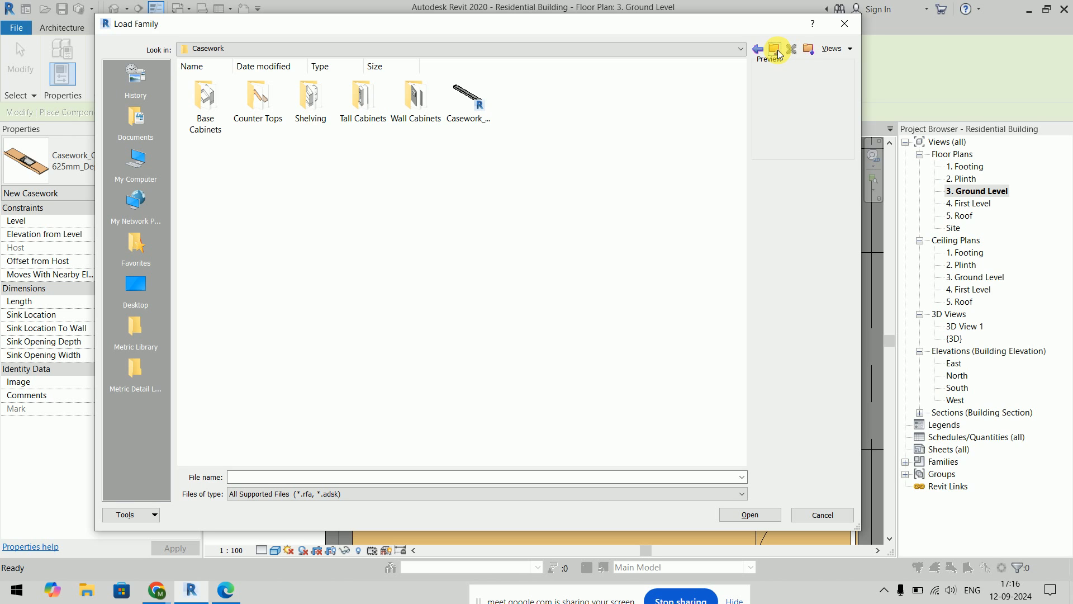
left_click(778, 53)
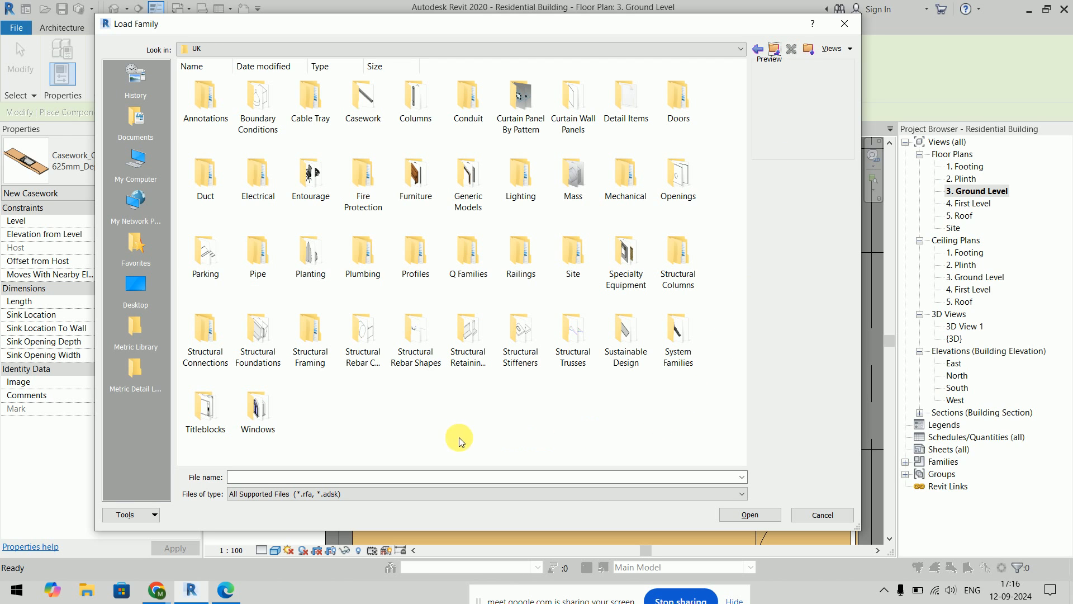
double_click(633, 287)
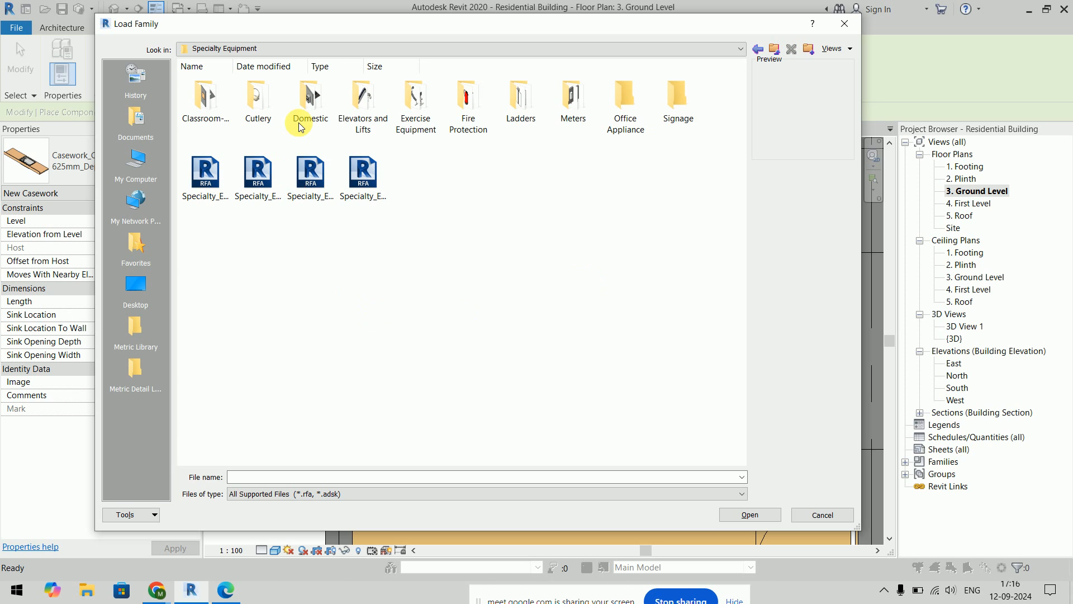
double_click(301, 126)
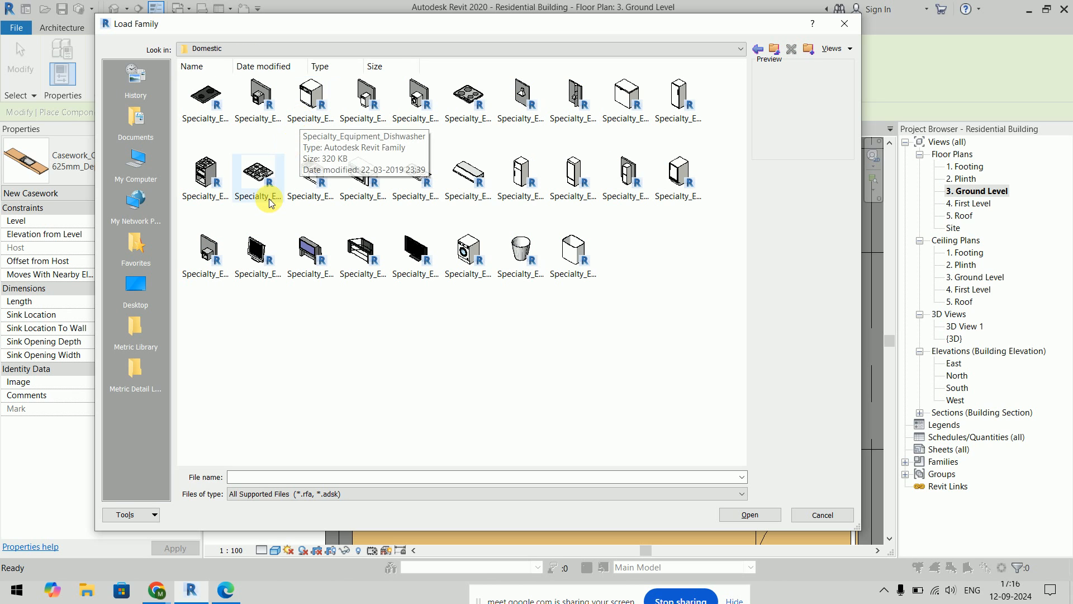
Step: Preview the gas hob, cook top, freezer and refrigerator families, and load Specialty_Equipment_Refrigerator
left_click(259, 175)
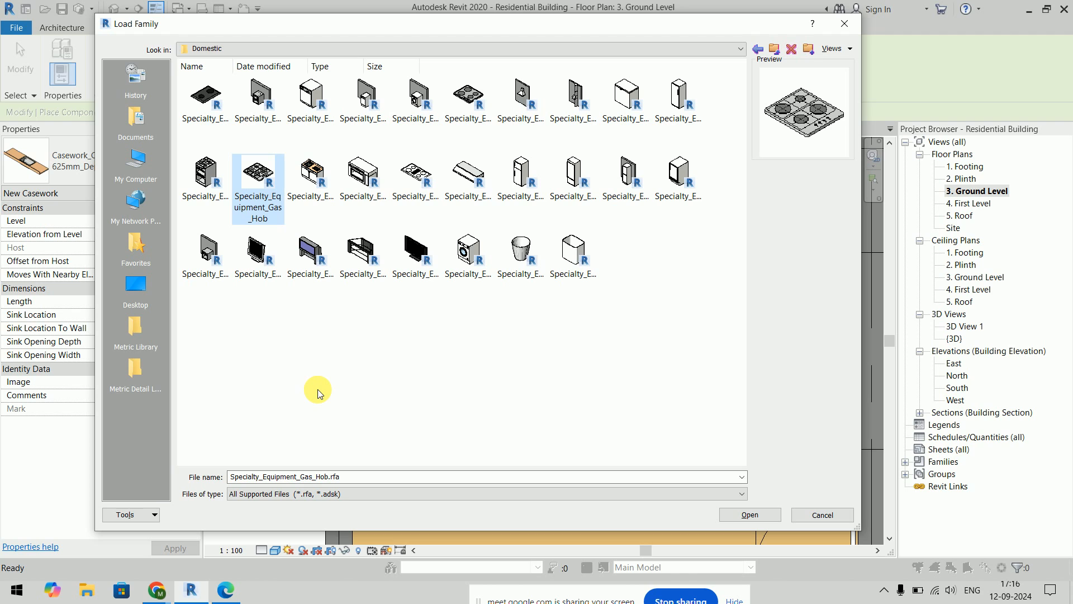
left_click(419, 178)
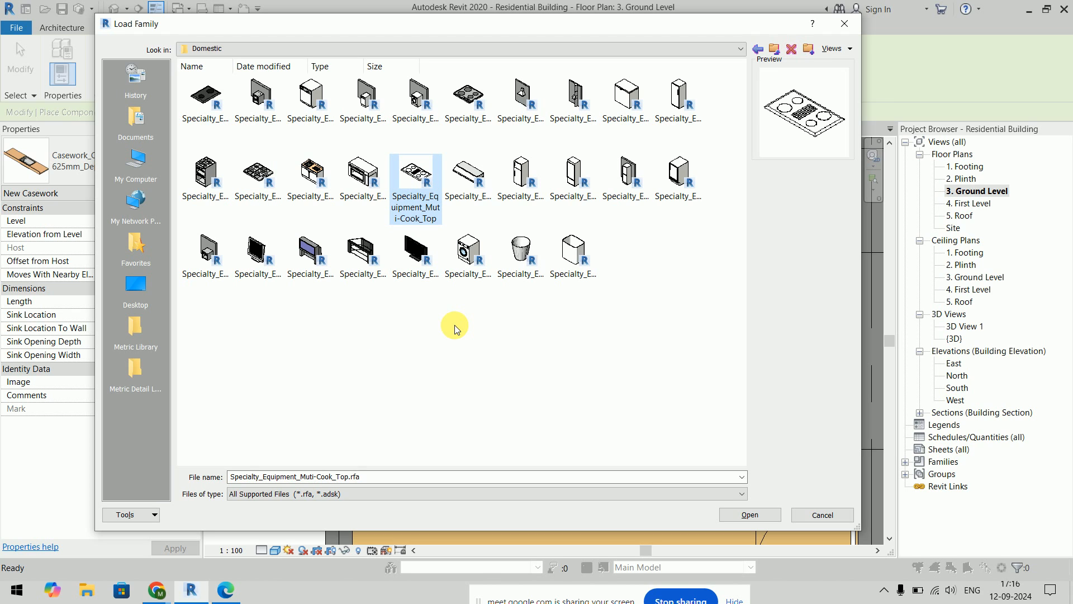
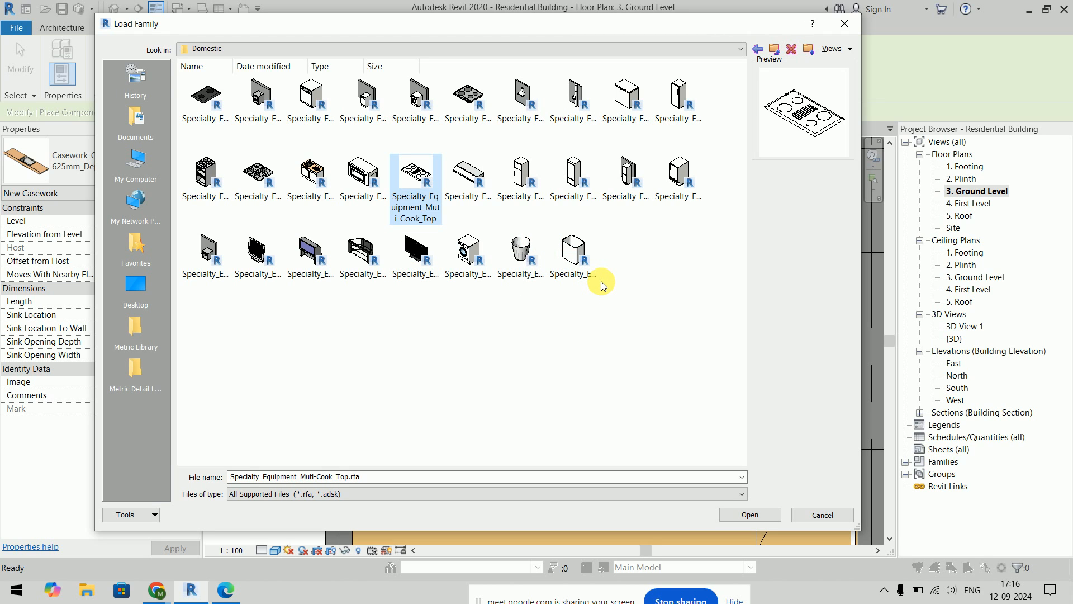
left_click(521, 173)
left_click(573, 173)
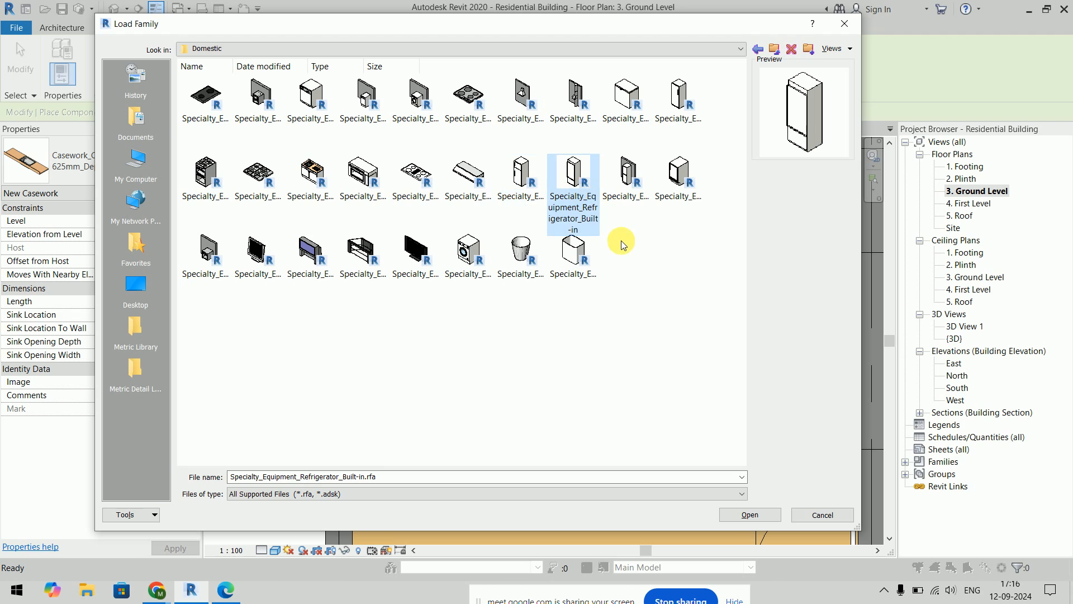
left_click(679, 96)
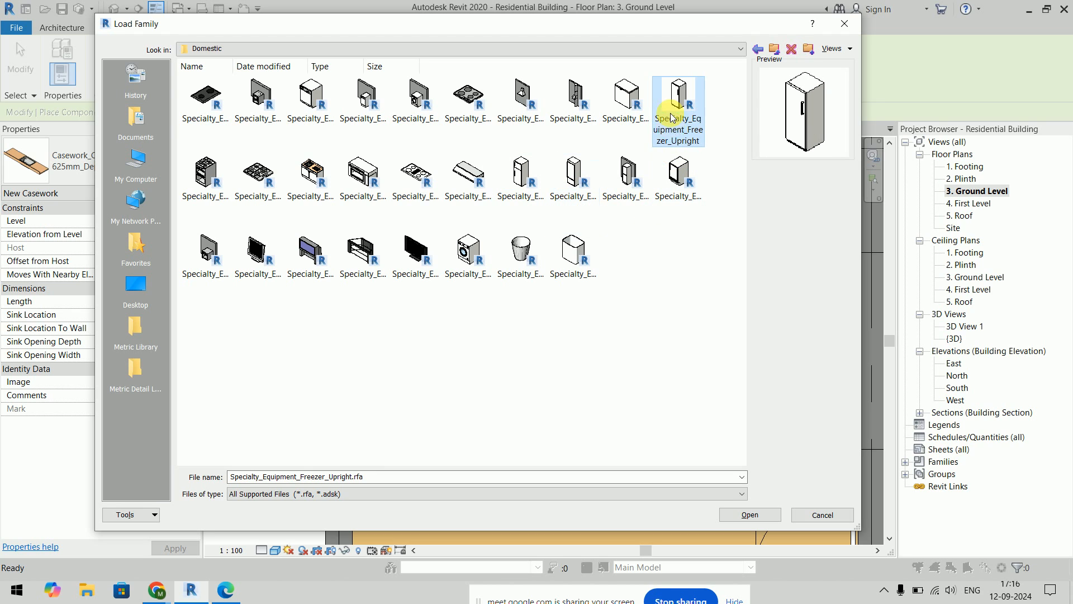
left_click(536, 173)
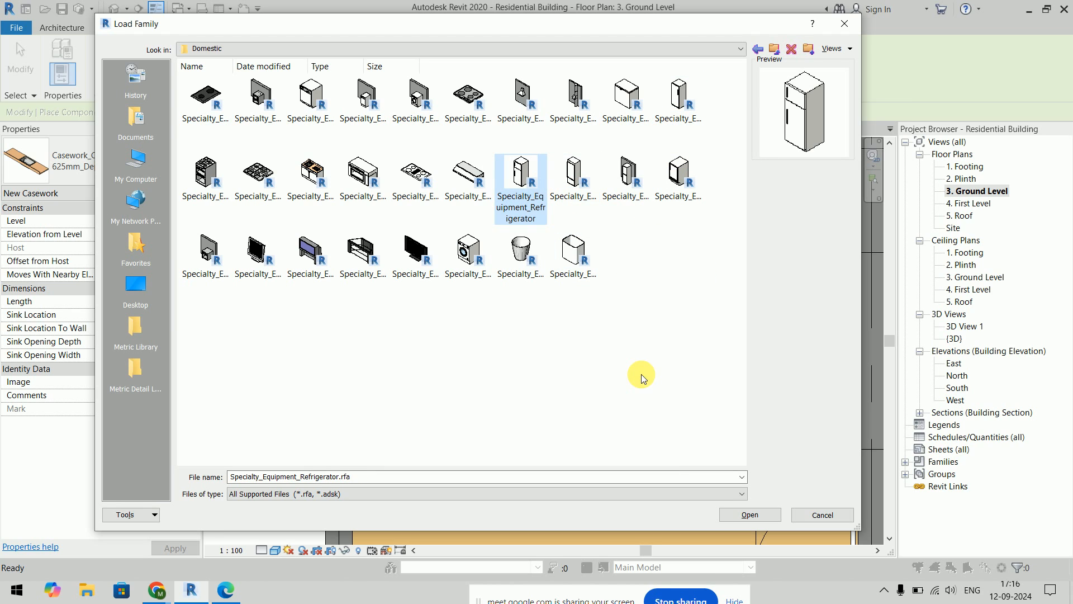
left_click(754, 515)
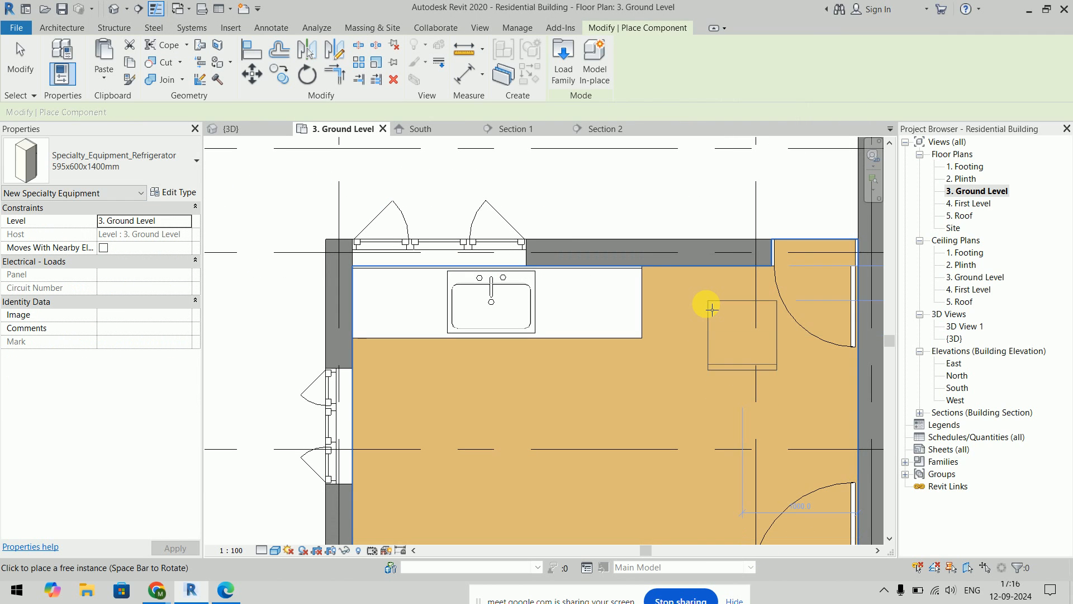
Step: Place the 595x600x1400mm refrigerator against the kitchen's upper wall, just beyond the right end of the counter top
scroll(668, 278, "up", 2)
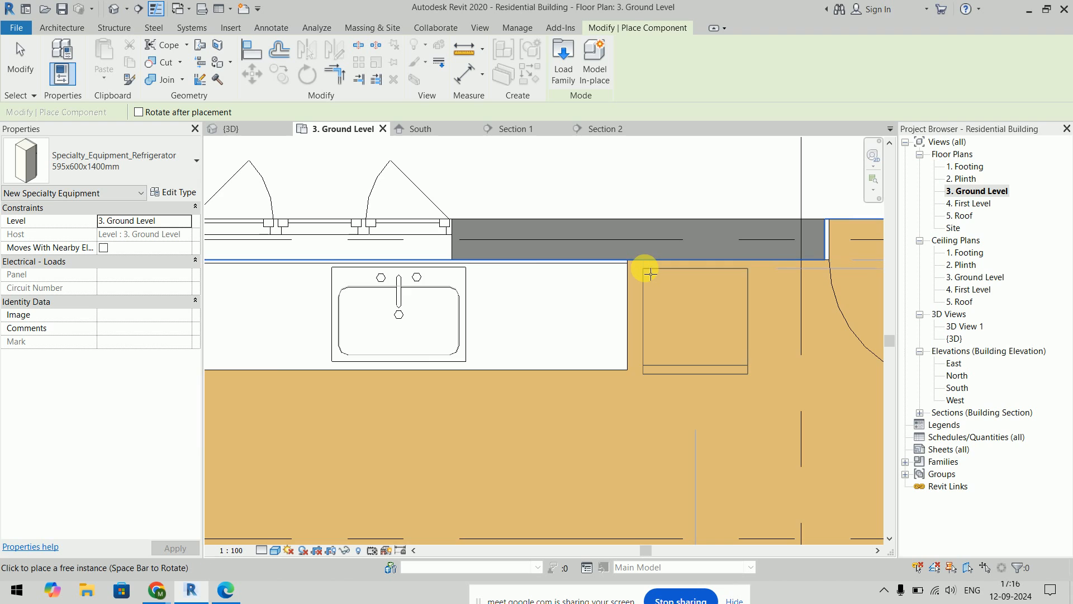
scroll(650, 274, "up", 2)
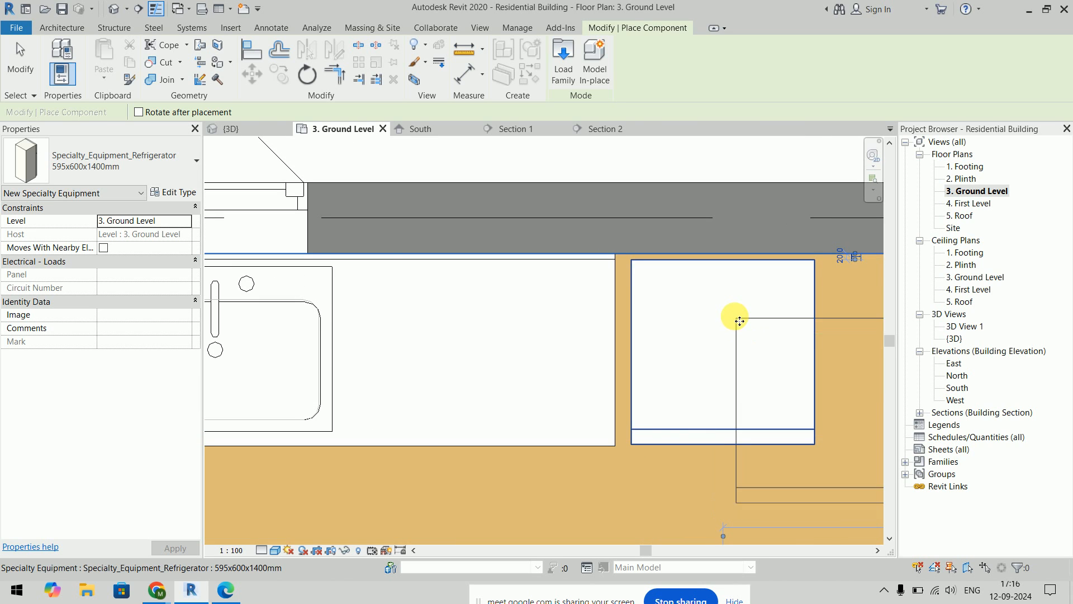
scroll(732, 391, "down", 3)
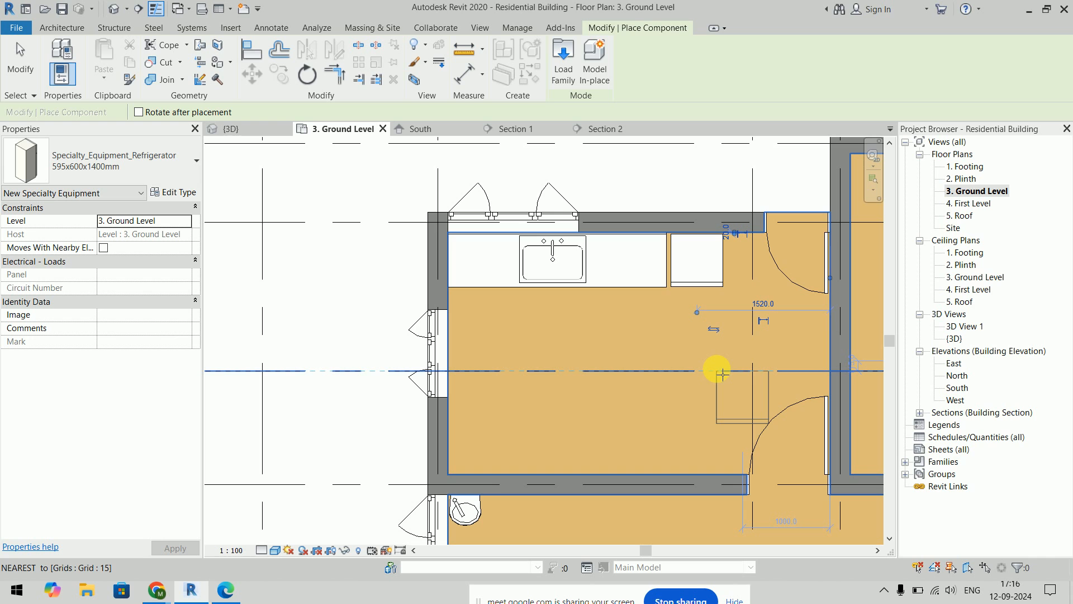
Step: Browse to the US Metric library's Specialty Equipment Domestic Mid-Range folder for loading another family
left_click(564, 64)
left_click(775, 49)
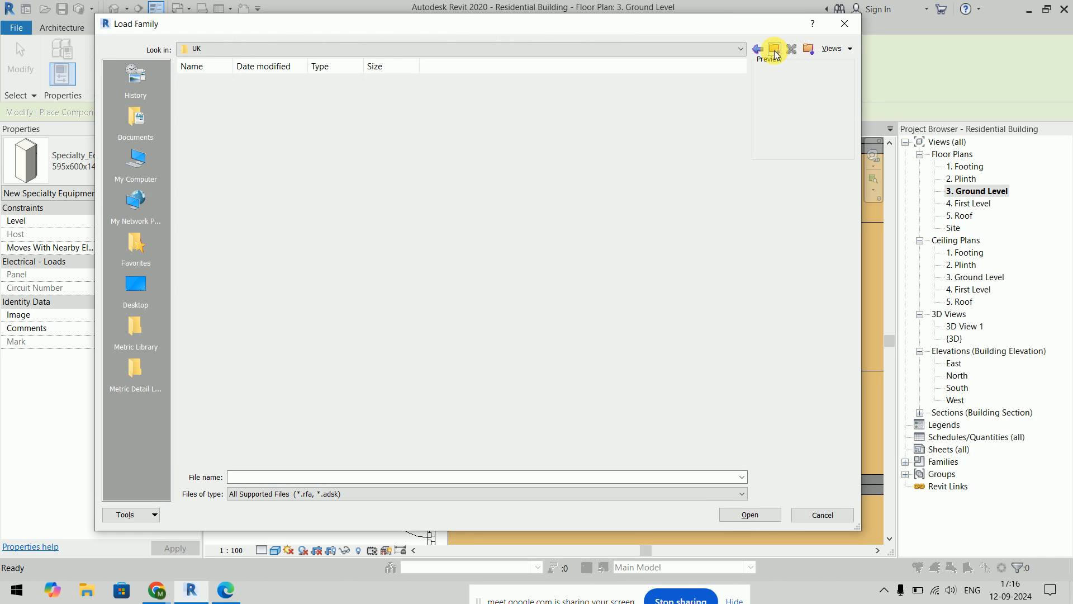
double_click(478, 100)
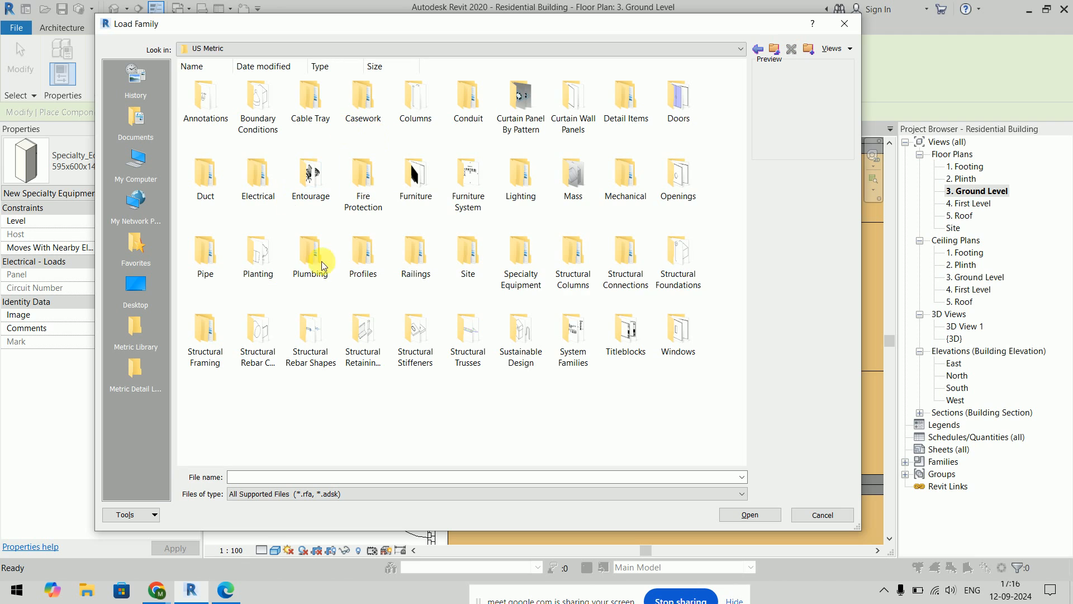
double_click(522, 269)
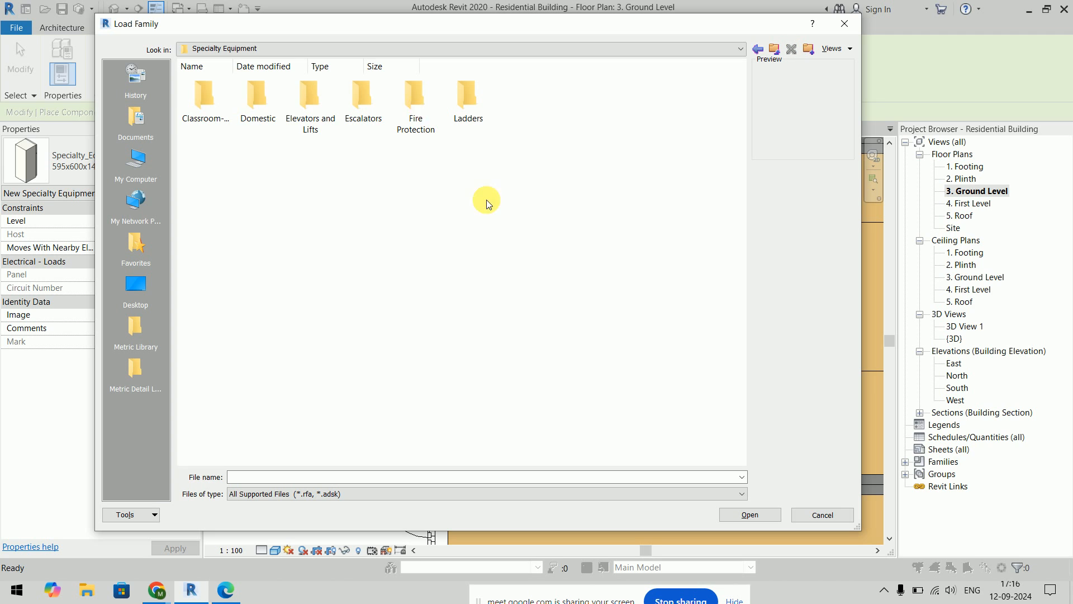
double_click(255, 112)
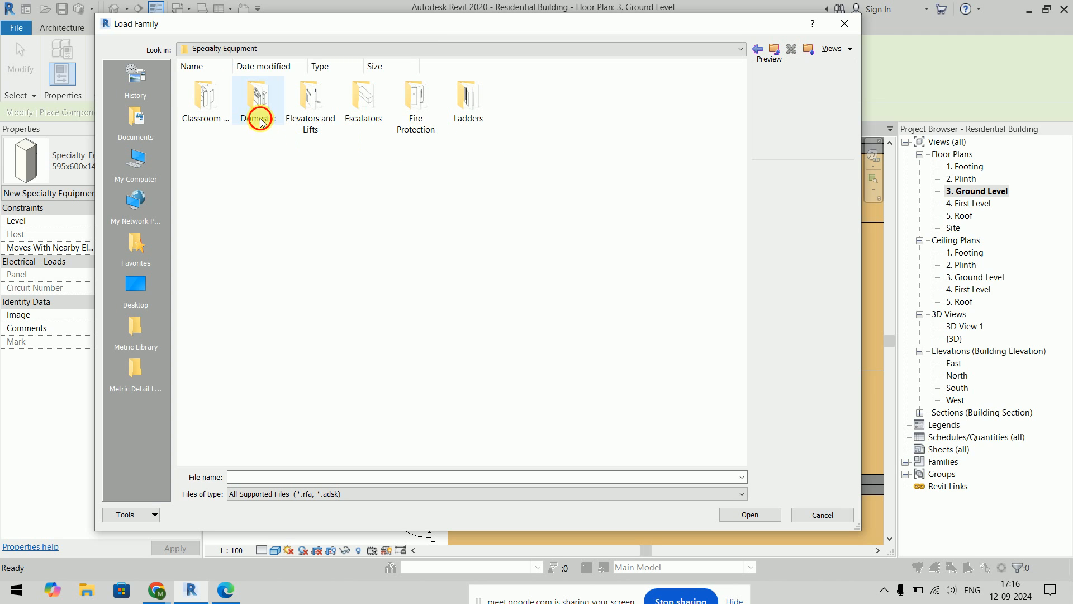
left_click(260, 124)
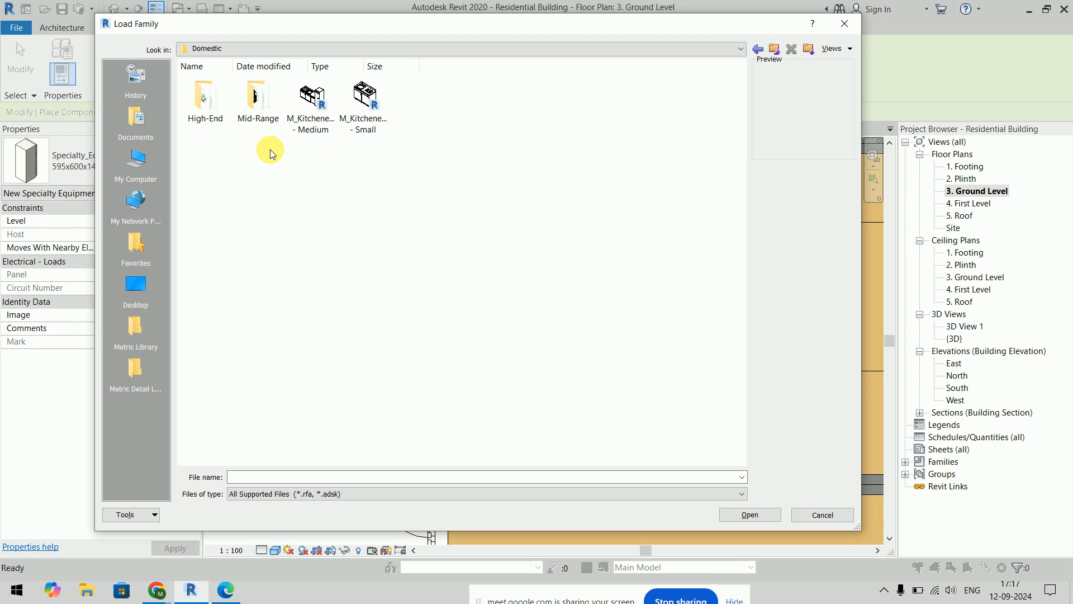
left_click(261, 119)
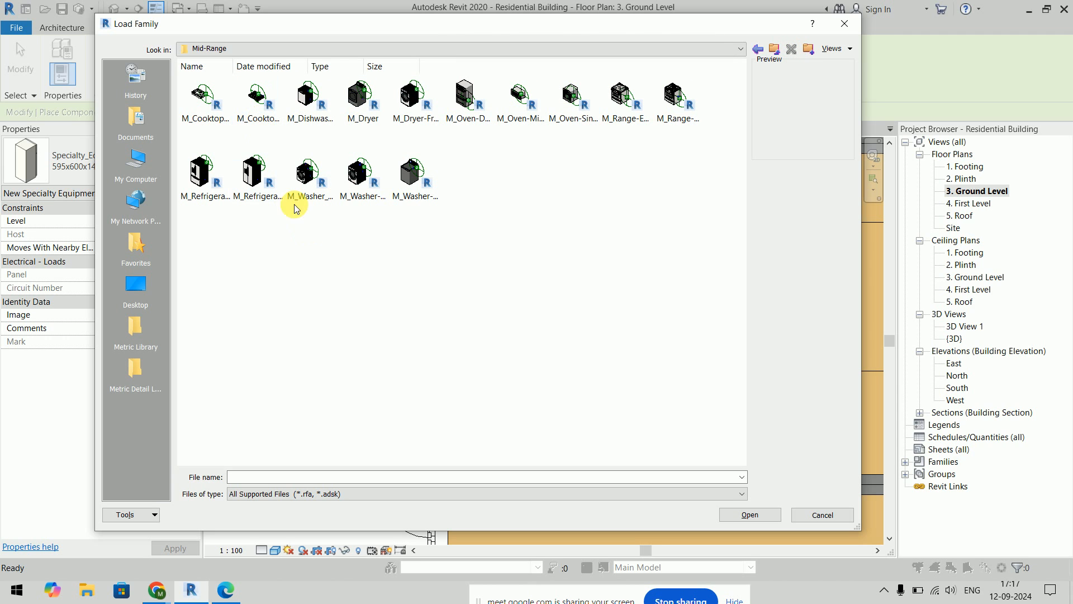
Step: Enlarge the family thumbnails, compare the electric and gas cooktops, and load M_Cooktop-Gas
right_click(279, 264)
mouse_move(398, 275)
left_click(456, 273)
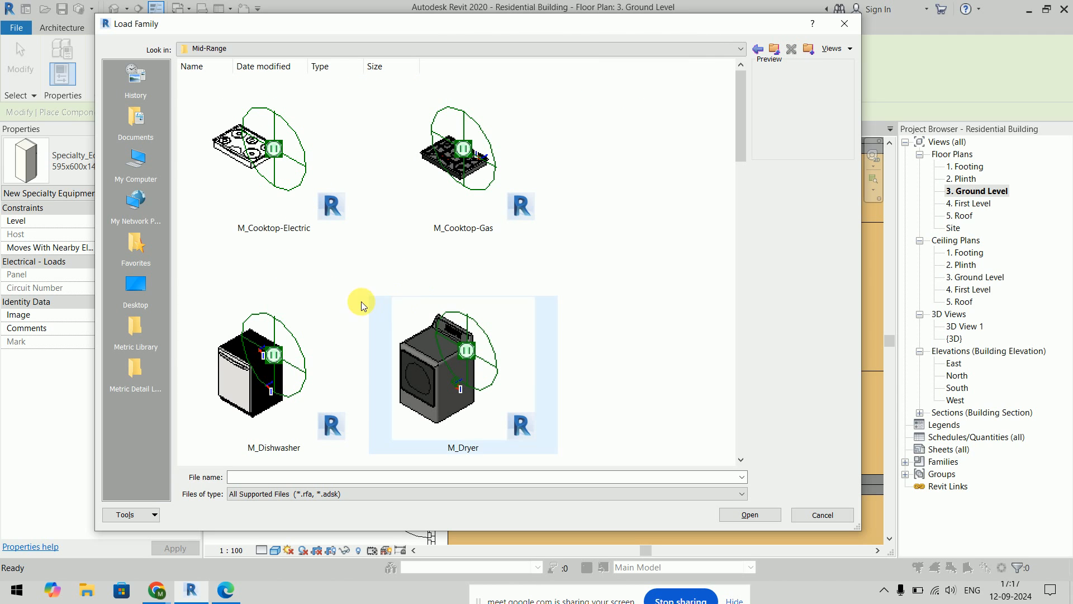
left_click(270, 198)
left_click(444, 208)
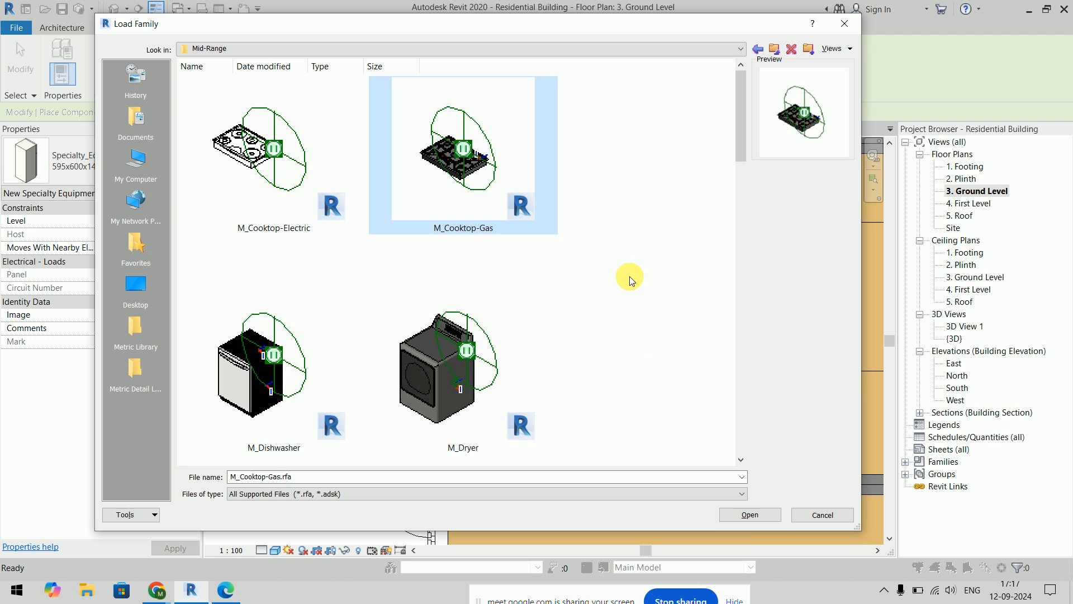
left_click(747, 515)
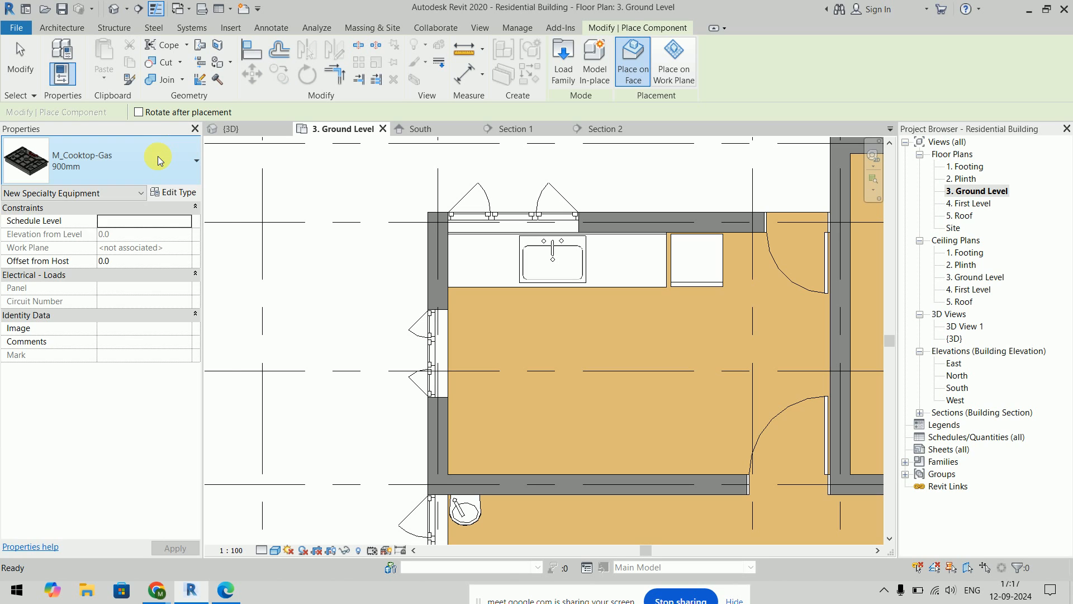
Step: Choose the 750mm type of M_Cooktop-Gas and try its placement position at the counter top beside the sink
left_click(158, 156)
left_click(106, 344)
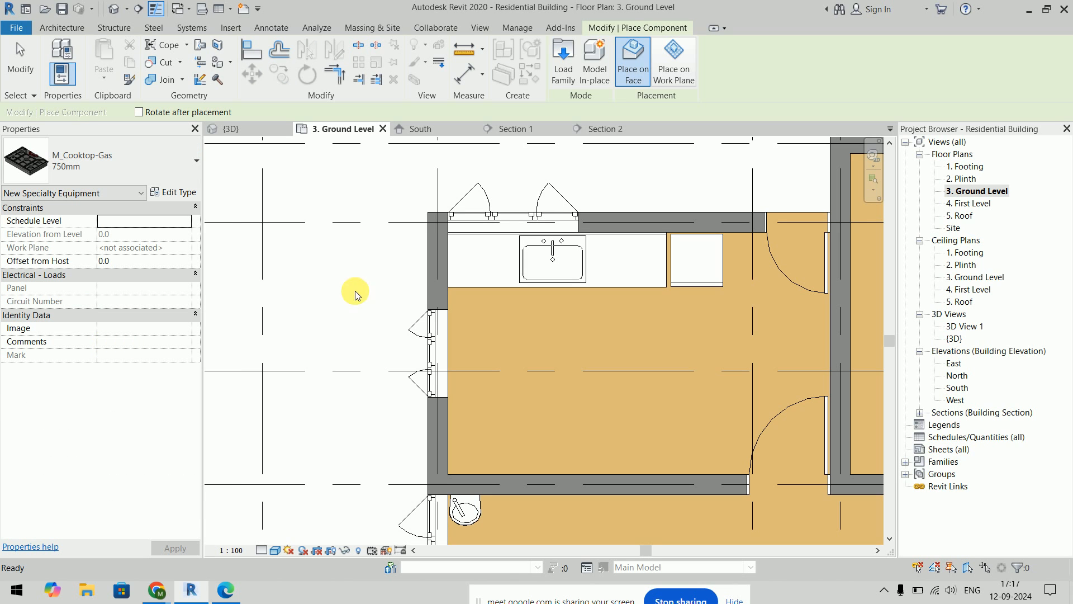
scroll(473, 252, "up", 4)
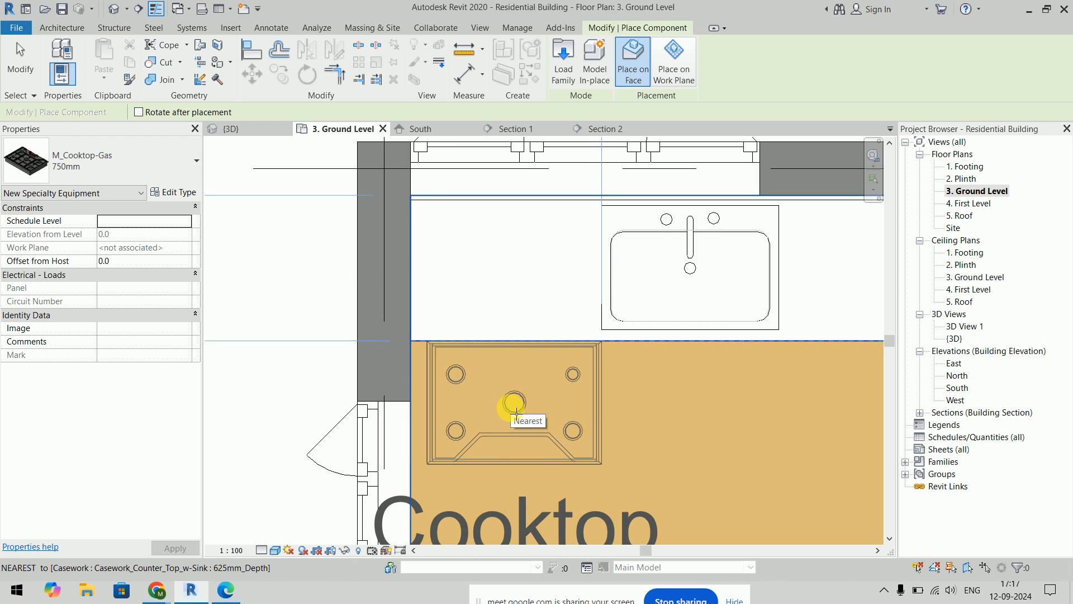
Step: Set the ground-level plan view's detail level to Fine and its visual style to Wireframe
left_click(262, 550)
left_click(288, 536)
left_click(276, 550)
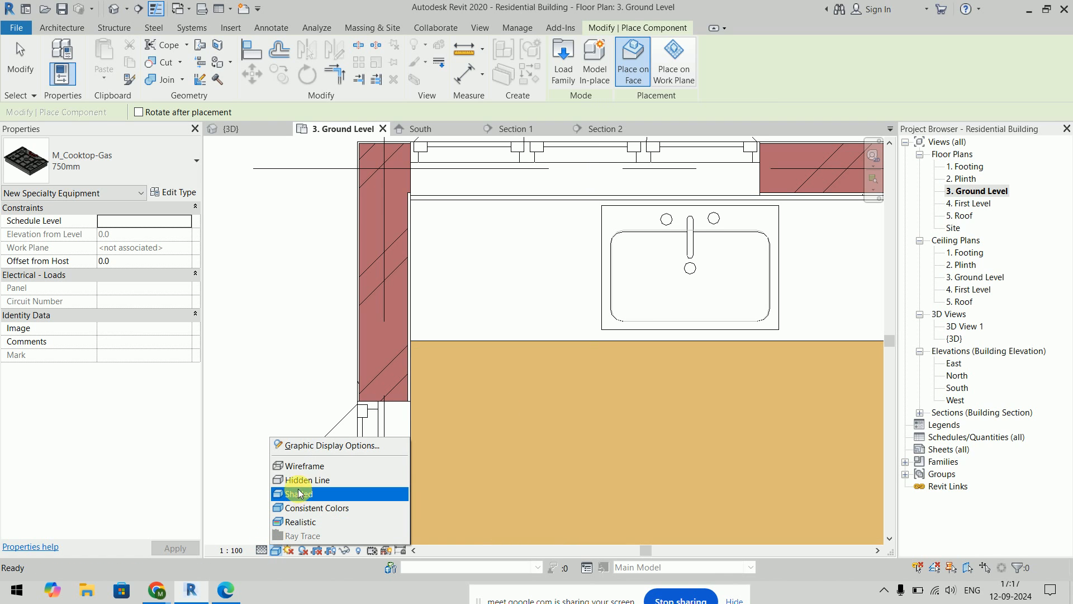
left_click(295, 480)
left_click(276, 550)
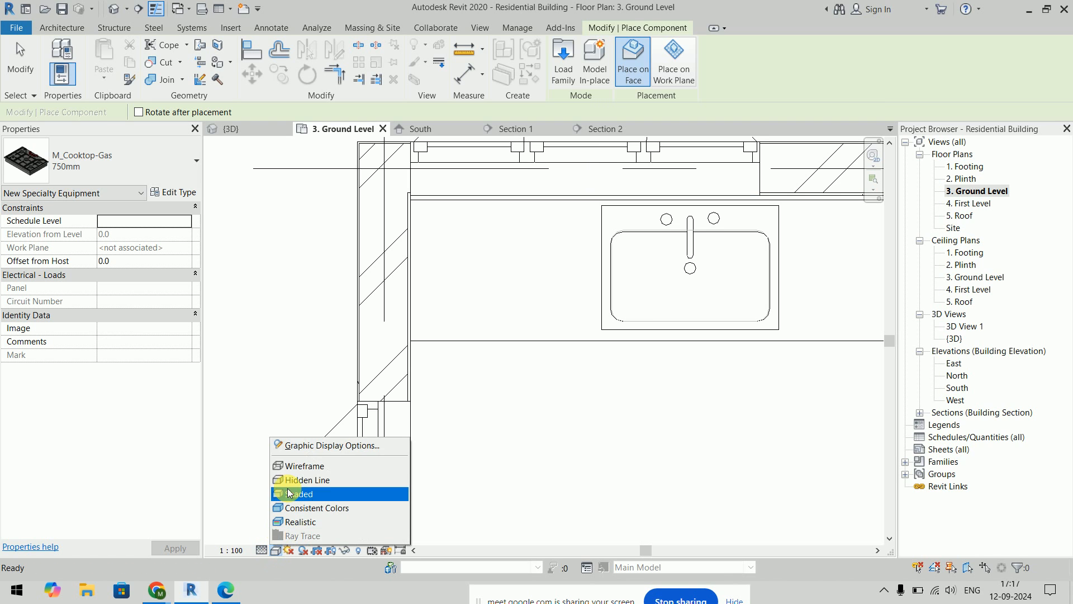
left_click(288, 493)
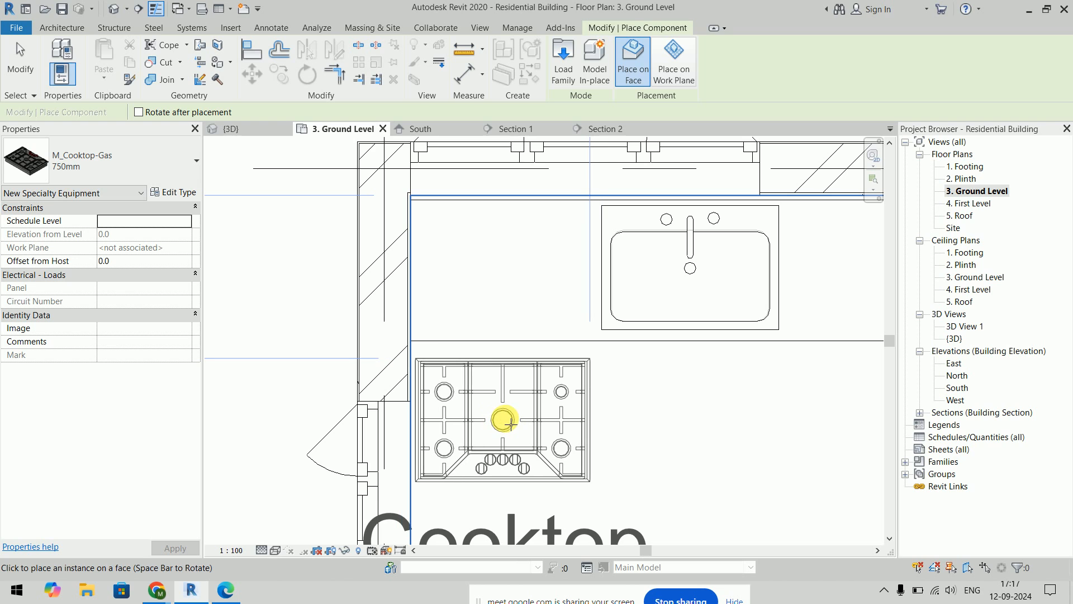
Step: Place the 750mm gas cooktop on the kitchen floor just in front of the counter top, near its wall end
left_click(510, 423)
key("Escape")
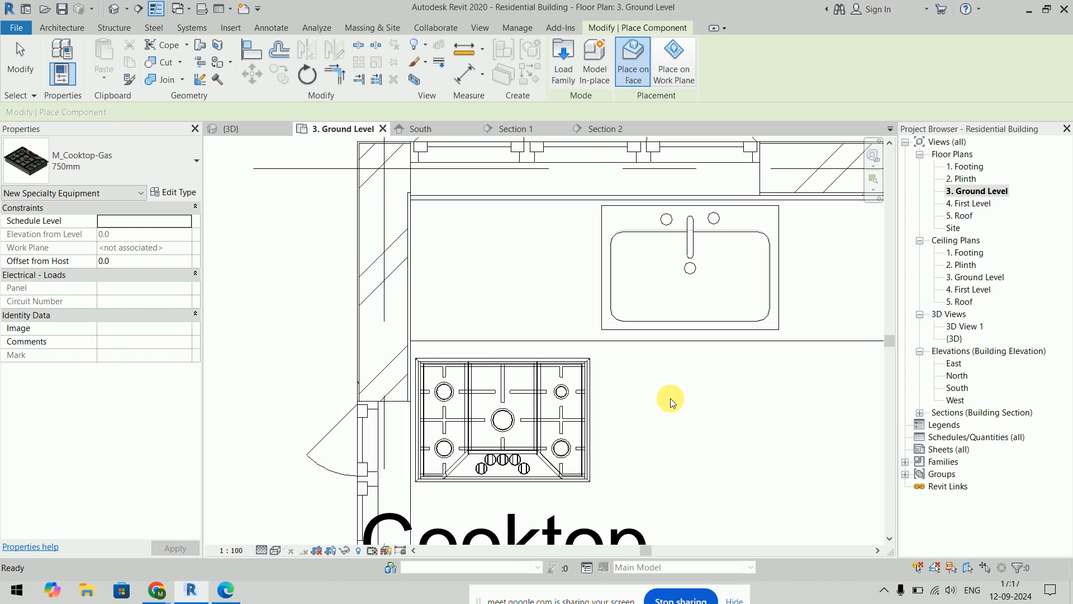
key("Escape")
Step: Align the cooktop's back edge with the wall face behind the counter top
key("a")
key("l")
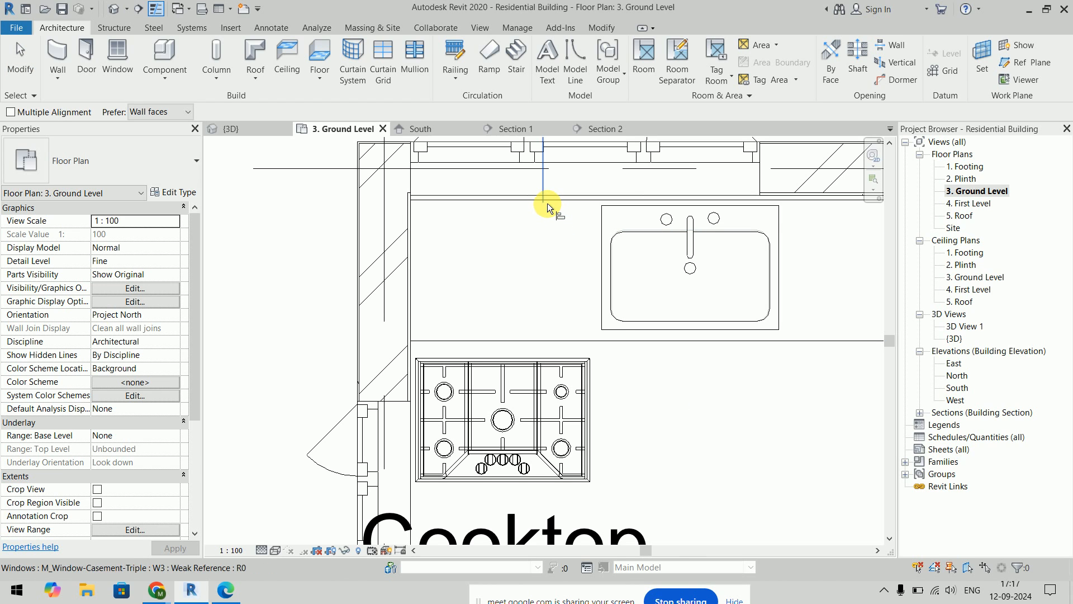
left_click(522, 194)
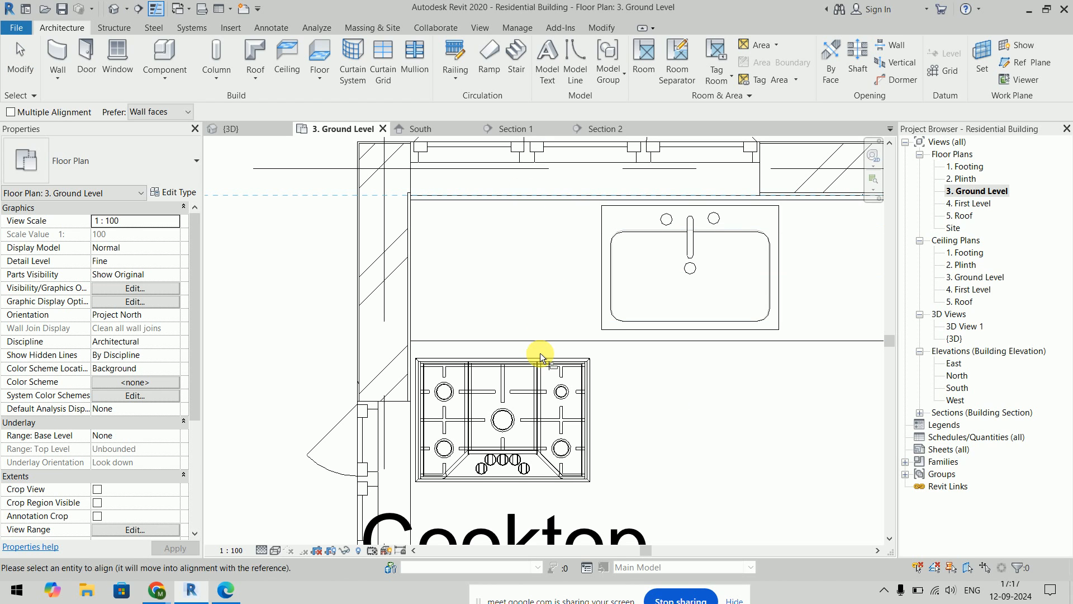
left_click(559, 359)
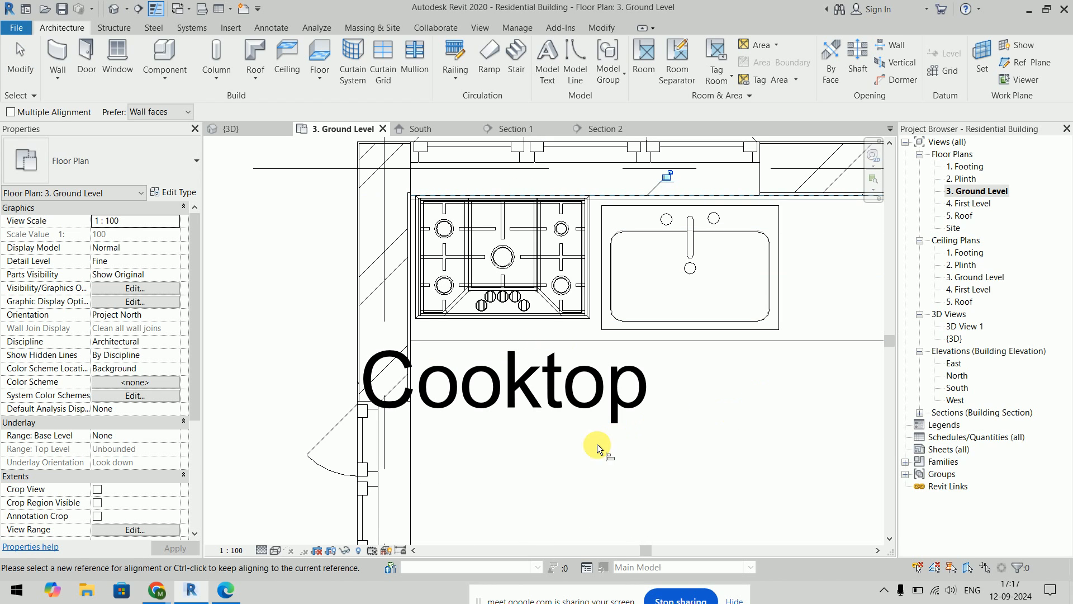
scroll(479, 334, "up", 2)
key("Escape")
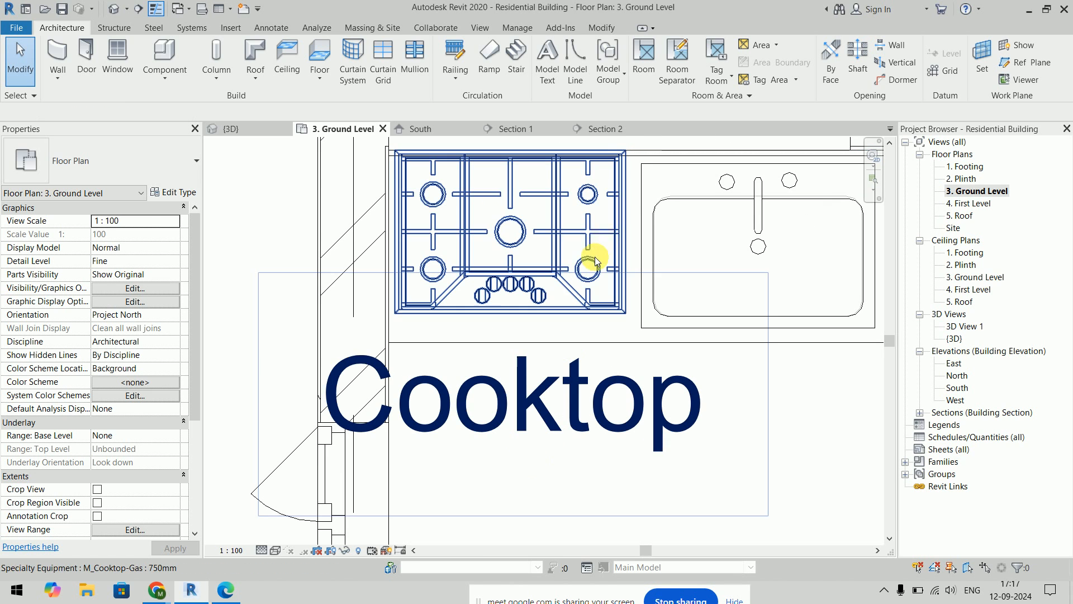
Step: Turn off Show Label in the type properties of the 750mm M_Cooktop-Gas
left_click(592, 263)
key("Escape")
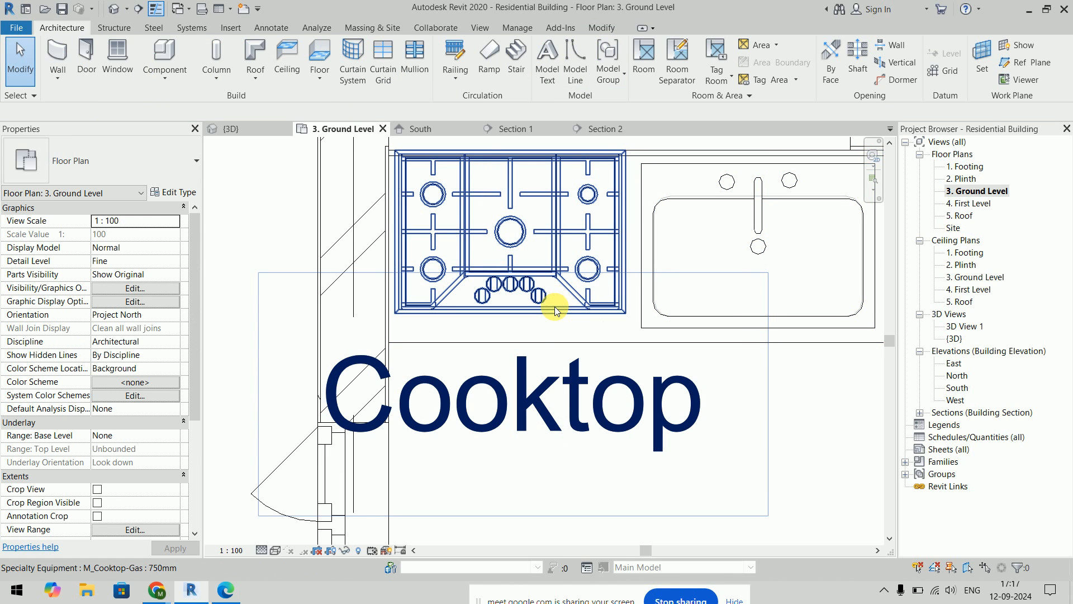
left_click(556, 311)
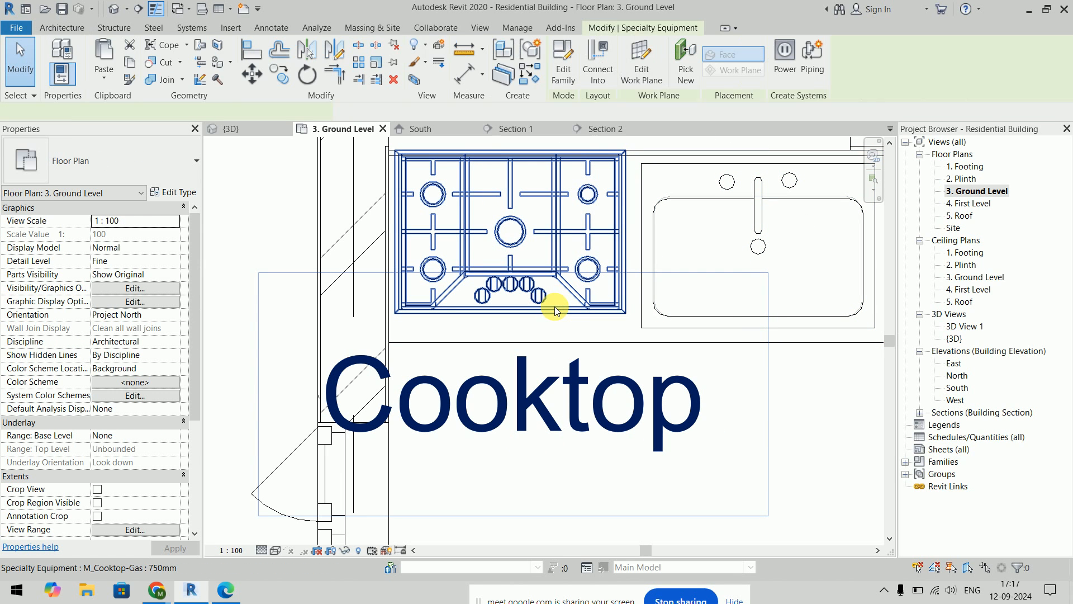
left_click(169, 194)
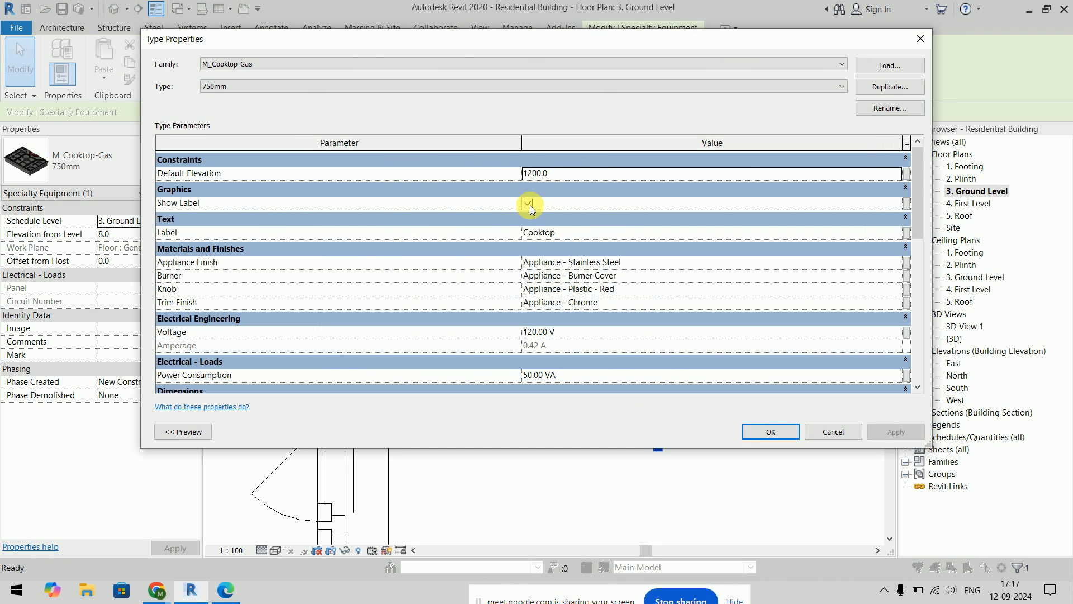
left_click(765, 430)
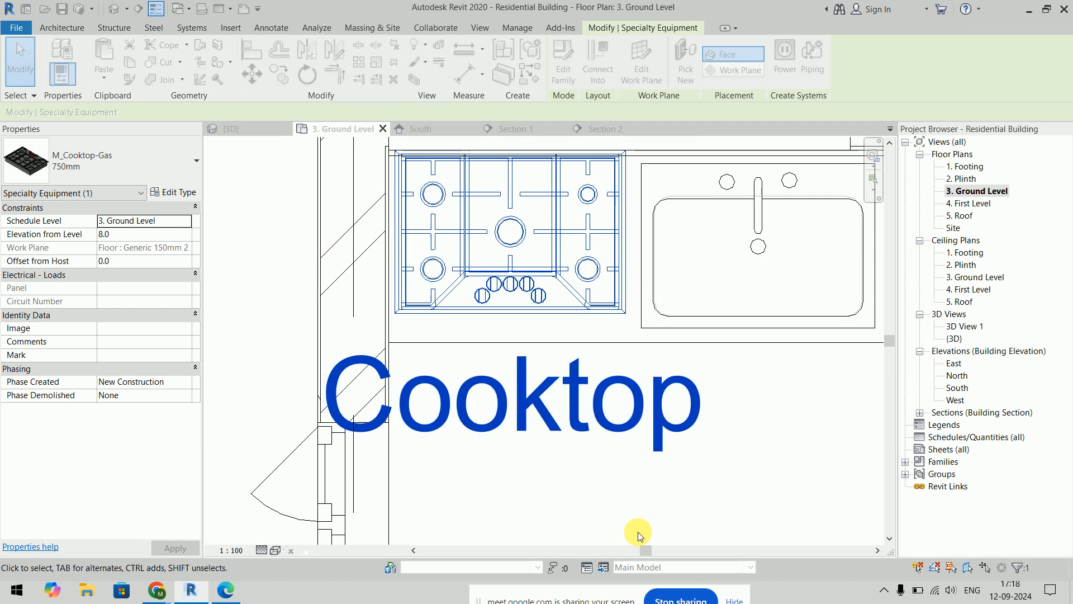
left_click(640, 534)
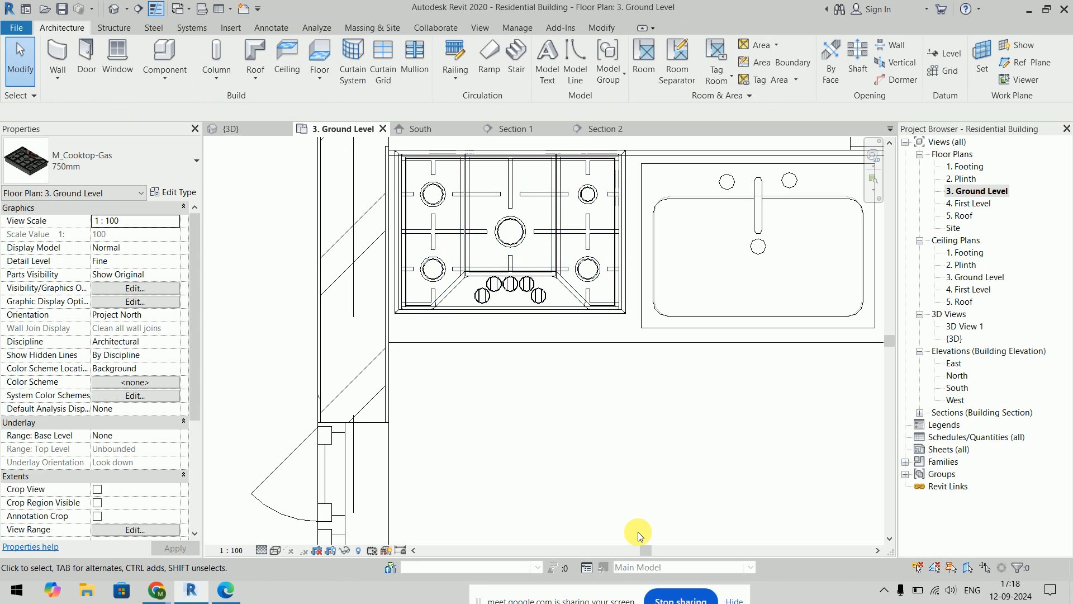
Step: Nudge the gas cooktop slightly away from the back wall, toward the counter top's front edge
left_click(617, 259)
left_click(566, 284)
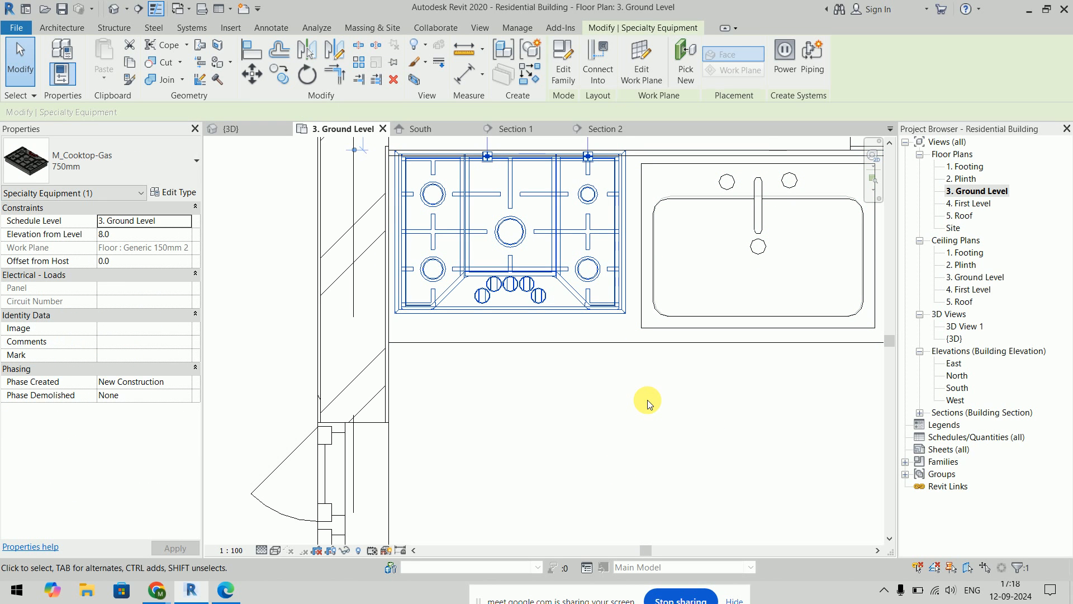
key("Down")
key("Down")
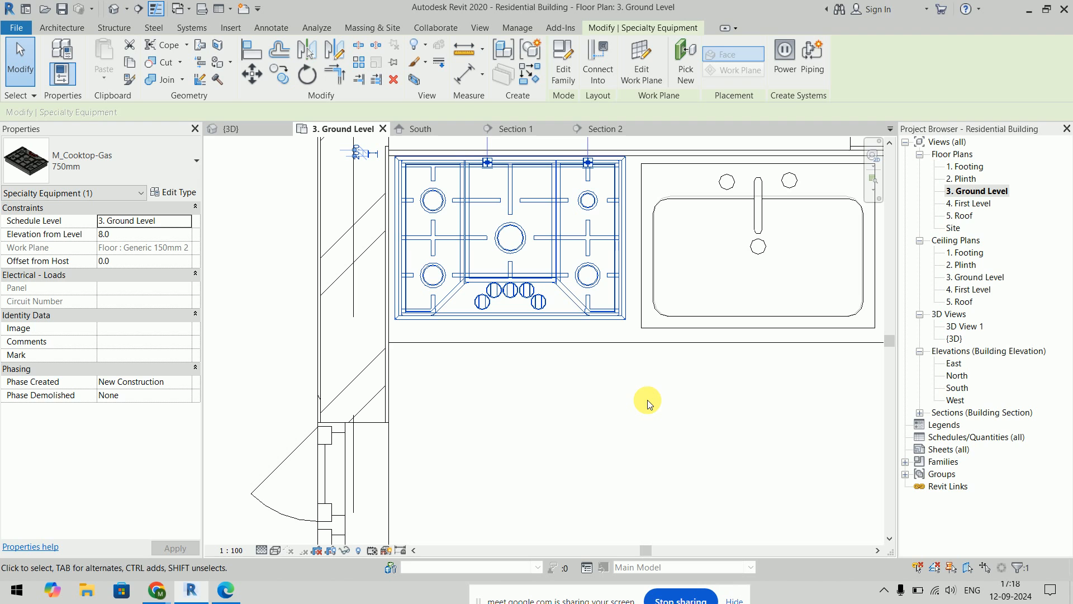
key("Down")
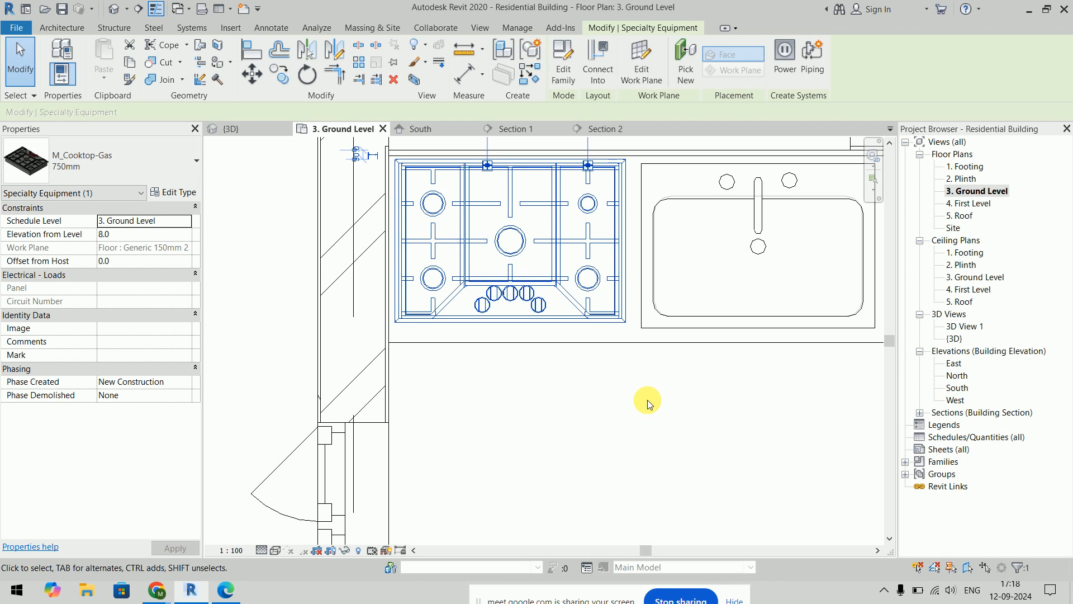
key("Escape")
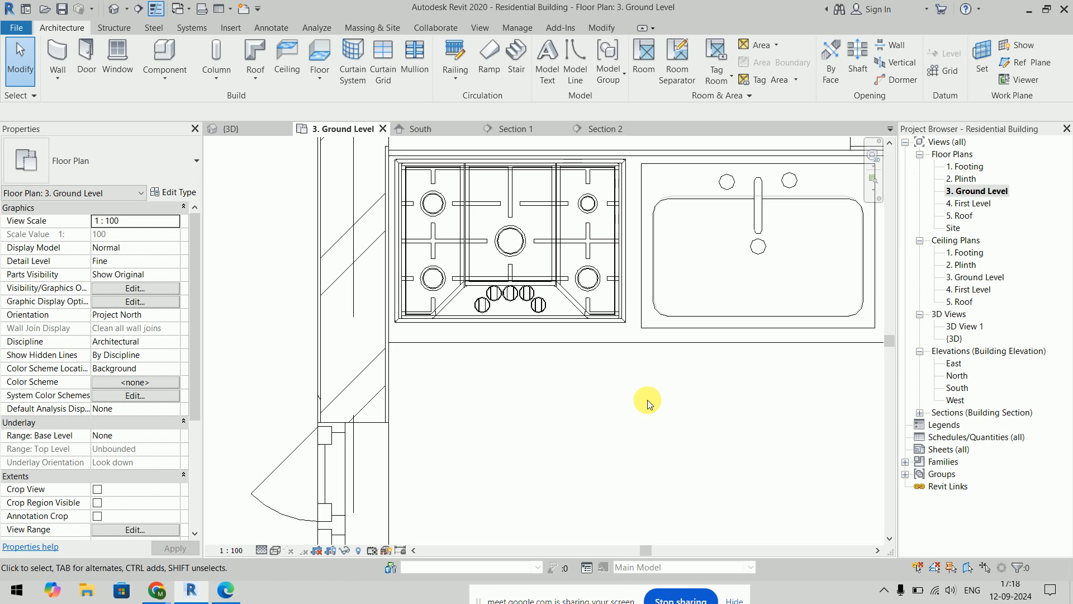
Step: Select the sink counter top and the refrigerator together and nudge both away from the cooktop toward the kitchen door
scroll(651, 412, "down", 3)
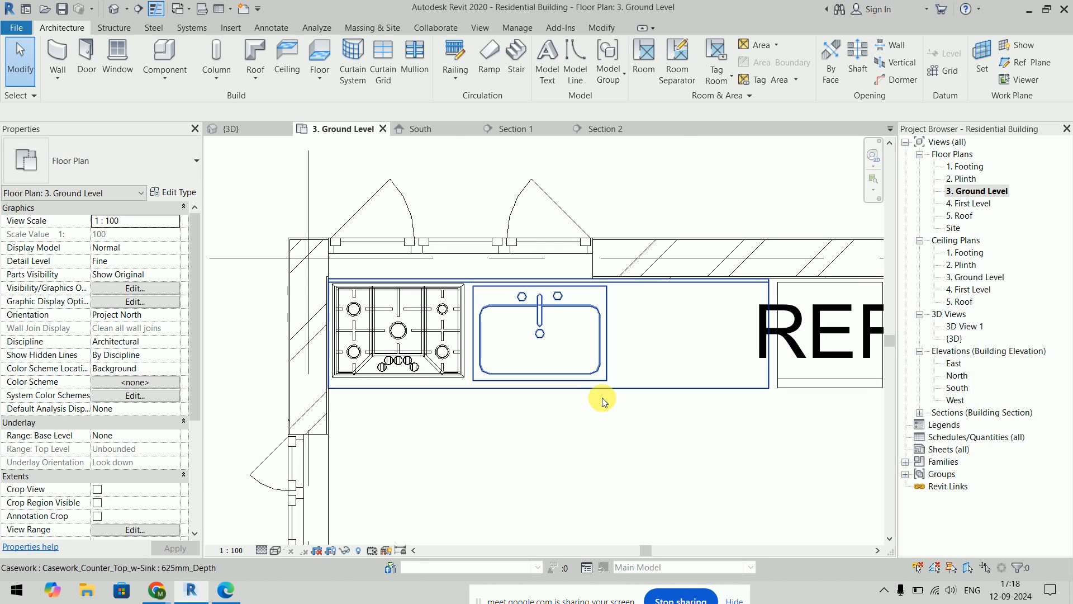
left_click(602, 397)
scroll(839, 447, "down", 1)
middle_click_drag(855, 445, 687, 433)
left_click(669, 386, "ctrl")
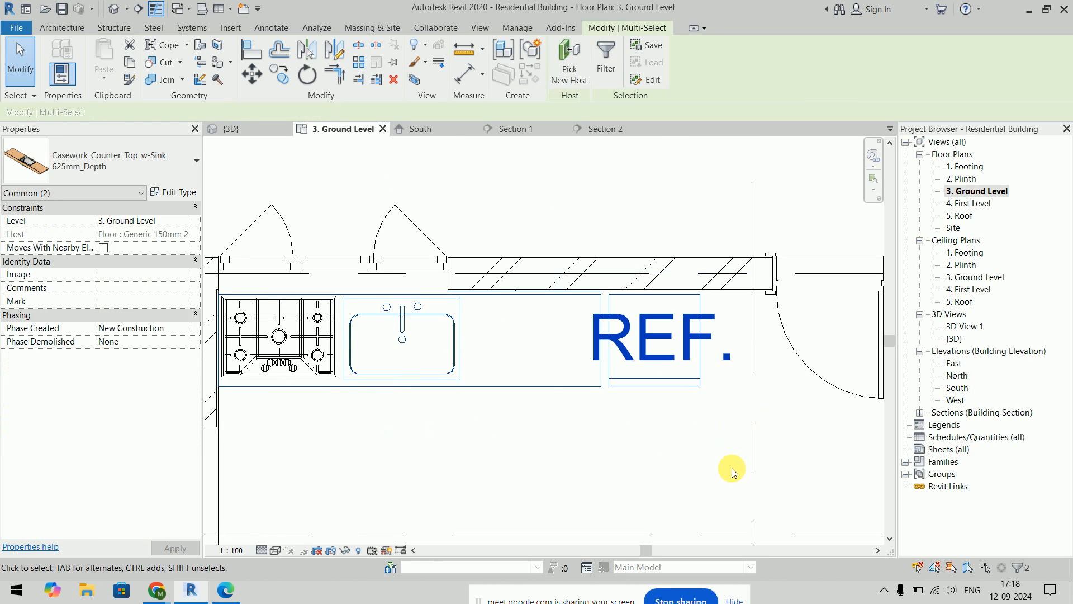
key("Right")
key("Right")
key("Right")
key("Right")
key("Right")
key("Right")
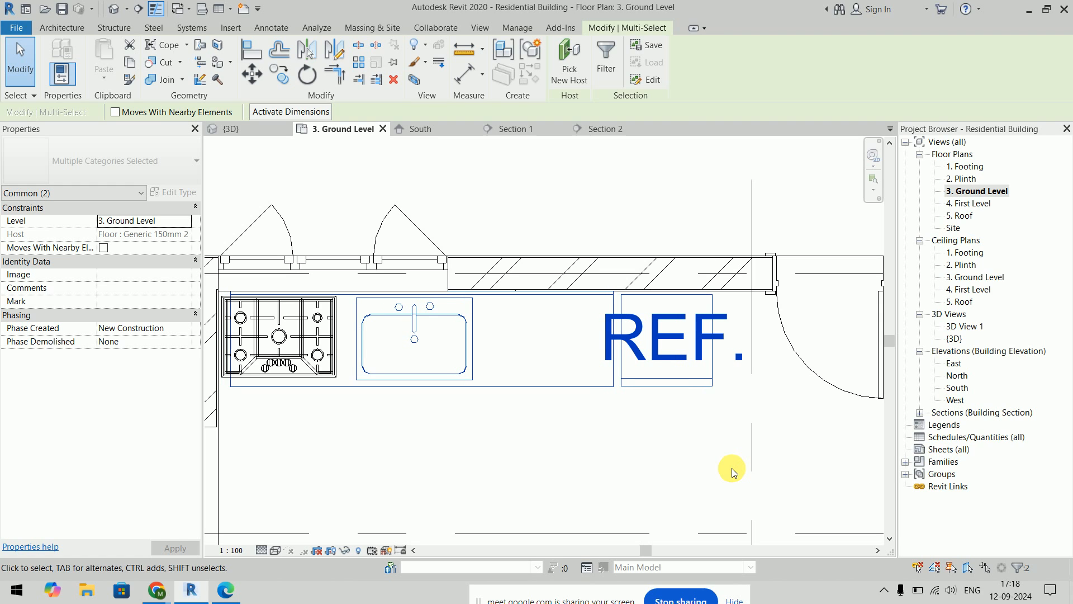
key("Right")
key("Right")
key("Right")
key("Right")
key("Right")
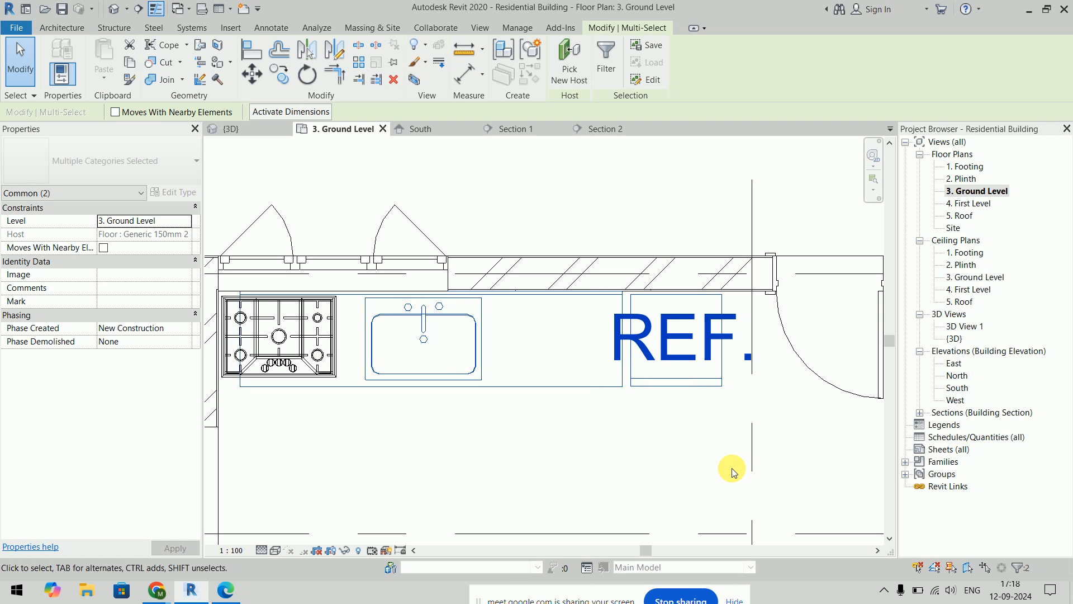
key("Right")
key("Right")
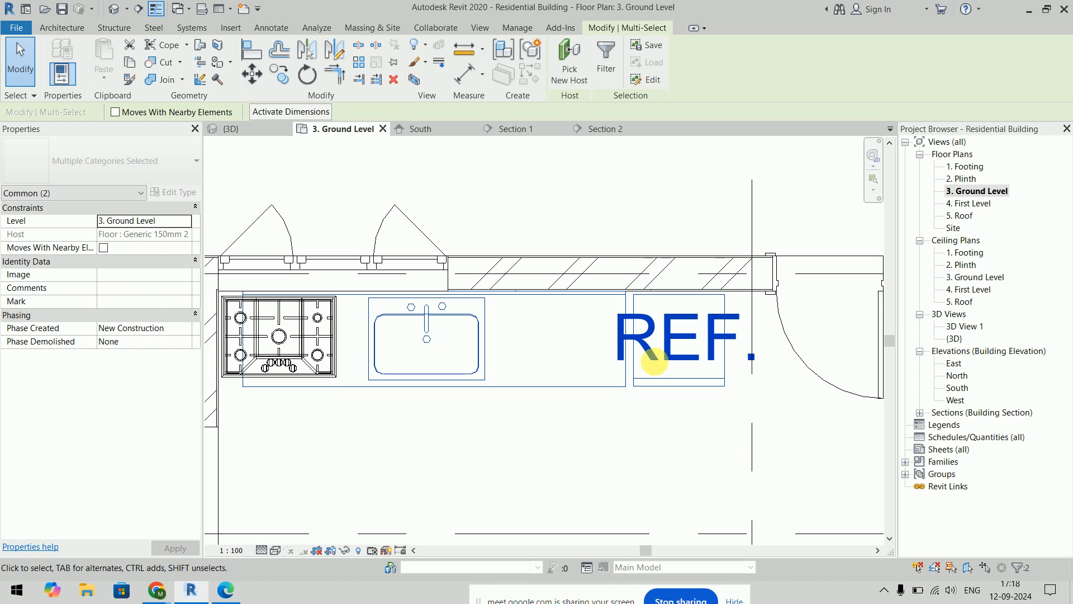
scroll(601, 228, "up", 5)
key("Escape")
Step: Stretch the counter top's cooktop end back to the side wall face, giving a length of 2660 mm
middle_click_drag(381, 397, 721, 494)
scroll(721, 494, "up", 1)
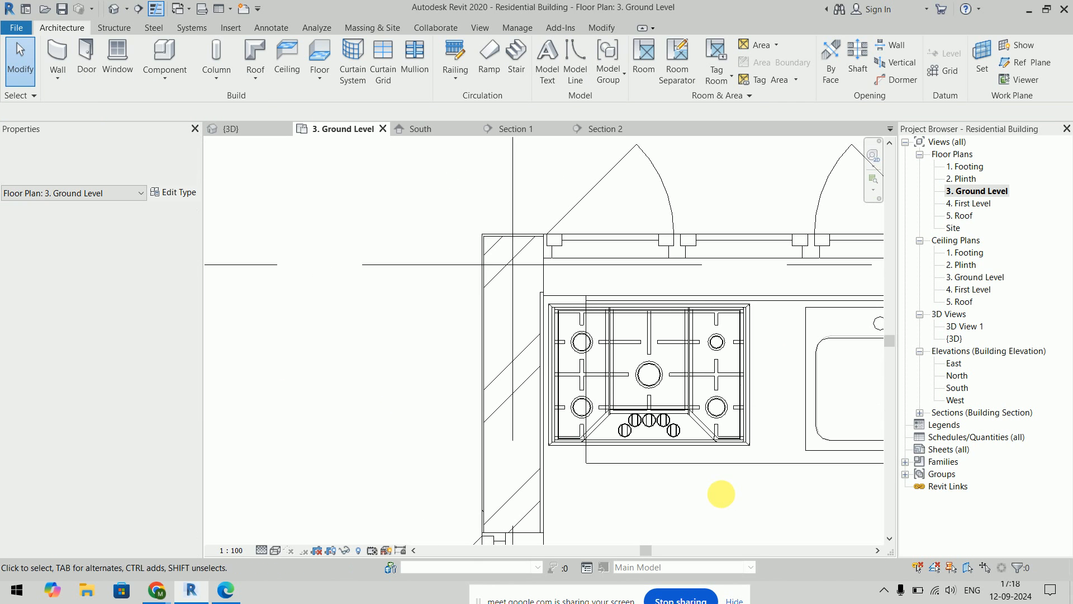
left_click(714, 464)
scroll(699, 539, "up", 2)
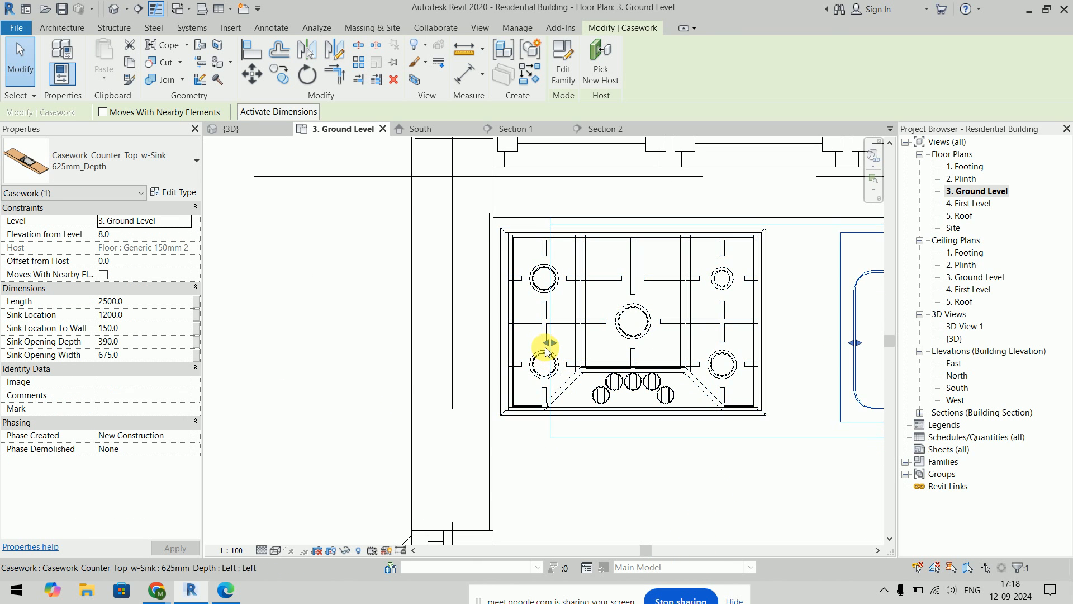
left_click_drag(547, 342, 491, 351)
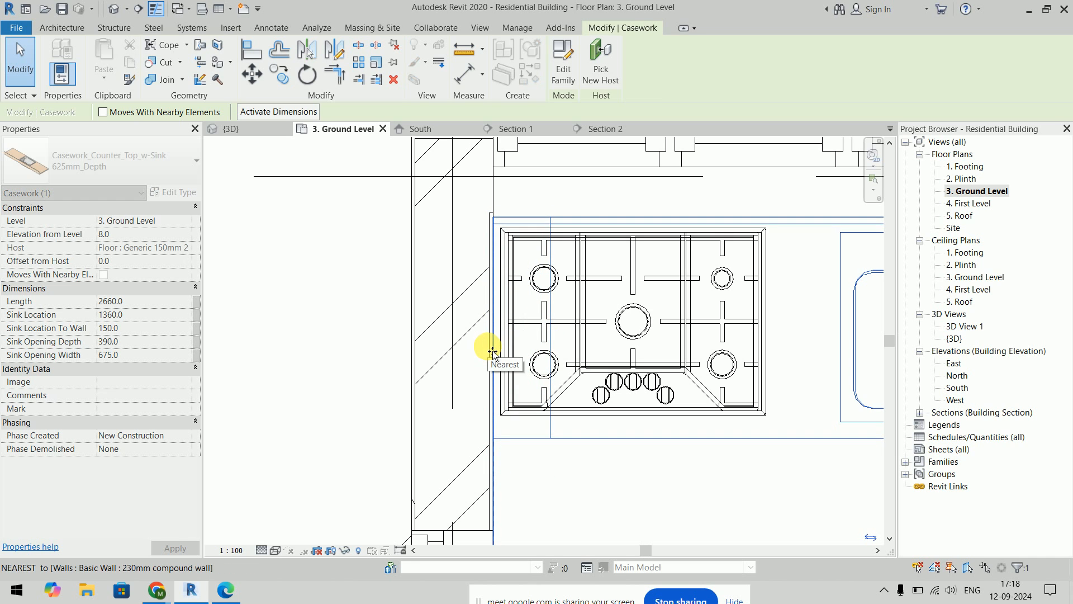
left_click(305, 353)
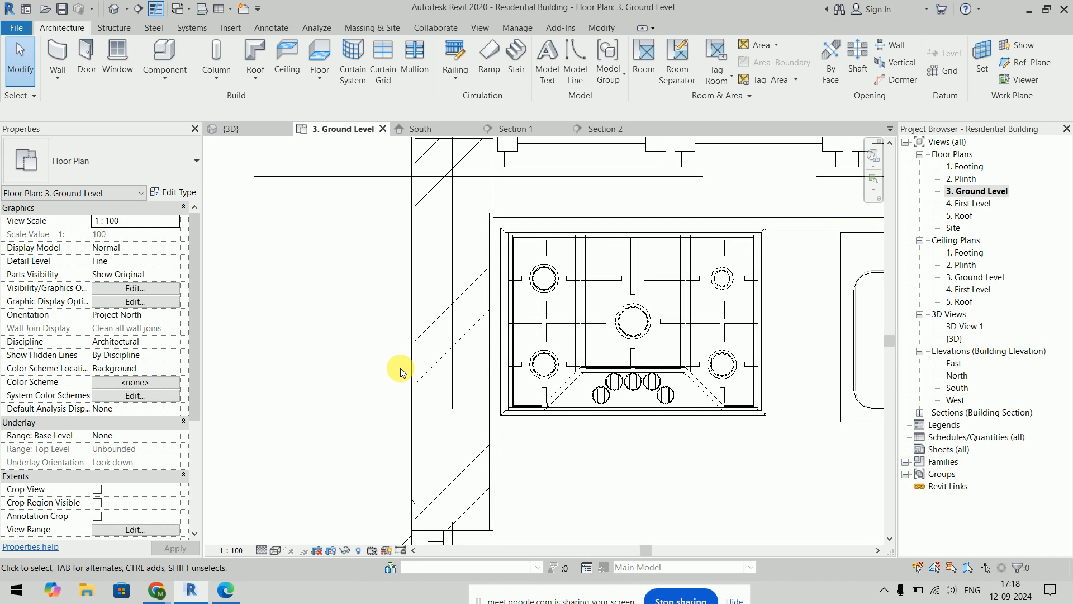
Step: Move the Section 1 line from outside the building into the kitchen and flip it to face the counter top wall
scroll(430, 341, "down", 2)
middle_click_drag(450, 318, 307, 274)
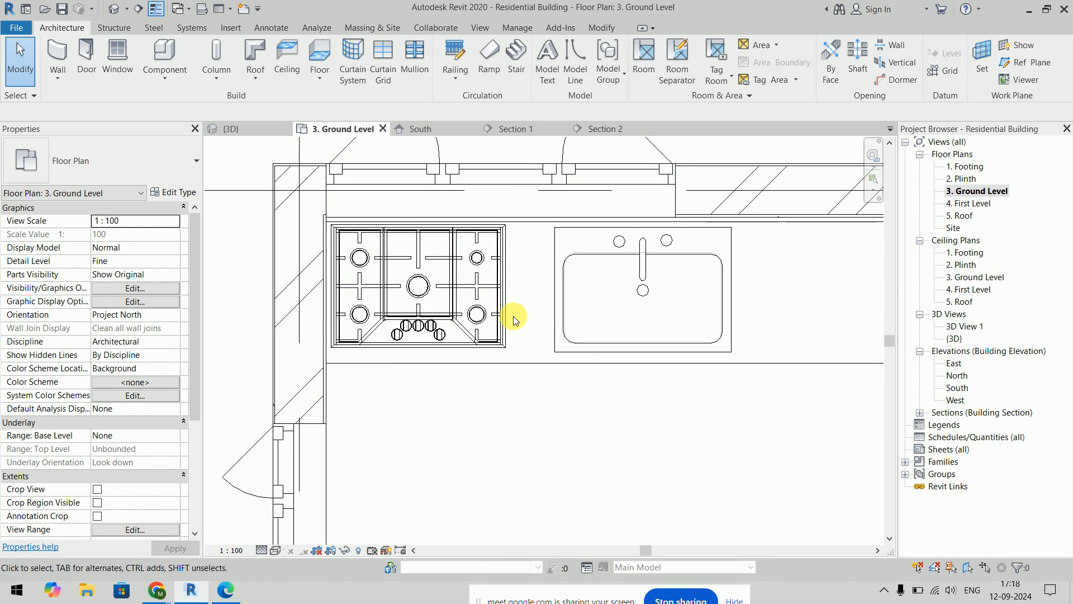
scroll(513, 317, "down", 7)
middle_click_drag(515, 360, 484, 501)
scroll(512, 329, "down", 1)
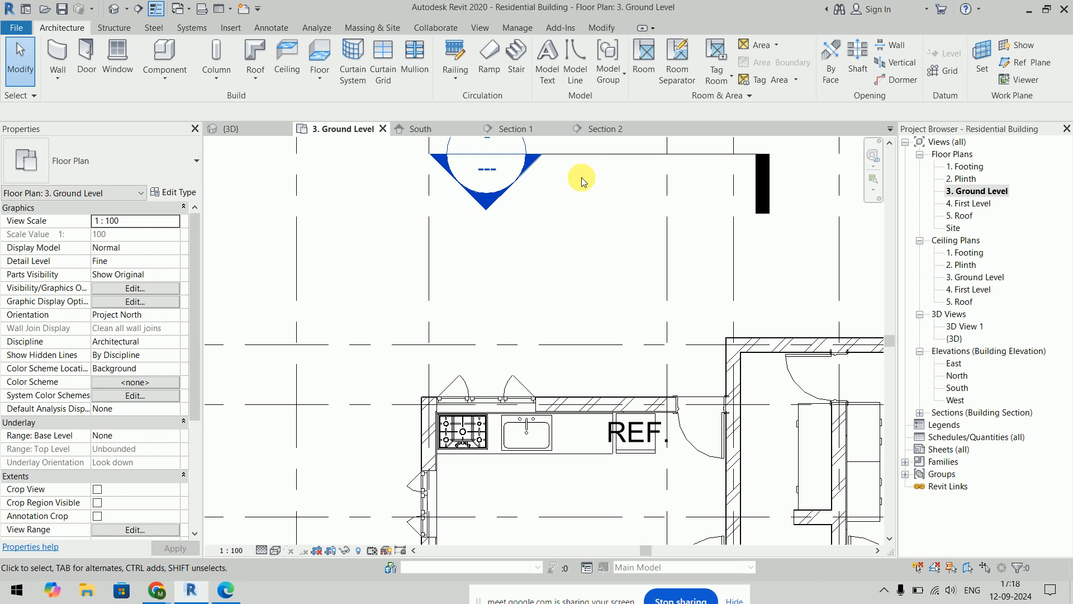
left_click_drag(499, 140, 486, 479)
middle_click_drag(487, 480, 454, 353)
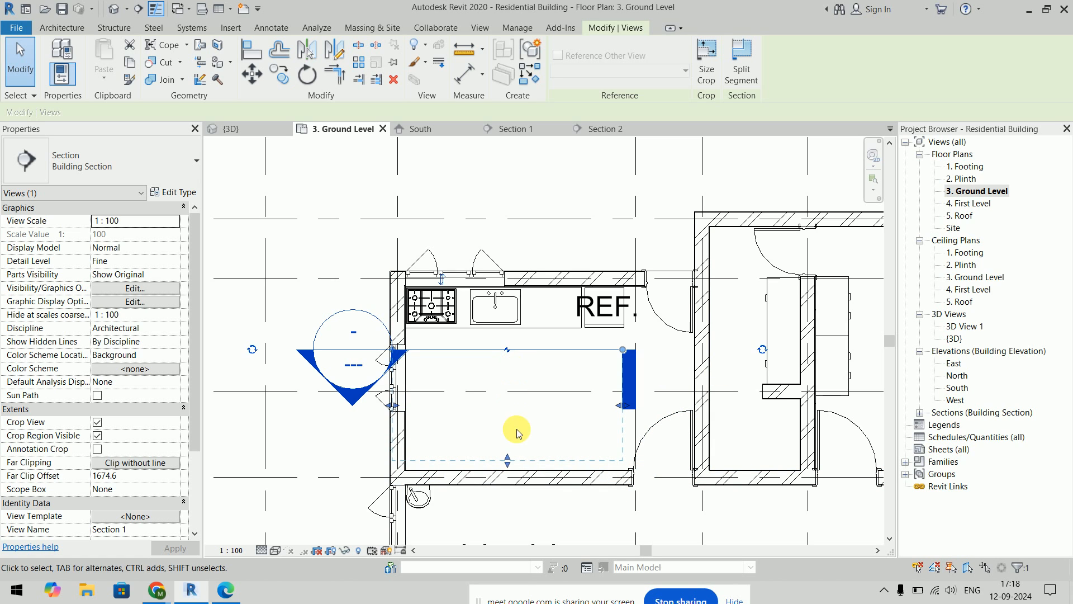
left_click(442, 282)
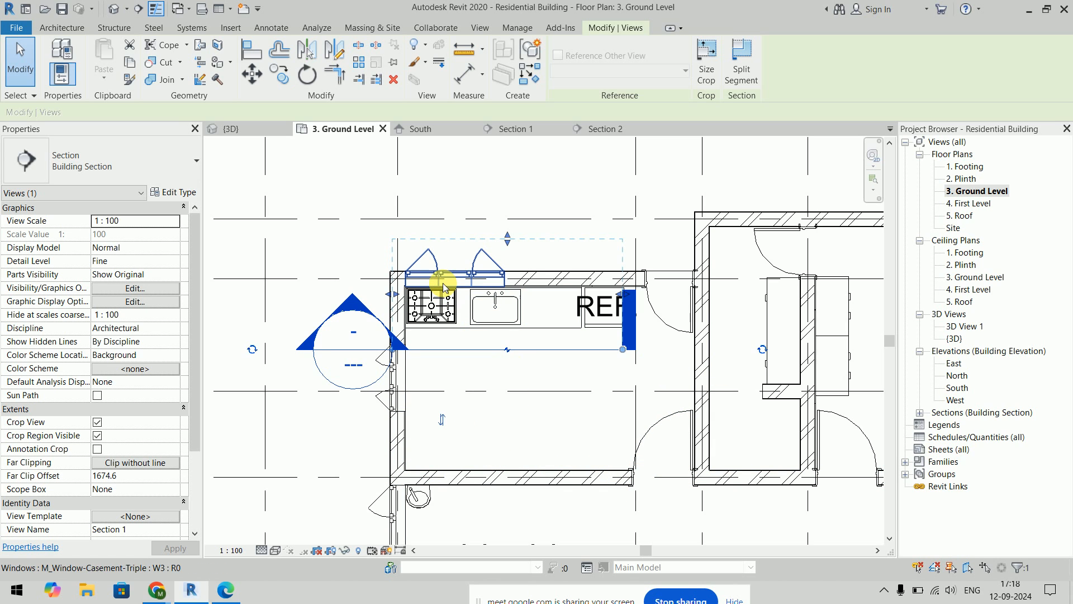
left_click(307, 235)
Step: Open the Section 1 view and align the floor beneath the gas cooktop to the sink counter top's upper face
right_click(467, 348)
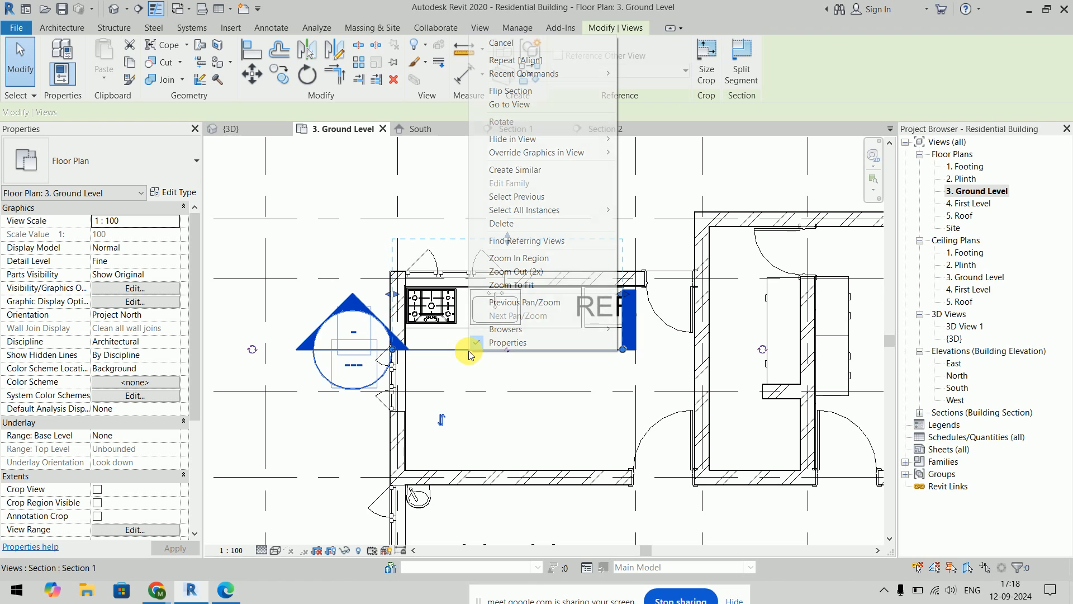
left_click(525, 105)
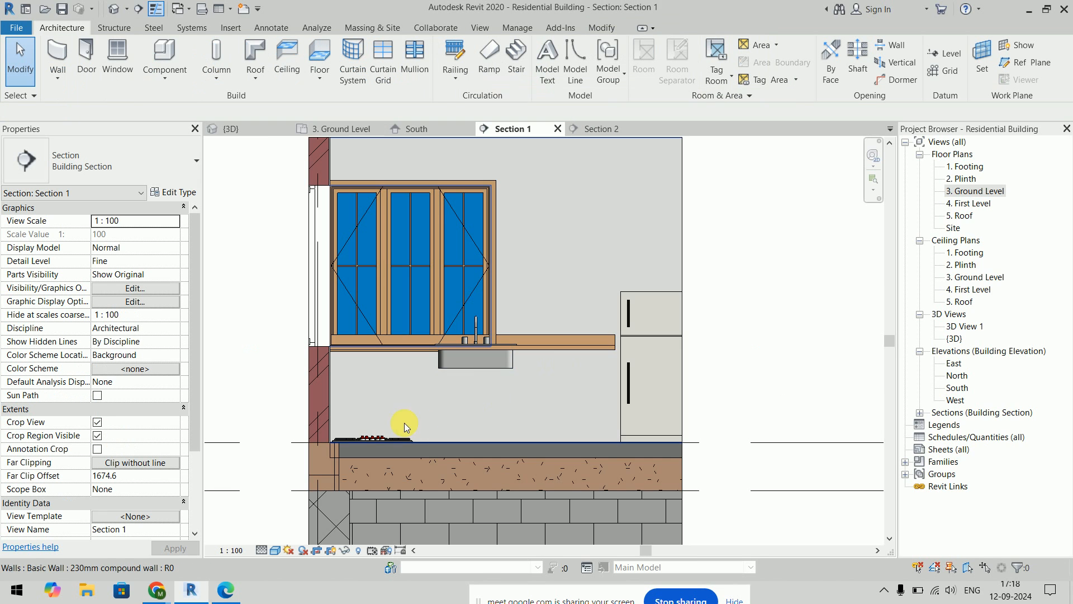
scroll(405, 408, "up", 3)
key("a")
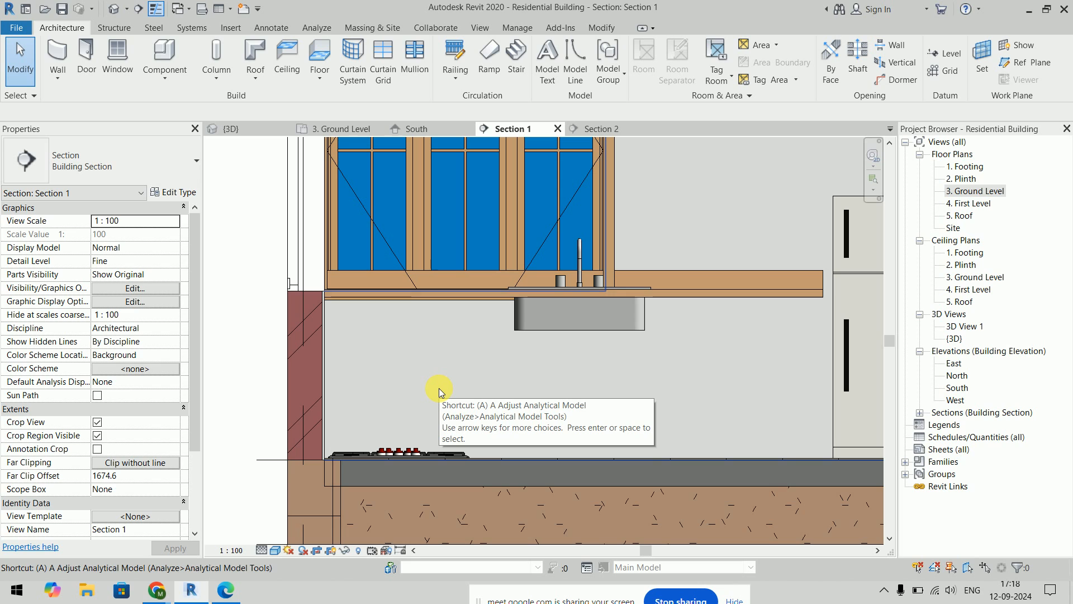
key("l")
scroll(417, 368, "up", 2)
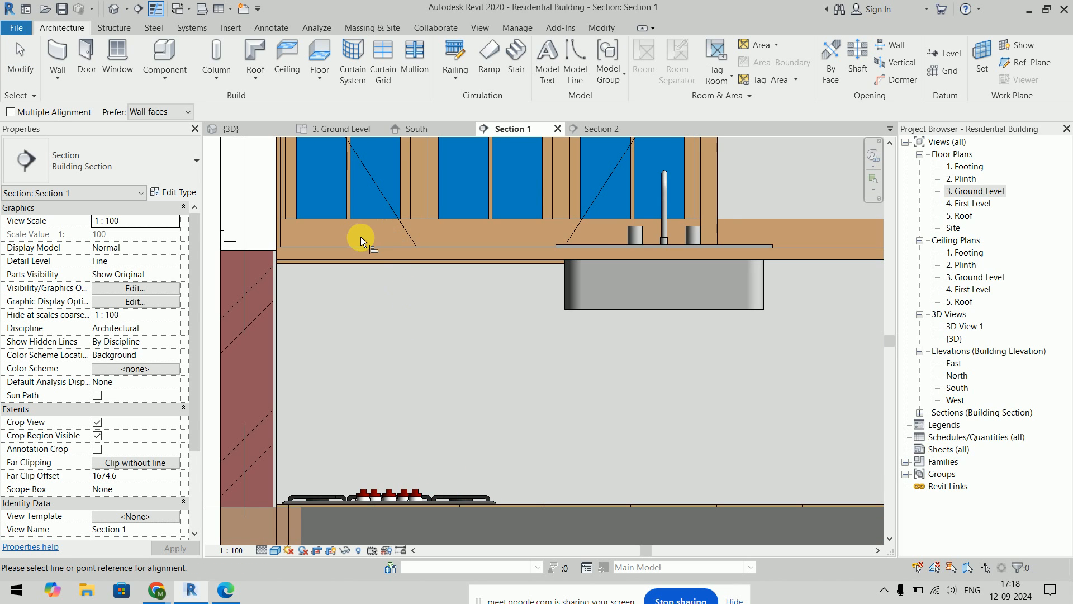
scroll(361, 236, "up", 2)
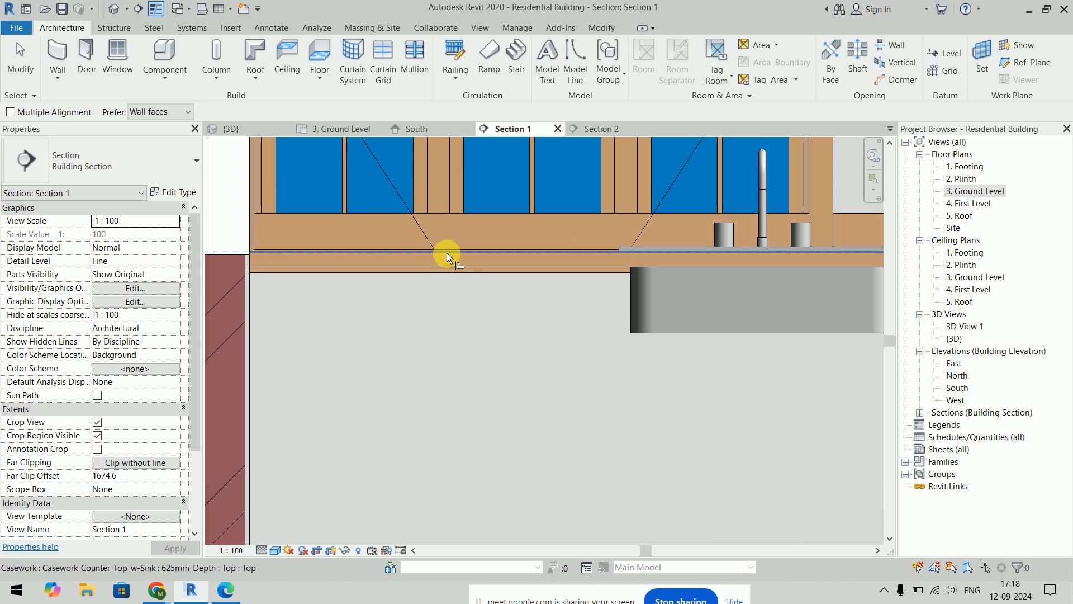
left_click(447, 252)
scroll(500, 436, "down", 3)
middle_click_drag(500, 438, 492, 282)
scroll(488, 300, "up", 3)
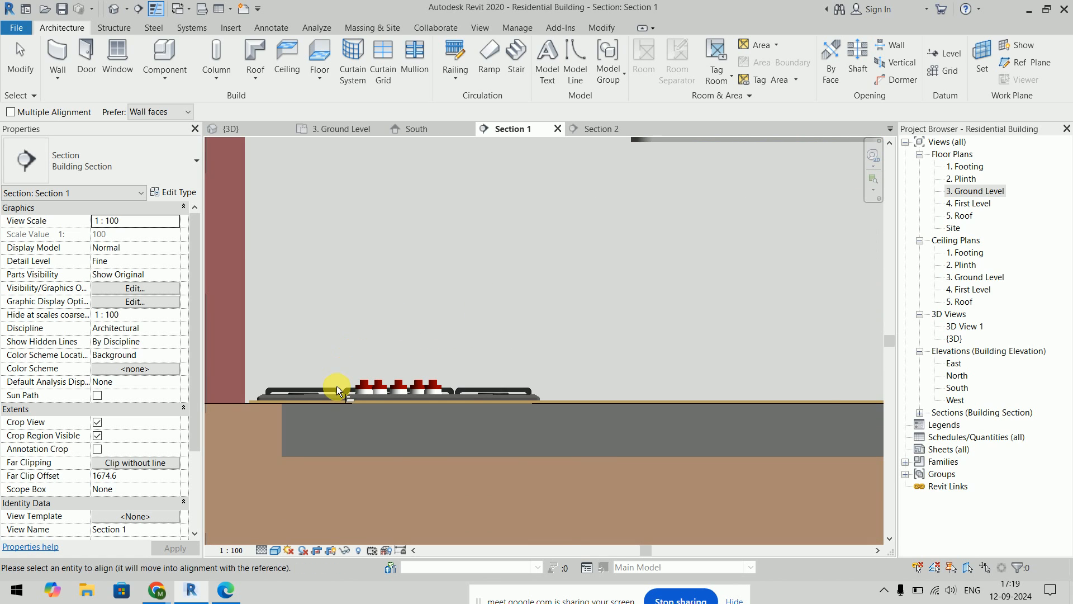
scroll(346, 400, "up", 3)
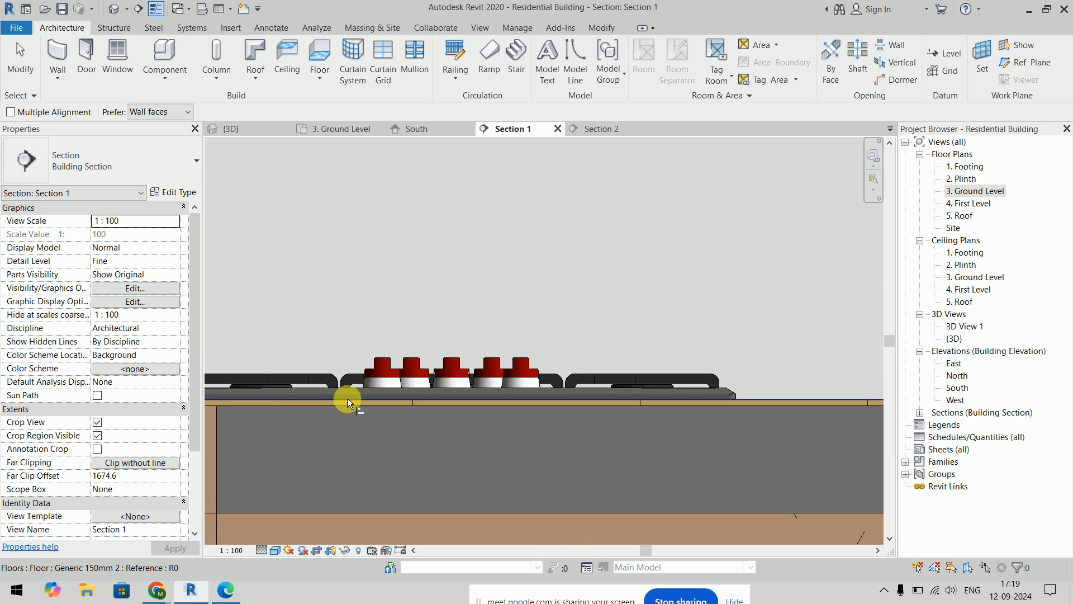
scroll(431, 307, "down", 6)
middle_click_drag(433, 307, 473, 362)
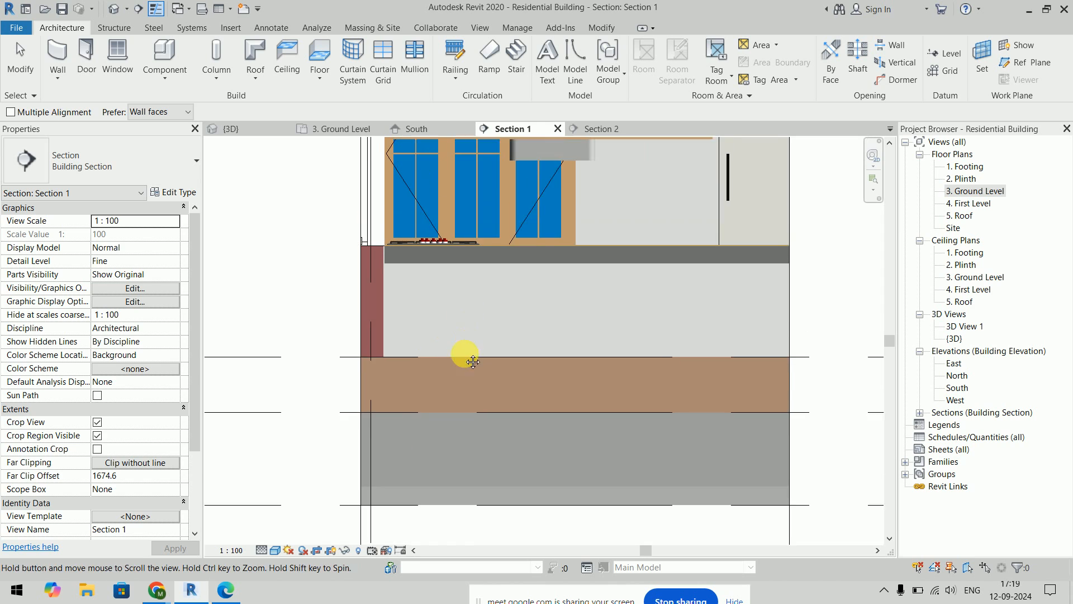
Step: Inspect the cooktop's position relative to the counter top in the 3D view and glance at Section 2
left_click(261, 128)
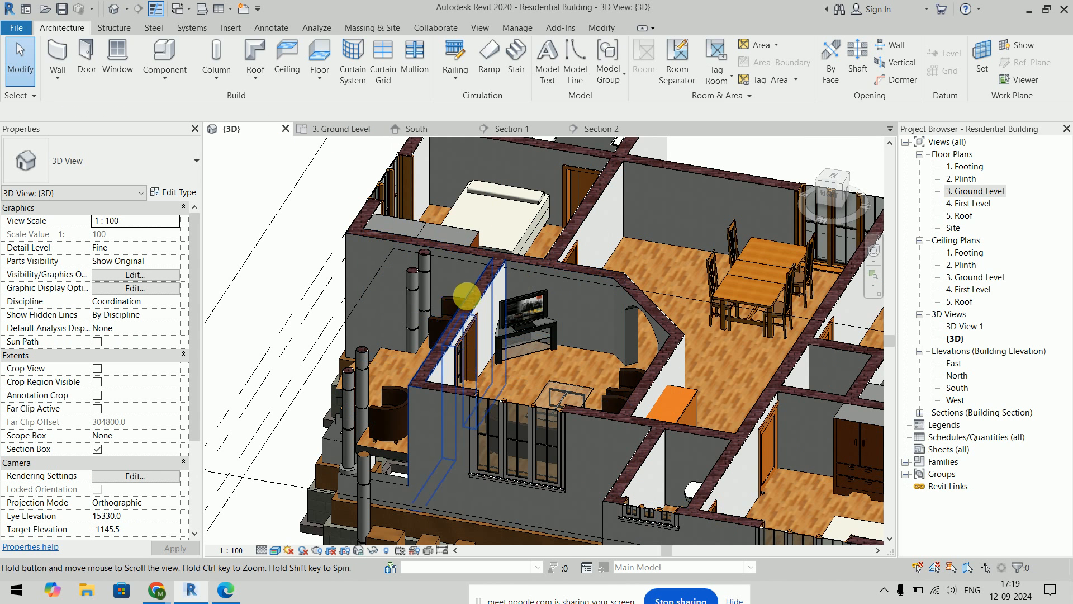
middle_click_drag(467, 296, 685, 305, "shift")
middle_click_drag(687, 248, 662, 455)
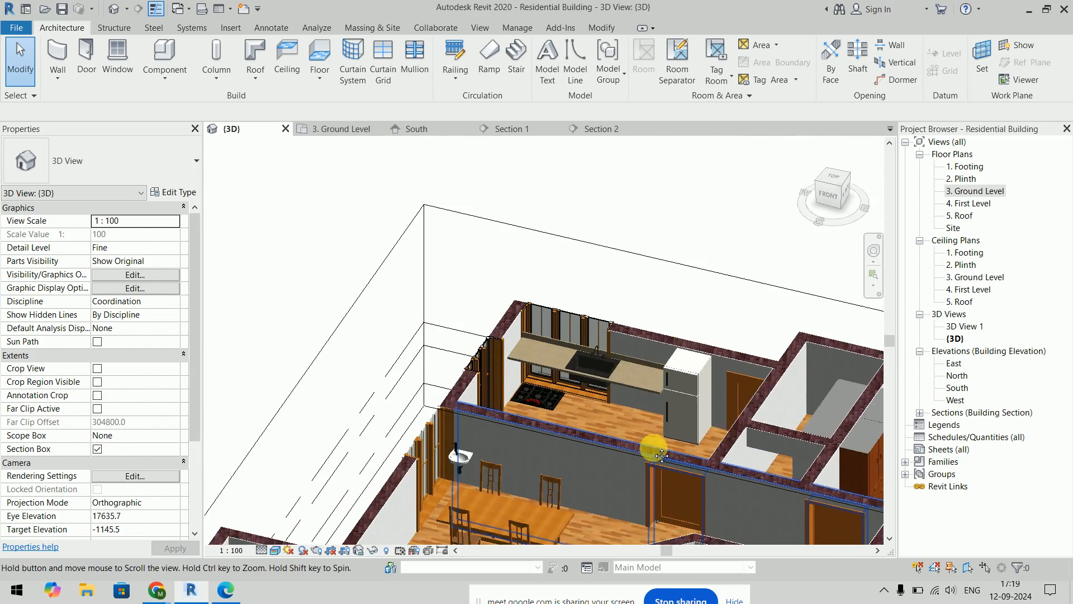
scroll(546, 414, "up", 5)
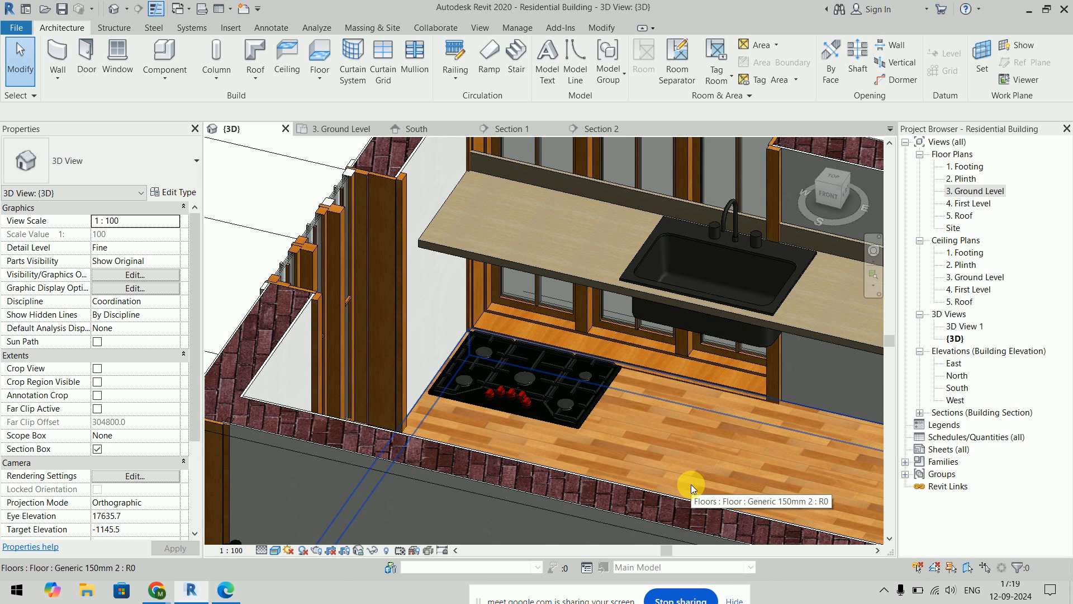
left_click(588, 410)
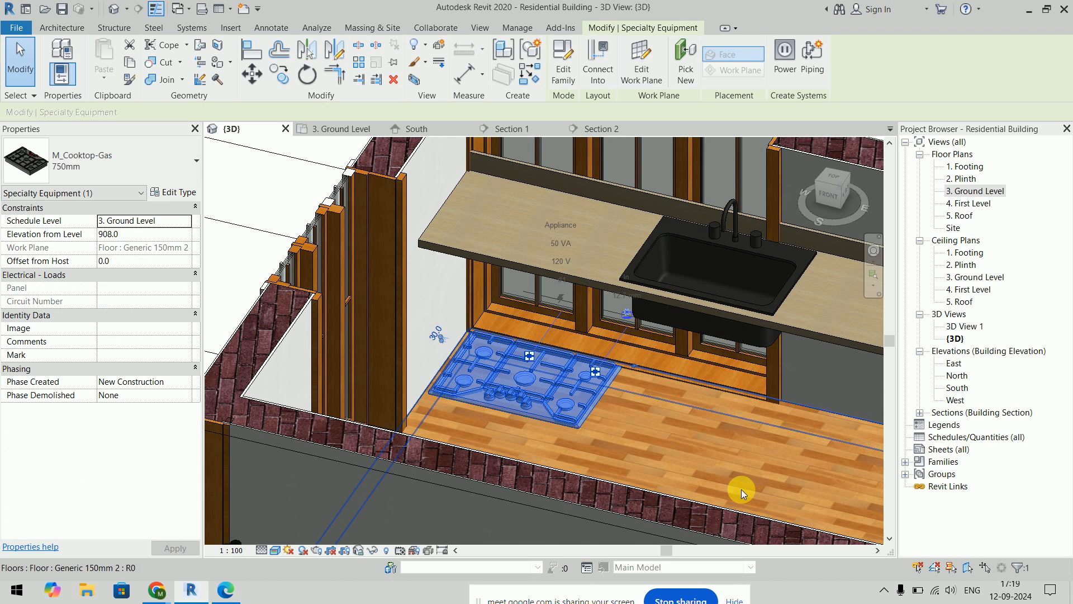
key("Escape")
left_click(600, 129)
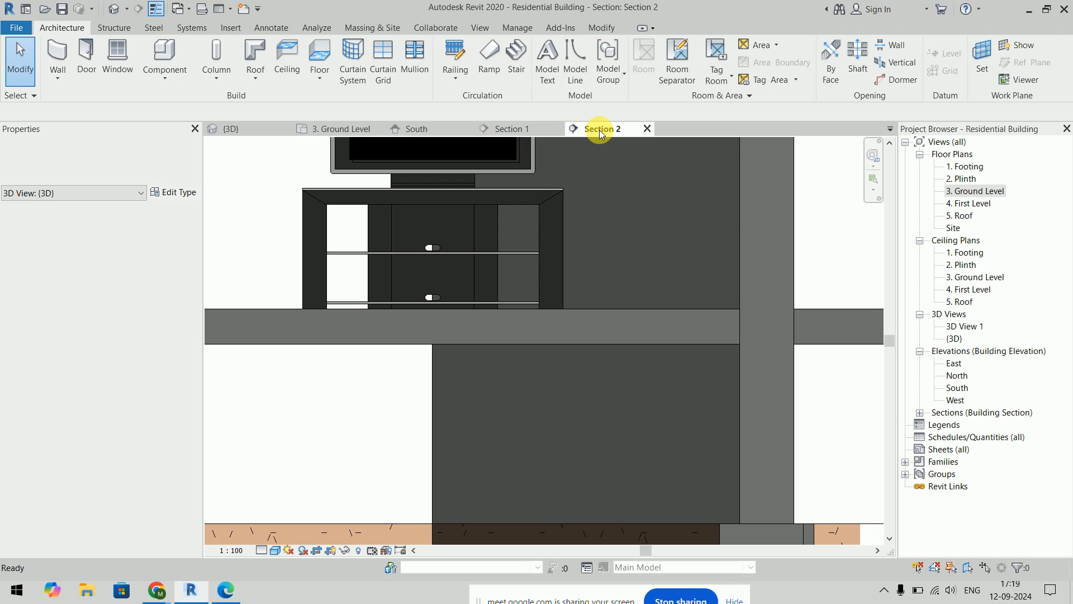
scroll(501, 311, "down", 5)
Step: Examine the gas cooktop's elevation, work plane and host offset in Section 1
left_click(512, 130)
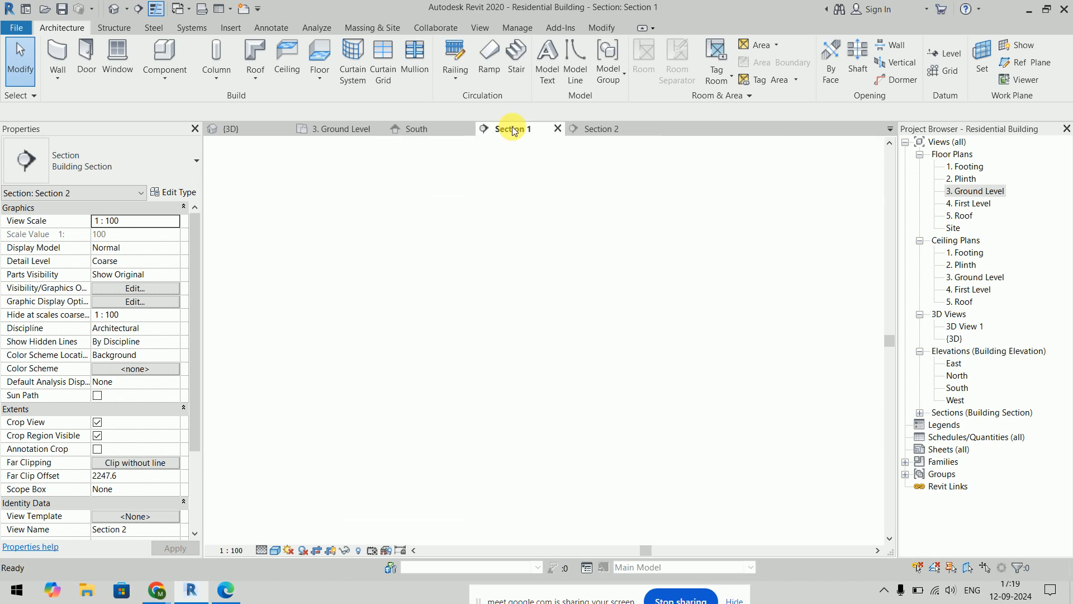
scroll(328, 388, "up", 5)
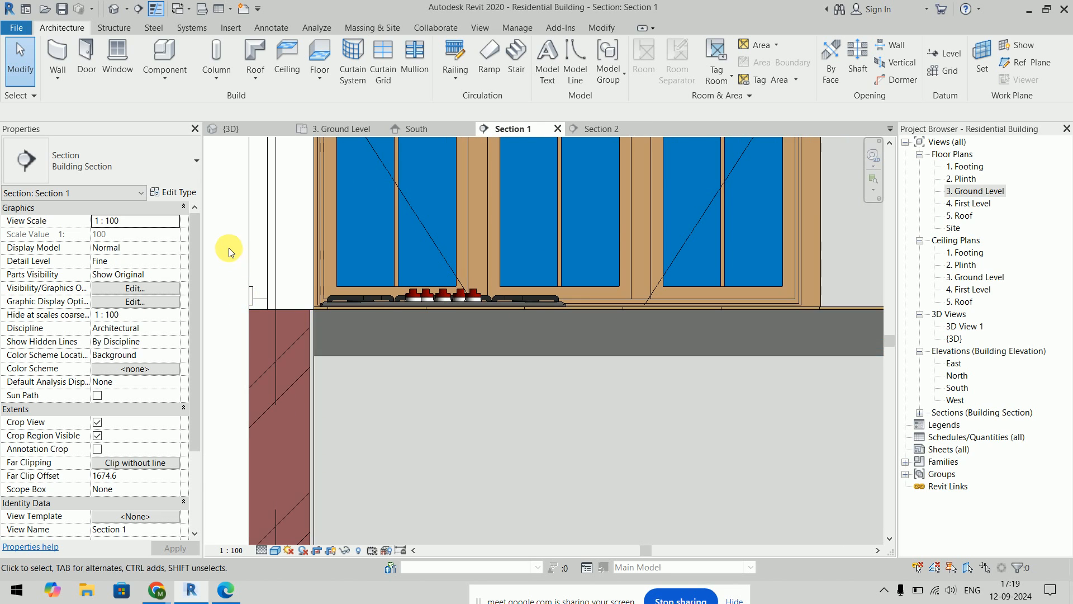
scroll(330, 282, "down", 3)
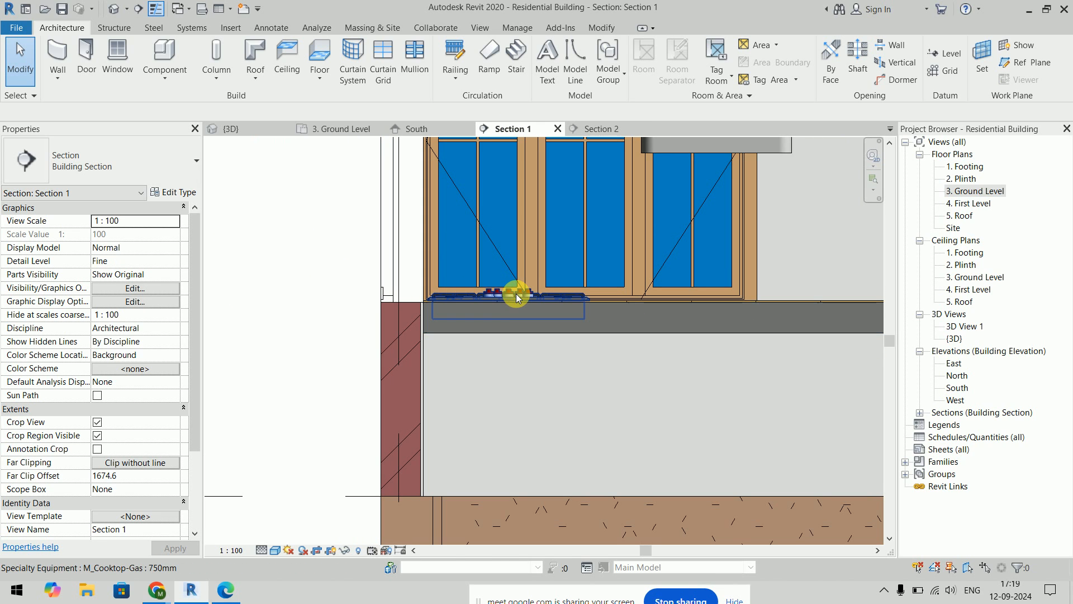
left_click(516, 294)
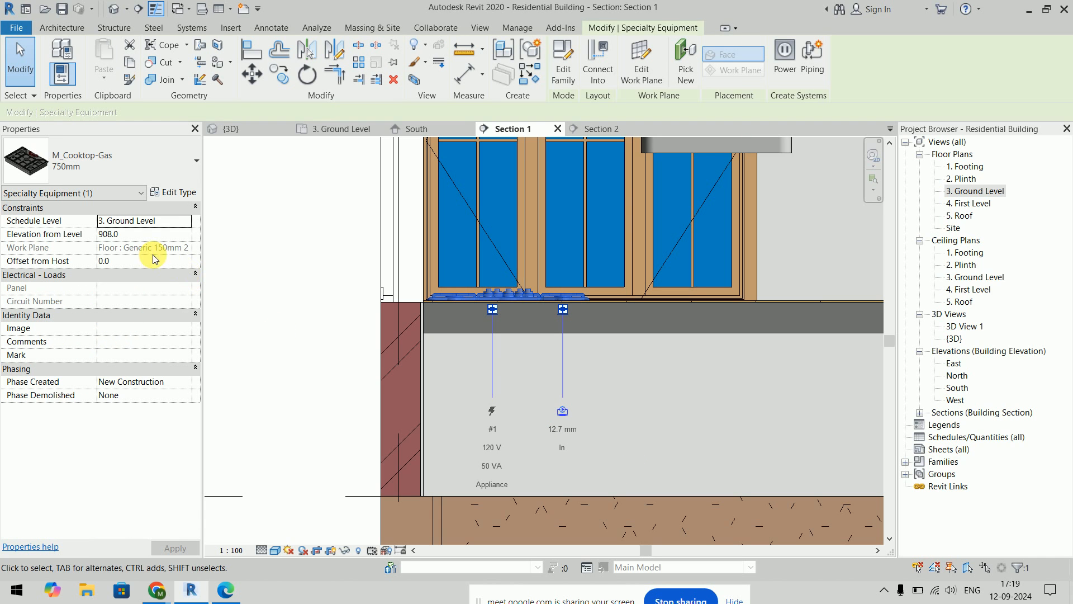
key("Escape")
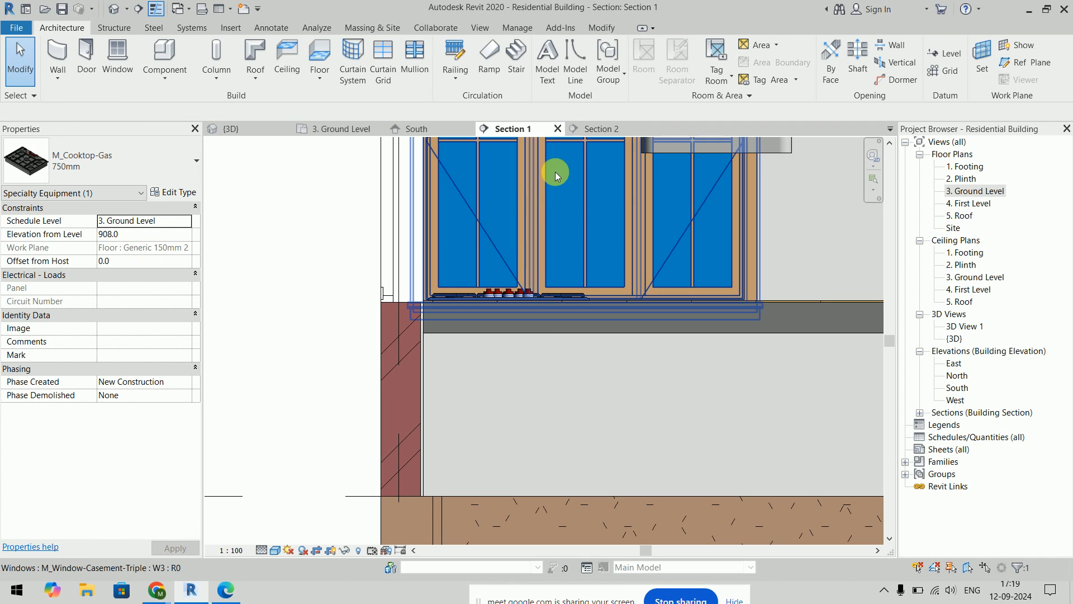
Step: Check the gas cooktop's placement and constraint properties against the counter top in the 3D view
left_click(256, 128)
scroll(478, 331, "down", 4)
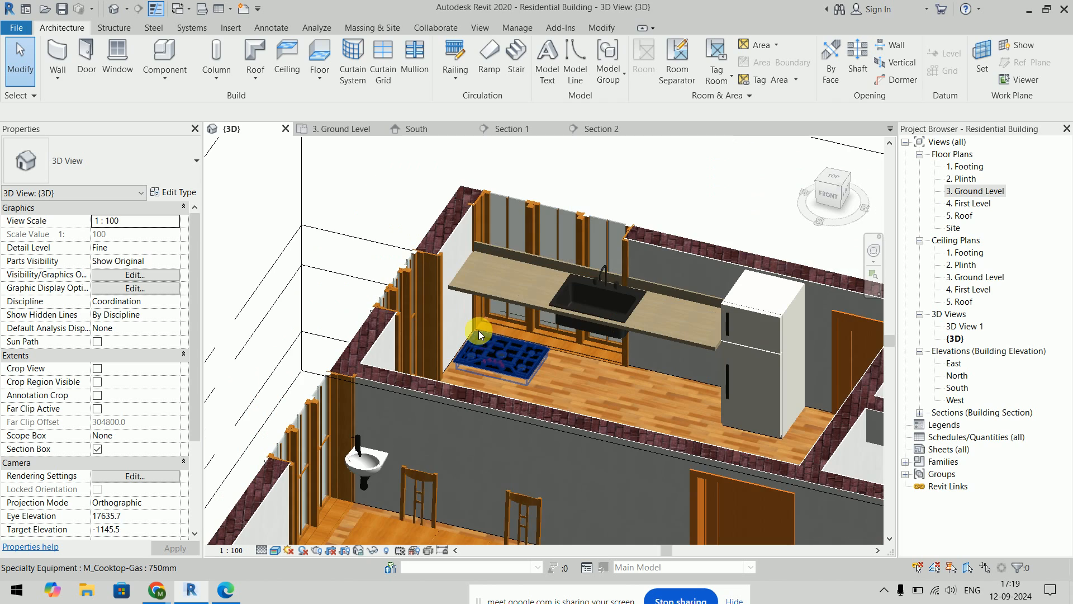
left_click(520, 363)
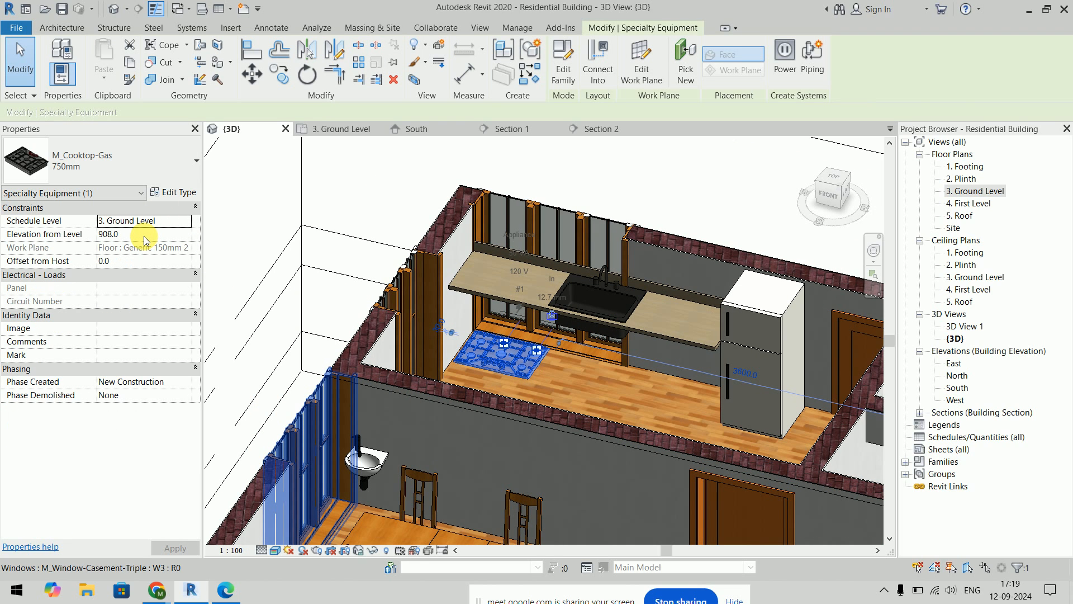
left_click(410, 173)
Step: Reset the 3D view's section box and lower its upper face to cut through the ground storey, exposing the kitchen
scroll(410, 173, "down", 3)
left_click(97, 449)
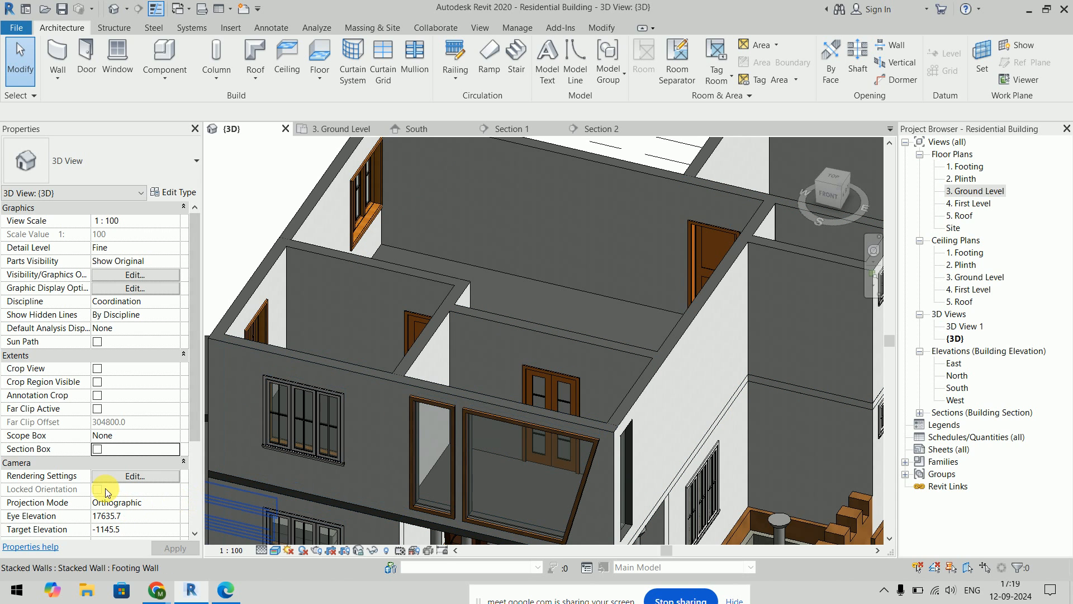
left_click(97, 449)
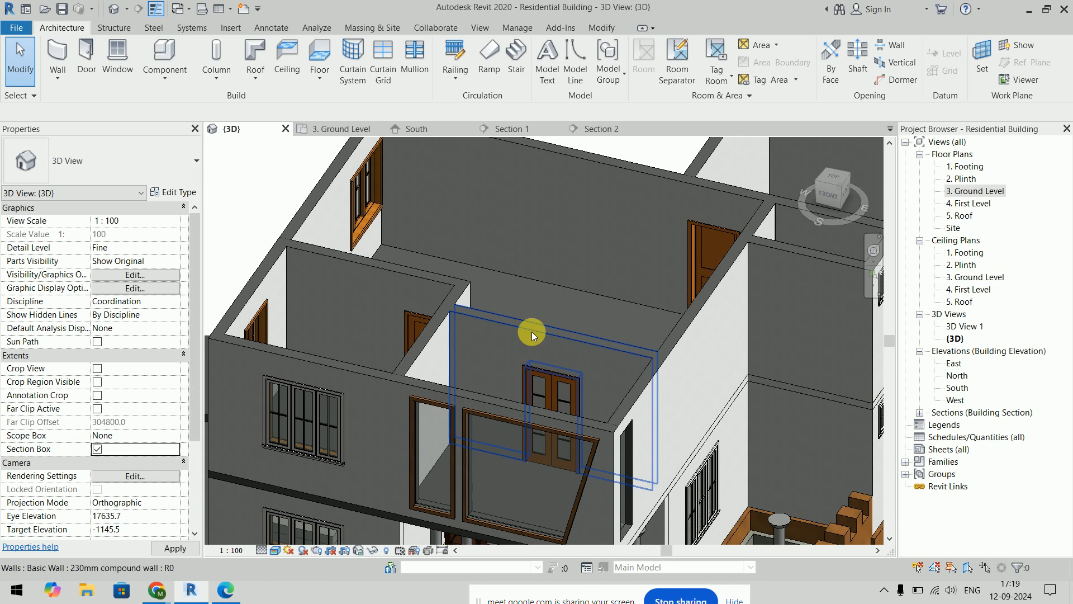
scroll(532, 331, "down", 5)
middle_click_drag(732, 347, 730, 318, "shift")
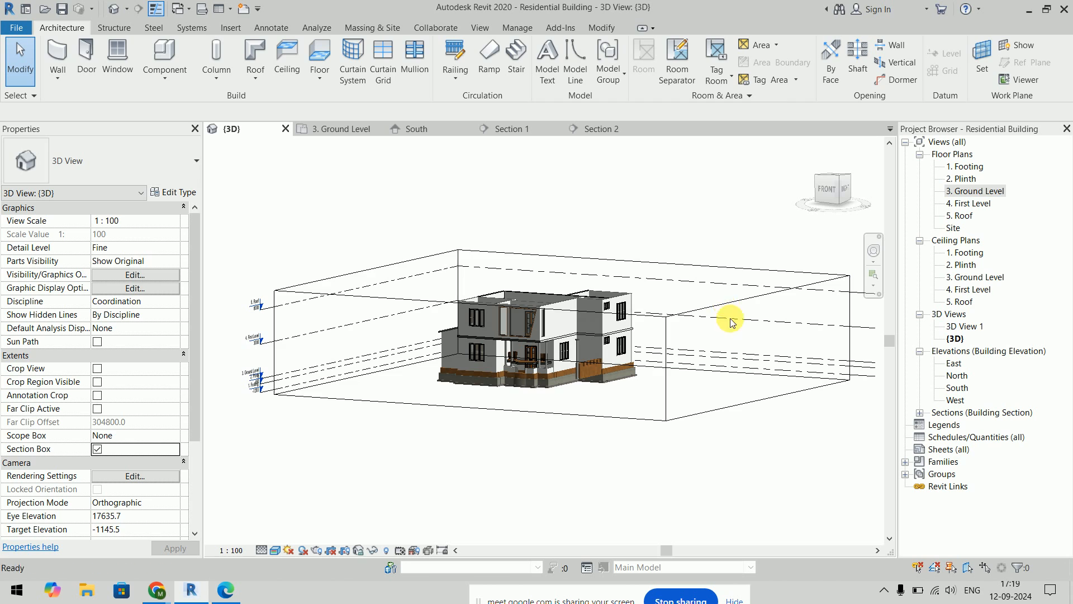
left_click(731, 298)
left_click_drag(563, 288, 566, 348)
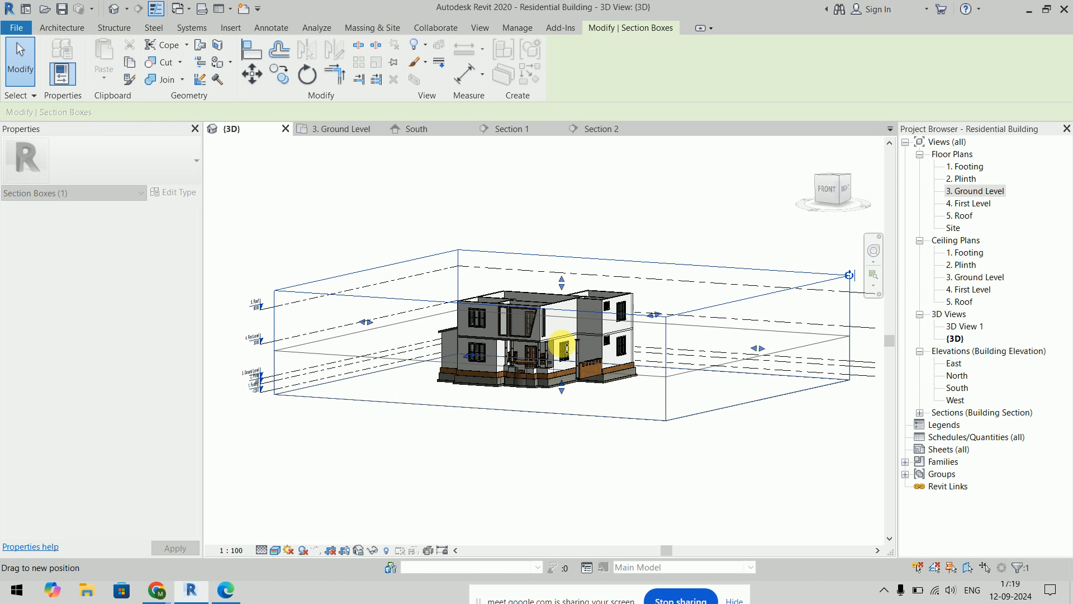
left_click_drag(598, 456, 599, 475)
middle_click_drag(643, 413, 528, 288, "shift")
scroll(527, 288, "up", 5)
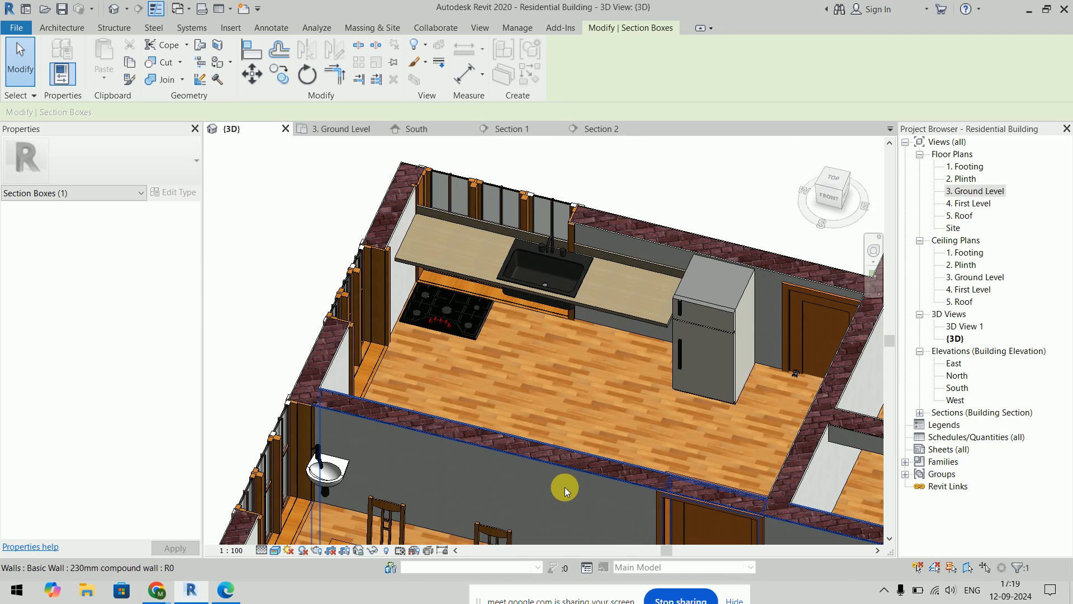
middle_click_drag(565, 458, 618, 390, "shift")
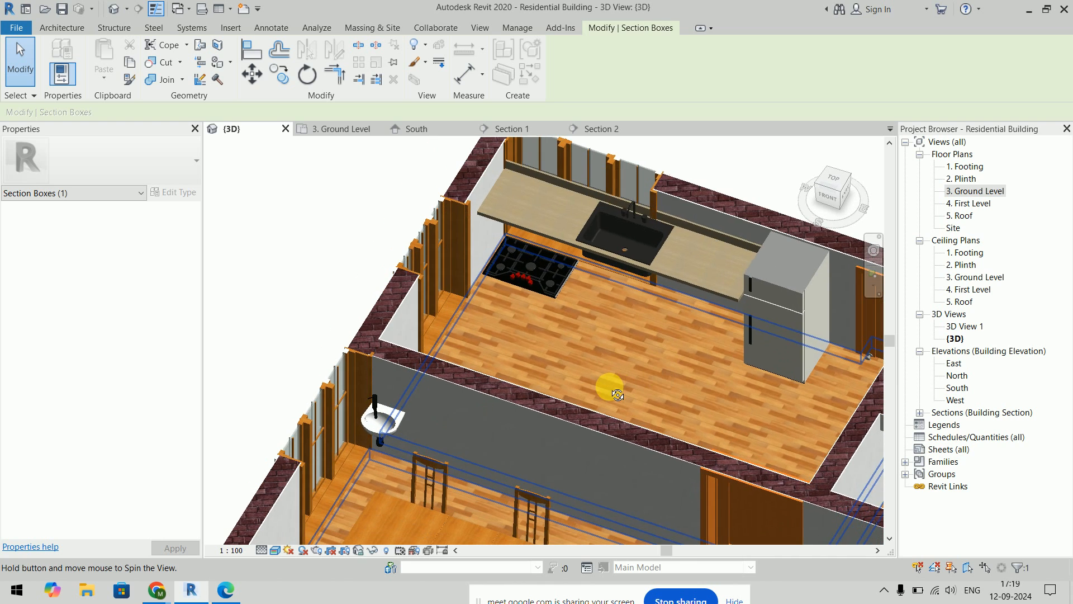
Step: Close the 3D view and select the gas cooktop in the 3. Ground Level floor plan
left_click(285, 129)
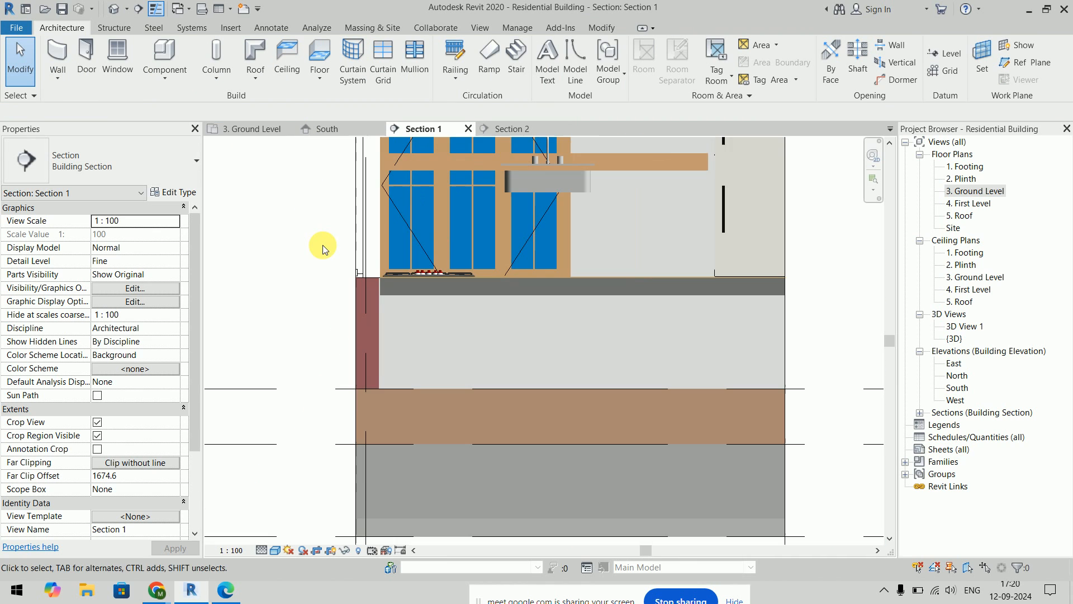
middle_click_drag(321, 242, 314, 344)
scroll(305, 330, "down", 3)
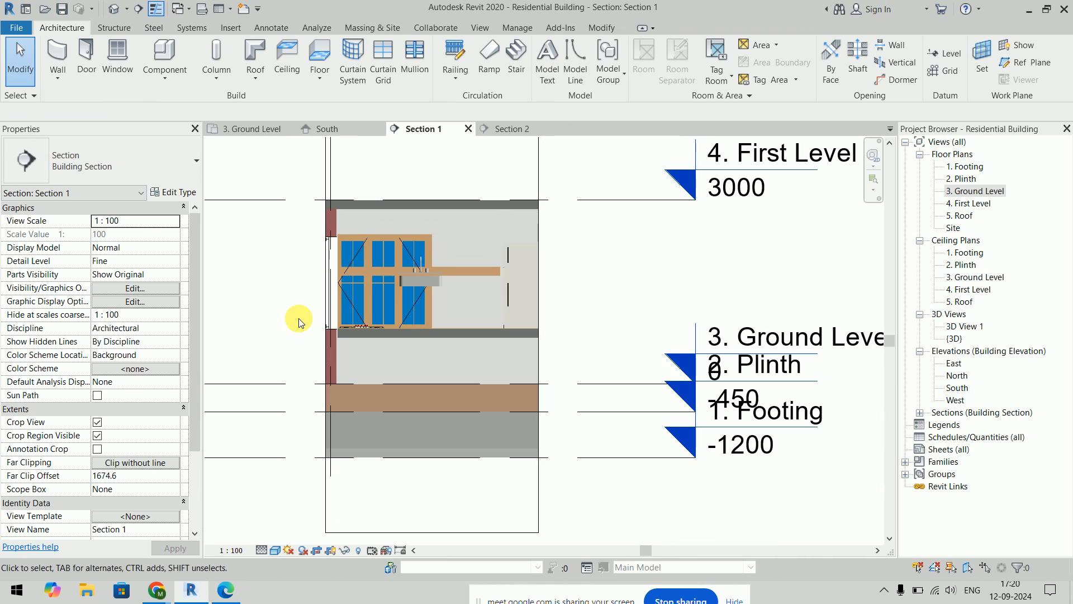
left_click(251, 128)
scroll(445, 313, "up", 5)
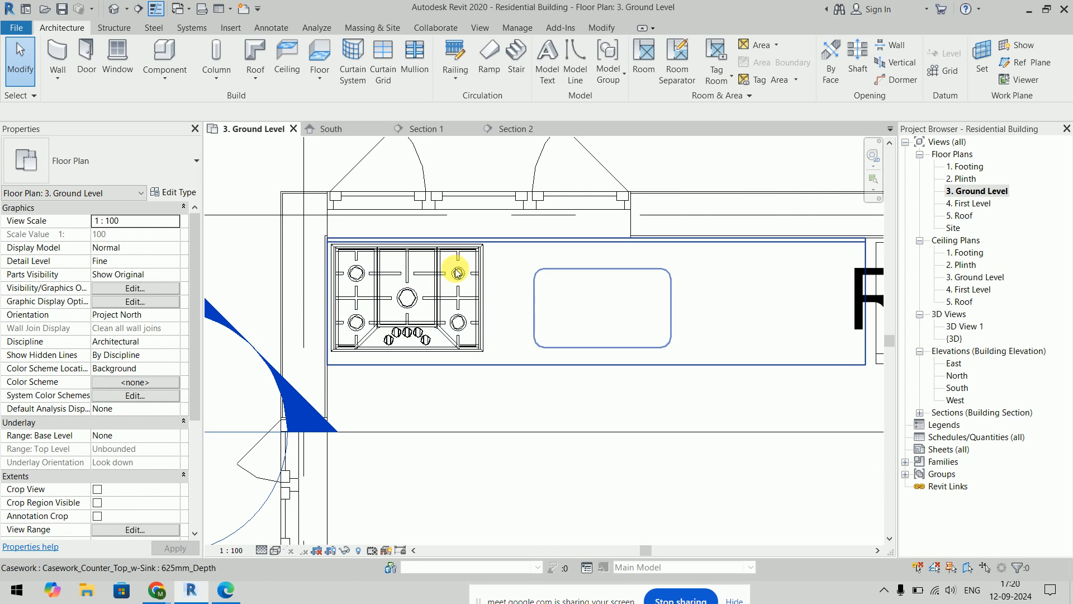
left_click(488, 414)
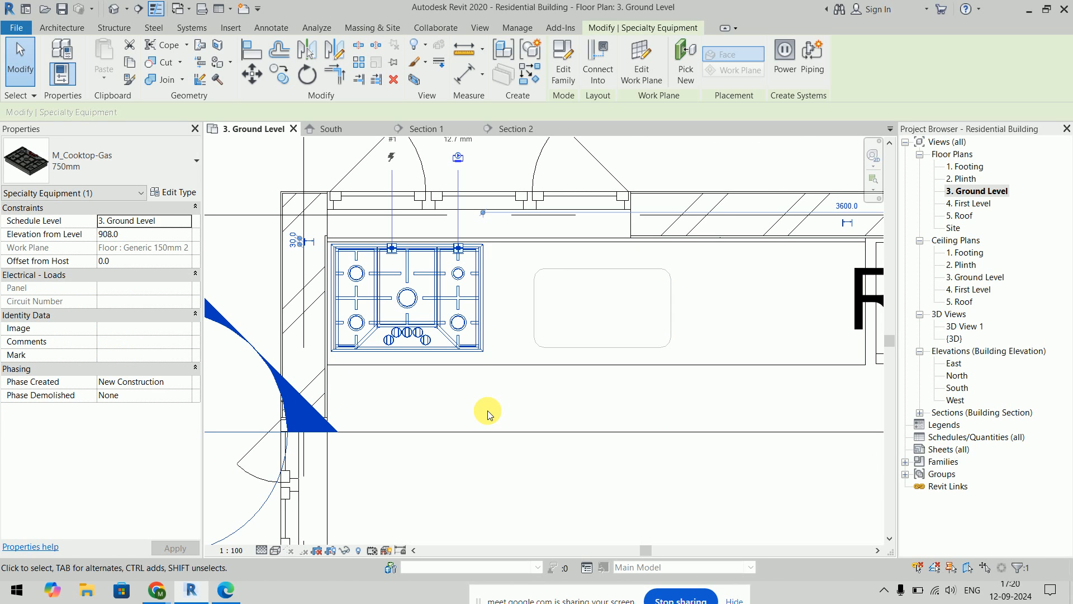
Step: Locate the selected gas cooktop across the South elevation, Section 2 and Section 1, and examine its height in Section 1
left_click(335, 130)
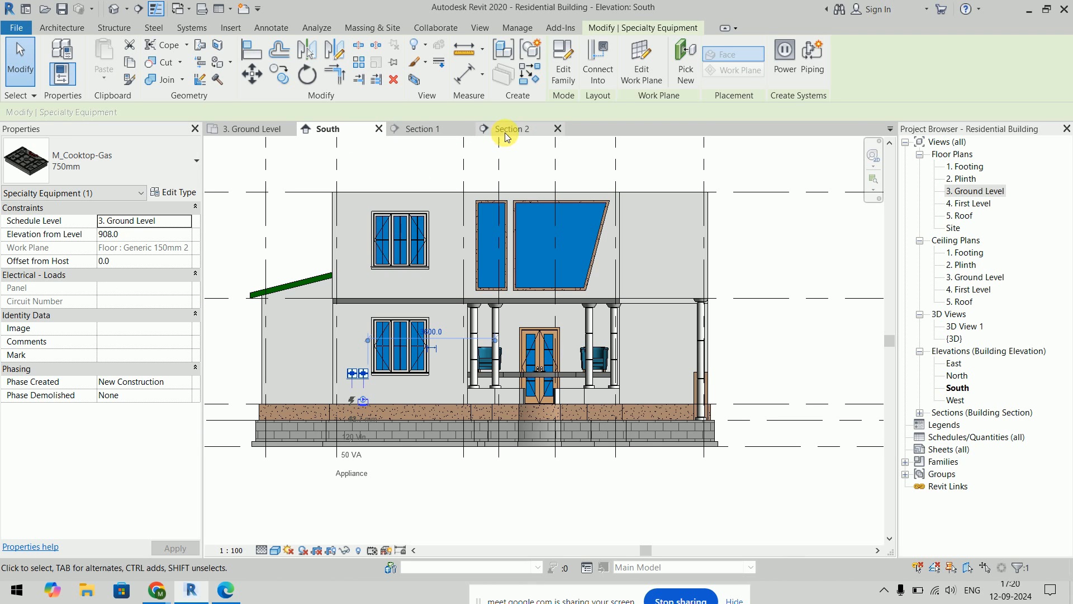
left_click(421, 129)
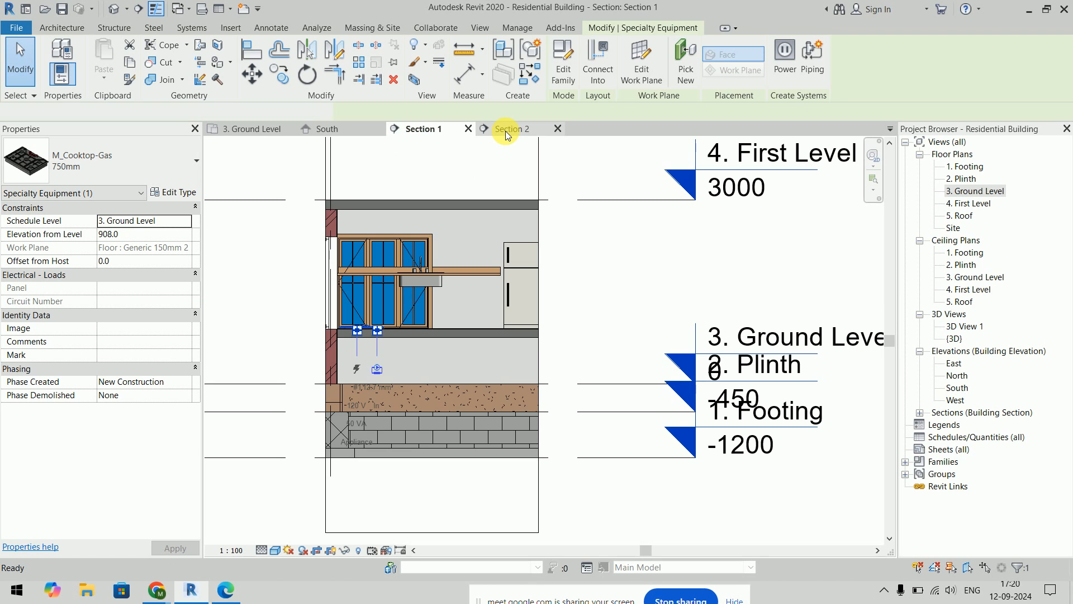
left_click(506, 130)
scroll(451, 363, "down", 3)
scroll(393, 367, "up", 3)
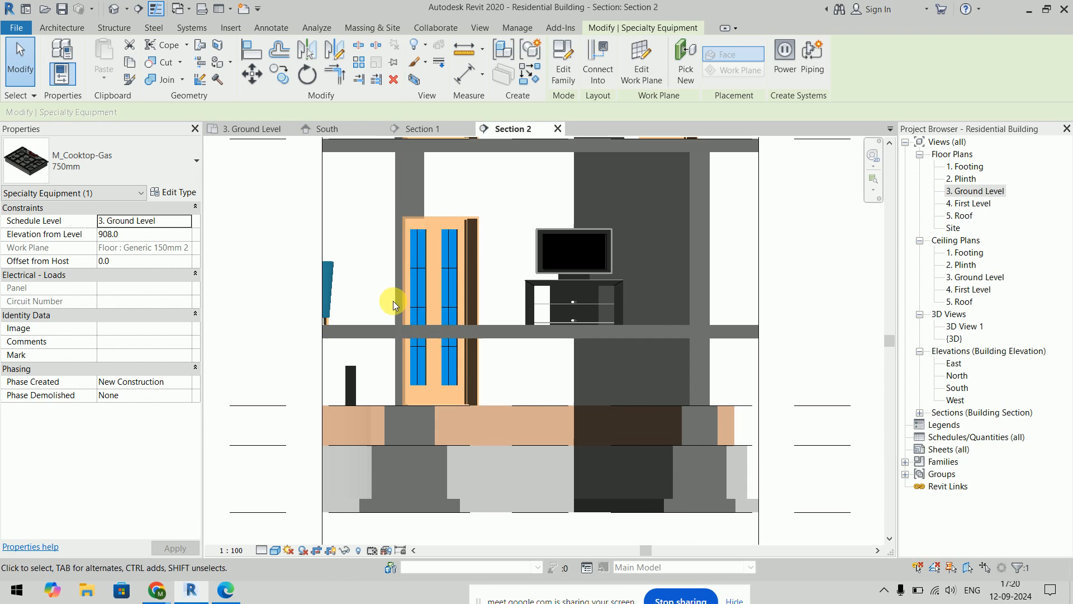
left_click(434, 131)
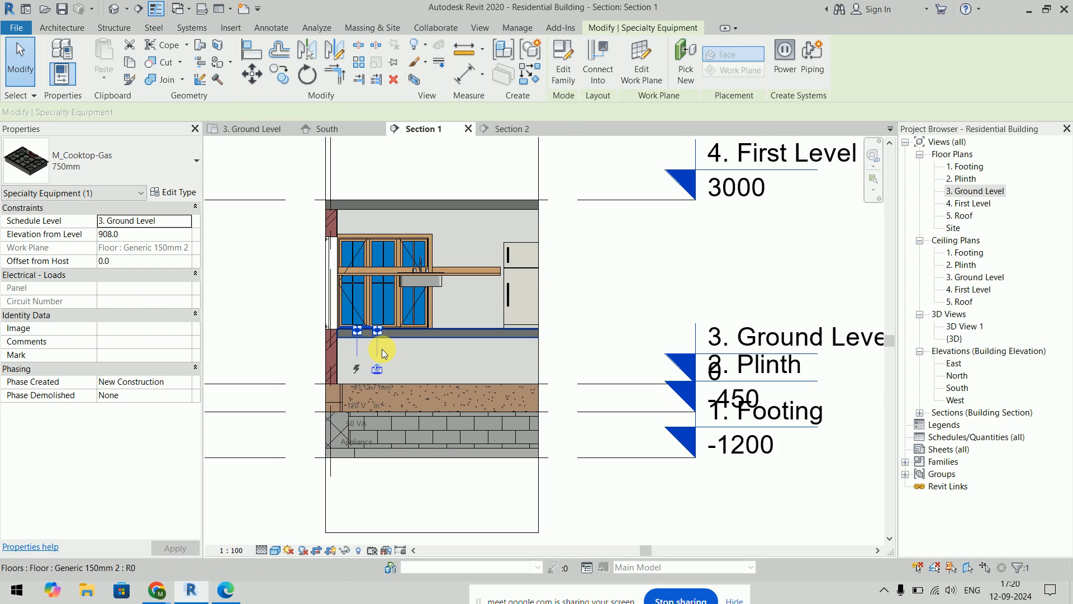
scroll(381, 349, "up", 5)
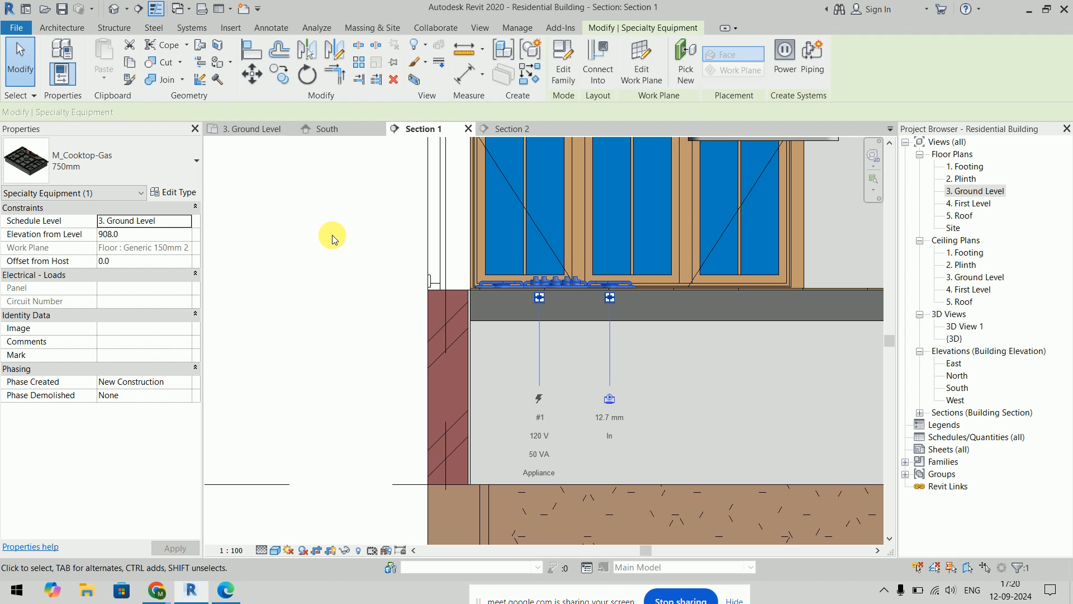
Step: Deselect the cooktop in Section 1, return to the 3D view of the kitchen counter and switch its visual style to Shaded
left_click(332, 239)
left_click(554, 282)
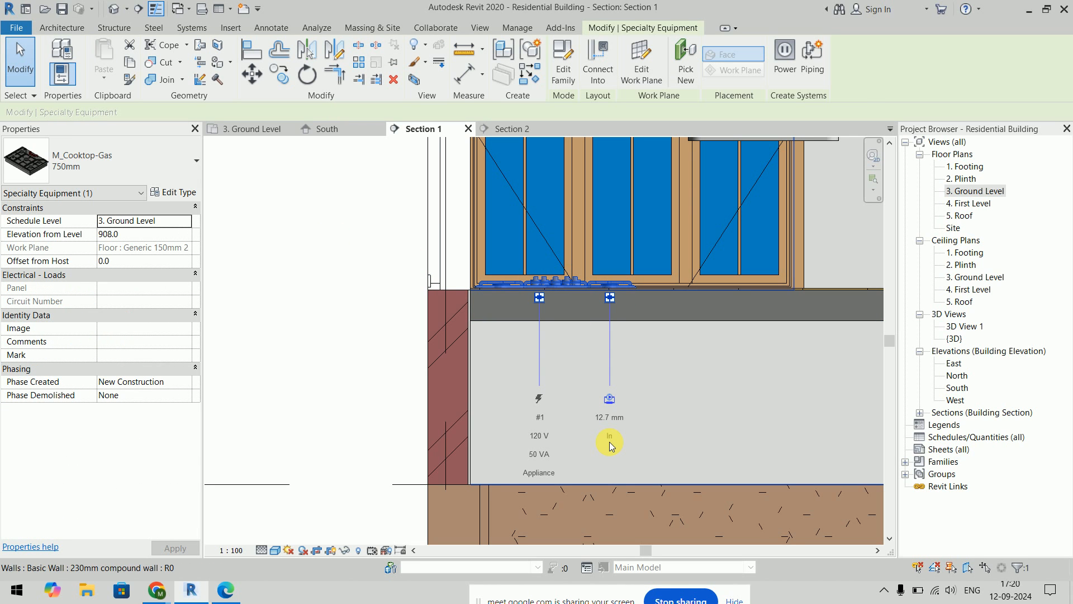
left_click(326, 302)
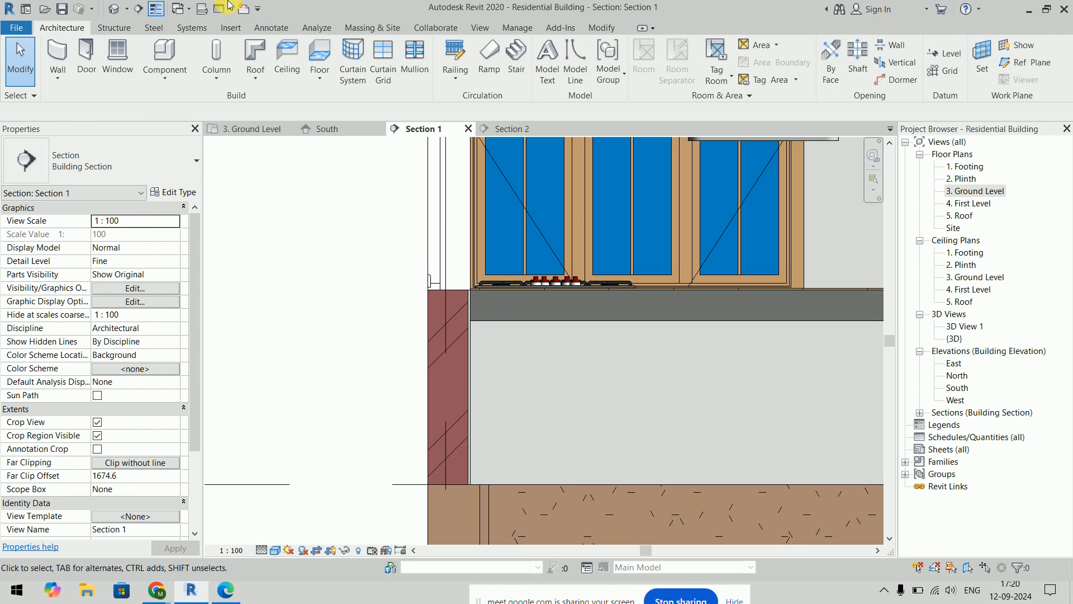
left_click(115, 9)
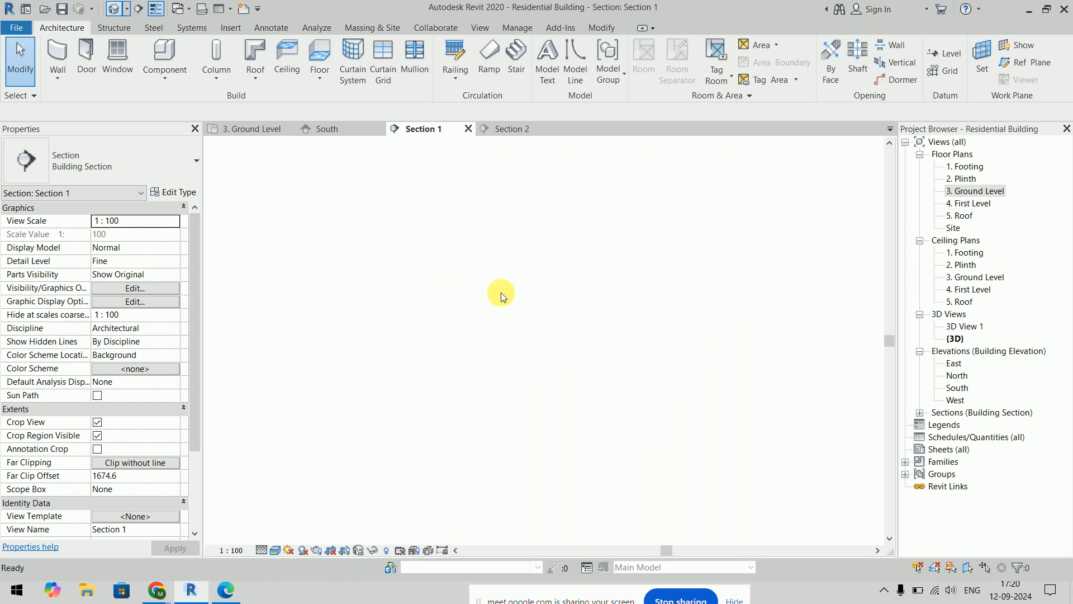
scroll(528, 330, "up", 5)
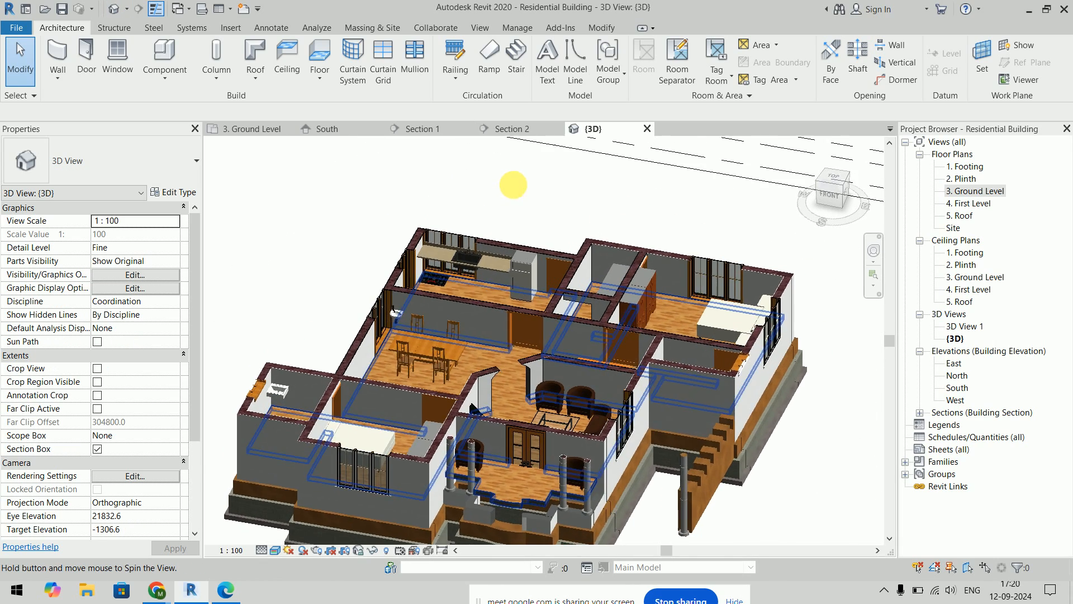
scroll(423, 250, "up", 6)
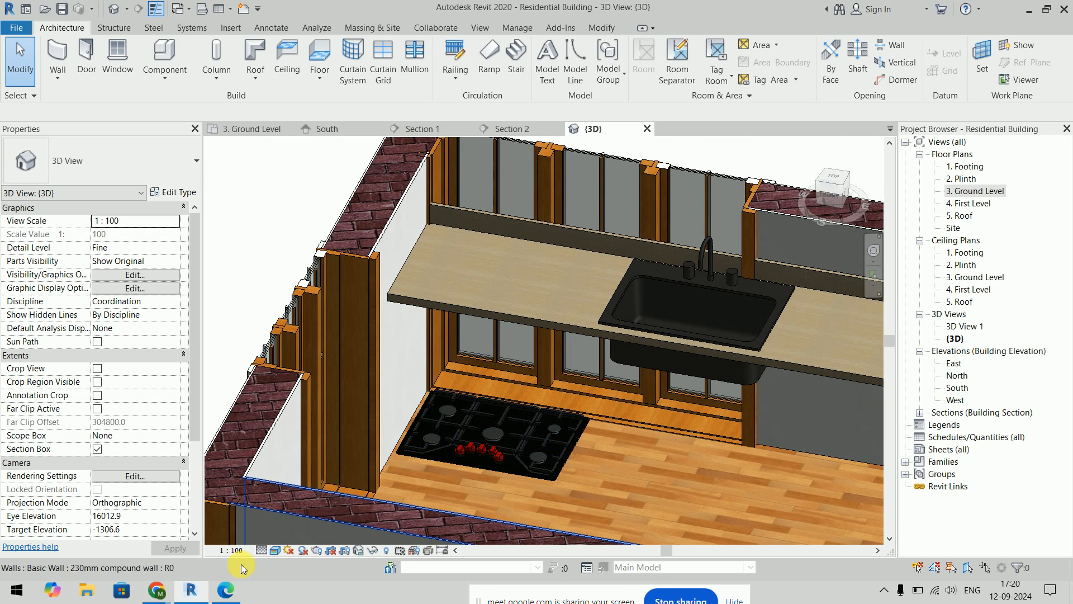
left_click(275, 550)
left_click(304, 492)
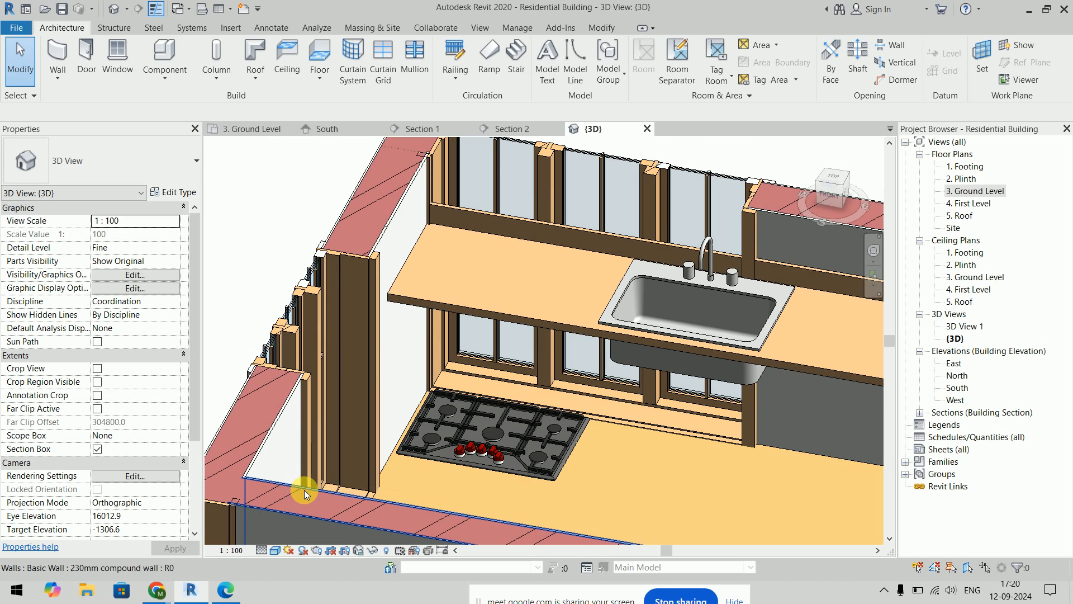
Step: Try an Elevation from Level of 0 for the gas cooktop on the kitchen floor, and restore it to 908
left_click(558, 455)
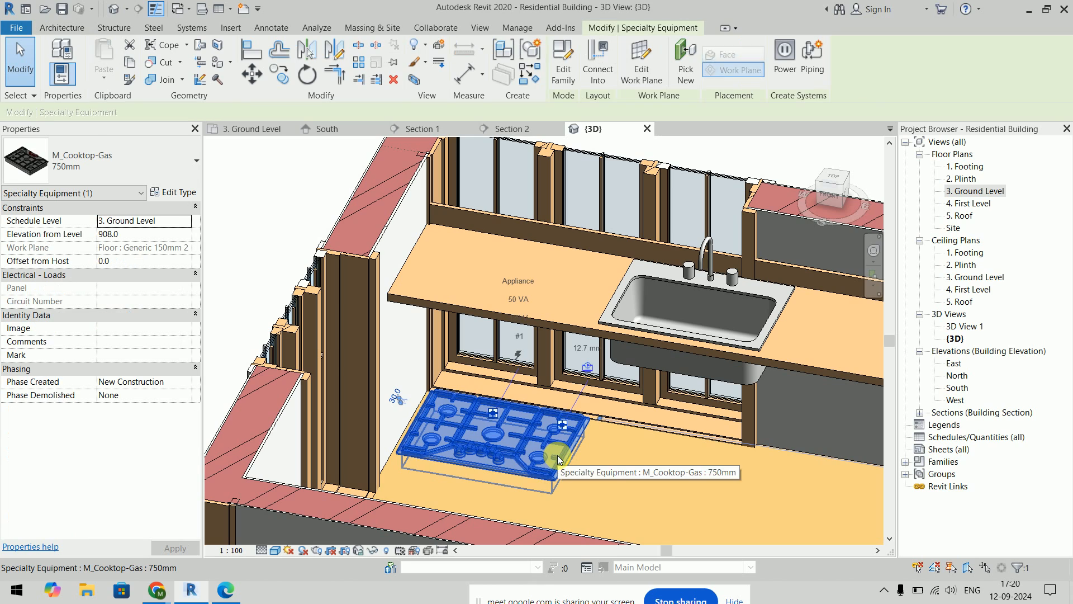
left_click(143, 221)
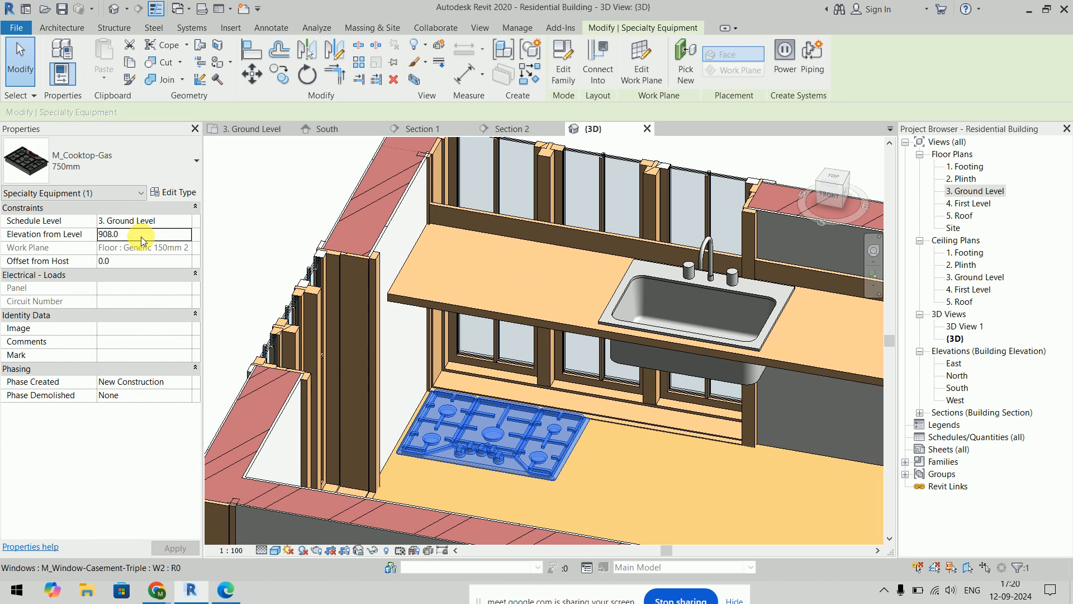
key("Return")
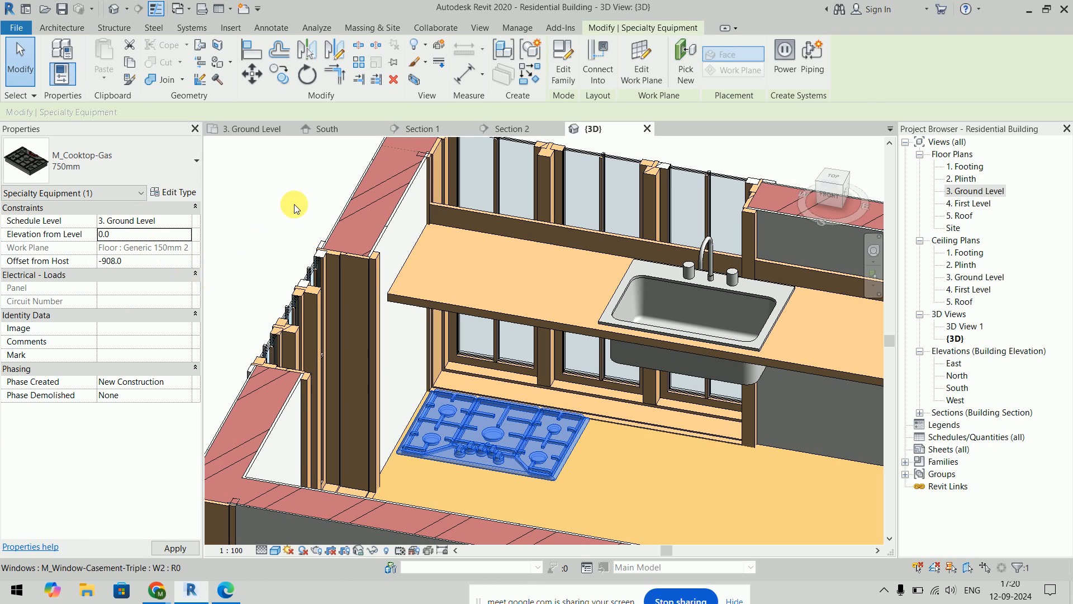
left_click(154, 239)
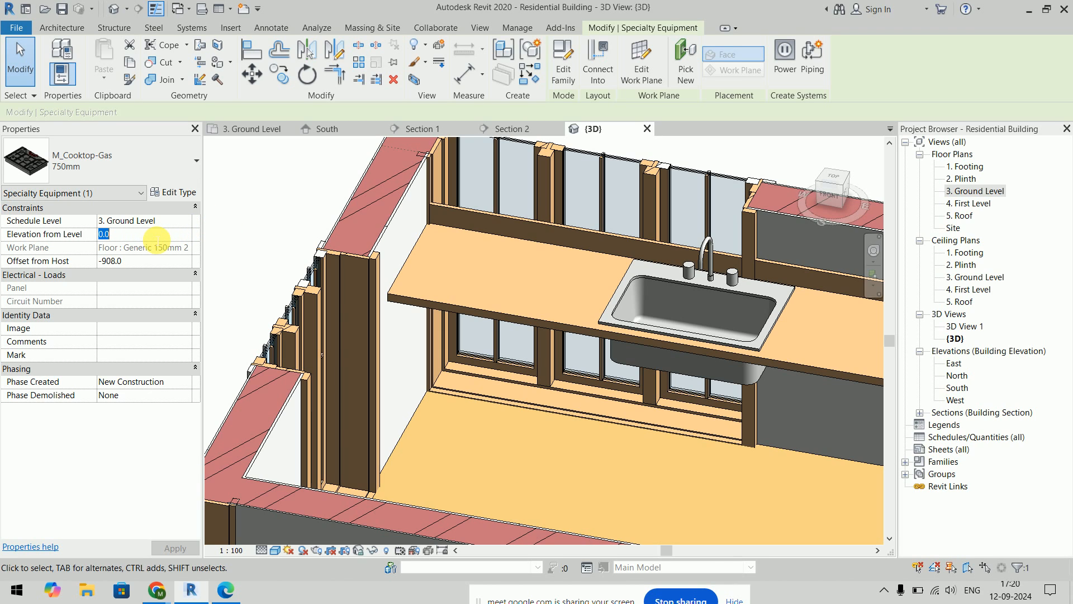
key("Return")
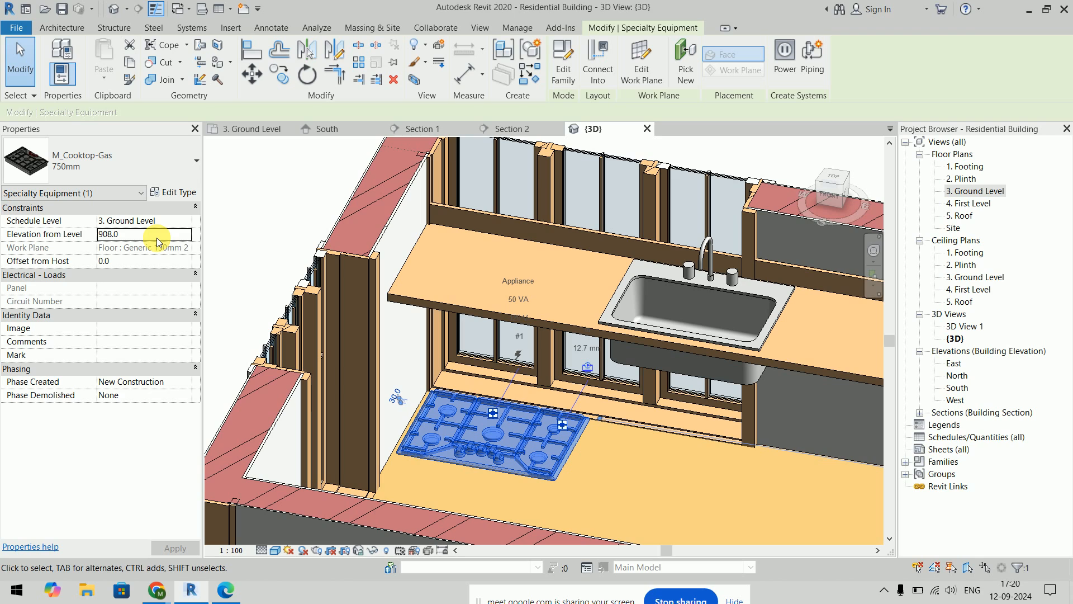
left_click(157, 237)
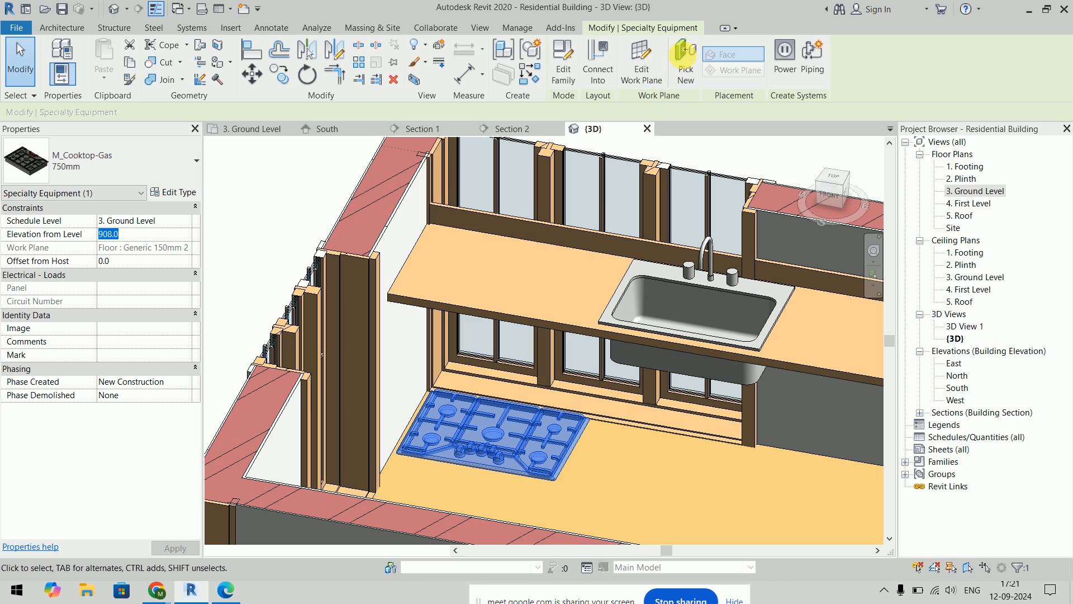
Step: Try to rehost the gas cooktop onto the counter top's upper face, and delete the cooktop
left_click(685, 62)
scroll(500, 287, "up", 4)
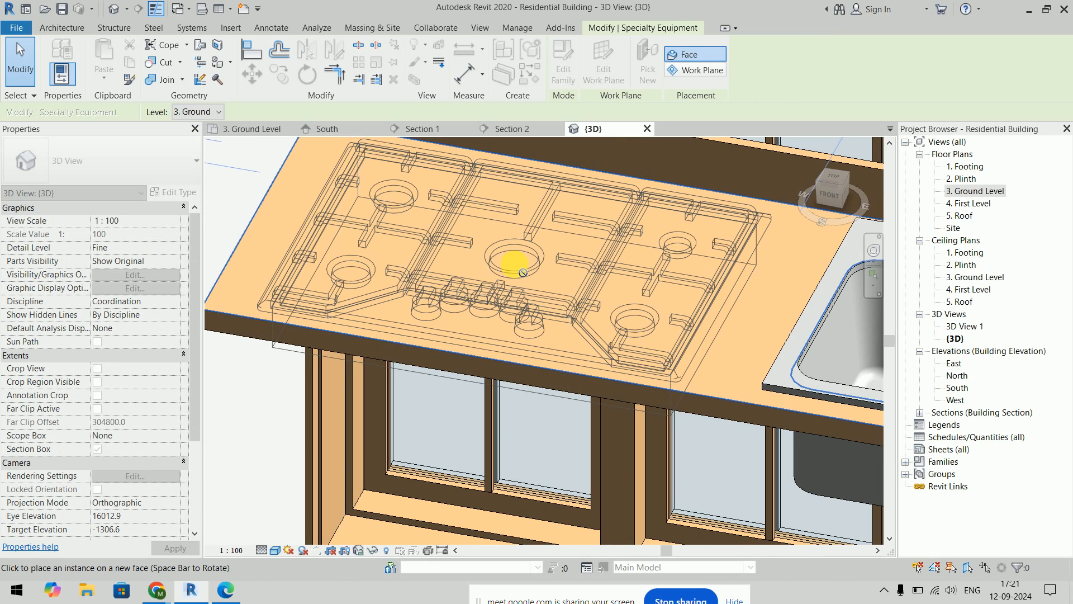
left_click(515, 264)
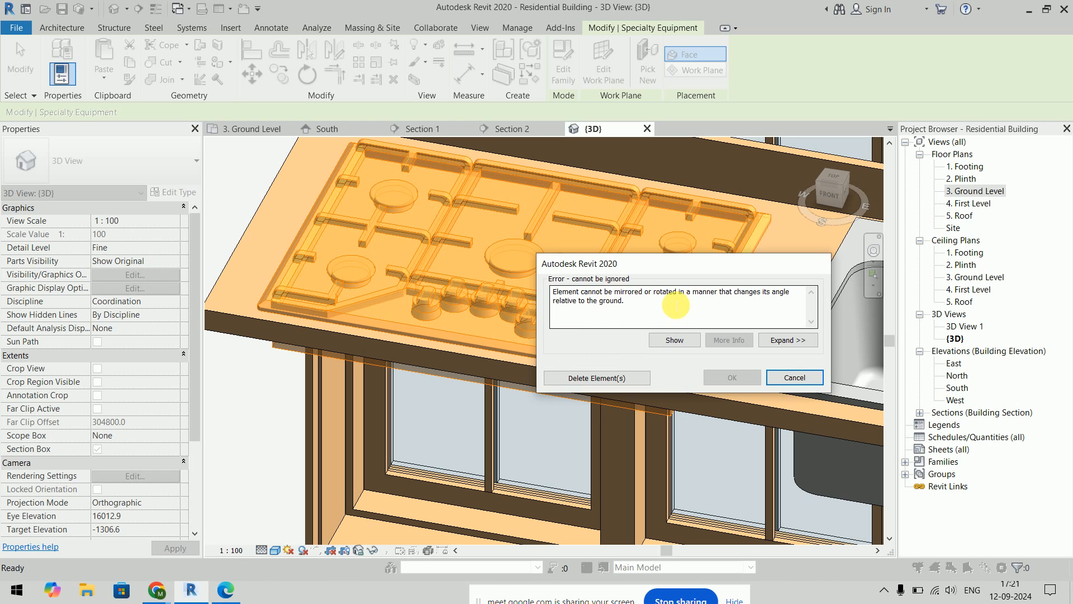
left_click(642, 380)
scroll(606, 264, "down", 5)
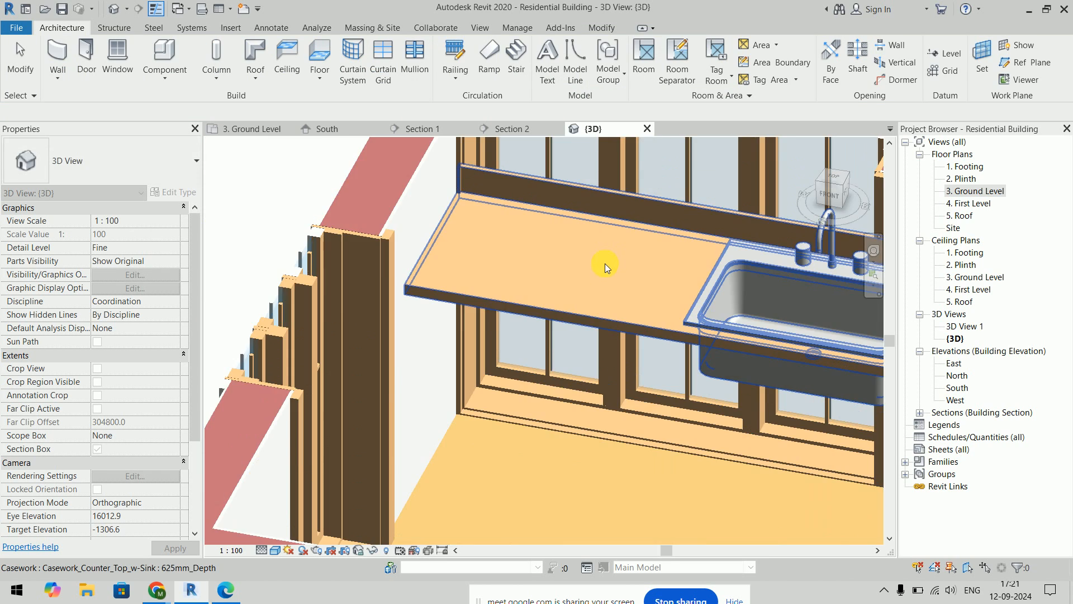
Step: Examine the kitchen in Section 1 and check the floor slab's level and height offset
left_click(420, 128)
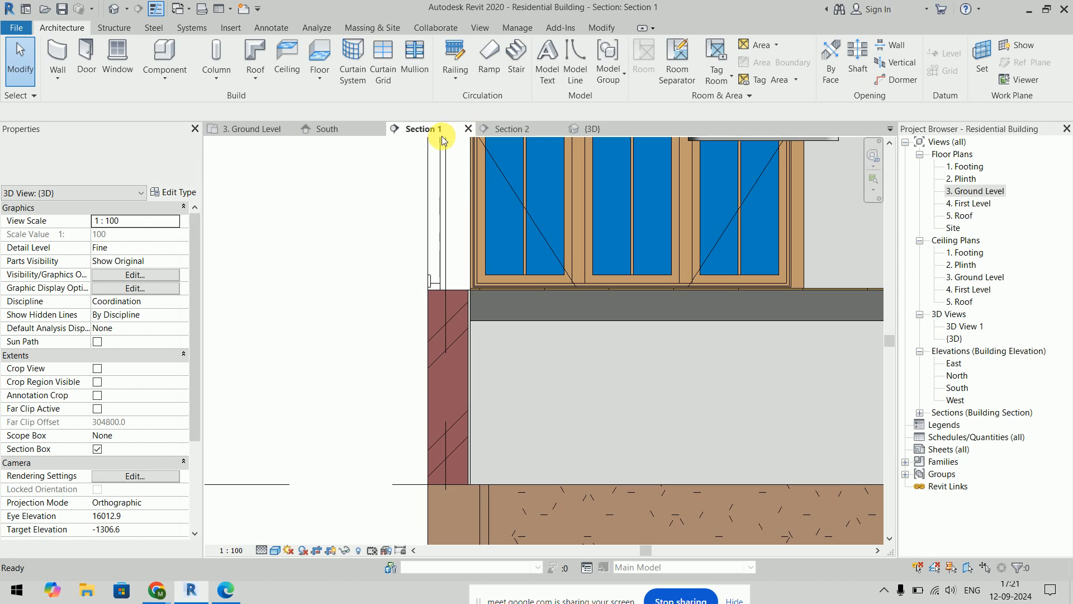
middle_click_drag(488, 343, 420, 415)
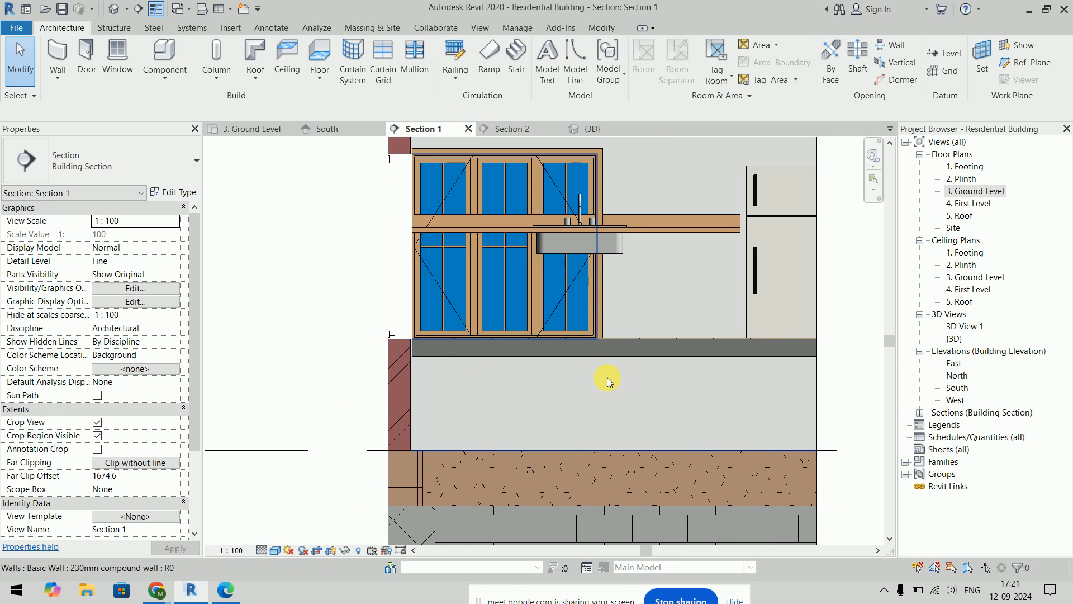
scroll(607, 378, "down", 2)
middle_click_drag(610, 407, 592, 406)
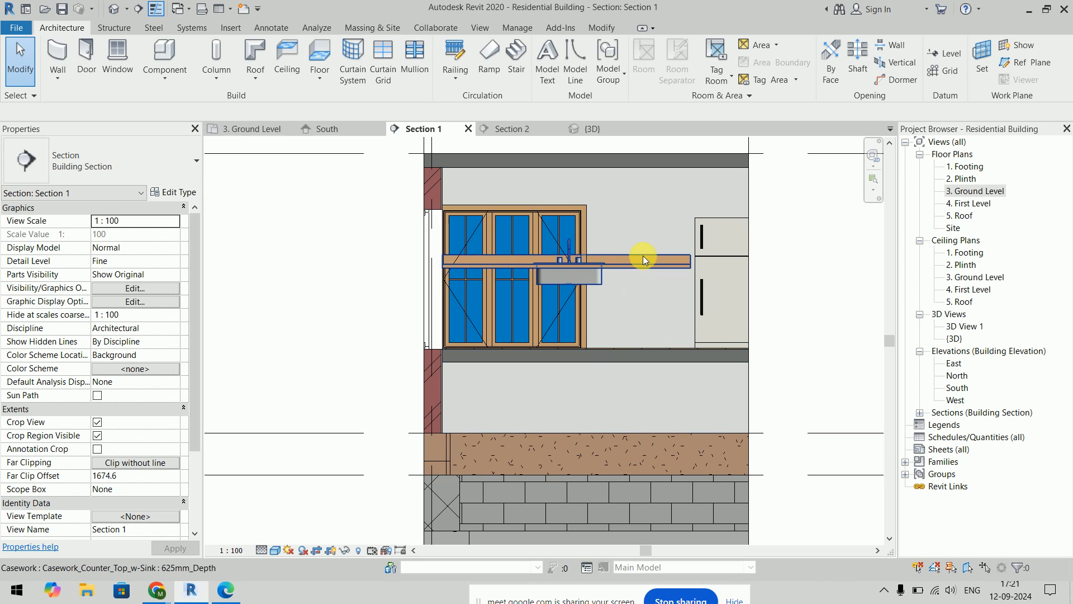
scroll(643, 256, "down", 3)
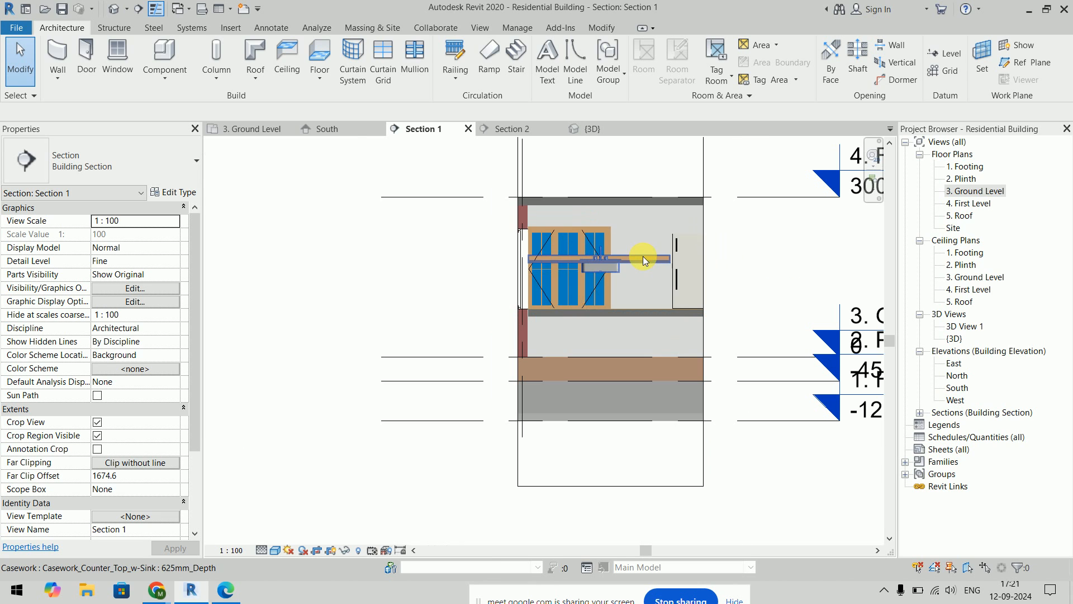
left_click(616, 487)
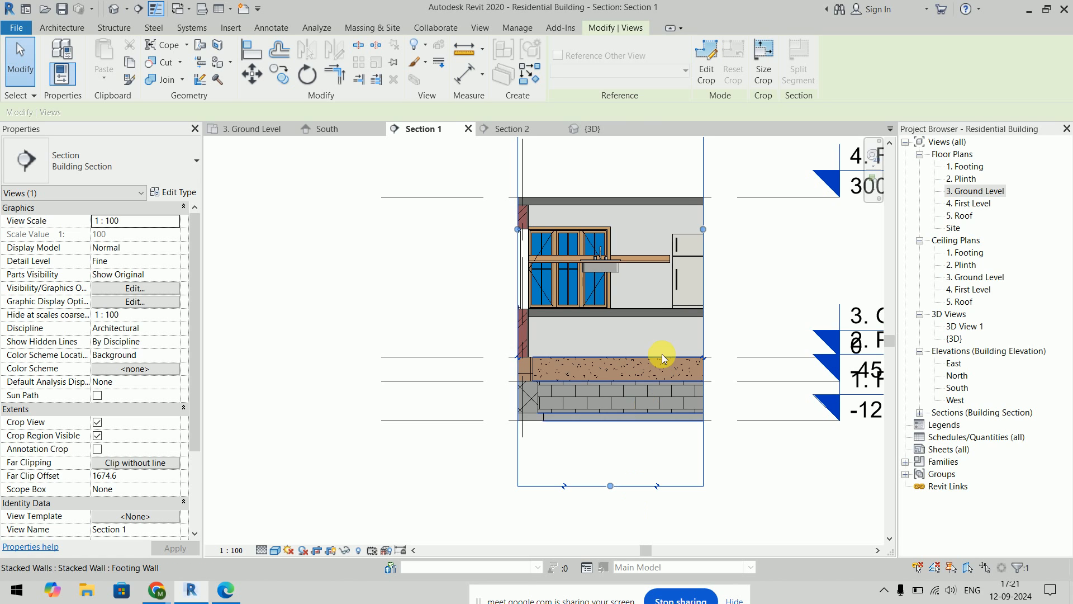
left_click(651, 312)
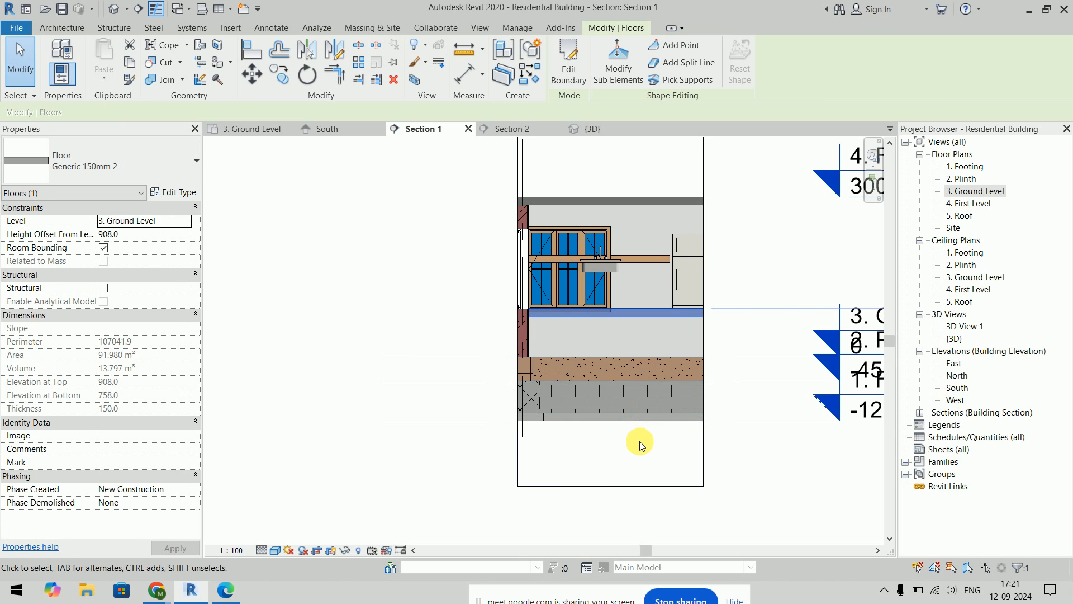
left_click(619, 477)
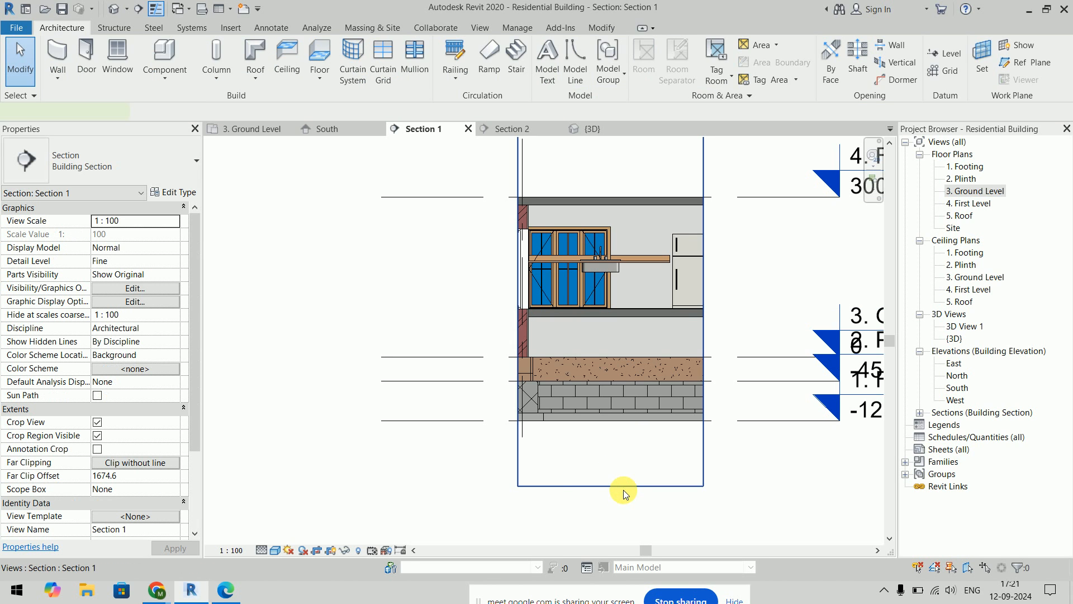
Step: Raise the lower edge of Section 1's crop region to the underside of the kitchen floor slab
left_click(614, 487)
left_click_drag(614, 492, 617, 490)
left_click_drag(609, 334, 610, 313)
middle_click_drag(630, 295, 561, 439)
scroll(561, 442, "up", 3)
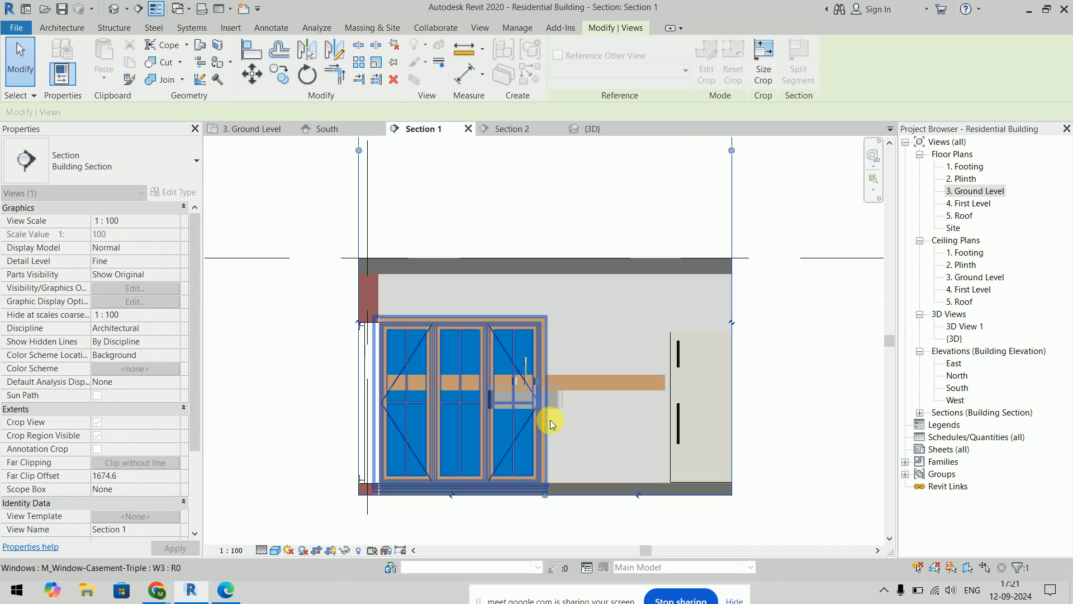
left_click(814, 371)
Step: Check the counter top's elevation properties and measure the height from the floor to its top surface in Section 1
left_click(597, 394)
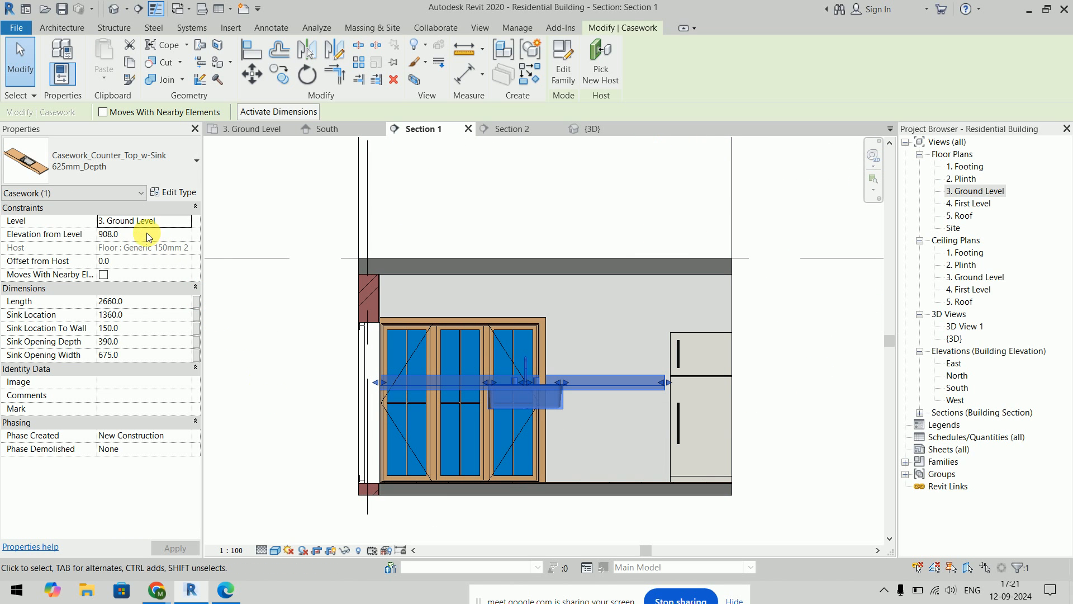
left_click(251, 376)
scroll(335, 431, "up", 2)
middle_click_drag(298, 373, 297, 317)
key("i")
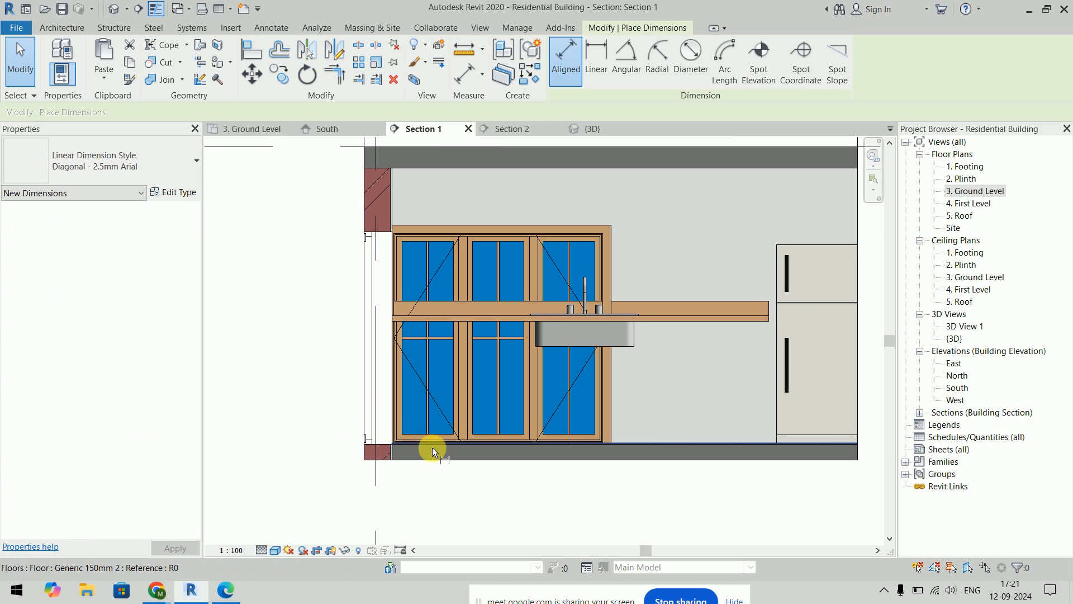
left_click(650, 441)
left_click(649, 317)
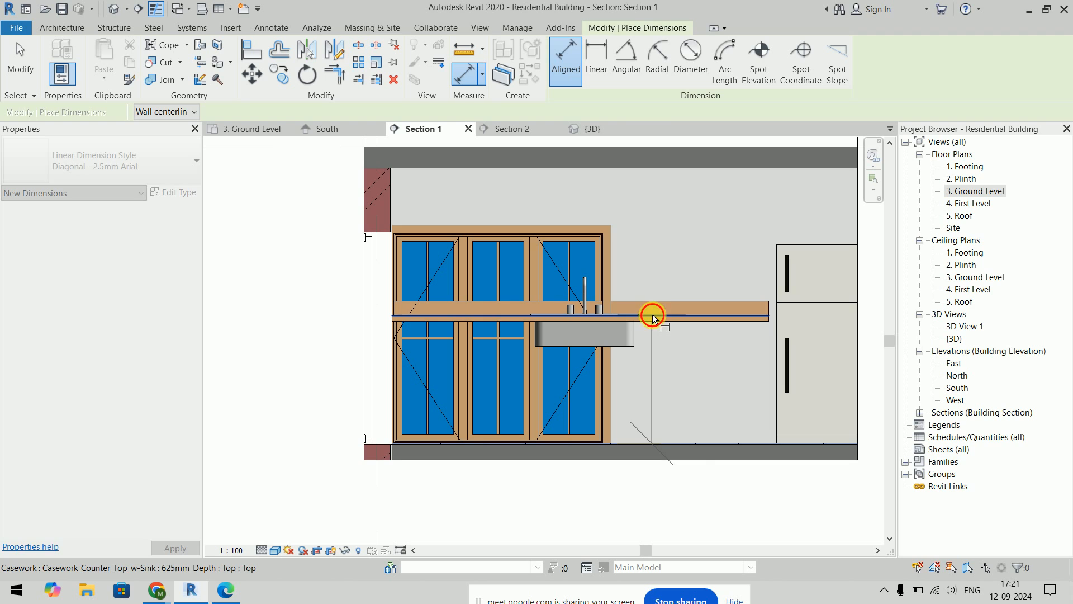
key("Escape")
key("Escape")
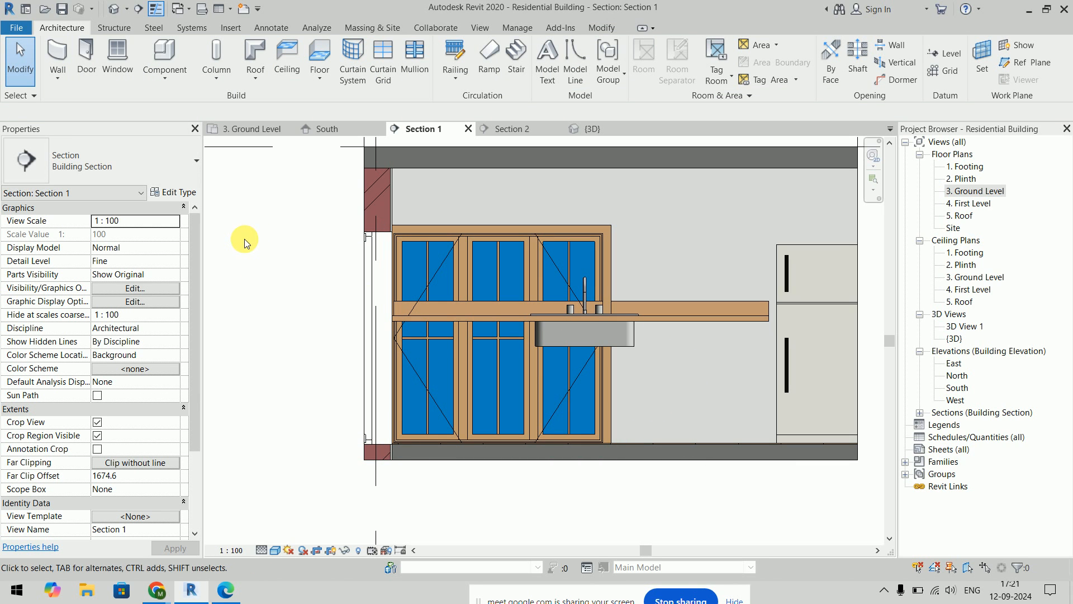
Step: Place a 750mm M_Cooktop-Gas on the 3. Ground Level work plane, over the counter top beside the sink in the floor plan
left_click(254, 132)
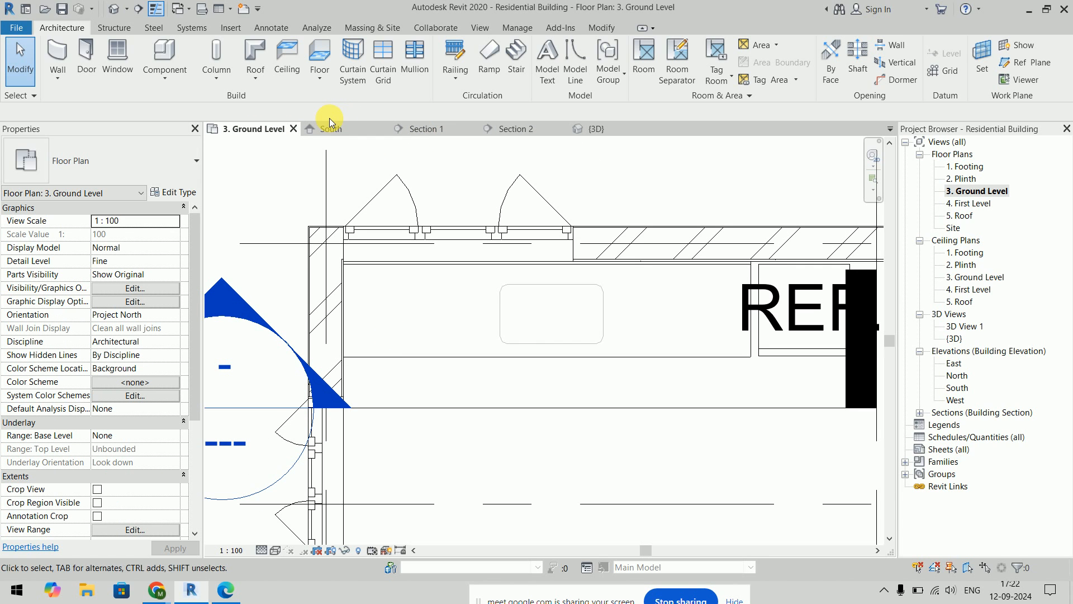
left_click(172, 52)
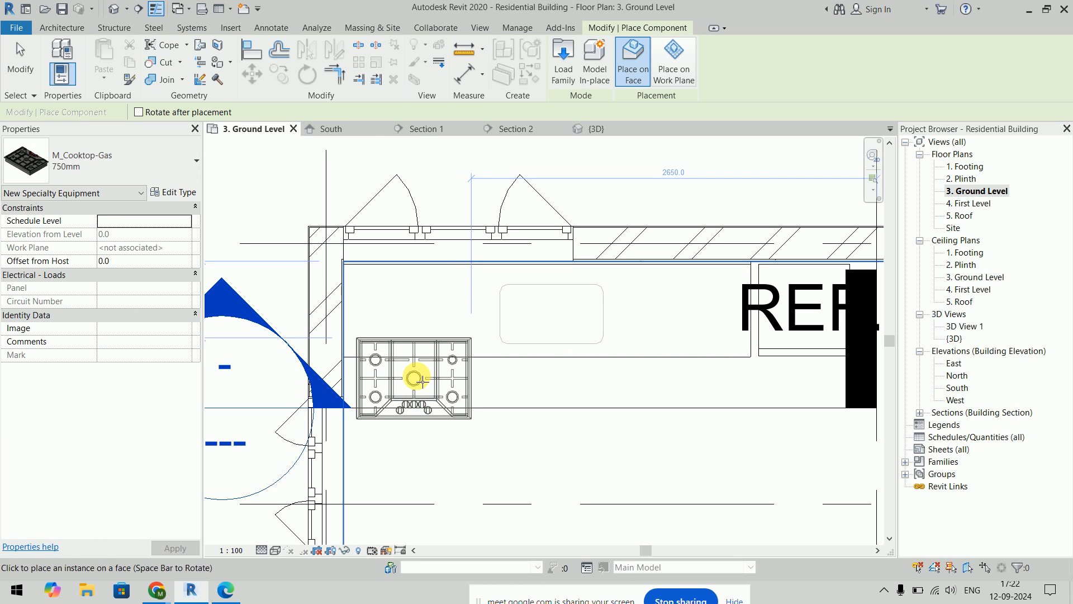
left_click(430, 380)
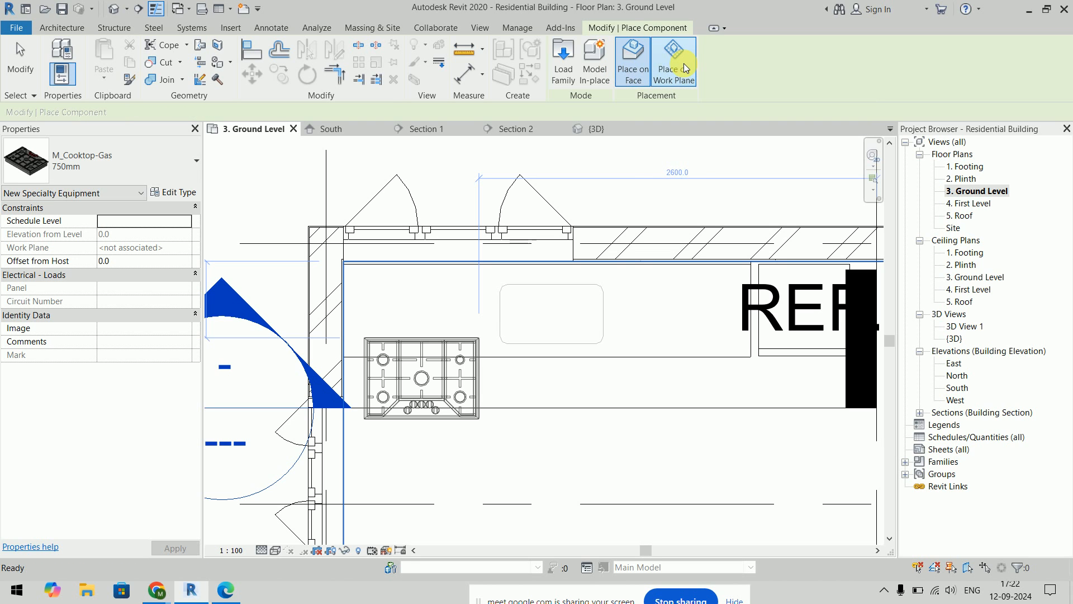
left_click(686, 68)
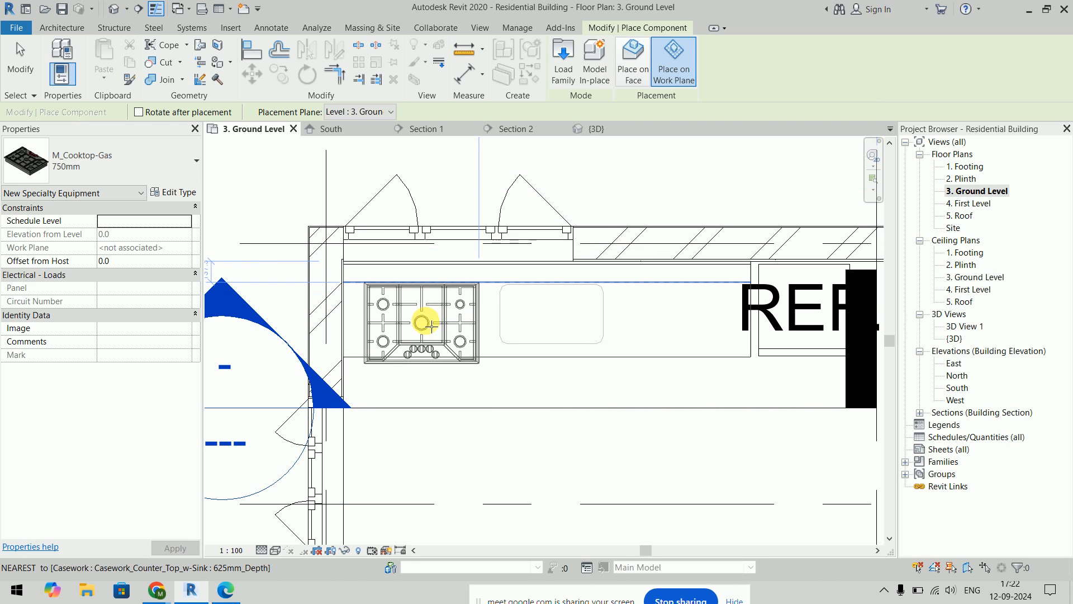
scroll(423, 323, "up", 4)
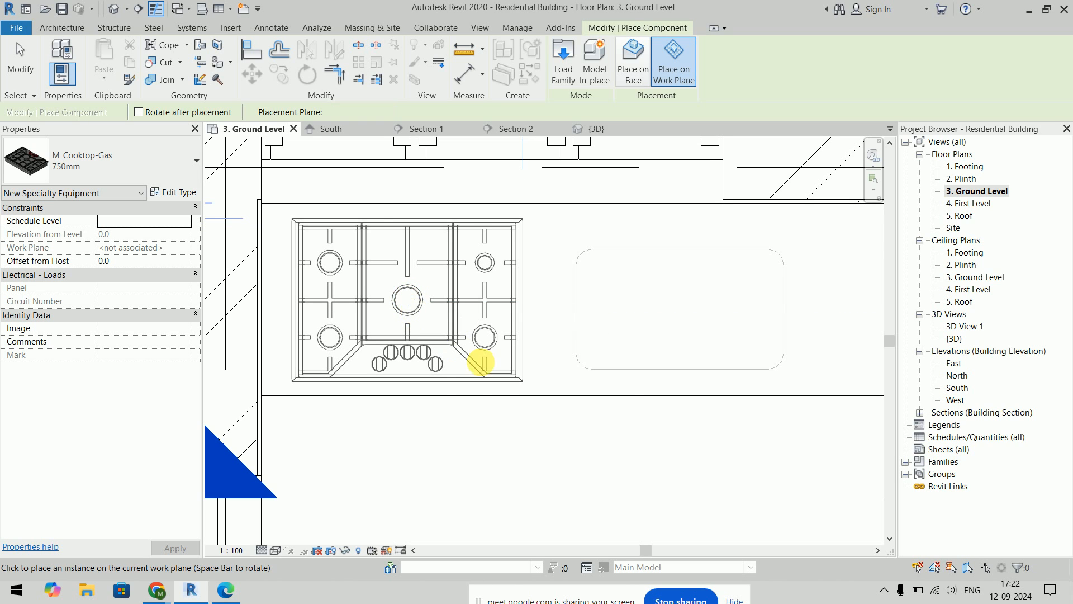
left_click(481, 362)
key("Escape")
key("Escape")
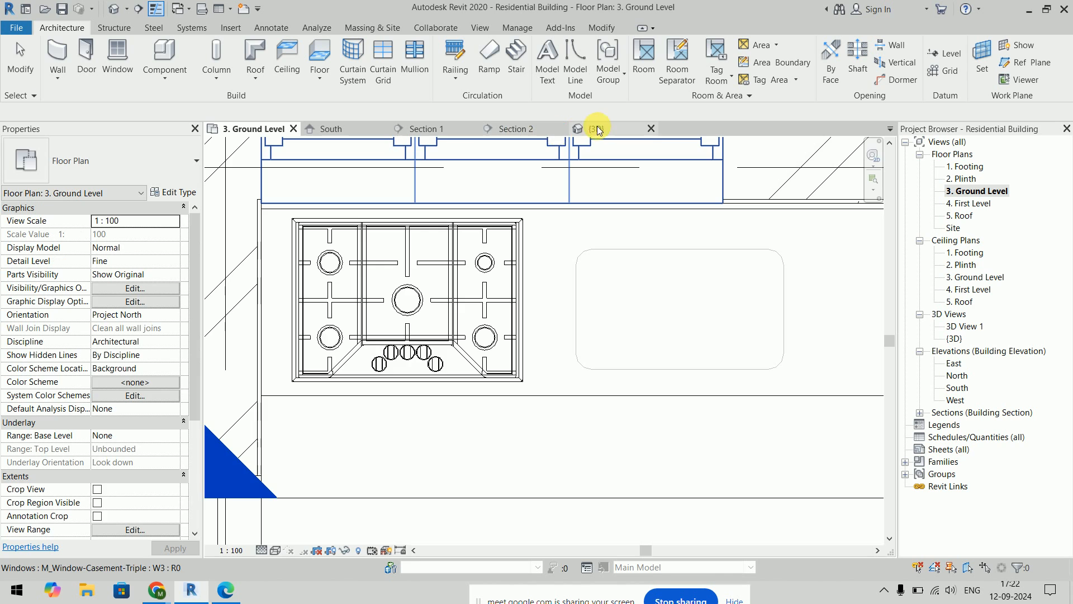
Step: In the 3D view, select the gas cooktop from beneath the building and set its elevation from level to 908 mm
left_click(596, 129)
scroll(609, 391, "down", 2)
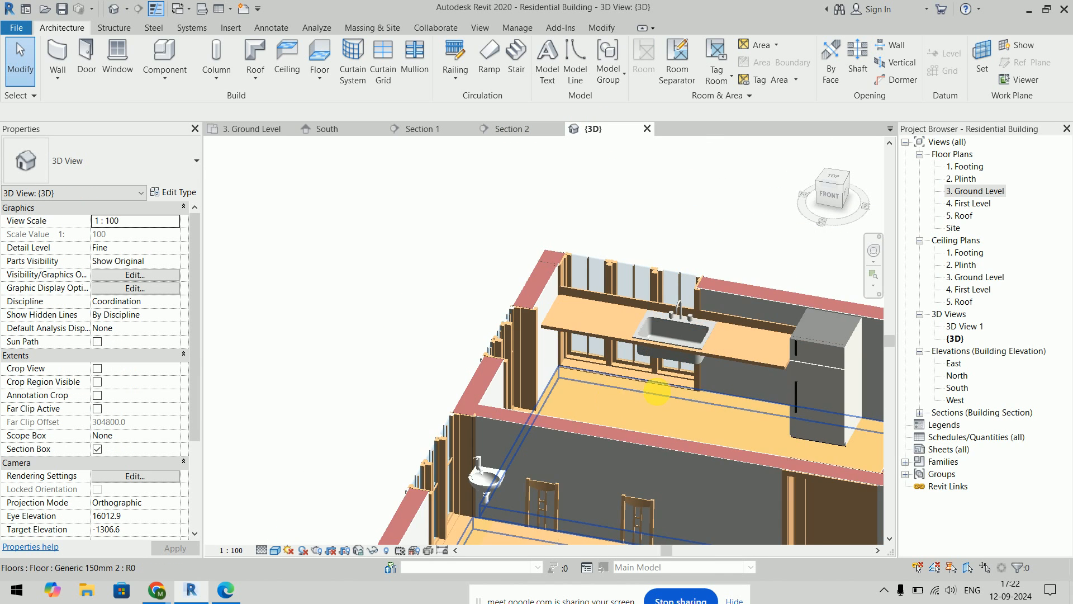
middle_click_drag(655, 385, 680, 419, "shift")
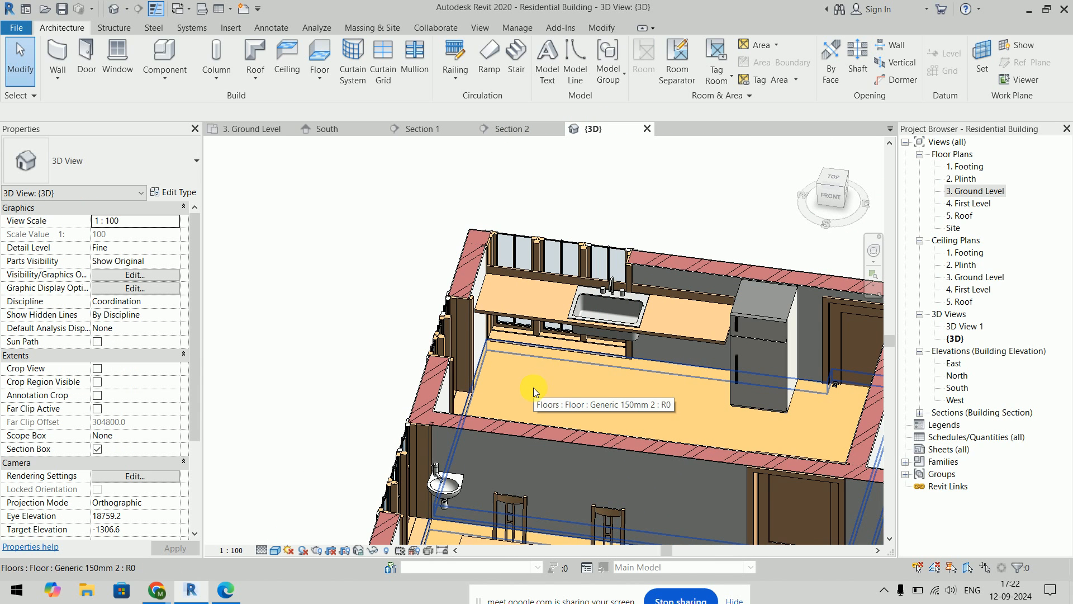
left_click_drag(375, 190, 709, 495)
middle_click_drag(598, 391, 576, 448, "shift")
scroll(577, 447, "up", 4)
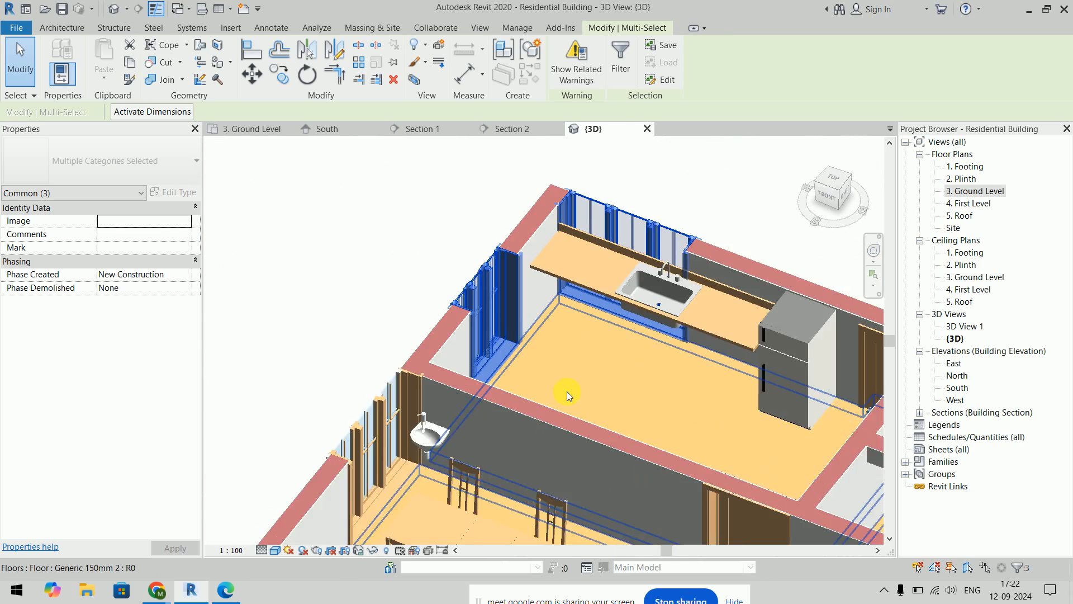
scroll(660, 382, "up", 2)
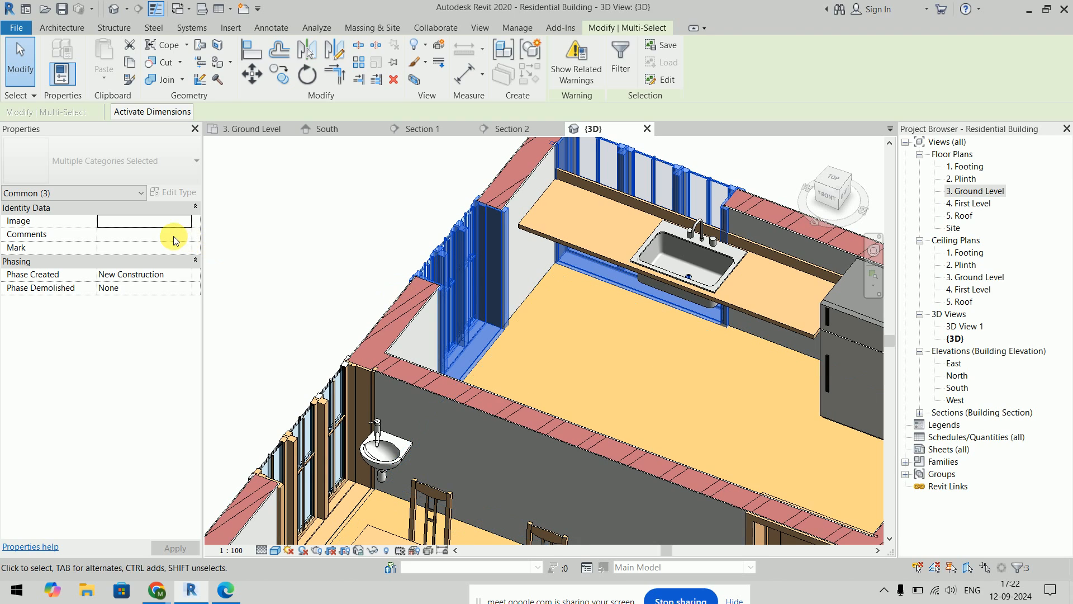
left_click(349, 240)
scroll(349, 242, "down", 4)
middle_click_drag(476, 372, 520, 84, "shift")
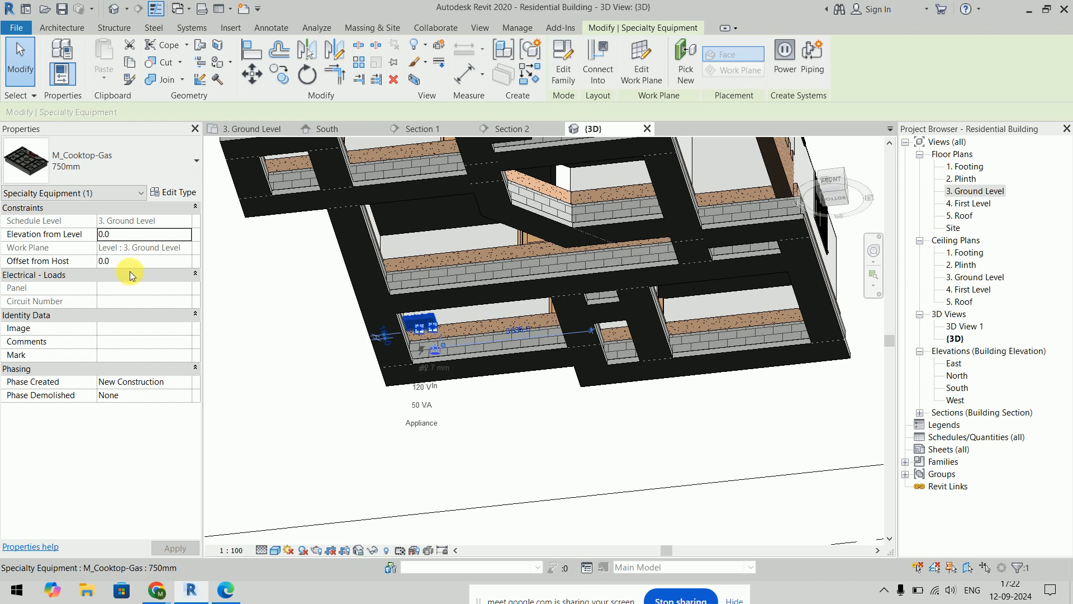
left_click(129, 234)
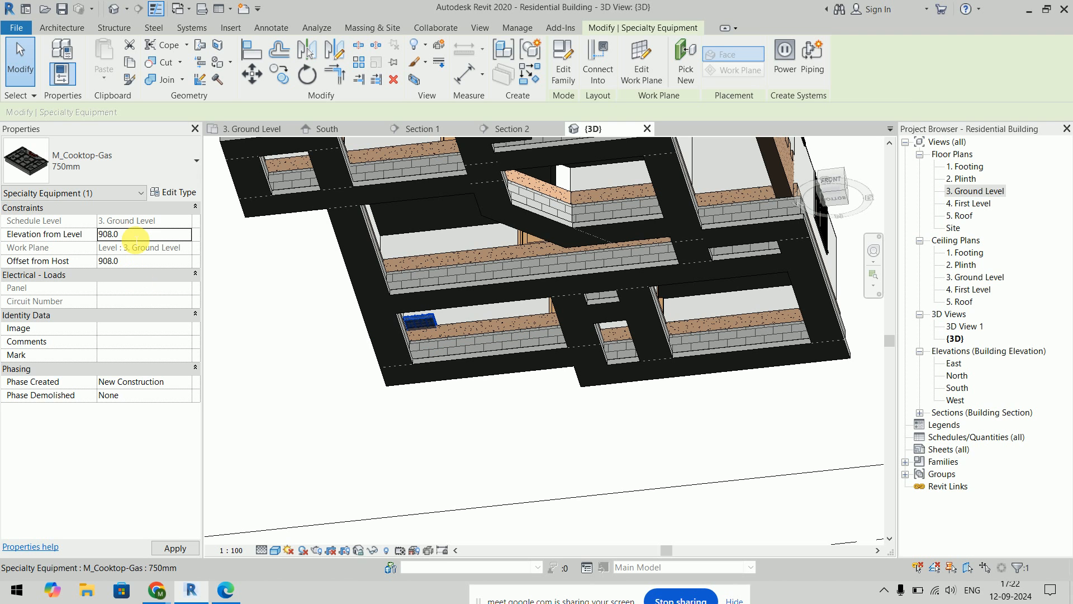
left_click(311, 453)
Step: Set the Generic 150mm 2 floor's height offset from 3. Ground Level to 0
middle_click_drag(311, 453, 407, 467, "shift")
scroll(357, 354, "up", 6)
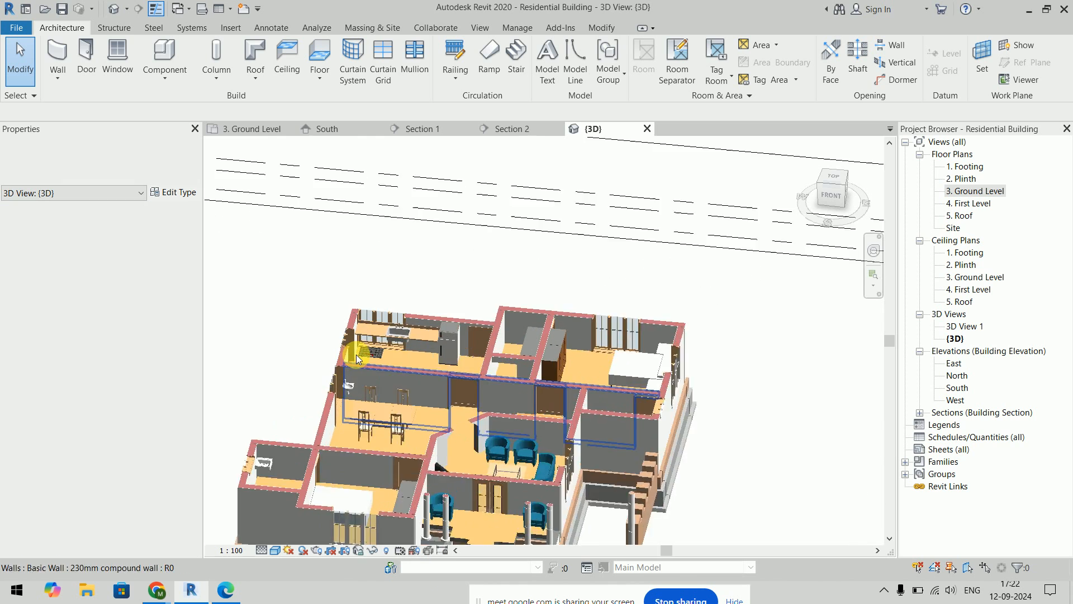
scroll(356, 355, "up", 2)
middle_click_drag(471, 426, 551, 469)
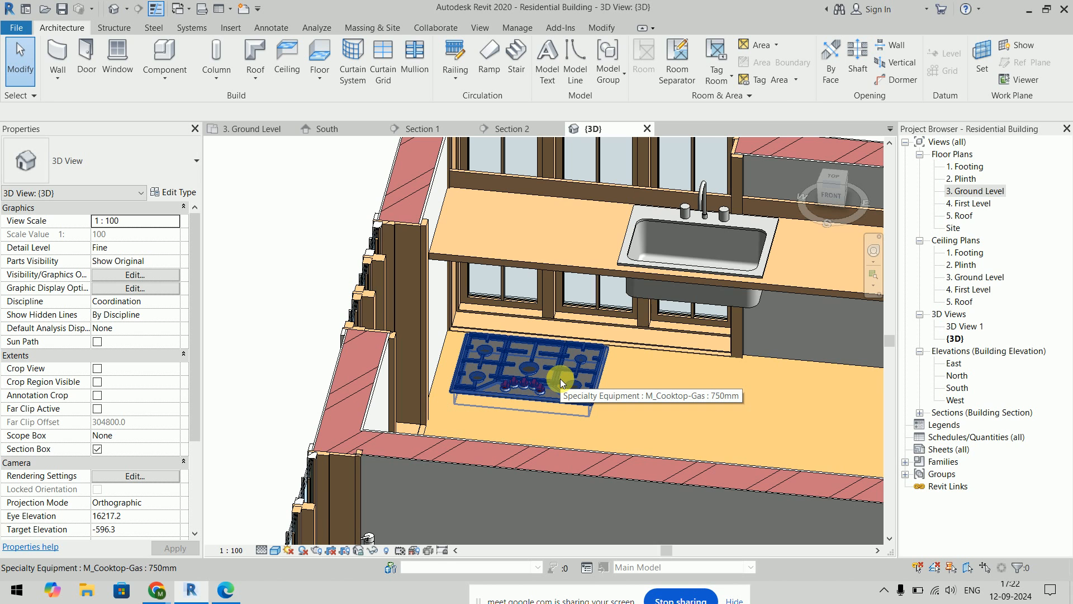
scroll(561, 378, "down", 5)
middle_click_drag(582, 371, 443, 331)
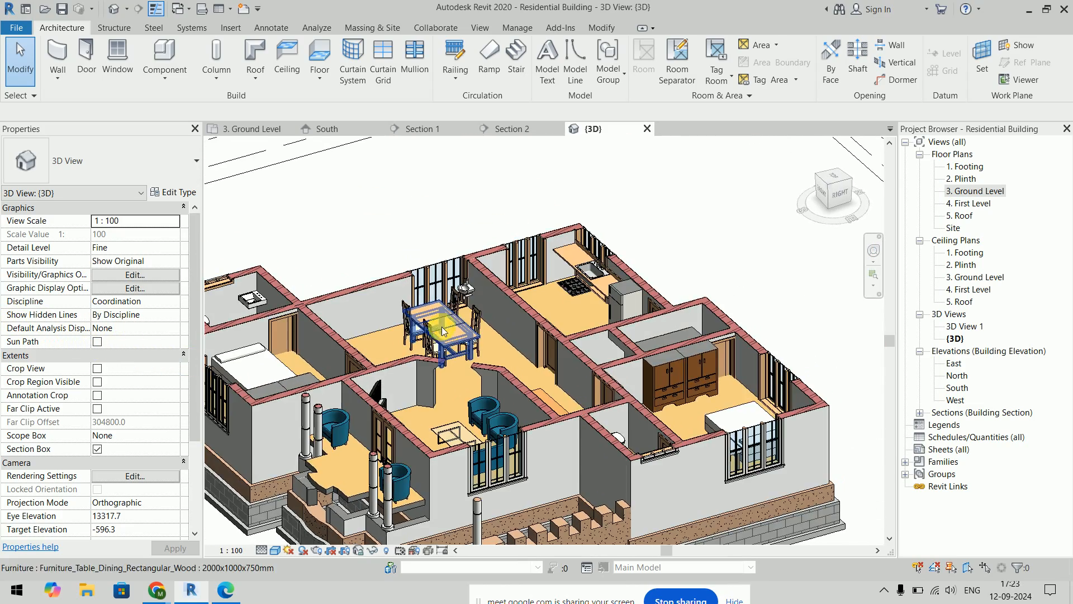
scroll(551, 299, "up", 5)
left_click(677, 304)
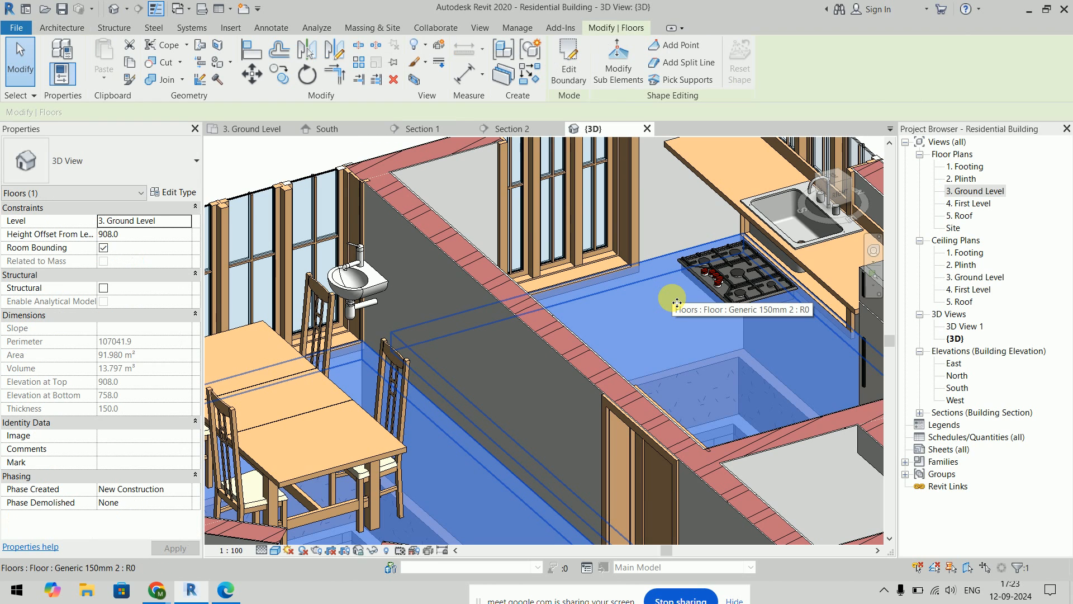
left_click(133, 235)
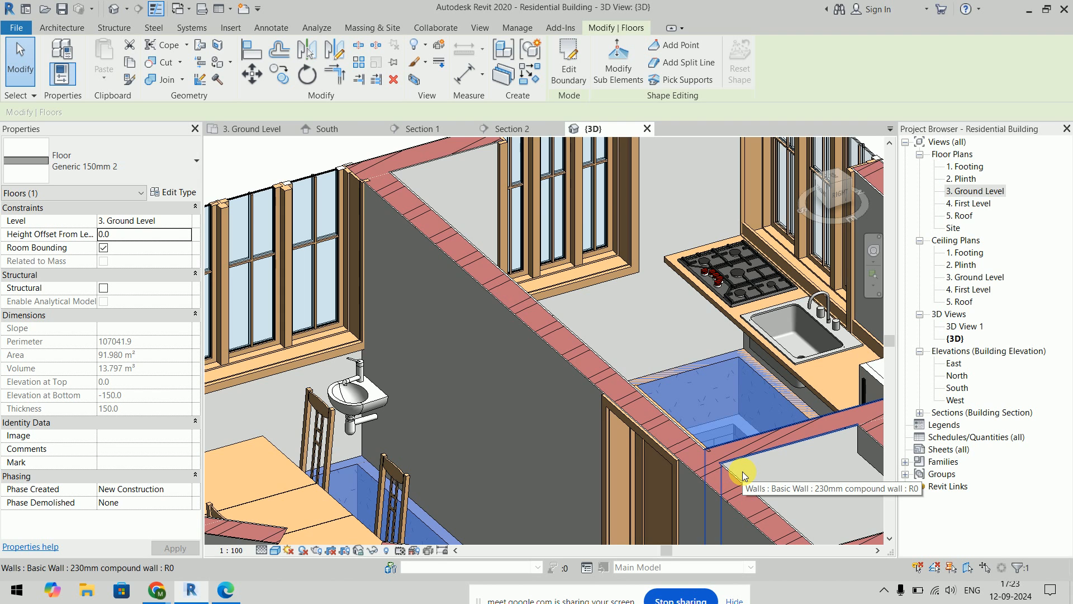
scroll(743, 474, "down", 3)
left_click(575, 242)
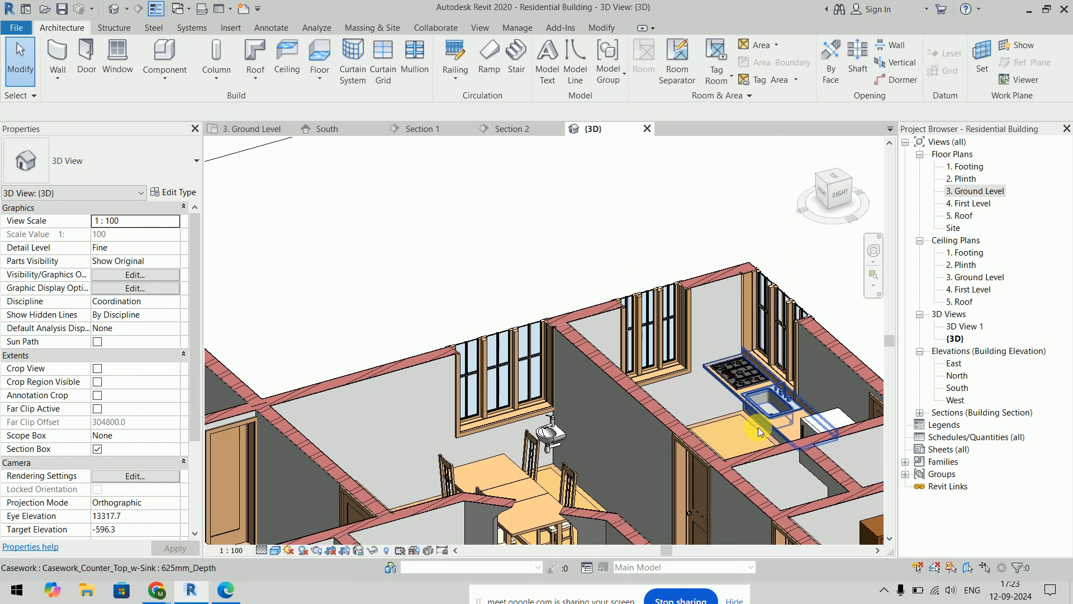
left_click(738, 432)
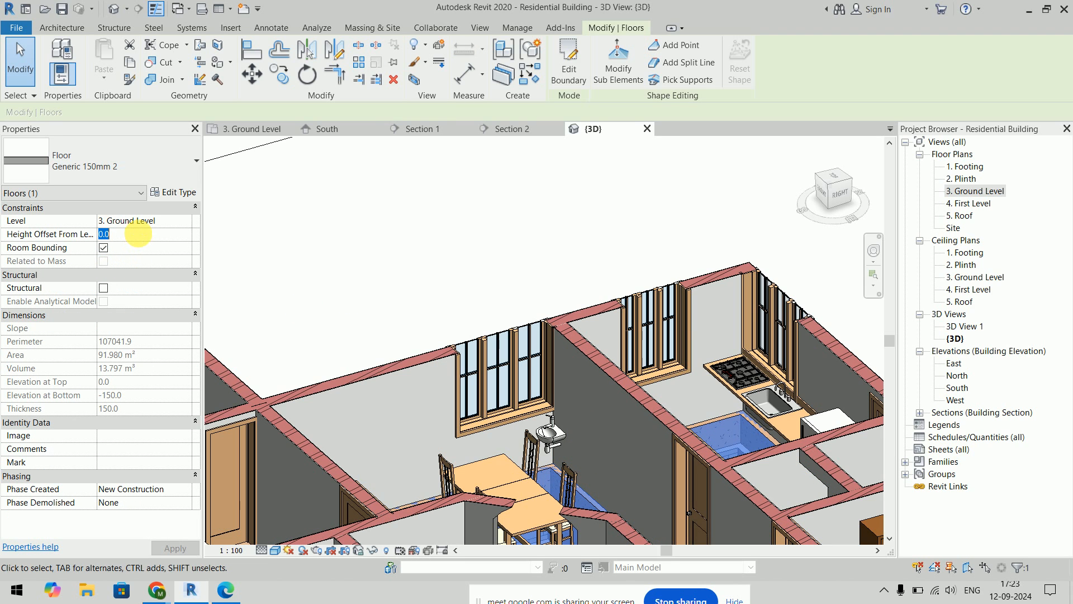
left_click(379, 198)
Step: Extend the lower edge of Section 1's crop region down past the kitchen floor slab
middle_click_drag(739, 452, 404, 469)
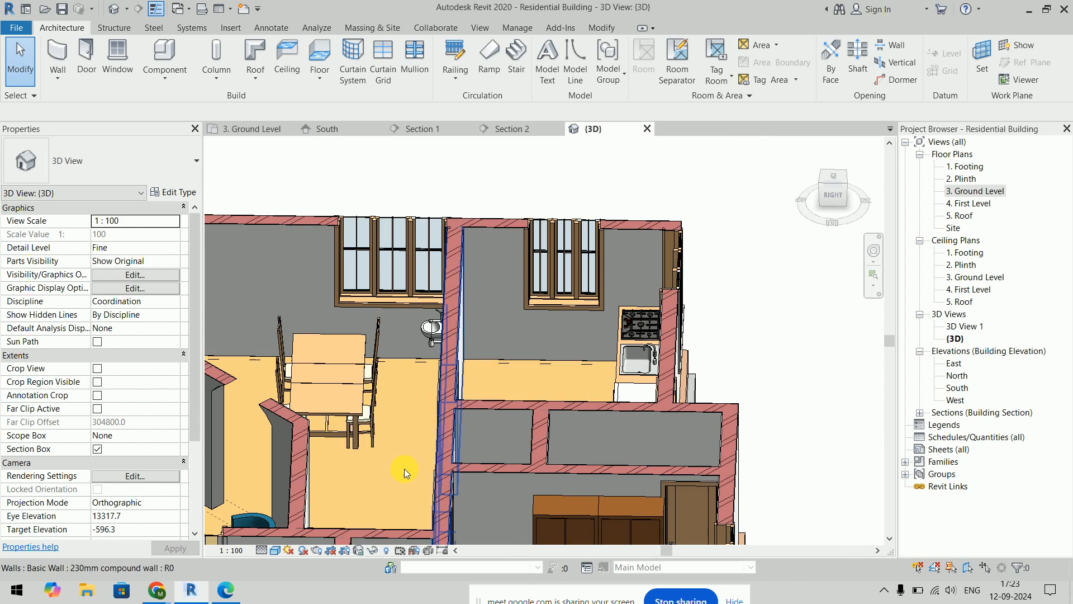
middle_click_drag(496, 416, 675, 420, "shift")
scroll(619, 324, "up", 5)
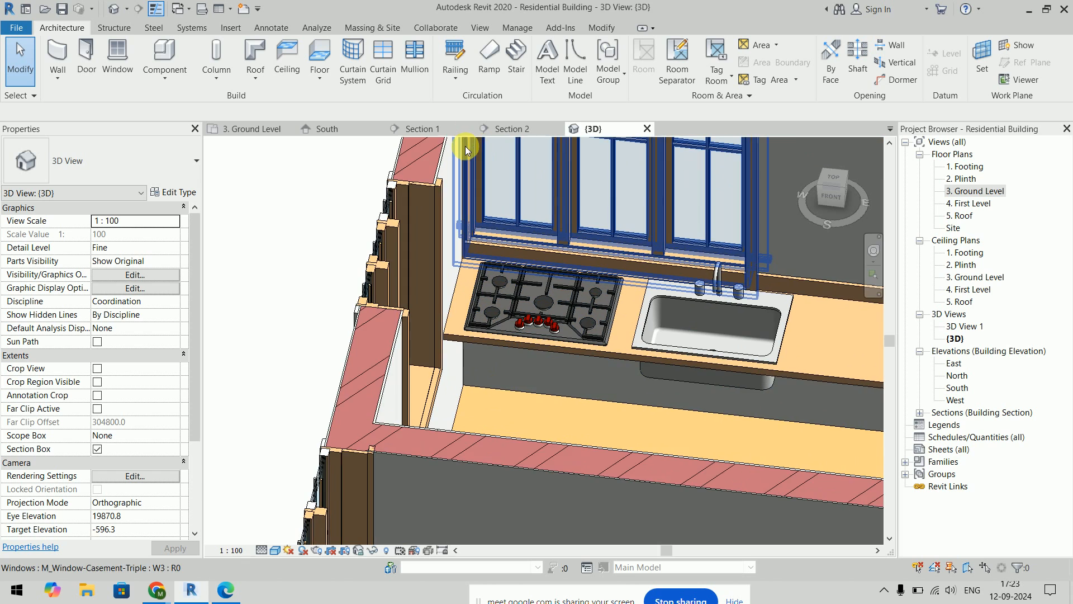
left_click(418, 128)
middle_click_drag(666, 502, 638, 386)
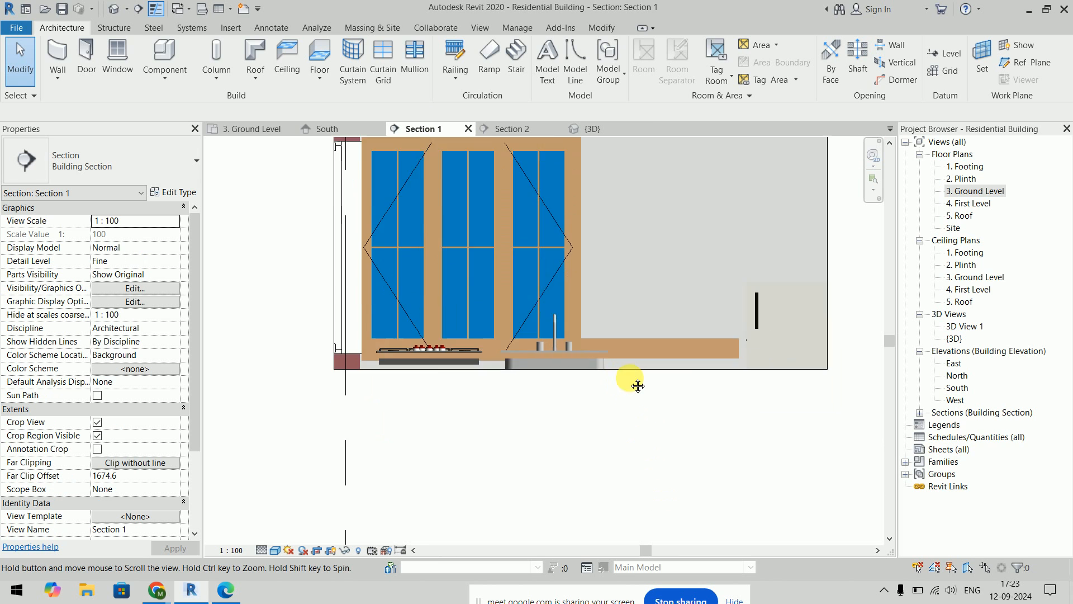
scroll(627, 357, "down", 3)
left_click(601, 331)
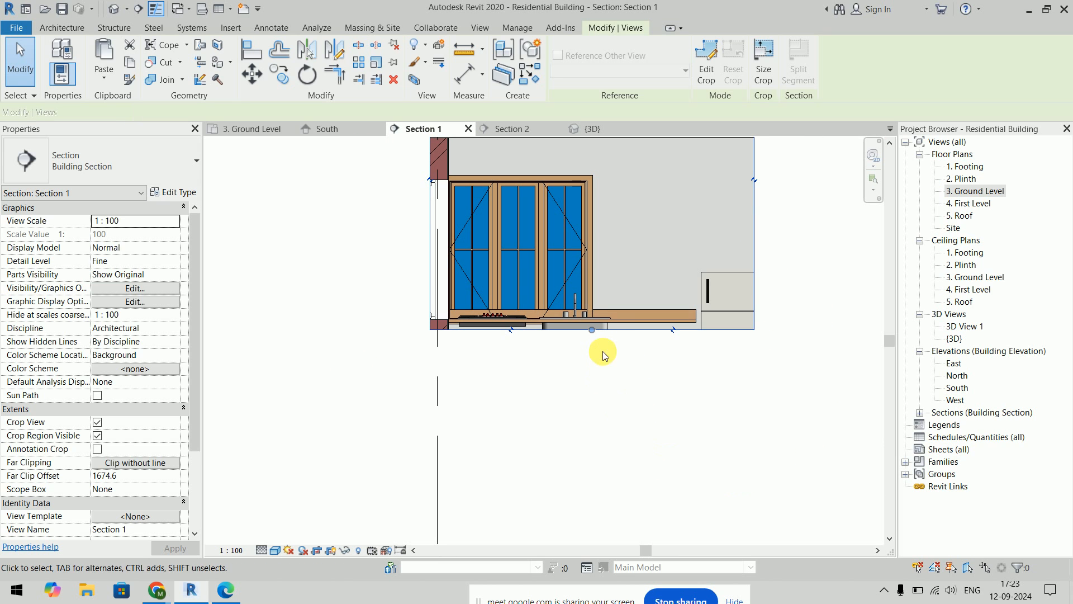
left_click_drag(592, 330, 594, 415)
left_click(803, 347)
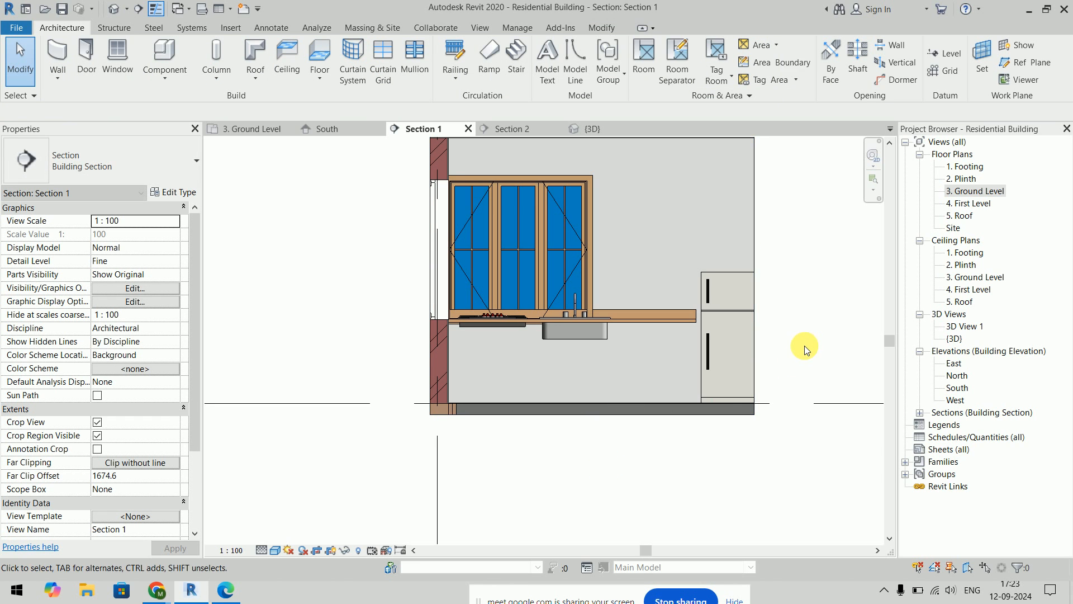
middle_click_drag(804, 346, 718, 417)
Step: Review the kitchen in 3D and in the ground level plan, and compare it with the workbook's kitchen layout on page 9
left_click(590, 128)
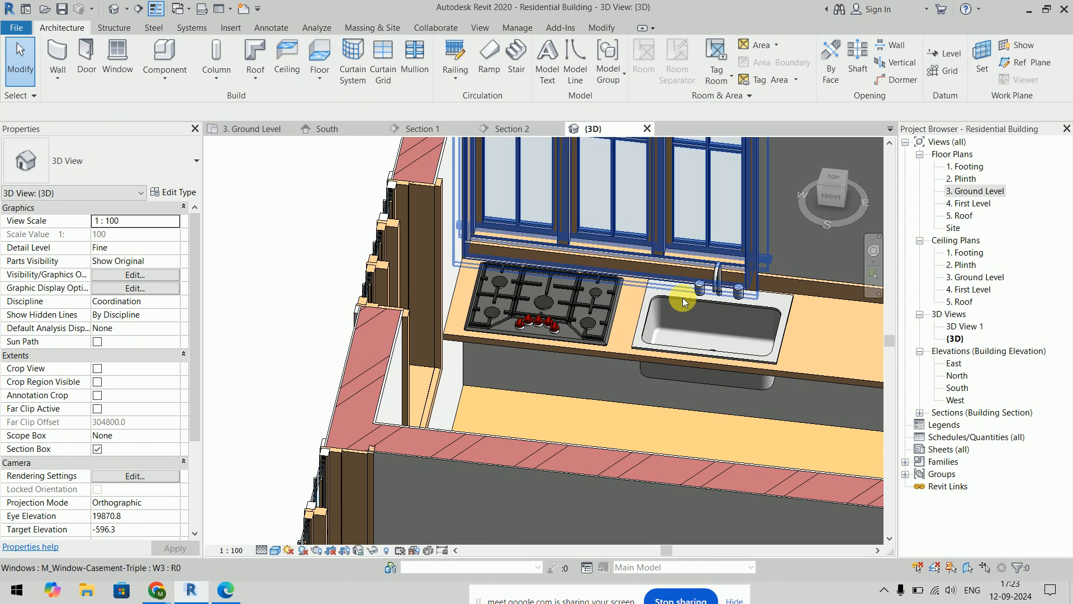
middle_click_drag(548, 297, 478, 224, "shift")
scroll(470, 225, "down", 5)
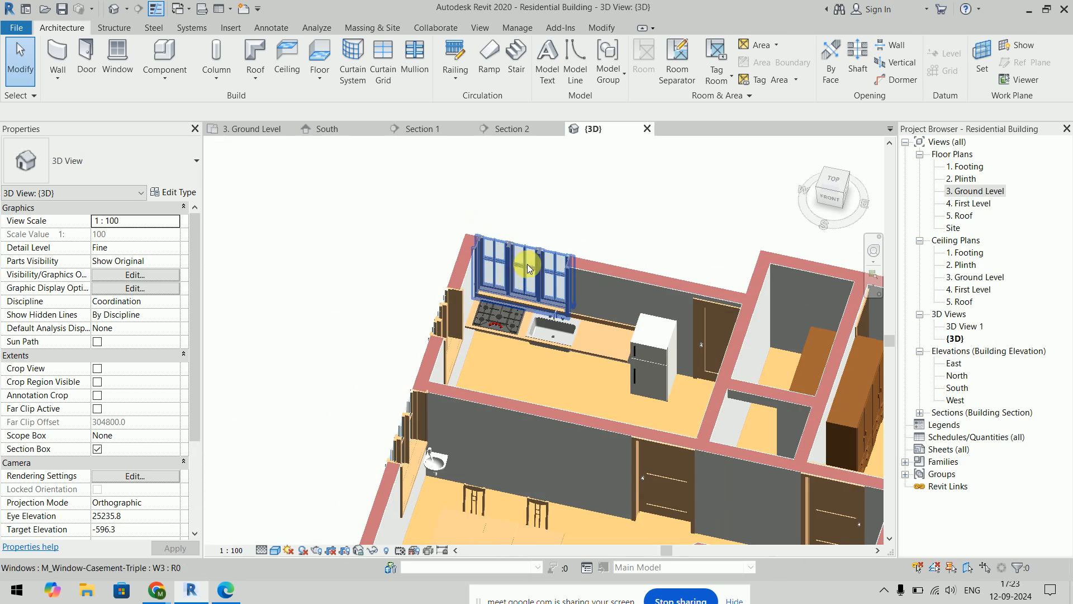
middle_click_drag(699, 300, 455, 123, "shift")
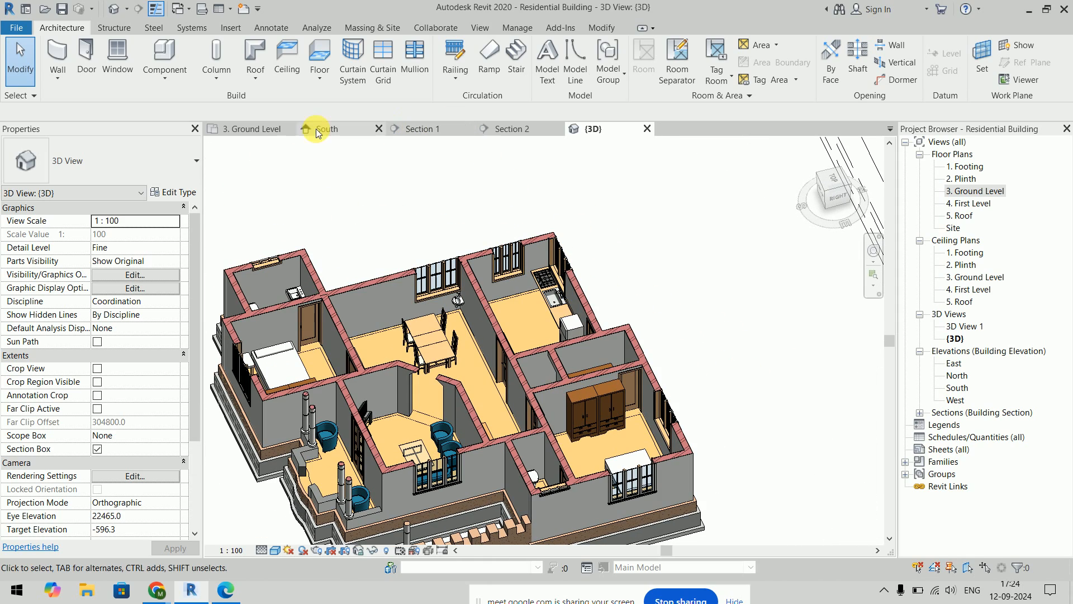
left_click(258, 128)
scroll(559, 294, "down", 3)
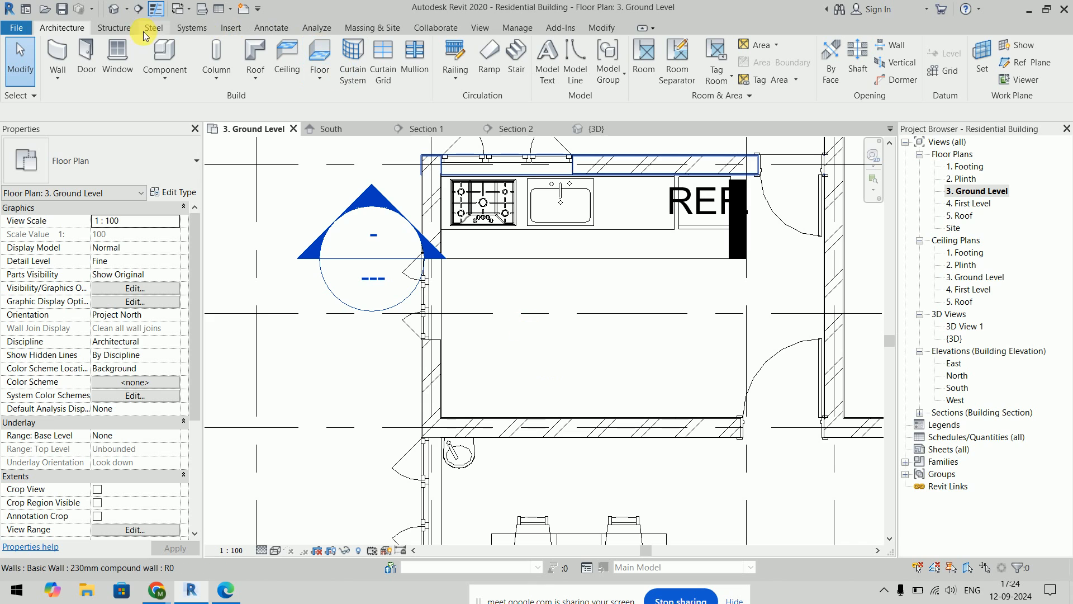
key("alt+Tab")
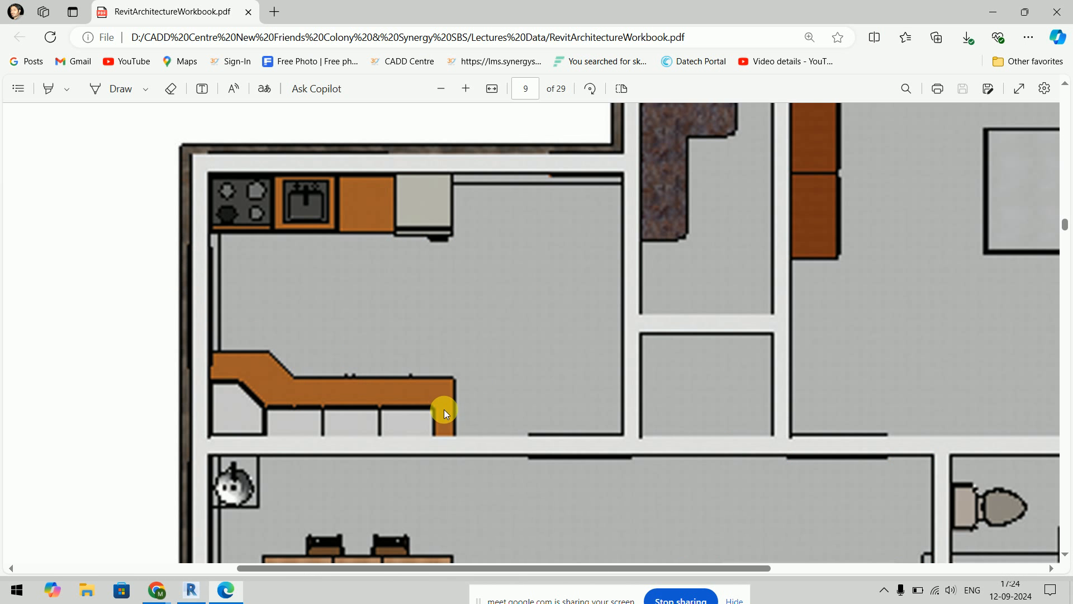
key("alt+Tab")
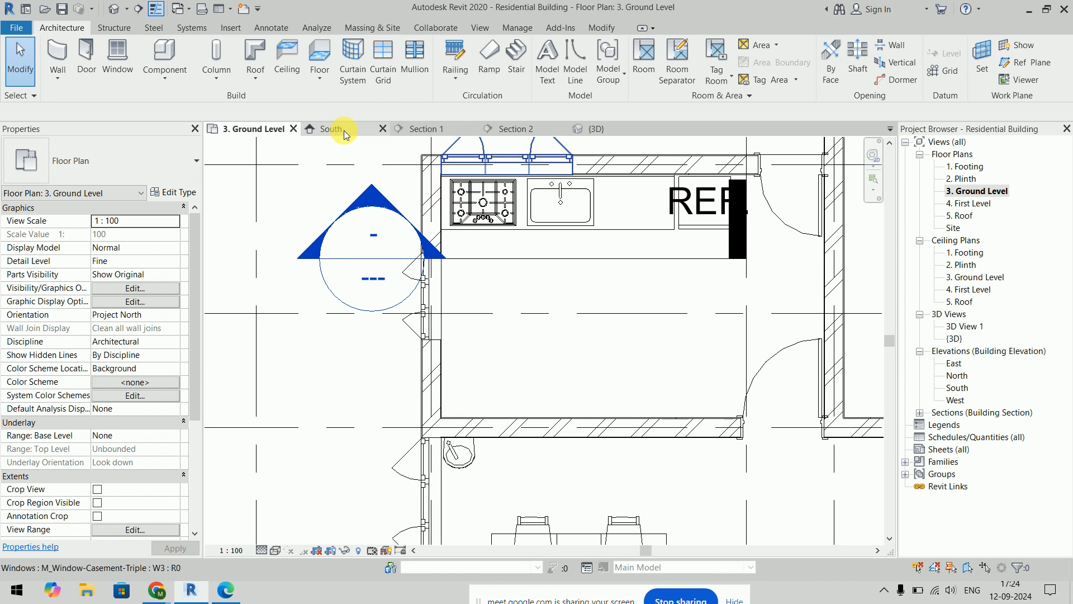
Step: Start loading a component family and browse the casework Counter Tops folder in the US Metric library
left_click(164, 56)
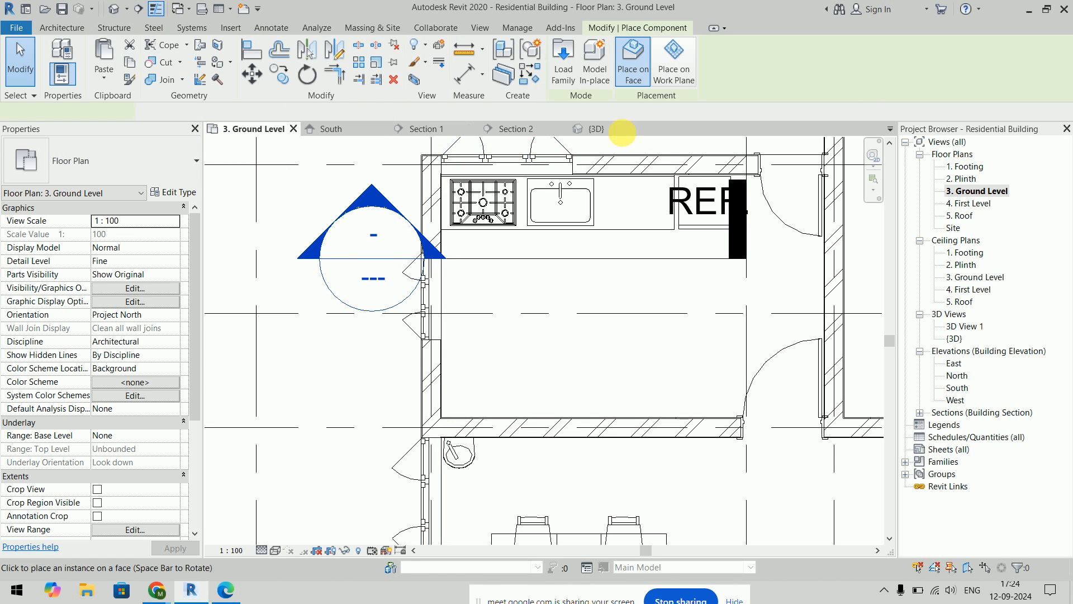
left_click(564, 61)
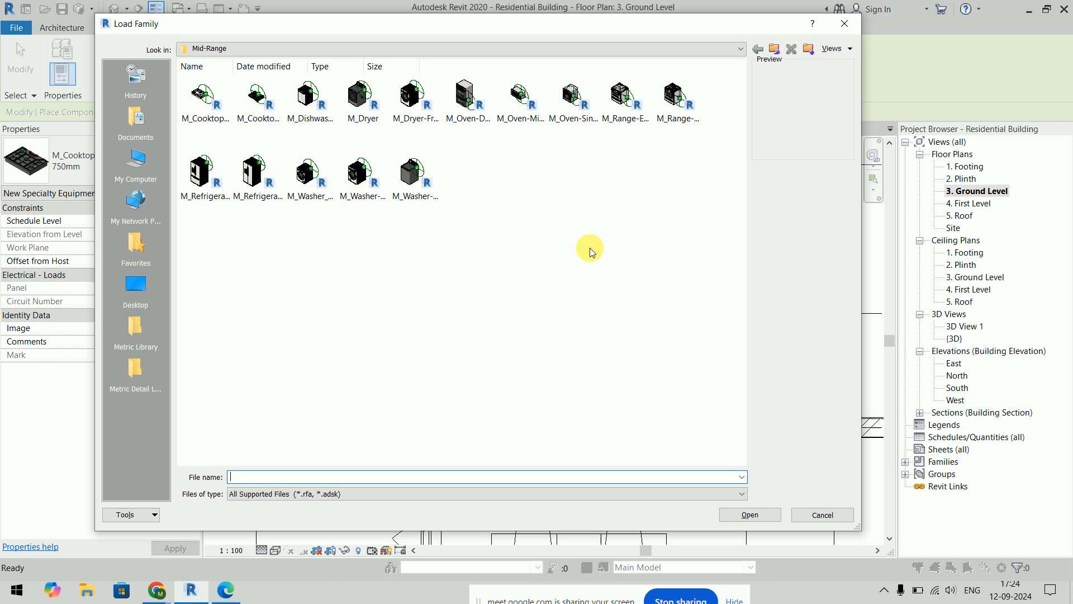
left_click(772, 51)
left_click(774, 50)
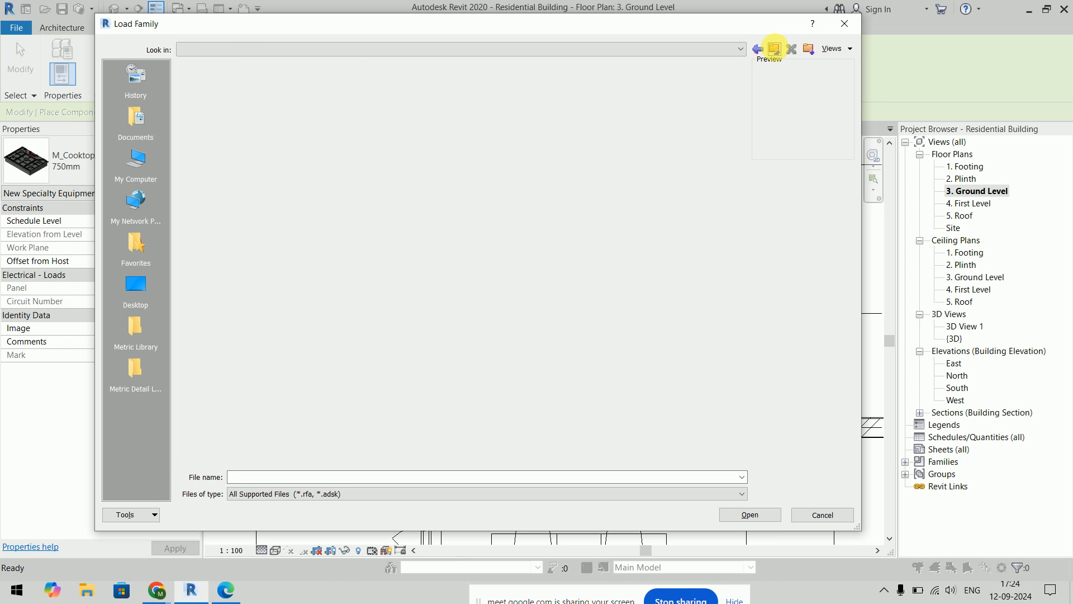
left_click(775, 49)
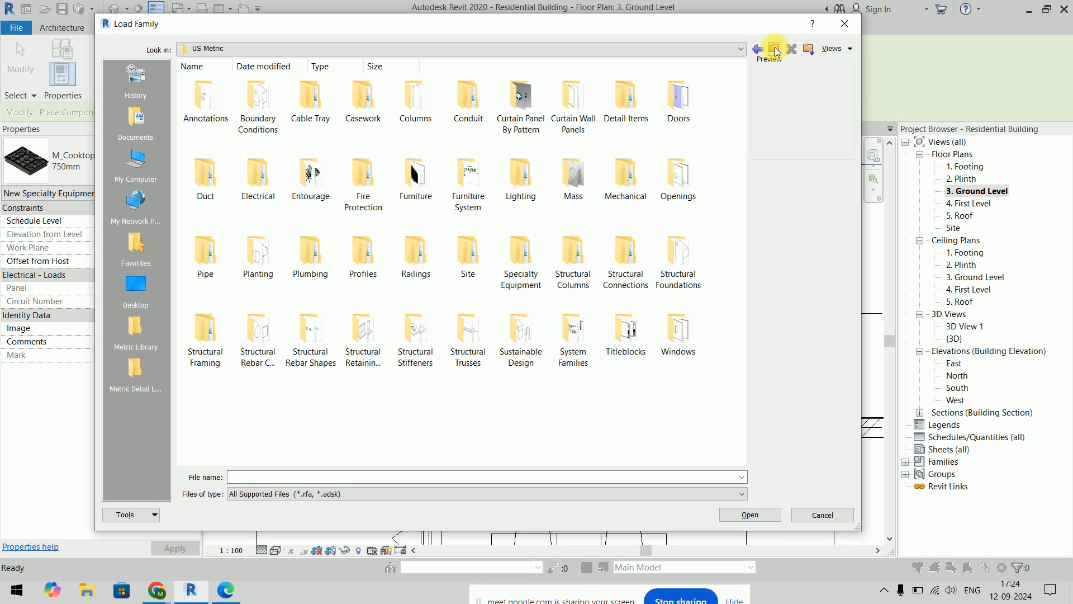
left_click(775, 51)
double_click(468, 103)
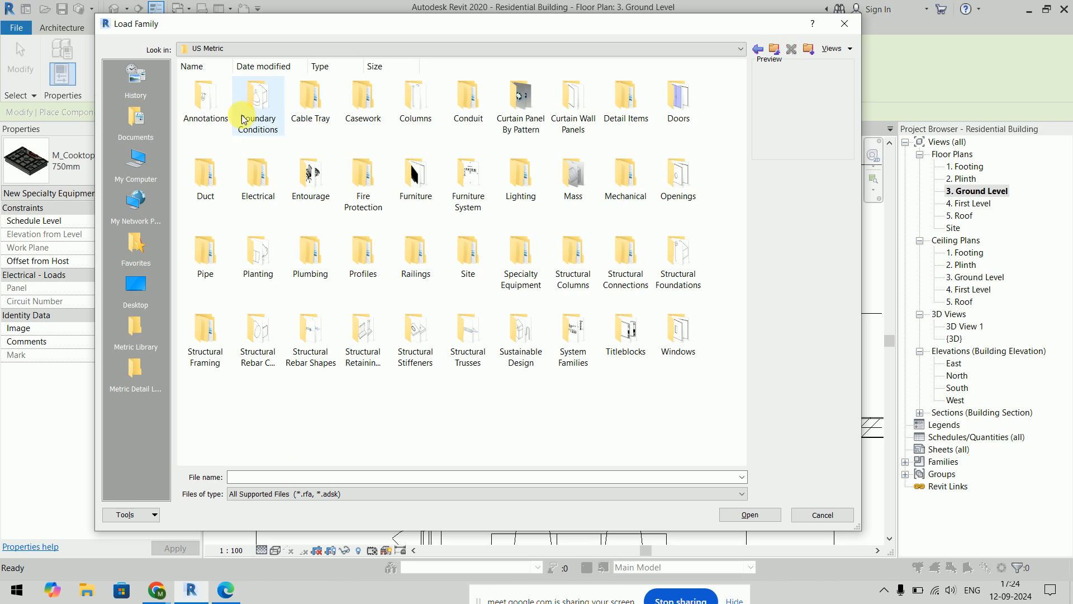
double_click(360, 111)
double_click(269, 108)
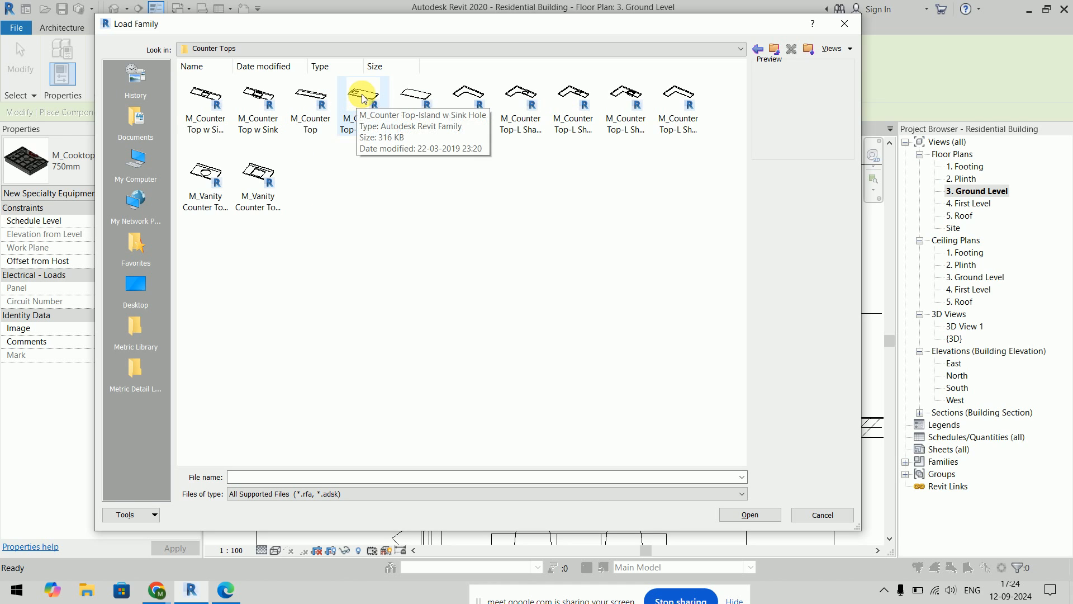
Step: Examine the counter top families in the UK casework library, previewing the island, sink, chamfered and plain worktop versions
left_click(774, 50)
left_click(774, 50)
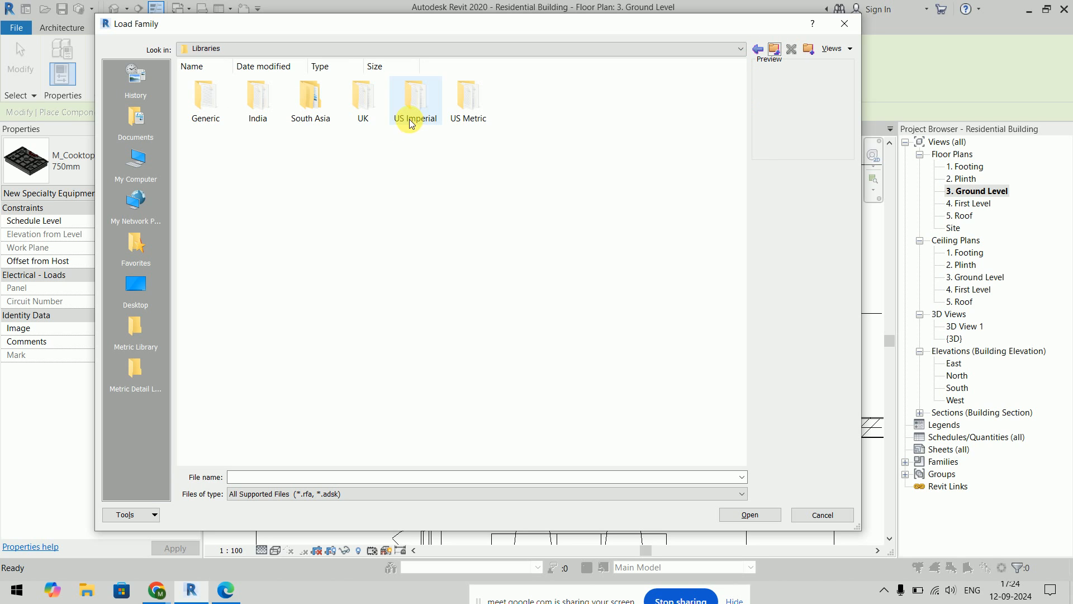
double_click(384, 114)
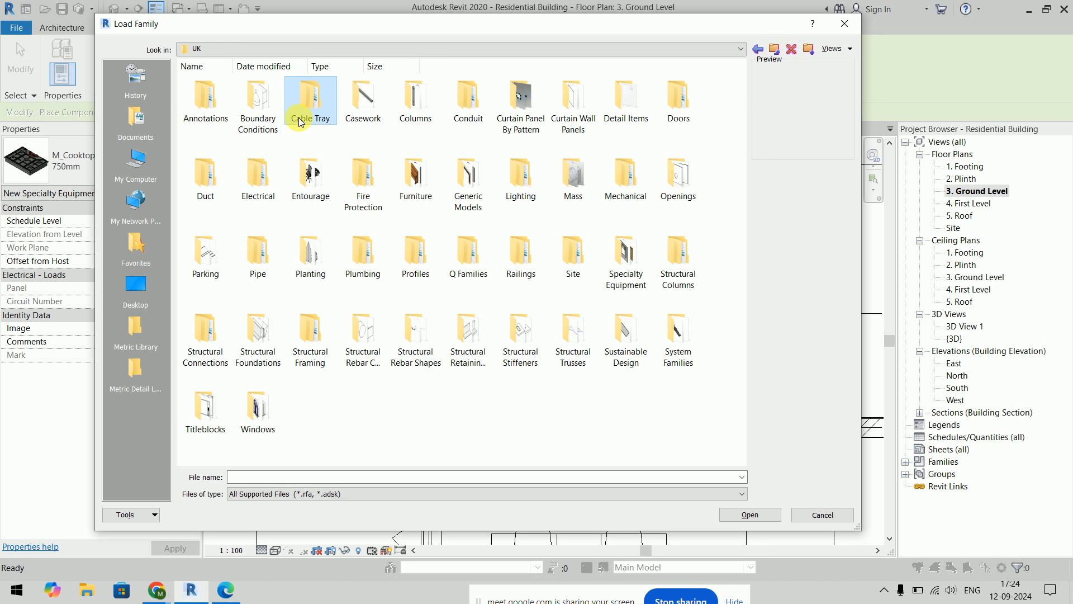
double_click(351, 113)
double_click(267, 110)
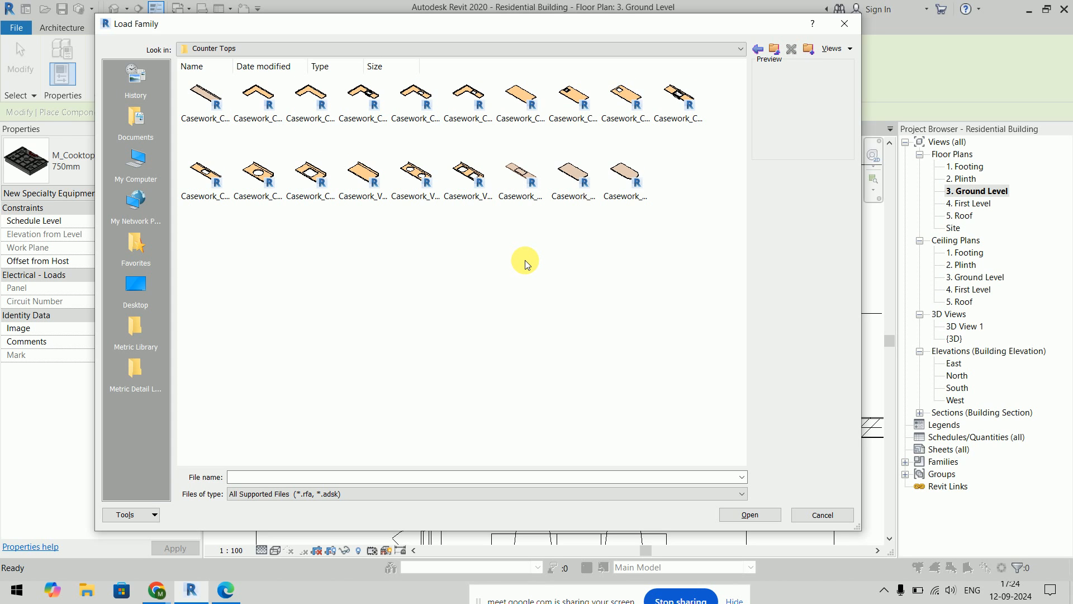
left_click(207, 104)
left_click(511, 107)
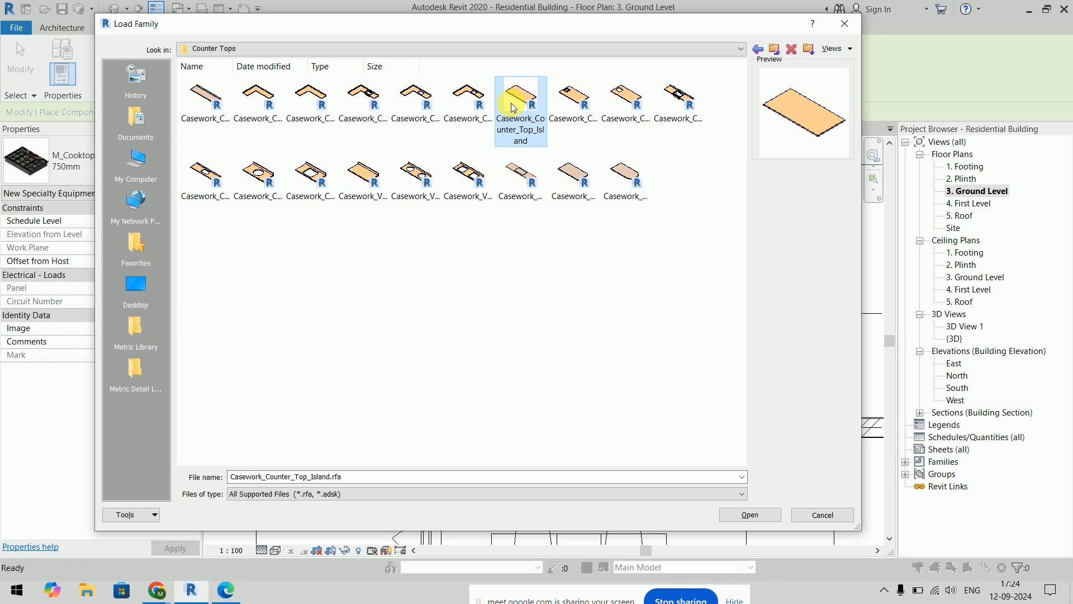
left_click(573, 115)
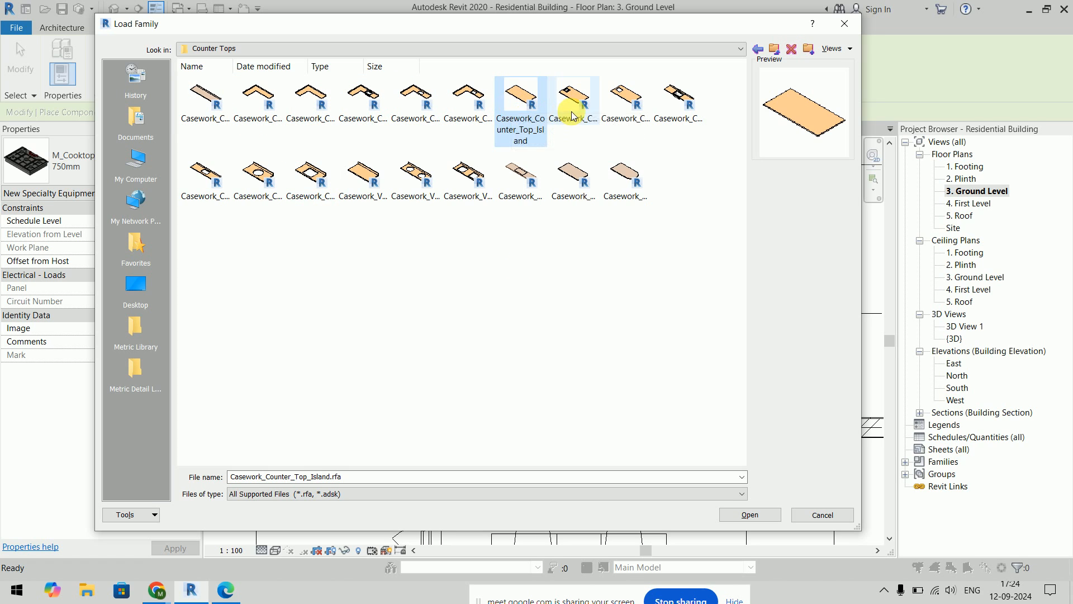
left_click(678, 109)
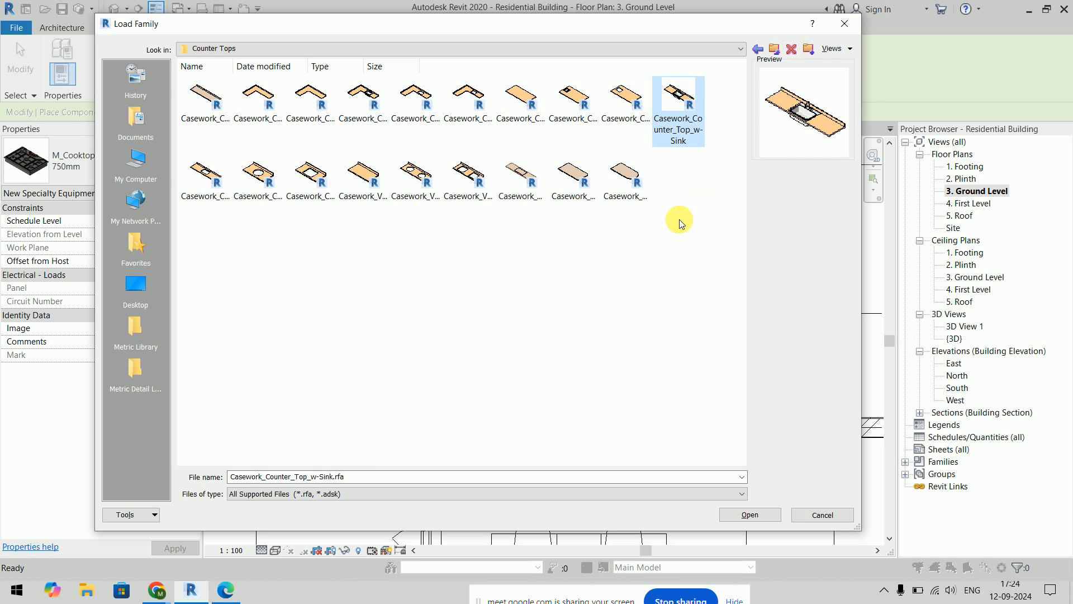
left_click(585, 187)
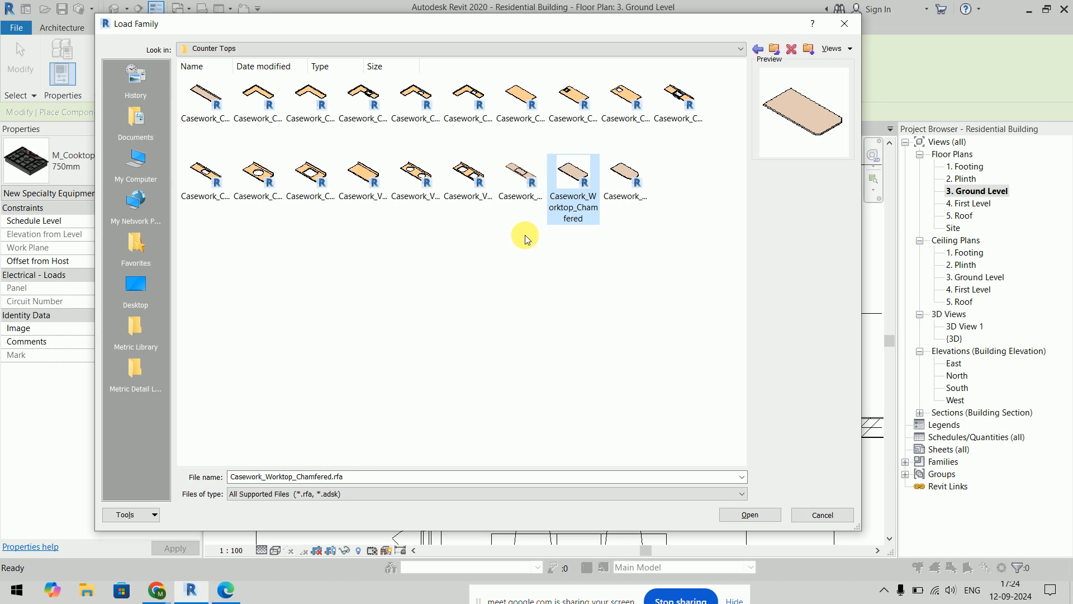
left_click(522, 193)
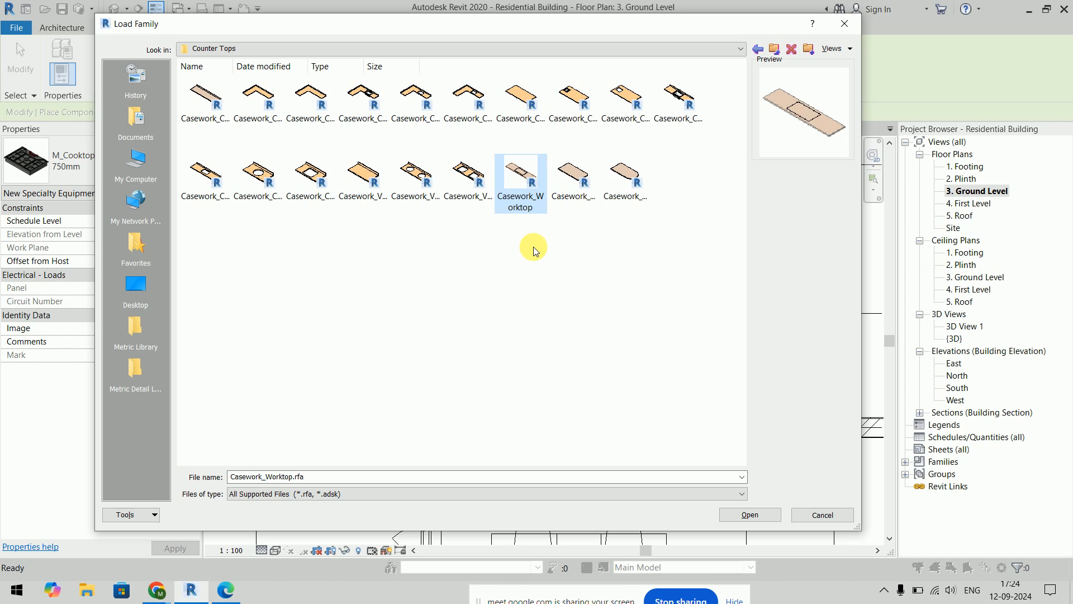
Step: Load the M_Counter Top family from the US Metric library's casework Counter Tops folder
double_click(774, 48)
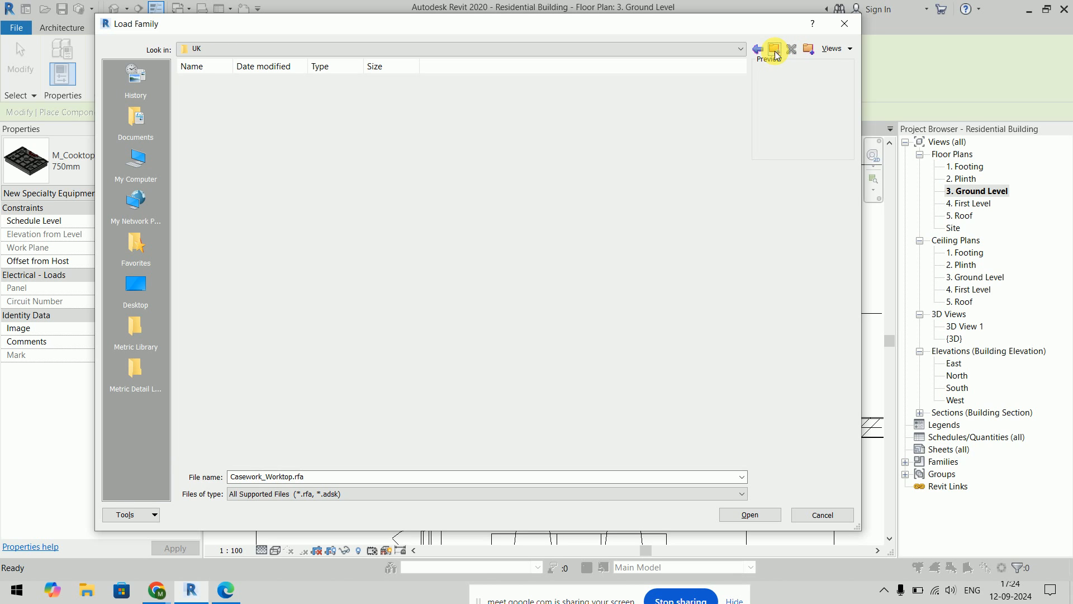
left_click(775, 49)
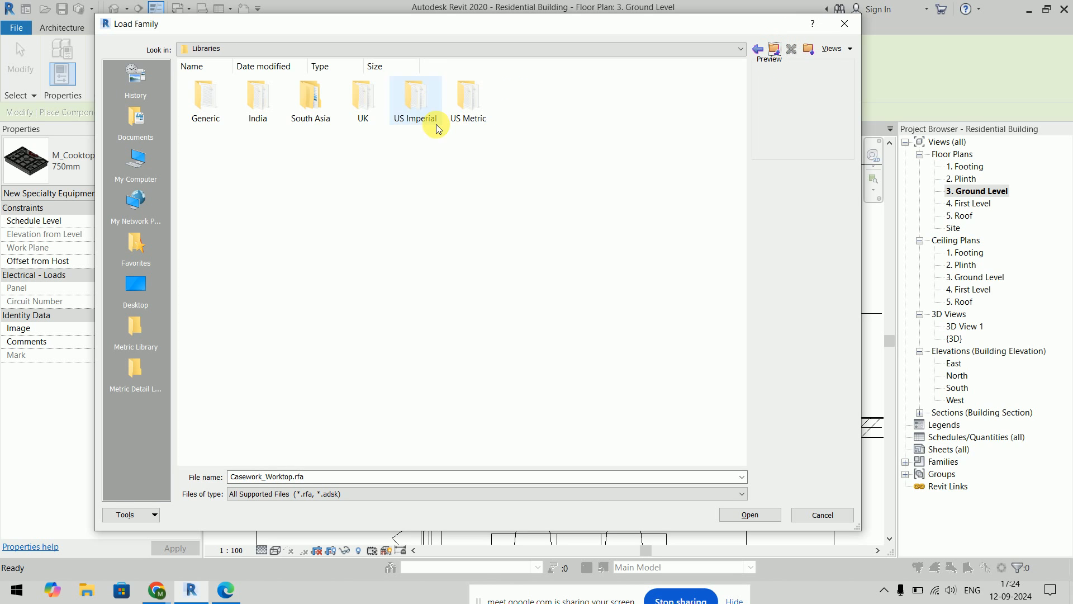
double_click(477, 103)
left_click(375, 101)
double_click(375, 101)
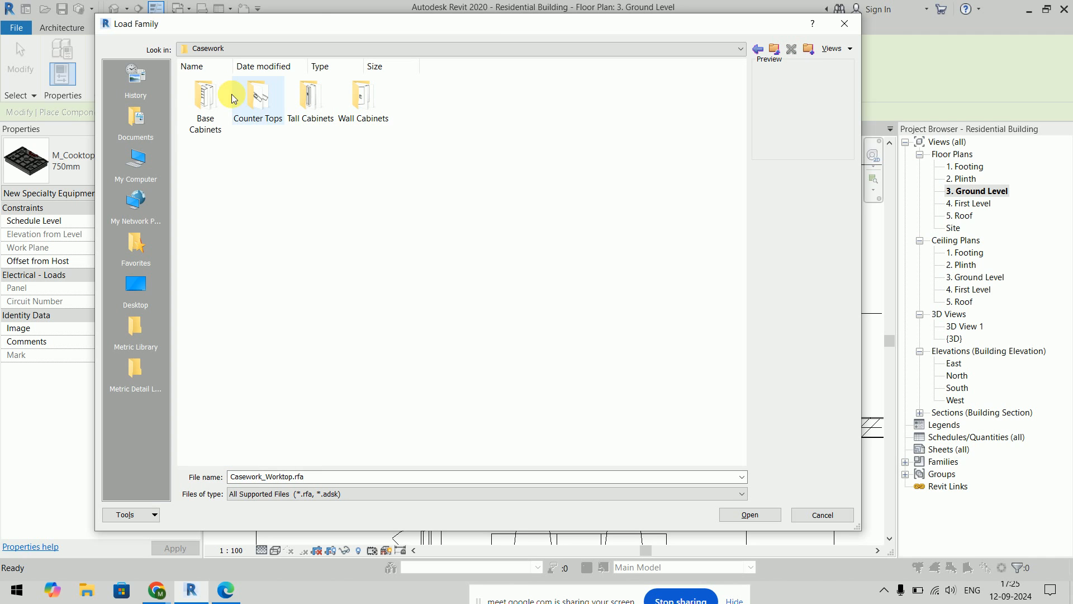
double_click(258, 101)
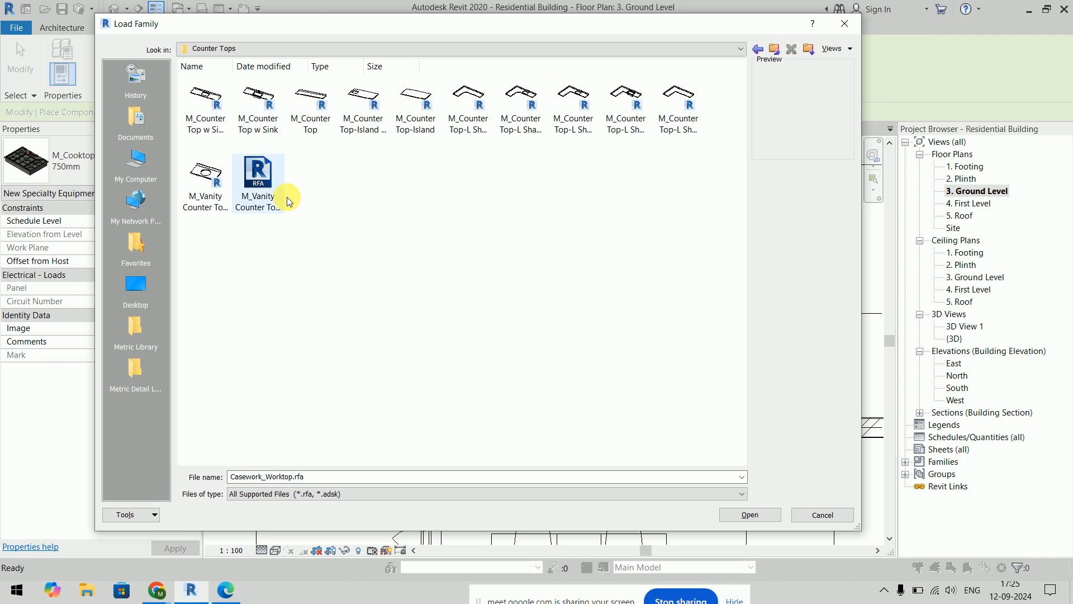
left_click(311, 112)
left_click(739, 516)
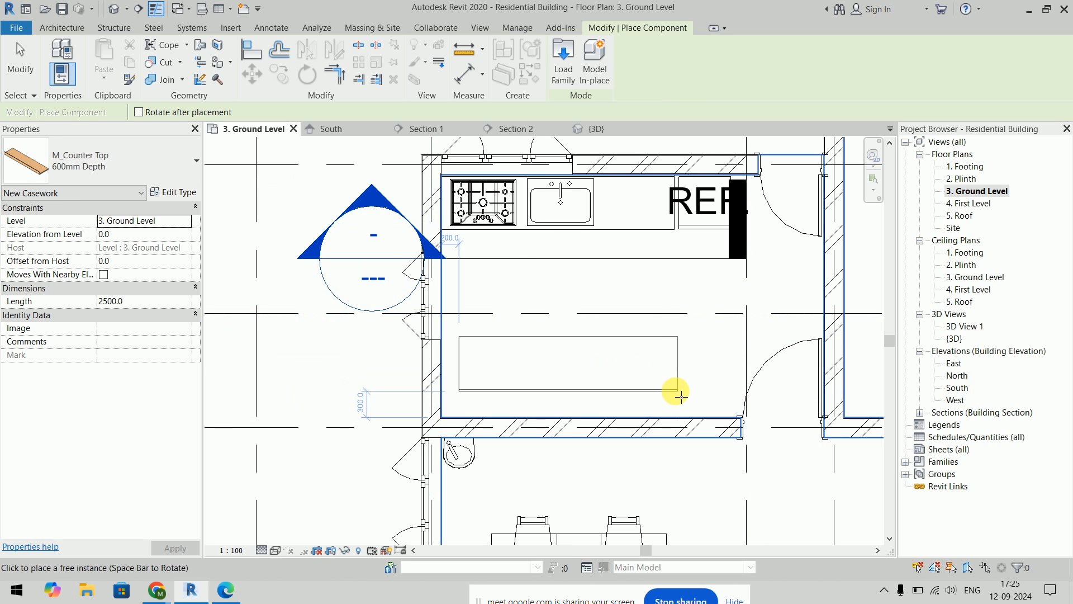
Step: Place the 600mm Depth counter top in the kitchen's lower-left corner, against the wall opposite the sink
left_click(666, 418)
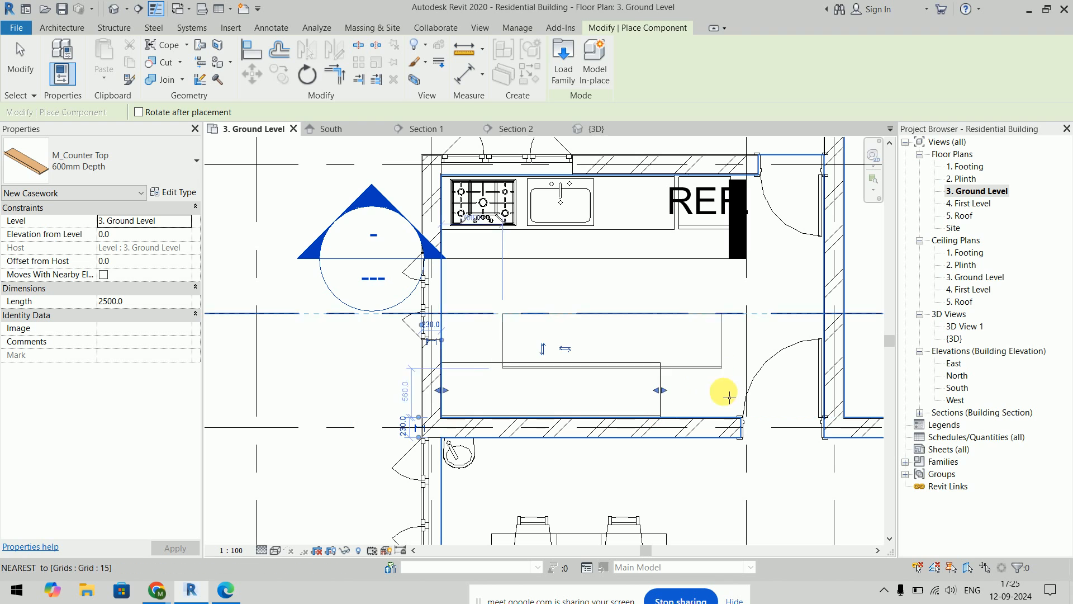
key("Escape")
key("Escape")
scroll(661, 349, "up", 5)
scroll(661, 349, "down", 2)
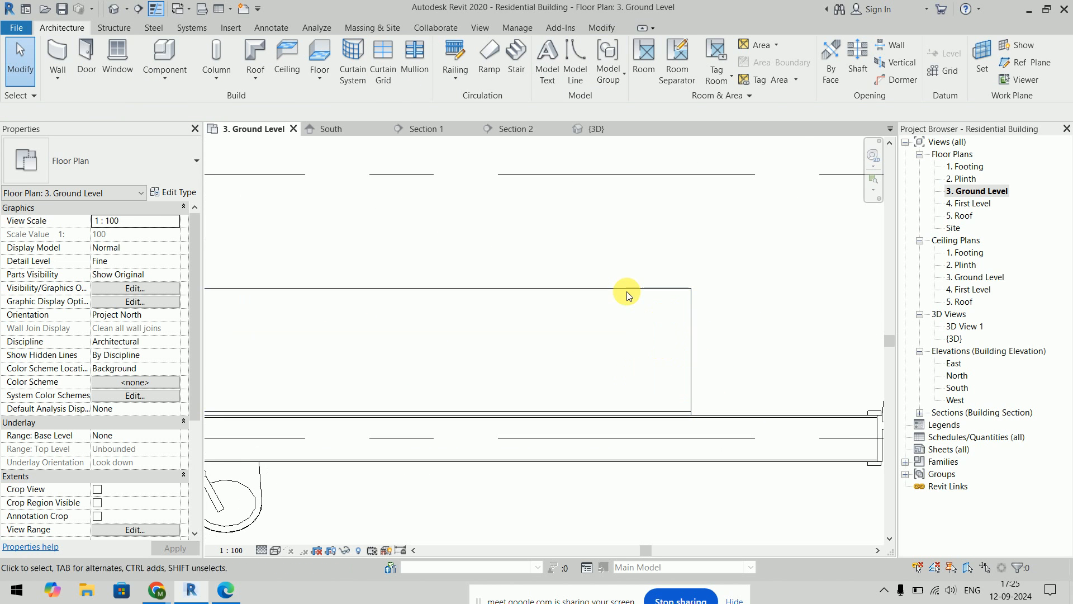
Step: Open the placed counter top's family for editing and show its Ground floor plan
left_click(623, 292)
scroll(615, 280, "down", 2)
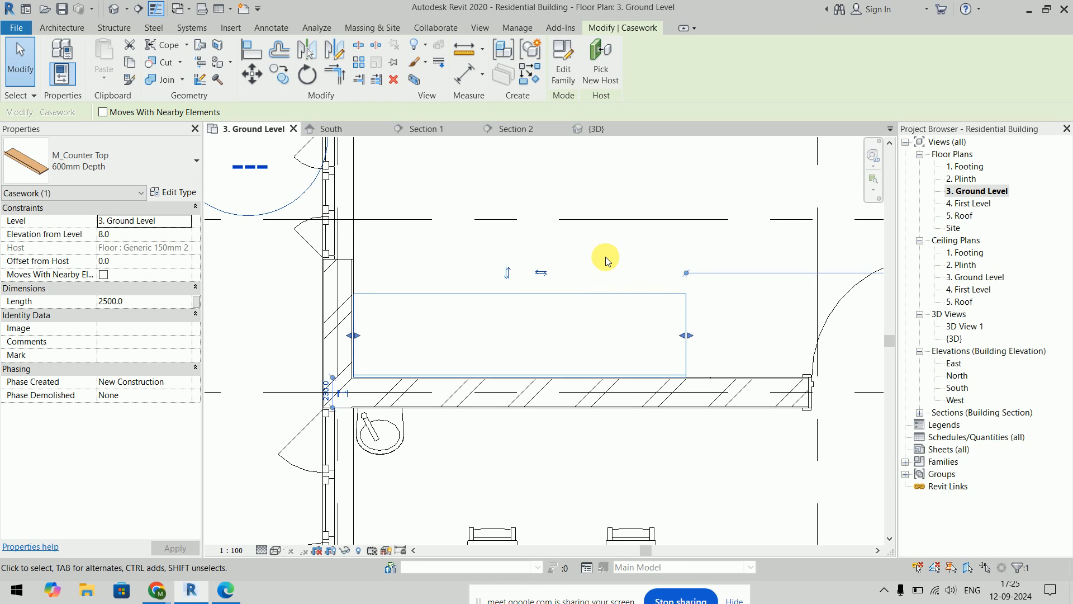
left_click(563, 63)
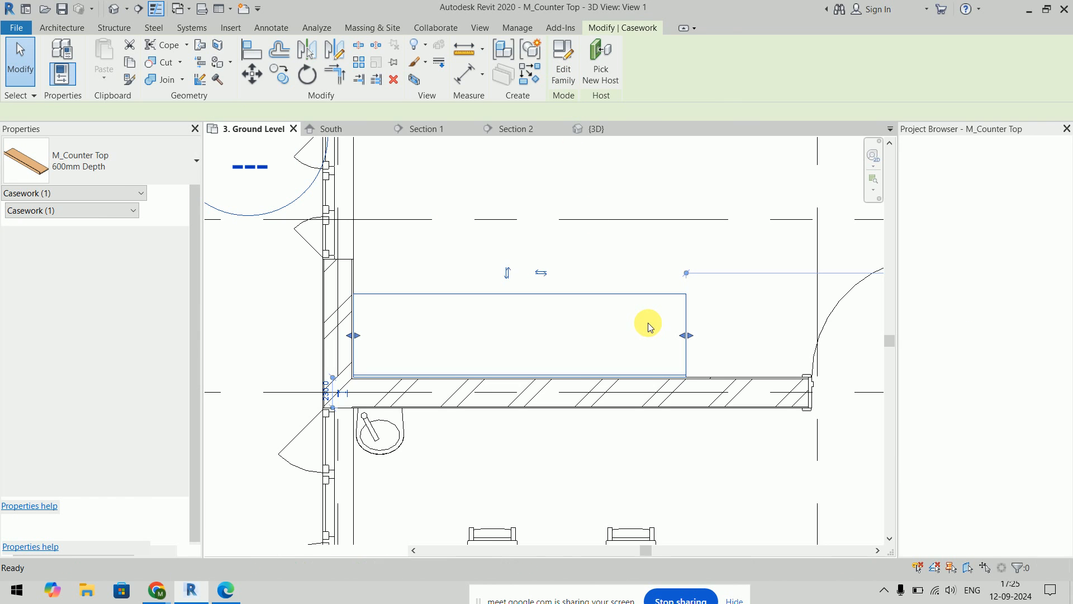
key("Escape")
scroll(630, 348, "down", 2)
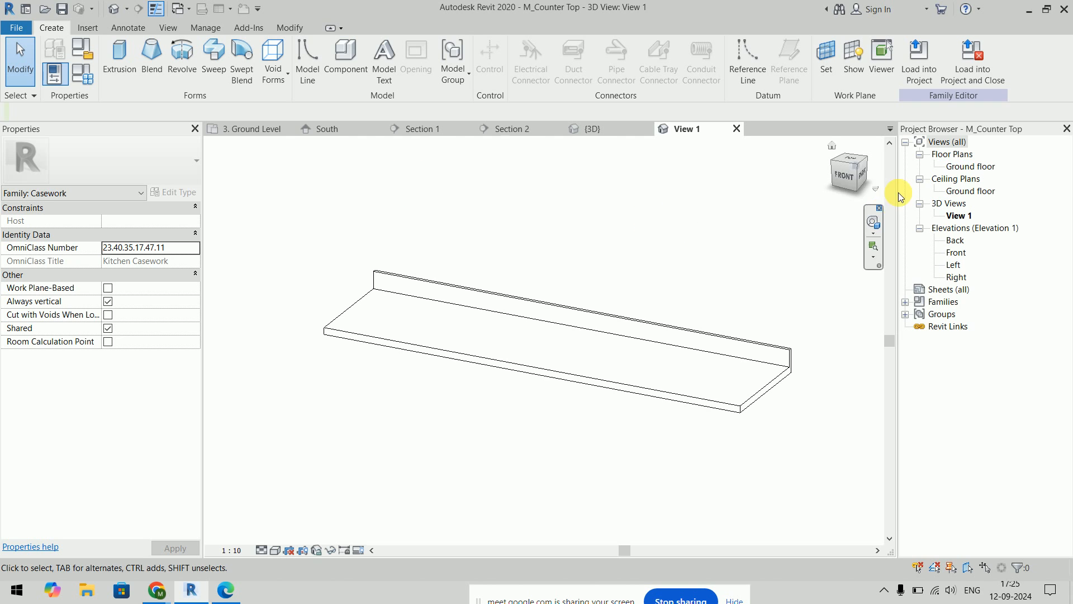
double_click(983, 167)
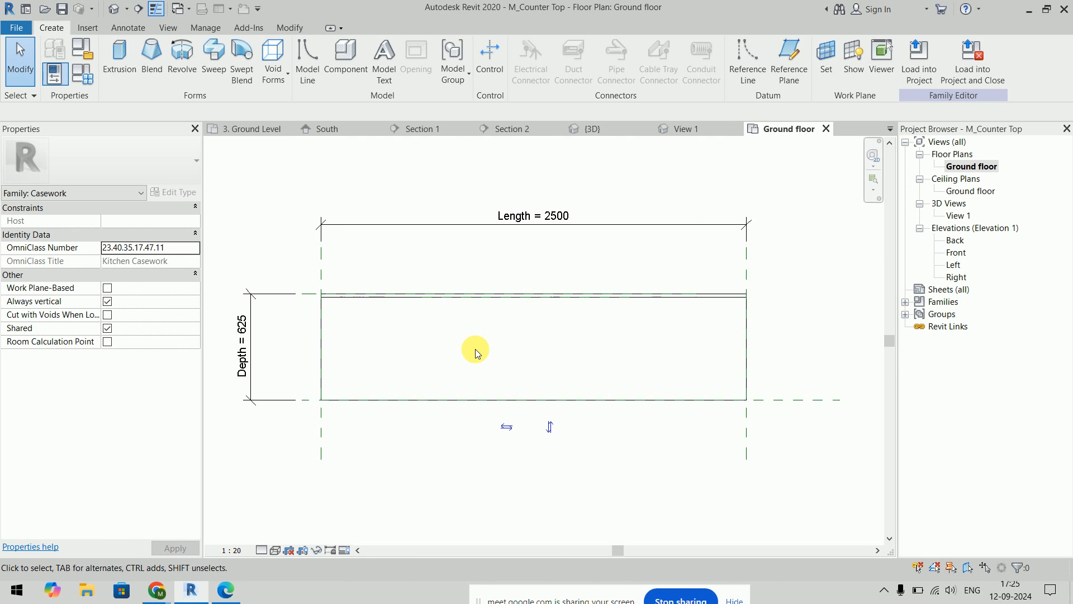
scroll(510, 362, "down", 3)
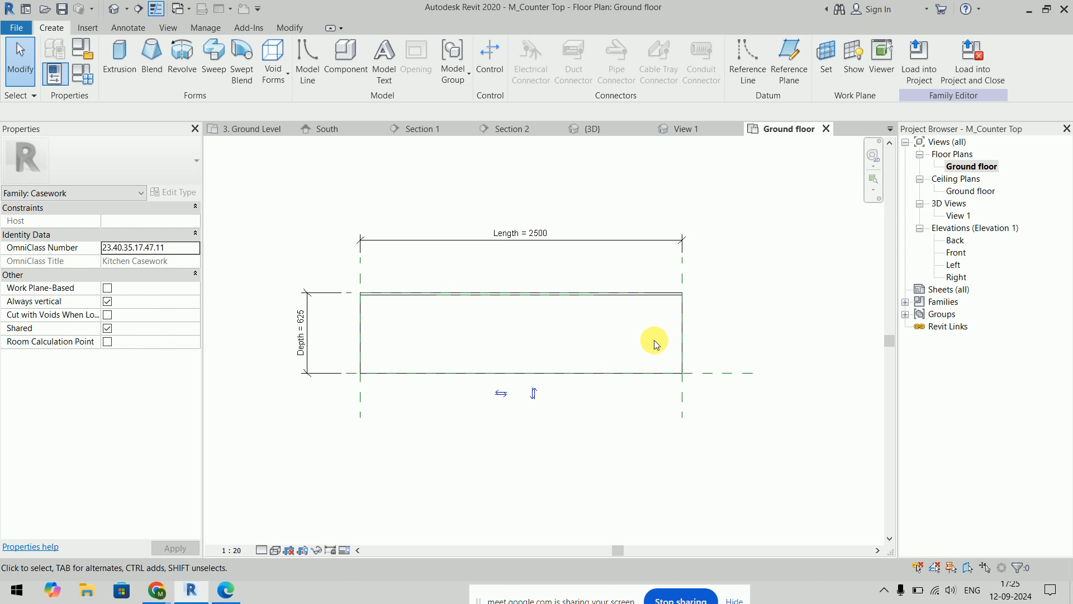
Step: Extend the masking region's boundary at the front right with a 250 mm line at 45° and a horizontal line about 473 mm long to the right reference plane
left_click(662, 294)
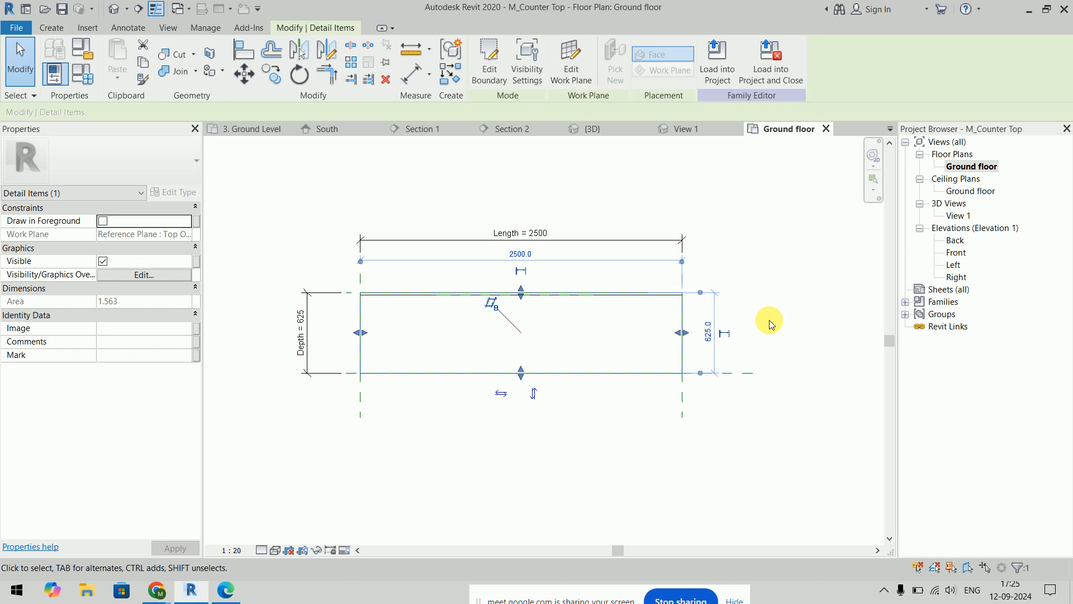
left_click(489, 63)
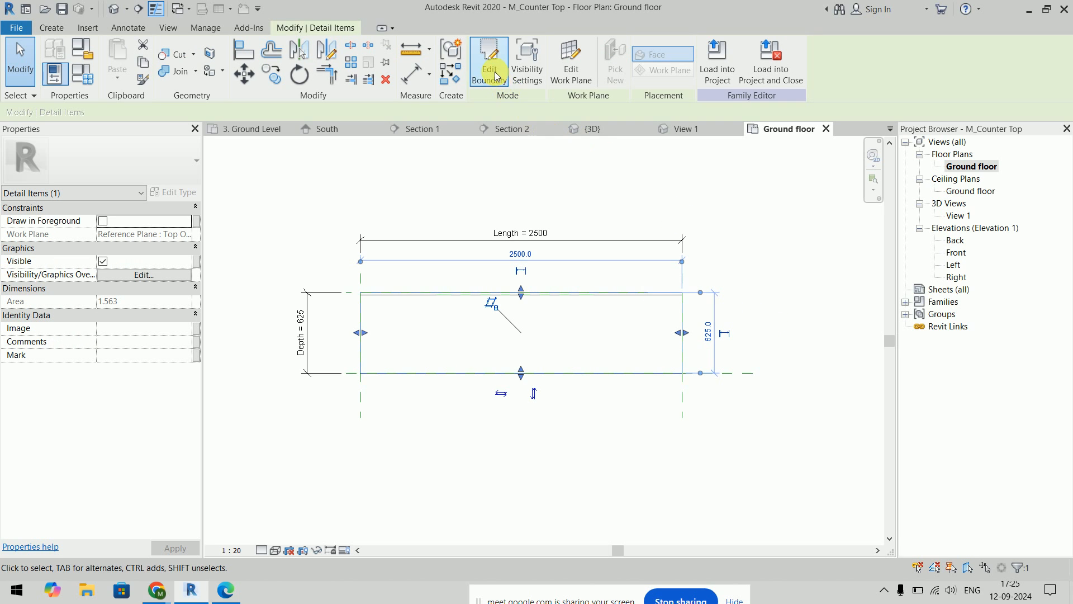
scroll(704, 461, "up", 2)
middle_click_drag(685, 415, 723, 433)
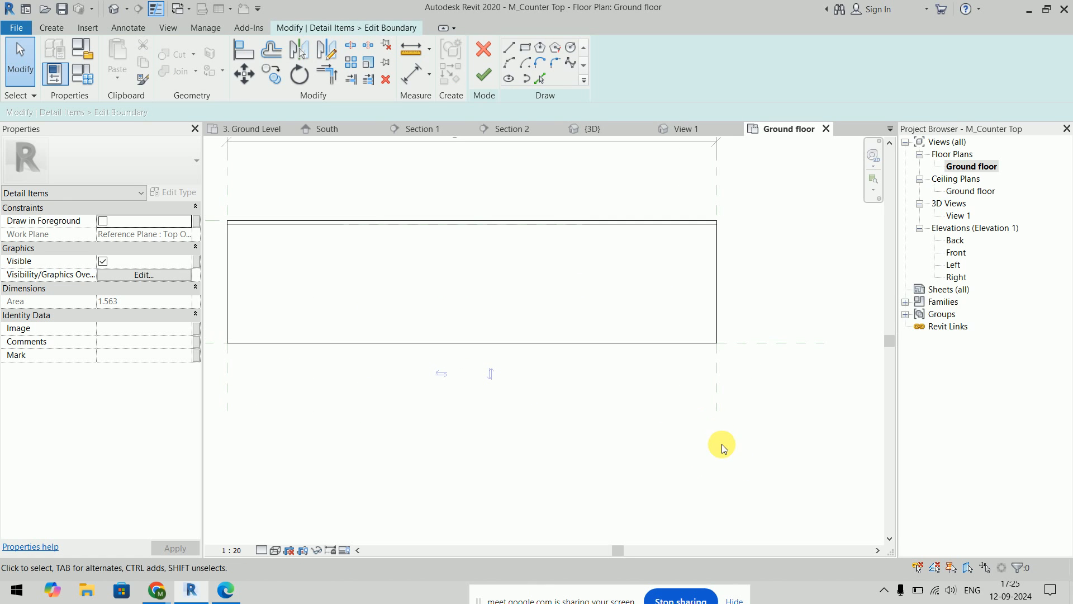
left_click(510, 51)
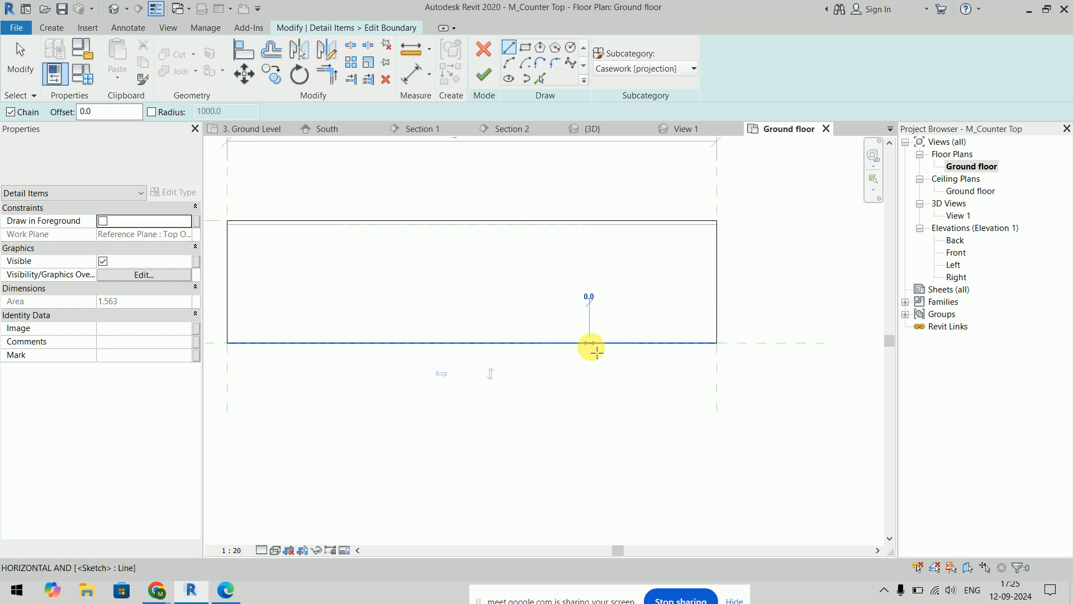
left_click(592, 344)
left_click(624, 378)
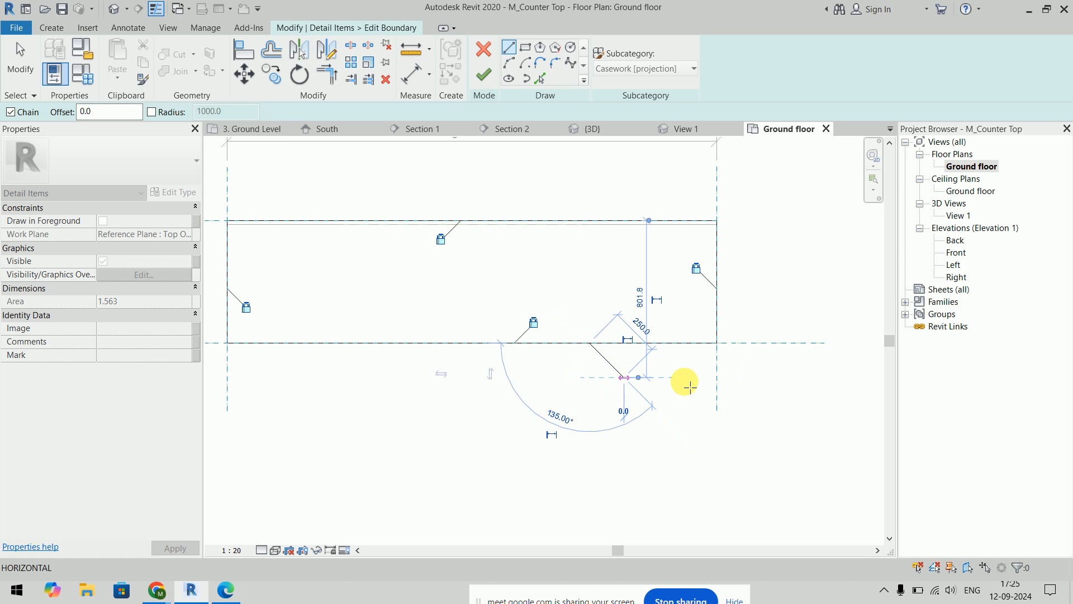
left_click(718, 378)
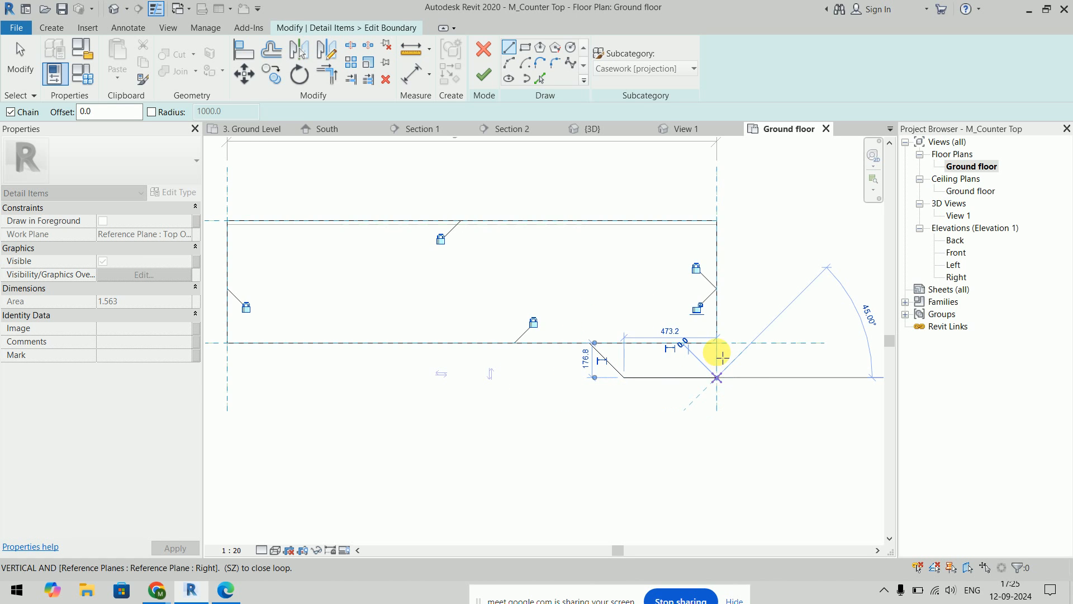
key("Escape")
key("Escape")
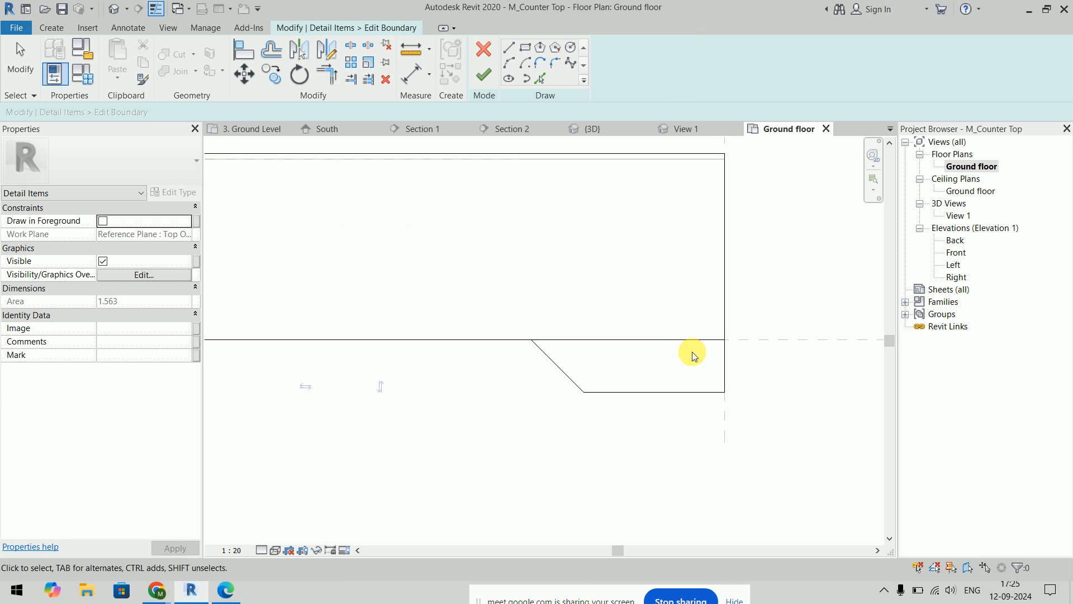
Step: Trim the masking region's front edge to the new diagonal line and finish the boundary
scroll(693, 355, "up", 2)
key("t")
key("r")
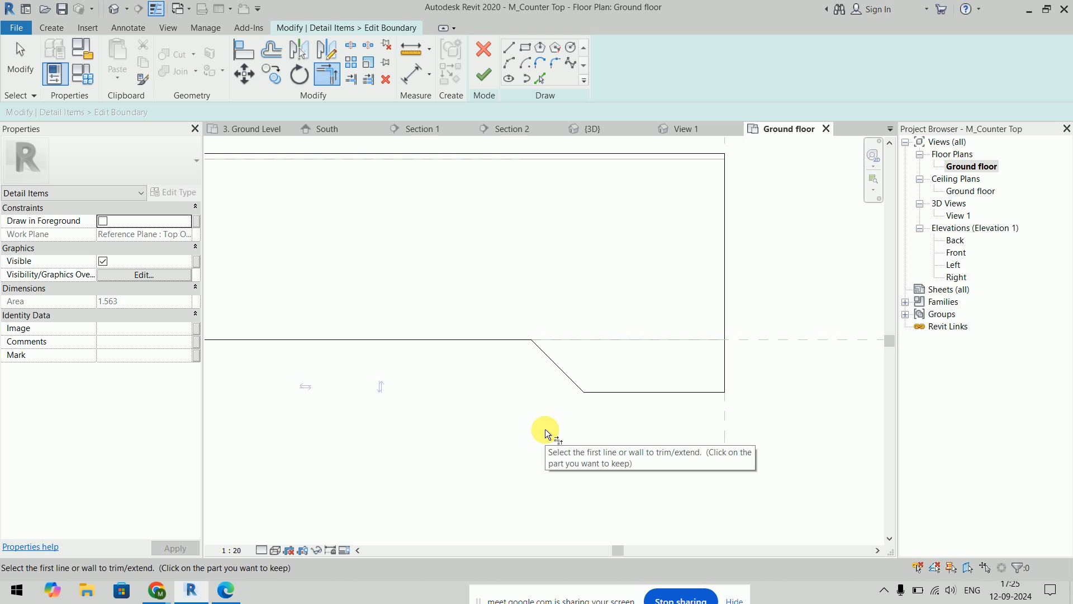
left_click(484, 74)
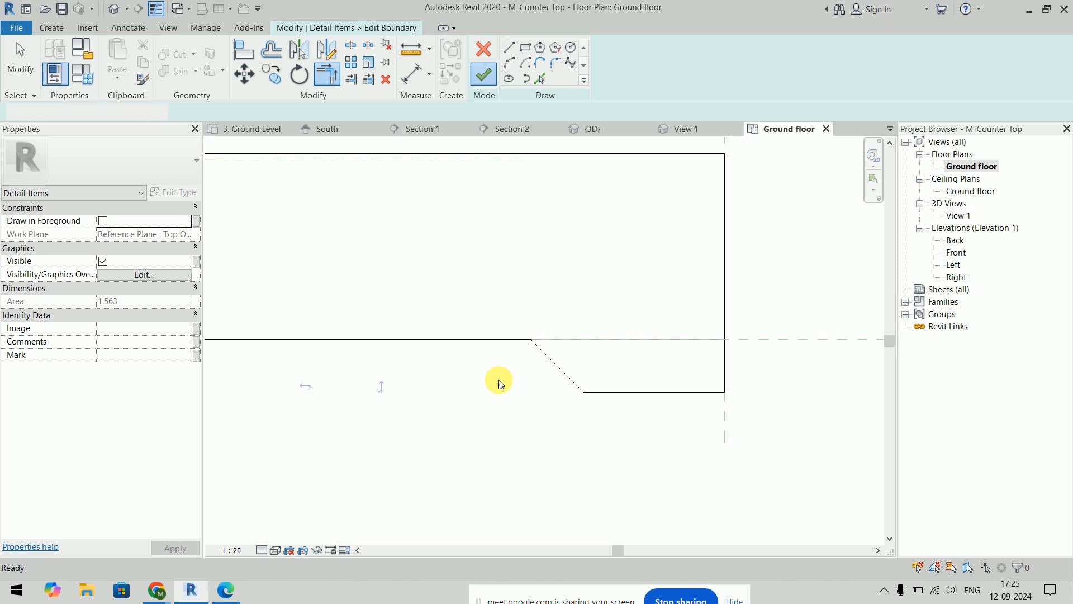
left_click(519, 453)
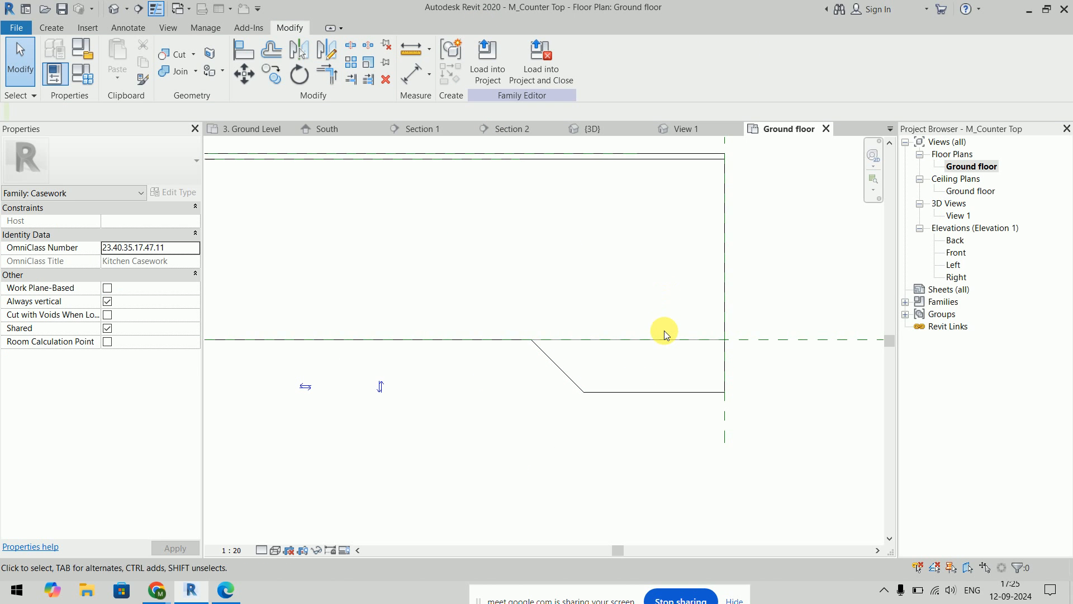
Step: Edit the counter top extrusion's sketch, adding a 250 mm line at 45° and a horizontal line about 473 mm long along the masking region's projection
left_click(665, 338)
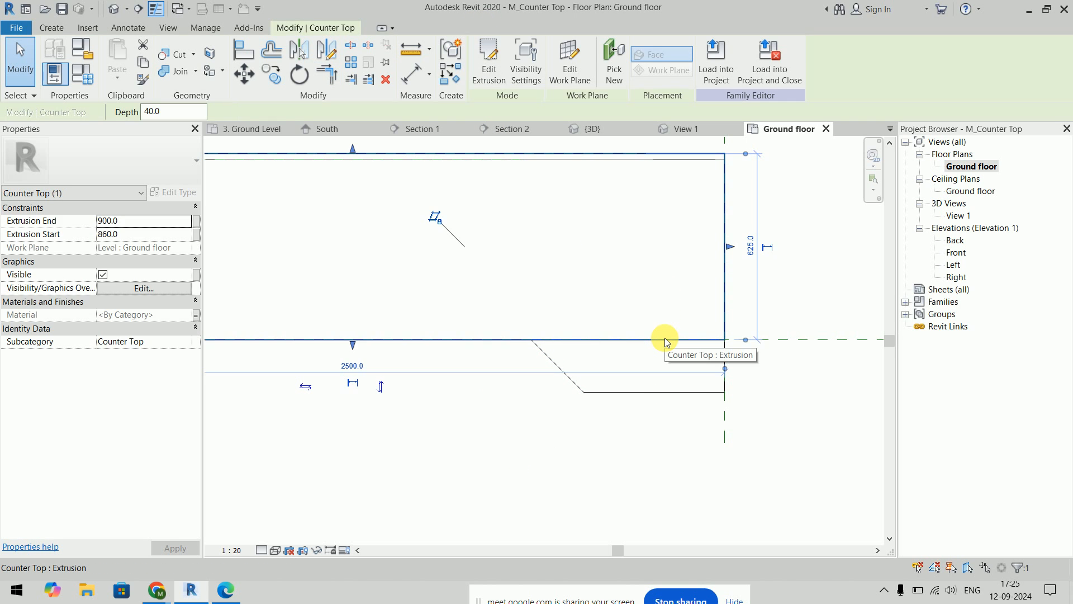
left_click(510, 79)
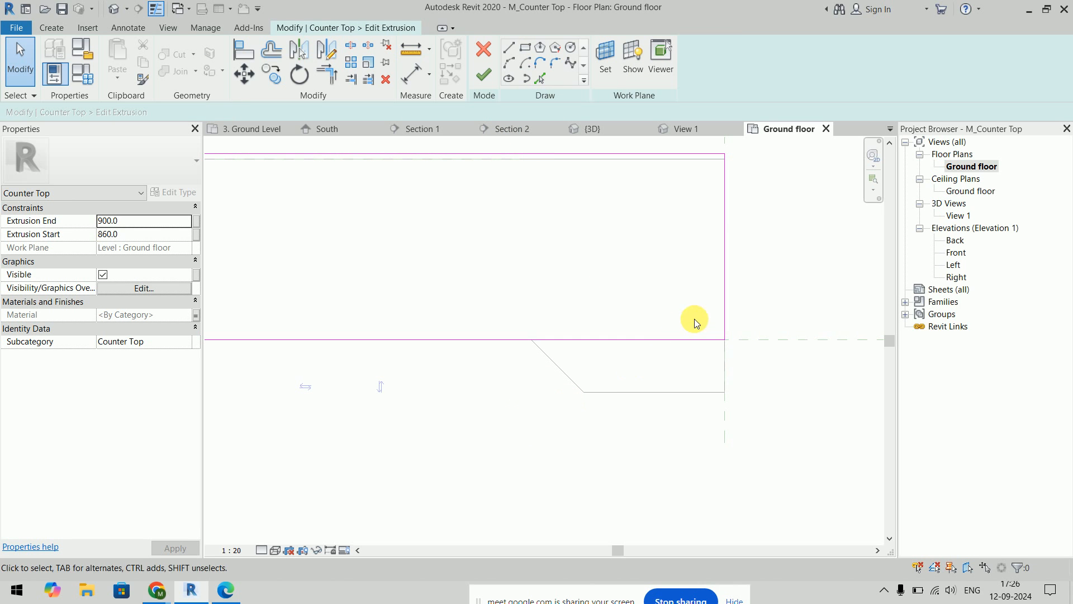
left_click(508, 48)
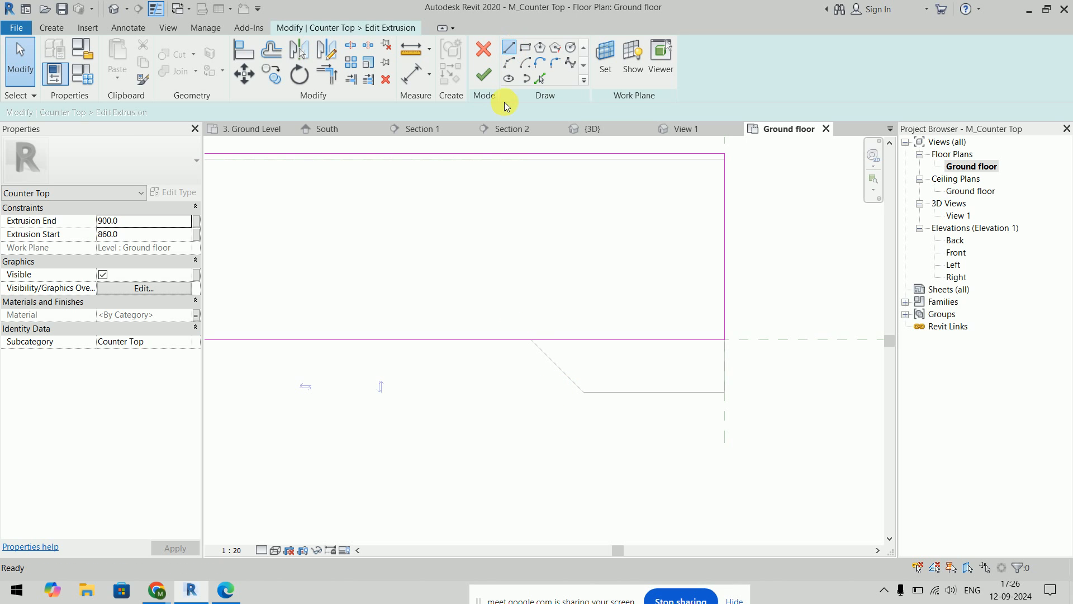
left_click(532, 339)
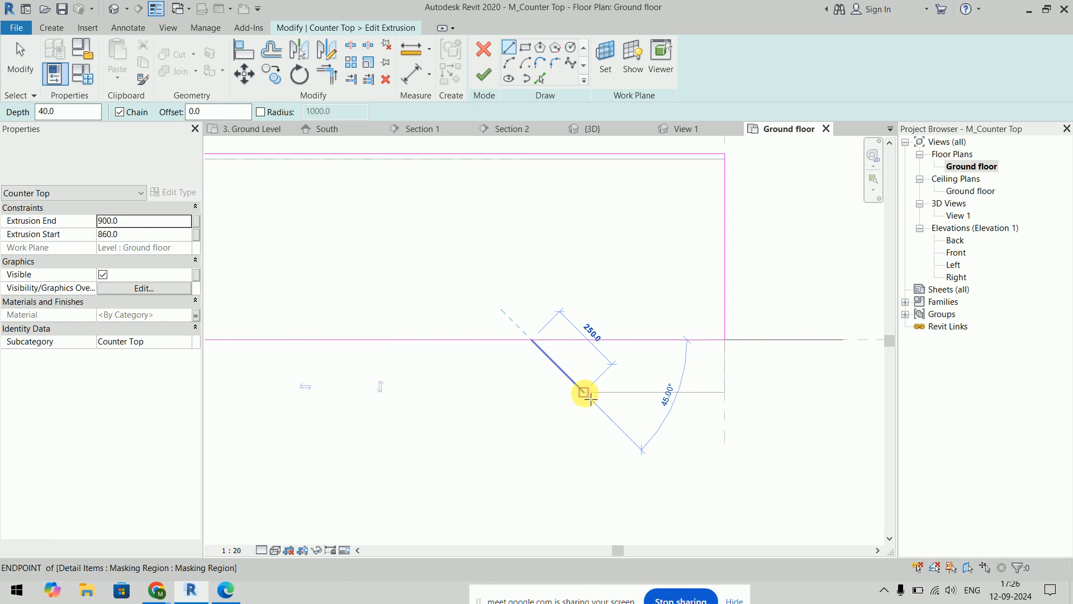
left_click(584, 391)
left_click(725, 392)
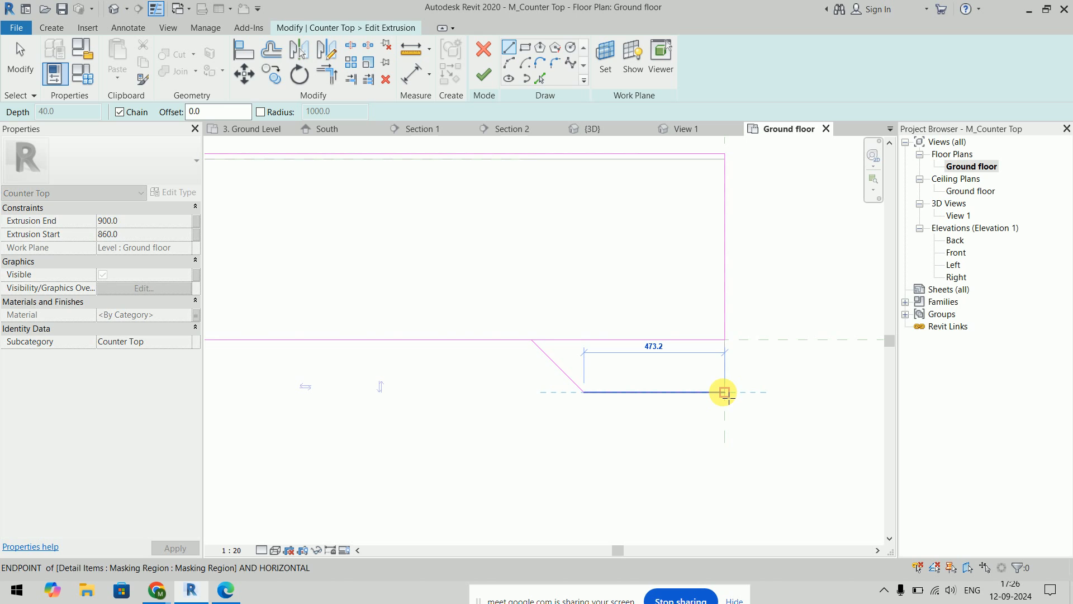
key("Escape")
key("Escape")
Step: Trim the extrusion sketch's front and right edges to the new projection lines and finish the sketch
key("t")
key("r")
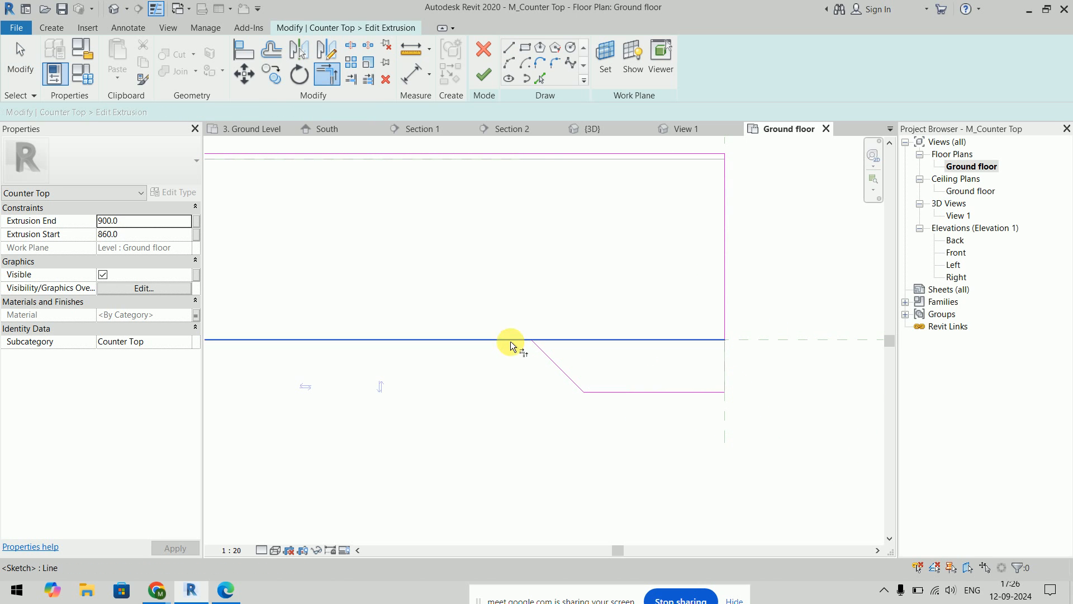
left_click(556, 370)
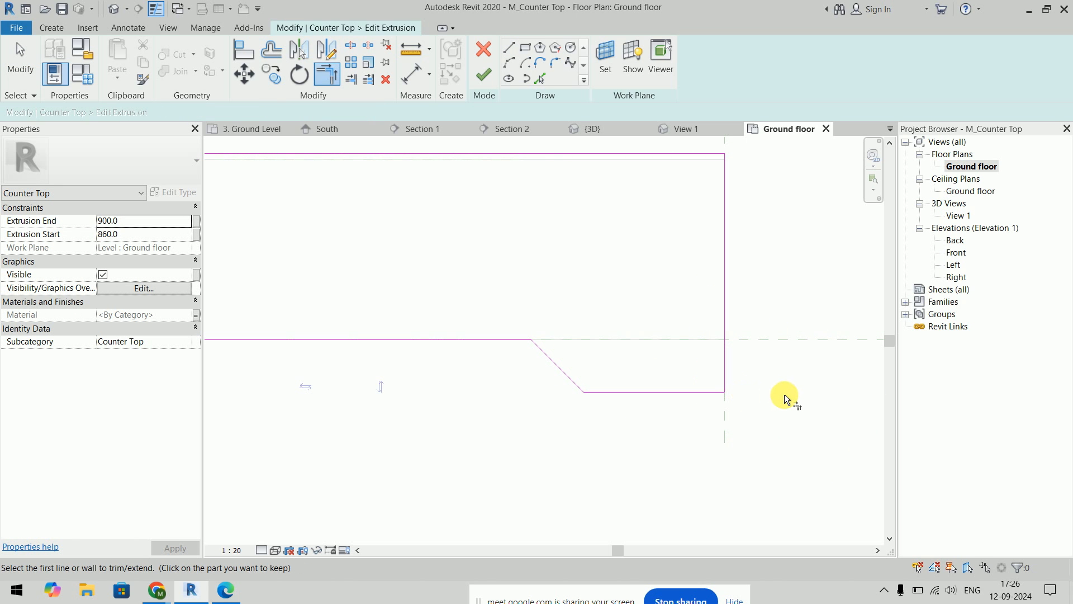
left_click(484, 74)
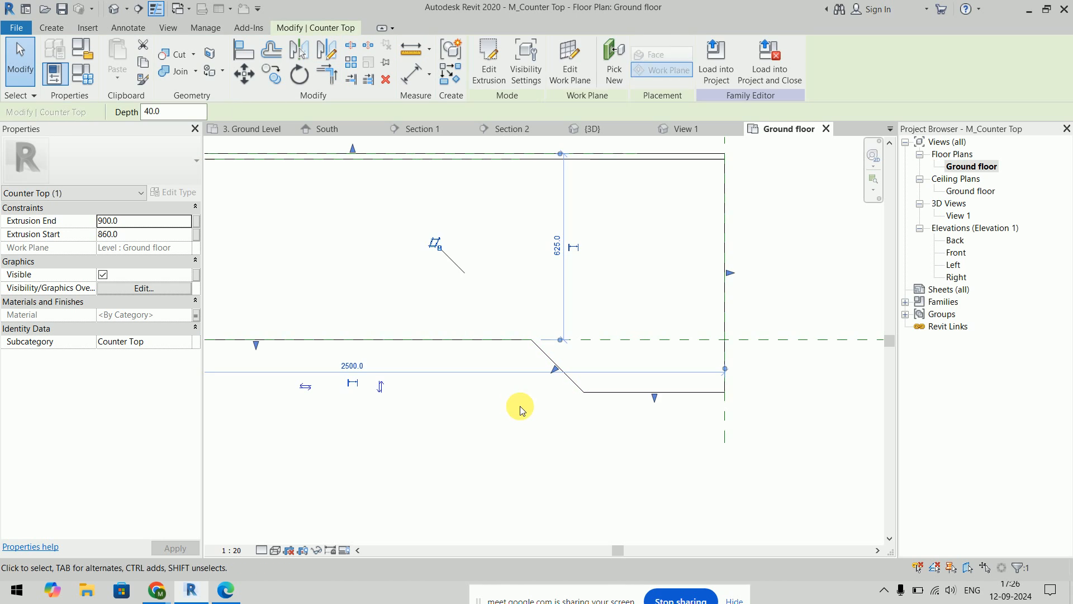
scroll(527, 448, "down", 2)
middle_click_drag(526, 449, 641, 426)
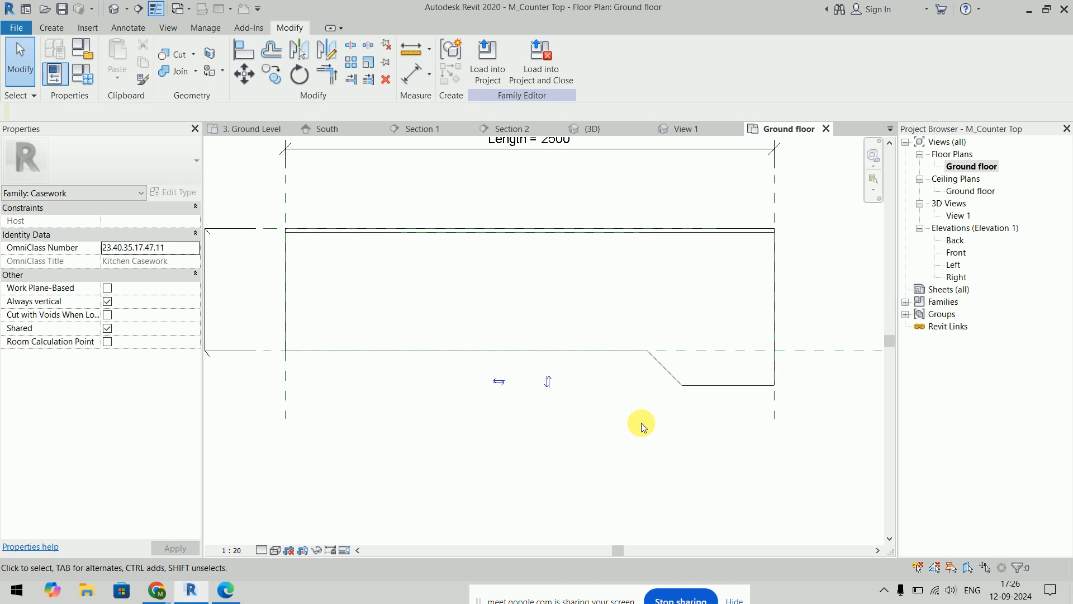
Step: Load the edited counter top family into the Residential Building project and close the family
left_click(540, 62)
left_click(568, 302)
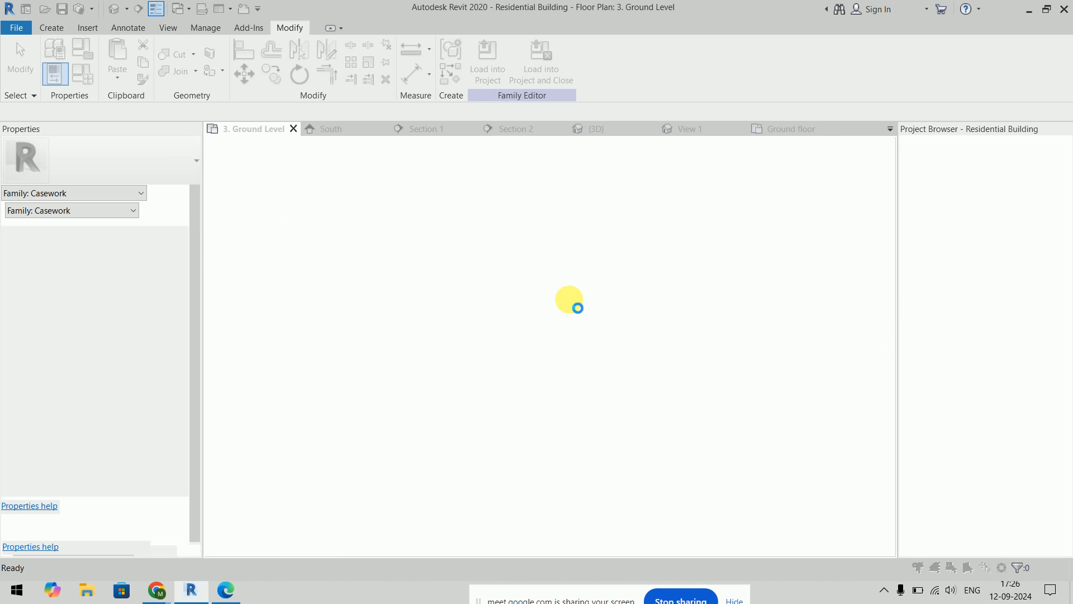
left_click(541, 284)
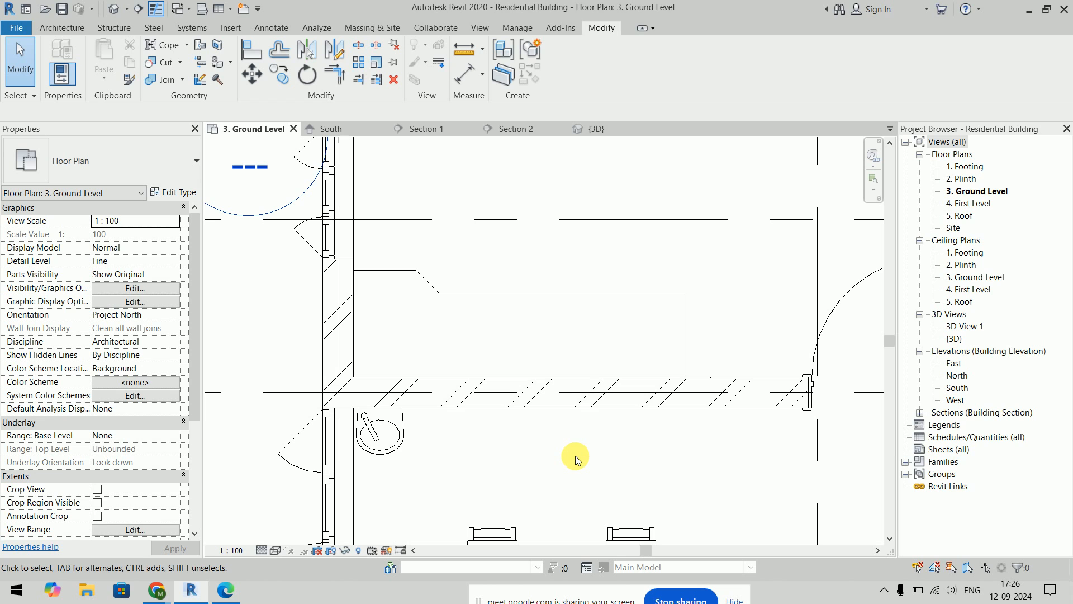
Step: Flip the kitchen's Section 1 so that it looks toward the reshaped counter on the opposite wall
scroll(581, 461, "down", 3)
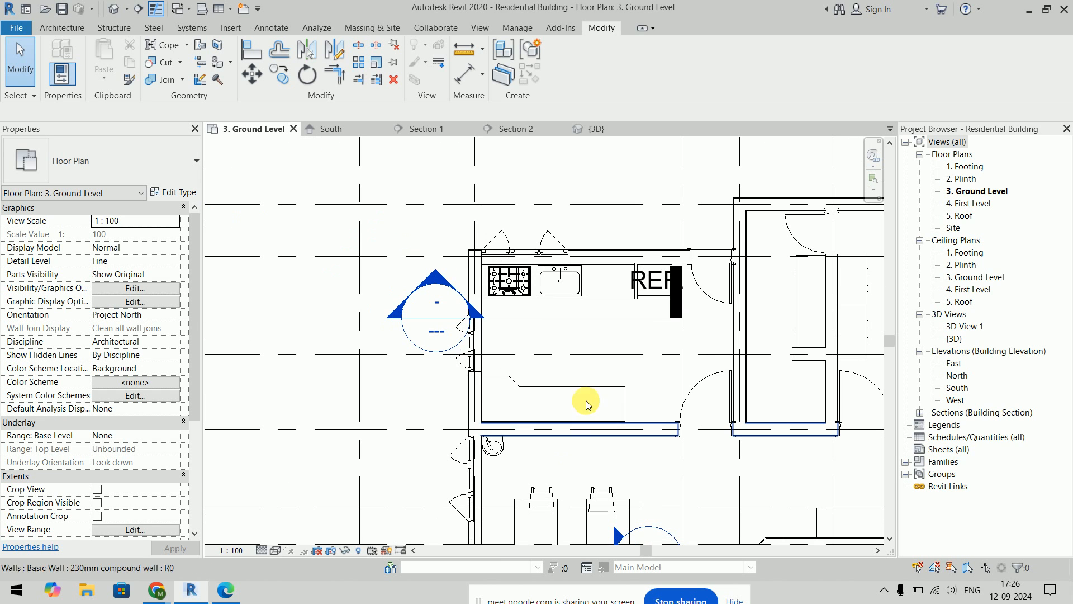
left_click(573, 319)
left_click(513, 377)
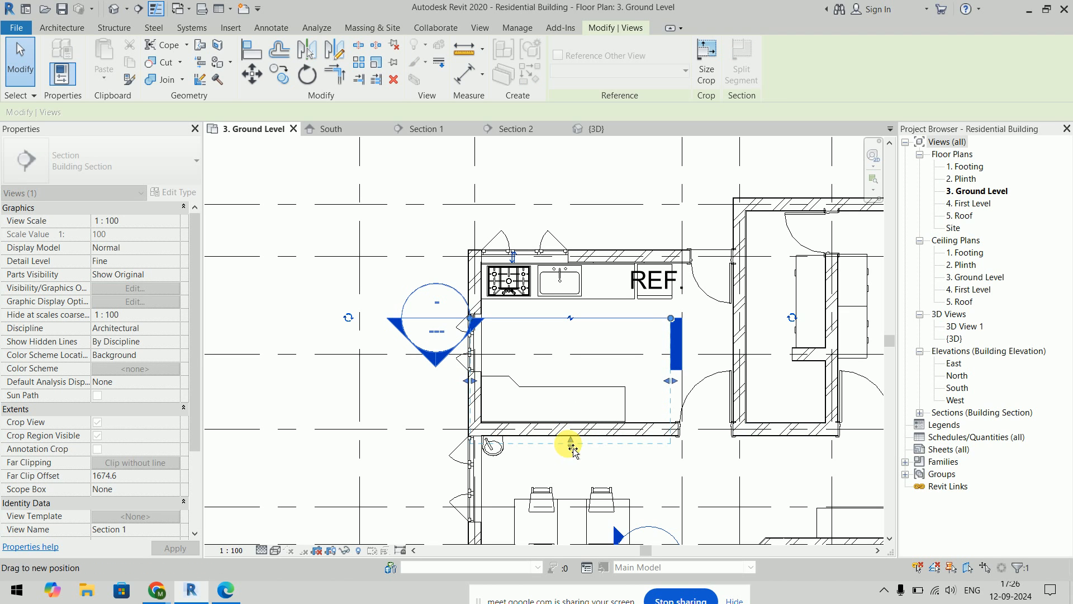
left_click(387, 456)
Step: Check the workbook's kitchen plan, start loading a component family and open the Casework library's Wall Cabinets folder
left_click(227, 594)
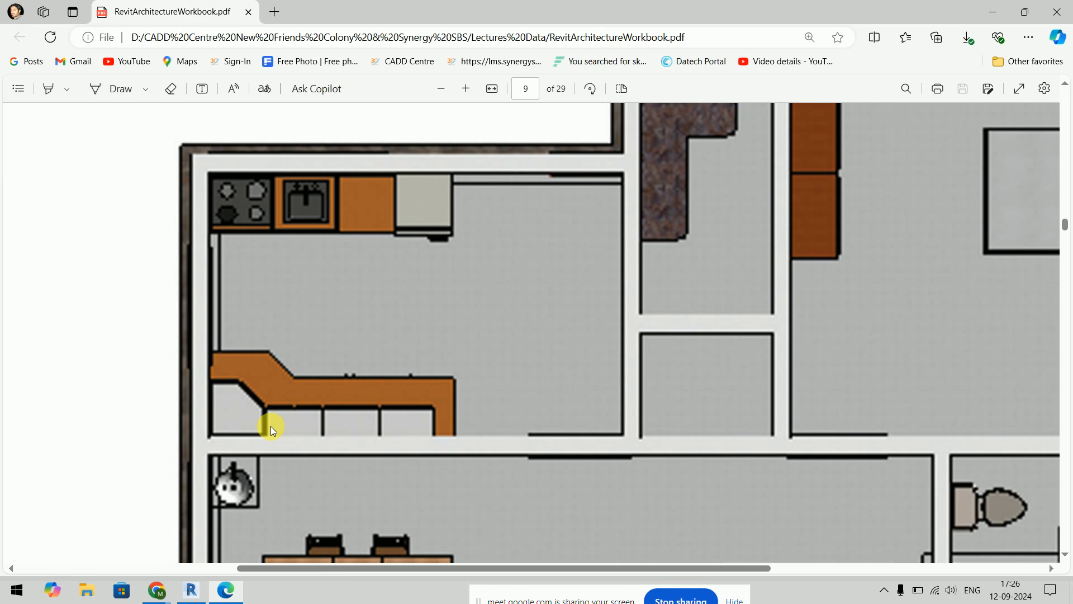
key("alt+Tab")
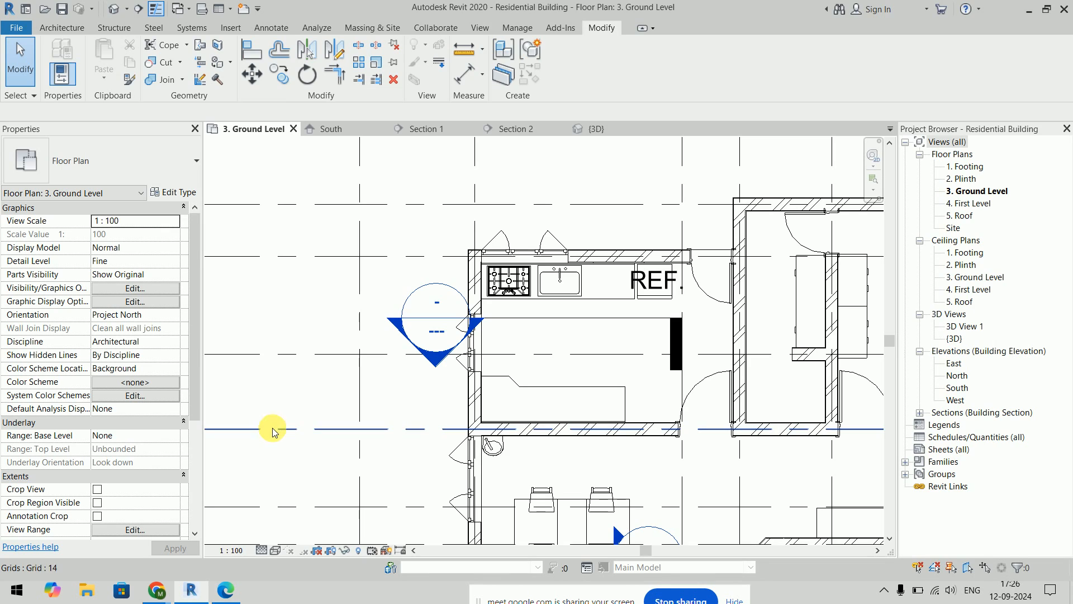
left_click(71, 26)
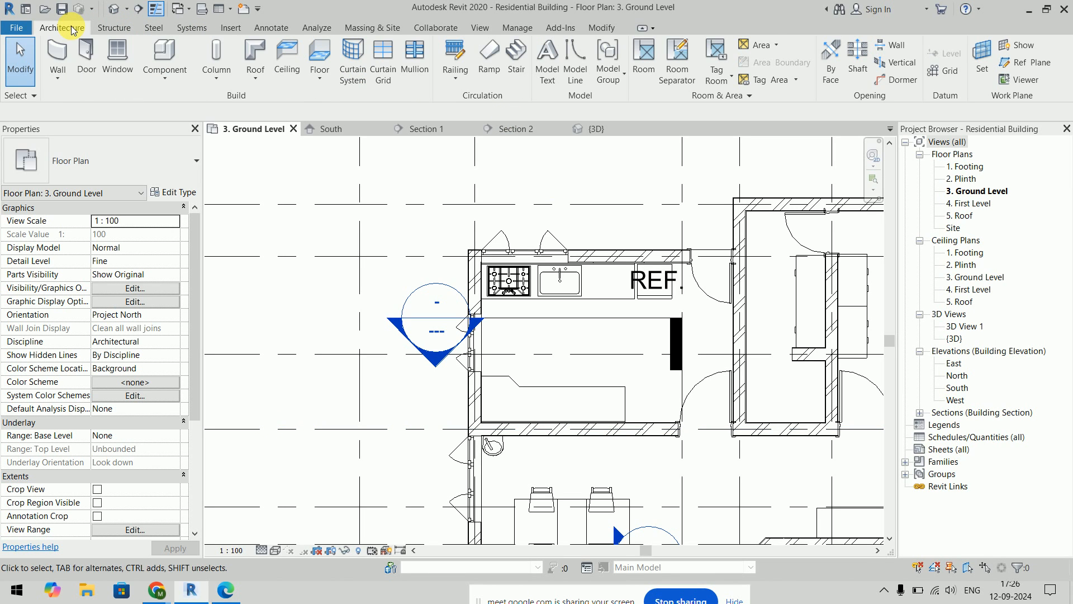
left_click(167, 50)
left_click(564, 71)
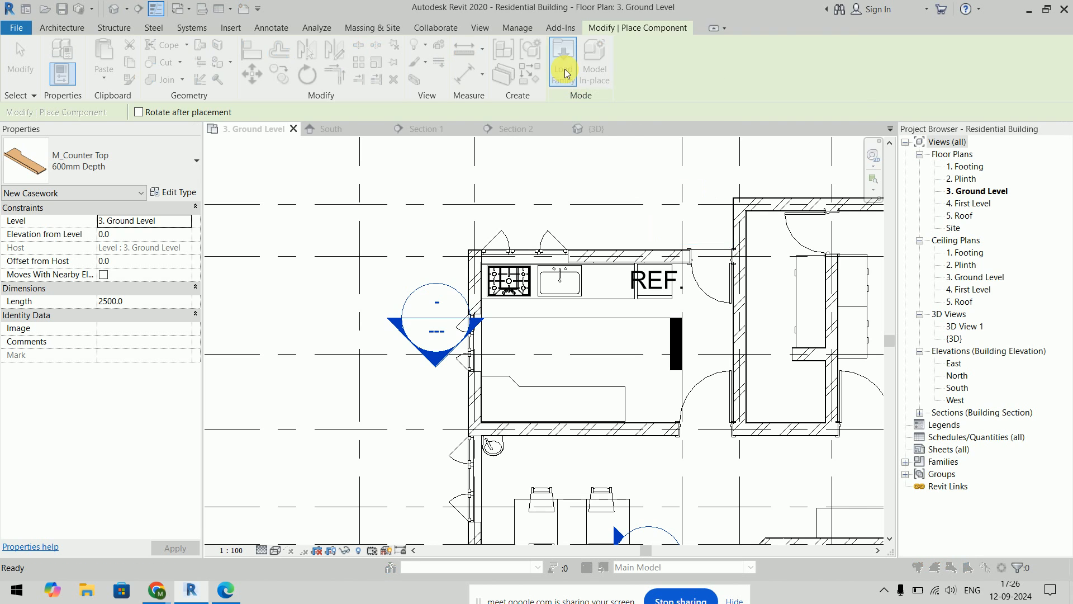
left_click(775, 49)
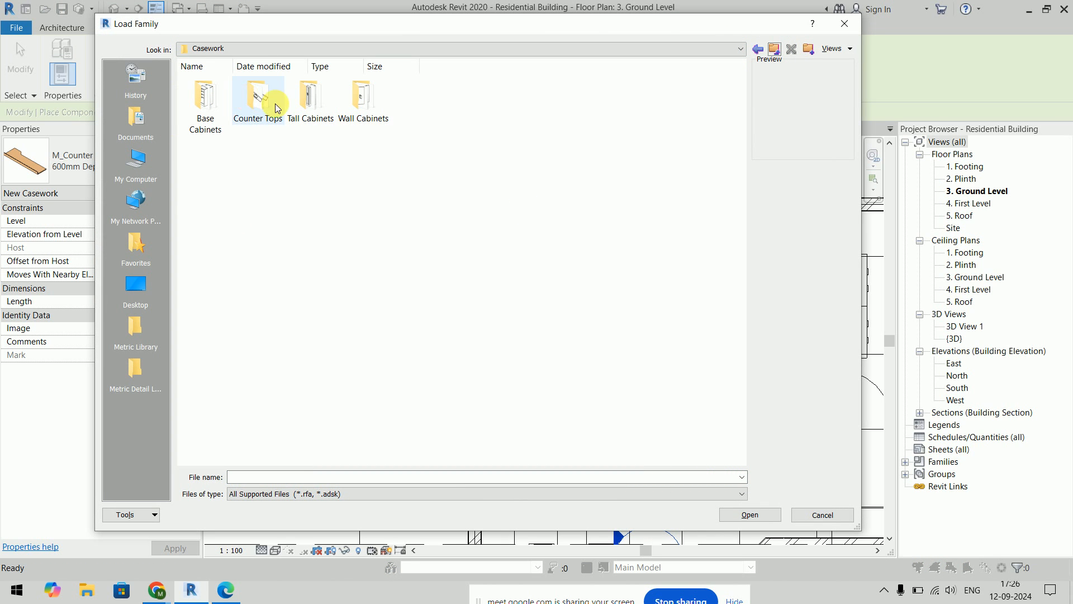
double_click(368, 118)
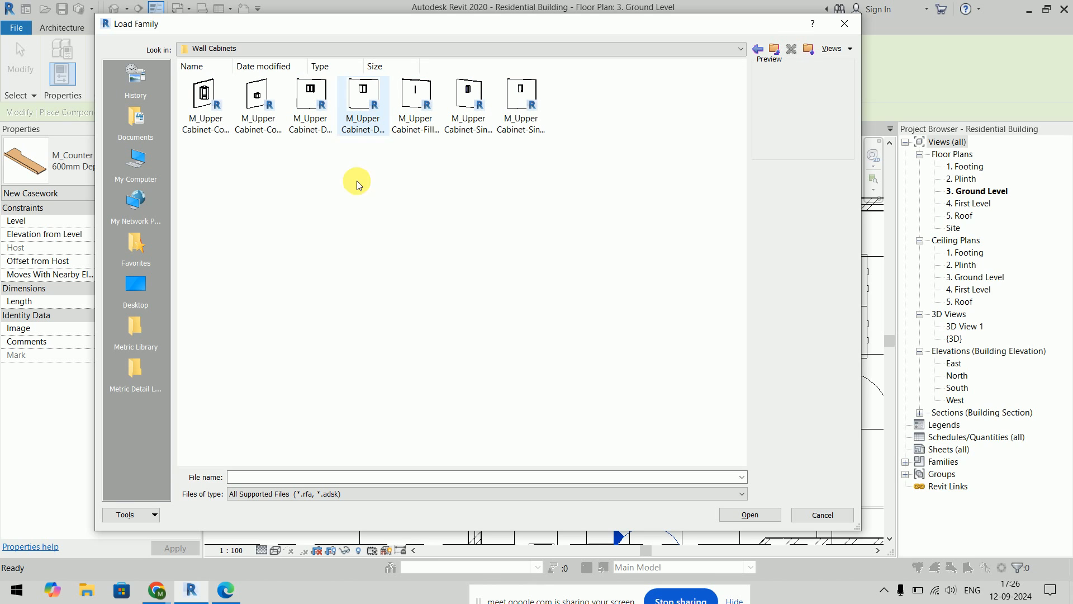
Step: Show the wall cabinet families as extra large icons and load M_Upper Cabinet-Corner Unit Tall 1-Wall
right_click(336, 200)
mouse_move(366, 210)
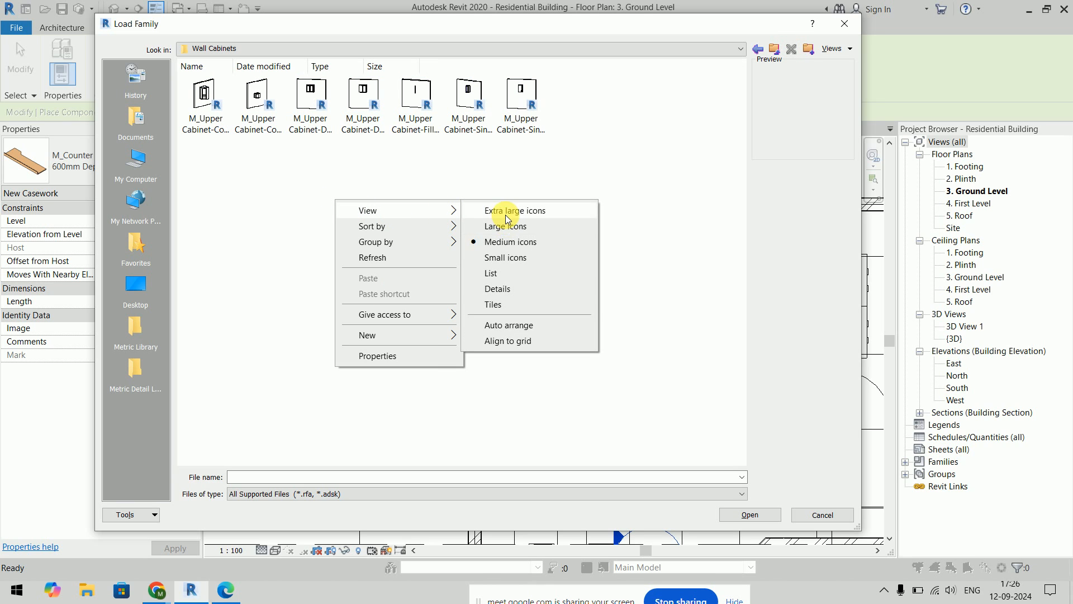
left_click(505, 211)
left_click(254, 212)
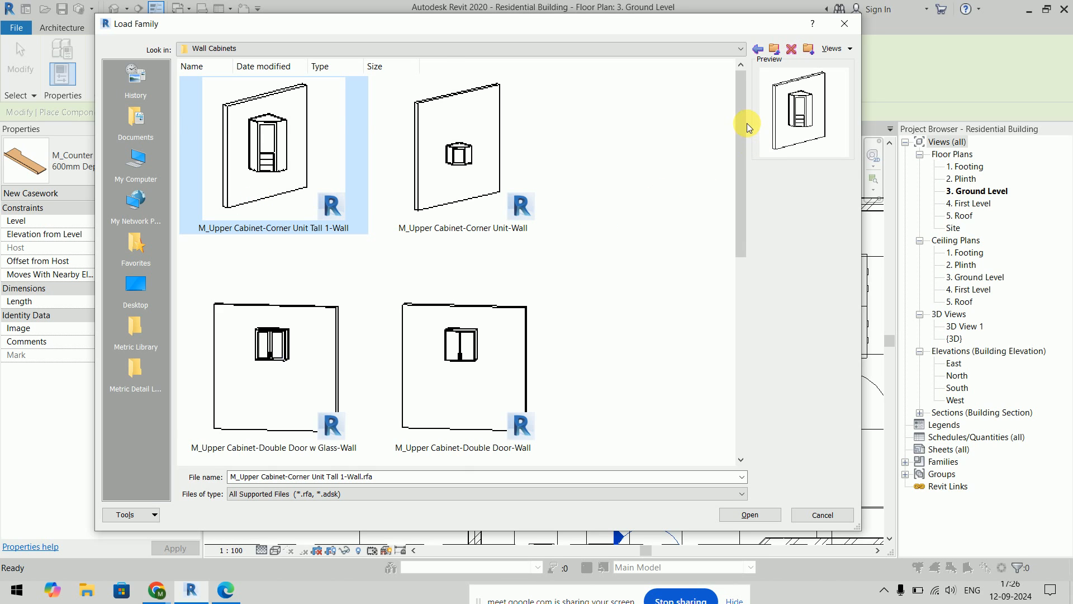
left_click_drag(742, 134, 735, 340)
left_click(749, 514)
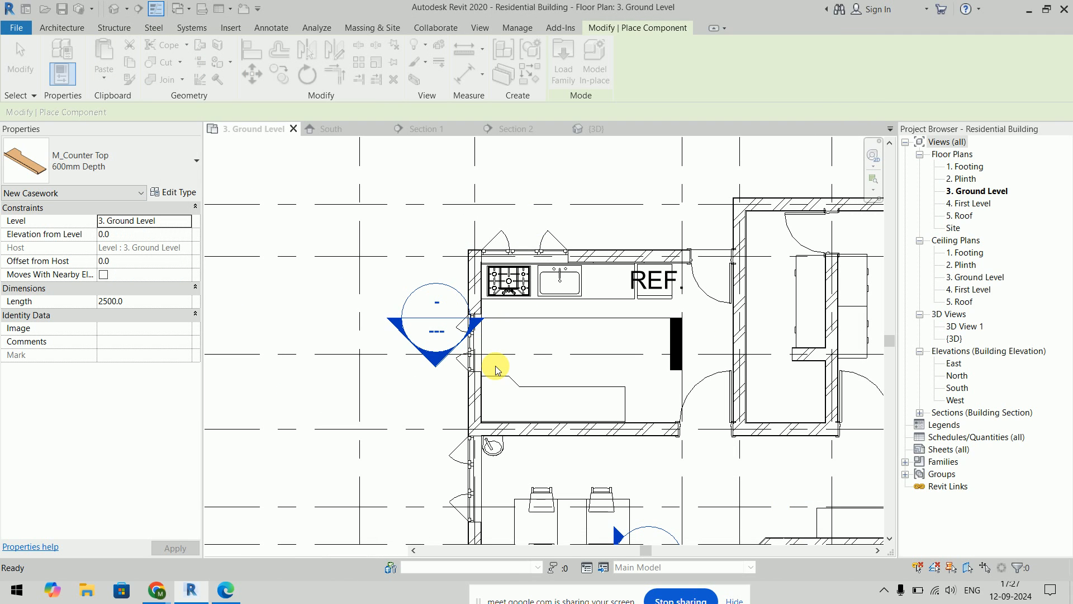
Step: Place the 300mm tall corner cabinet on the wall in the kitchen's lower-left corner, over the reshaped counter
scroll(497, 430, "up", 4)
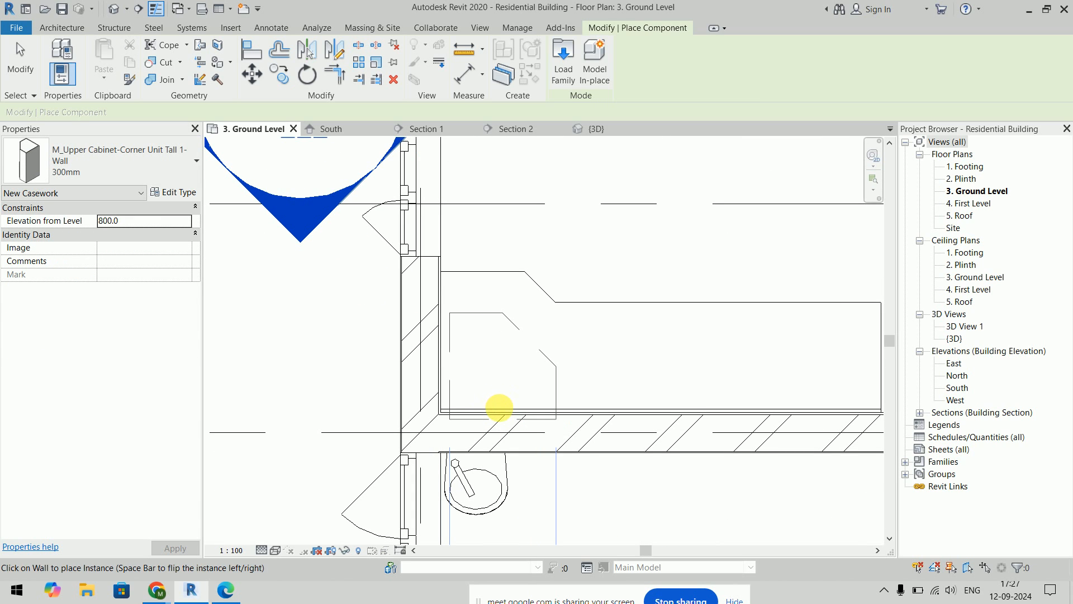
left_click(495, 409)
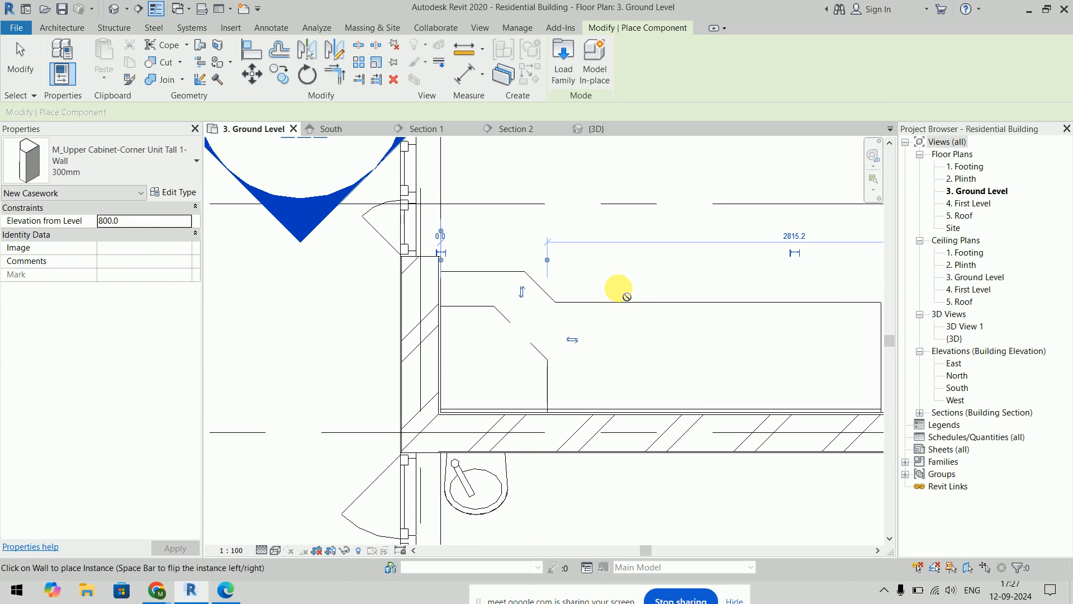
key("Escape")
key("Escape")
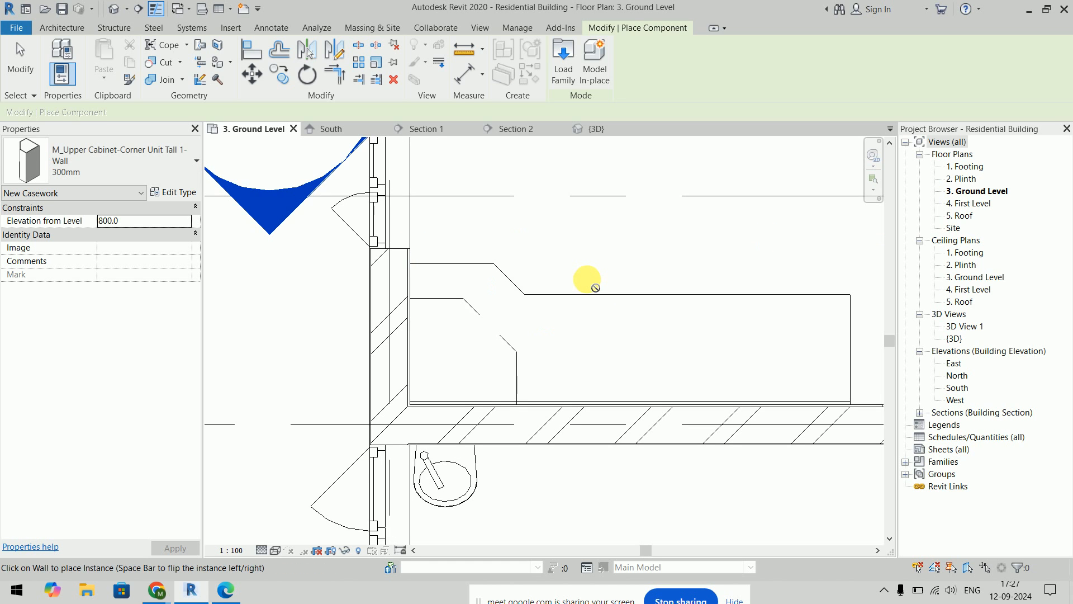
scroll(587, 280, "down", 2)
middle_click_drag(587, 280, 536, 315)
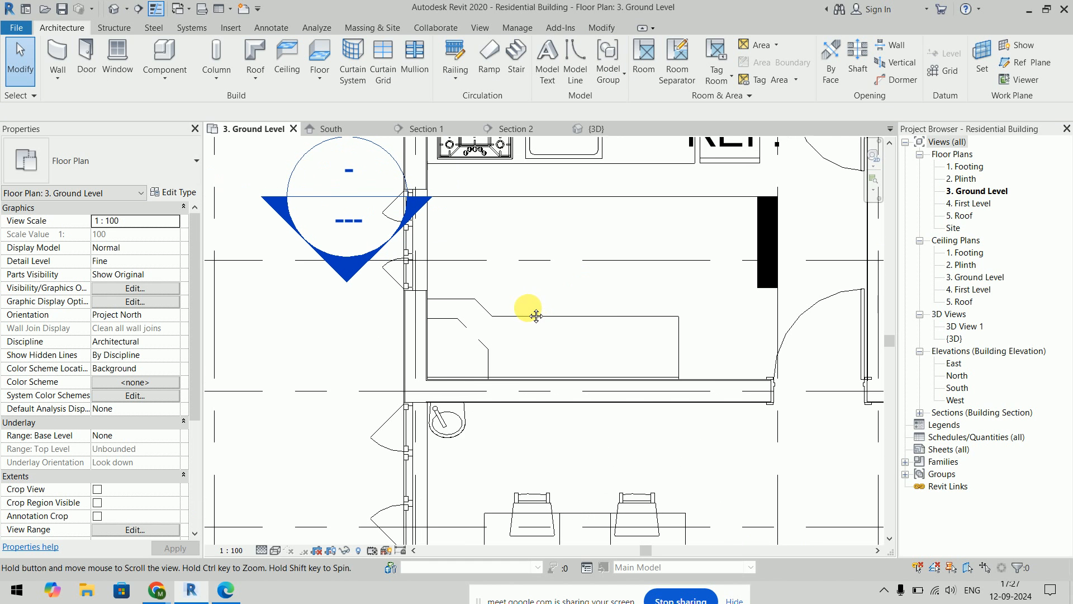
Step: Check the workbook's cabinet layout and load the M_Upper Cabinet-Double Door-Wall family
left_click(164, 54)
left_click(563, 59)
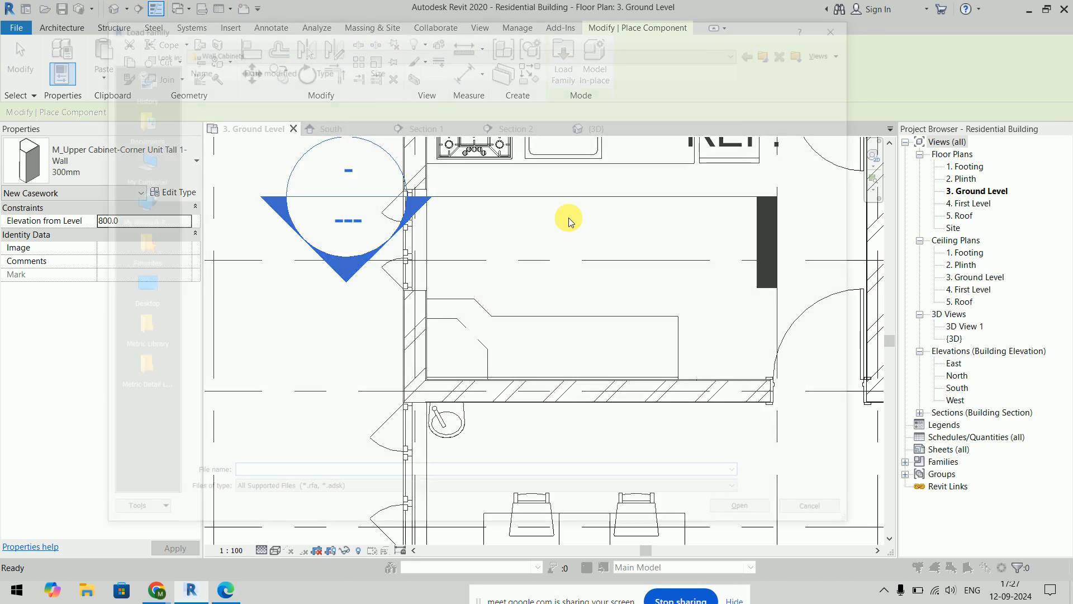
key("alt+Tab")
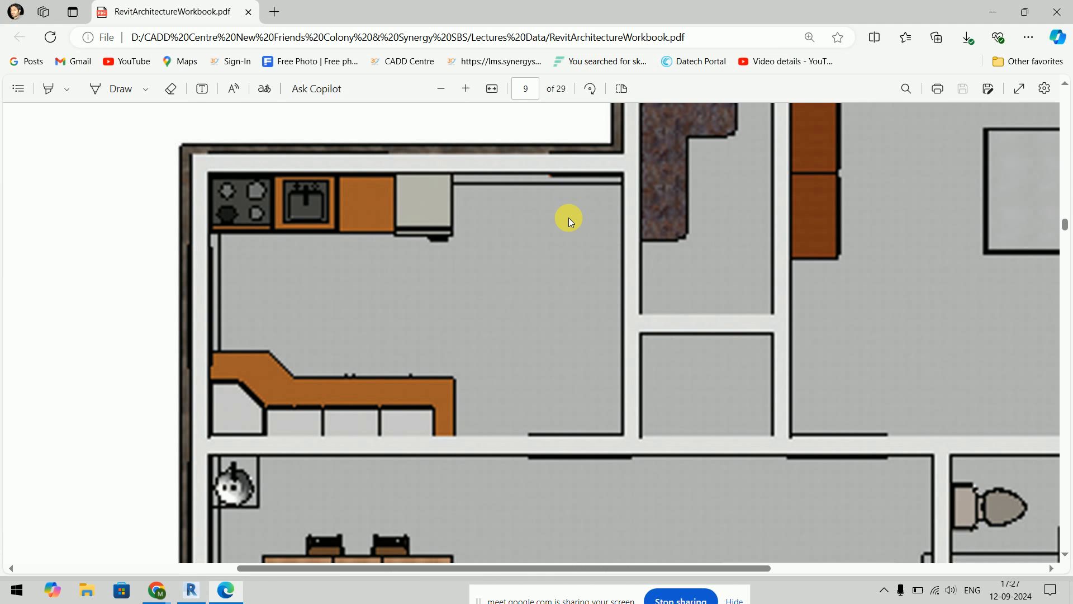
key("alt+Tab")
left_click(363, 109)
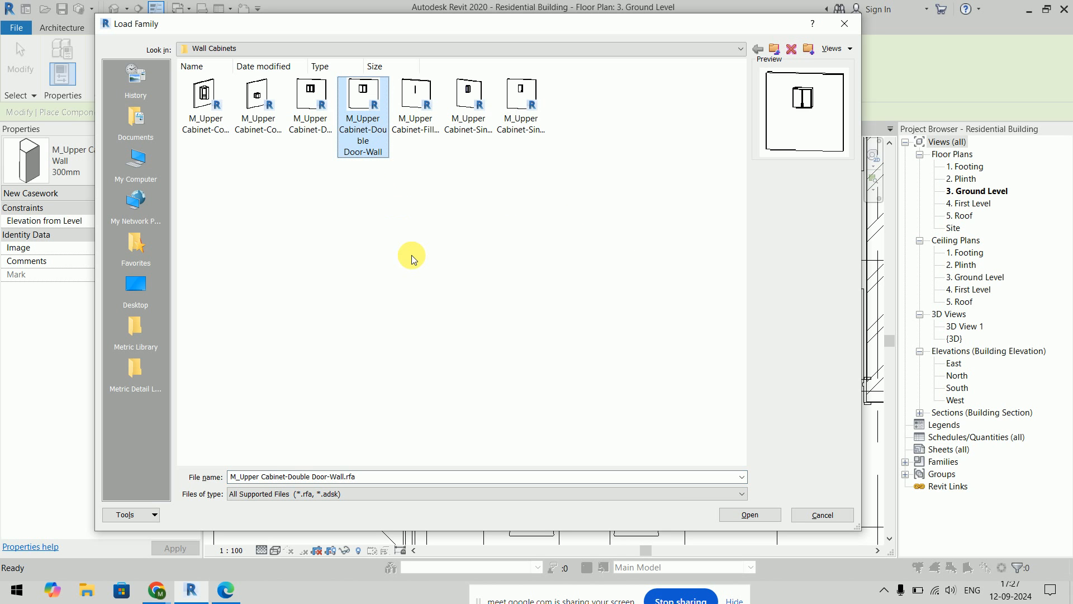
left_click(752, 514)
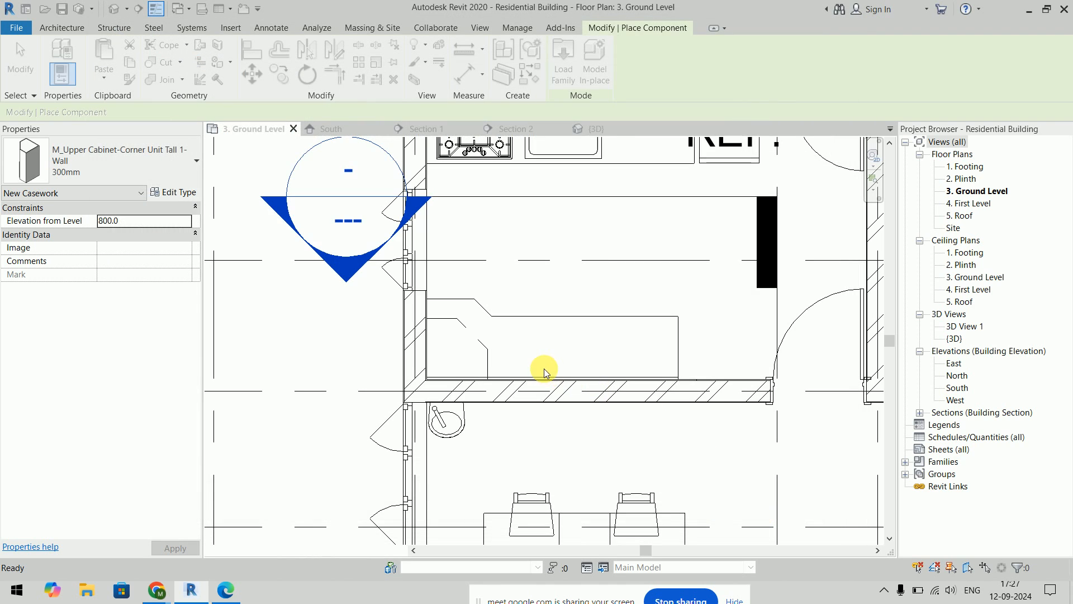
Step: Place three 600mm double door wall cabinets side by side along the counter's wall, starting at the corner cabinet
scroll(544, 369, "up", 3)
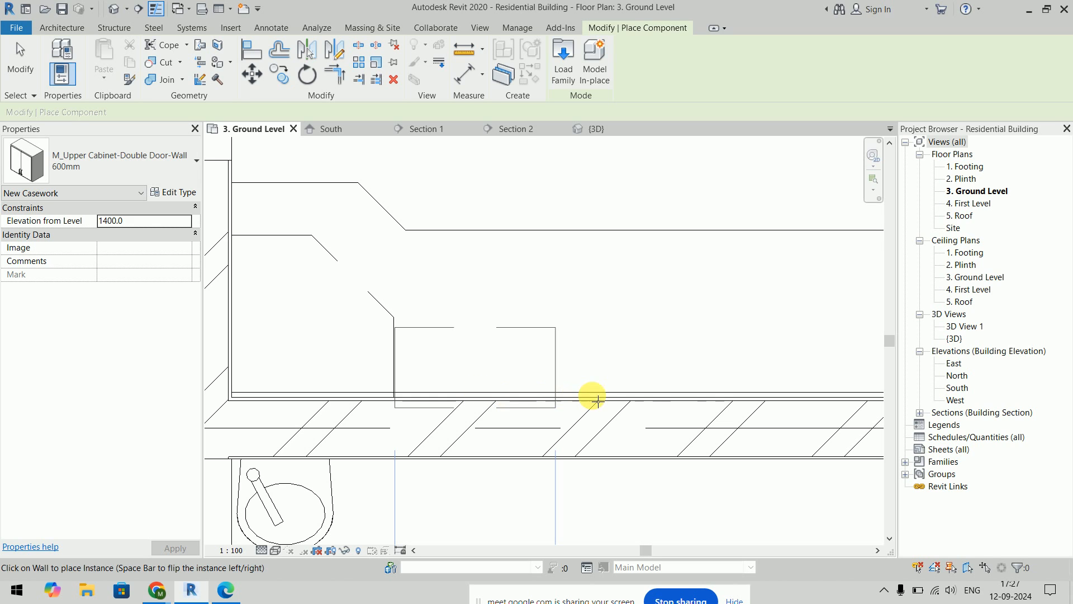
left_click(598, 400)
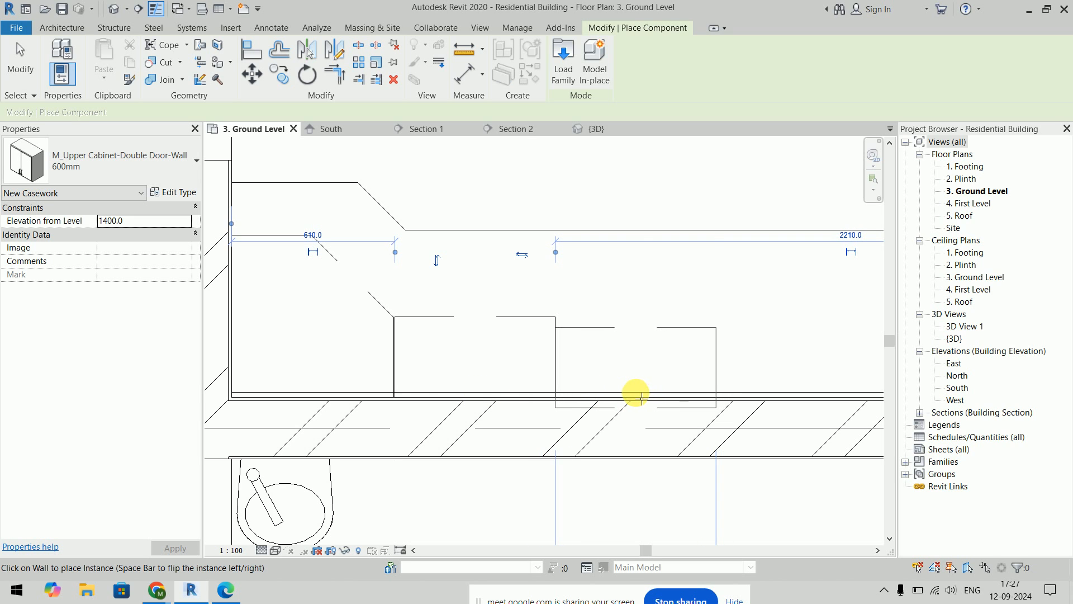
left_click(643, 398)
middle_click_drag(700, 389, 538, 385)
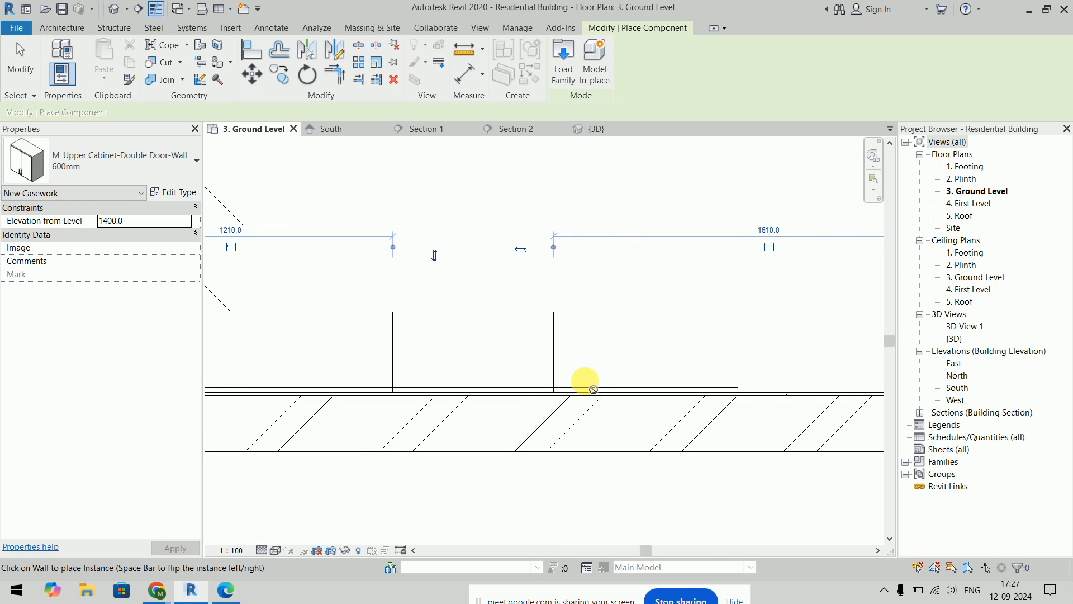
left_click(640, 395)
key("Escape")
key("Escape")
scroll(816, 310, "down", 4)
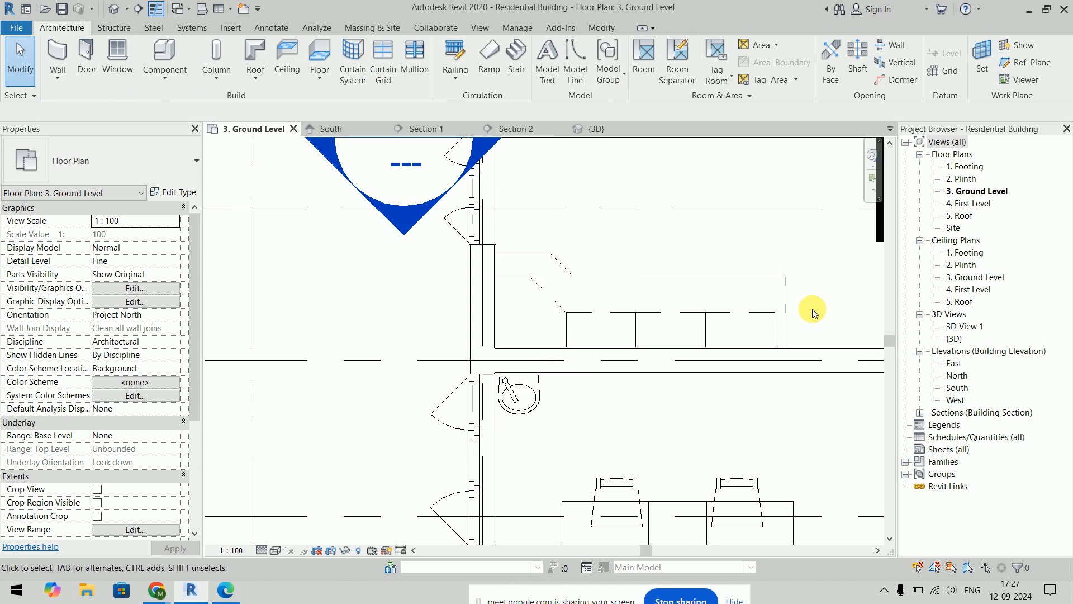
Step: Open the Section 1 view from its section line and check the tall corner cabinet's elevation against the double door cabinets
right_click(707, 235)
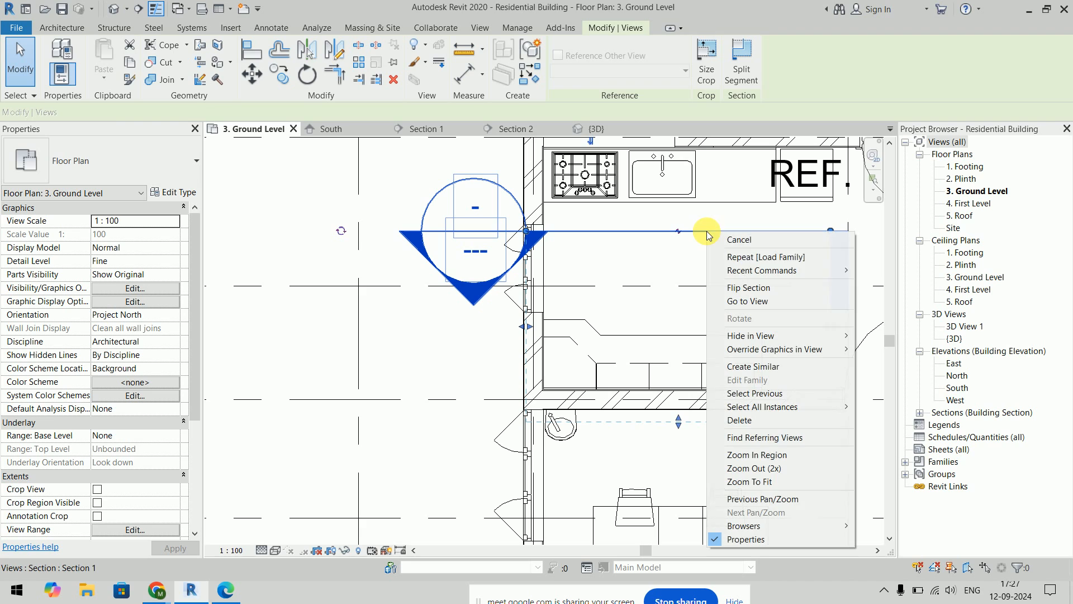
left_click(750, 299)
scroll(589, 387, "up", 3)
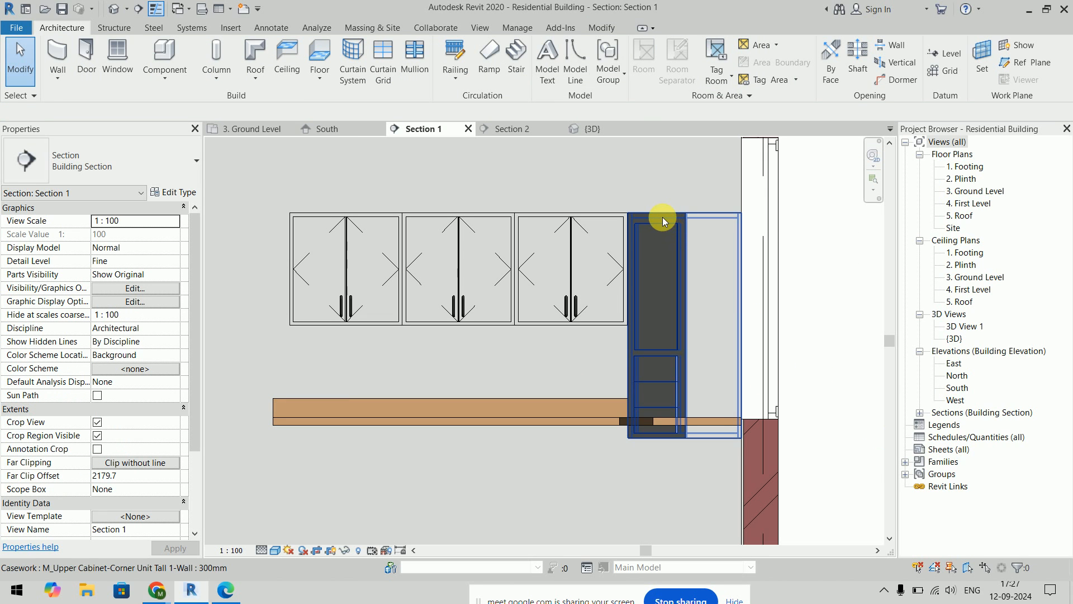
left_click(636, 368)
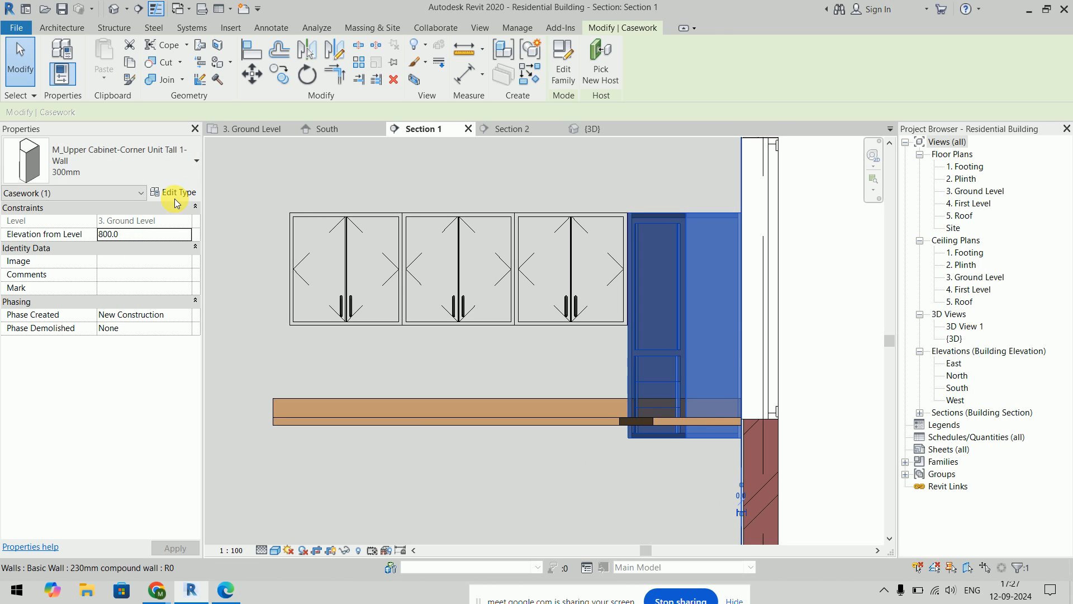
left_click(850, 294)
key("d")
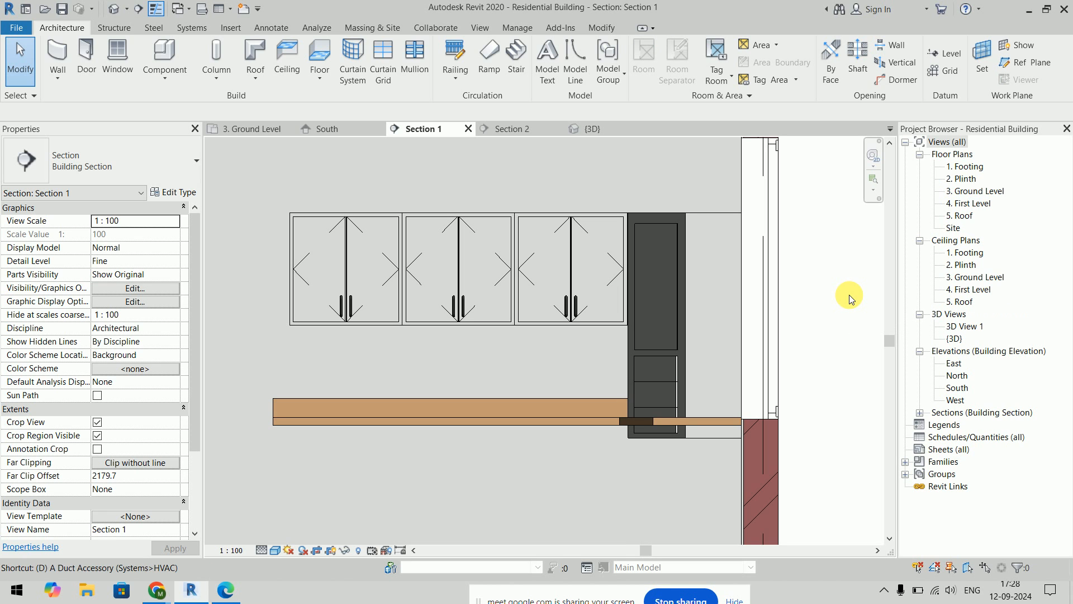
key("i")
key("Escape")
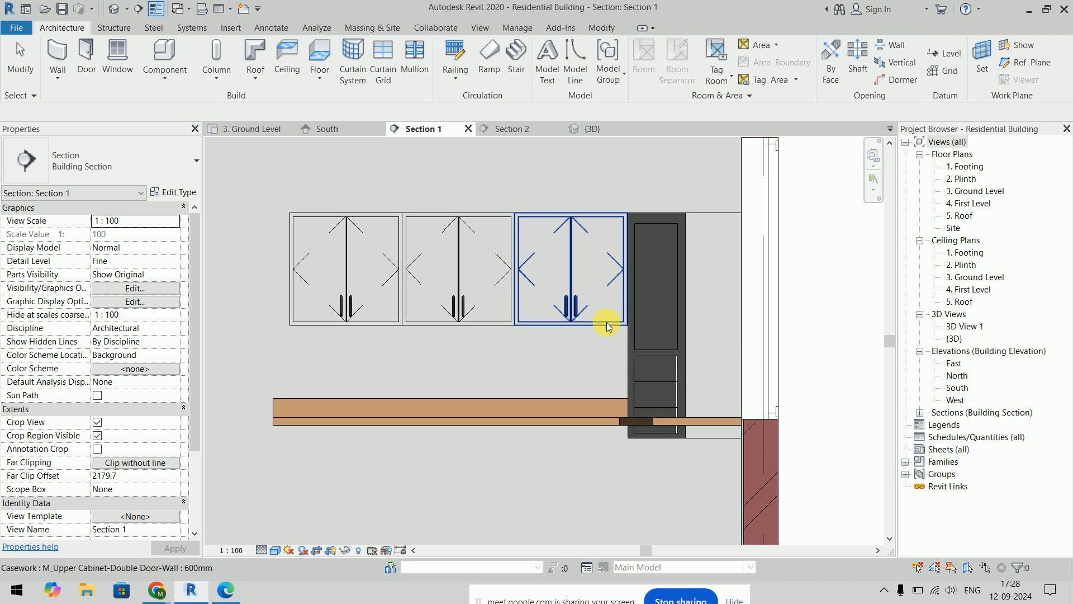
left_click(606, 322)
key("Escape")
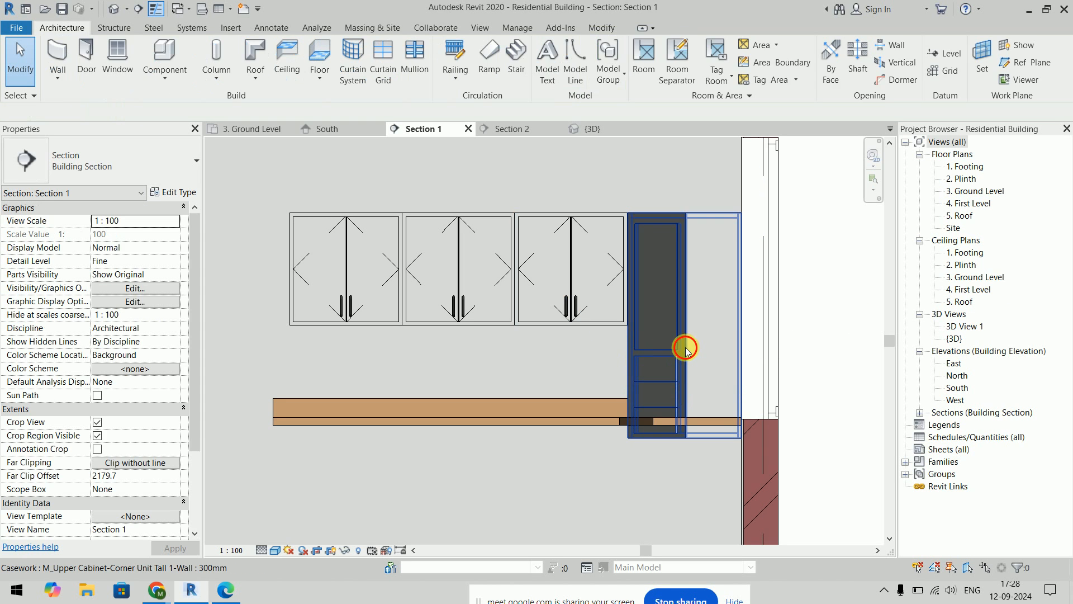
Step: Set the tall corner cabinet's elevation from level to 1400
left_click(683, 346)
left_click(118, 234)
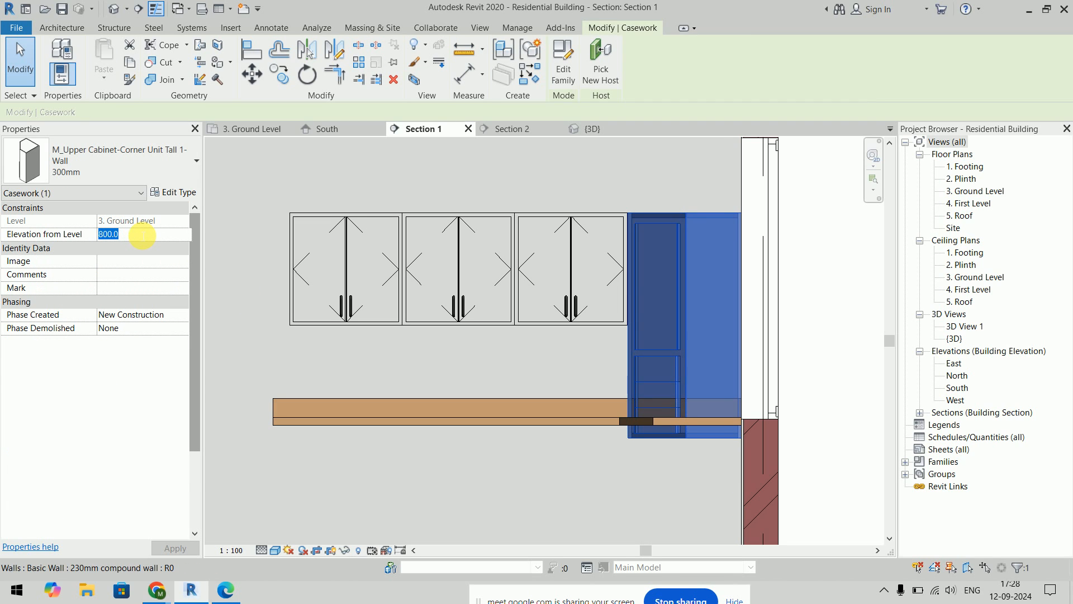
type("1400")
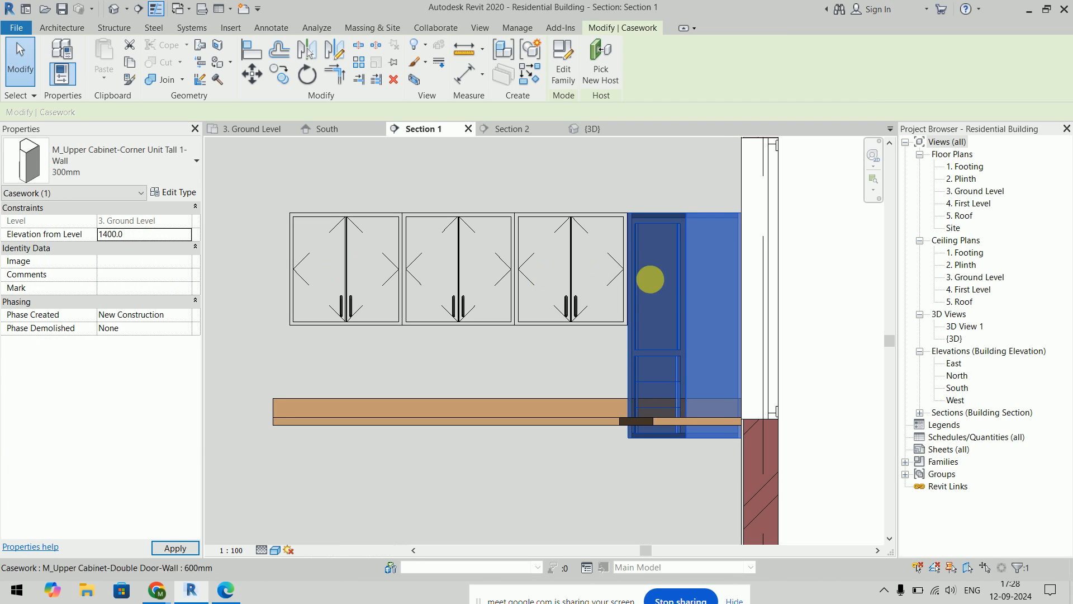
middle_click_drag(842, 280, 804, 373)
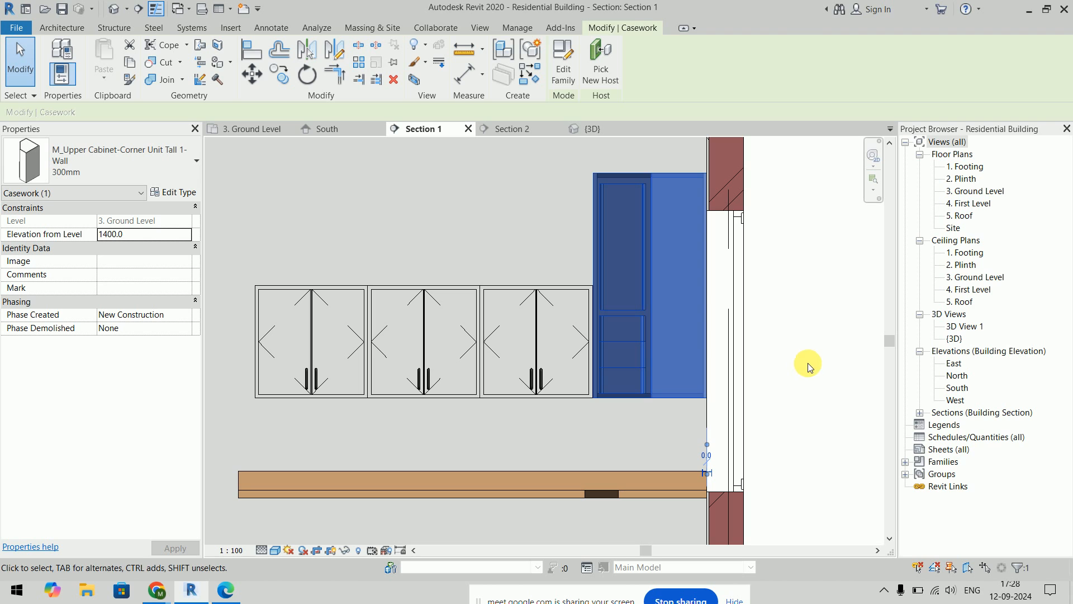
left_click(840, 348)
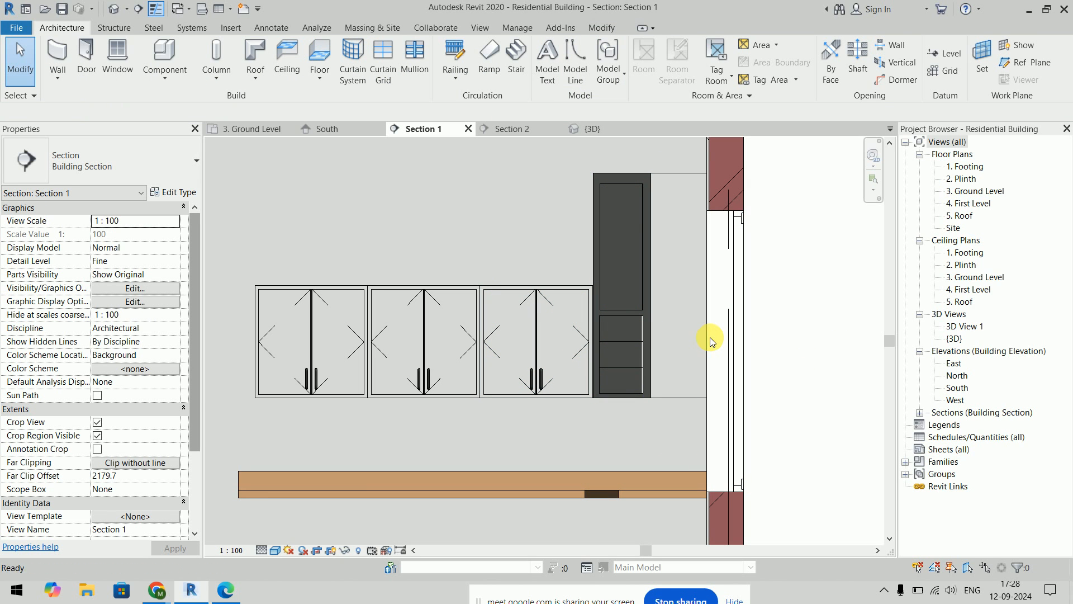
key("d")
key("i")
key("Escape")
key("Escape")
Step: Review the type dimensions of the double door wall cabinet next to the corner cabinet
left_click(575, 391)
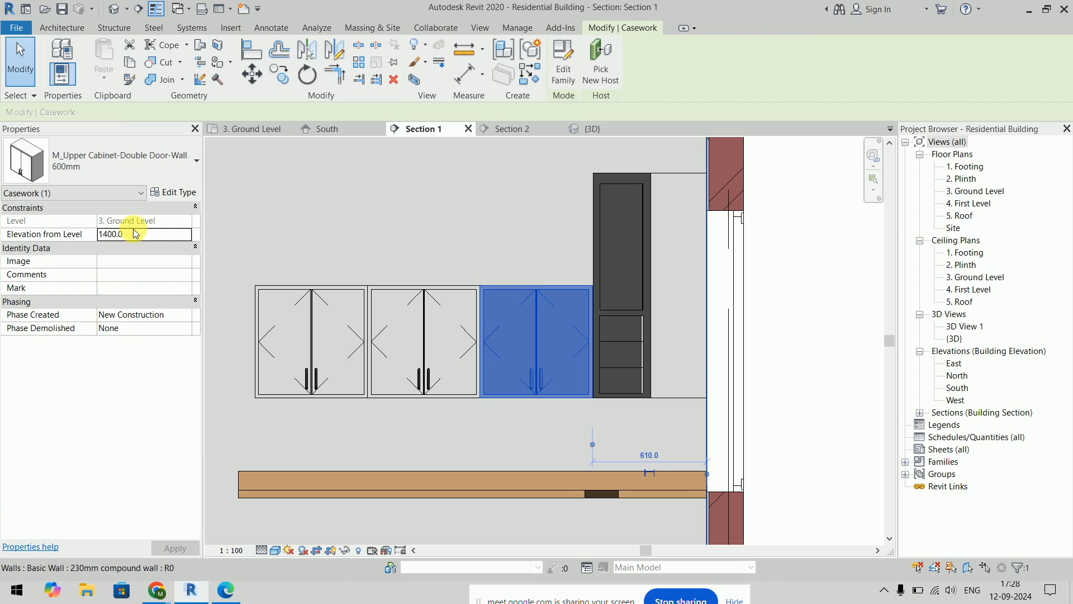
left_click(169, 196)
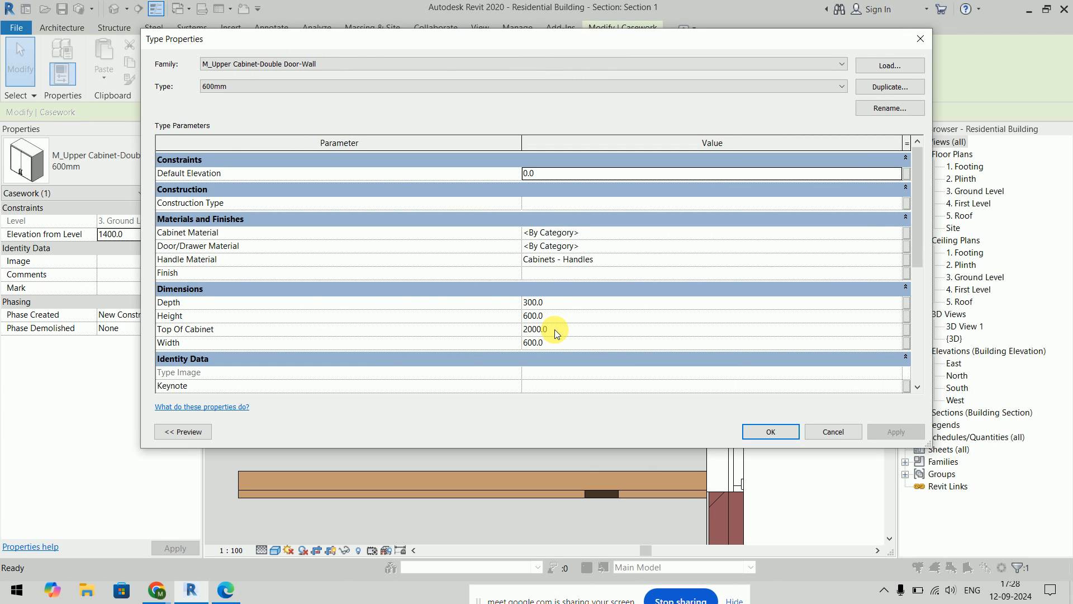
key("Return")
Step: Change the height in the tall corner cabinet's 300mm type to 600
left_click(671, 233)
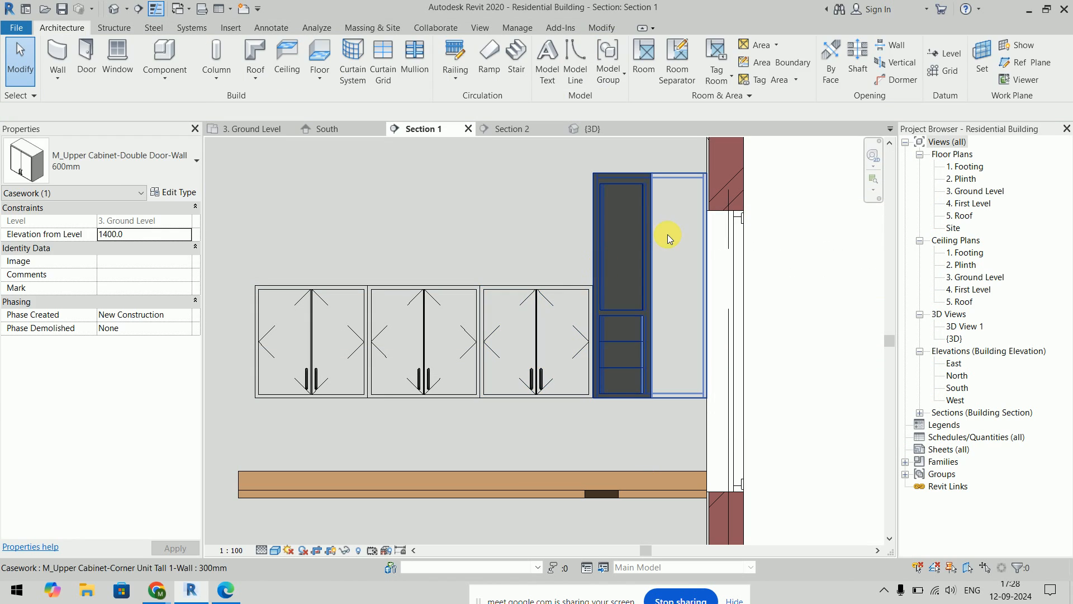
left_click(190, 193)
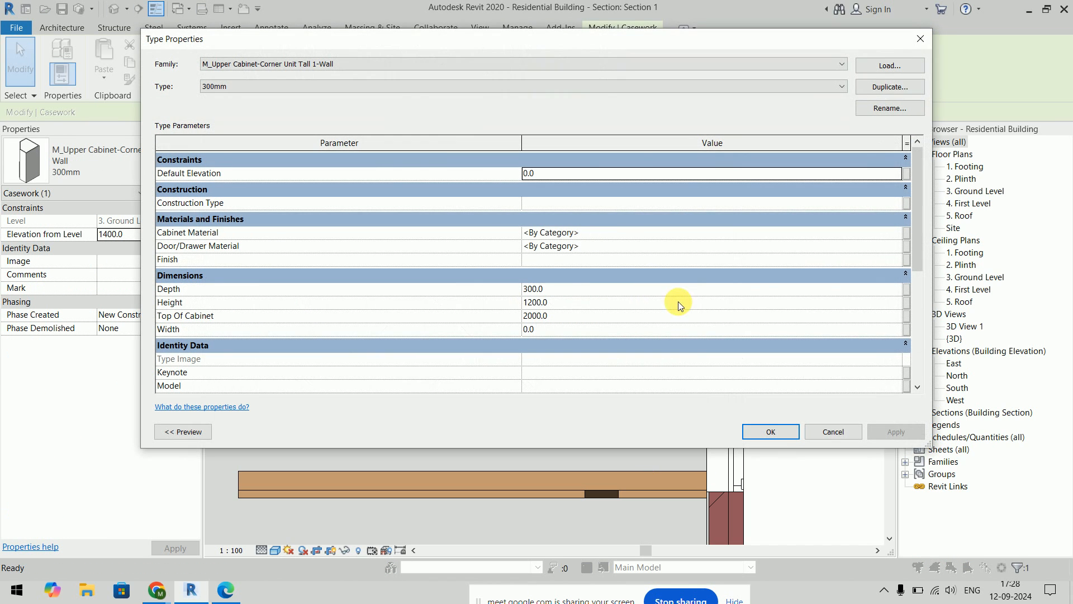
left_click(581, 305)
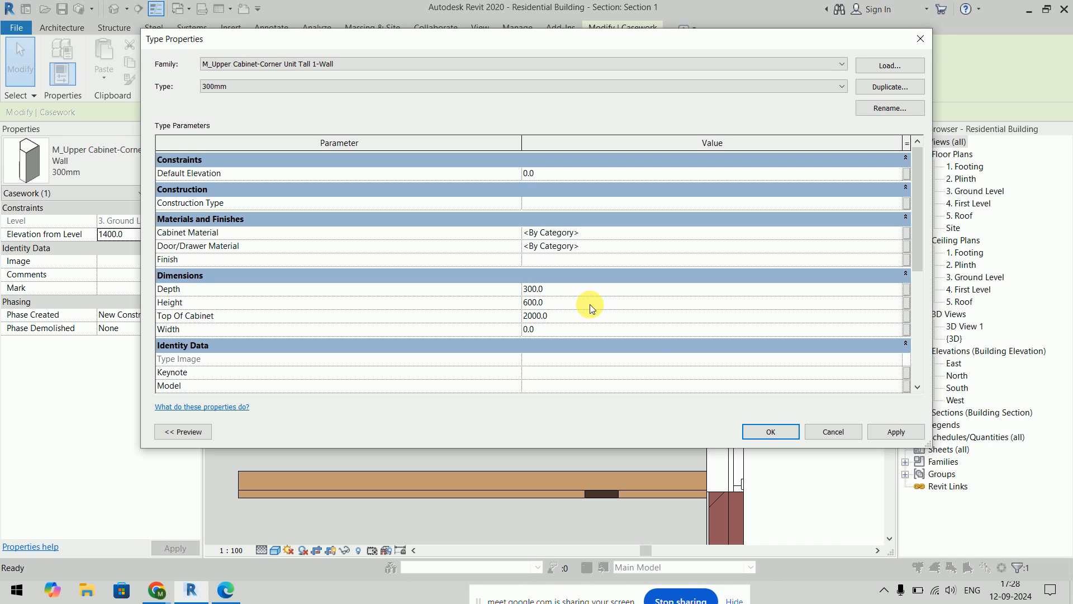
key("Return")
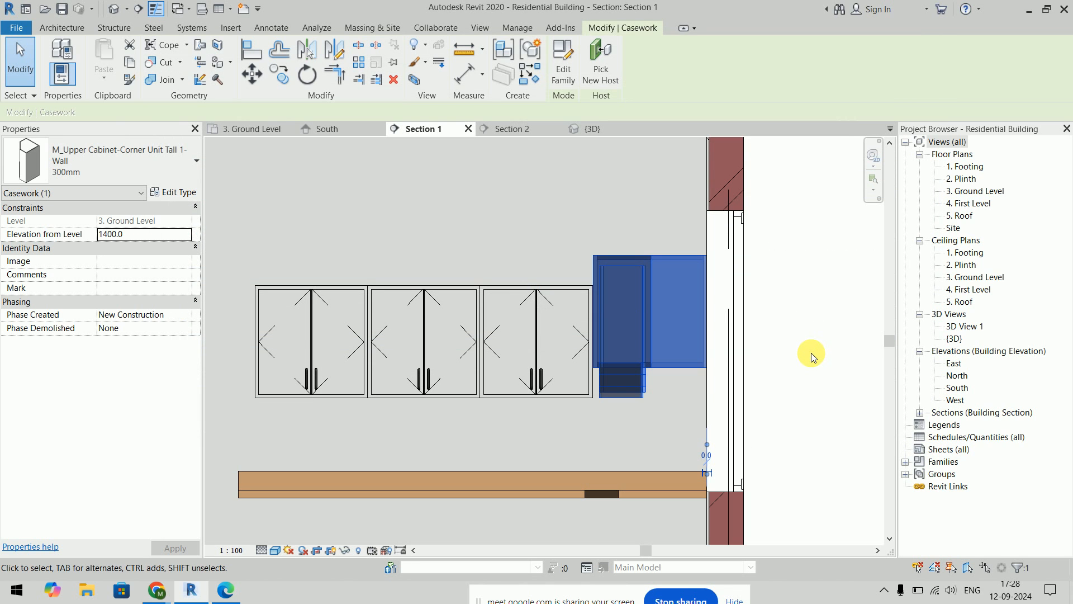
left_click(810, 354)
Step: Delete the tall corner wall cabinet from the Section 1 view
scroll(618, 397, "up", 5)
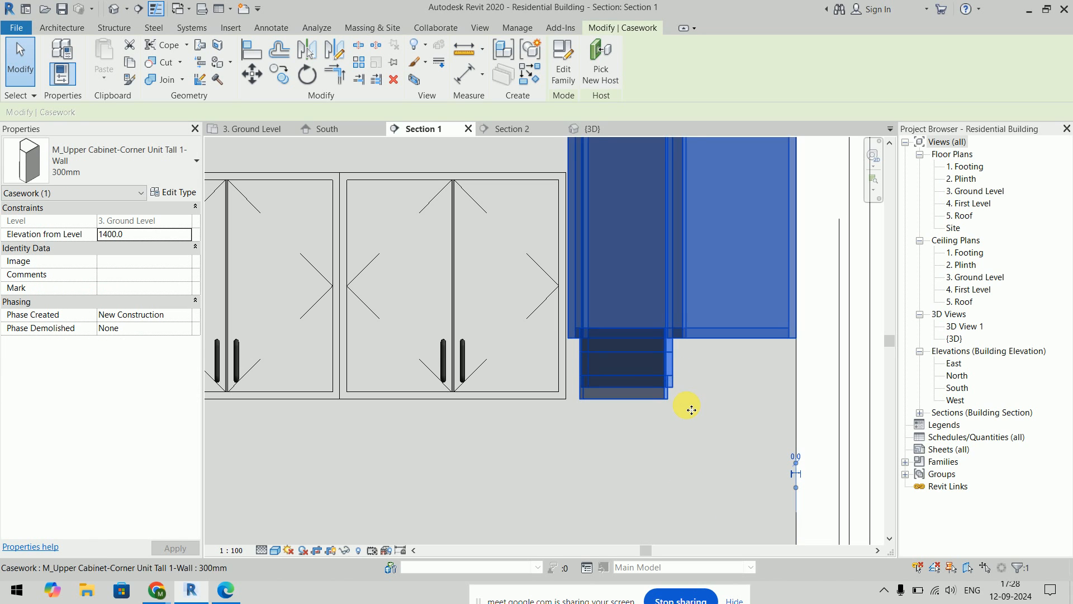
scroll(691, 410, "down", 3)
key("Escape")
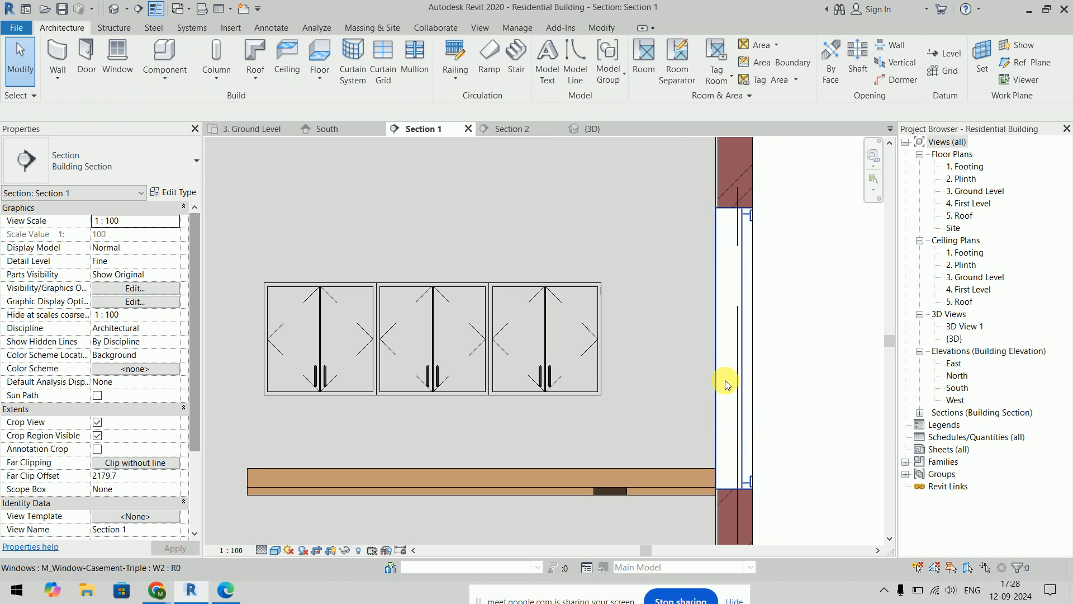
Step: In the ground level plan, load the M_Upper Cabinet-Corner Unit-Wall family, viewing the wall cabinet families as large icons
left_click(257, 130)
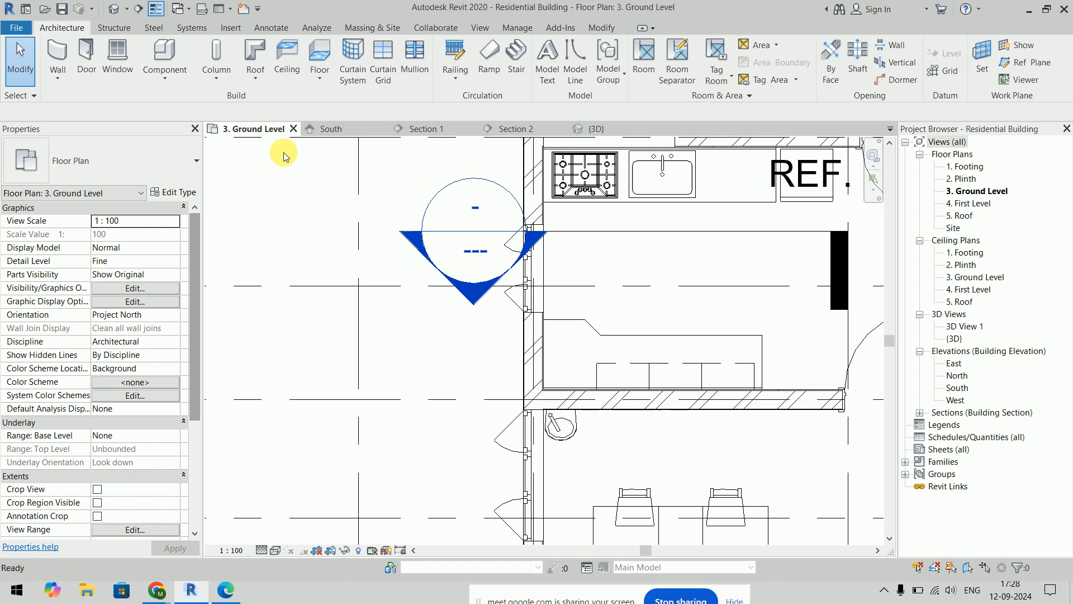
left_click(164, 53)
left_click(565, 66)
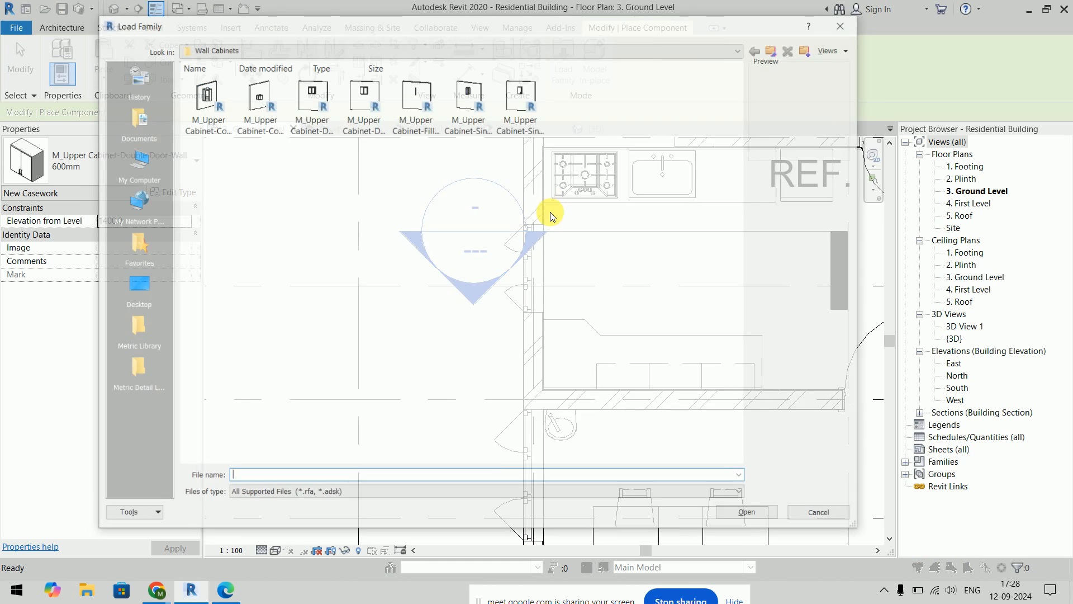
right_click(360, 216)
mouse_move(369, 219)
left_click(487, 225)
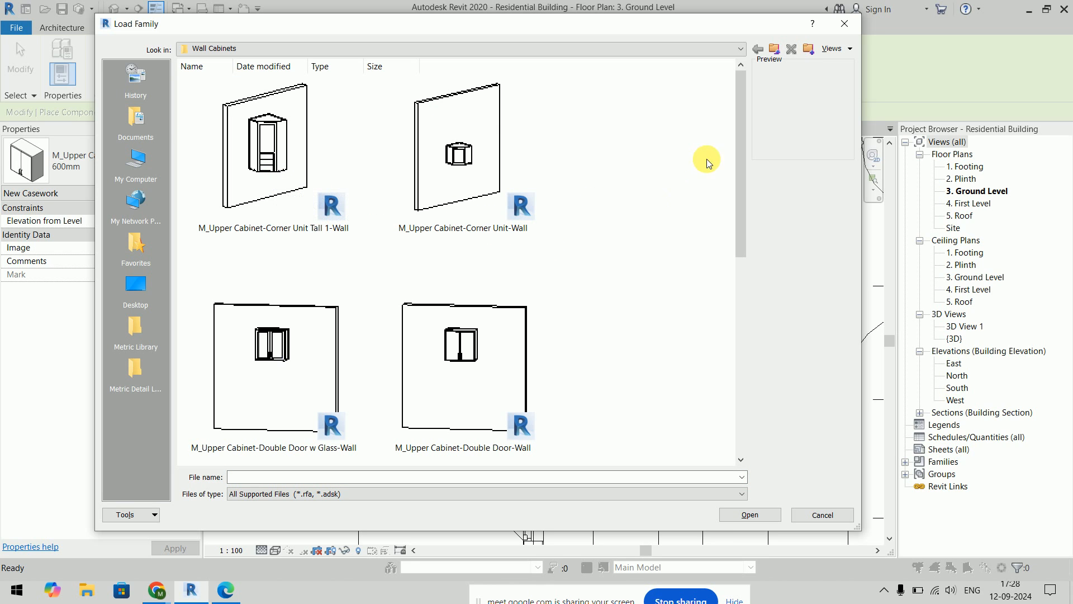
left_click(465, 193)
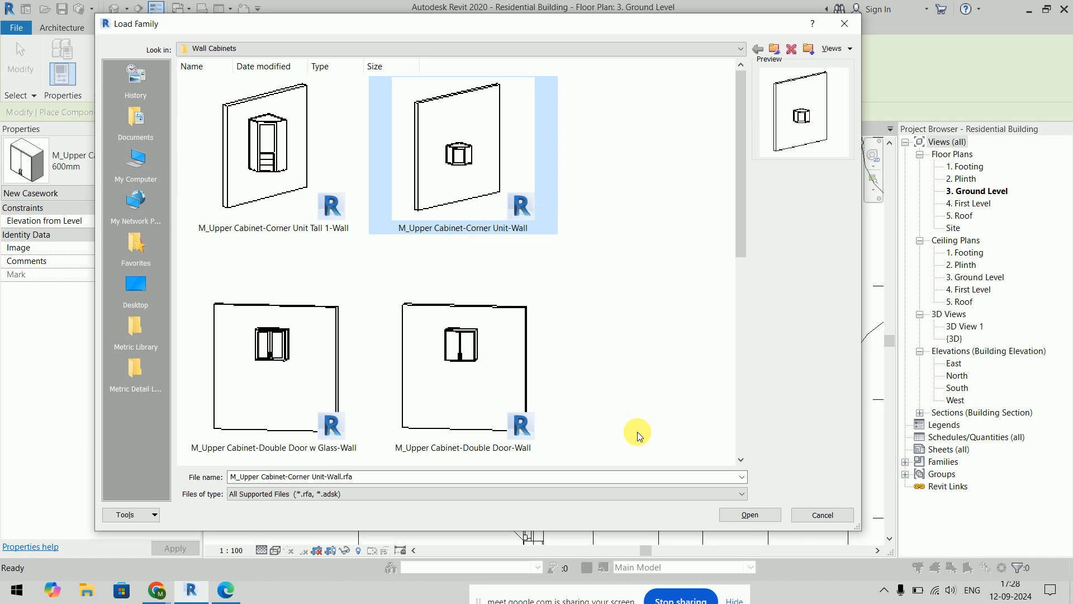
left_click(749, 514)
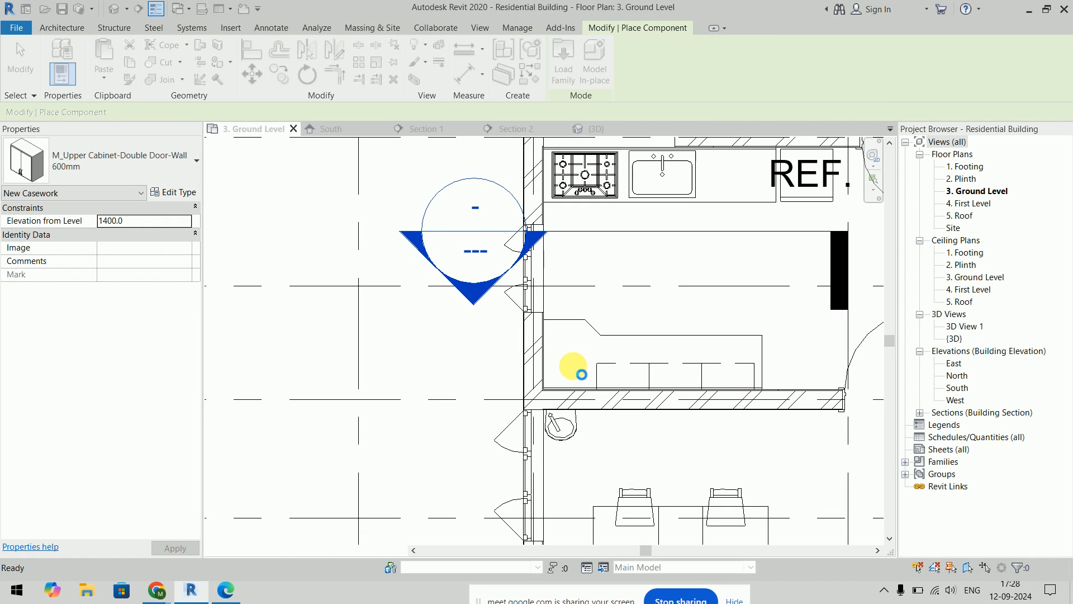
Step: Place the 300mm M_Upper Cabinet-Corner Unit-Wall in the kitchen corner over the counter and check it in Section 1
scroll(576, 369, "up", 5)
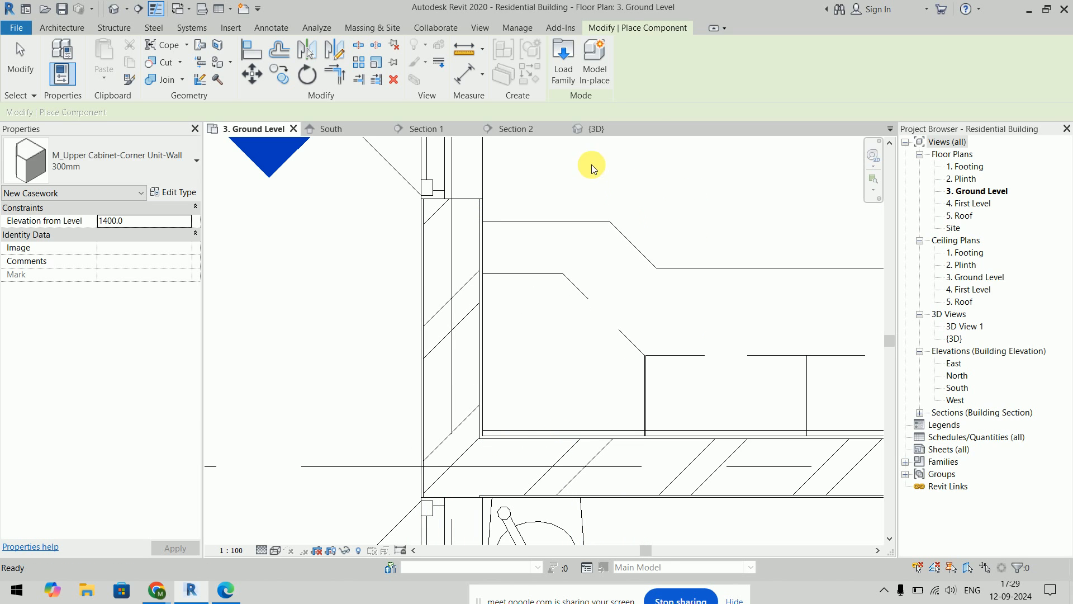
key("Escape")
left_click(594, 129)
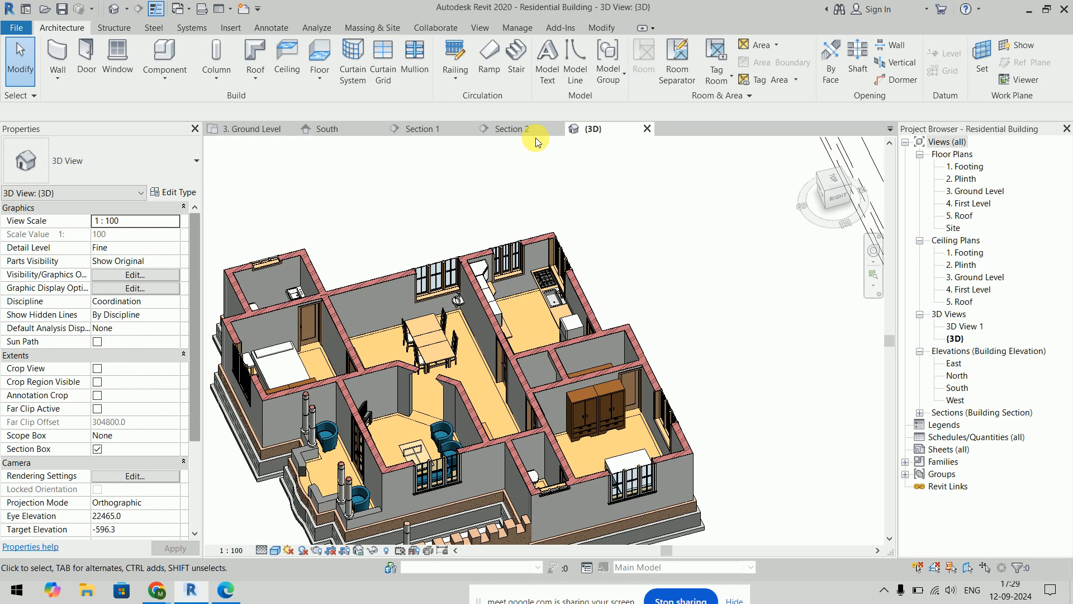
left_click(486, 128)
left_click(449, 131)
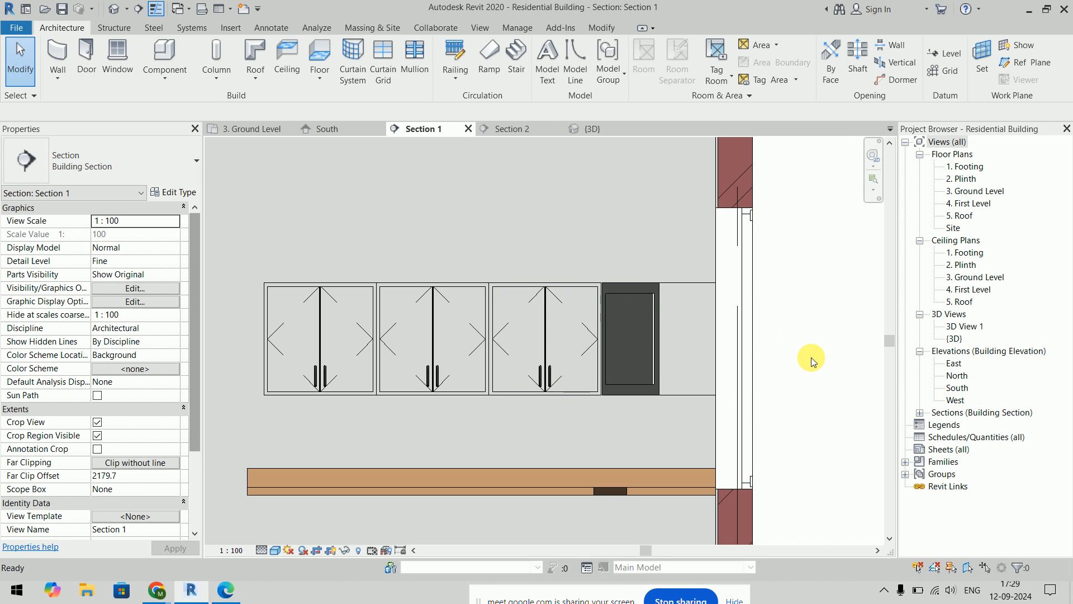
scroll(590, 300, "up", 4)
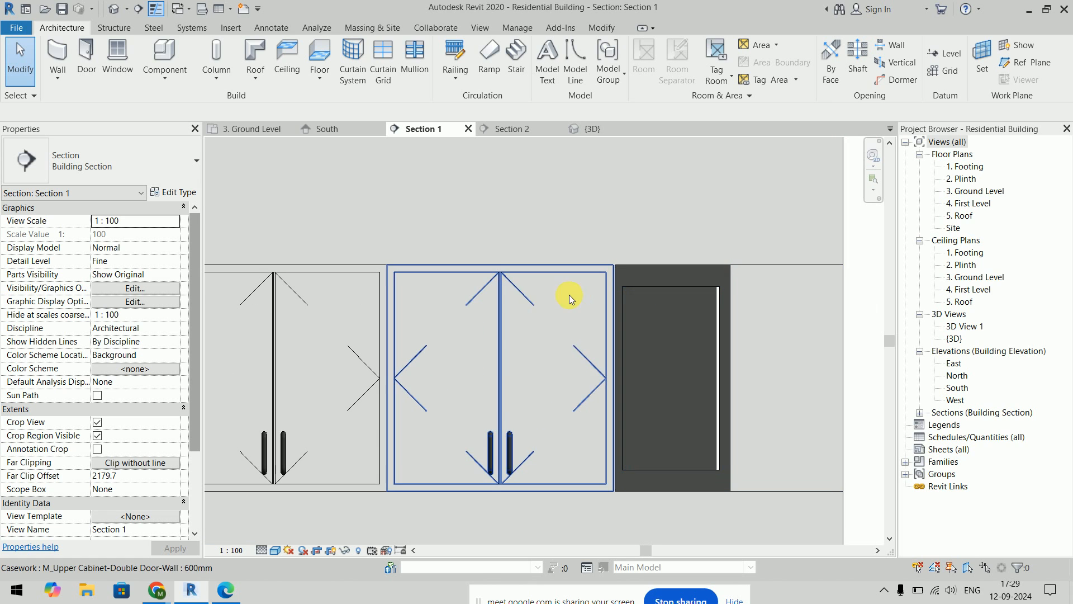
Step: In the ground level plan, align the first double door cabinet's side with the adjoining edge of the corner cabinet
left_click(335, 130)
left_click(263, 130)
scroll(573, 361, "up", 2)
middle_click_drag(567, 356, 440, 281)
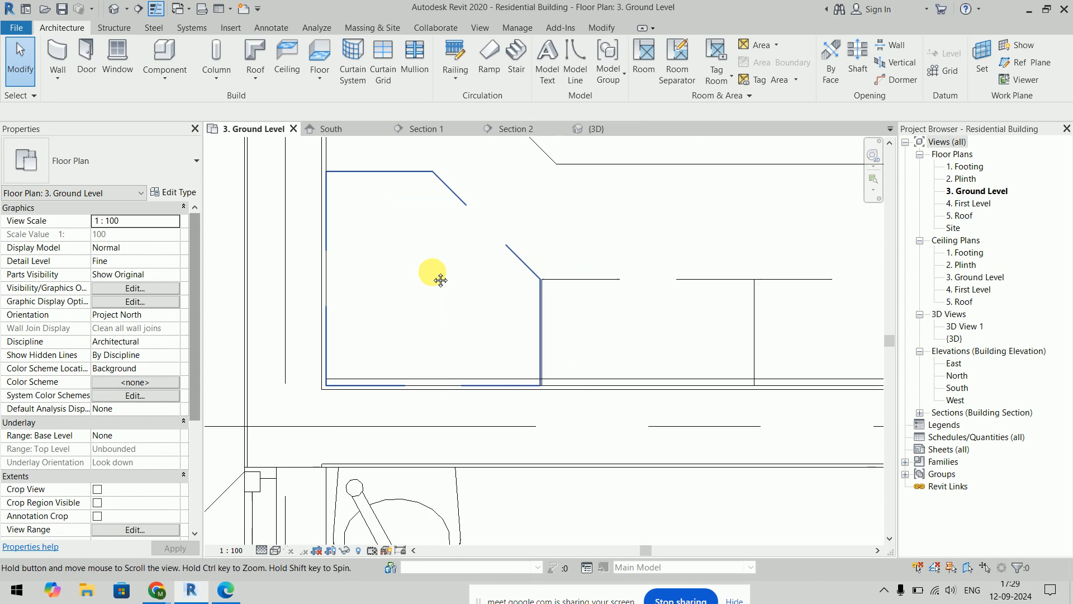
scroll(486, 292, "up", 5)
middle_click_drag(659, 329, 503, 284)
scroll(477, 293, "up", 1)
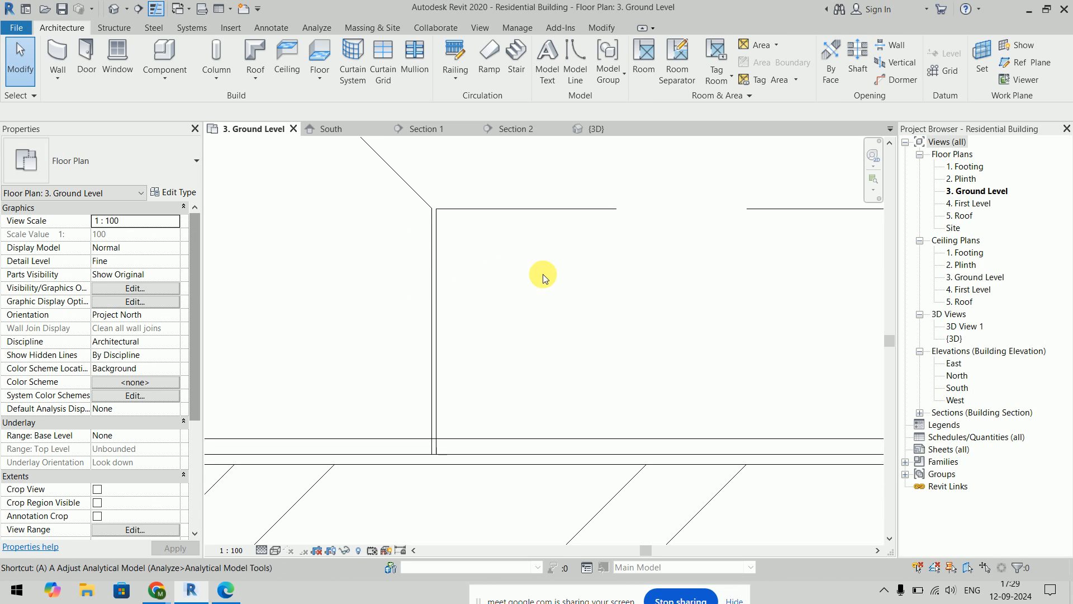
key("a")
key("l")
scroll(421, 253, "up", 2)
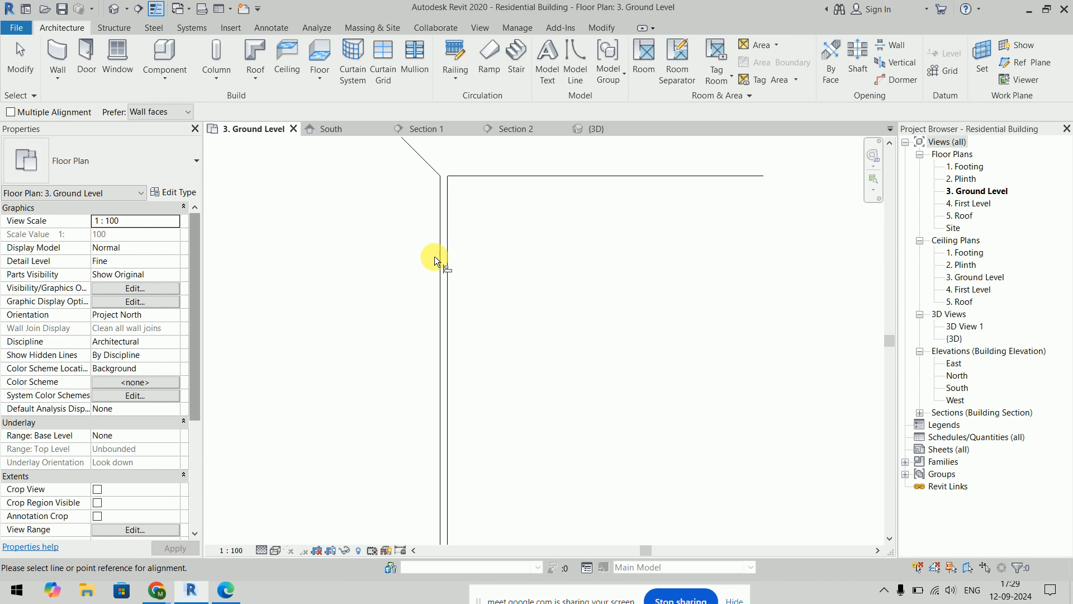
left_click(440, 258)
left_click(446, 263)
Step: Align the second double door cabinet's side with the first one's edge, closing the gap between them
scroll(483, 297, "down", 9)
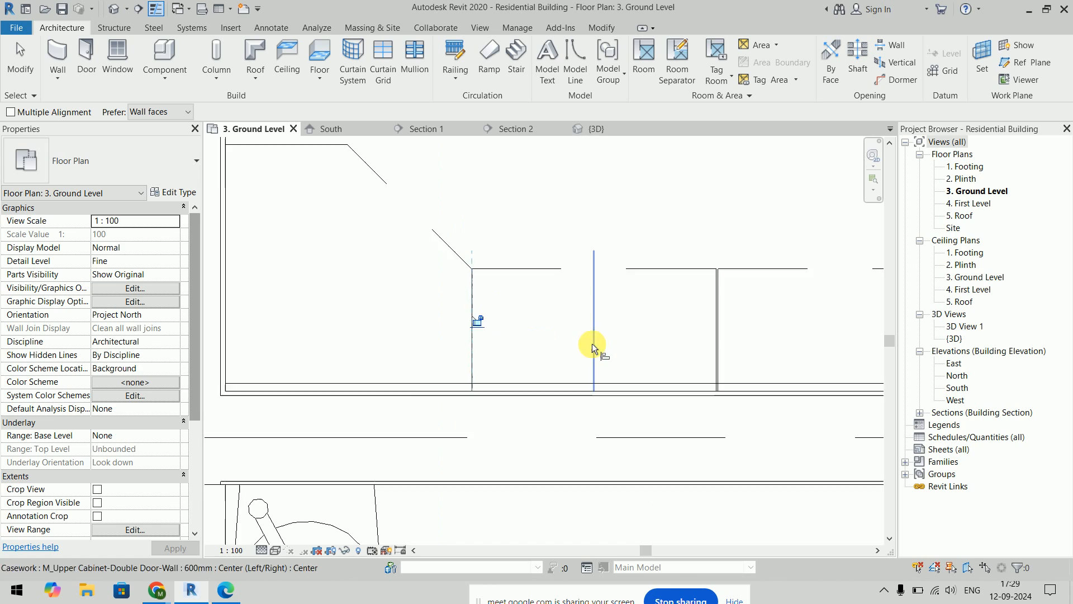
middle_click_drag(591, 343, 417, 338)
scroll(510, 311, "up", 1)
scroll(512, 314, "up", 2)
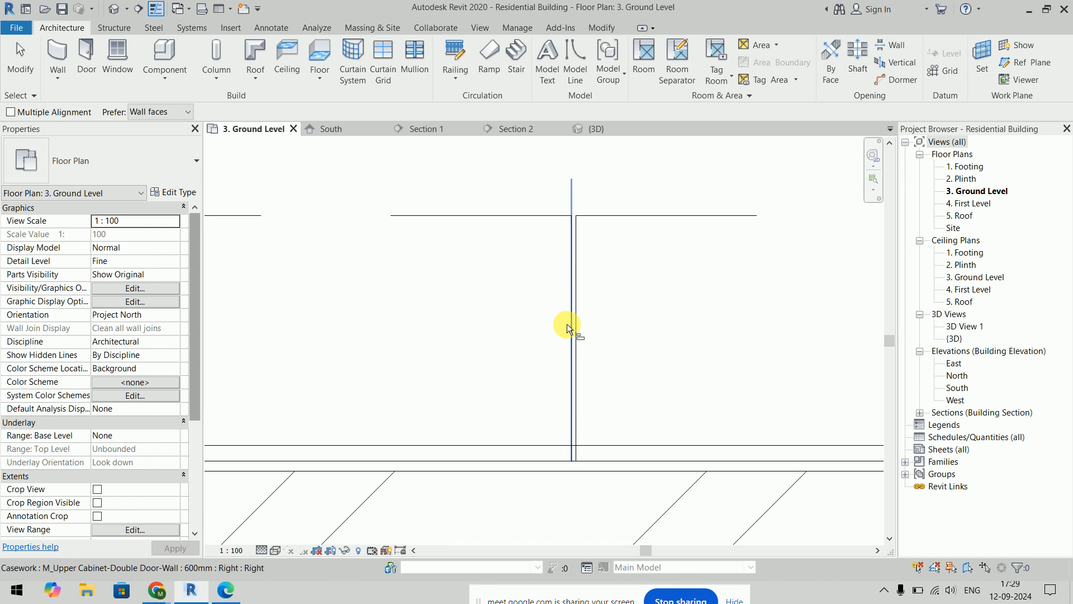
left_click(571, 319)
left_click(578, 310)
Step: Align the third double door cabinet's side with the second one's edge and end the Align command
scroll(678, 300, "down", 8)
middle_click_drag(699, 304, 426, 299)
scroll(510, 304, "up", 7)
left_click(556, 321)
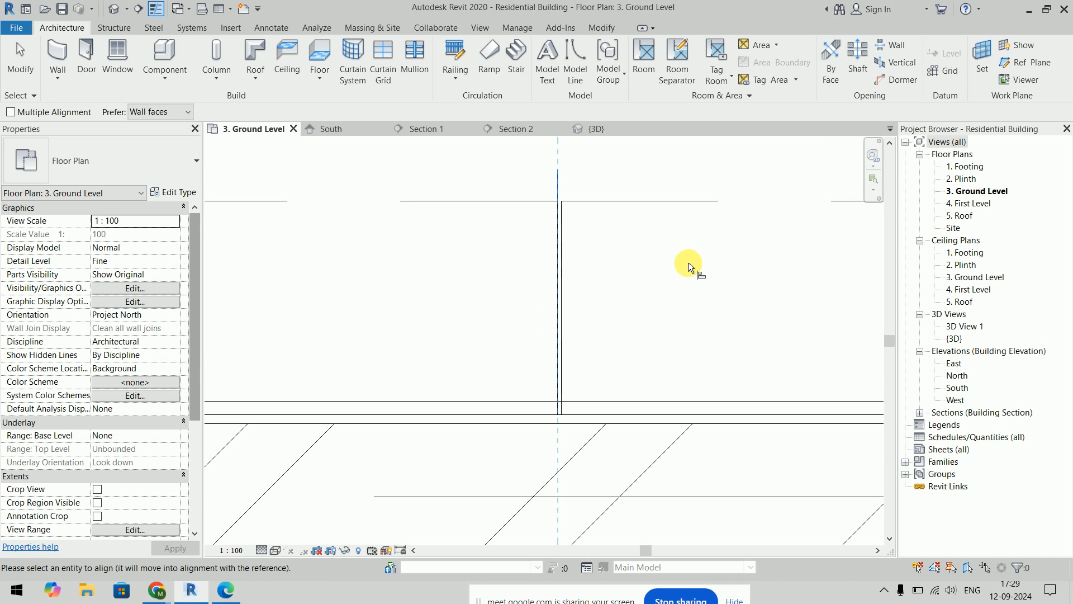
left_click(563, 294)
scroll(659, 293, "down", 1)
scroll(660, 293, "down", 3)
key("Escape")
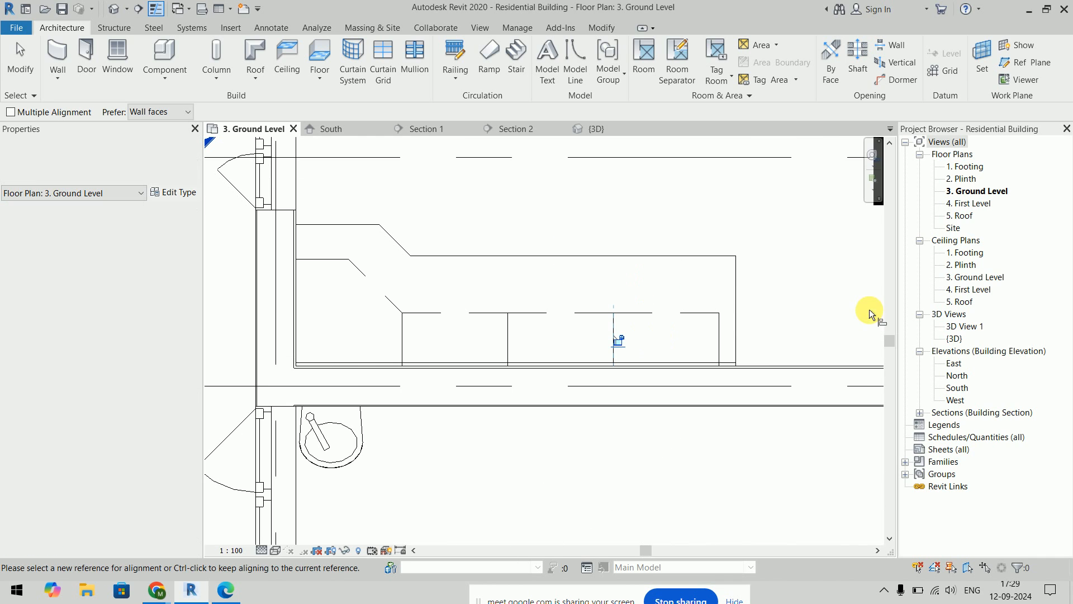
key("Escape")
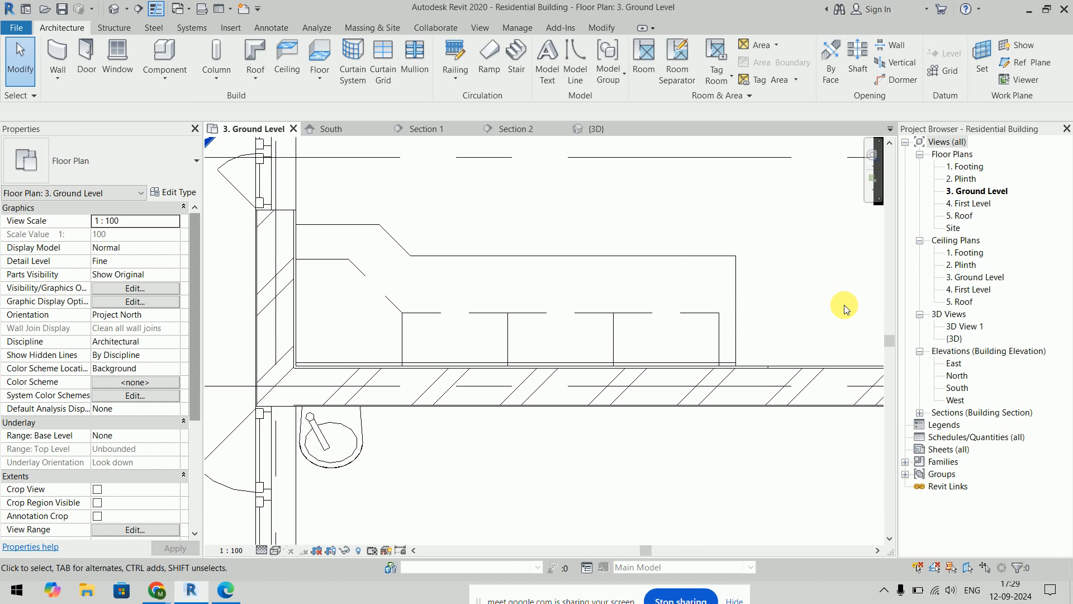
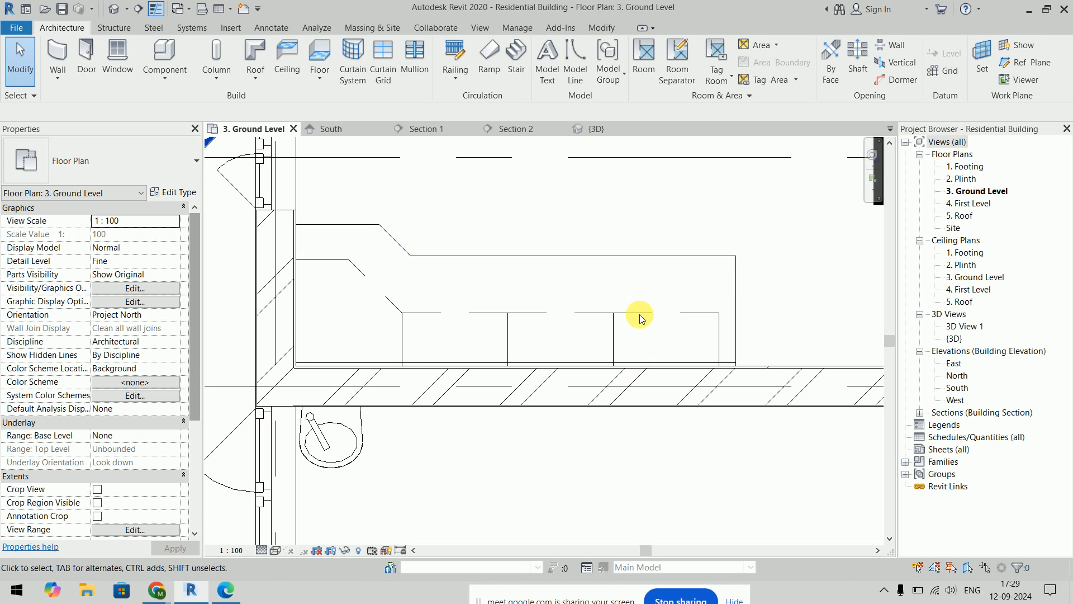
Step: Align the outer side of the double door wall cabinet farthest from the corner with the counter's end edge
key("a")
key("l")
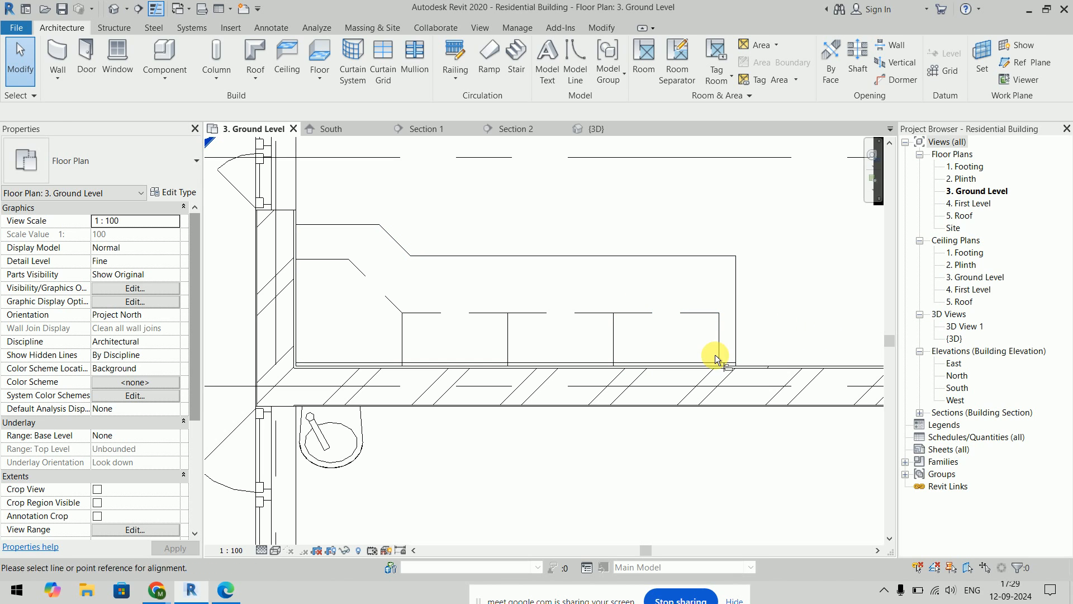
scroll(716, 354, "up", 3)
left_click(760, 318)
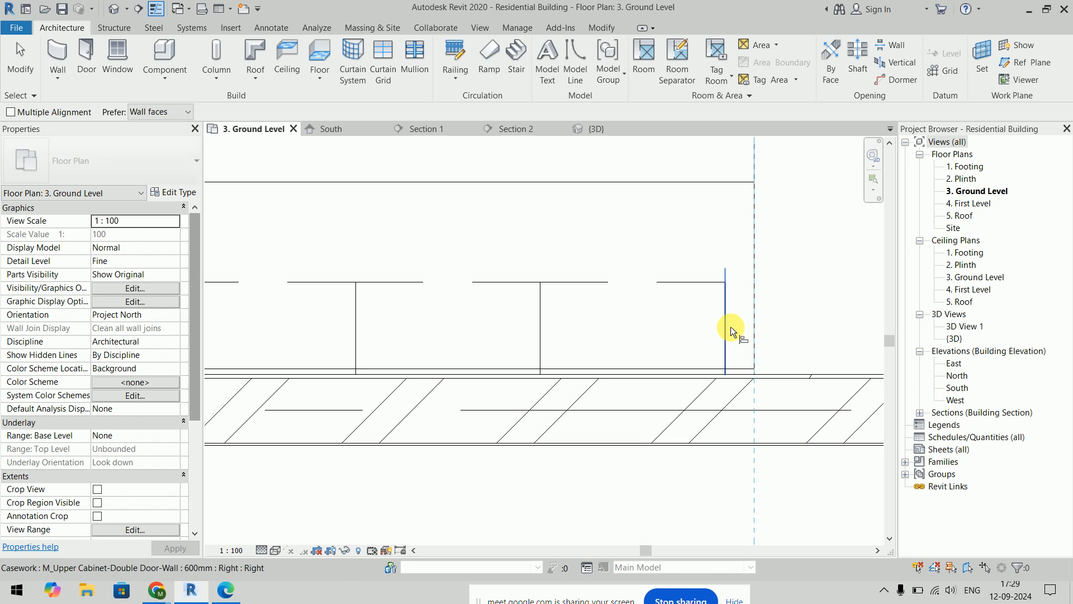
left_click(730, 326)
Step: Align the middle and first double door cabinets with their neighbours' sides toward the counter's end, closing both gaps, and end Align
left_click(571, 323)
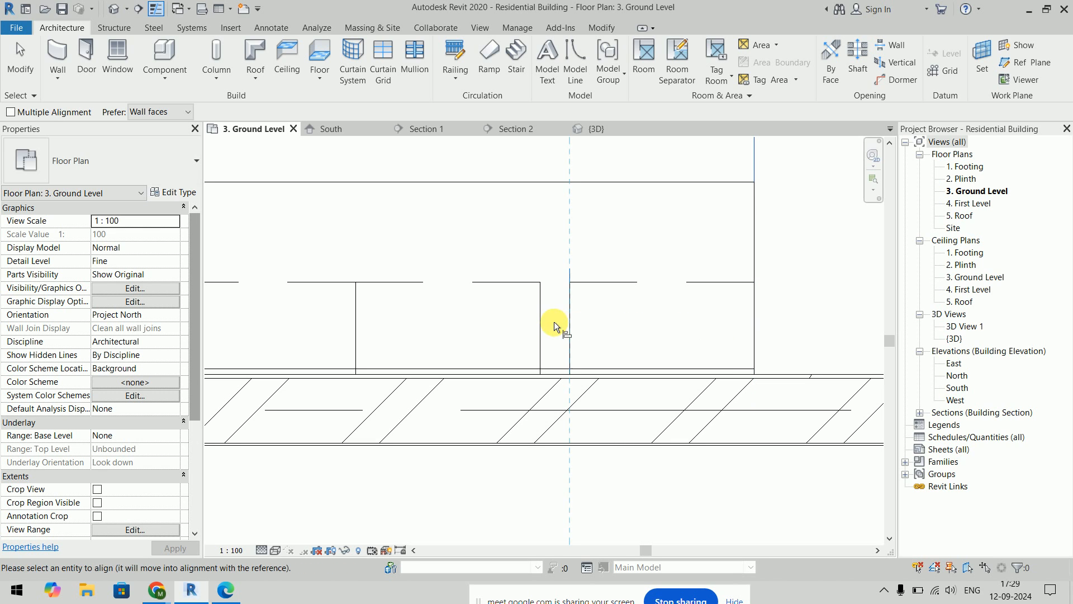
left_click(542, 320)
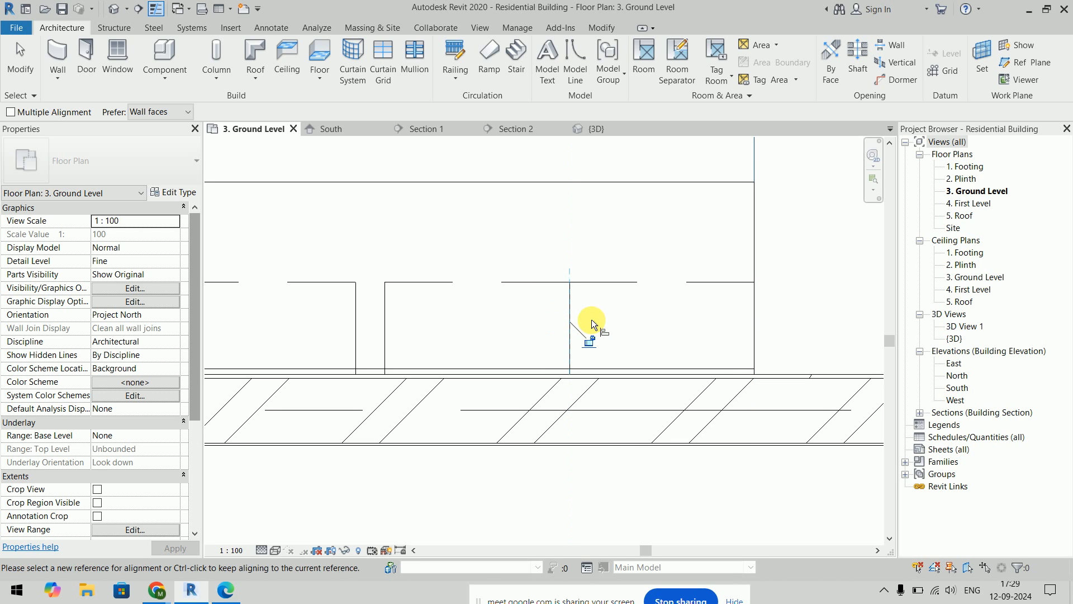
left_click(391, 313)
left_click(358, 317)
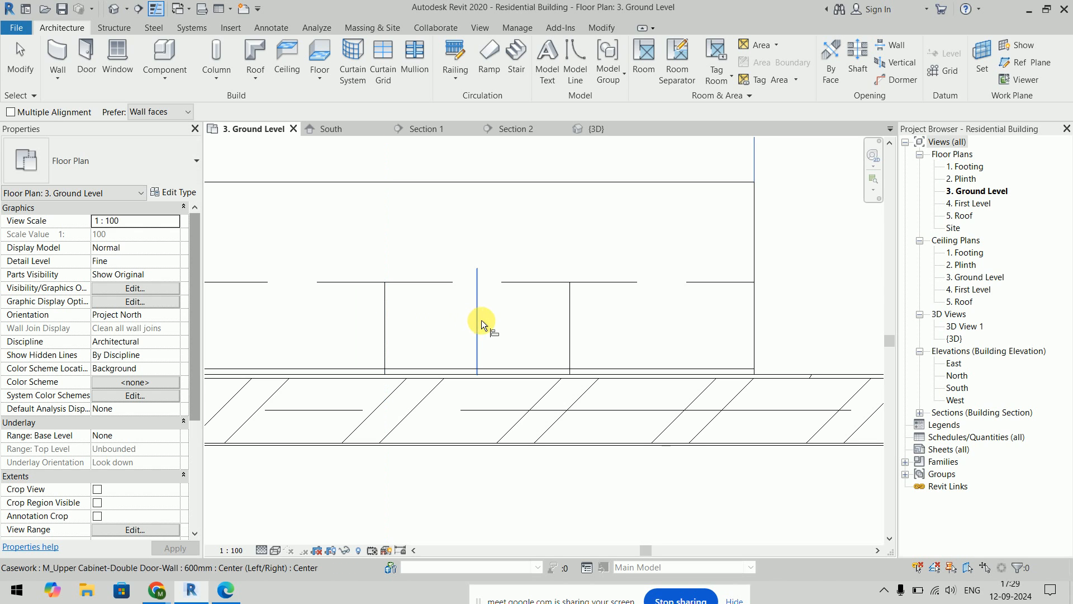
scroll(479, 323, "down", 3)
scroll(464, 316, "up", 3)
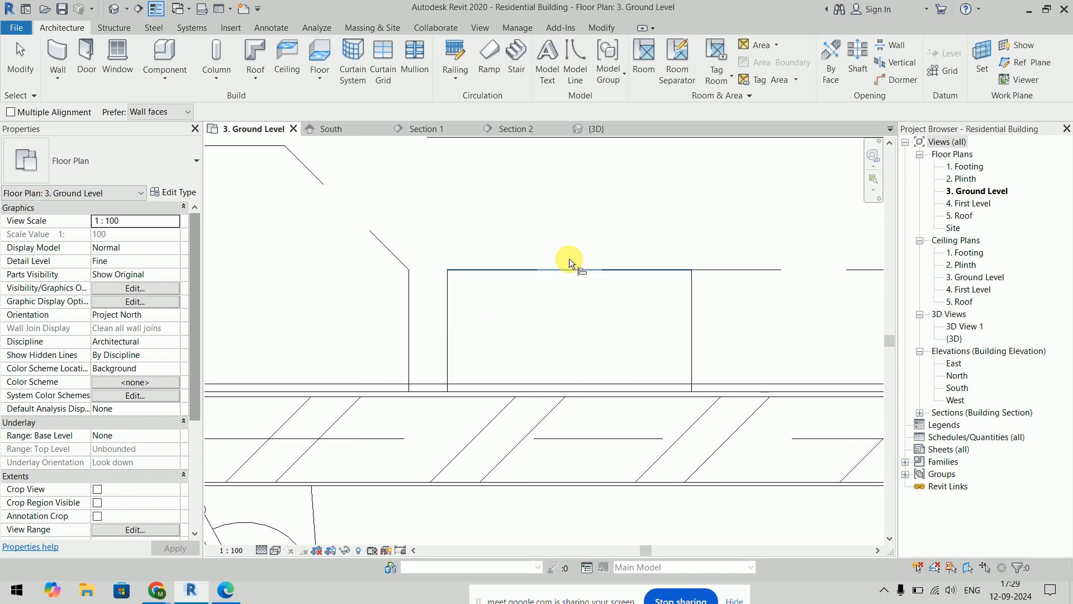
key("Escape")
key("Escape")
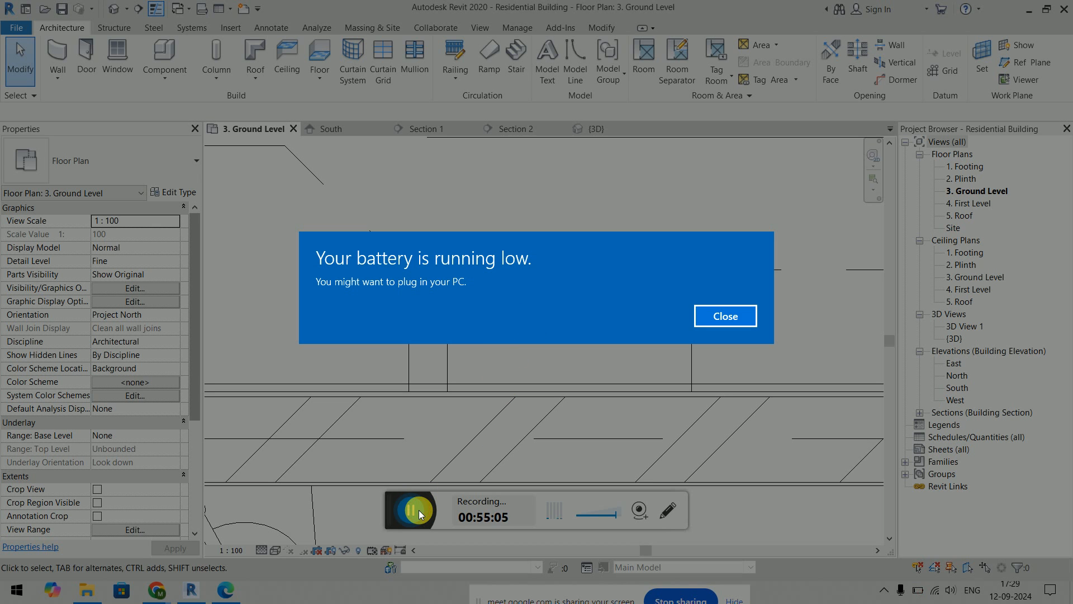
Step: Dismiss the battery notice and measure the gap between the corner cabinet and the first double door cabinet without keeping a dimension
left_click(723, 334)
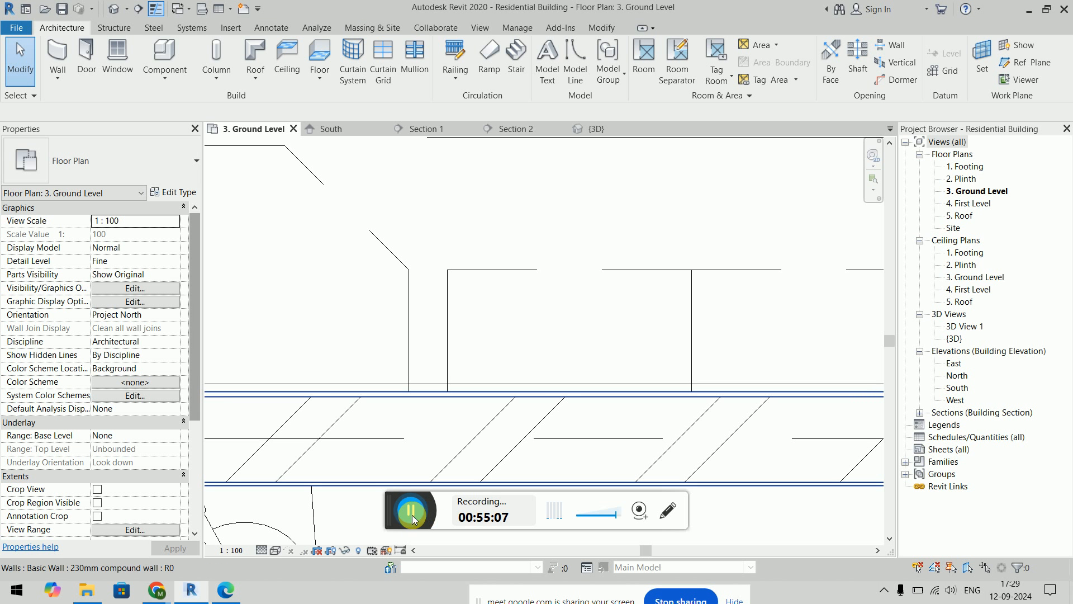
scroll(275, 409, "up", 3)
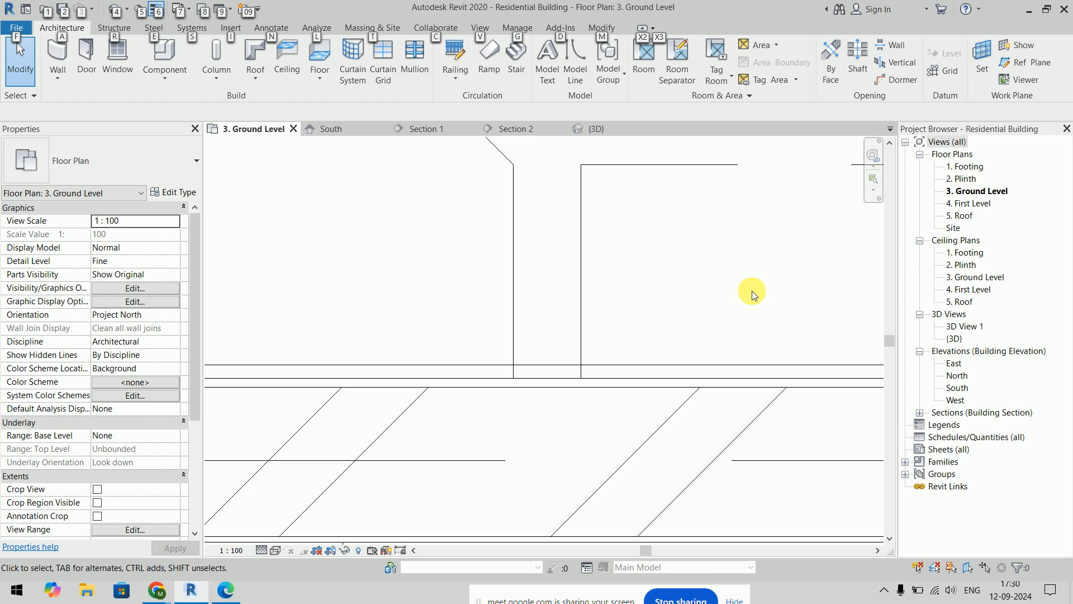
scroll(672, 302, "down", 6)
scroll(672, 302, "up", 1)
middle_click_drag(669, 304, 529, 371)
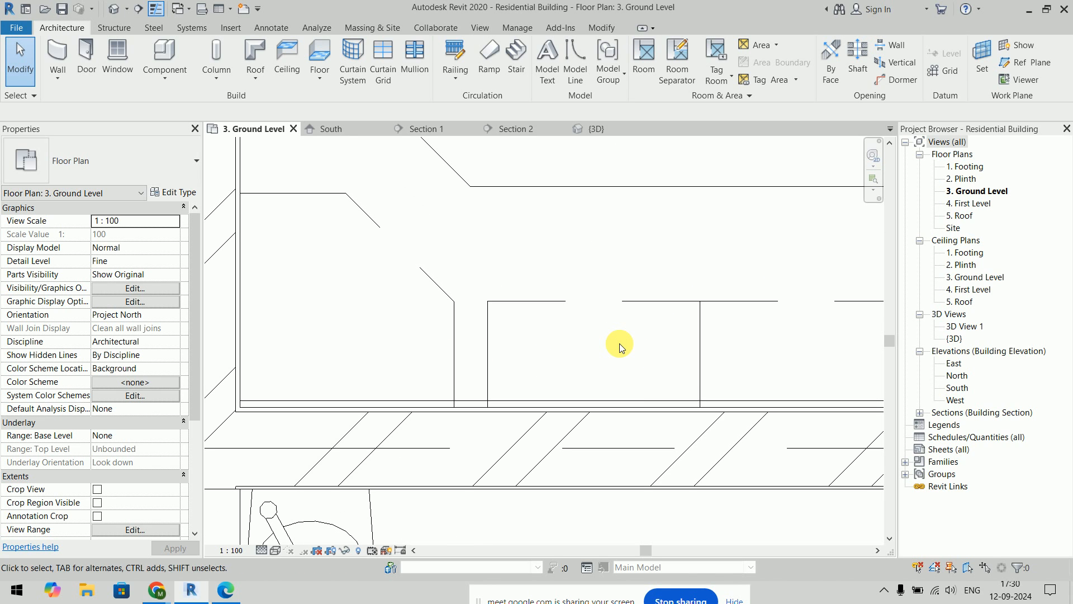
key("i")
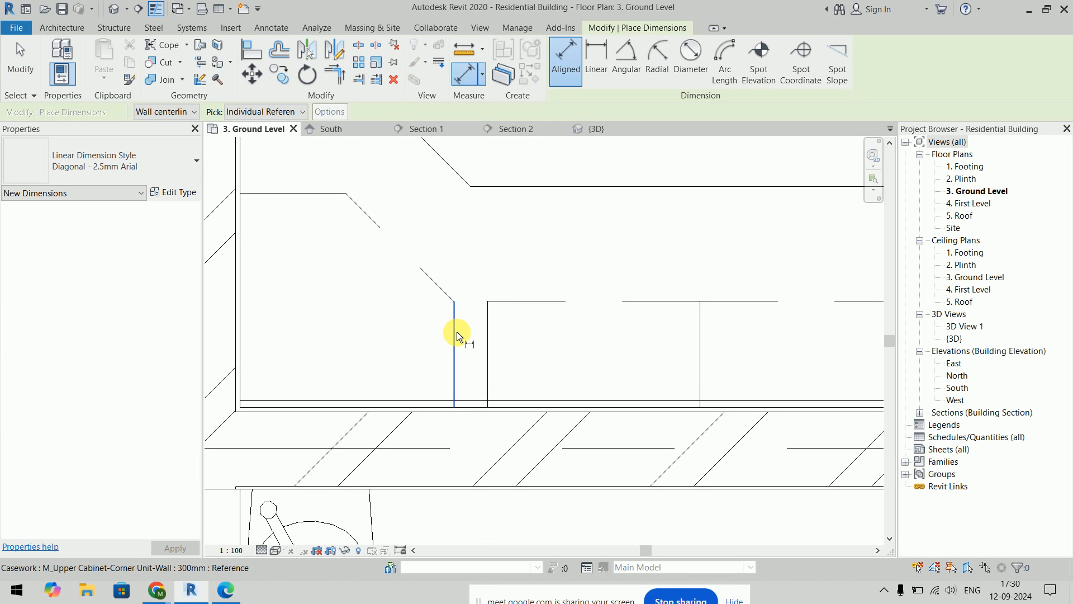
left_click(487, 337)
key("Escape")
key("Escape")
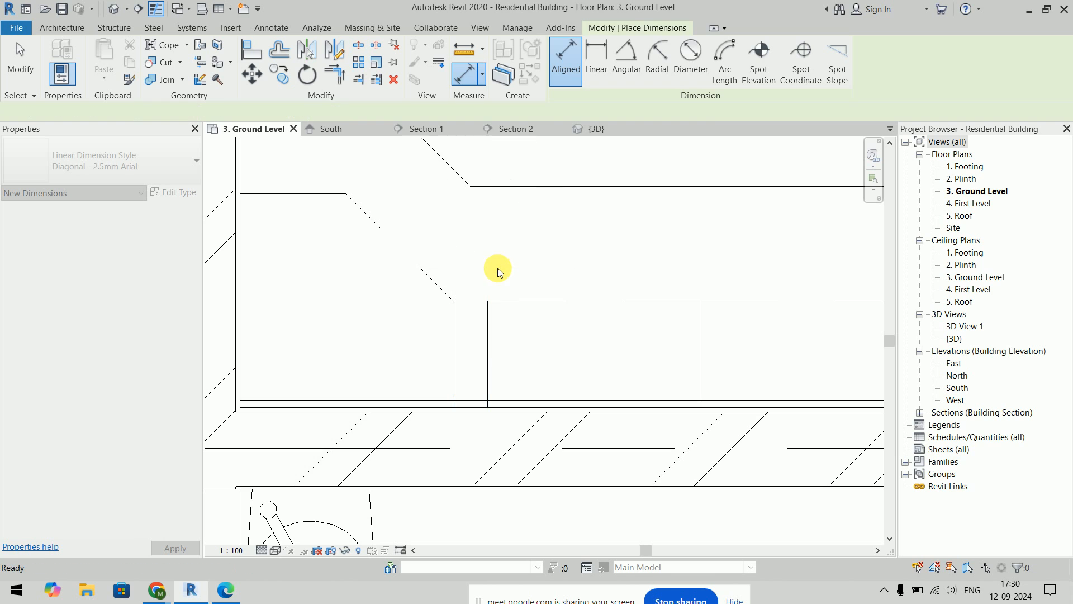
Step: Load the M_Upper Cabinet-Filler-Wall family from the Wall Cabinets folder as a component, listing the folder's files with details
scroll(502, 304, "down", 2)
middle_click_drag(502, 304, 502, 259)
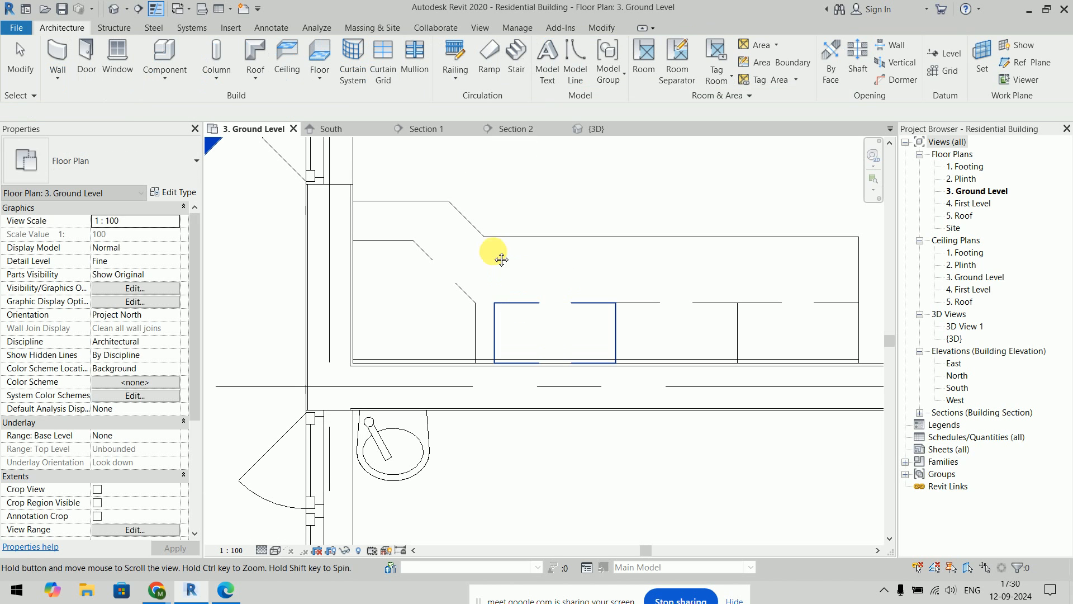
left_click(165, 63)
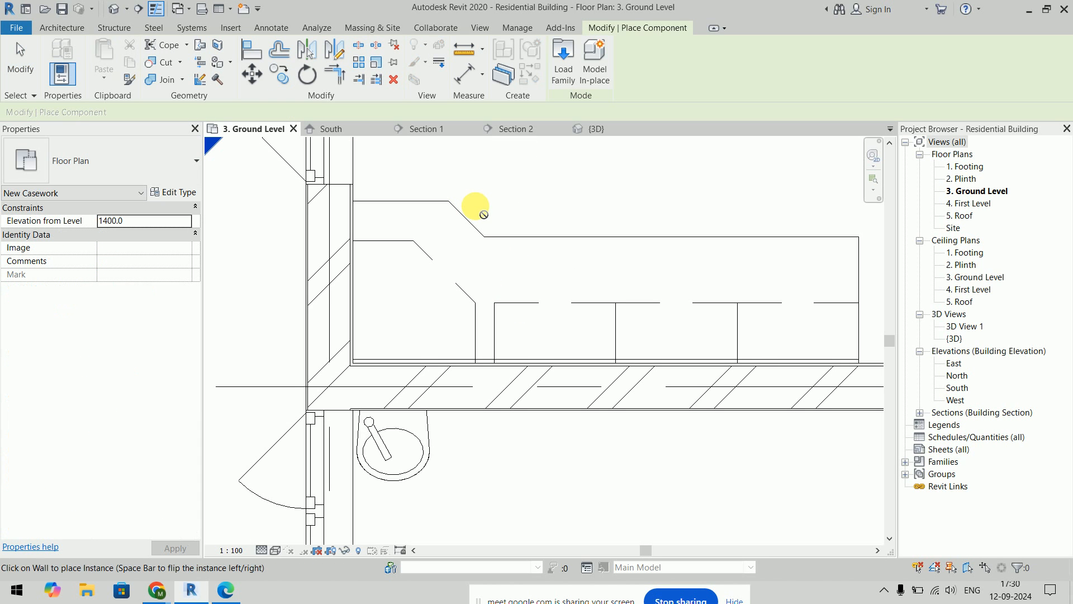
left_click(563, 64)
right_click(528, 171)
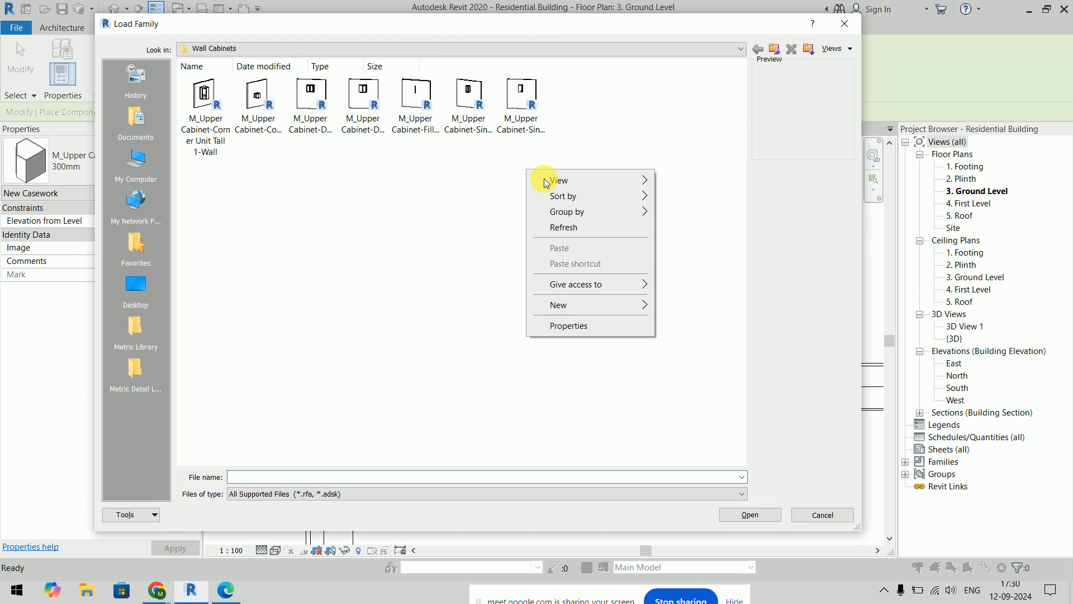
mouse_move(643, 180)
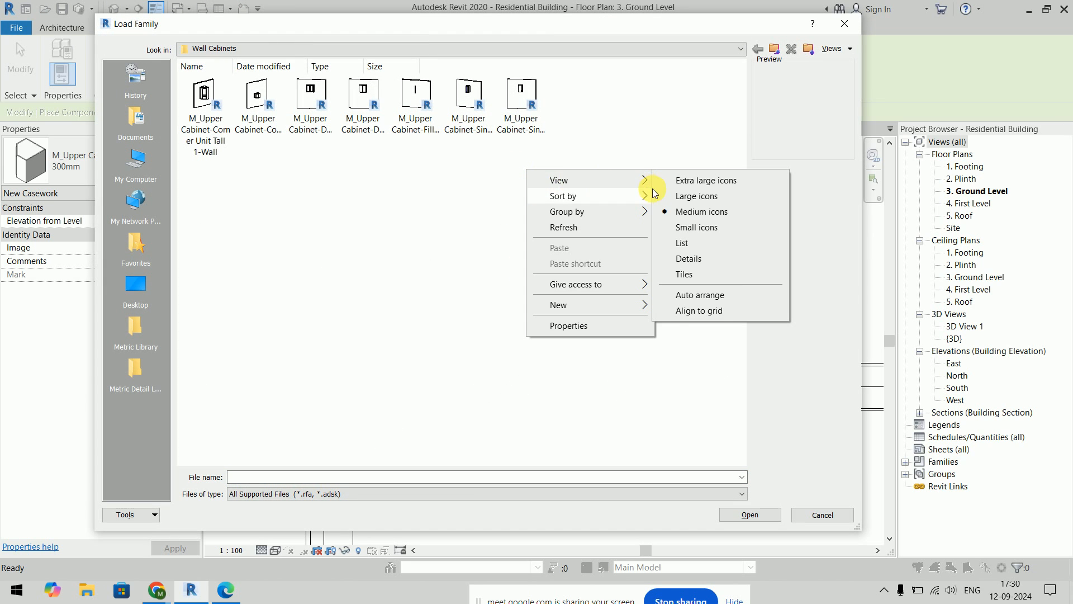
left_click(698, 259)
left_click(280, 134)
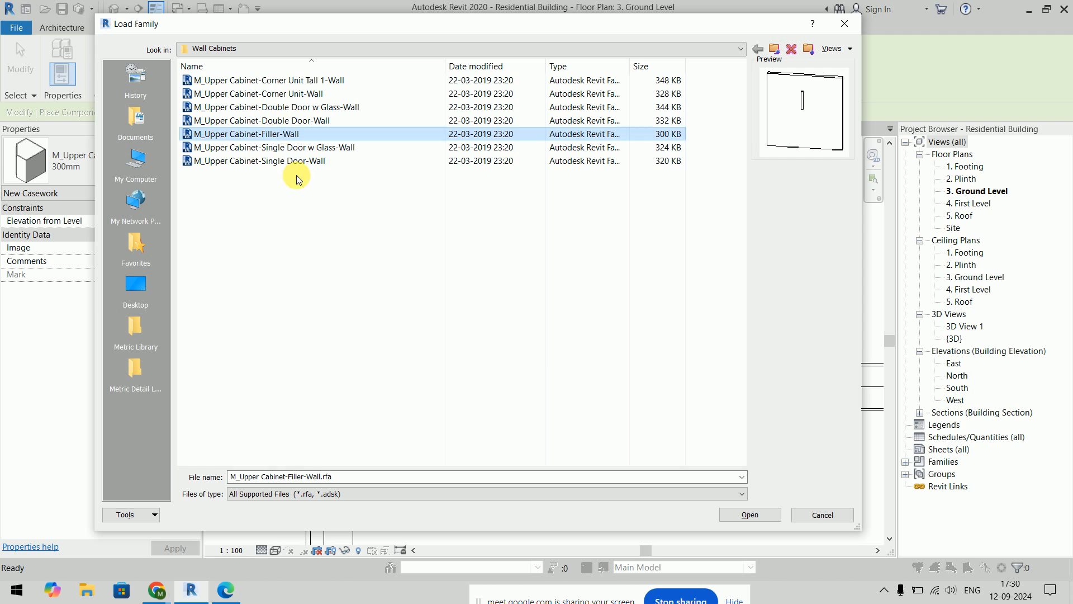
left_click(749, 517)
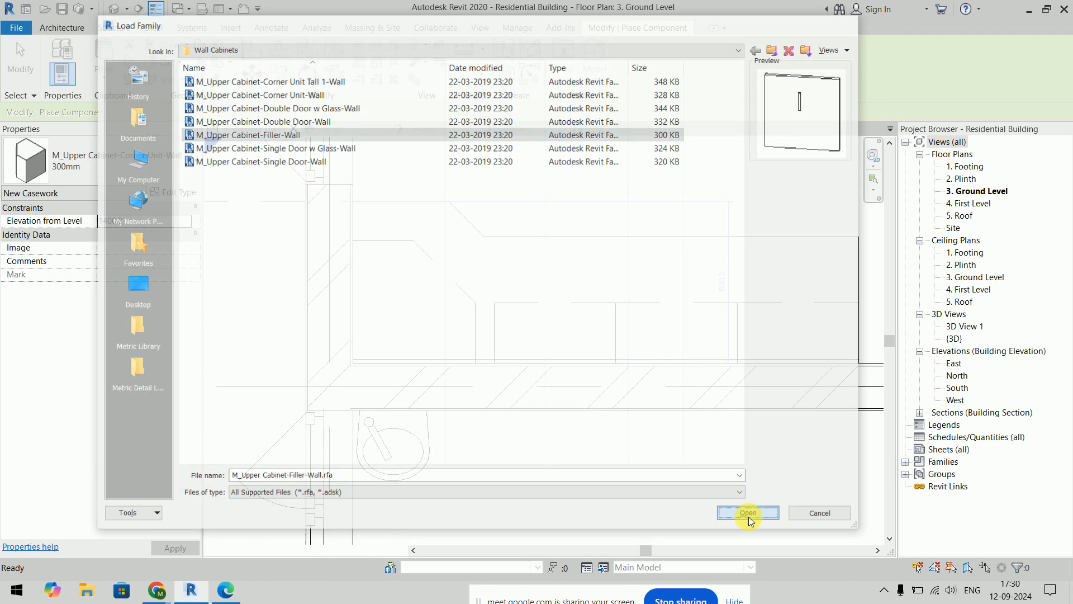
Step: Place a 75mm M_Upper Cabinet-Filler-Wall on the wall between the corner cabinet and the first double door cabinet
scroll(539, 293, "up", 3)
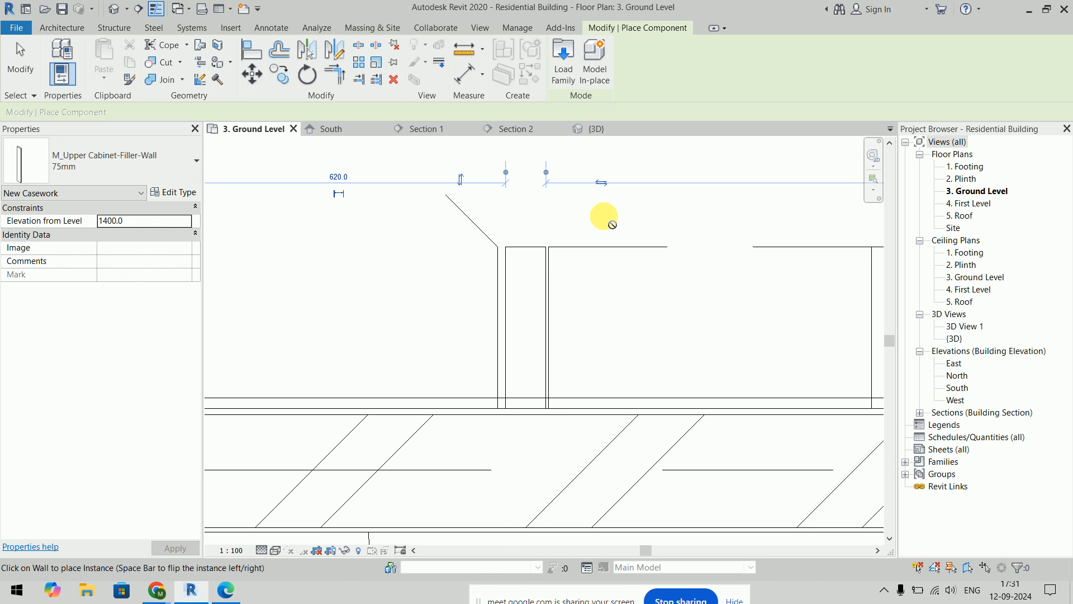
key("Escape")
key("Escape")
Step: Align the filler with the corner cabinet's side and with the double door cabinet's side in turn, and end Align
scroll(609, 219, "up", 2)
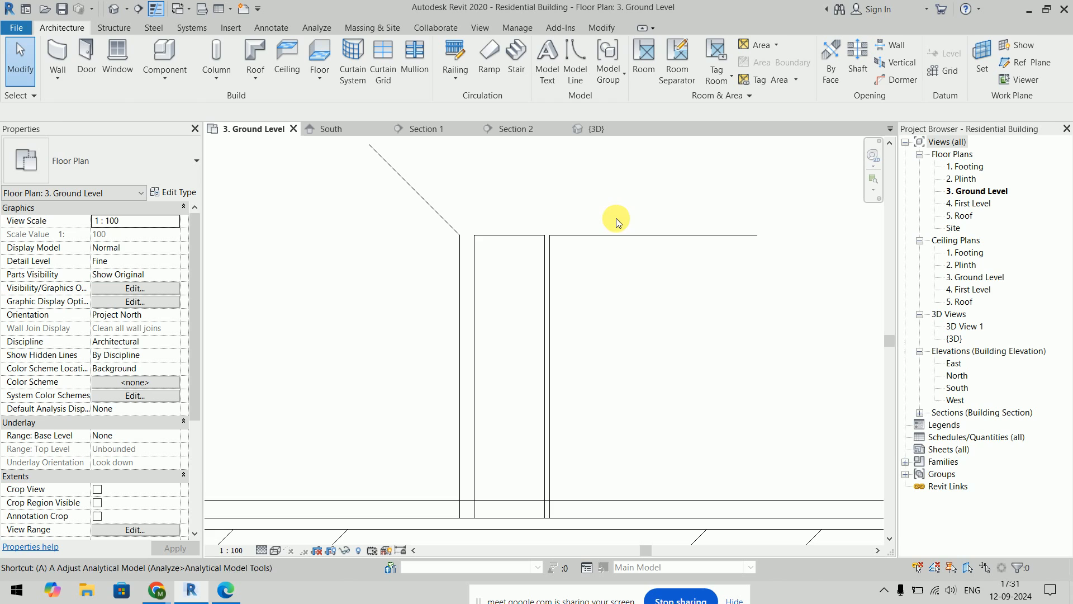
key("a")
key("l")
left_click(465, 294)
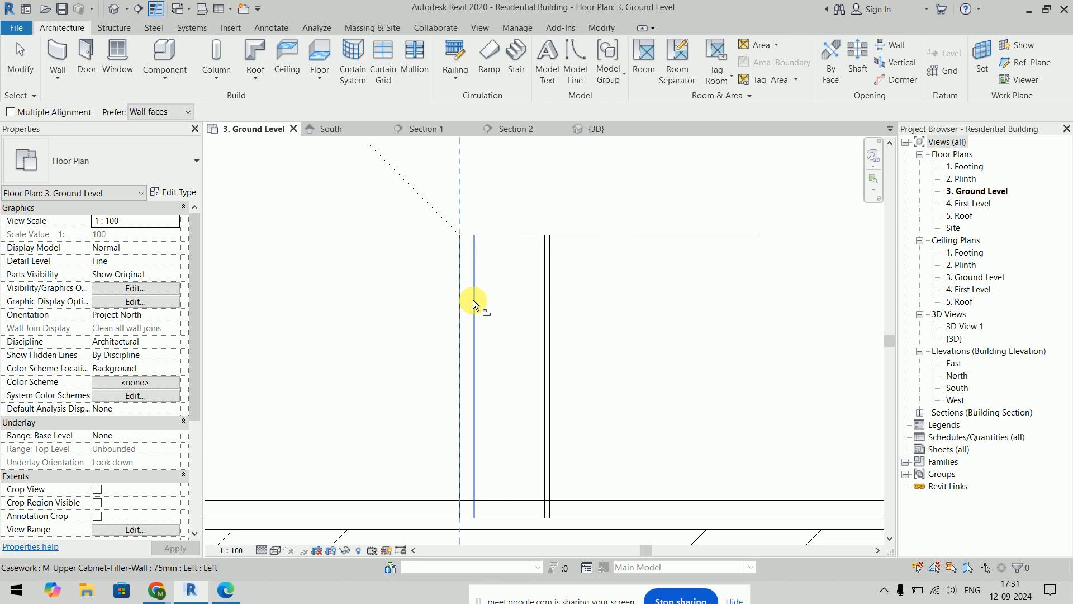
left_click(473, 300)
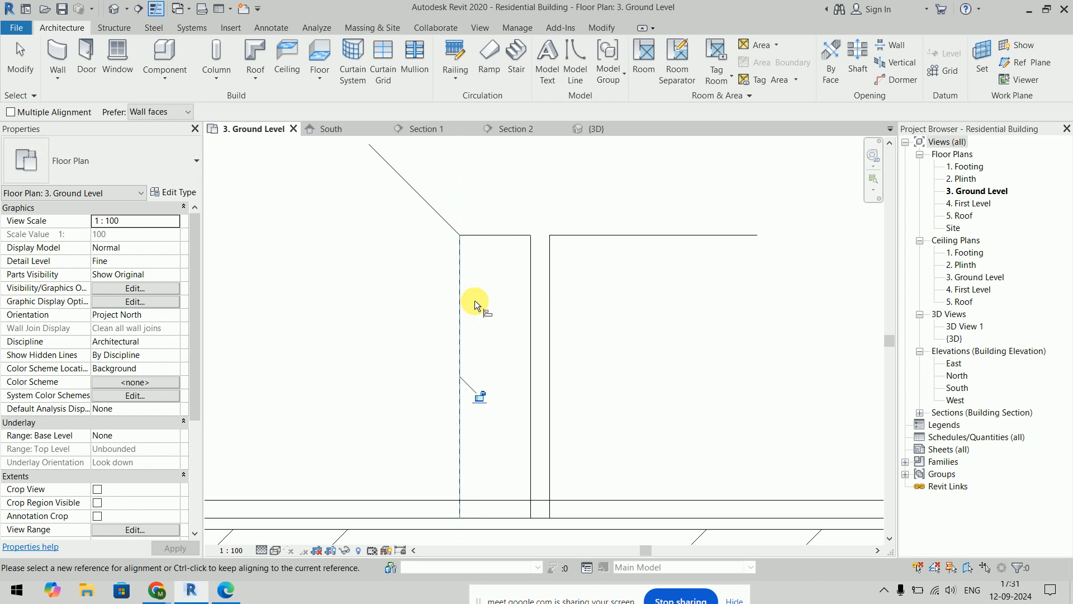
left_click(546, 284)
left_click(534, 287)
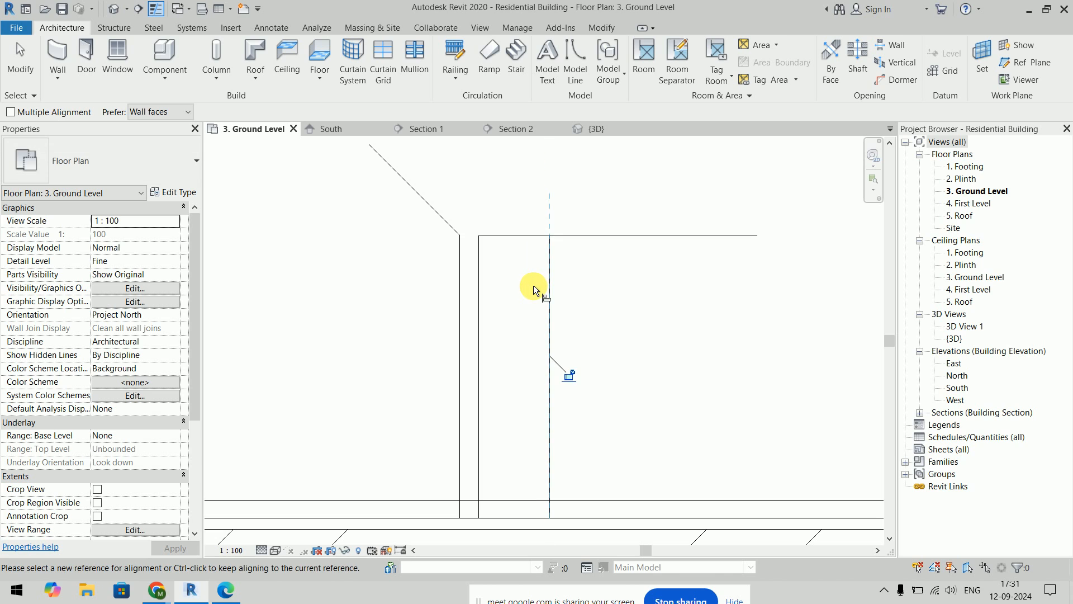
key("Escape")
key("Escape")
Step: Set the Width type parameter of the wall filler to 95 mm and deselect it
left_click(535, 241)
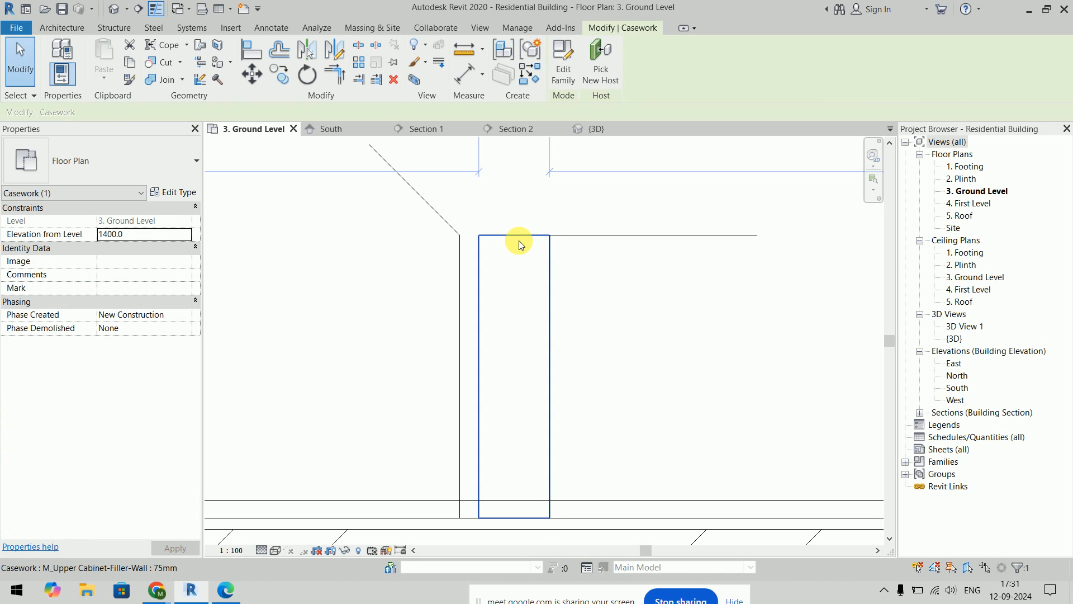
left_click(171, 195)
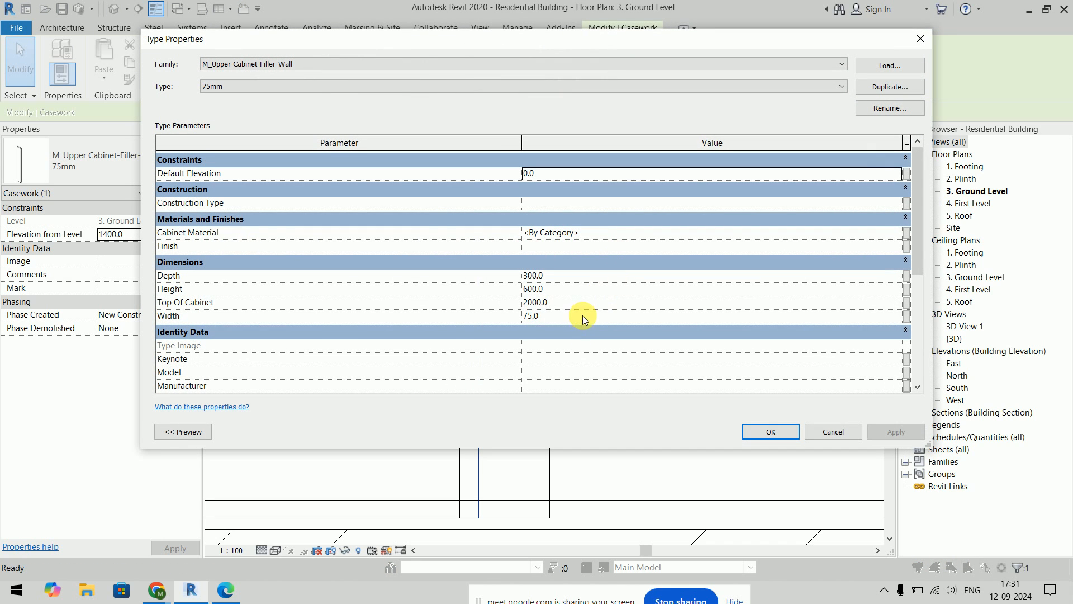
left_click(583, 315)
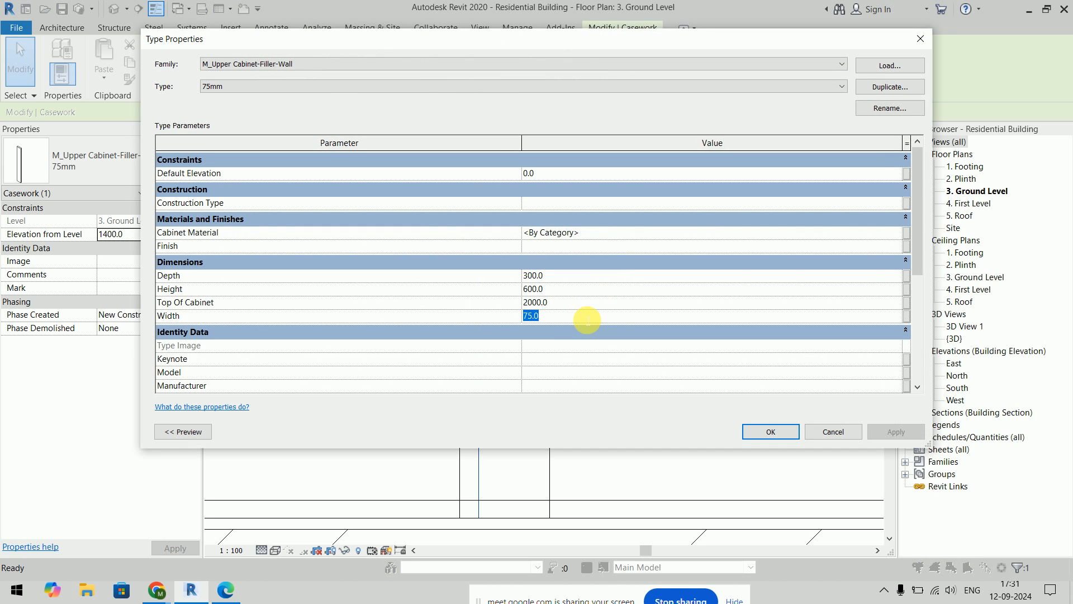
left_click(787, 431)
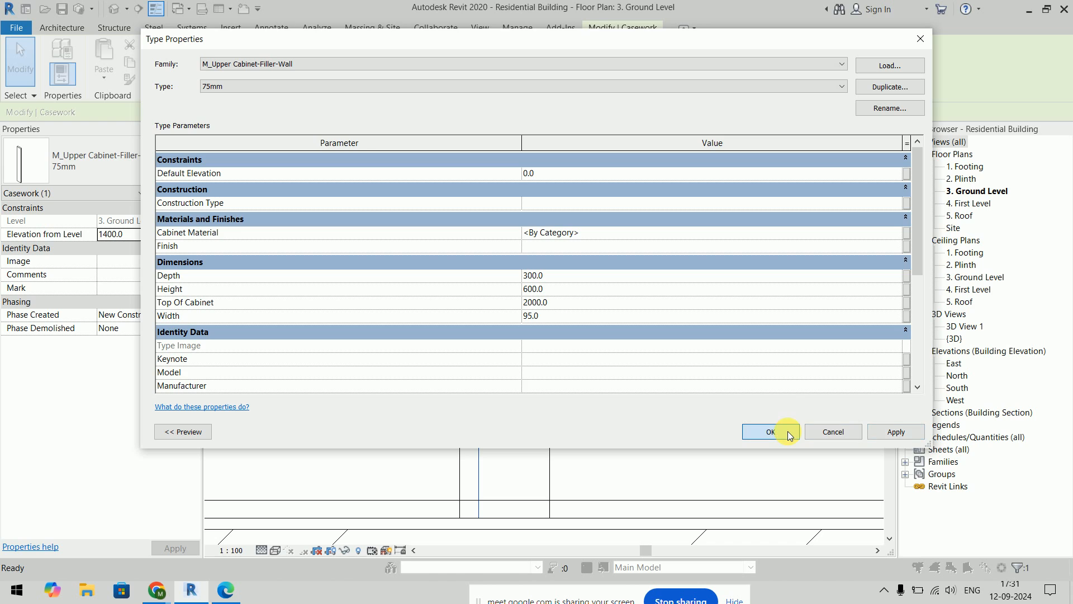
left_click(682, 307)
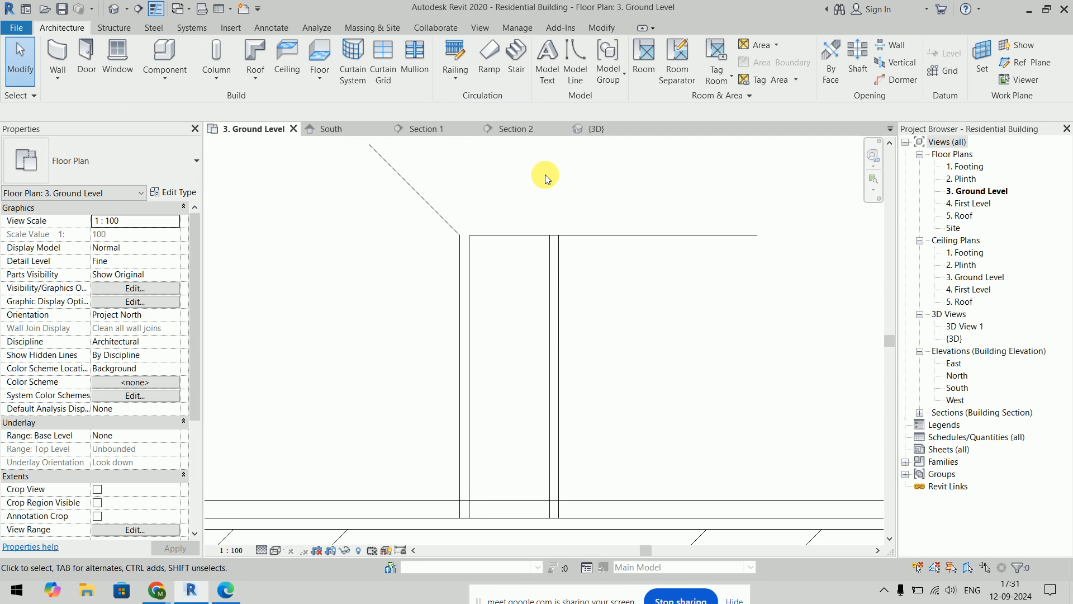
Step: Align the widened filler's corner-facing side with the corner cabinet's edge and end the Align command
key("a")
key("l")
left_click(458, 283)
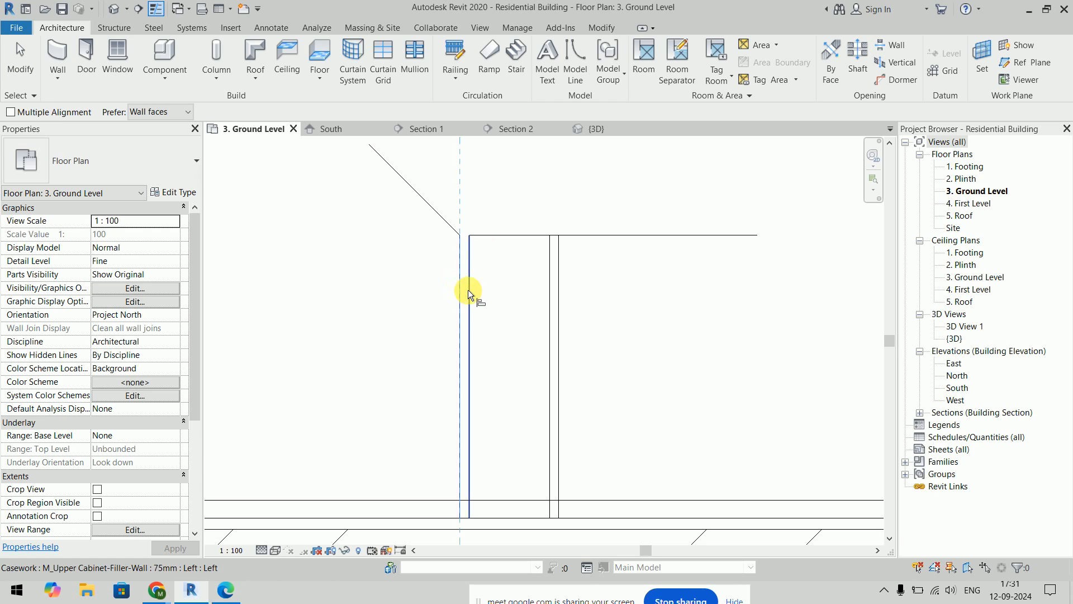
left_click(468, 289)
key("Escape")
key("Escape")
Step: Inspect the joint beside the filler closely and set the filler type's Width to 97 mm
scroll(557, 400, "up", 5)
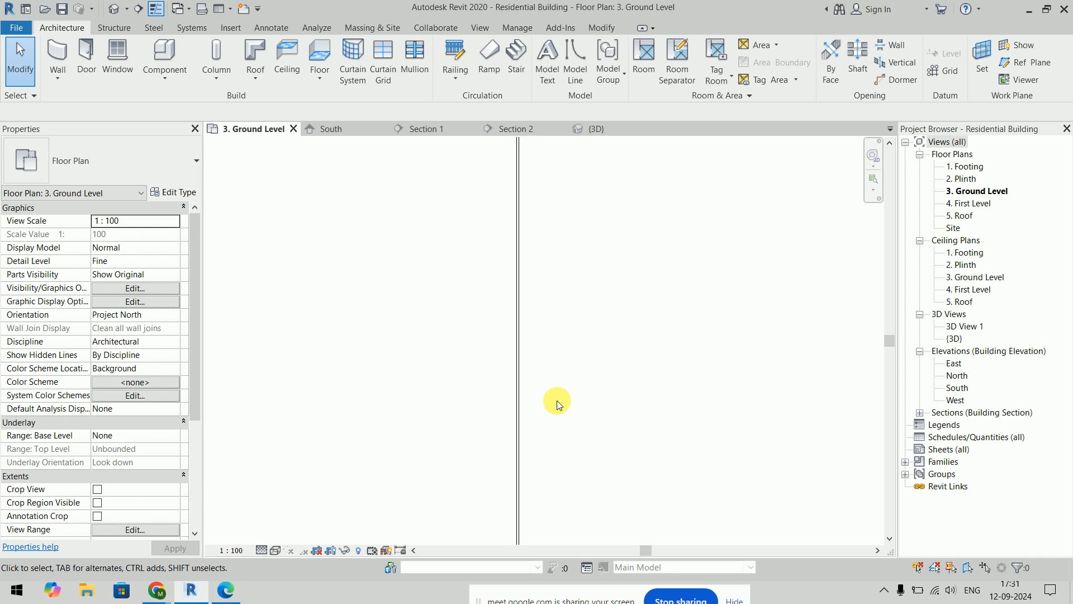
scroll(557, 400, "down", 5)
left_click(522, 284)
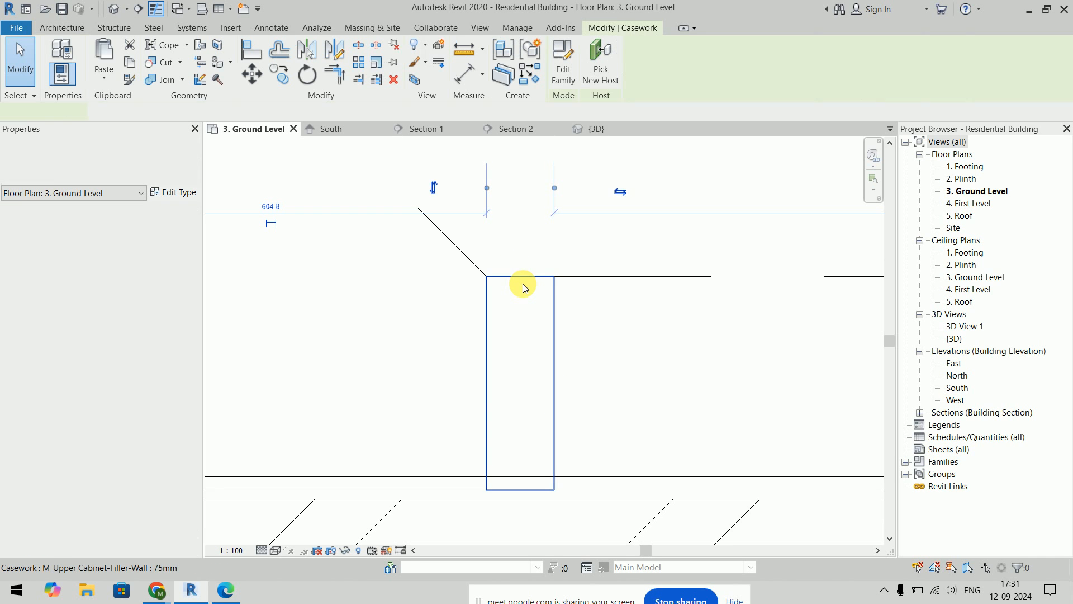
left_click(175, 196)
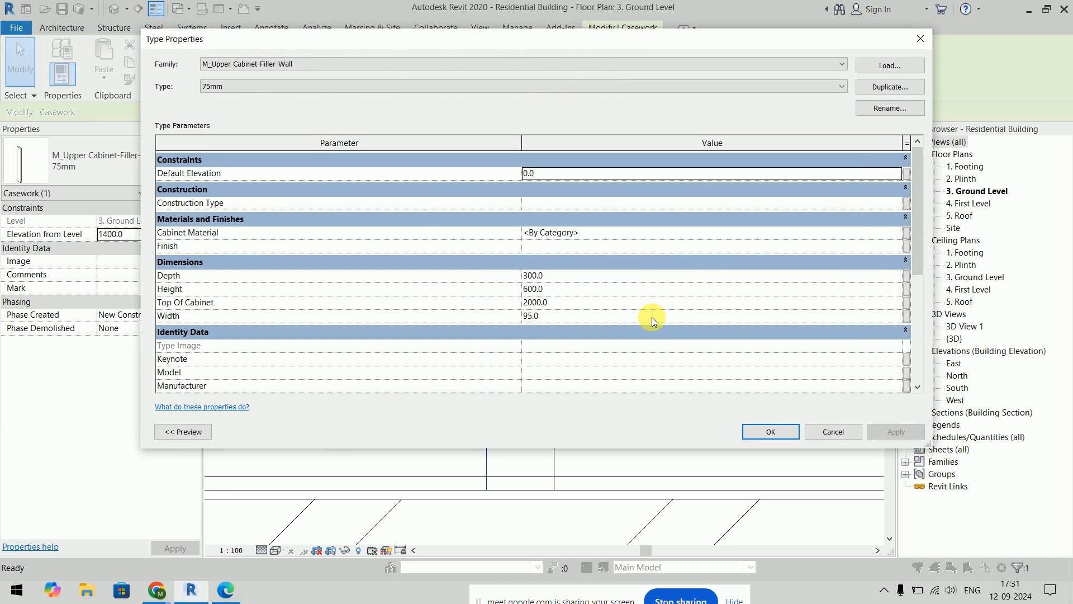
left_click(639, 319)
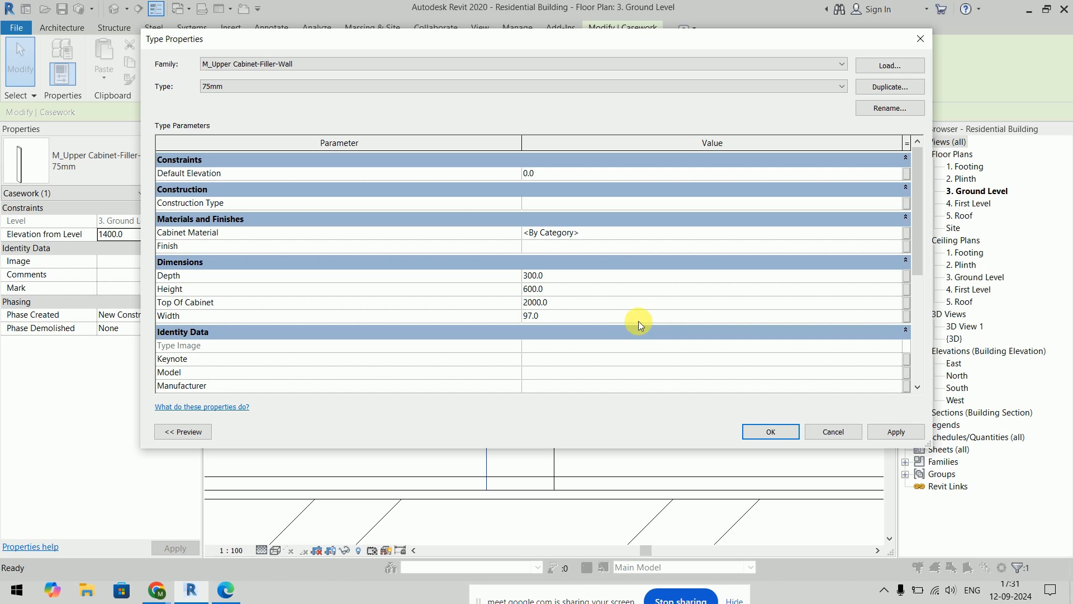
left_click(767, 429)
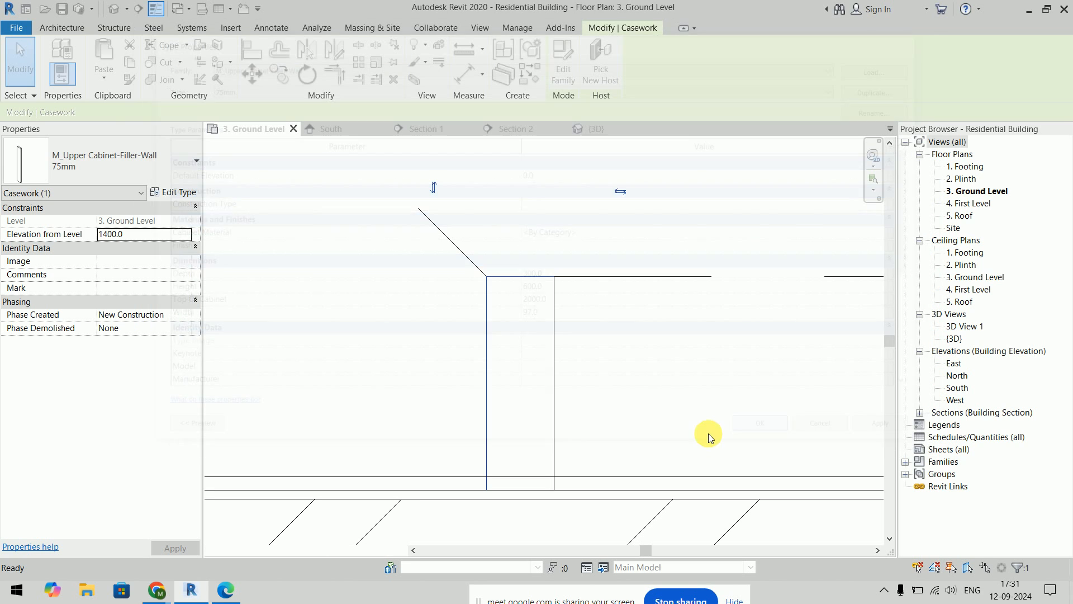
Step: Examine the joints on both sides of the wall filler closely, selecting and deselecting the filler to see its edges
left_click(567, 299)
scroll(568, 269, "up", 5)
scroll(605, 335, "up", 2)
scroll(578, 230, "up", 2)
middle_click_drag(578, 230, 604, 387)
left_click(500, 287)
scroll(688, 245, "down", 4)
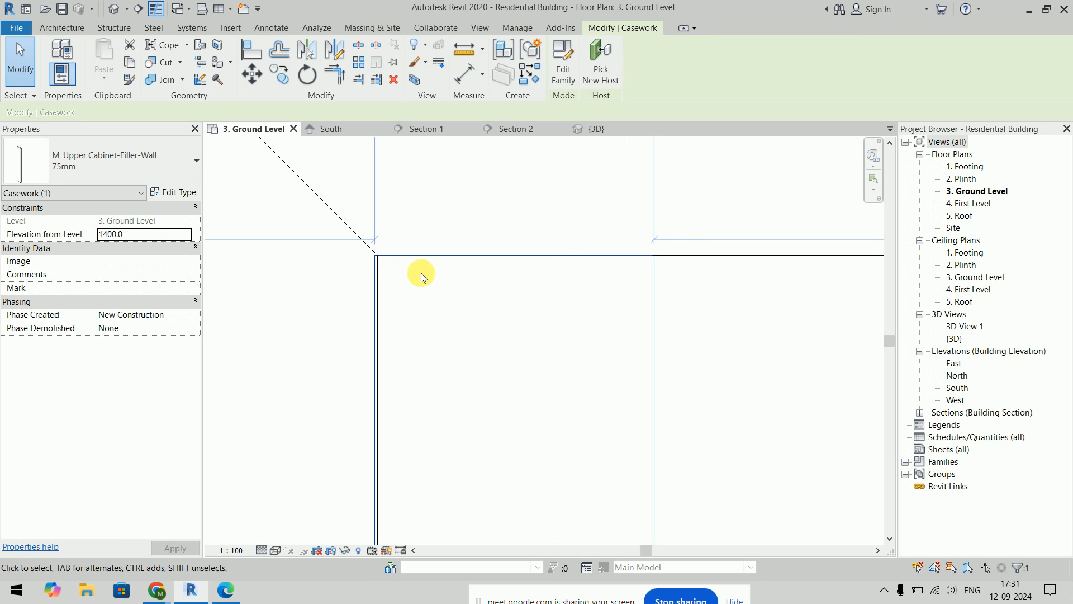
scroll(377, 255, "up", 4)
scroll(542, 240, "down", 1)
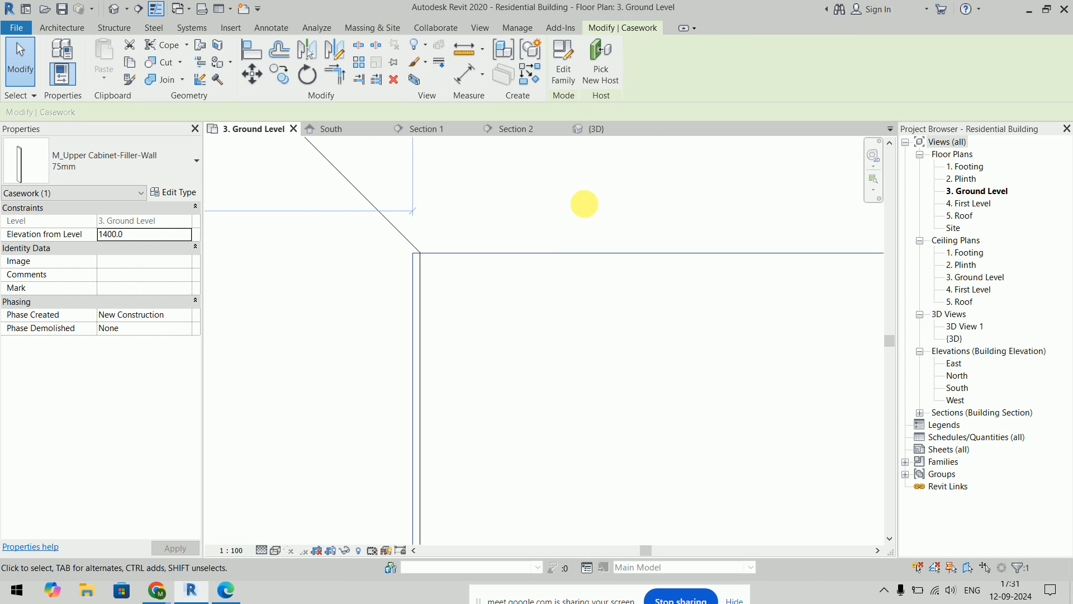
middle_click_drag(586, 203, 514, 244)
scroll(520, 218, "down", 2)
left_click(543, 228)
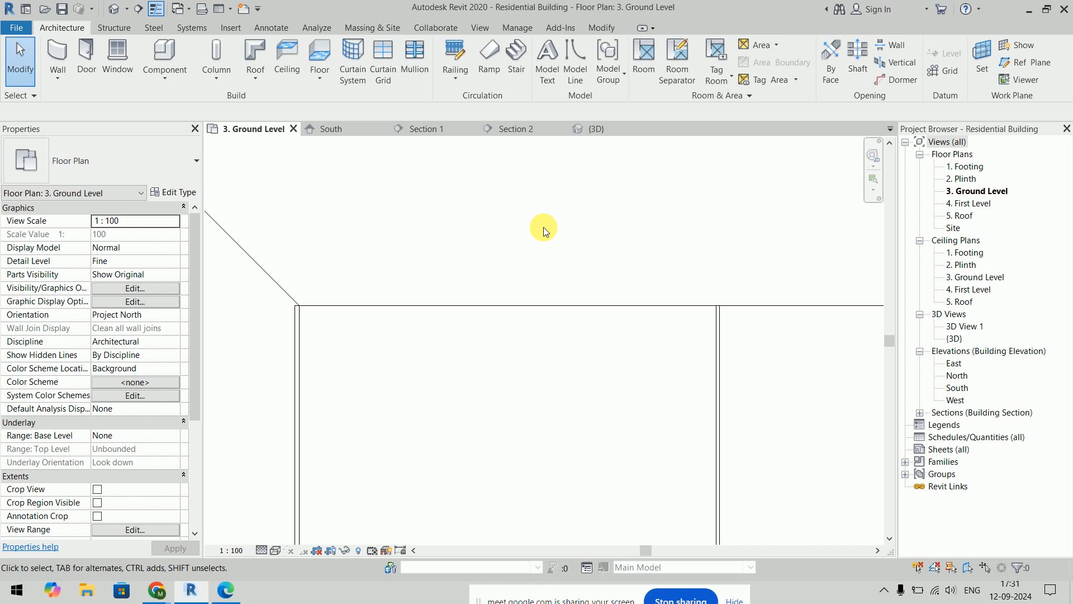
Step: Measure the opening between the corner cabinet and the double door cabinet with an aligned dimension, without placing it
key("i")
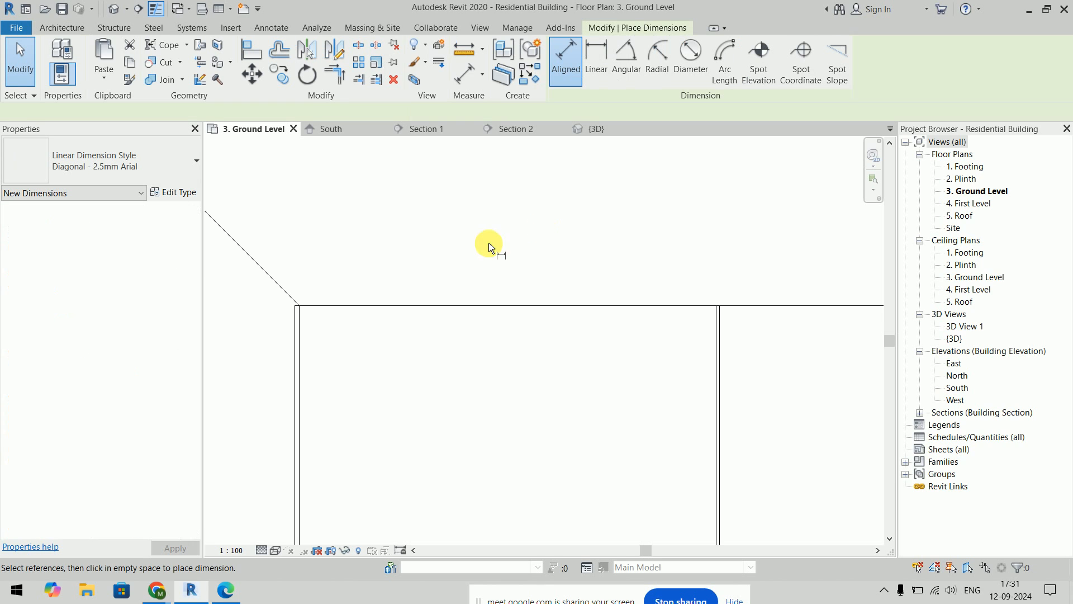
scroll(356, 283, "up", 3)
left_click(248, 350)
scroll(351, 394, "down", 2)
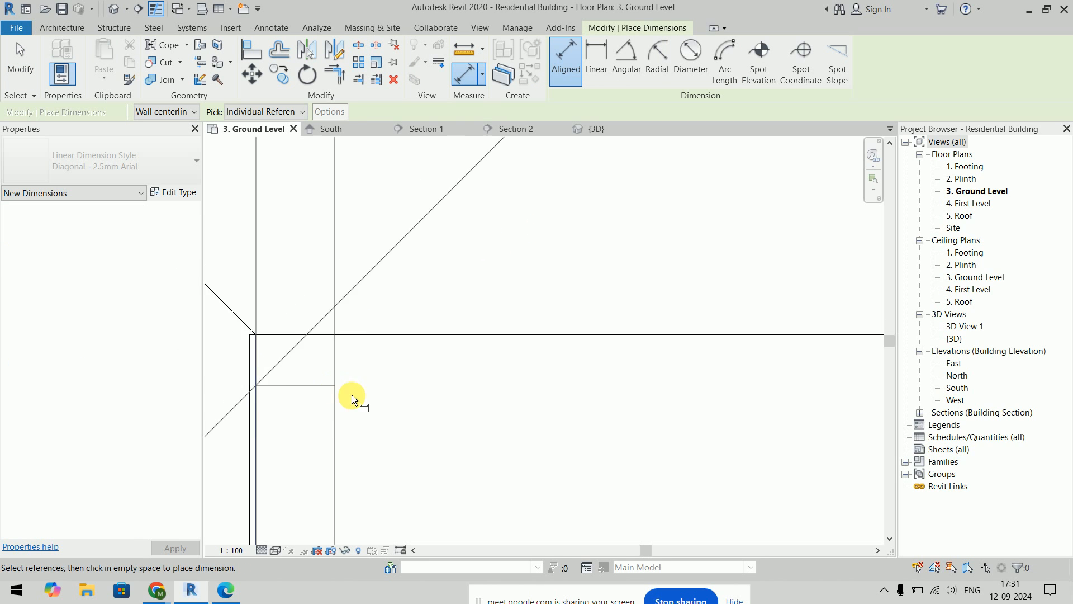
middle_click_drag(560, 367, 487, 341)
scroll(487, 340, "up", 3)
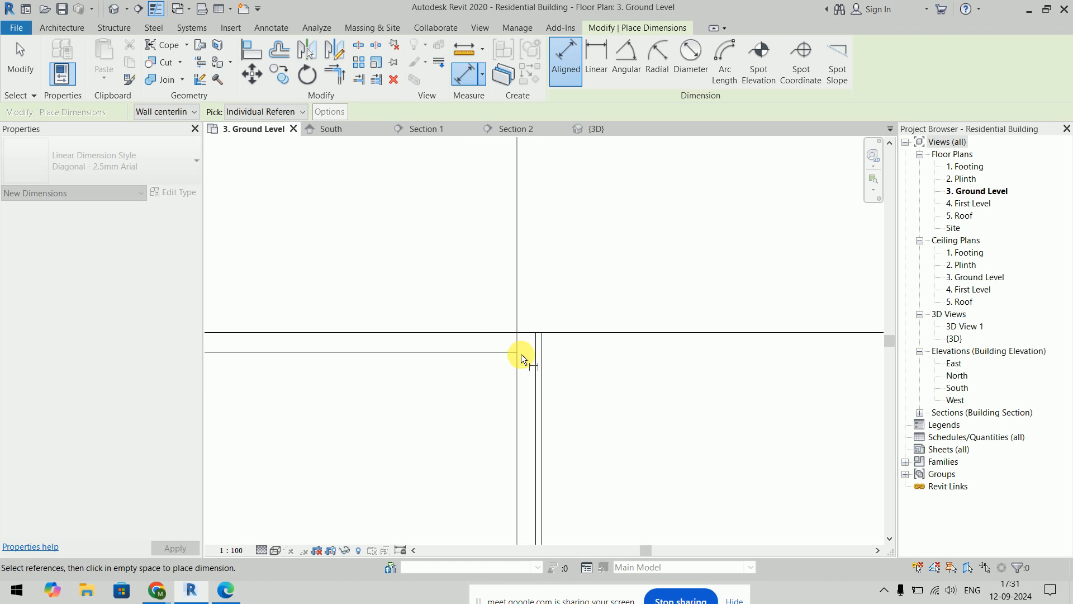
left_click(535, 361)
scroll(539, 242, "down", 6)
scroll(534, 425, "up", 8)
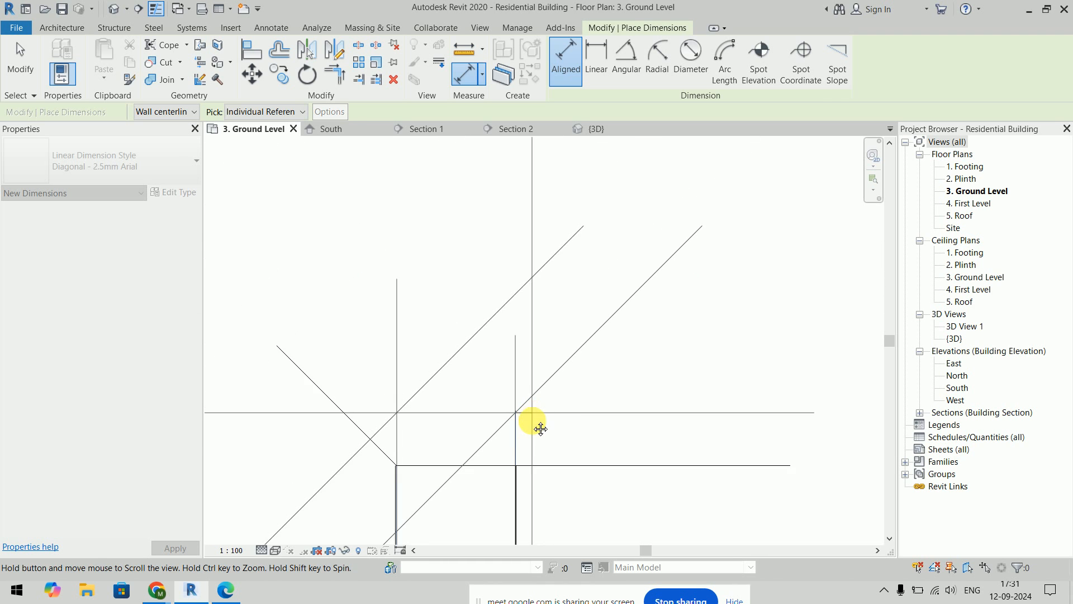
key("Escape")
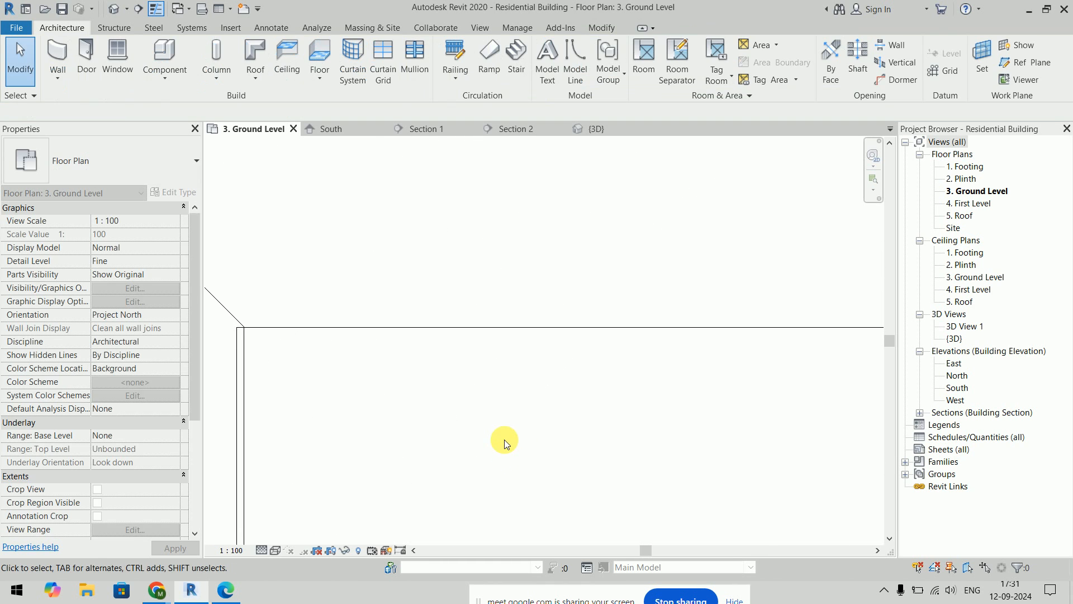
Step: Increase the Width type parameter of the wall filler to close the gaps beside both neighbouring cabinets, and deselect it
scroll(505, 440, "down", 3)
middle_click_drag(506, 402, 520, 223)
scroll(533, 296, "down", 4)
left_click(550, 230)
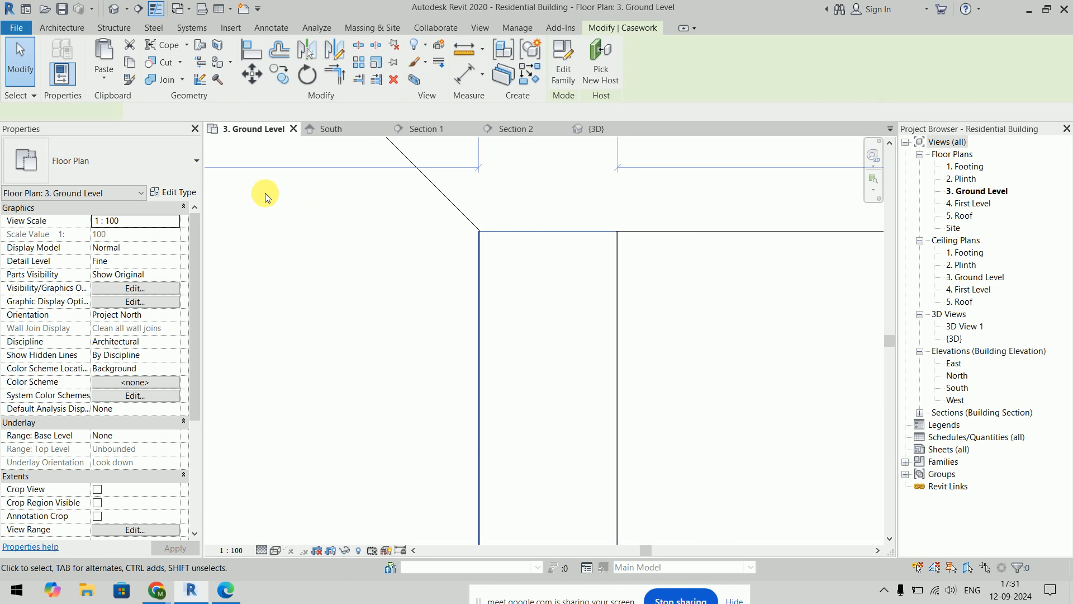
left_click(178, 192)
left_click(590, 316)
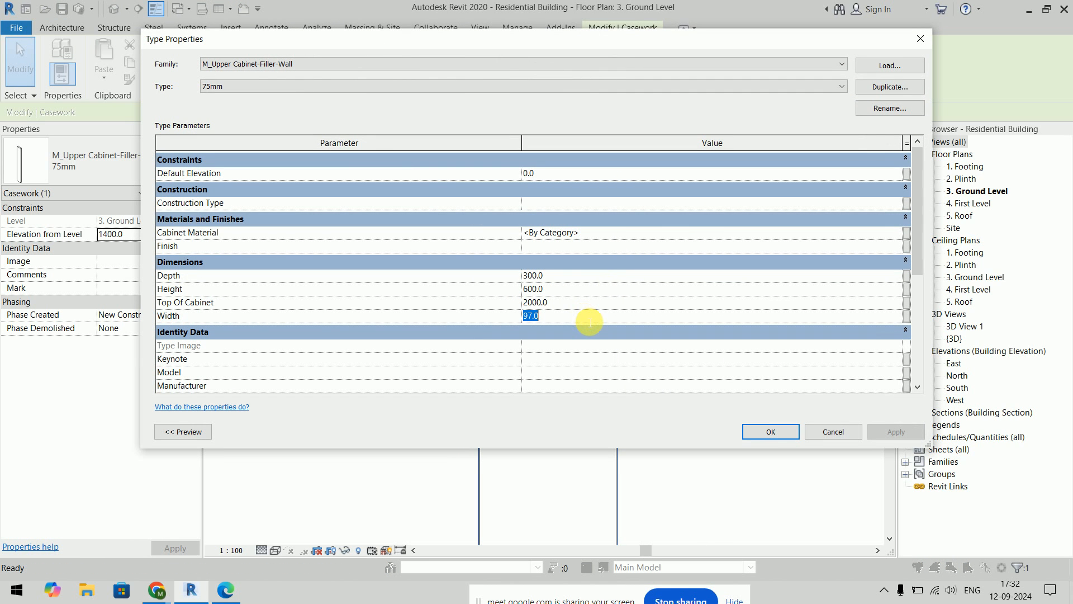
left_click(781, 435)
key("Escape")
scroll(529, 228, "up", 4)
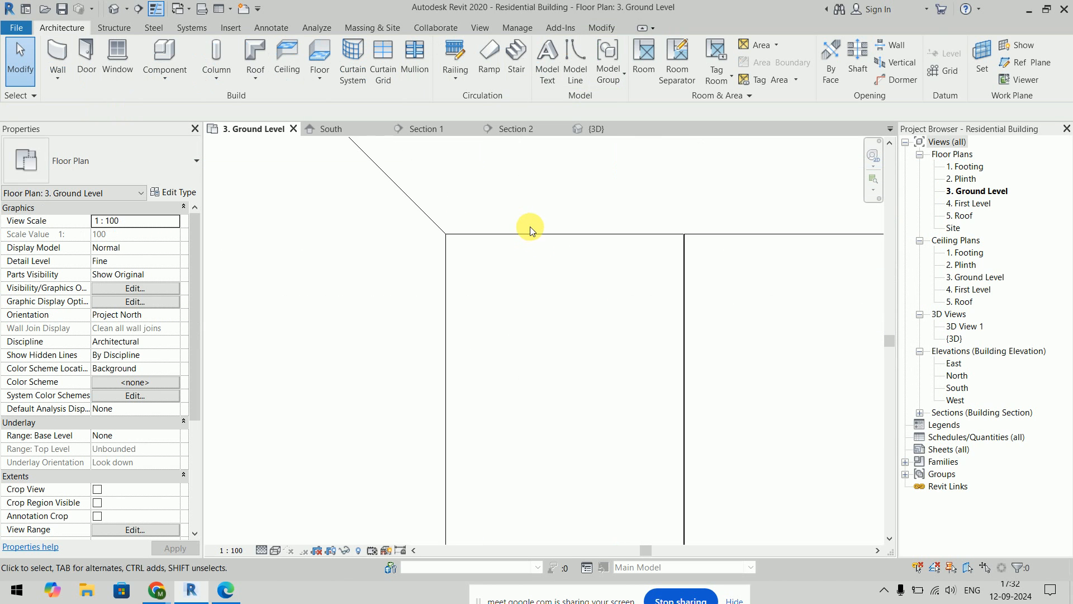
Step: Open Section 1, try the Realistic visual style and set the view to Consistent Colors
scroll(620, 193, "down", 5)
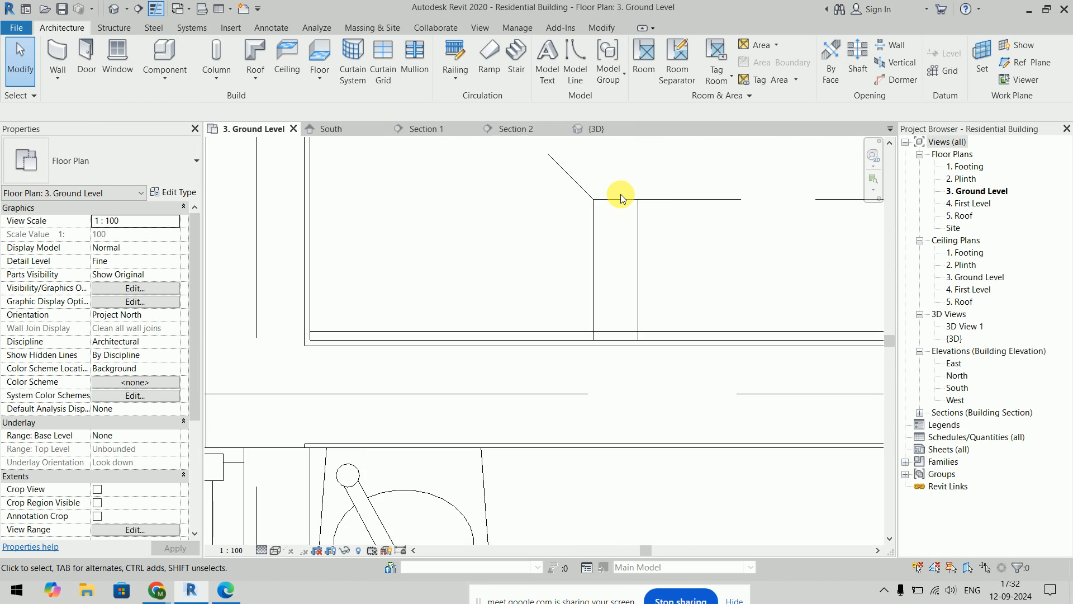
middle_click_drag(675, 212, 534, 324)
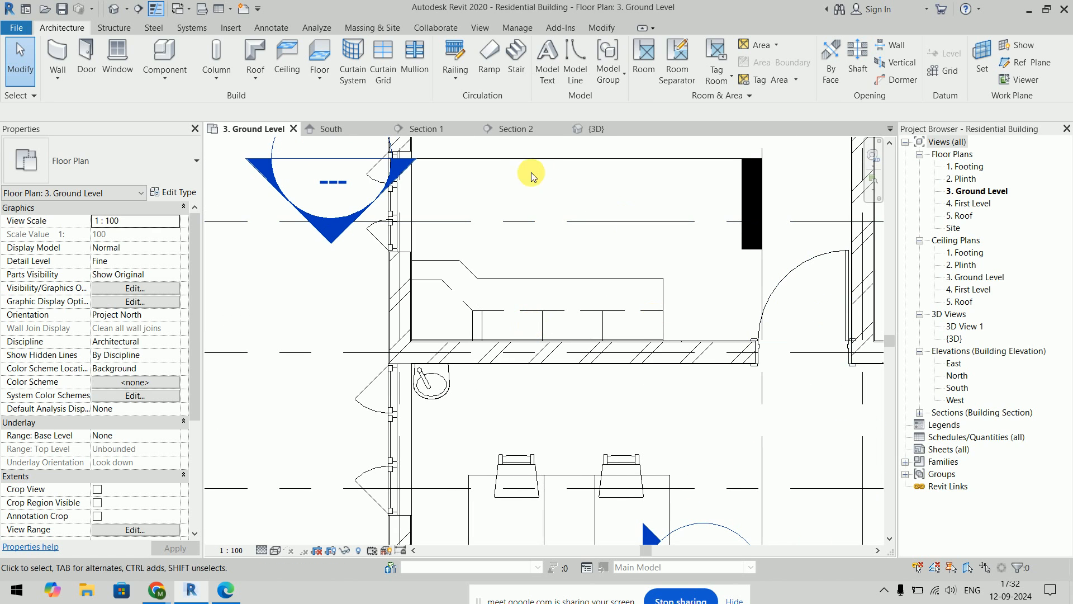
left_click(468, 133)
scroll(669, 365, "down", 2)
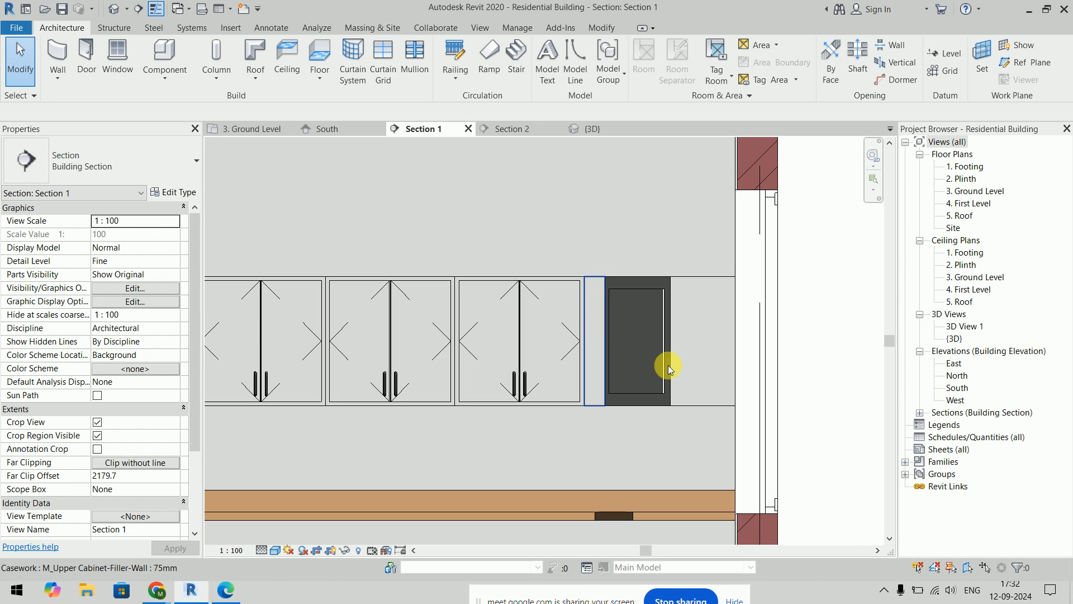
left_click(275, 551)
left_click(302, 522)
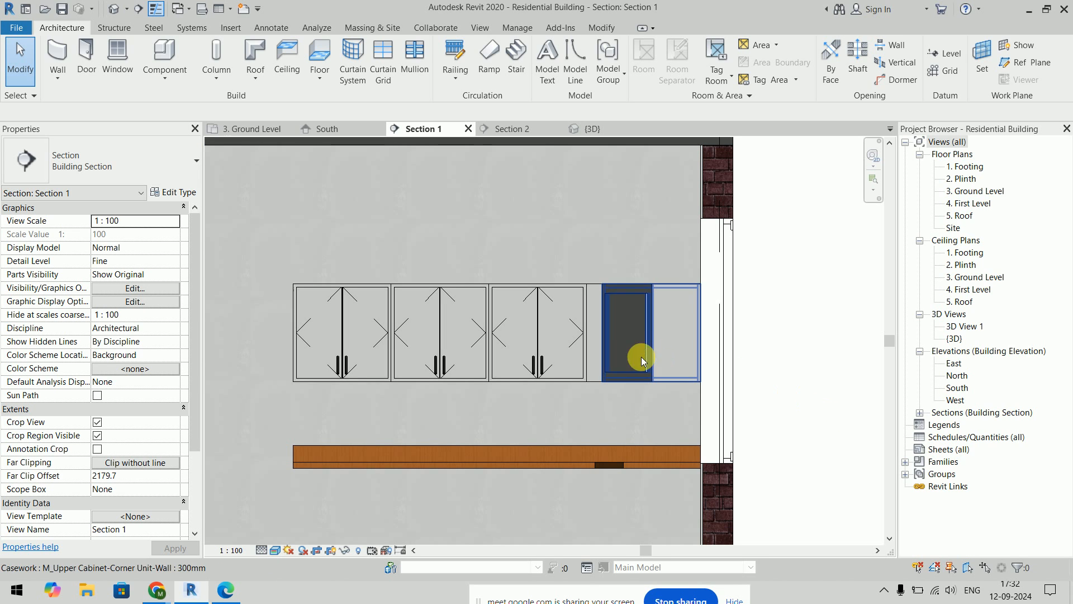
left_click(276, 550)
left_click(326, 508)
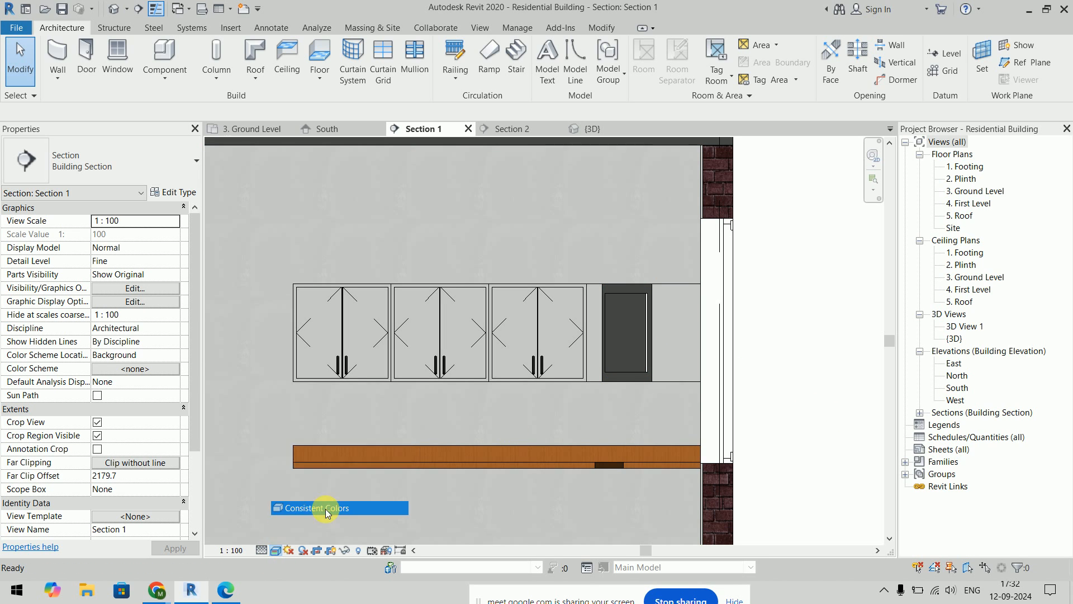
Step: Select the wall filler in Section 1 to check its fit between the cabinets, and deselect it
left_click(592, 293)
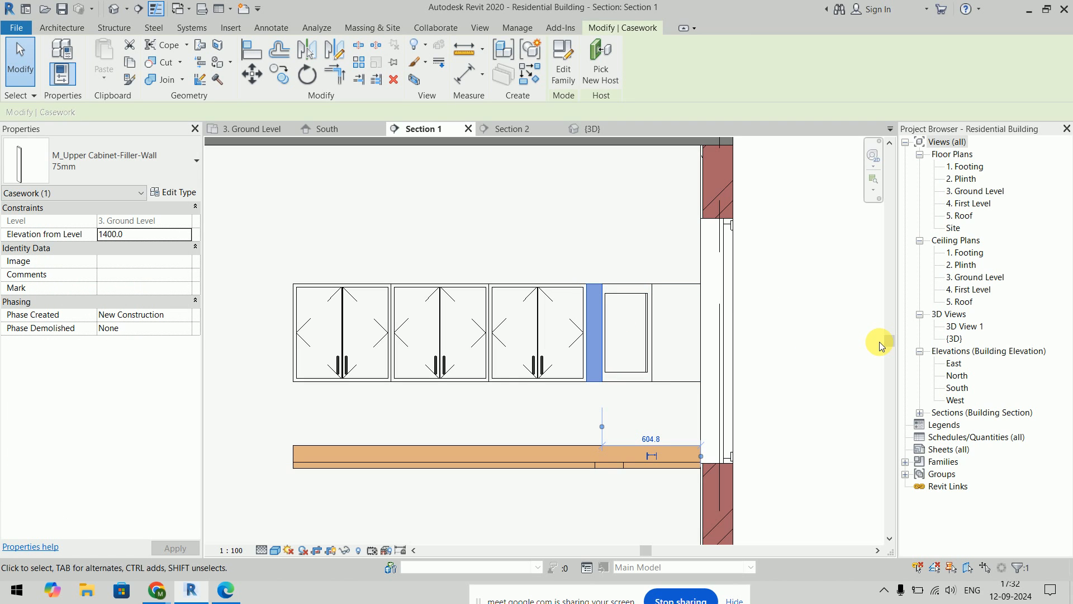
left_click(879, 346)
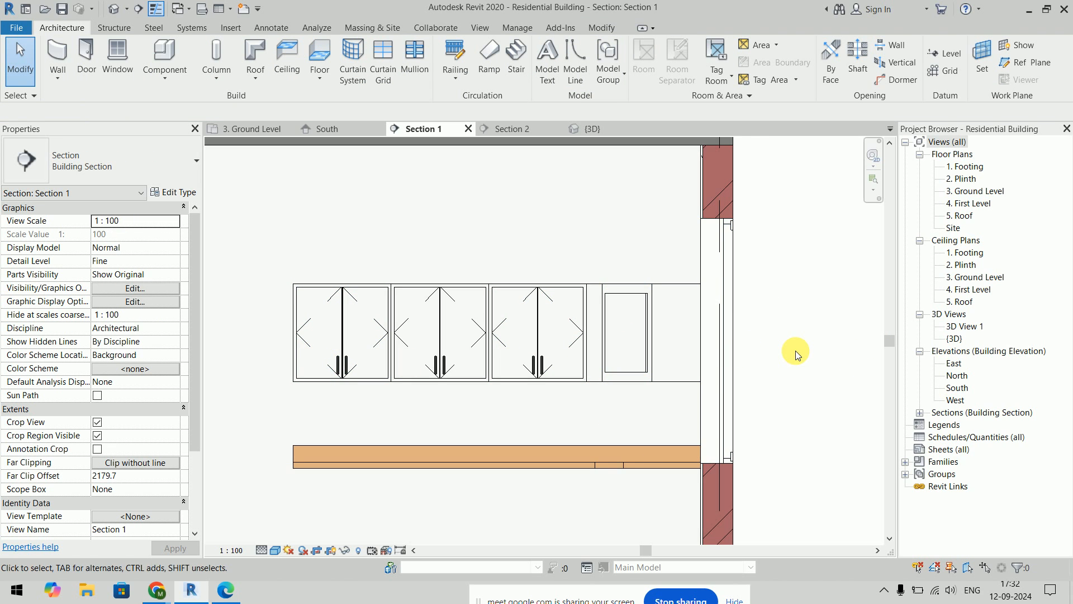
scroll(796, 350, "down", 2)
scroll(522, 292, "down", 3)
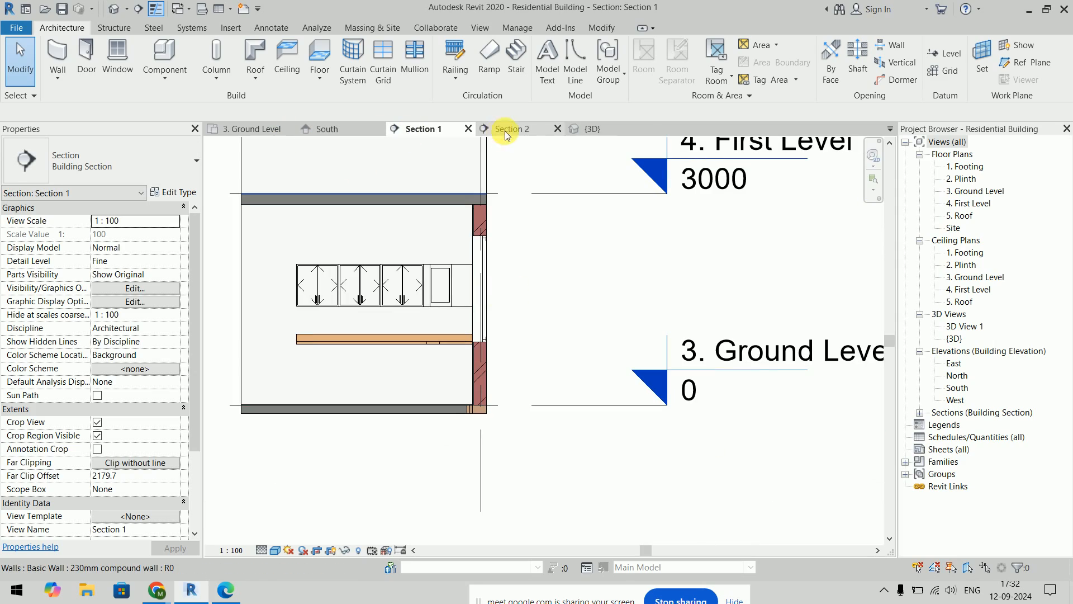
Step: Open the default 3D view of the house and turn off its section box
left_click(592, 130)
middle_click_drag(701, 307, 735, 254, "shift")
scroll(736, 254, "down", 5)
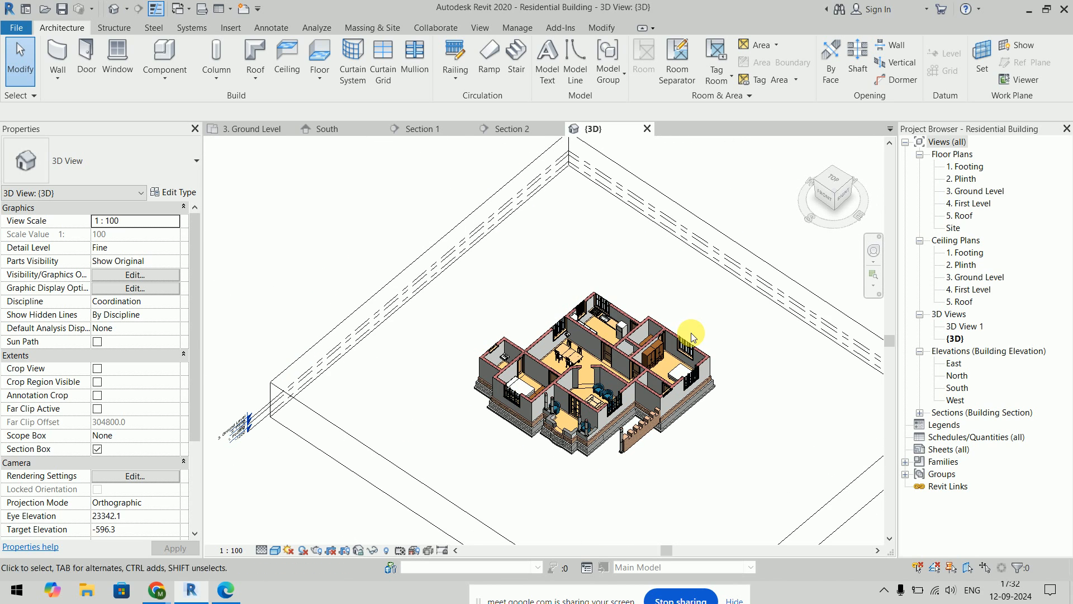
left_click(97, 449)
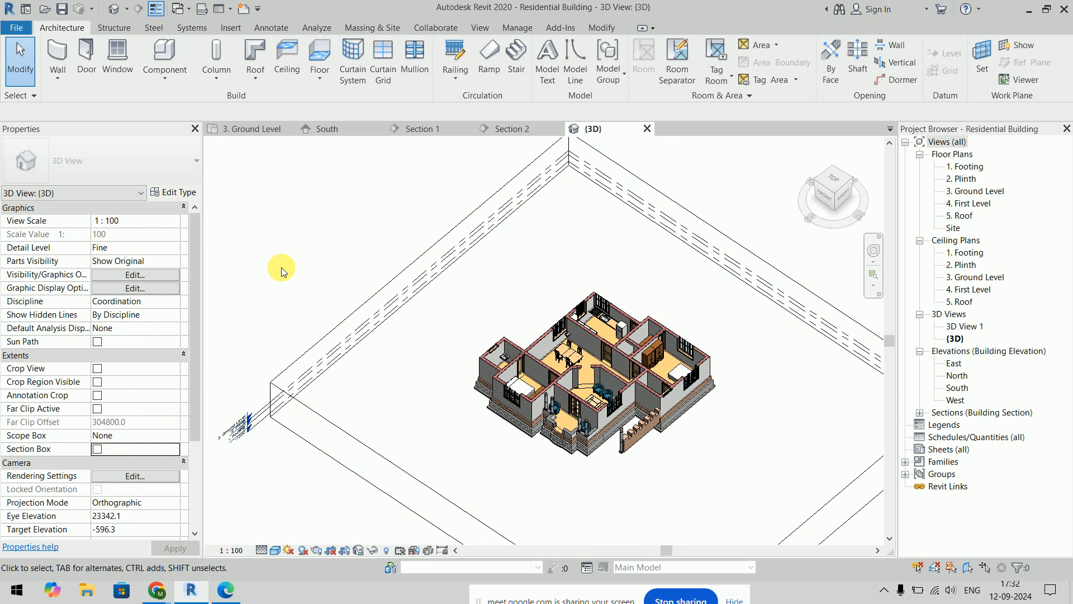